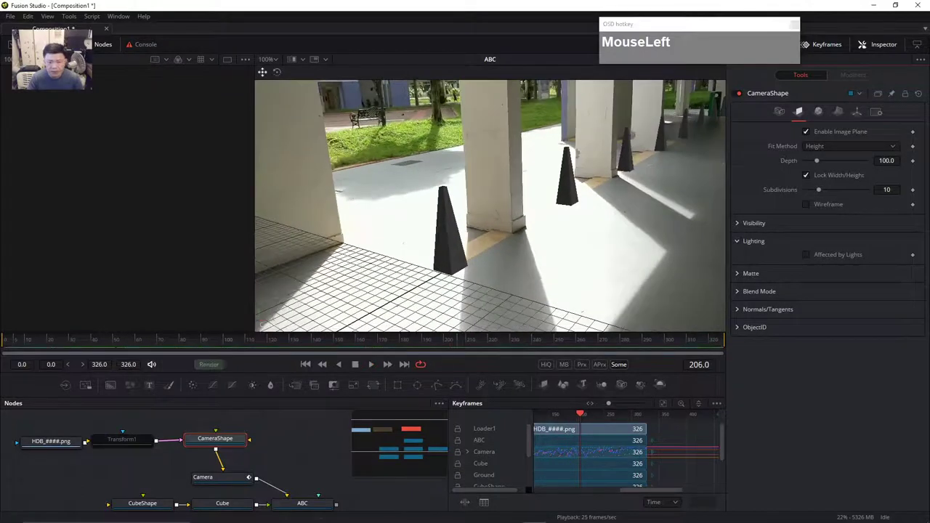
- Switch to Blender and scrub the camera view back to frame 39 to check the cones against the footage
click(438, 514)
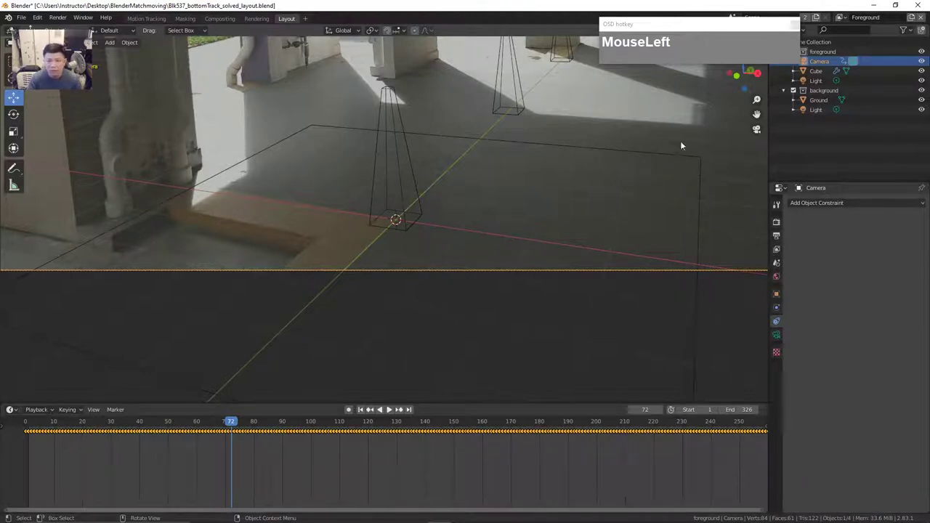
scroll(488, 330, down, 5)
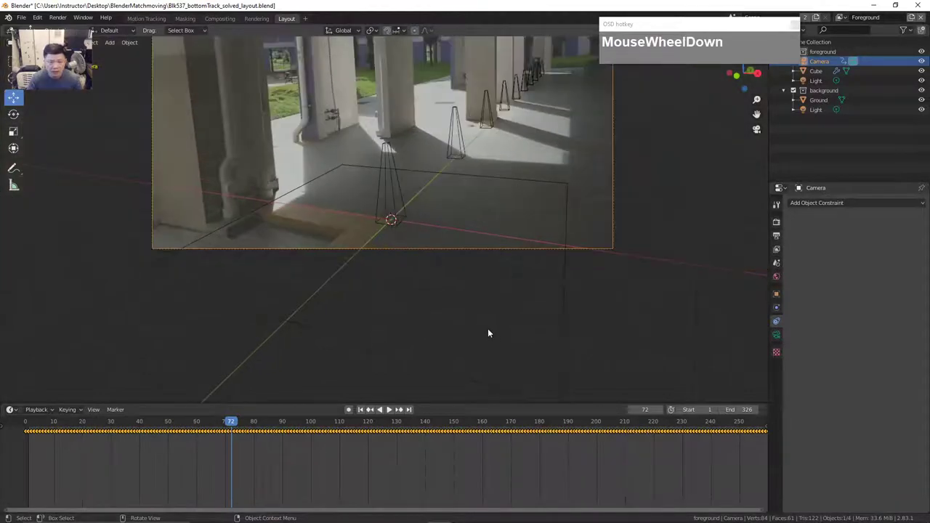
drag(232, 425, 136, 433)
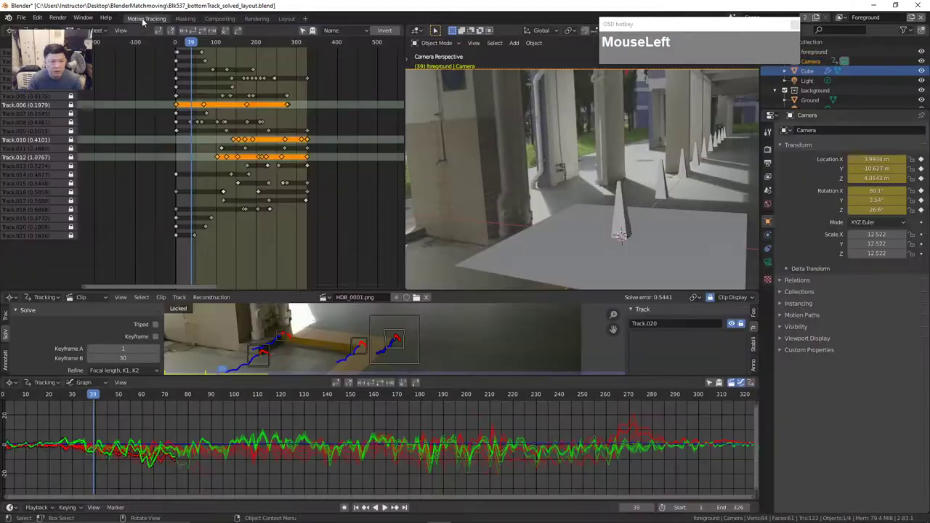
- Open the Motion Tracking workspace and enlarge the clip editor to give the tracked footage more room
click(146, 19)
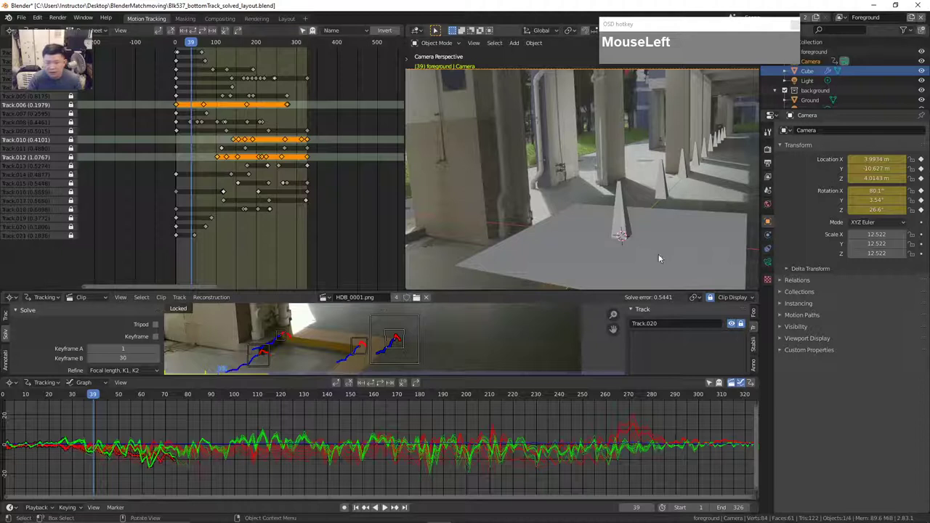
drag(449, 298, 263, 166)
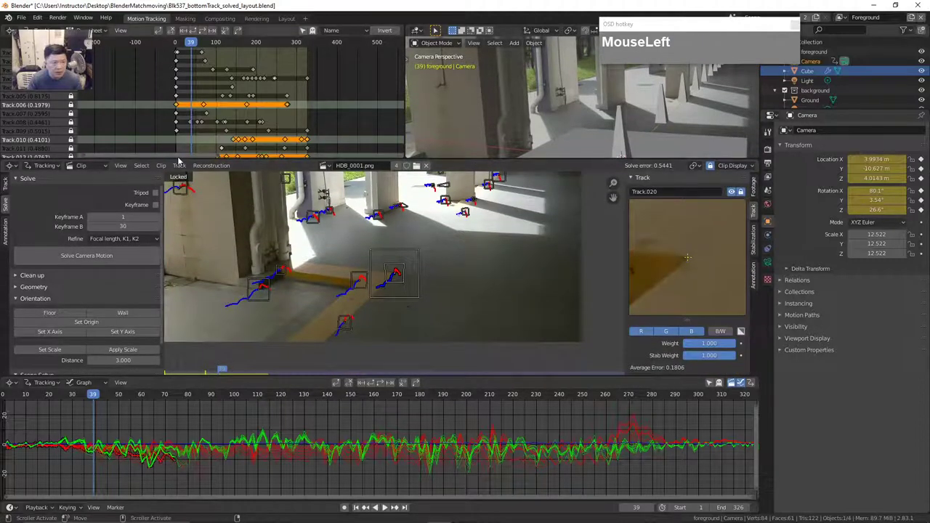
drag(196, 160, 199, 38)
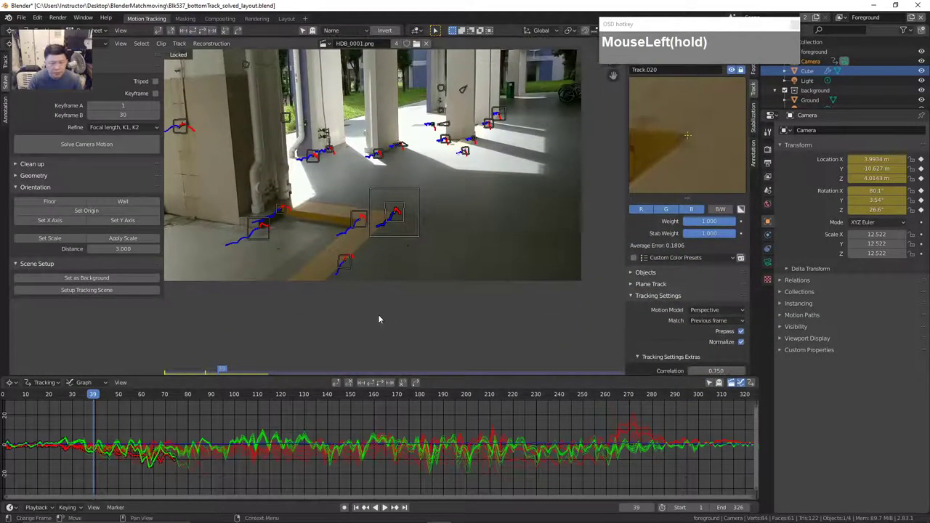
- Scrub the tracked footage forward to frame 68 and examine the marker paths along the pillar bases
click(90, 407)
drag(67, 405, 109, 424)
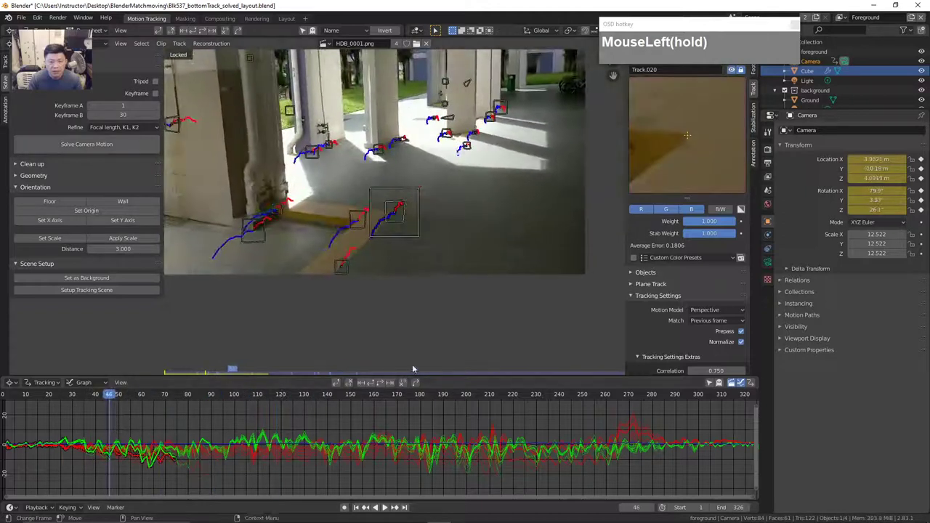
middle_click(482, 287)
mouse_move(516, 336)
mouse_down()
mouse_move(491, 350)
mouse_move(508, 337)
mouse_up()
drag(113, 406, 160, 425)
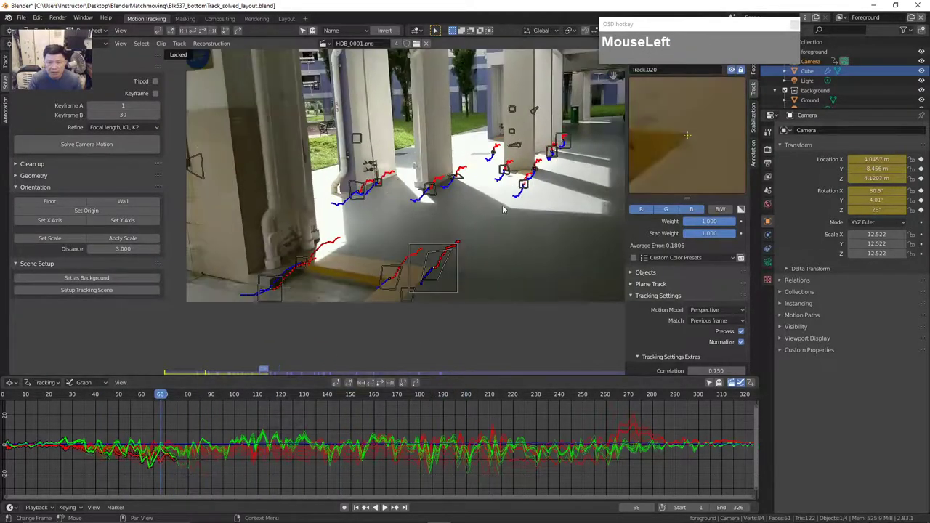
drag(520, 205, 518, 249)
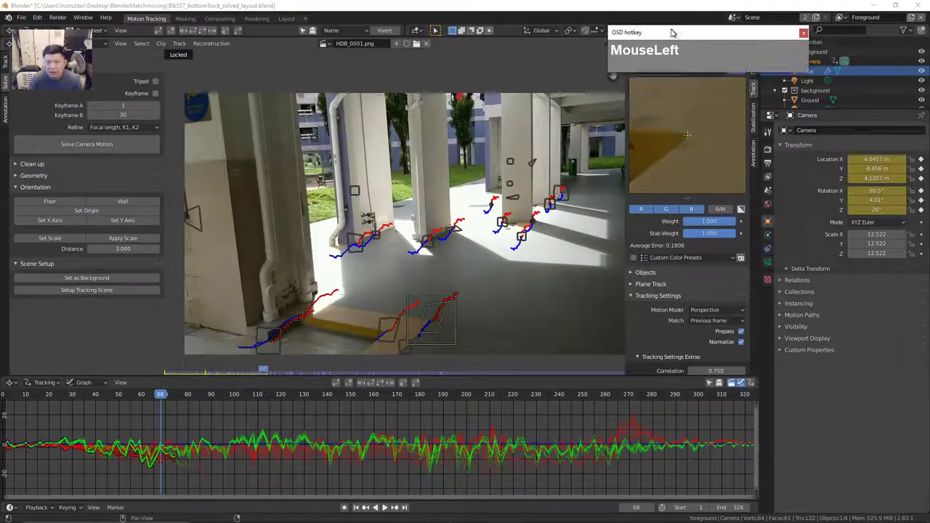
drag(671, 31, 796, 118)
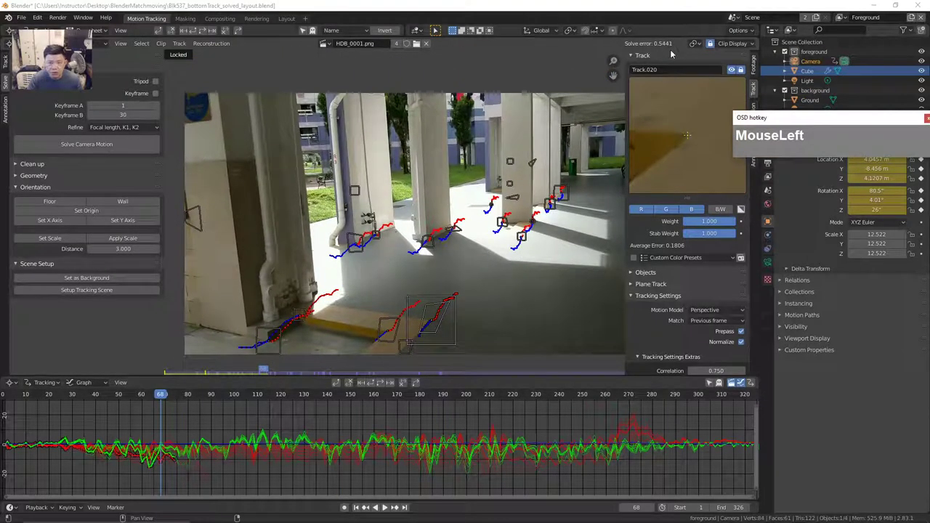
- Reduce the clip editor's height and scrub through the footage, inspecting Track.012 and Track.013 along the way
drag(515, 37, 510, 96)
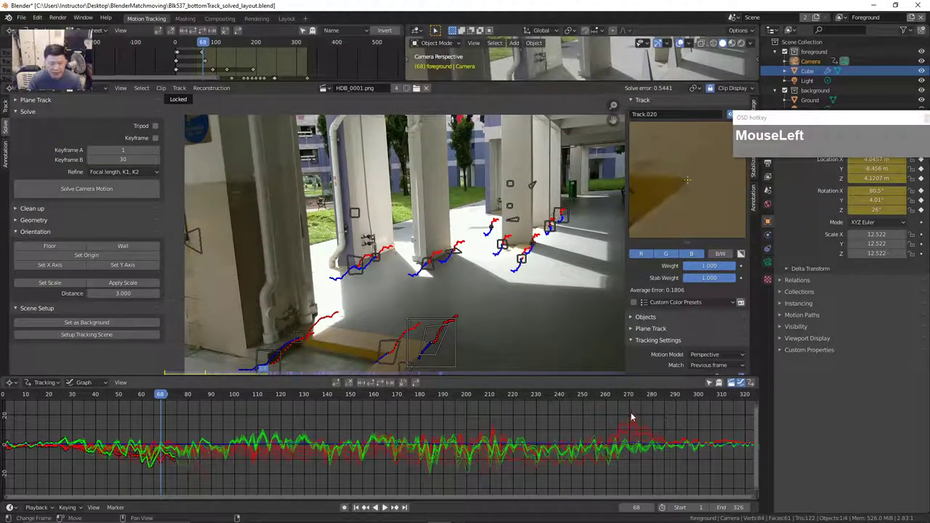
drag(163, 399, 270, 398)
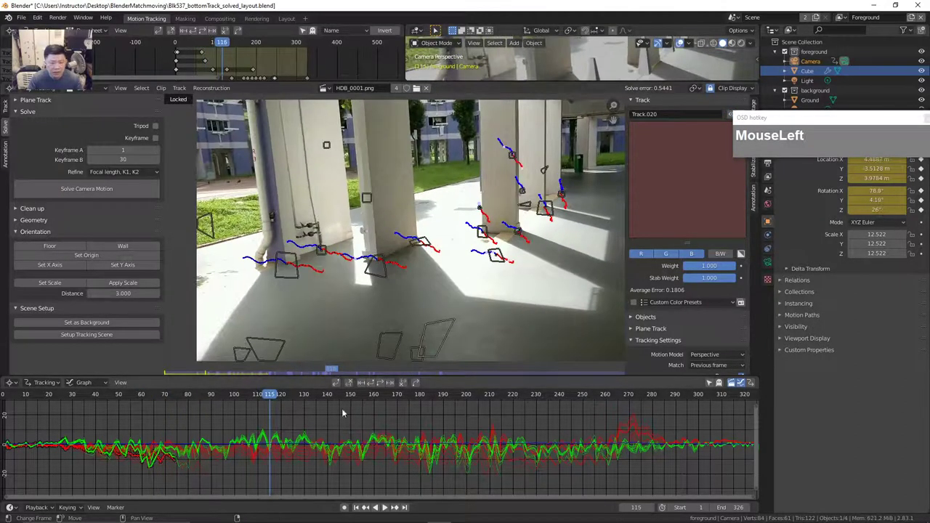
click(284, 405)
middle_click(291, 349)
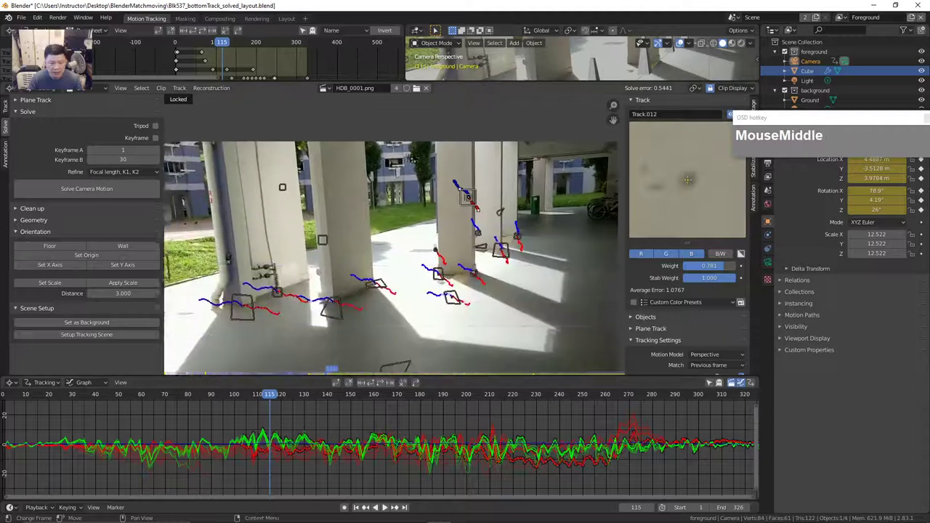
drag(274, 402, 416, 439)
scroll(520, 343, down, 2)
drag(419, 398, 187, 437)
click(503, 409)
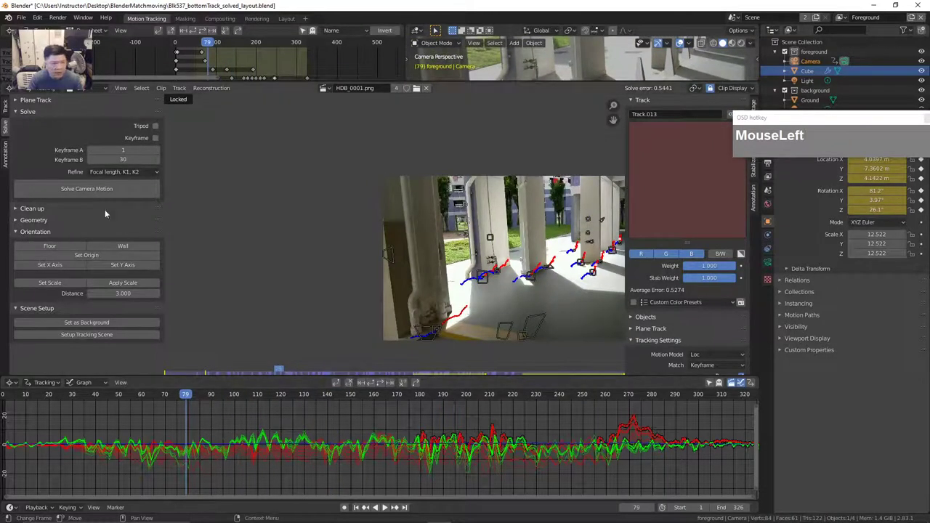
- Show the marker tracking tools, select Track.003 at the pillar base and follow it to frame 177
click(5, 108)
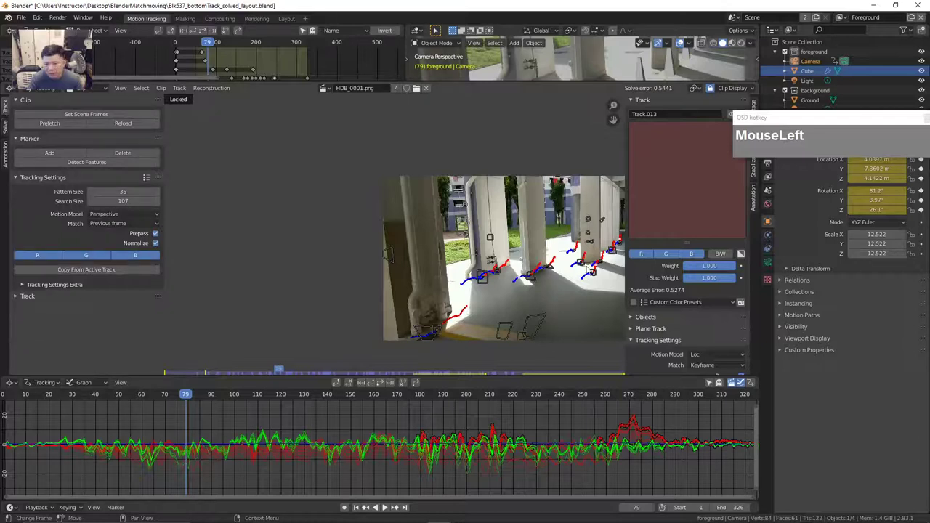
click(590, 269)
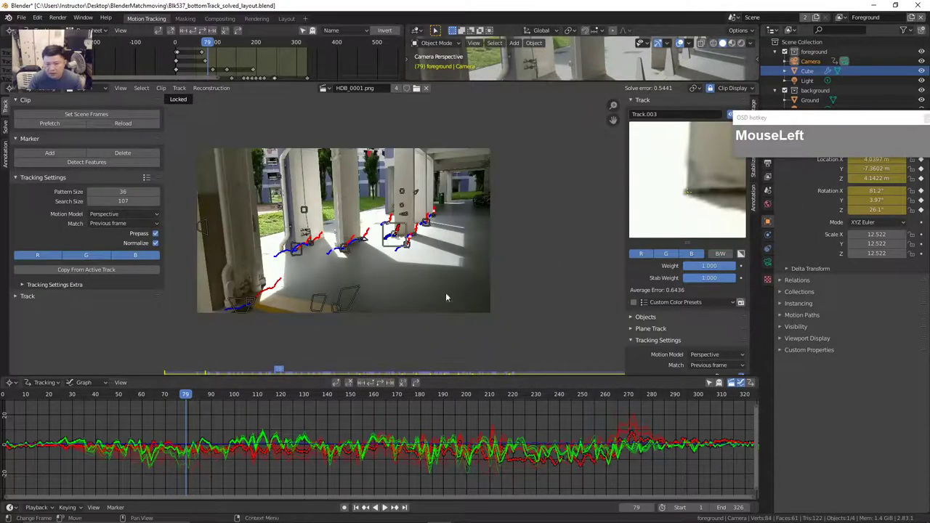
key(space)
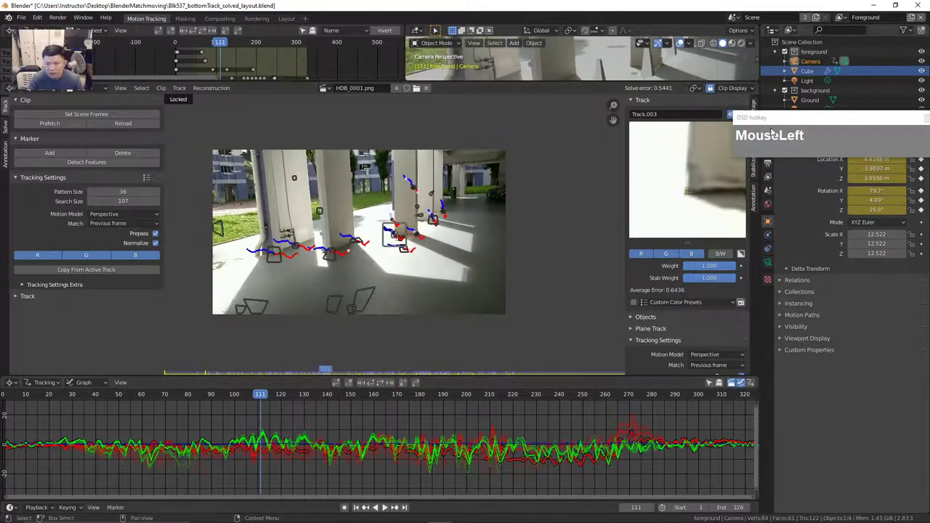
drag(772, 133, 806, 256)
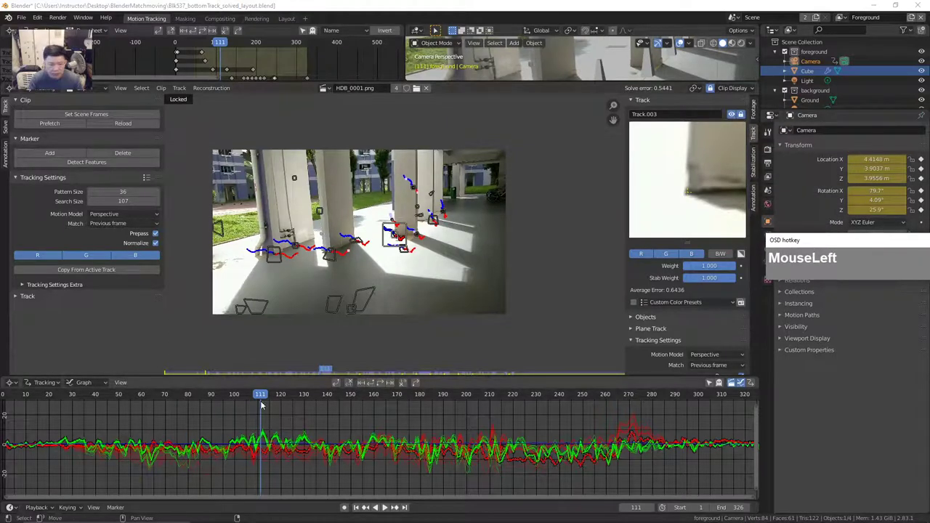
drag(261, 406, 413, 427)
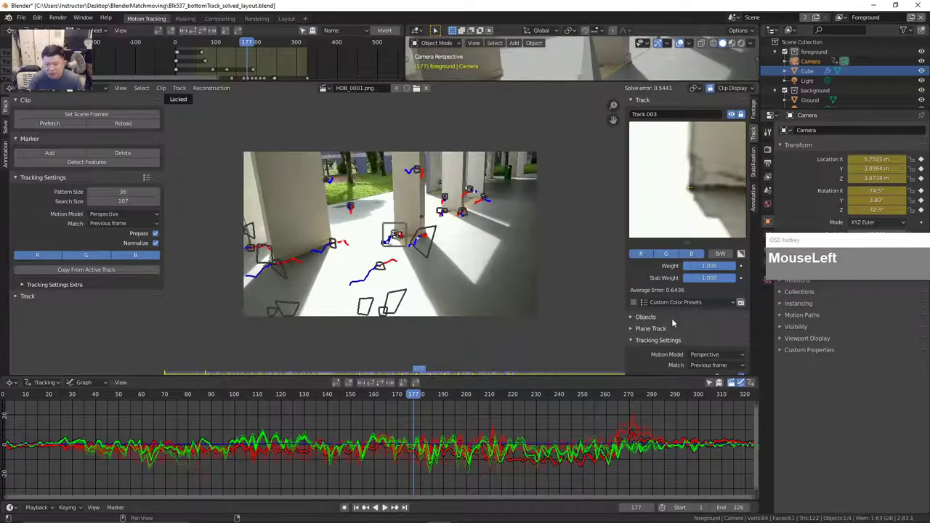
- Review Track.003's motion model options and scrub between frames 170 and 183 to watch its pattern
scroll(672, 323, down, 2)
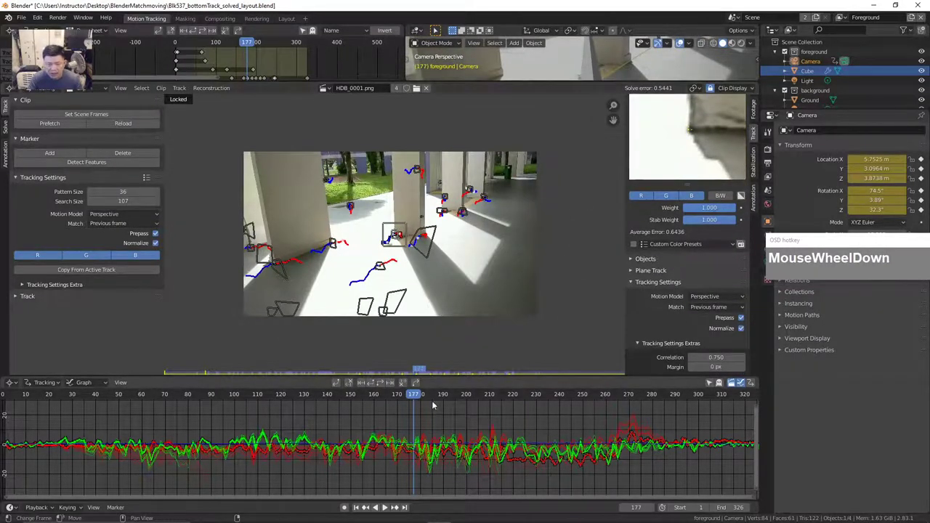
click(717, 297)
click(716, 280)
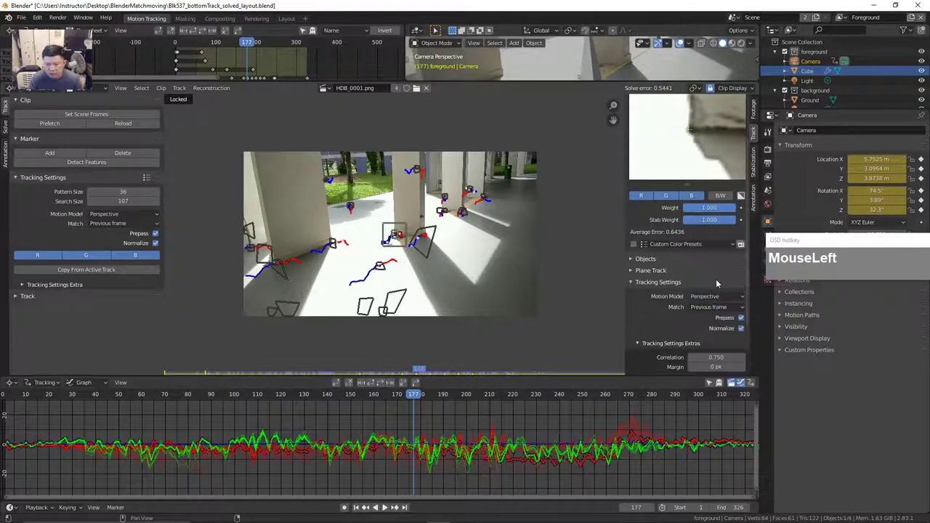
drag(398, 404, 394, 276)
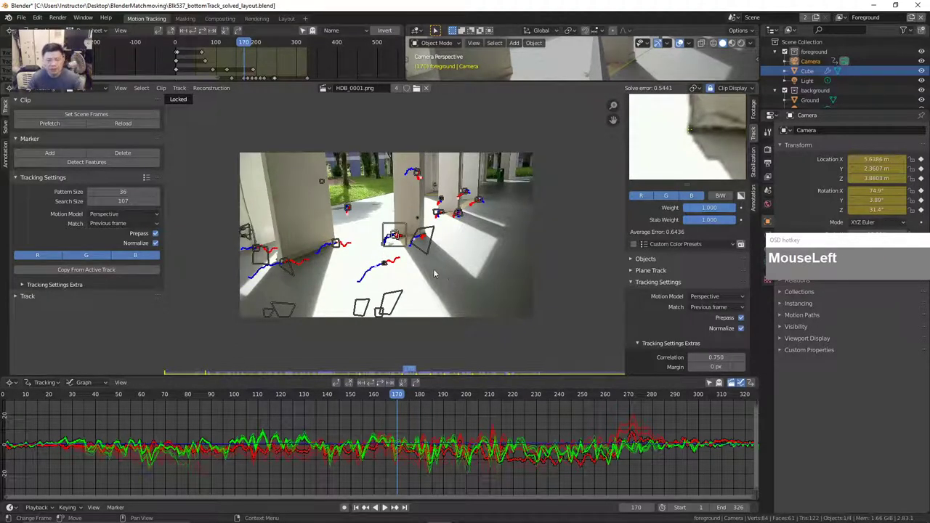
drag(397, 436, 428, 436)
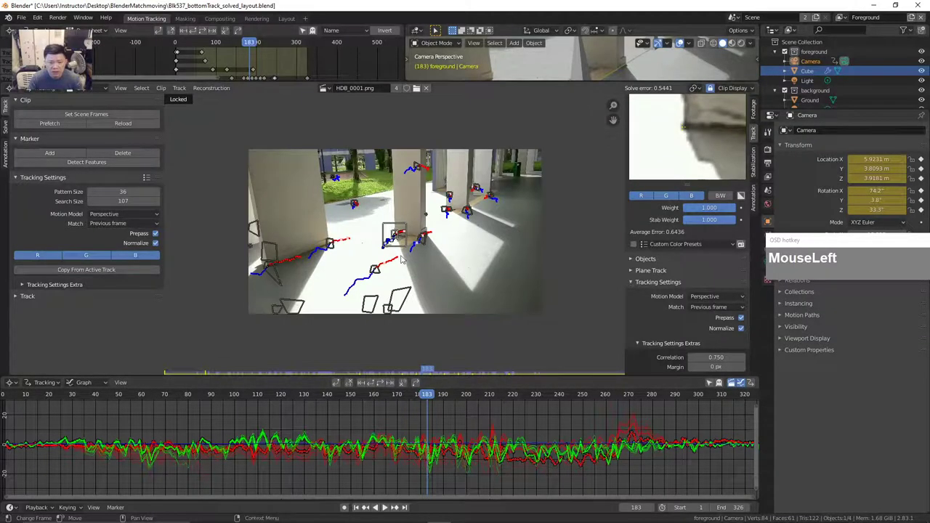
- Inspect Track.003 up close at frame 191, review its motion model choices again, and return to frame 177
scroll(425, 371, up, 4)
mouse_move(432, 401)
mouse_down()
mouse_move(455, 407)
mouse_move(434, 407)
mouse_up()
drag(442, 374, 707, 342)
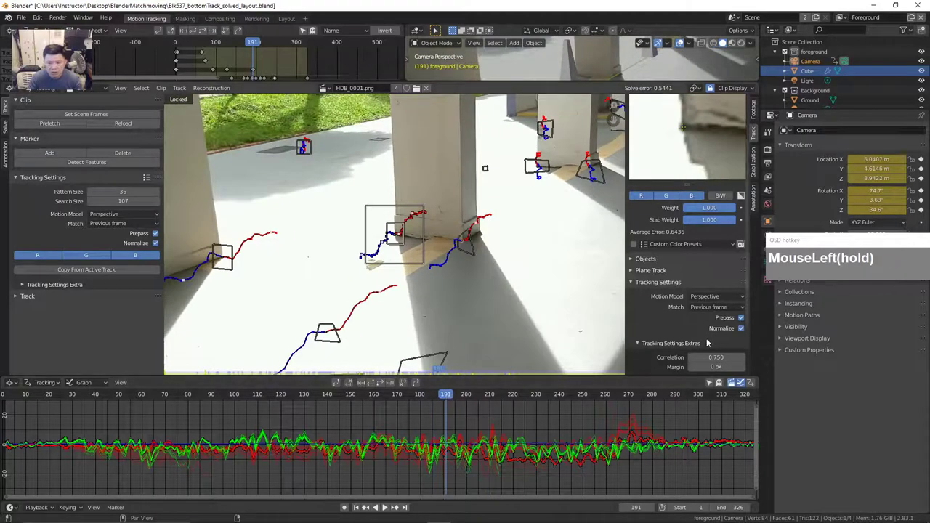
click(709, 301)
click(683, 299)
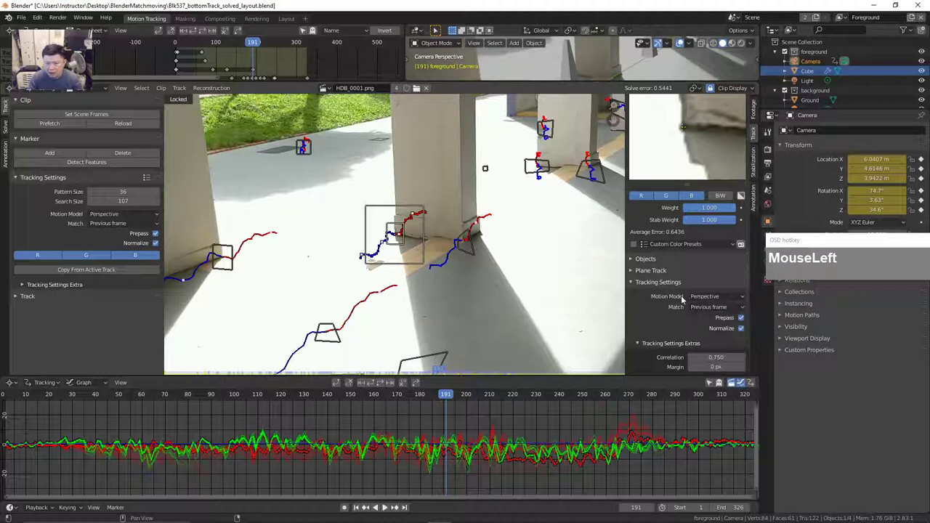
drag(446, 396, 415, 400)
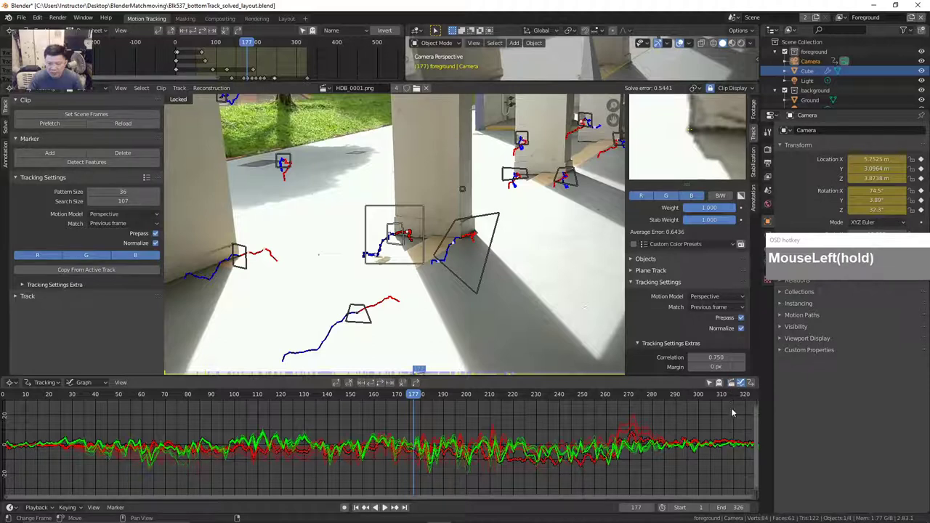
- Hide the track motion curves, rescale the graph to the average error curve and examine its peak at frame 270
click(741, 382)
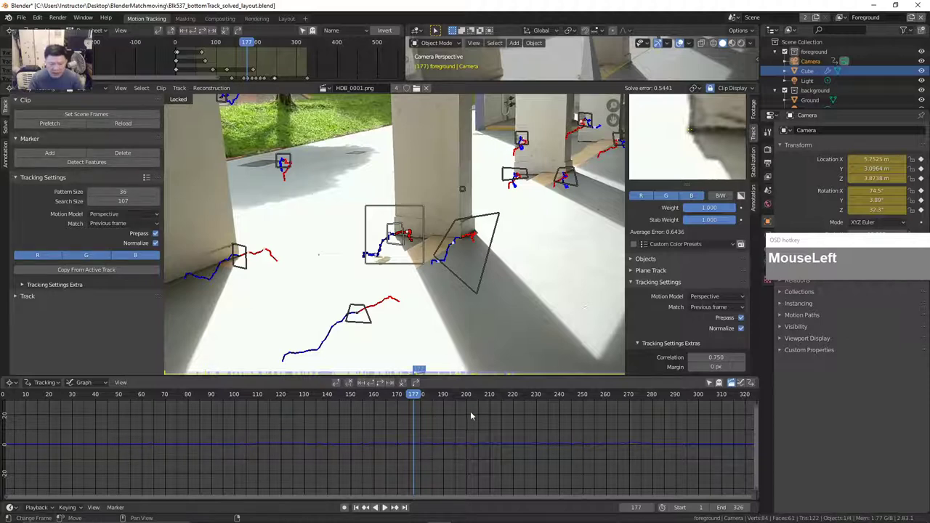
ctrl+click(487, 455)
drag(476, 456, 467, 432)
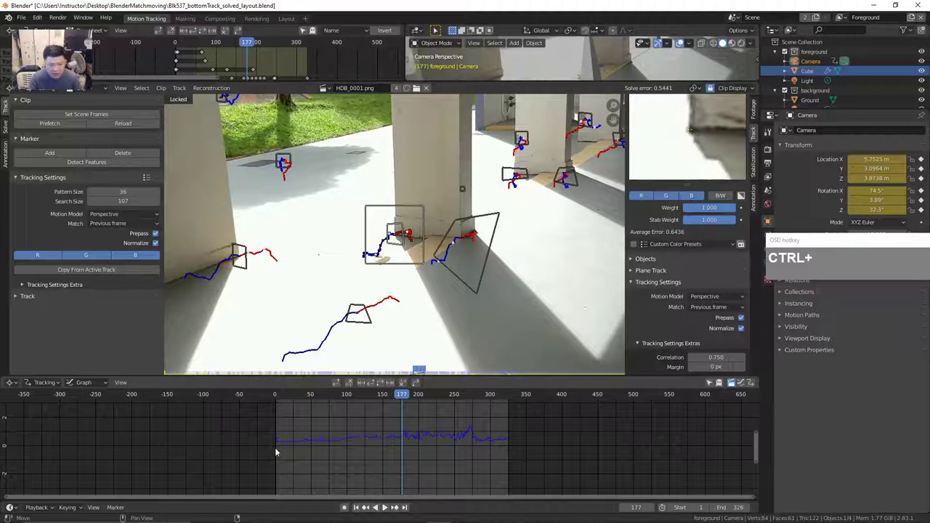
drag(404, 405, 470, 434)
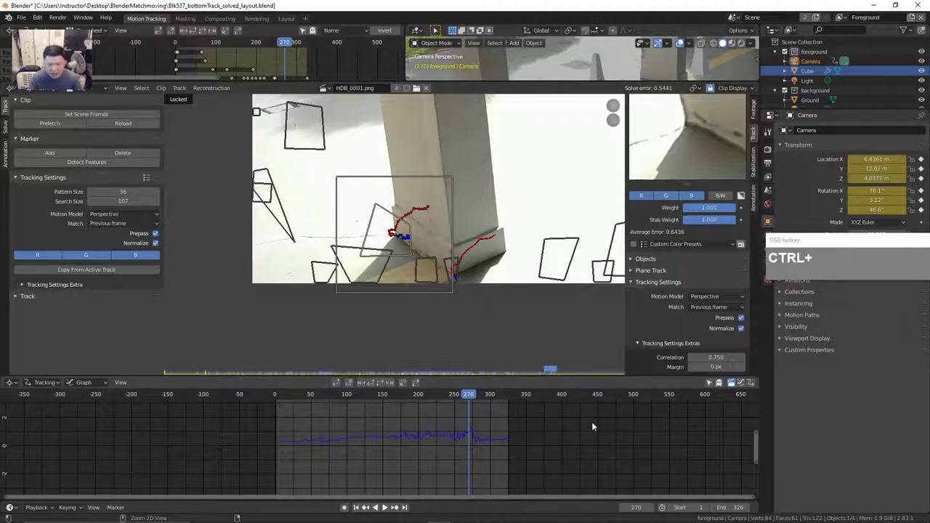
- Hide the average error curve, show the track motion curves again and rescale the graph to fit them
click(732, 384)
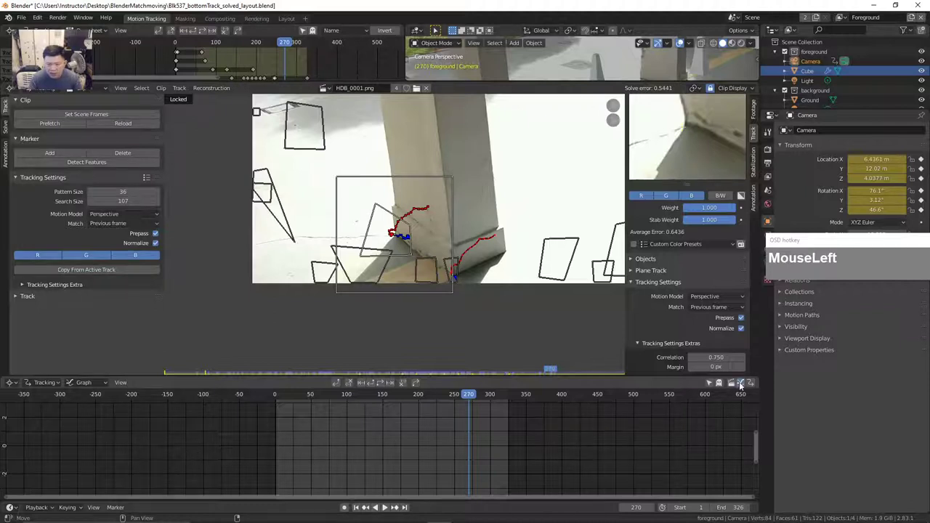
click(740, 383)
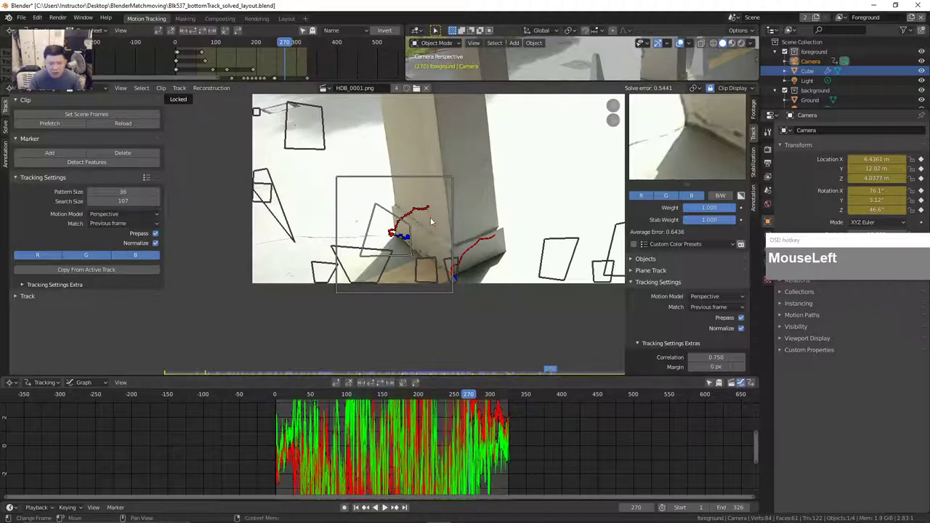
drag(473, 452, 509, 481)
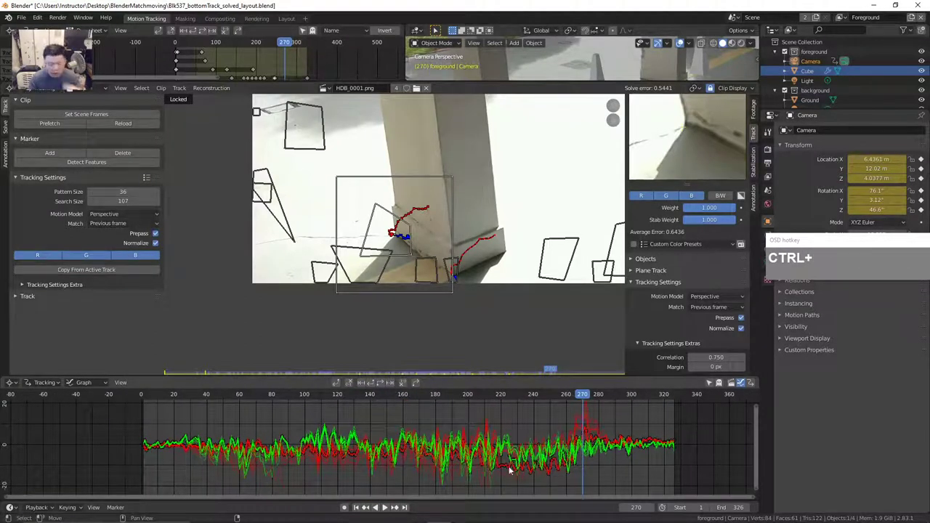
drag(529, 469, 542, 382)
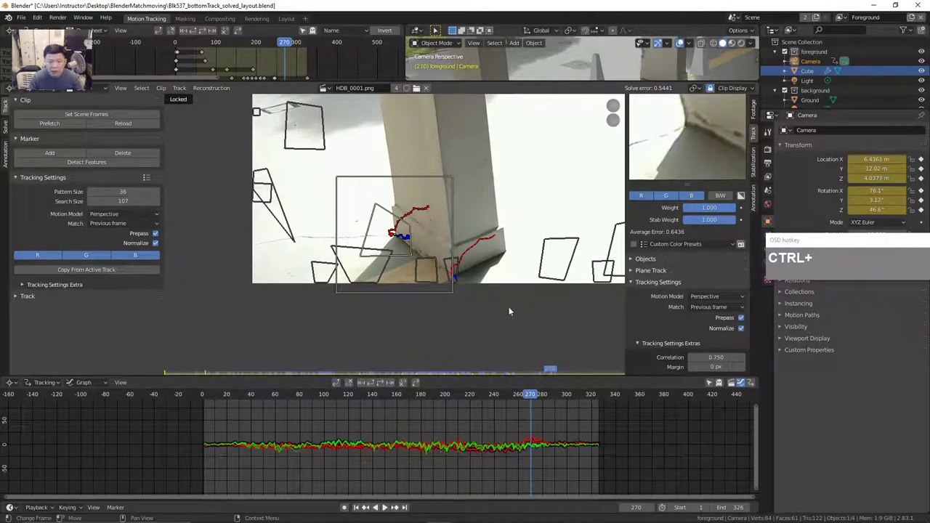
- Scrub back to frame 116 and narrow the track properties sidebar to view more of the tracked footage
drag(536, 394, 343, 408)
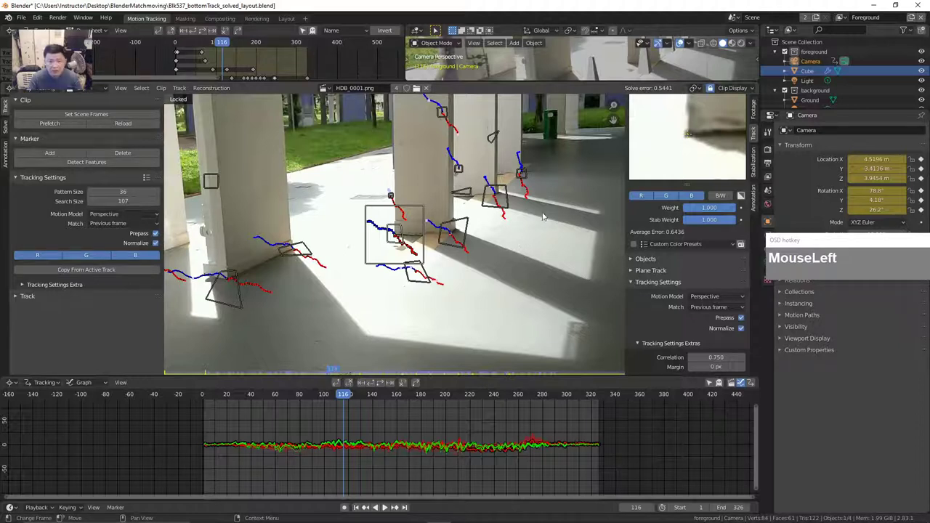
drag(625, 206, 669, 206)
drag(599, 194, 599, 258)
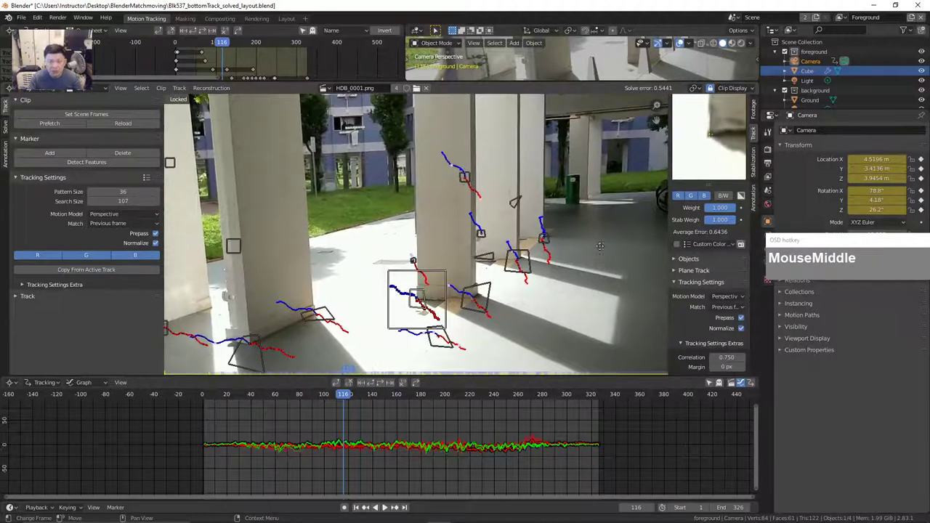
- Inspect Track.015 at frames 175, 83, 67 and 273, widening the track properties sidebar to enlarge its preview
drag(343, 393, 415, 435)
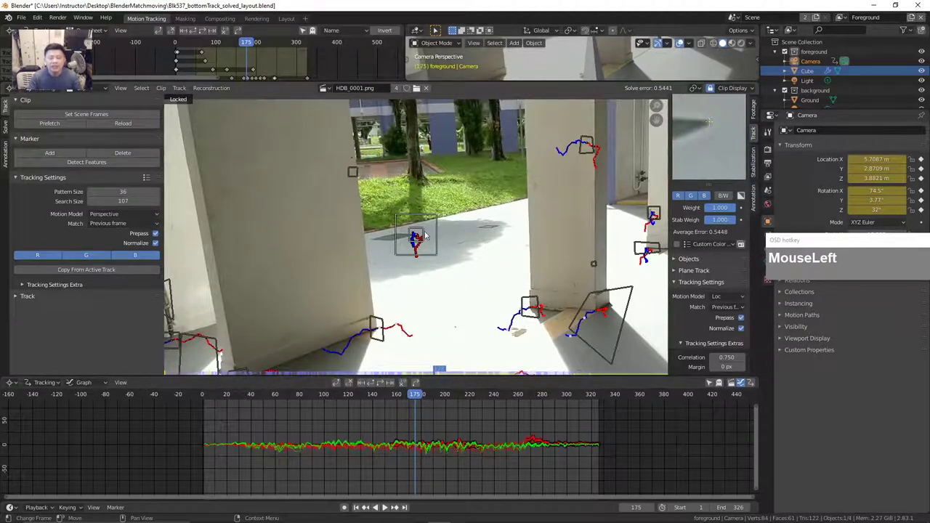
drag(417, 398, 302, 404)
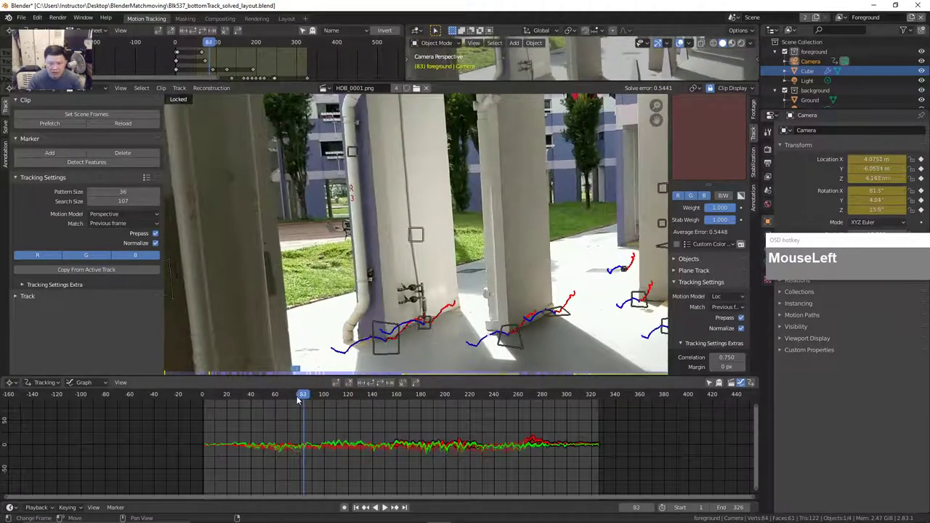
click(283, 399)
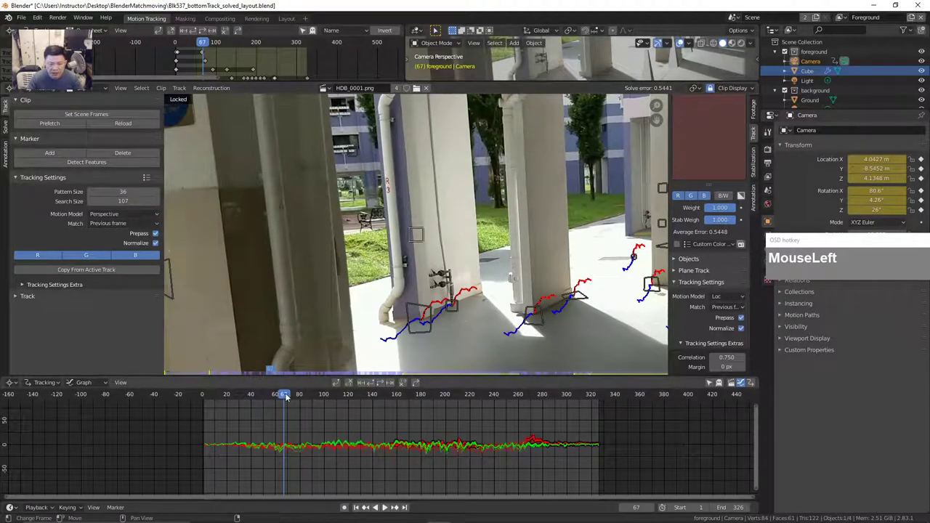
mouse_move(285, 396)
mouse_down()
mouse_move(240, 412)
mouse_move(492, 388)
mouse_move(534, 394)
mouse_up()
drag(669, 149, 597, 156)
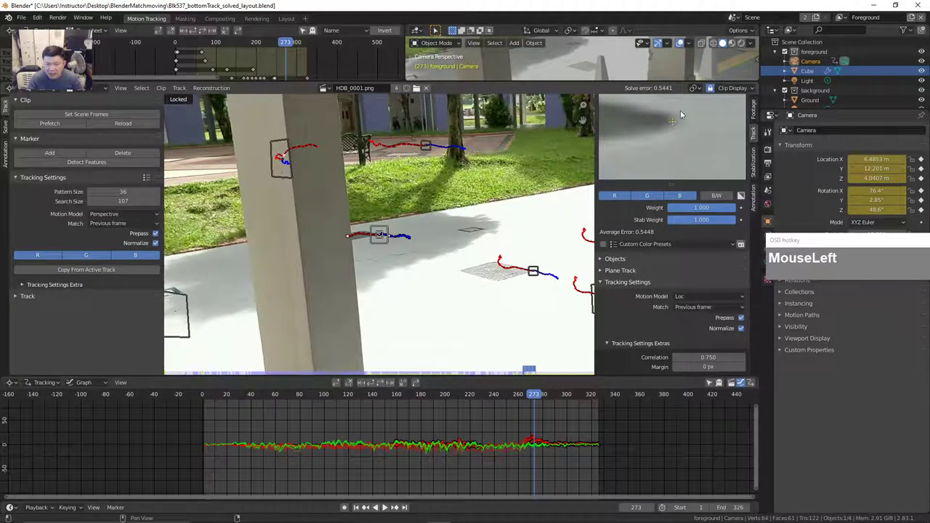
scroll(692, 131, up, 2)
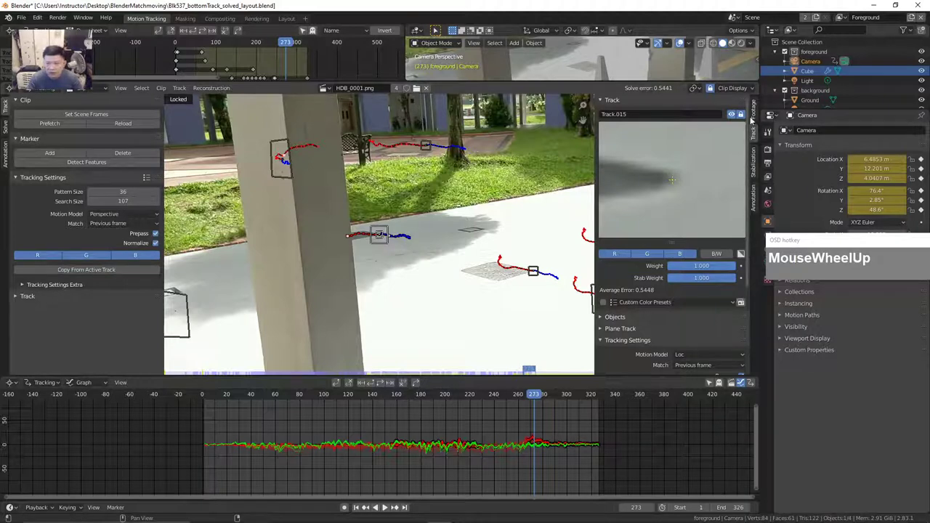
- Unlock and enable Track.015 at frame 81, placing its marker on the pointed tip of the dark ground patch
mouse_move(399, 219)
mouse_down()
mouse_move(545, 400)
mouse_move(301, 440)
mouse_up()
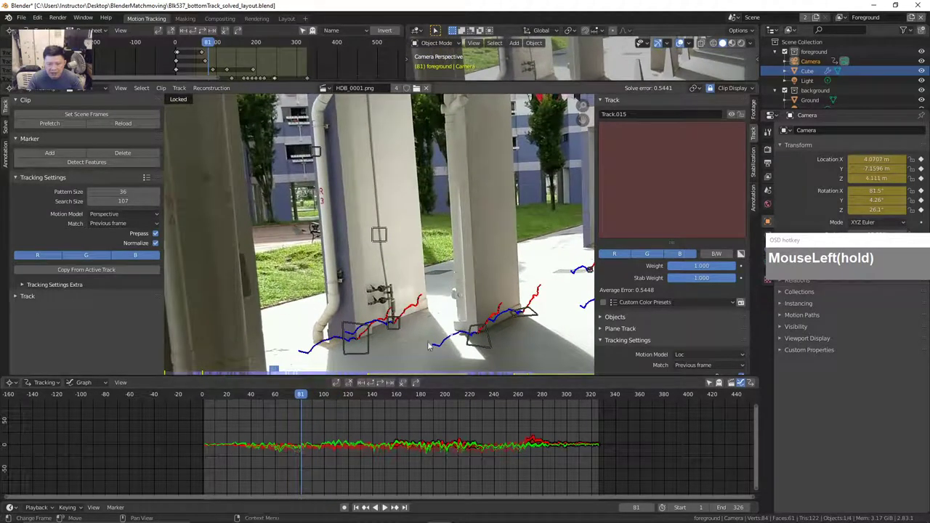
drag(452, 275, 452, 275)
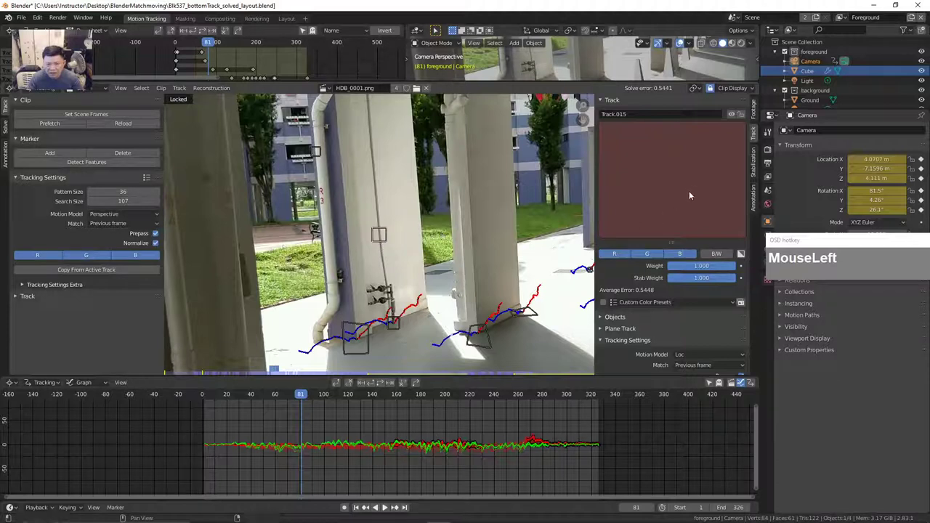
mouse_move(361, 212)
mouse_down()
mouse_move(405, 252)
mouse_move(375, 227)
mouse_move(379, 234)
mouse_up()
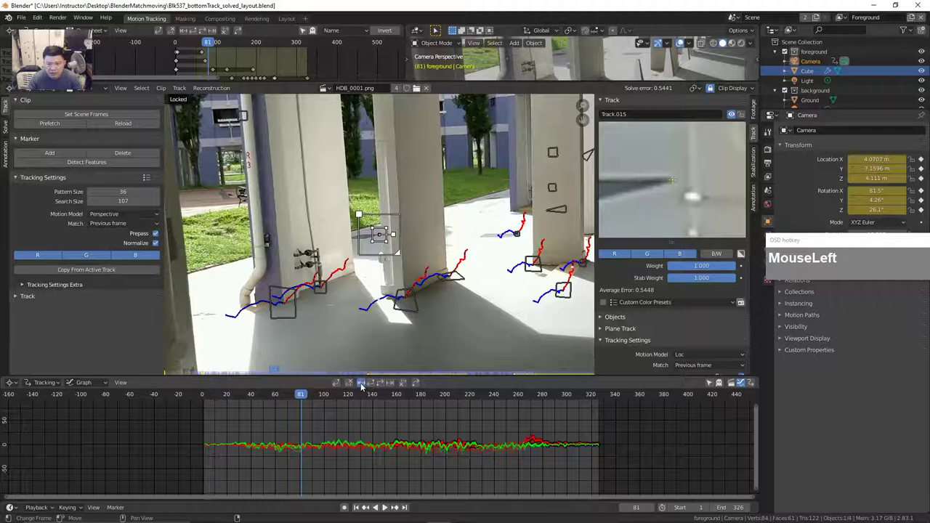
- Track Track.015 backwards to frame 79, adjusting its marker at frame 80, and return to frame 80
click(361, 383)
drag(378, 234, 391, 234)
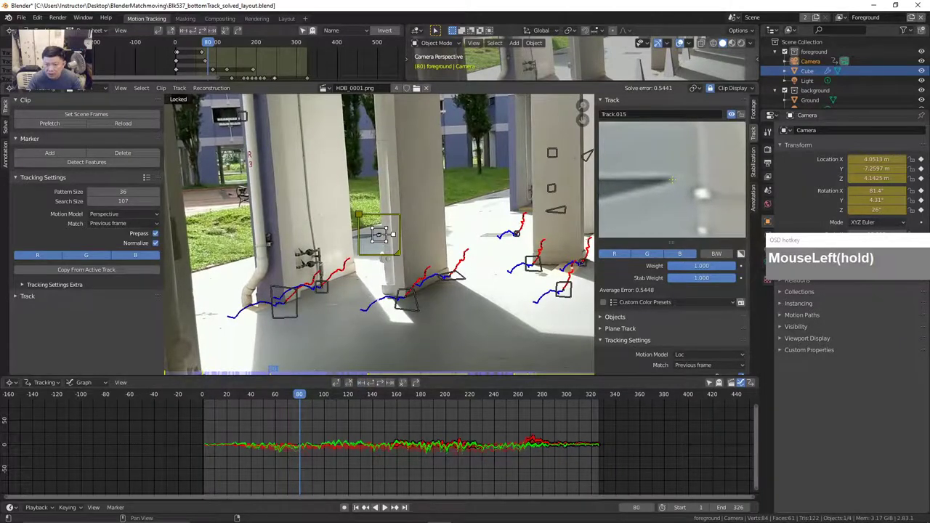
drag(695, 331, 695, 331)
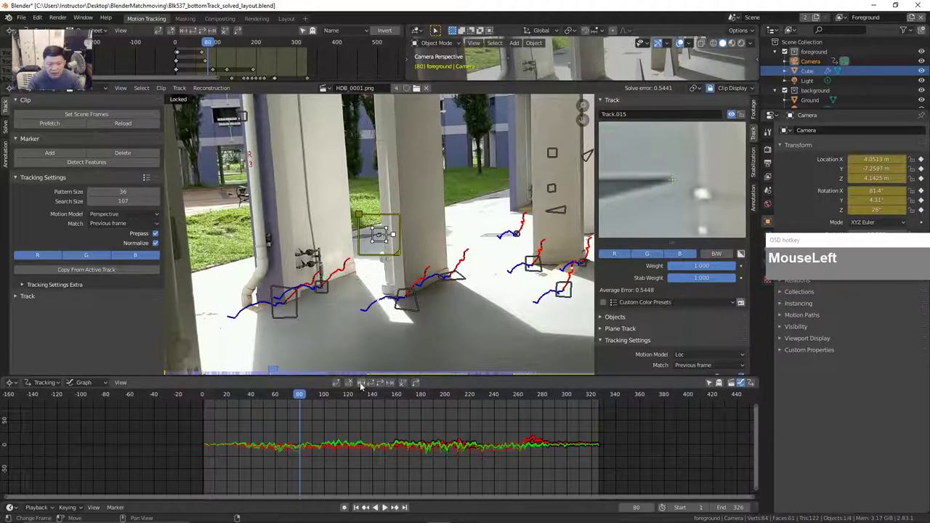
click(361, 384)
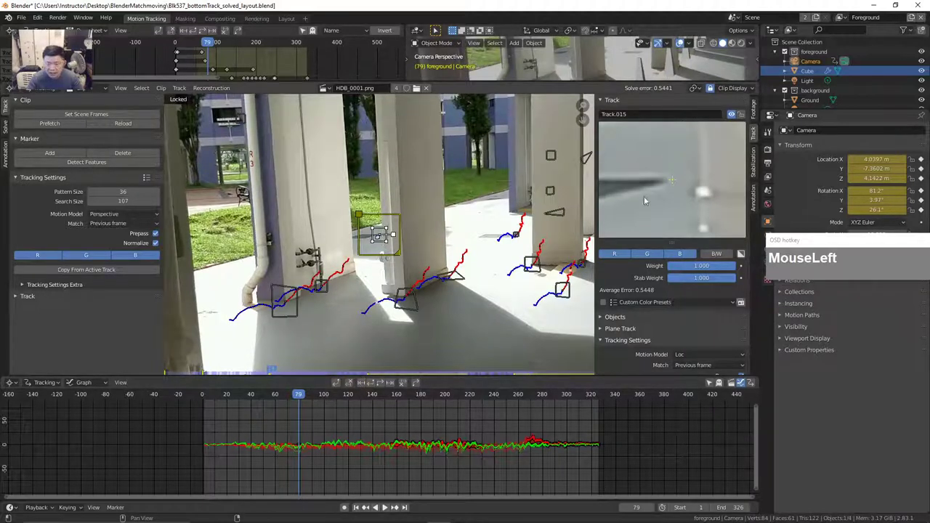
click(299, 394)
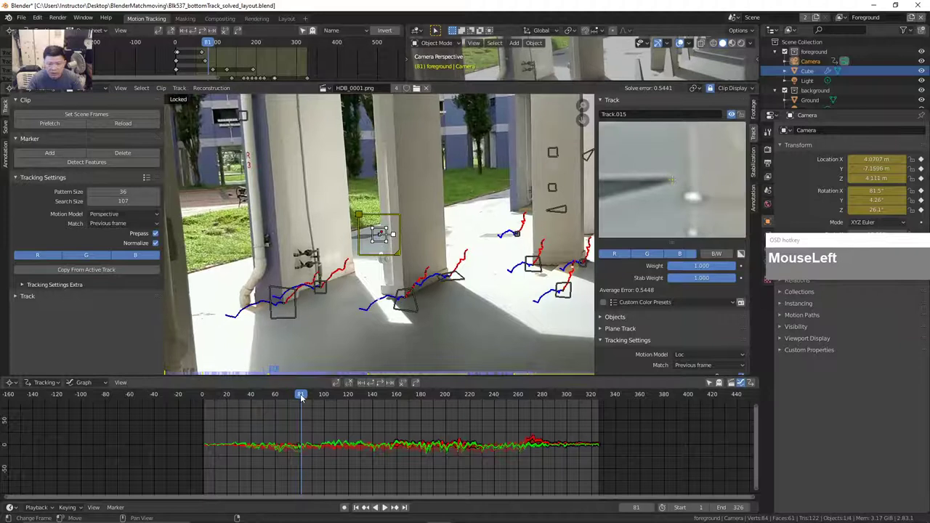
- Set Track.015's motion model to Perspective and track it backwards to frame 78
click(709, 355)
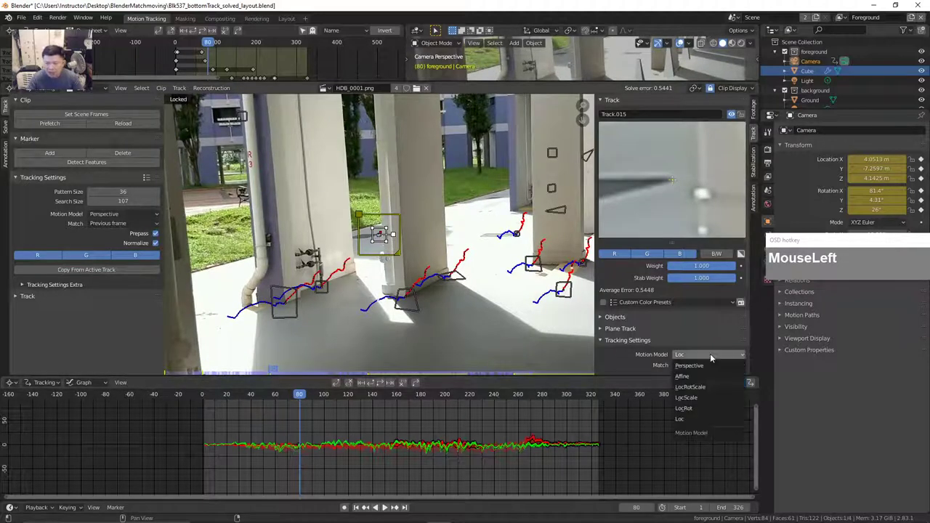
click(708, 366)
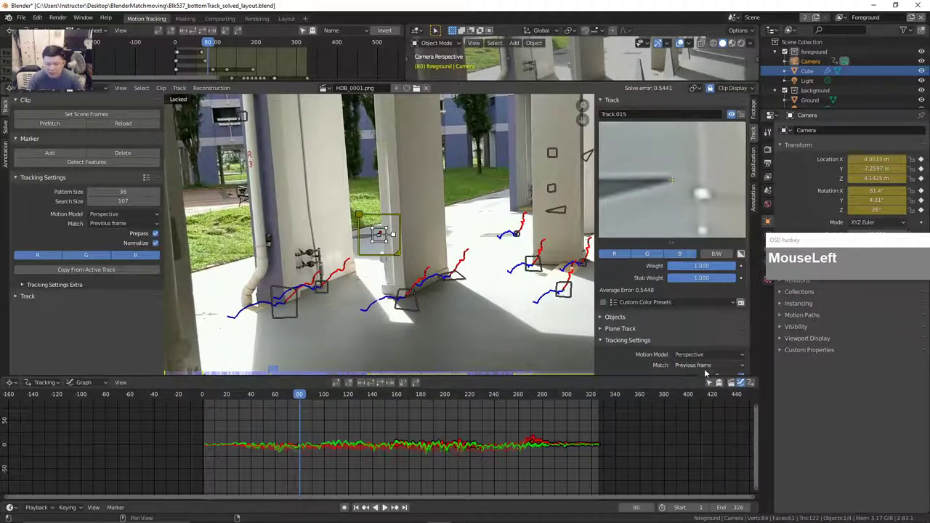
click(363, 384)
click(363, 384)
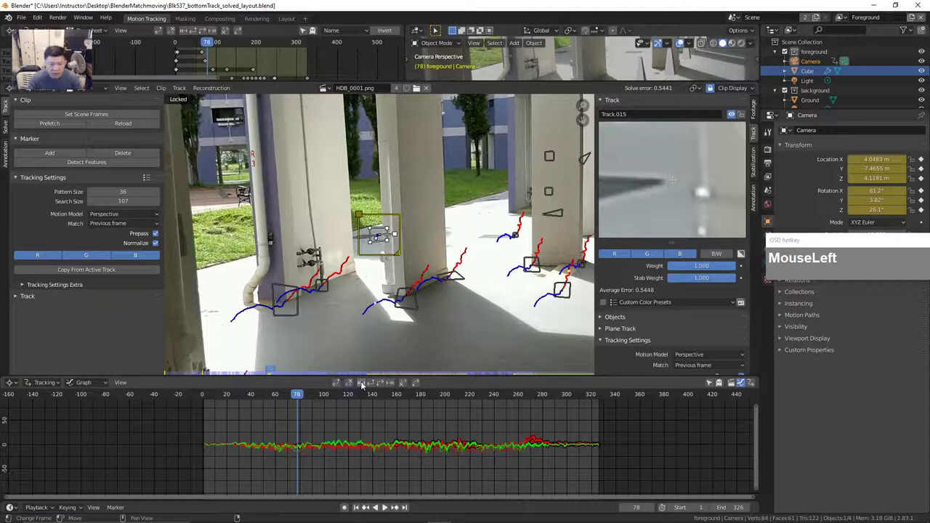
- Realign Track.015's marker with the dark patch's tip at frame 78 and track backwards to frame 77
scroll(378, 236, up, 8)
drag(378, 236, 368, 237)
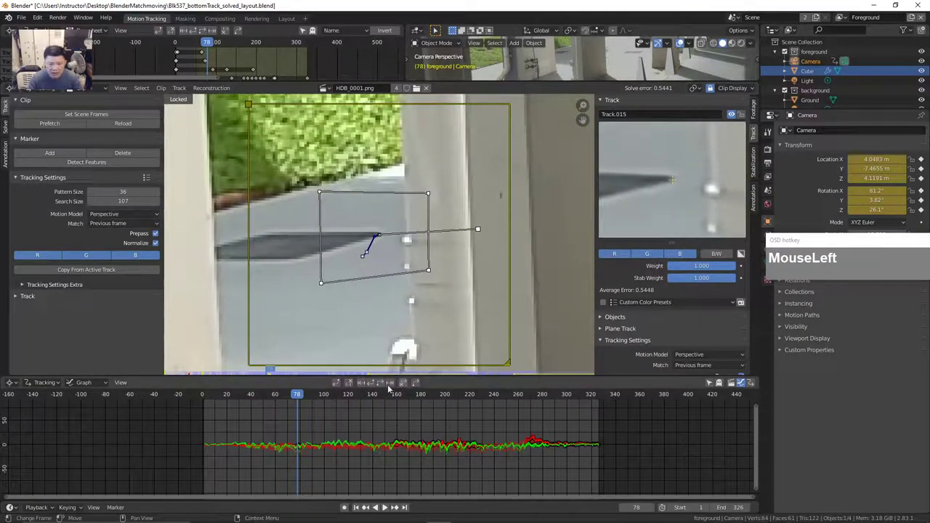
click(362, 385)
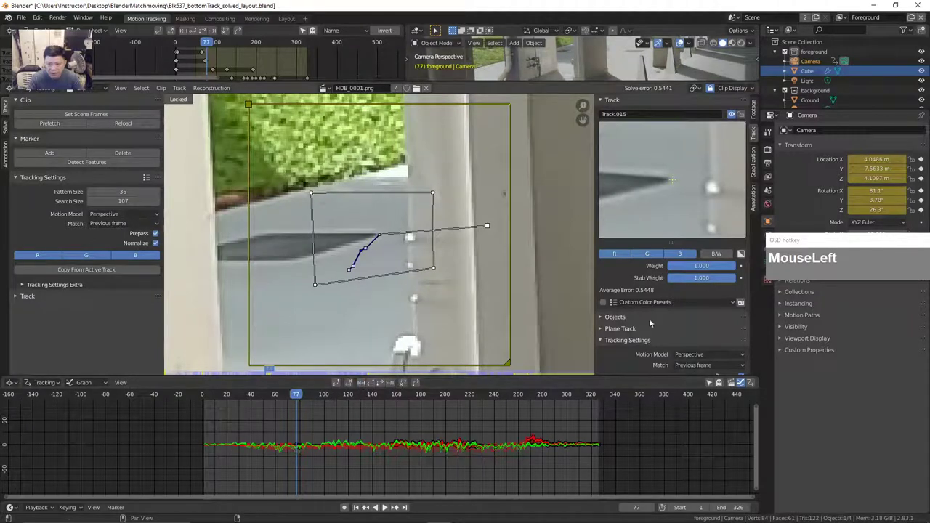
- Set Track.015's motion model to LocScale and its pattern match to Keyframe
drag(718, 356, 703, 418)
click(697, 398)
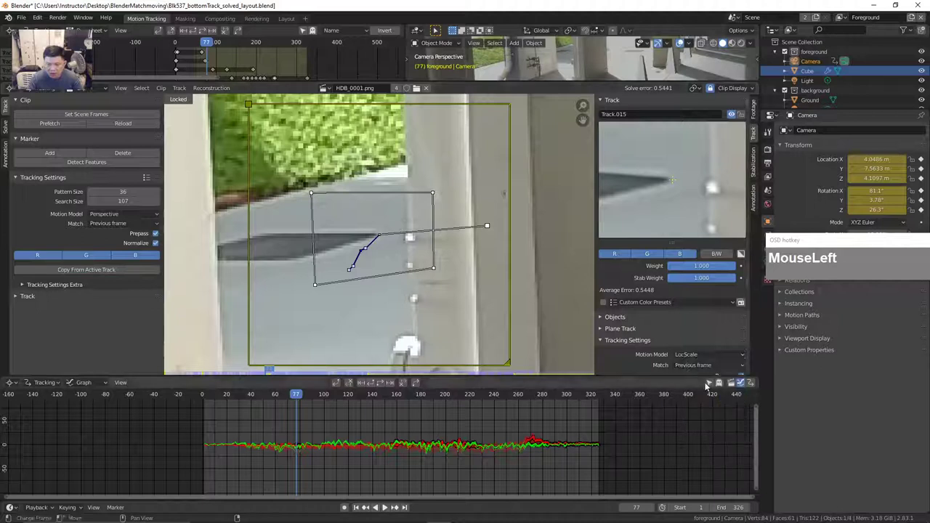
drag(710, 369, 711, 362)
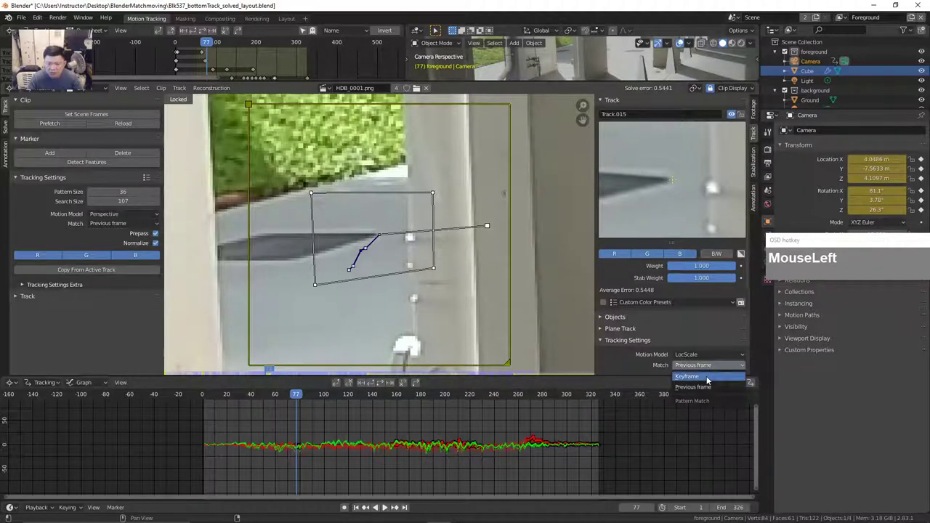
click(712, 362)
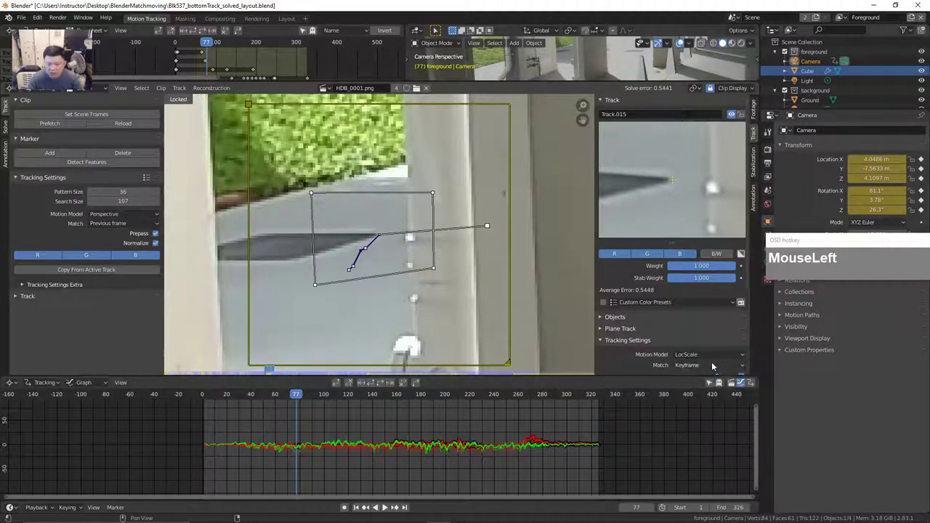
- Track Track.015 backwards frame by frame to frame 52, and track it continuously the rest of the way to frame 1
click(361, 383)
click(361, 384)
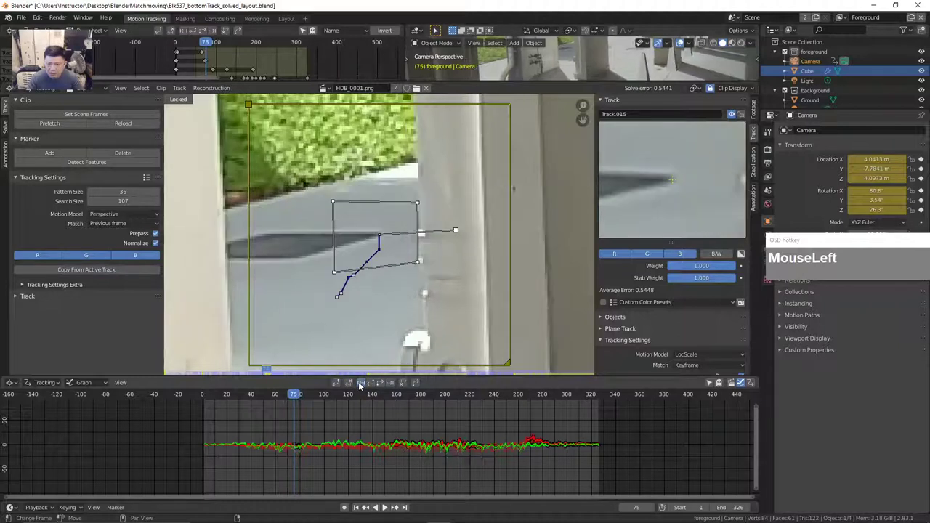
click(361, 384)
click(361, 384)
click(361, 384)
click(361, 383)
click(361, 383)
click(361, 383)
click(361, 383)
click(361, 383)
click(361, 384)
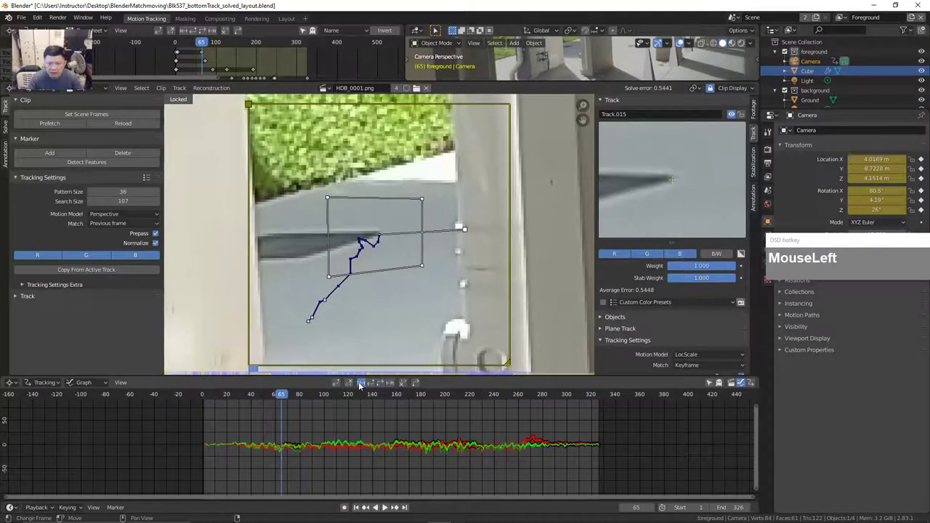
click(361, 384)
click(361, 383)
click(361, 383)
click(361, 383)
click(361, 384)
click(361, 384)
click(361, 384)
click(361, 384)
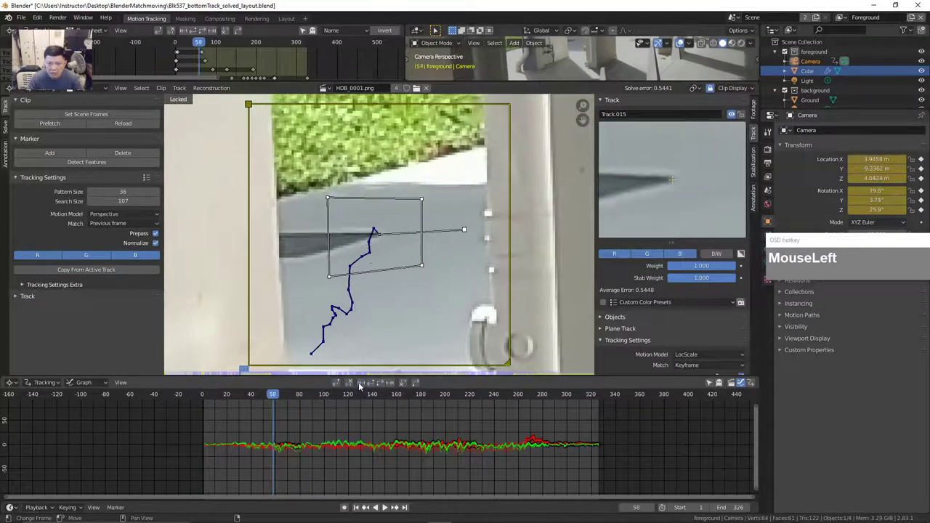
click(361, 383)
click(361, 384)
click(361, 384)
click(361, 384)
click(361, 383)
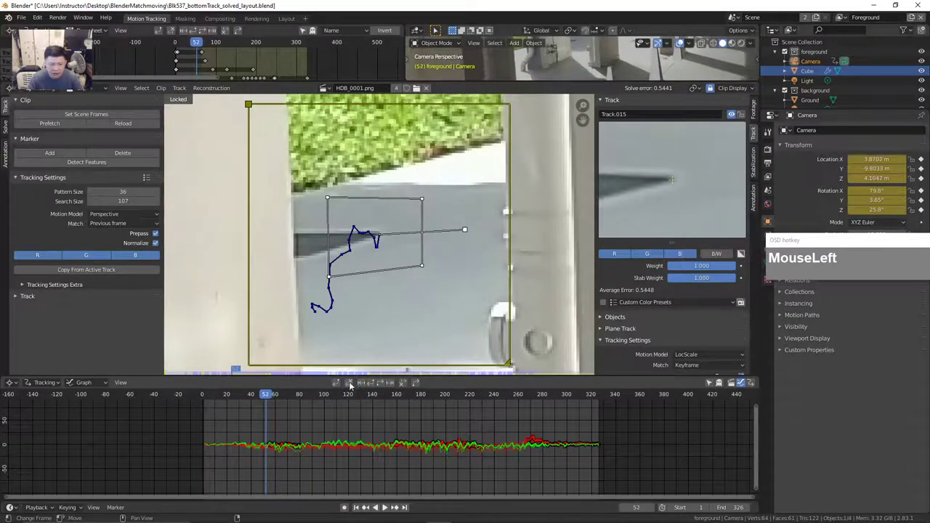
click(370, 383)
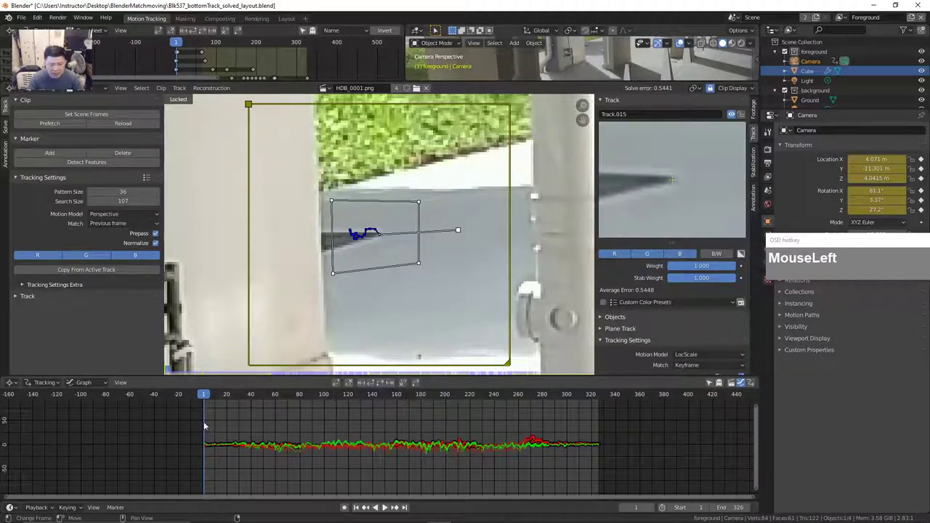
- Review the extended path of Track.015 at frames 52 and 175, and lock the track
drag(220, 393, 376, 228)
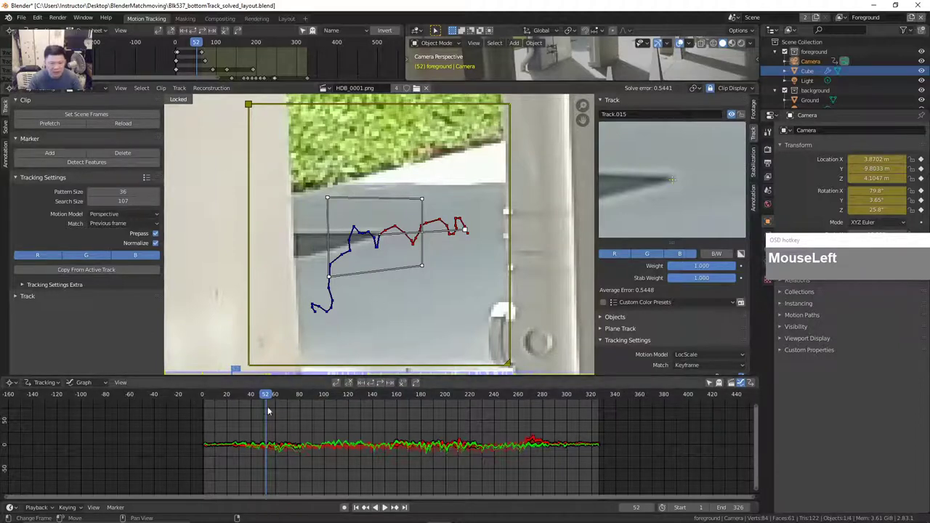
drag(270, 402, 416, 413)
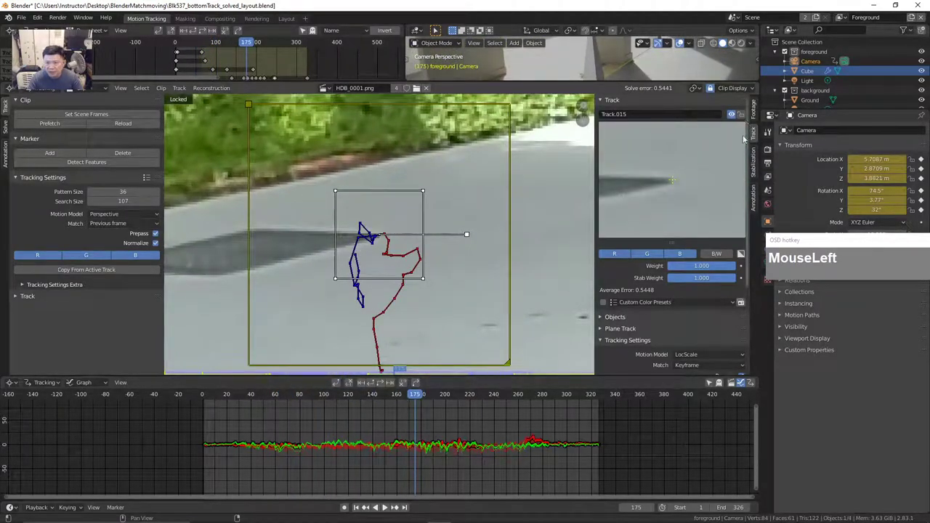
click(741, 115)
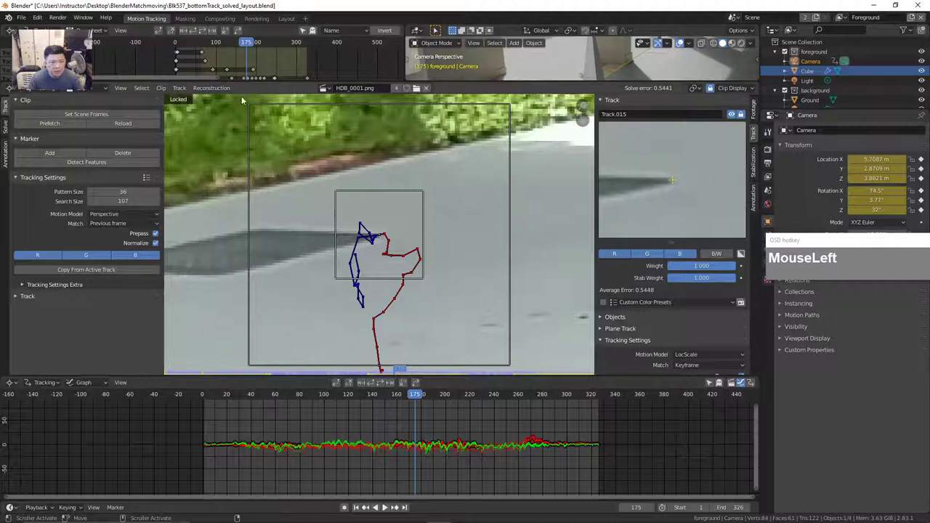
- Show the camera solve settings and enlarge the dope sheet to reveal its list of tracks
click(6, 137)
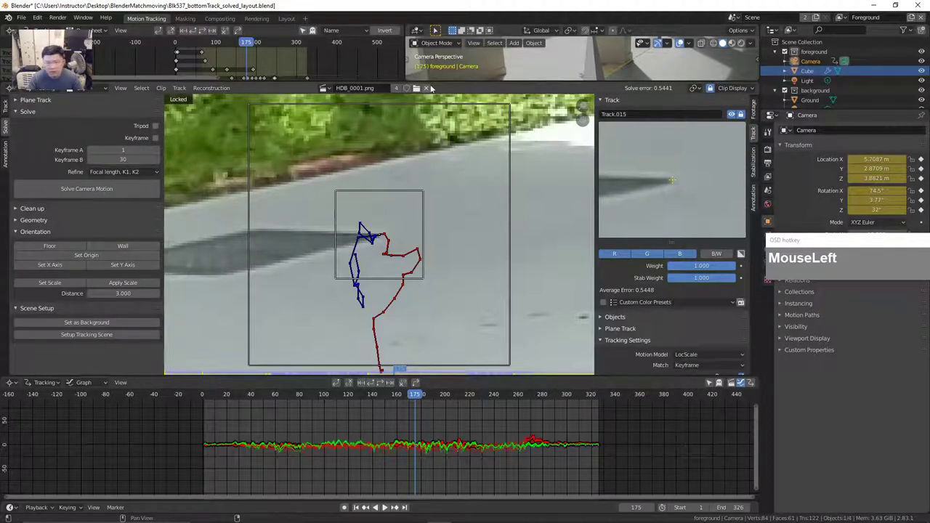
drag(374, 85, 390, 265)
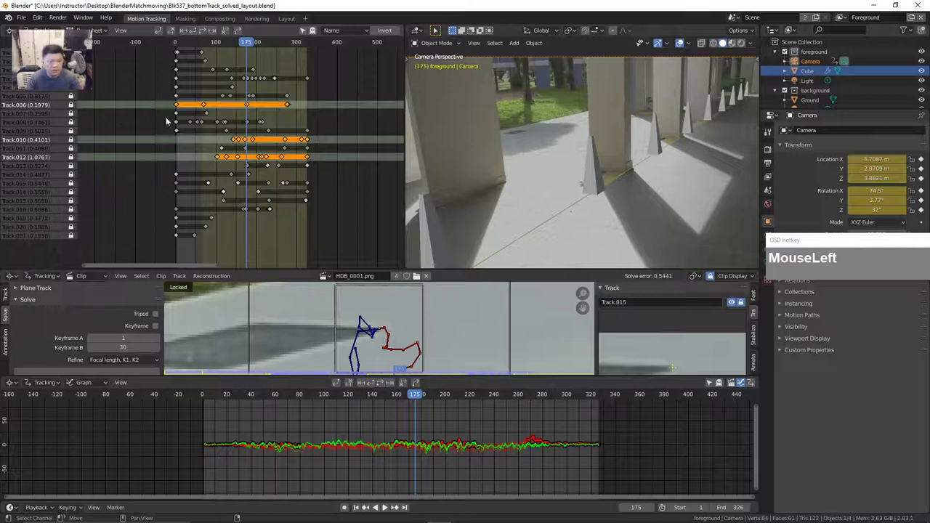
- Deselect all tracks in the dope sheet, including Track.005, Track.006, Track.010 and Track.012, and scrub to frame 33
click(337, 201)
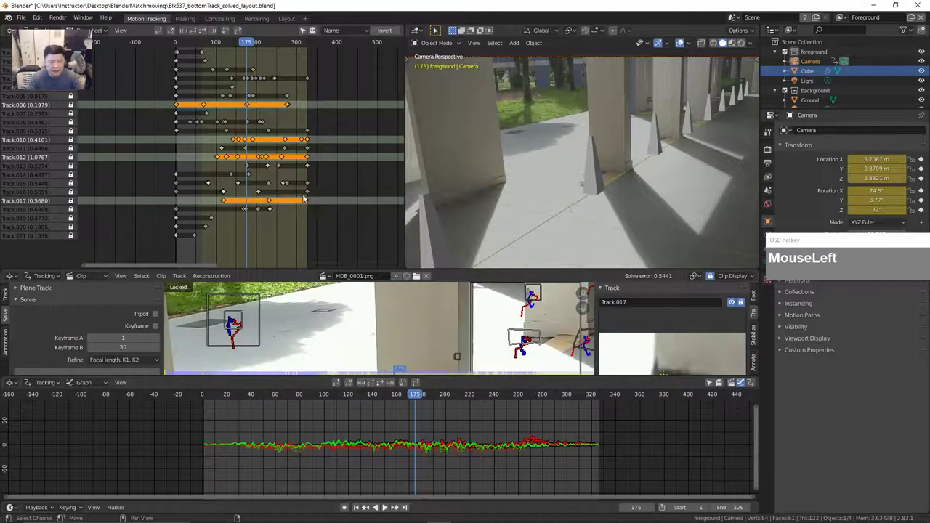
click(118, 189)
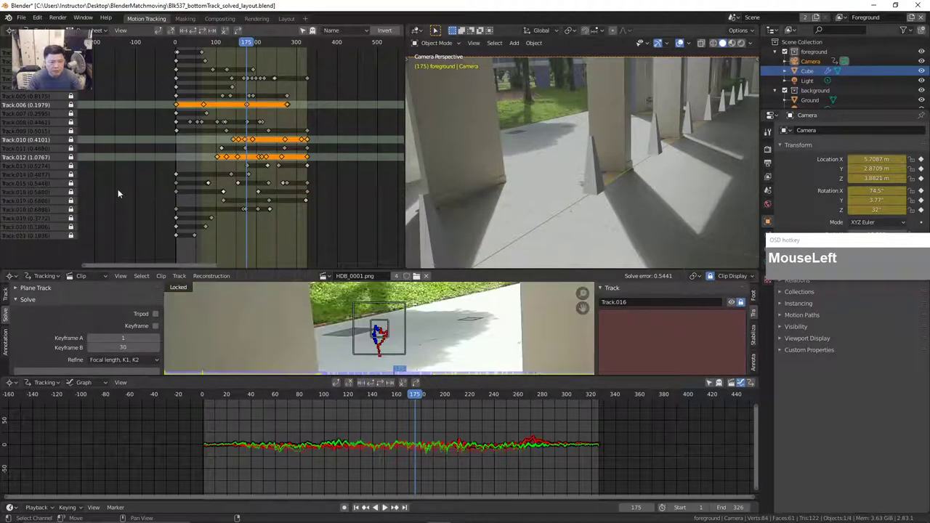
shift+click(34, 156)
shift+click(29, 140)
shift+click(24, 96)
shift+click(24, 105)
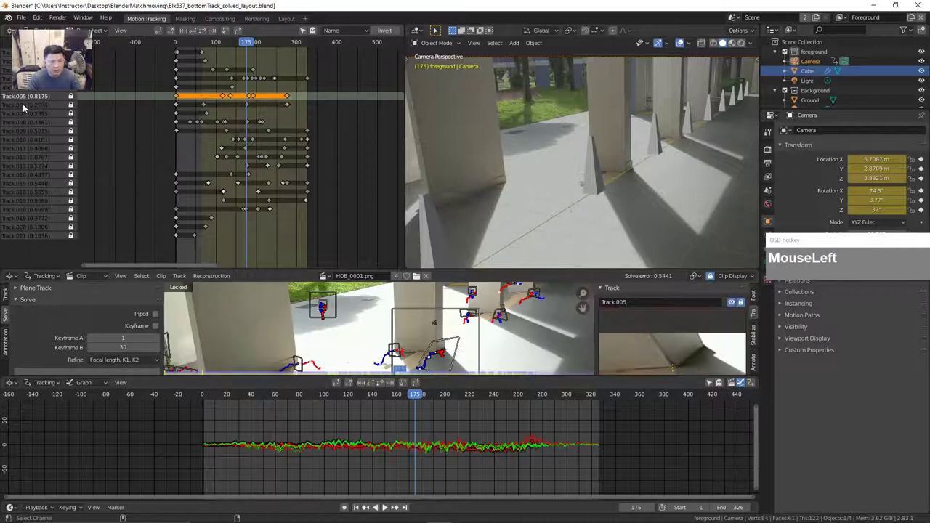
shift+click(26, 98)
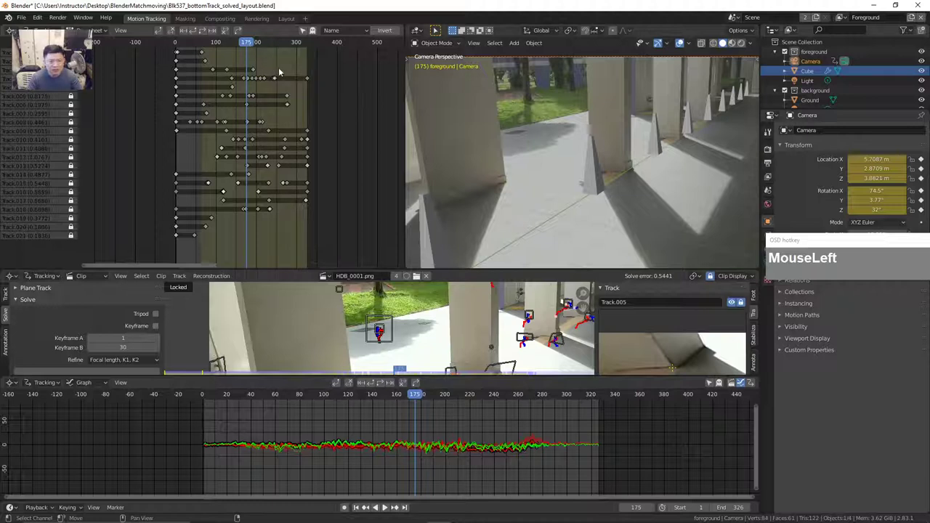
drag(253, 46, 190, 55)
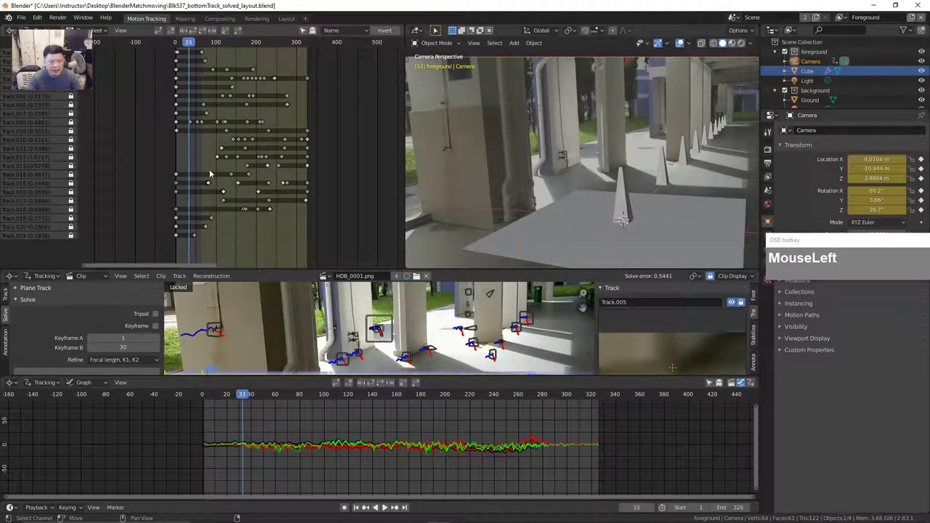
- Check the track coverage of the footage in the dope sheet and viewport at frames 27, 153, 176 and 51
click(186, 45)
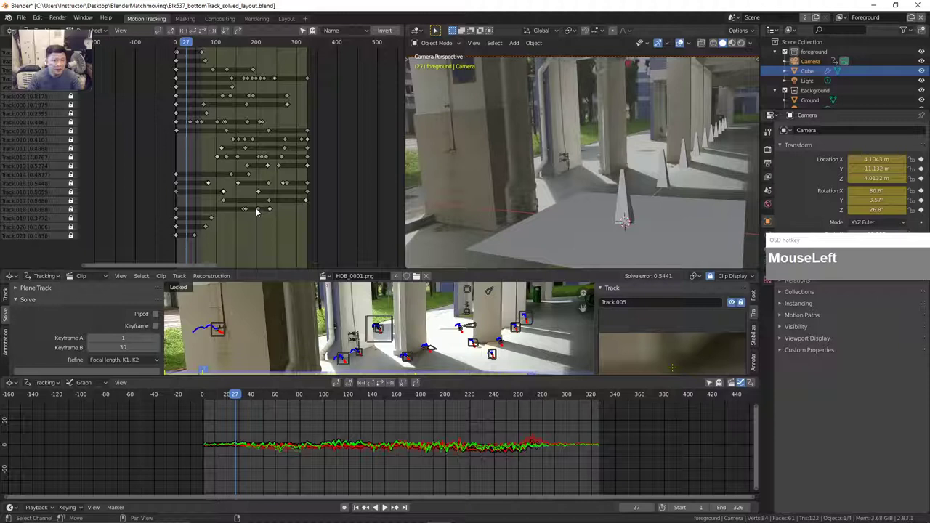
drag(196, 64, 253, 73)
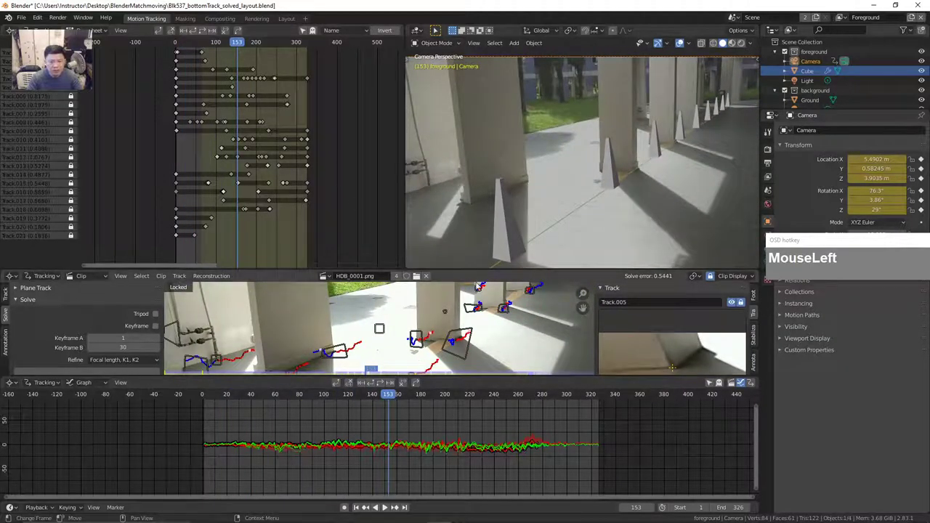
drag(240, 50, 246, 51)
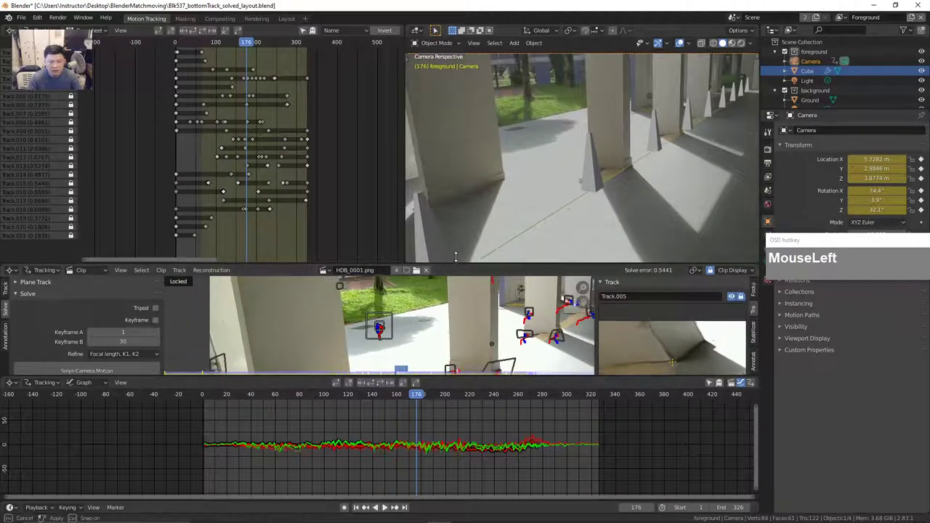
drag(453, 270, 453, 199)
drag(217, 48, 194, 61)
drag(264, 200, 282, 257)
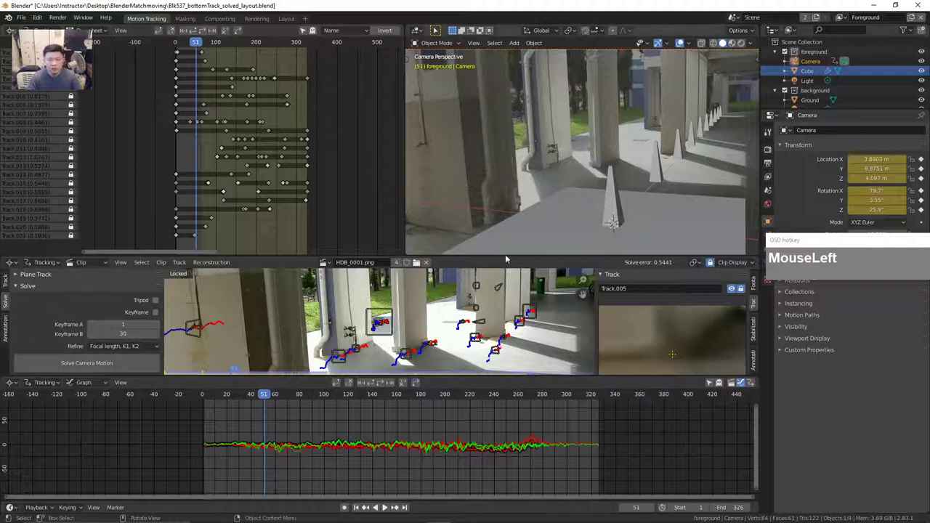
- Enlarge the clip view, go to frame 283, and select Track.013 beside the bench to inspect its path
drag(562, 258, 558, 191)
drag(286, 413, 548, 417)
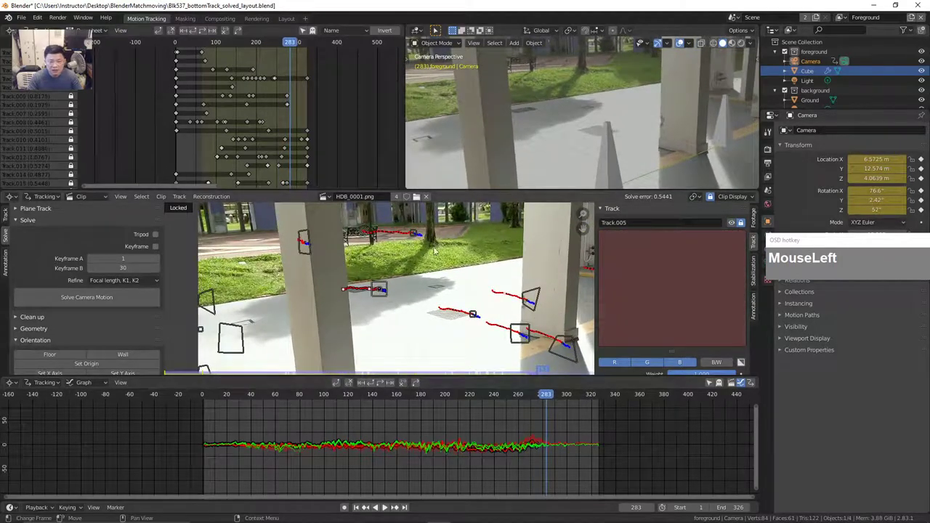
scroll(424, 227, up, 2)
drag(424, 227, 415, 278)
click(409, 259)
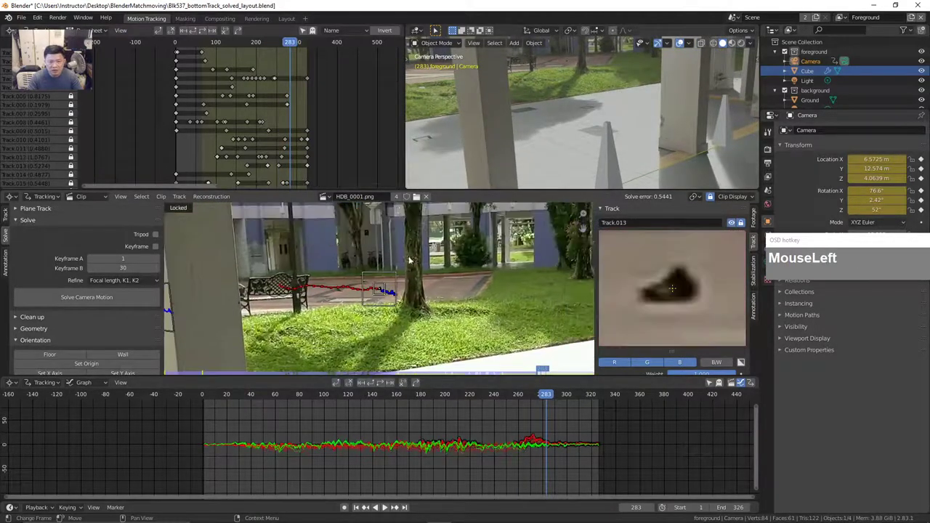
scroll(396, 310, up, 4)
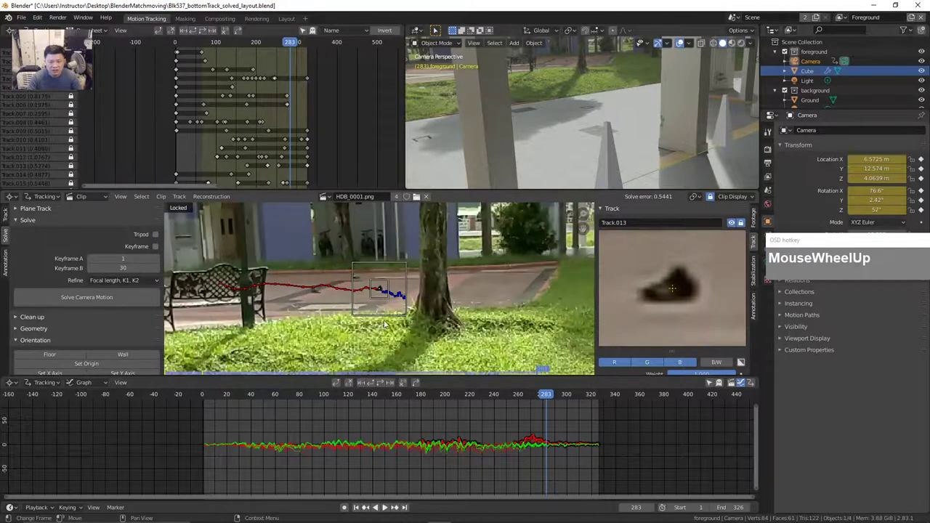
- Review Track.013 back to frame 196 and solve the camera motion again
drag(547, 398, 550, 422)
drag(477, 190, 476, 199)
drag(548, 398, 441, 400)
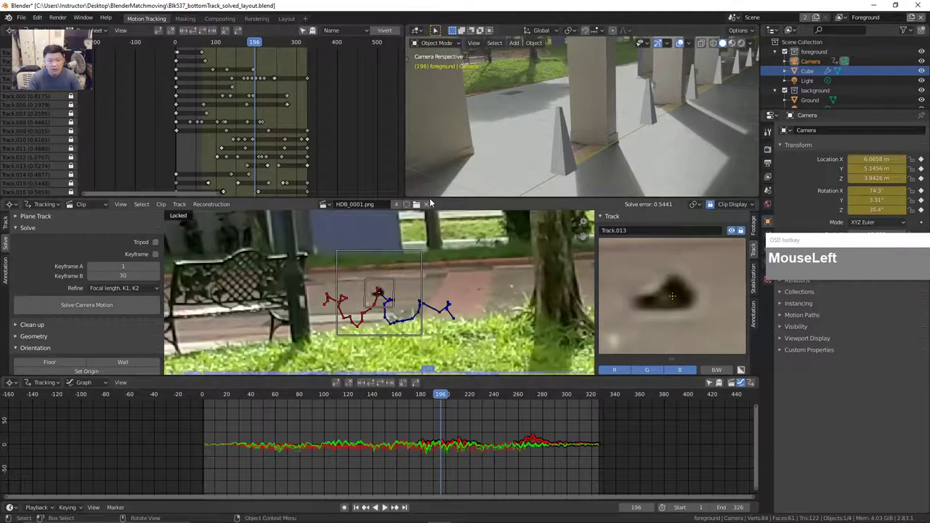
drag(467, 198, 470, 153)
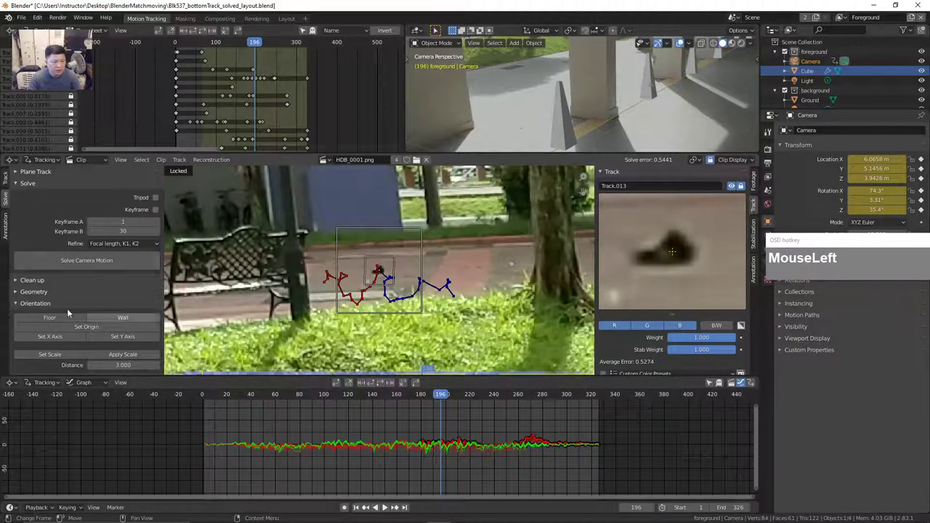
click(87, 260)
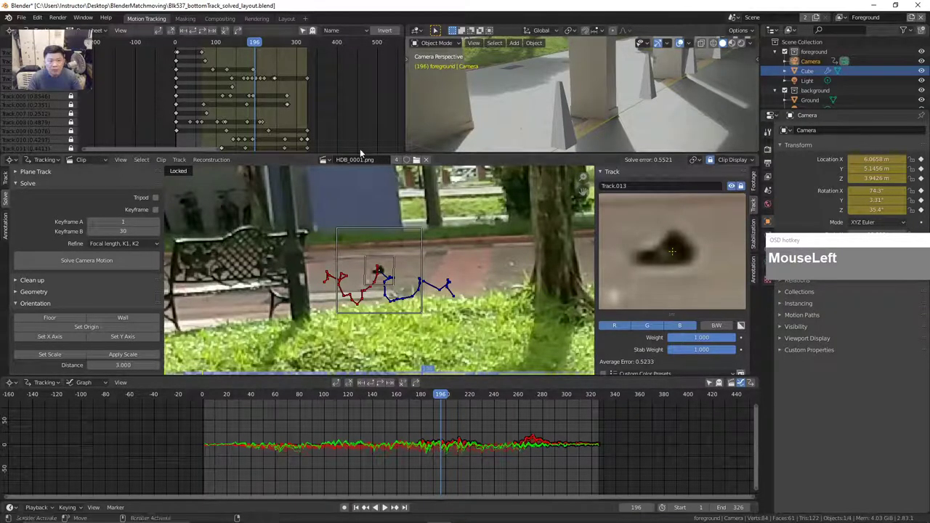
- Examine the tracks over the whole footage image at frames 196, 73 and 37
scroll(407, 291, down, 5)
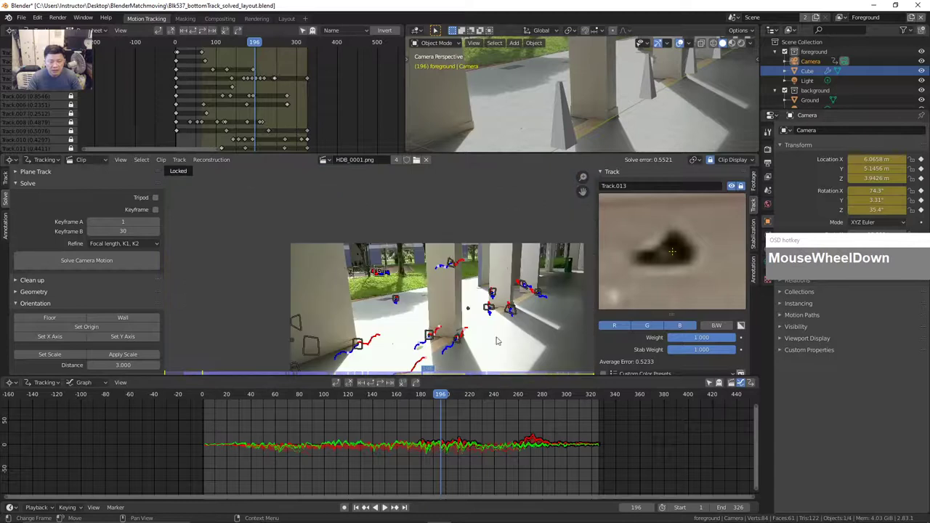
drag(452, 394, 293, 411)
click(514, 282)
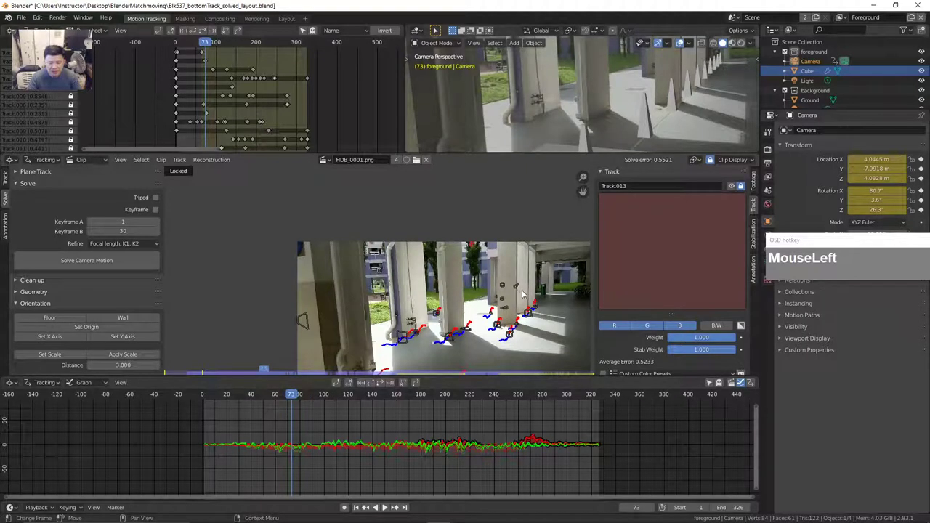
drag(514, 291, 520, 298)
scroll(520, 298, up, 4)
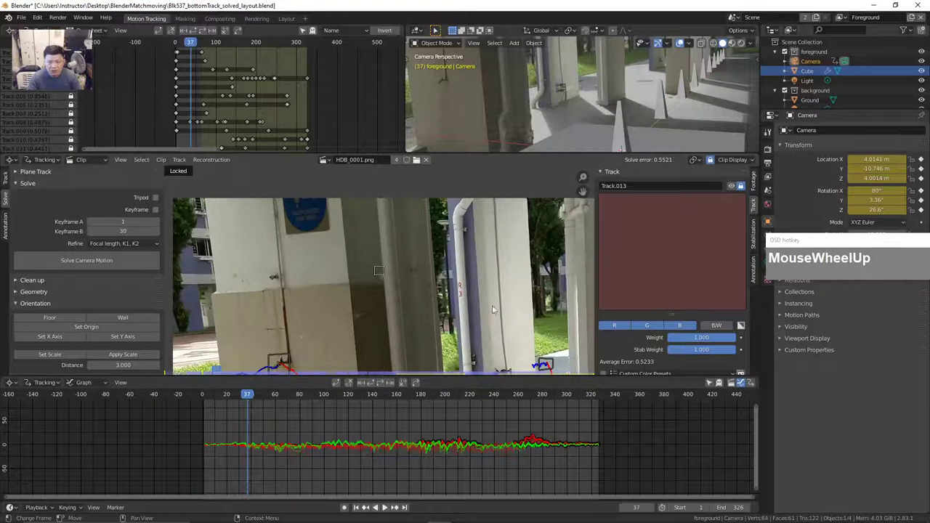
scroll(492, 310, down, 2)
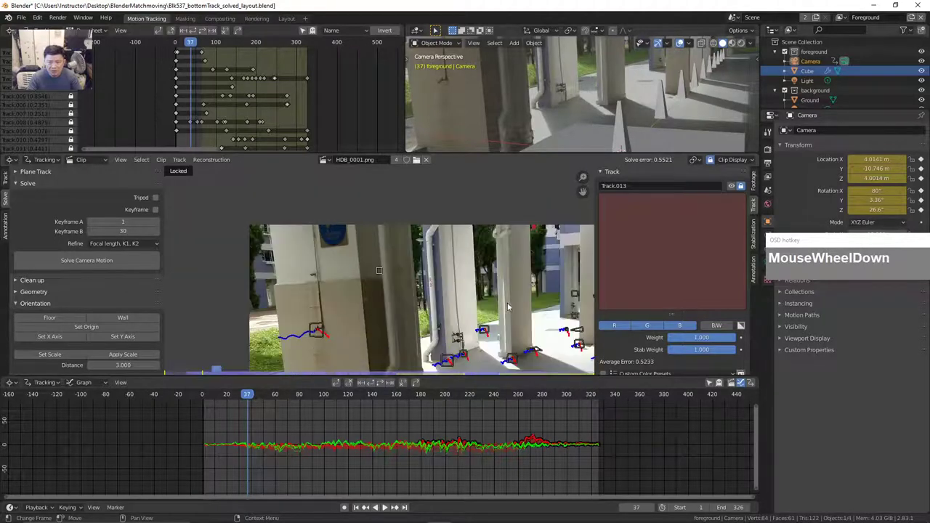
- Unlock the clip view from the selection, select Track.012 on the pillar, and inspect it at frames 106 and 119
click(710, 160)
scroll(491, 304, up, 3)
drag(491, 304, 346, 300)
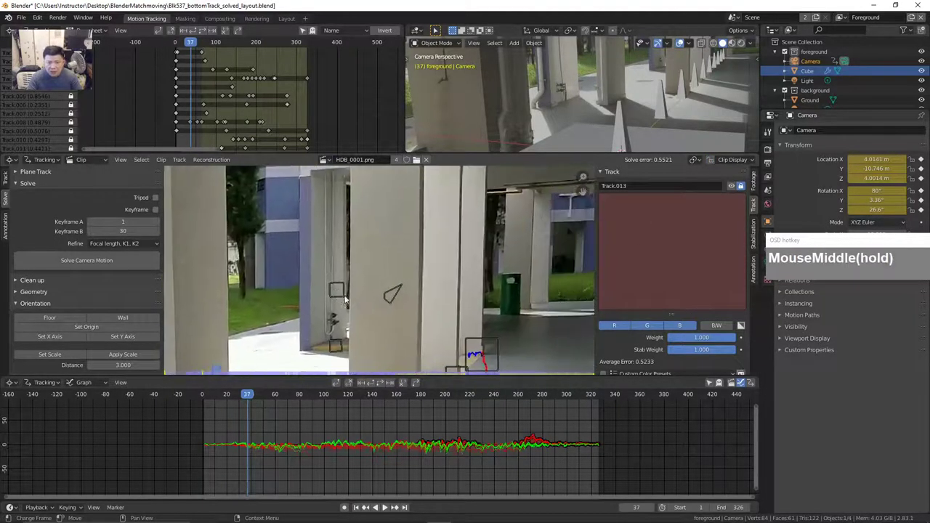
drag(250, 403, 332, 382)
click(335, 284)
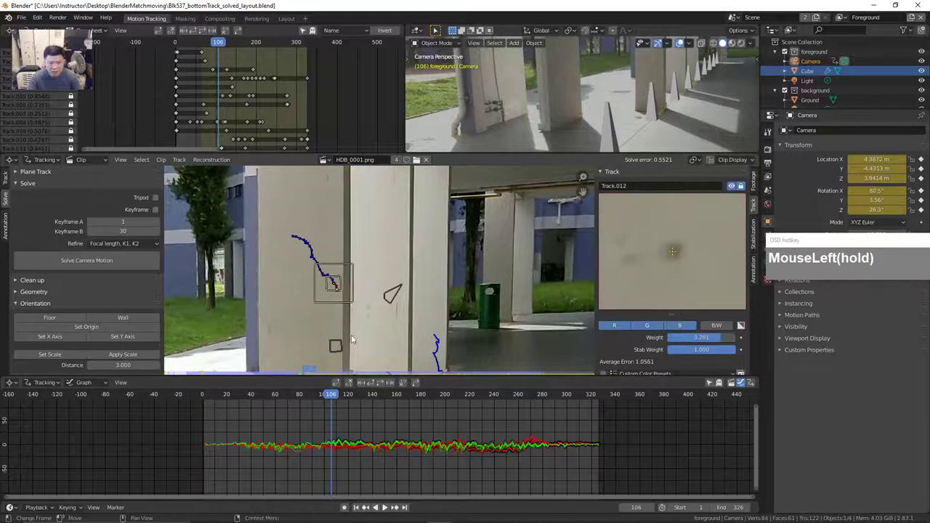
mouse_move(339, 407)
mouse_down()
mouse_move(390, 406)
mouse_move(347, 406)
mouse_up()
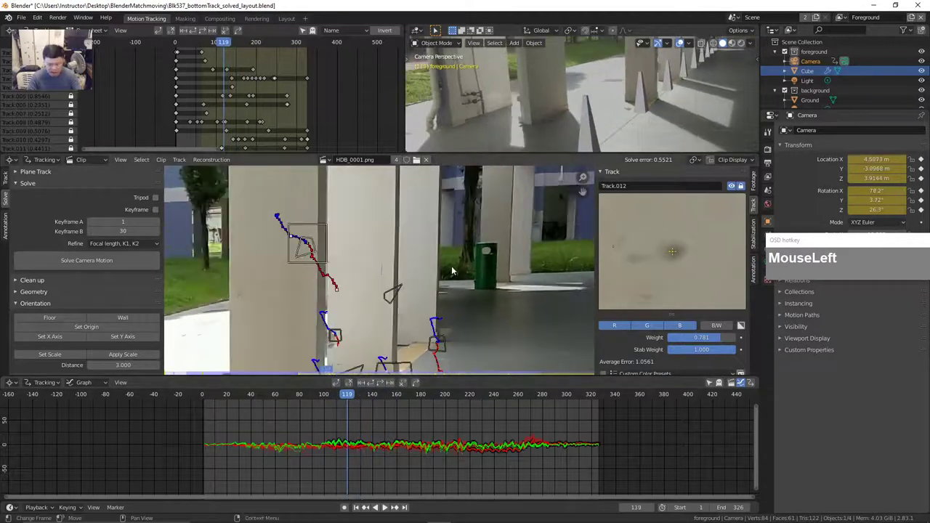
- Lock the clip view to the selection and inspect Track.012 at frame 156 and Track.010 at frame 144
key(l)
drag(360, 408, 392, 426)
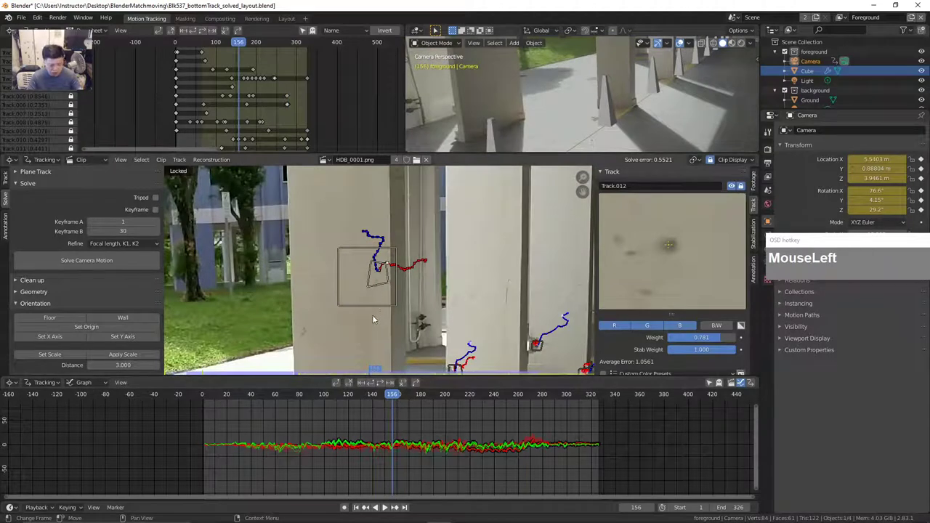
key(alt+s)
key(alt+s)
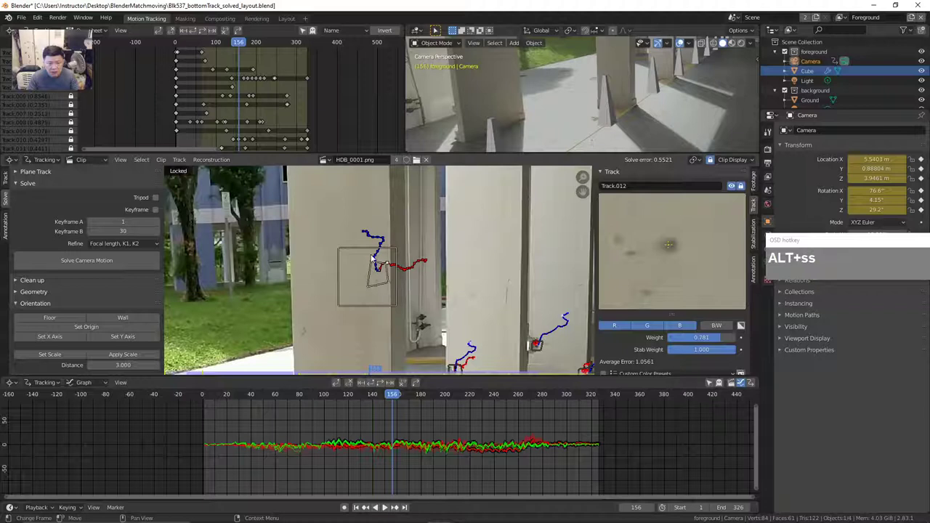
drag(407, 414, 376, 397)
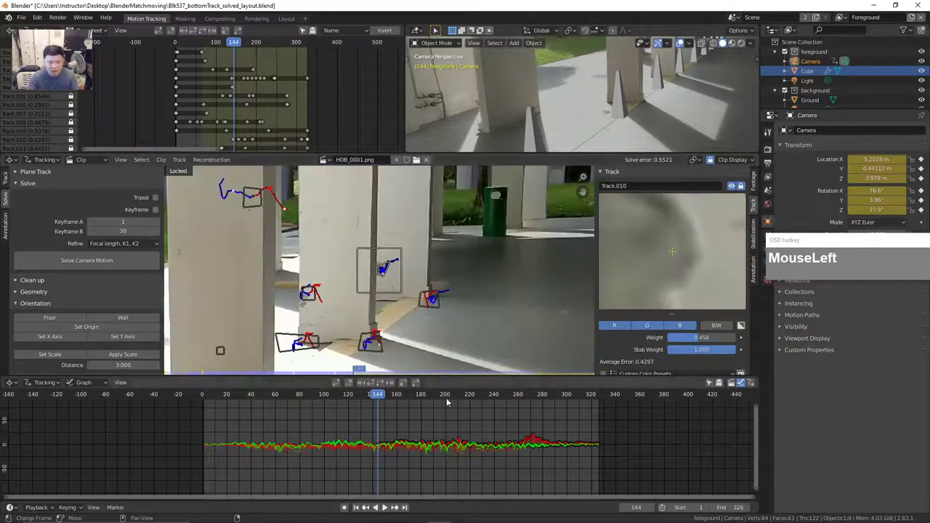
- Unlock the clip view and examine the spread of tracks over the full image at frames 144 and 117
scroll(464, 327, down, 4)
click(464, 333)
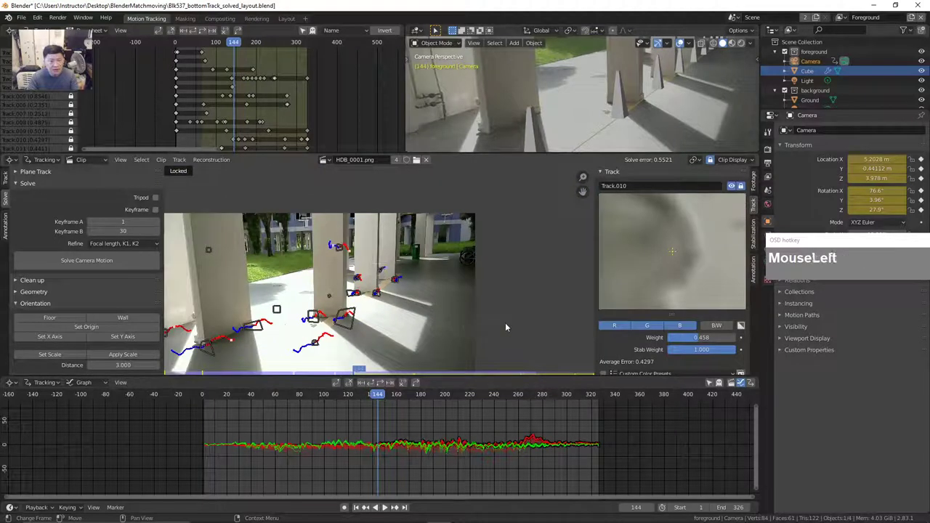
drag(379, 399, 346, 410)
middle_click(509, 305)
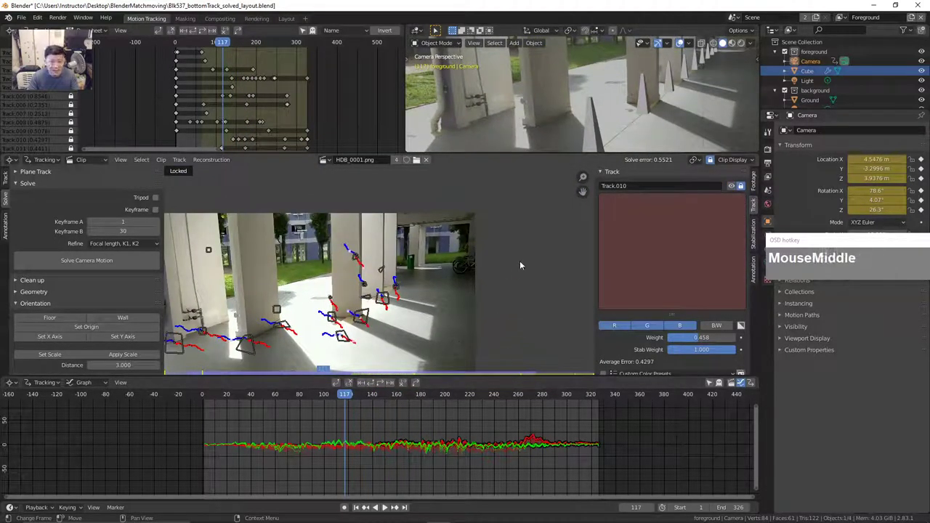
click(501, 297)
scroll(501, 298, up, 2)
middle_click(500, 297)
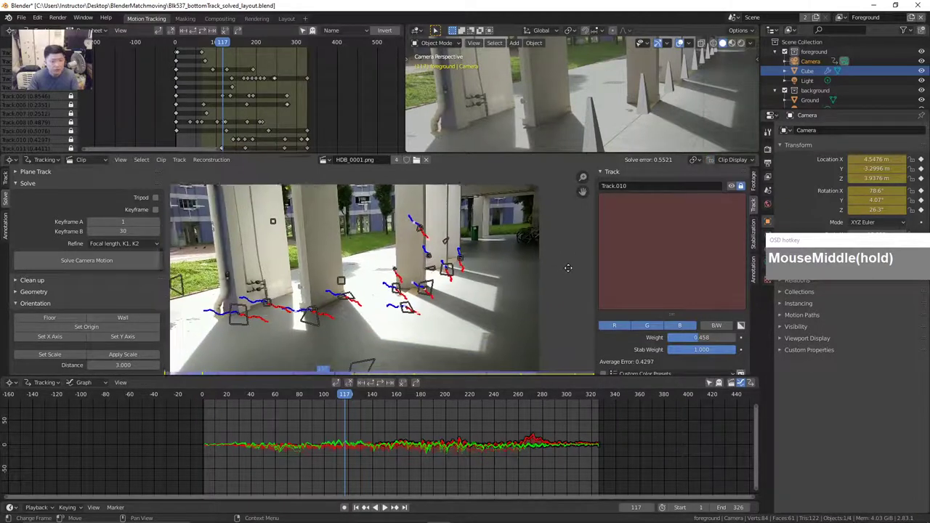
- Check how the tracks cover the foreground and background at frames 13, 12, 55 and 77
drag(355, 393, 218, 429)
drag(484, 304, 505, 293)
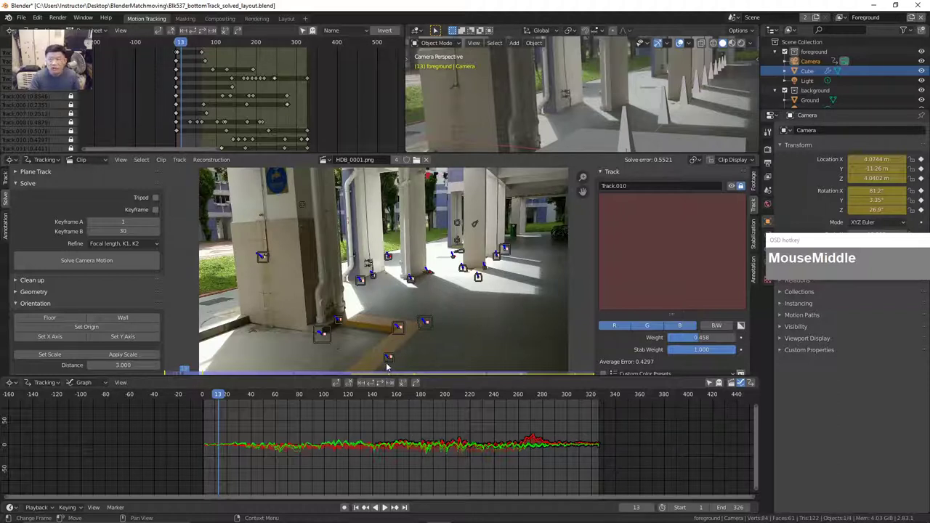
drag(232, 394, 239, 414)
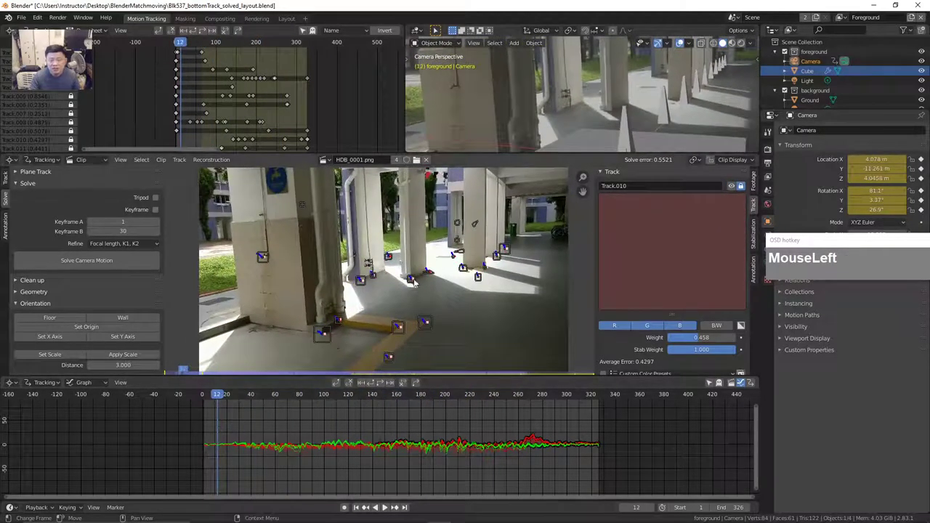
click(220, 396)
click(271, 400)
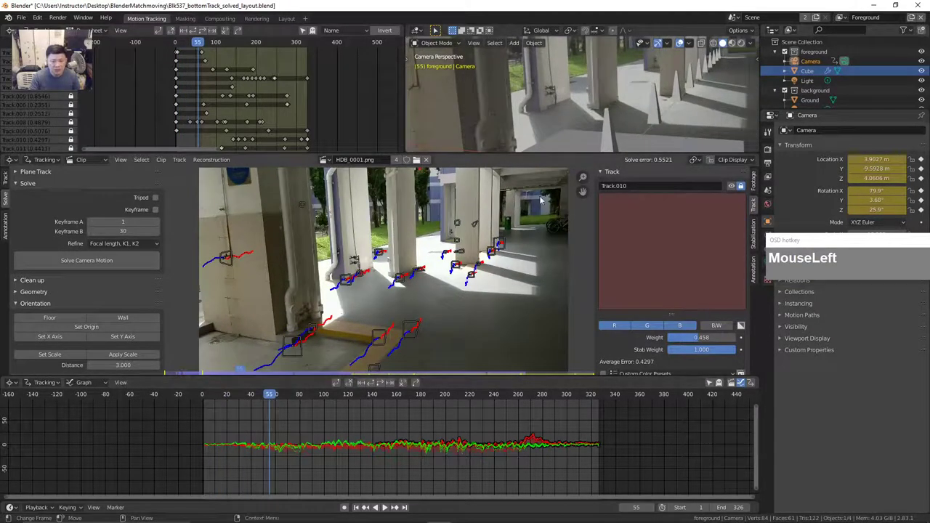
drag(263, 401, 295, 394)
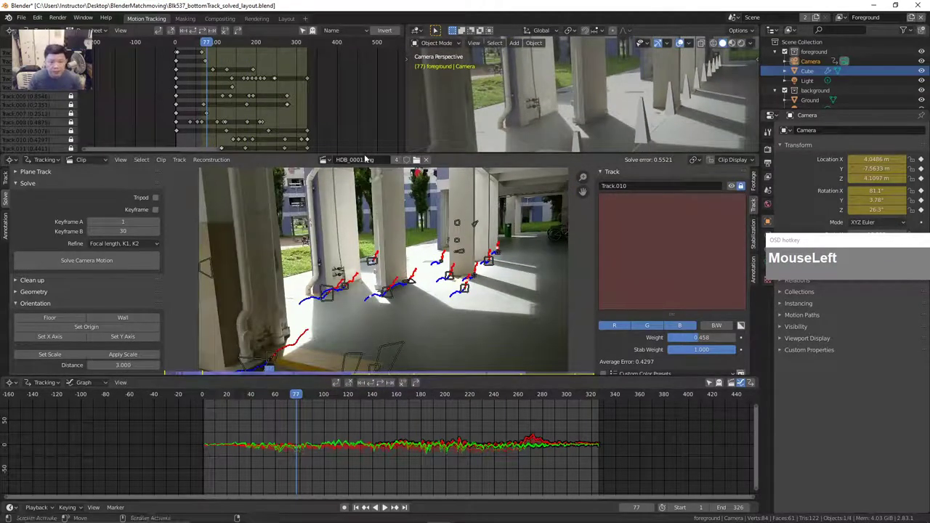
- Enlarge the dope sheet to compare the average errors of the tracks, and select Track.012
drag(367, 156, 395, 266)
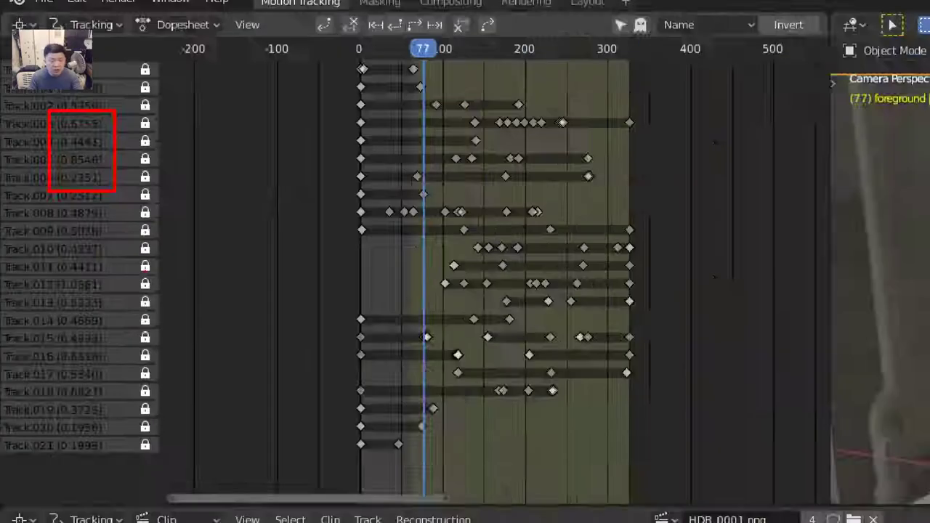
key(Escape)
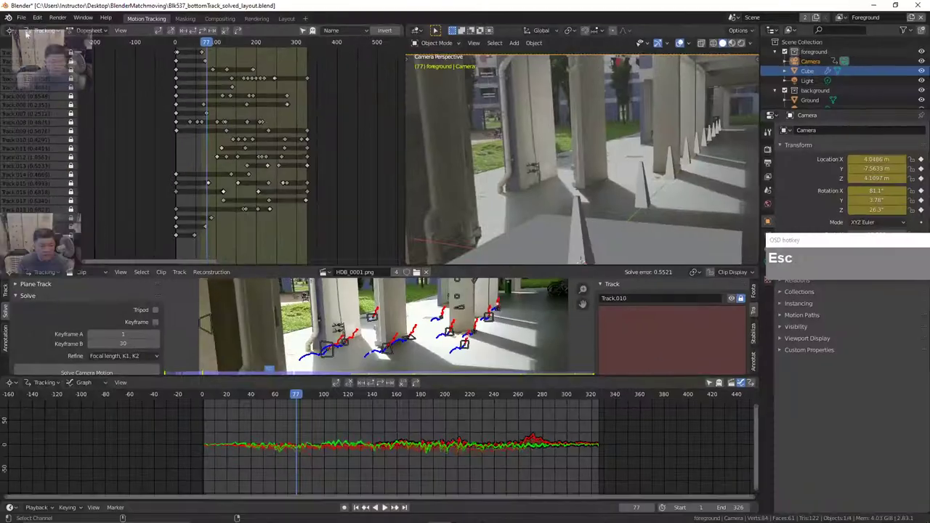
click(21, 158)
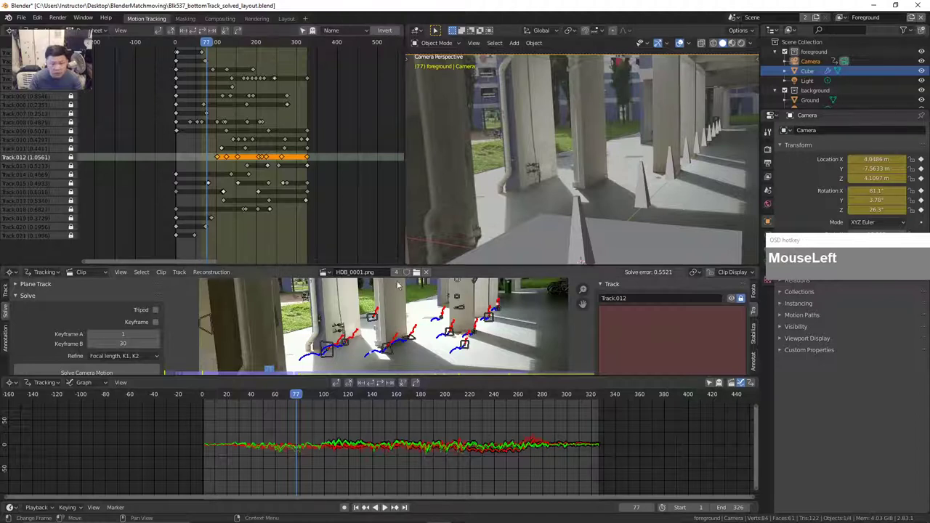
- Enlarge the clip view, lock it to Track.012, inspect the marker at frame 162, and bring its dope sheet row back into view
drag(472, 266, 472, 147)
scroll(445, 261, down, 2)
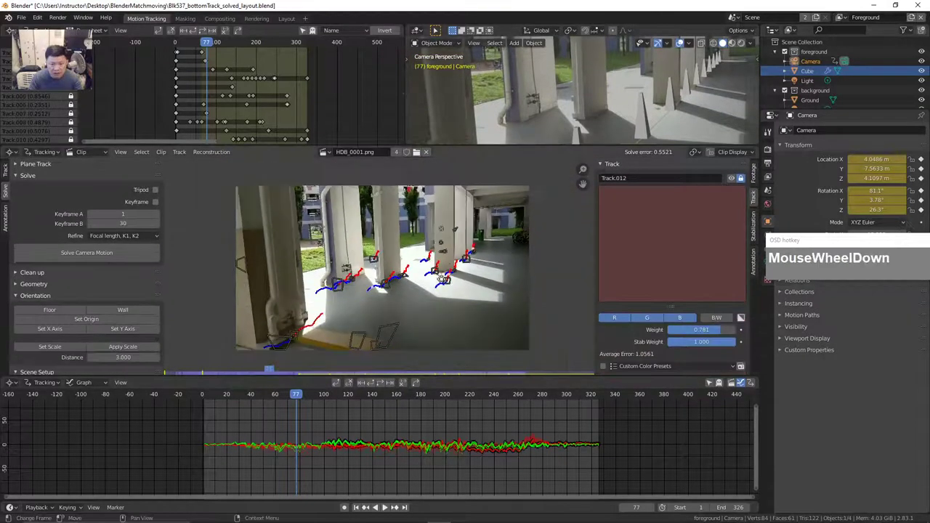
middle_click(445, 263)
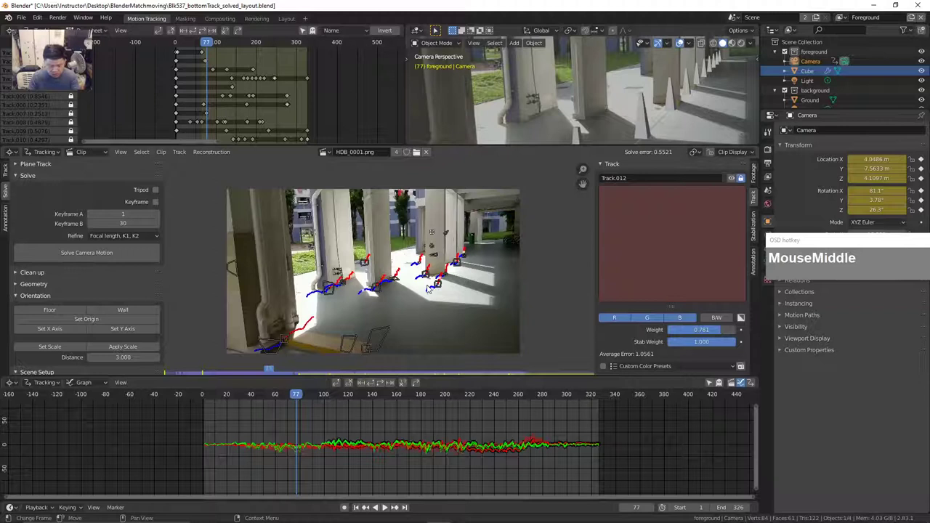
scroll(430, 289, up, 4)
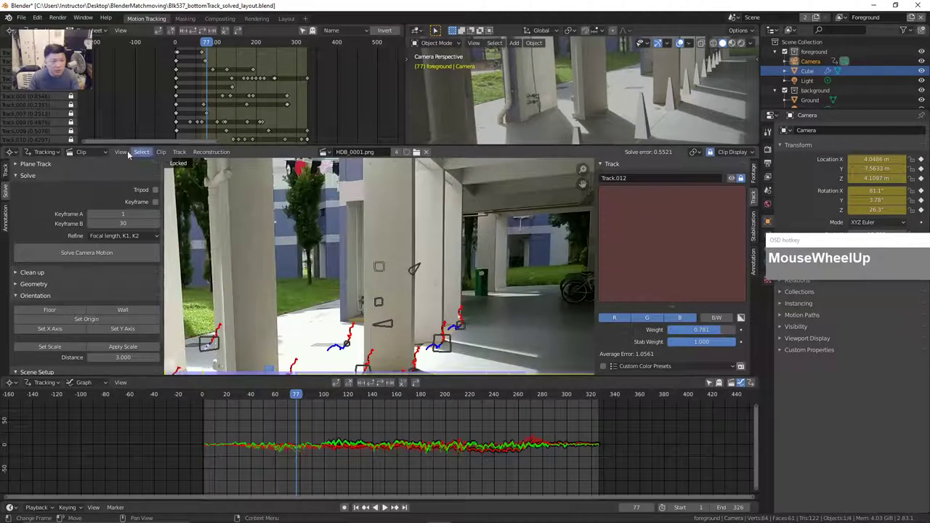
drag(296, 403, 399, 405)
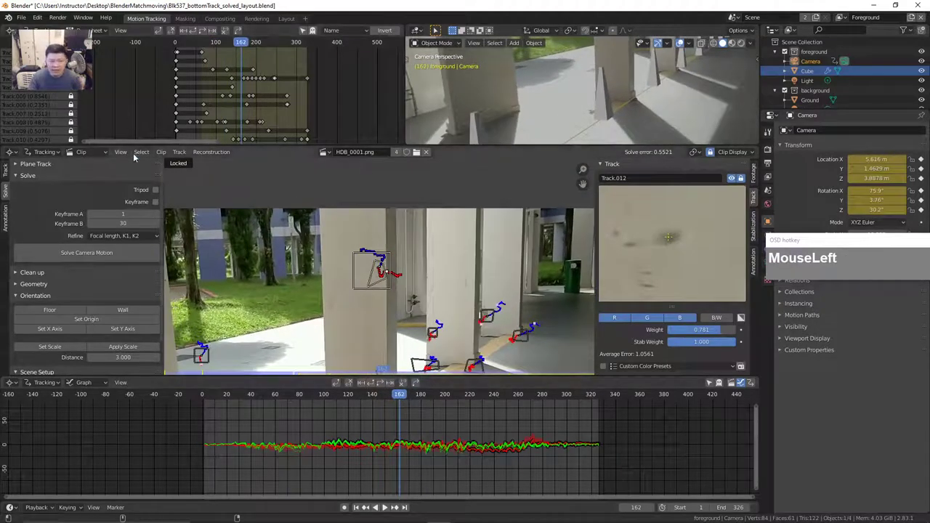
drag(133, 147, 131, 212)
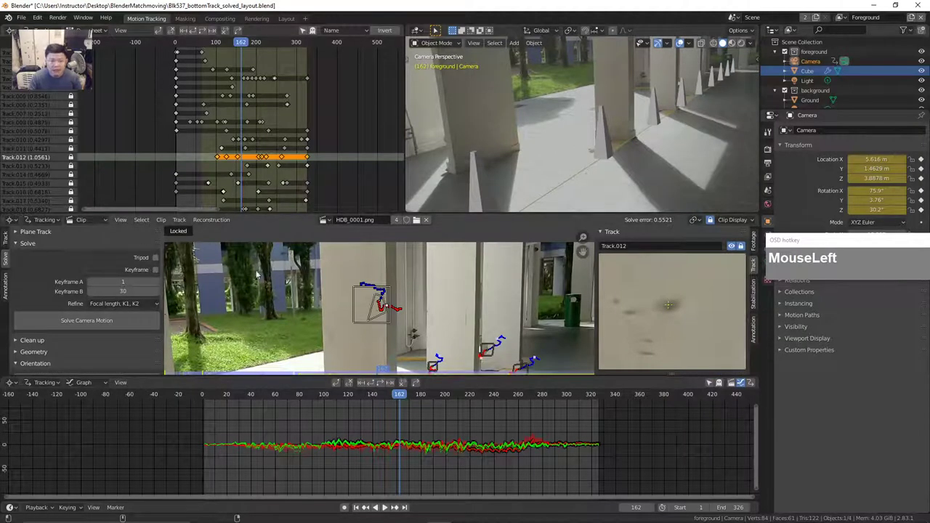
- Enlarge the clip view to bring up Track.012's settings and set its weight to 0.550
drag(568, 215, 568, 125)
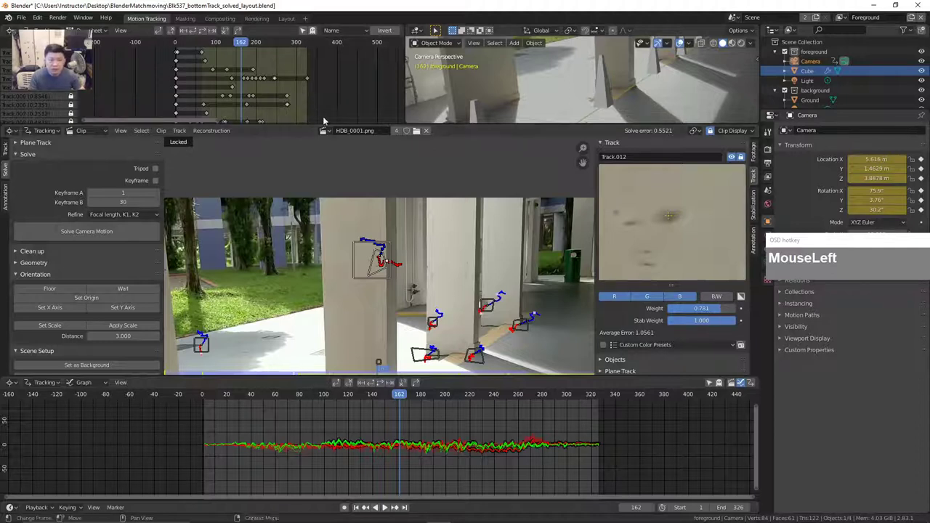
drag(324, 120, 320, 233)
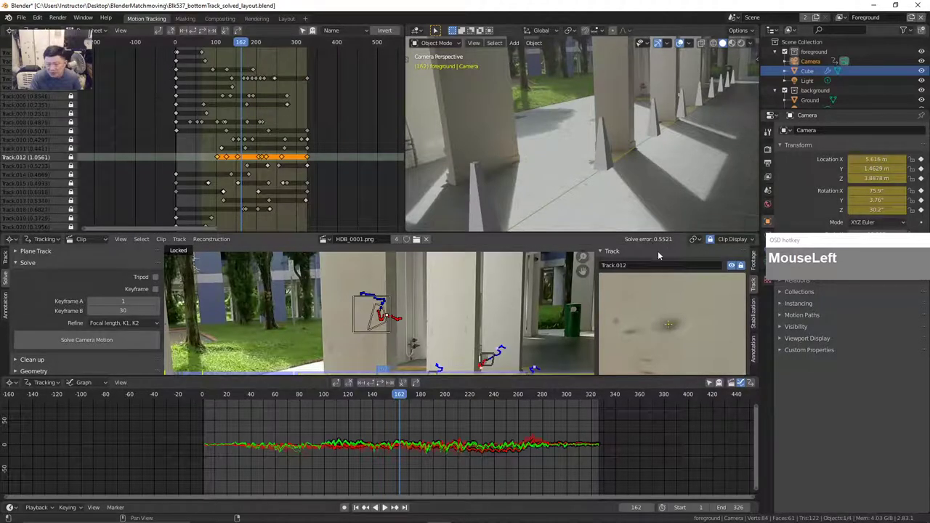
drag(217, 234, 57, 169)
drag(683, 375, 683, 420)
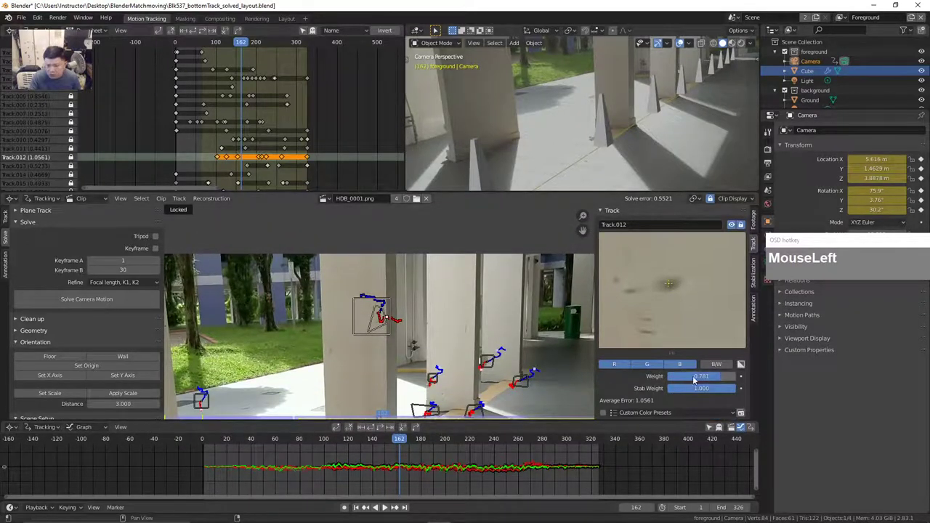
drag(693, 376, 682, 376)
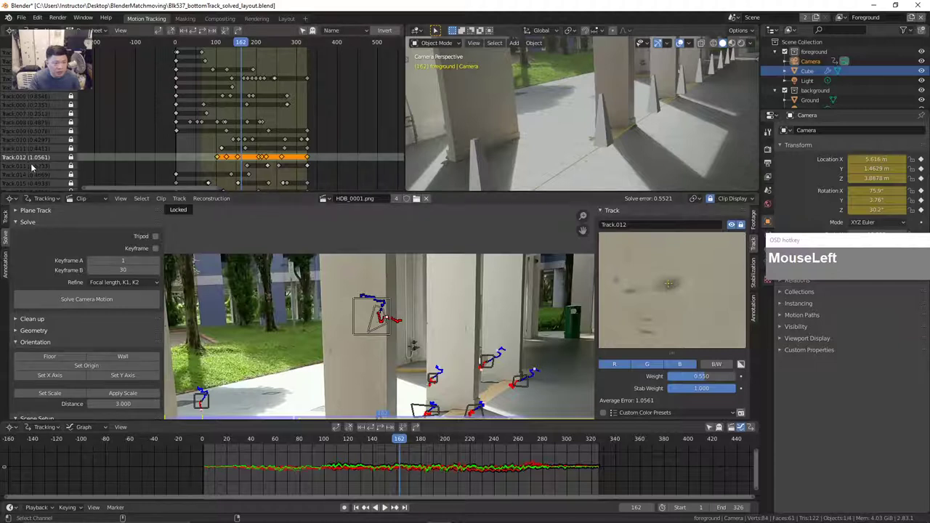
- Add Track.005 to the selection, set its weight to 0.804, and solve the camera motion again
scroll(32, 172, down, 1)
drag(46, 194, 44, 277)
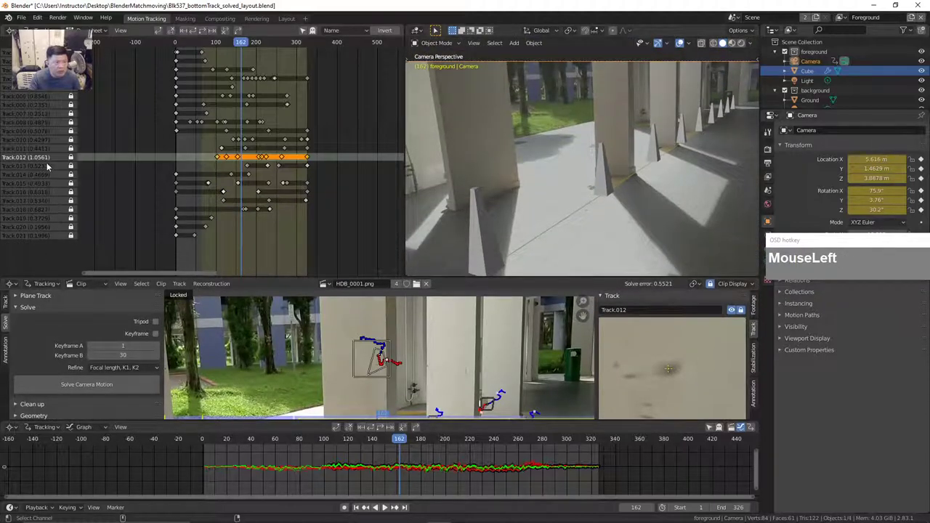
click(22, 97)
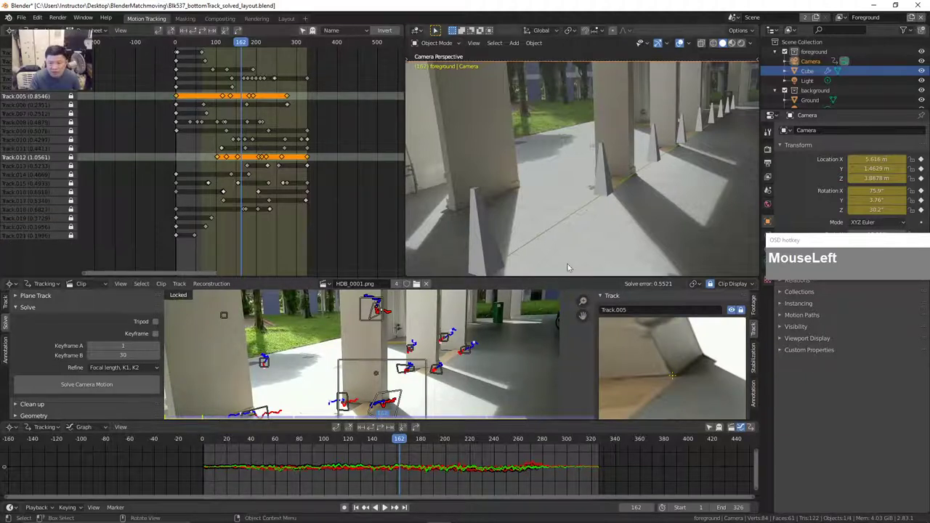
click(561, 277)
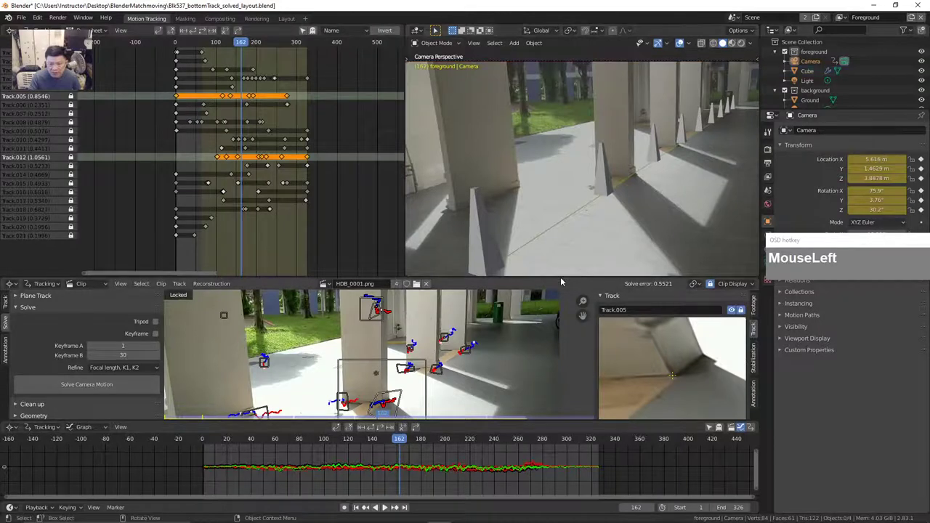
drag(559, 278, 559, 168)
drag(730, 356, 697, 351)
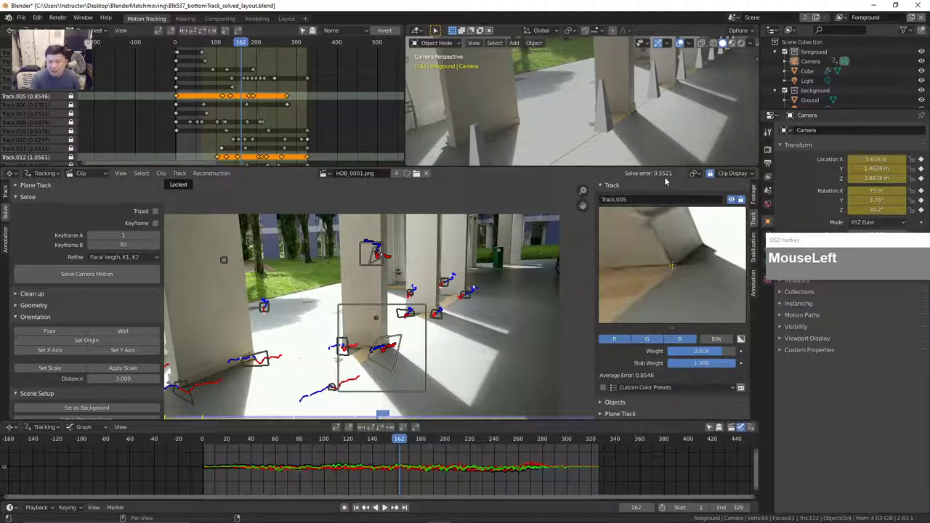
click(110, 275)
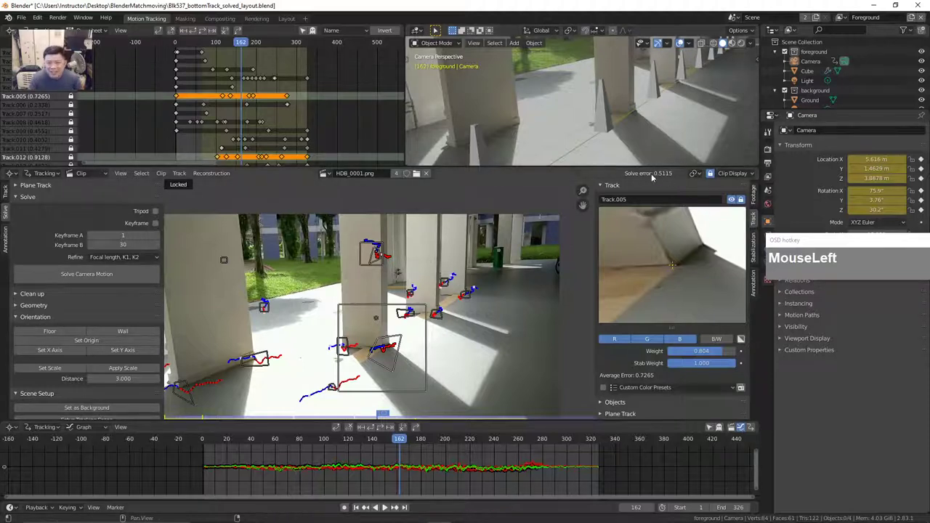
- Enlarge and unlock the clip view, and examine the tracks over the whole image at frame 71
drag(612, 173, 674, 115)
drag(400, 443, 289, 456)
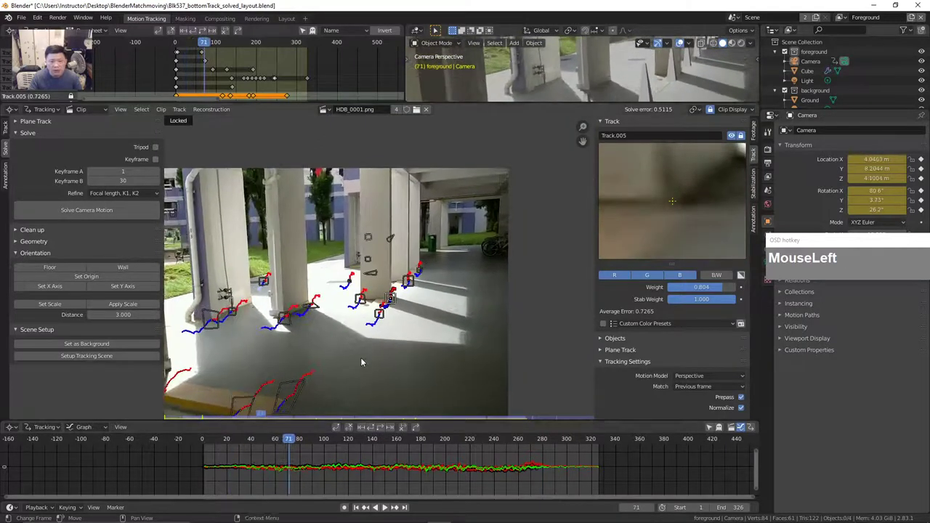
middle_click(496, 349)
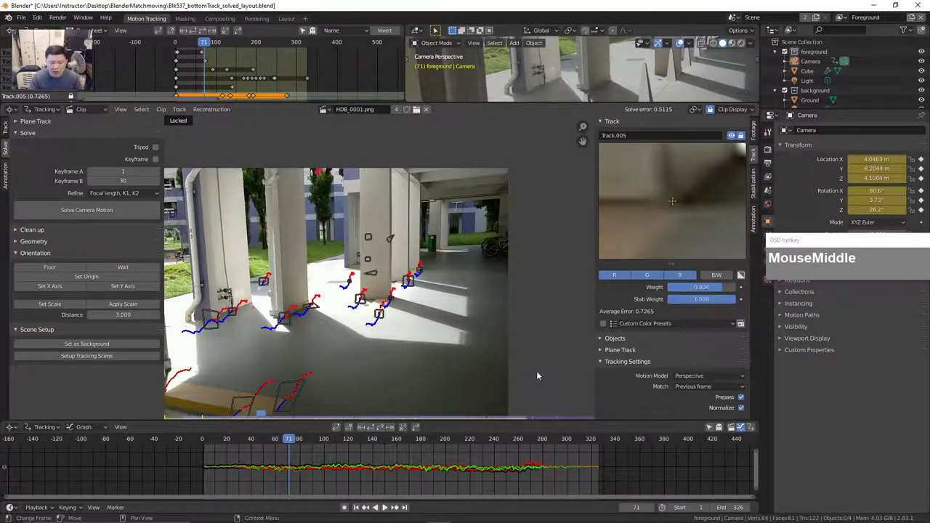
middle_click(521, 367)
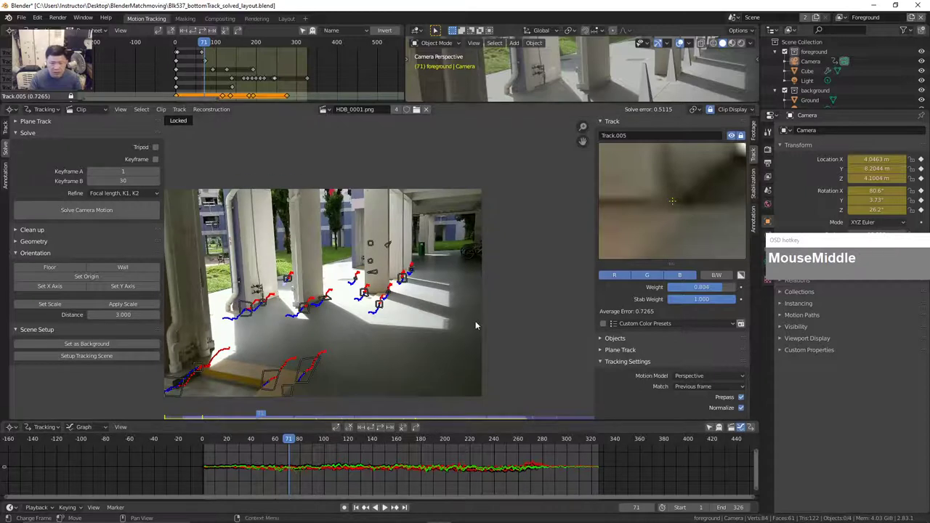
click(709, 109)
middle_click(523, 319)
middle_click(542, 327)
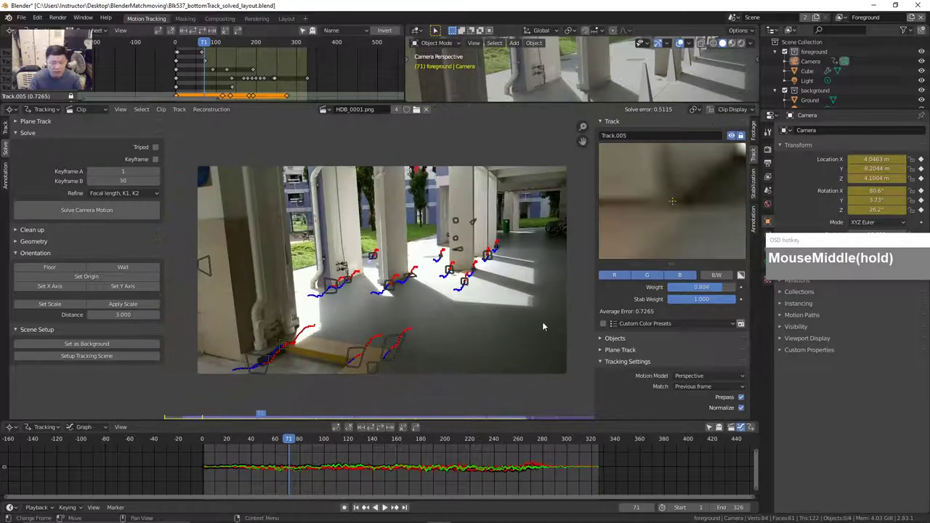
middle_click(480, 419)
drag(480, 420, 479, 370)
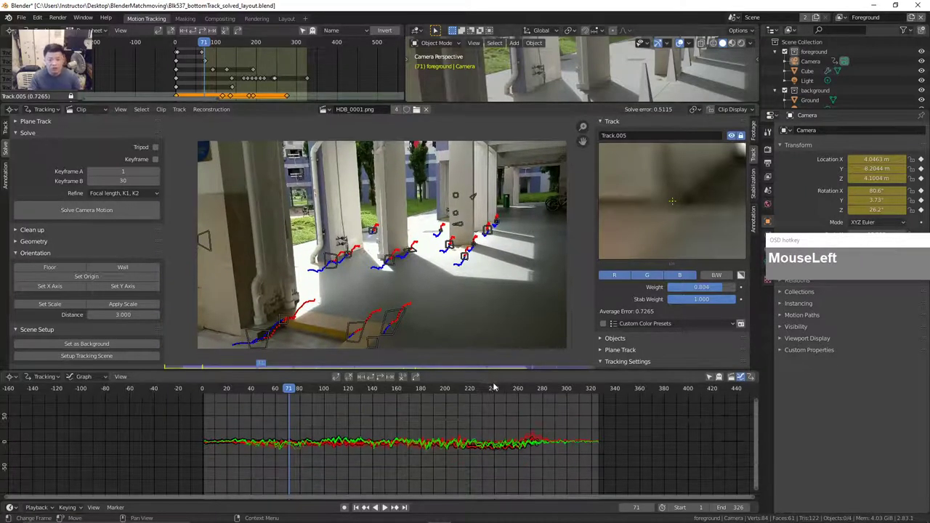
- Check how the cones sit in the footage in Fusion Studio at frame 34 and in DaVinci Resolve at frame 96
click(534, 520)
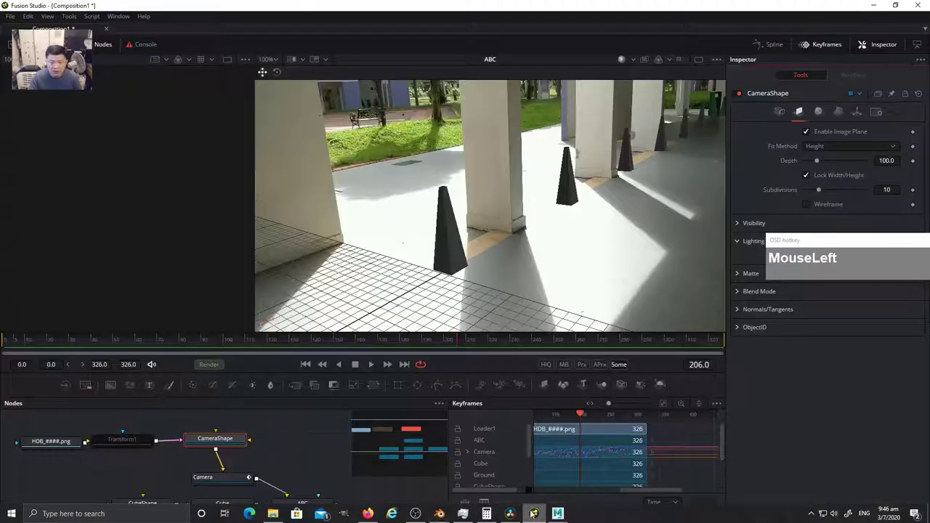
drag(160, 347, 85, 363)
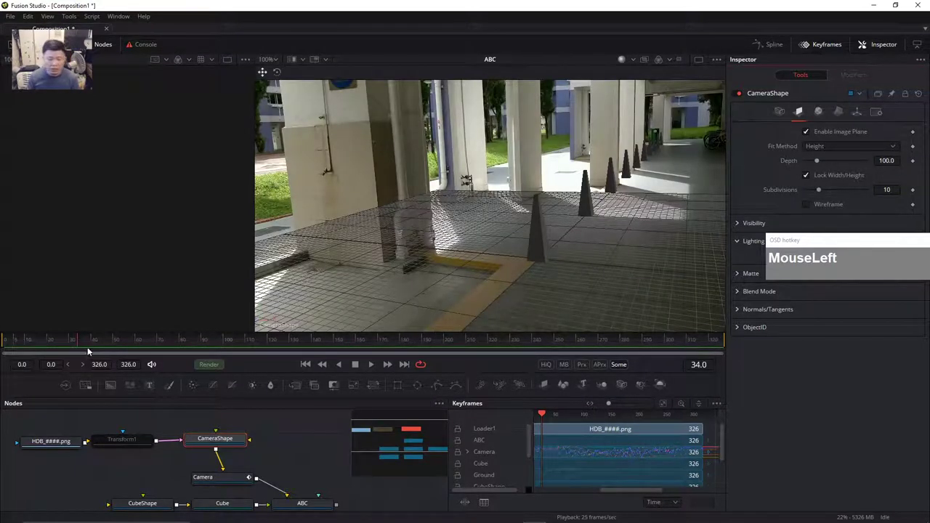
click(512, 514)
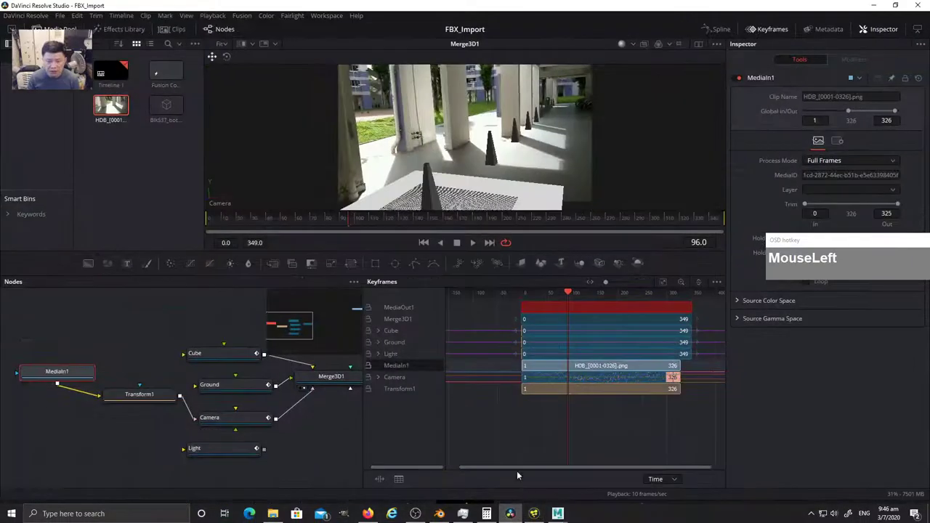
drag(576, 292, 567, 295)
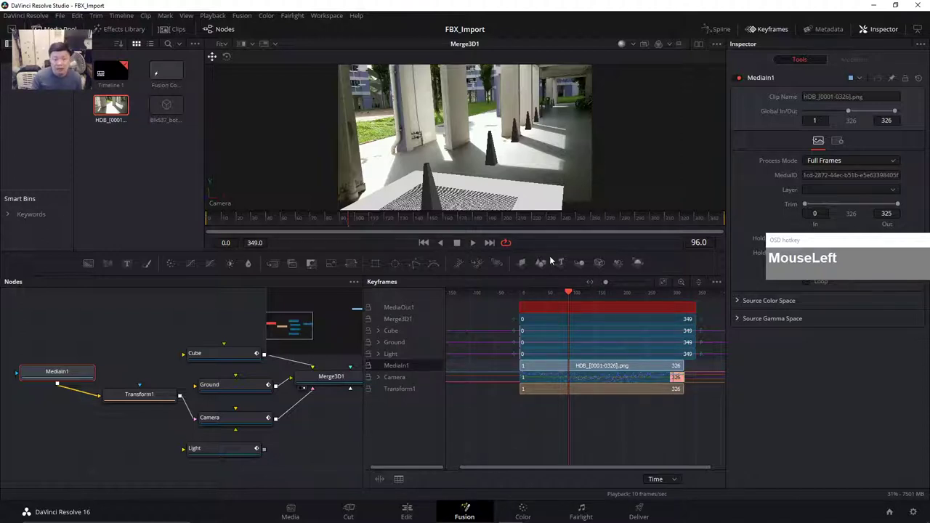
drag(127, 314, 64, 316)
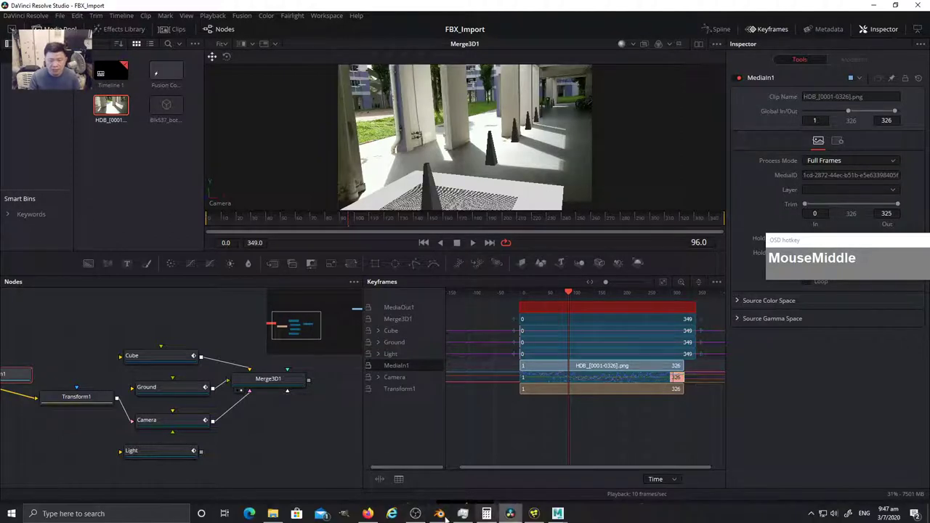
- Return to Blender, view the tracks at frame 87, and compare them with the DaVinci Resolve composite before coming back
click(440, 514)
drag(288, 390, 308, 390)
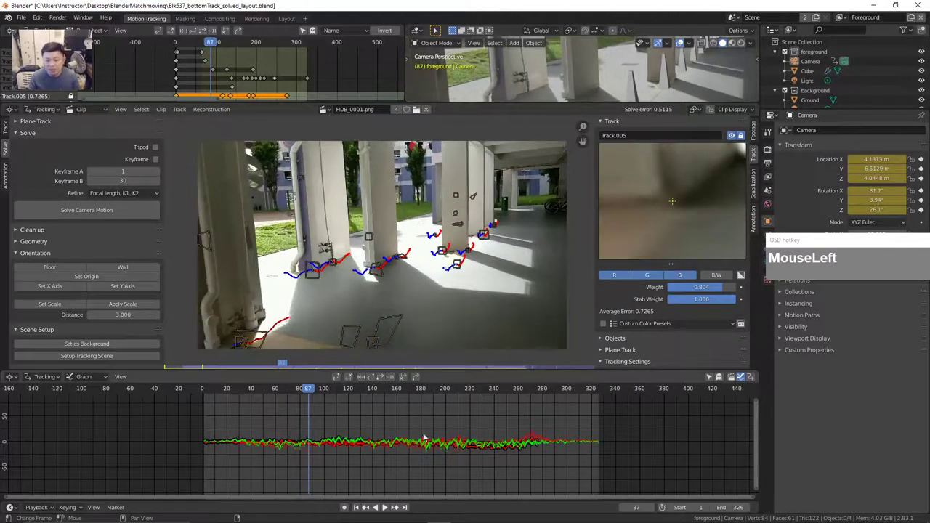
mouse_move(430, 517)
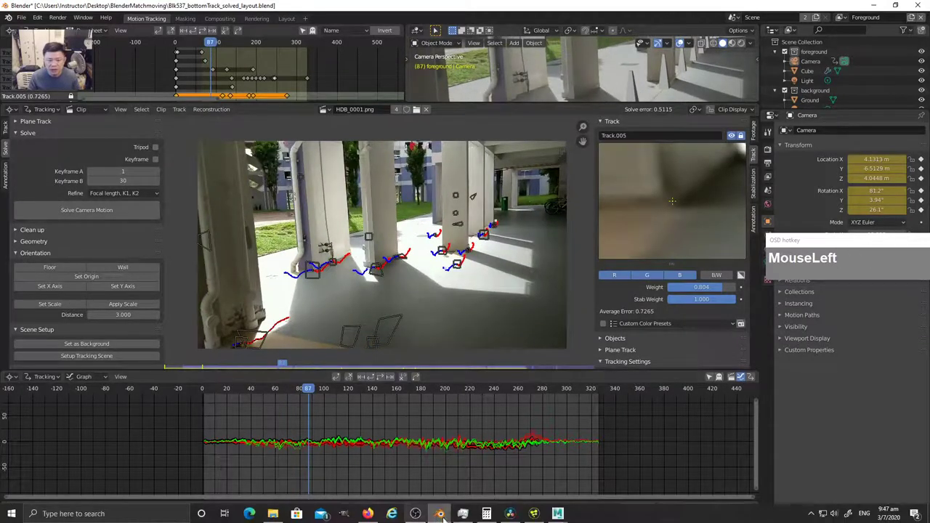
click(510, 513)
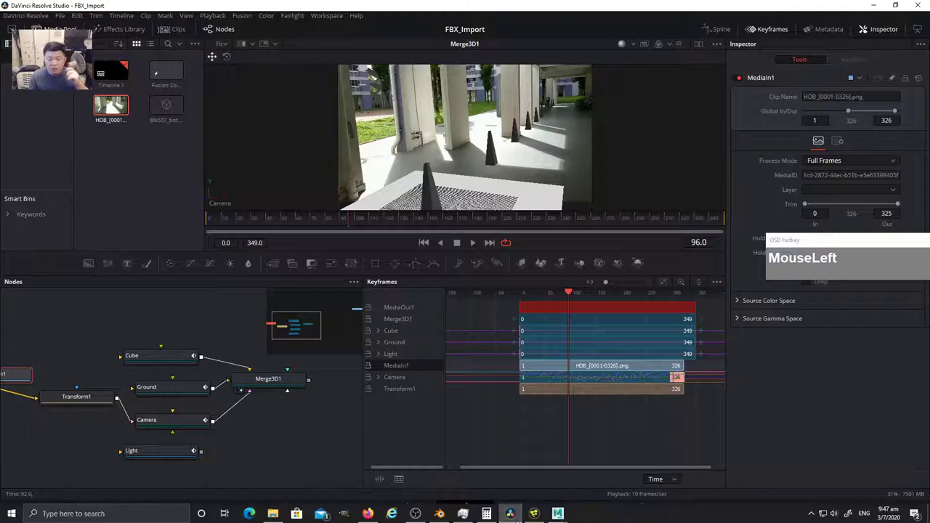
click(439, 513)
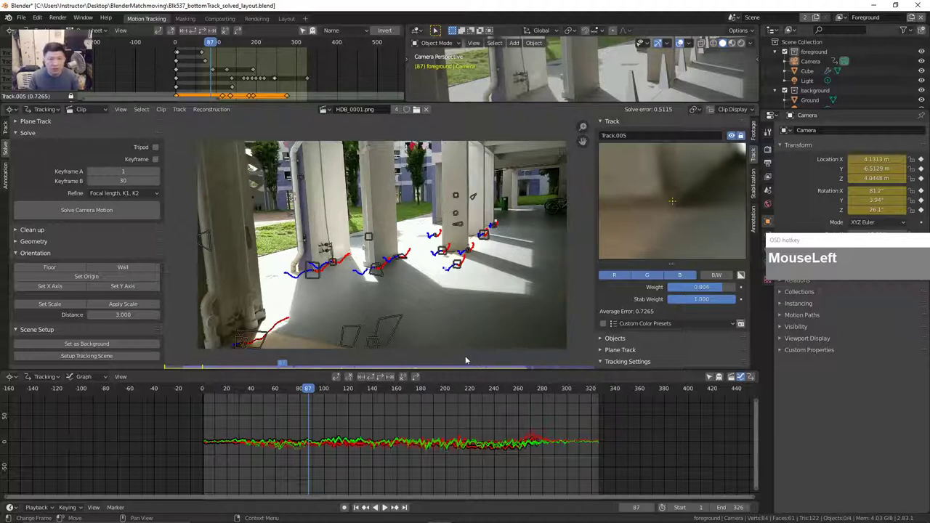
- Examine the track coverage of the ground and pillars at frames 107, 117, 81 and 90
drag(315, 393, 328, 399)
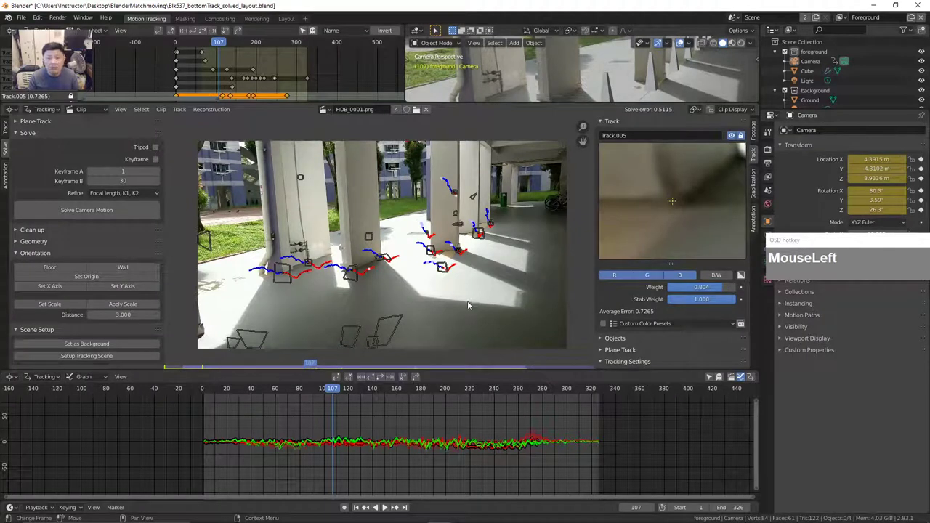
drag(346, 401, 358, 400)
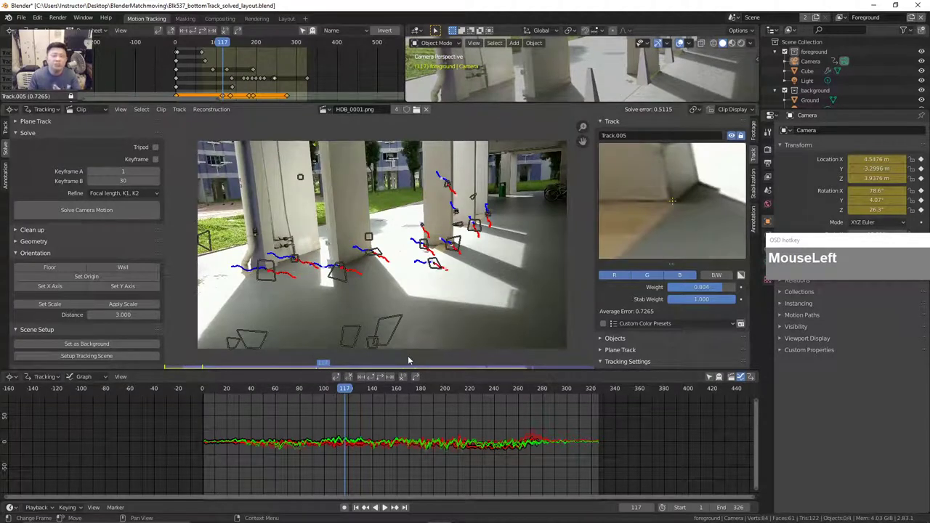
click(302, 393)
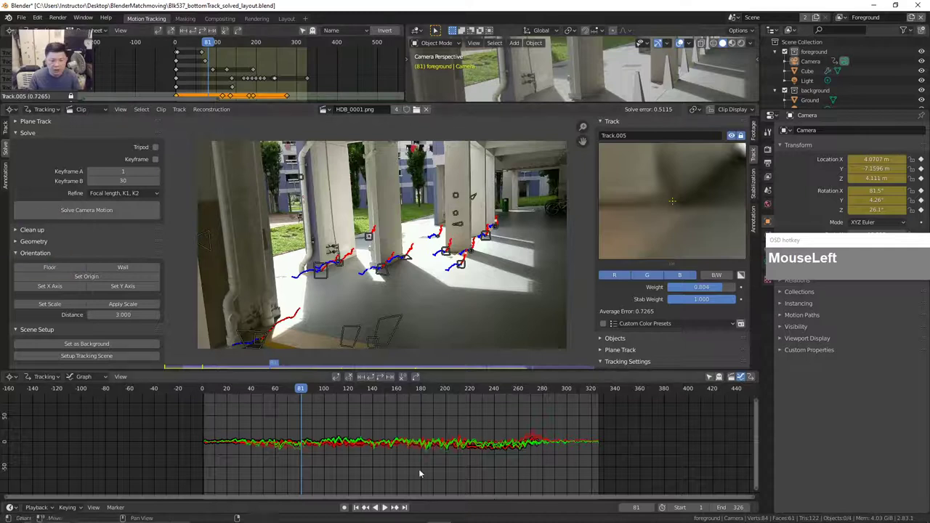
drag(304, 407, 311, 407)
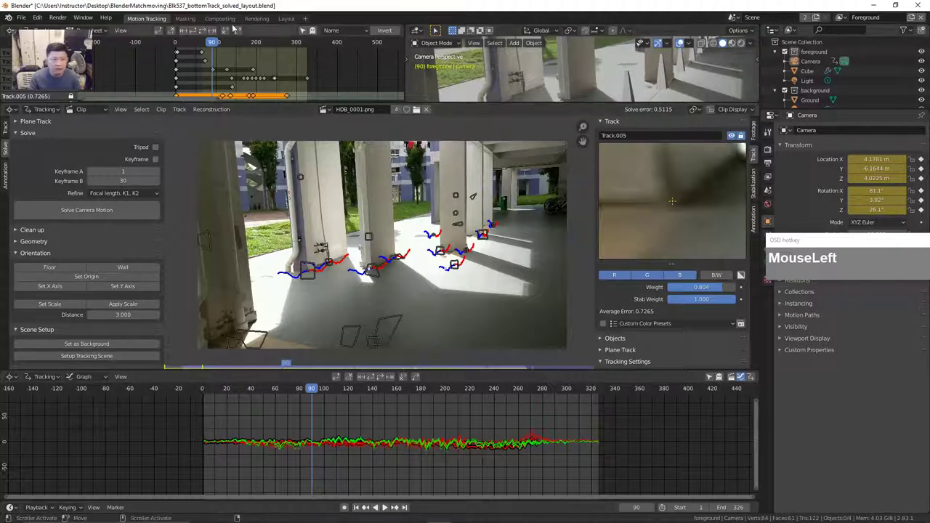
click(306, 19)
mouse_move(289, 38)
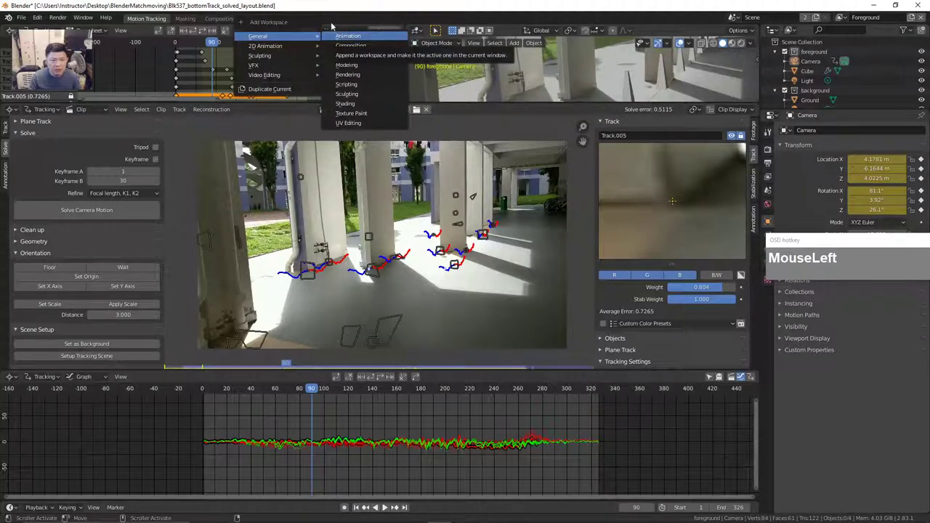
click(329, 15)
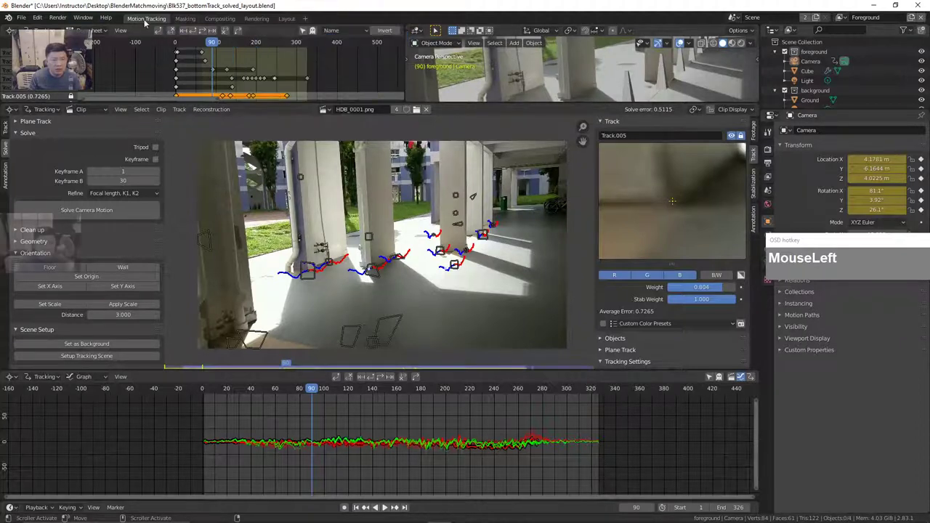
click(304, 21)
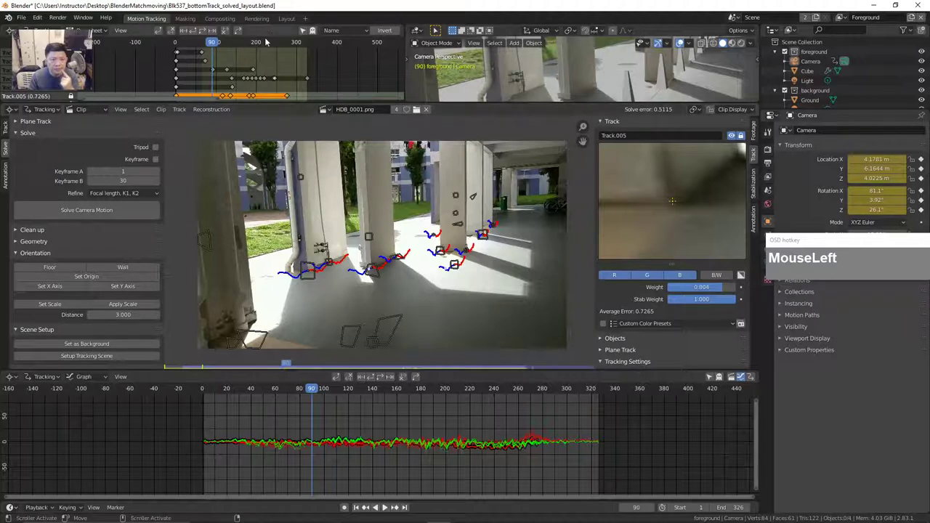
- Open the Layout workspace, go to frame 34, and select the row of cones in the camera view
click(287, 18)
drag(276, 422, 123, 434)
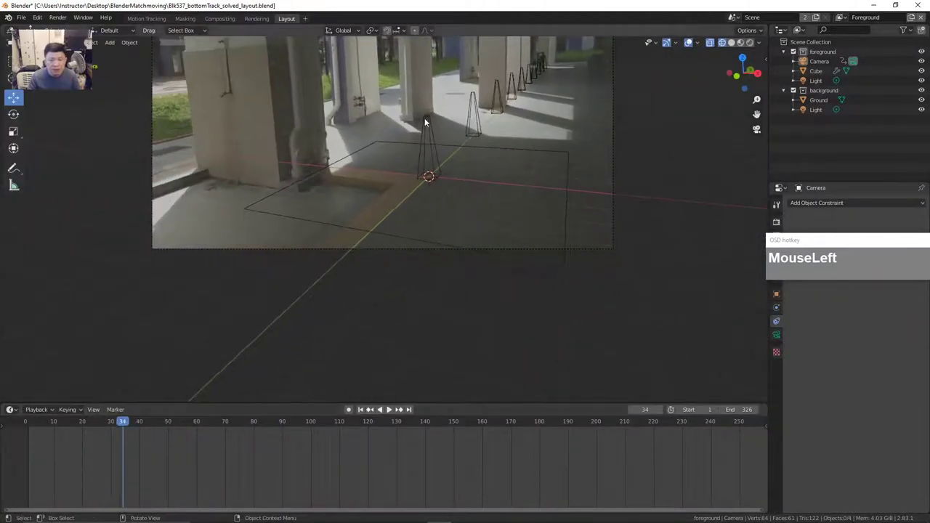
click(539, 75)
drag(666, 212, 624, 242)
key(KP_0)
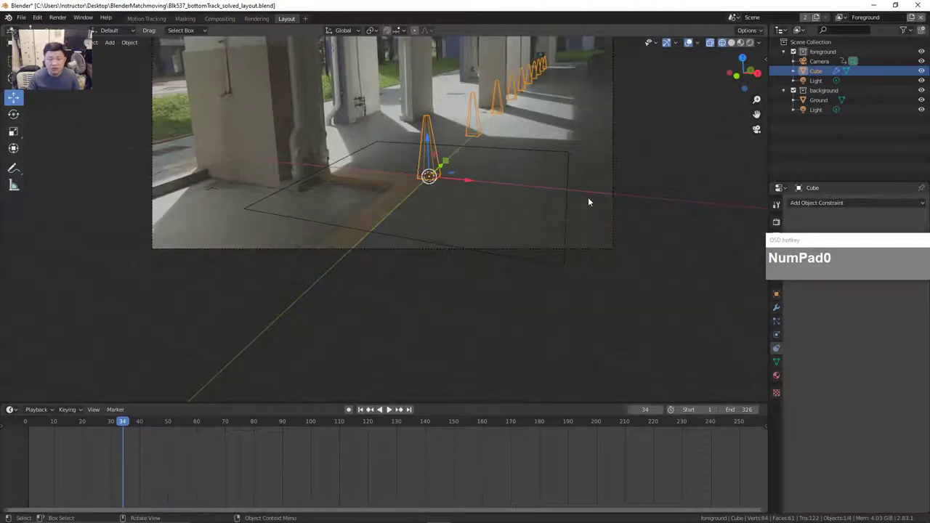
- Deselect the cones, leave the camera view, and orbit to look at the scene from the side
drag(840, 240, 743, 210)
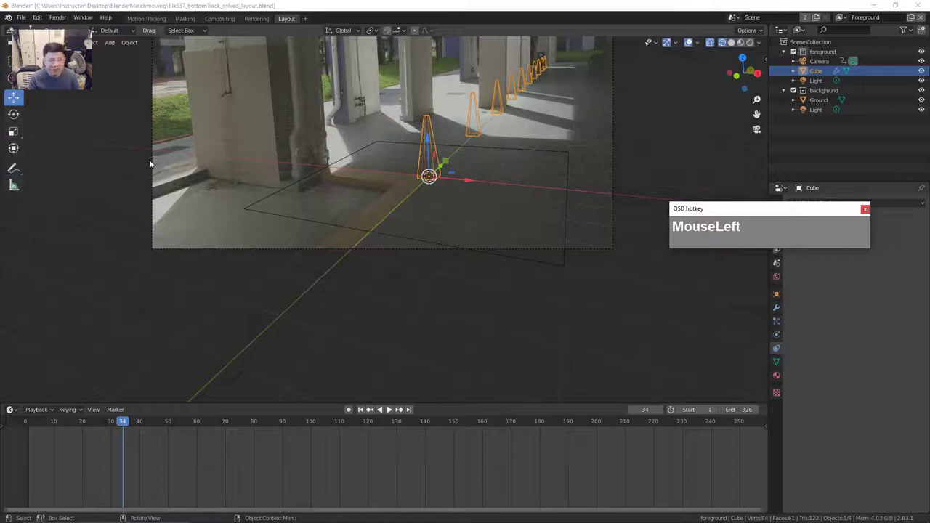
click(157, 274)
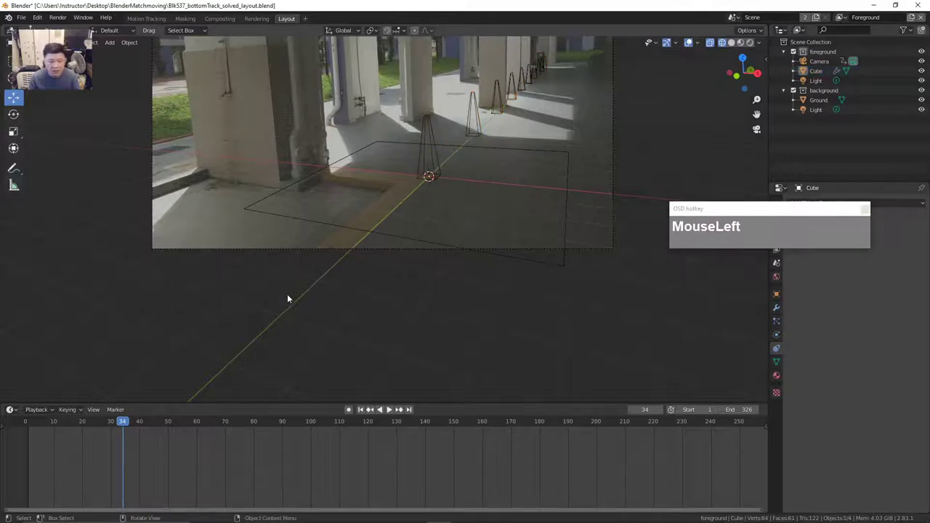
key(KP_3)
key(grave)
key(grave)
key(grave)
drag(345, 280, 278, 317)
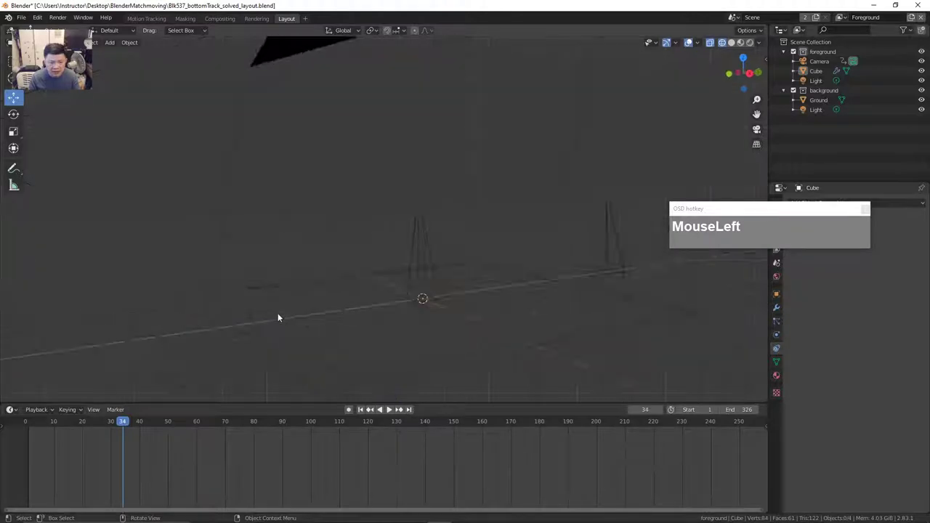
- Return to the camera view at frame 34 with the background collection hidden
middle_click(373, 150)
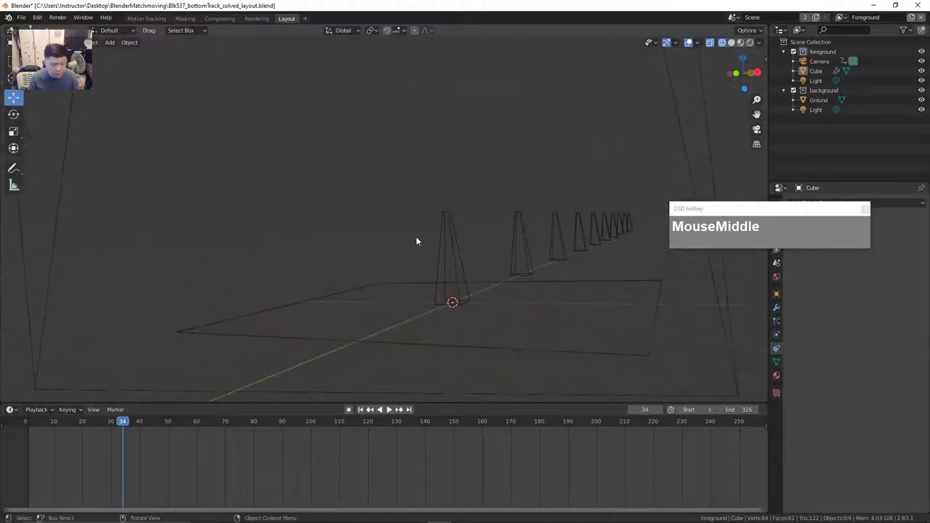
key(grave)
click(345, 265)
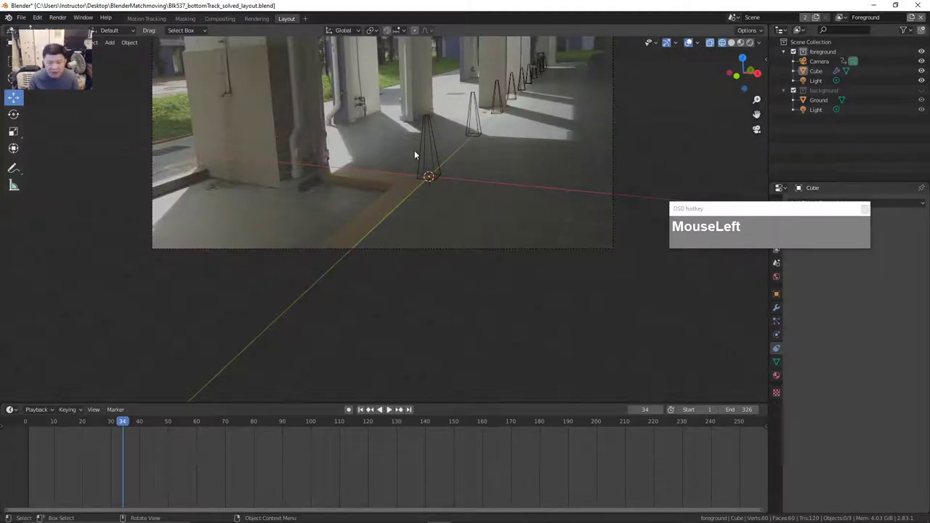
drag(487, 255, 494, 347)
drag(170, 421, 396, 289)
- Switch the viewport shading to Solid and check the cones against the footage at frames 12 and 19
key(z)
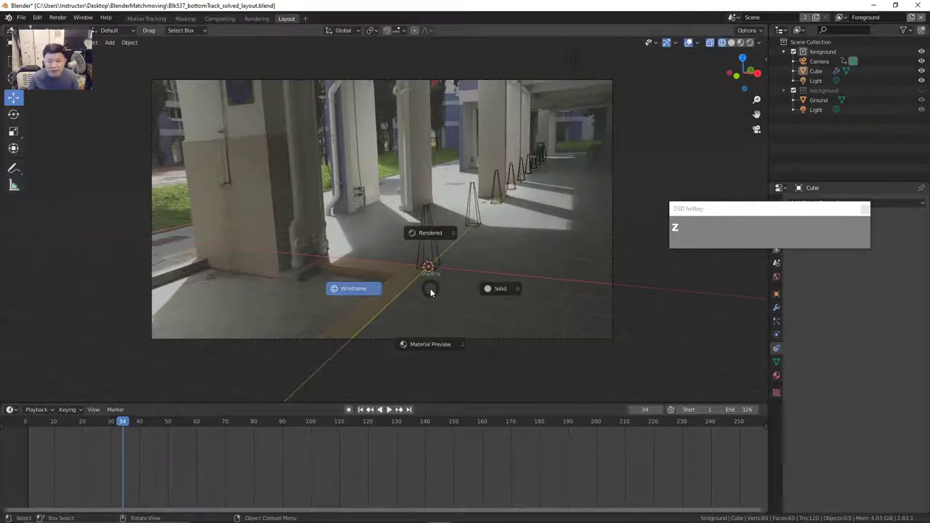
click(507, 294)
drag(127, 427, 59, 466)
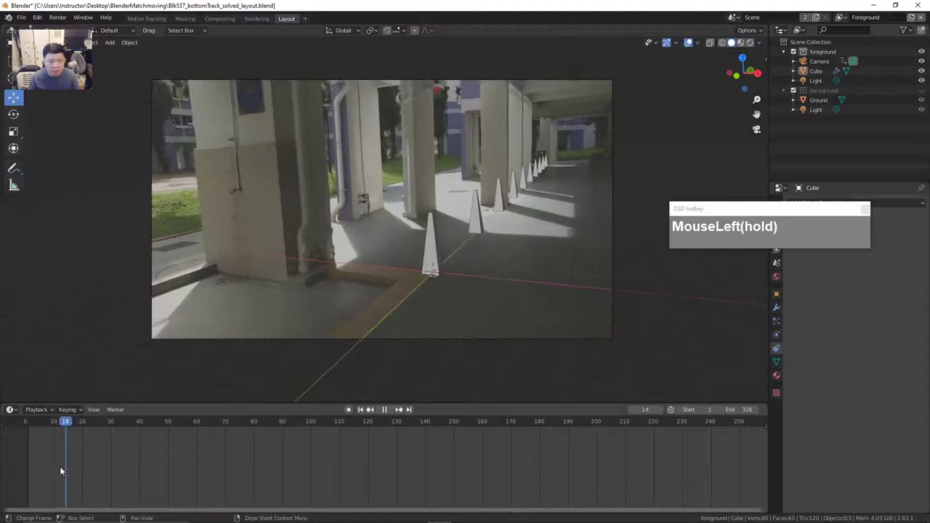
click(539, 270)
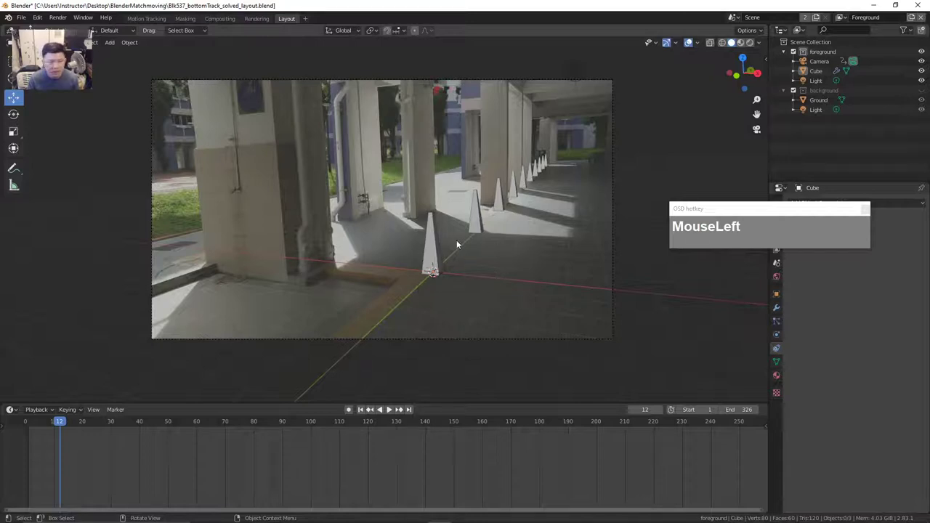
mouse_move(65, 423)
mouse_down()
mouse_move(177, 422)
mouse_move(66, 427)
mouse_move(79, 424)
mouse_up()
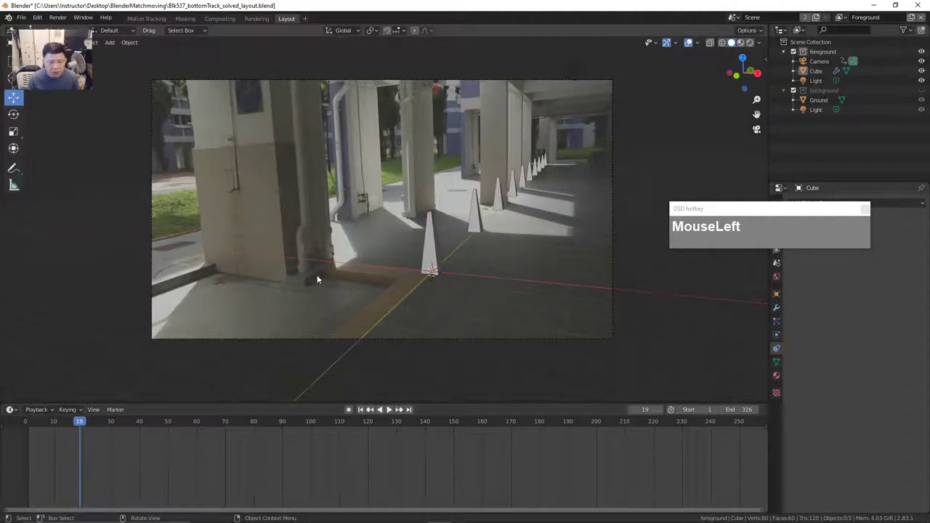
- Delete the row of cones and reset the 3D cursor to the world origin, ending in the camera view
click(499, 196)
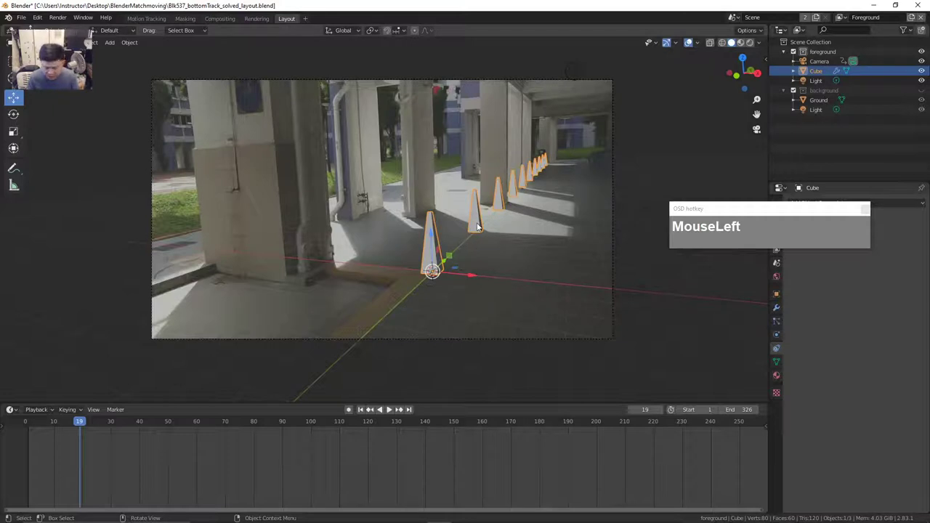
key(x)
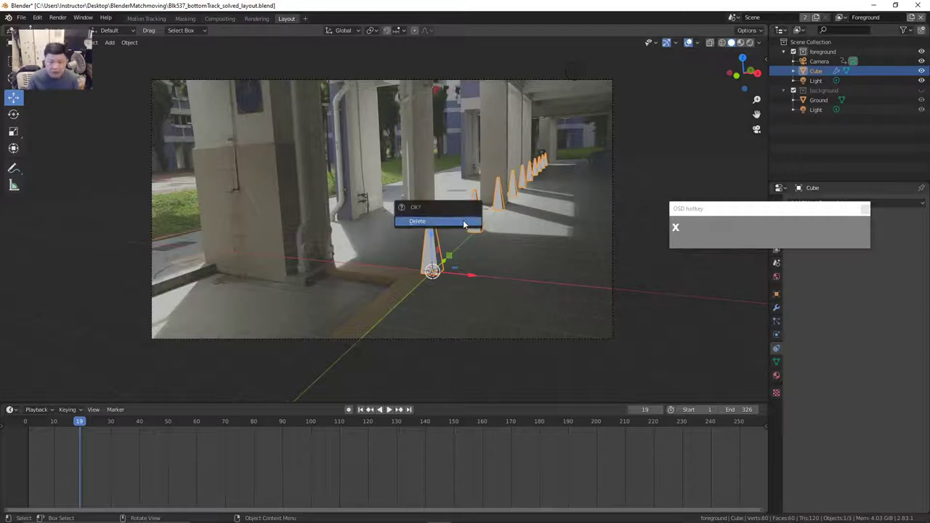
click(463, 220)
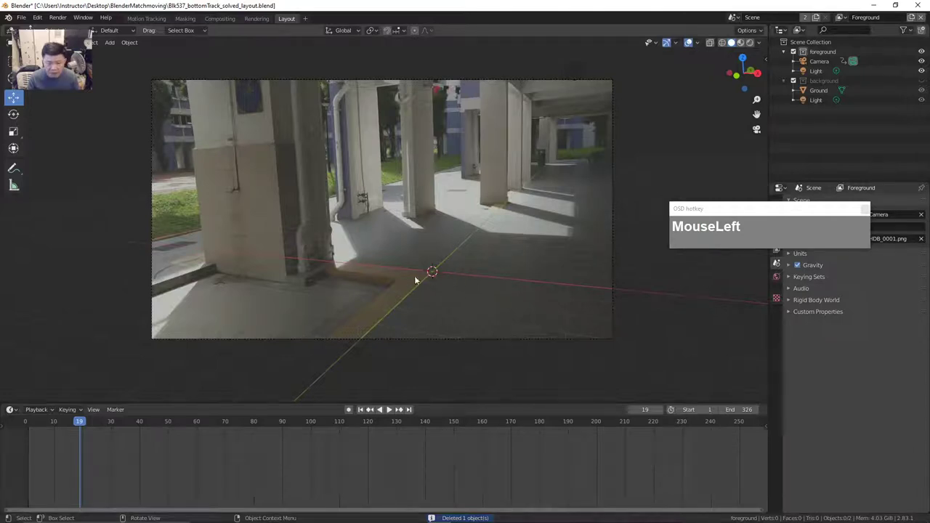
key(shift+c)
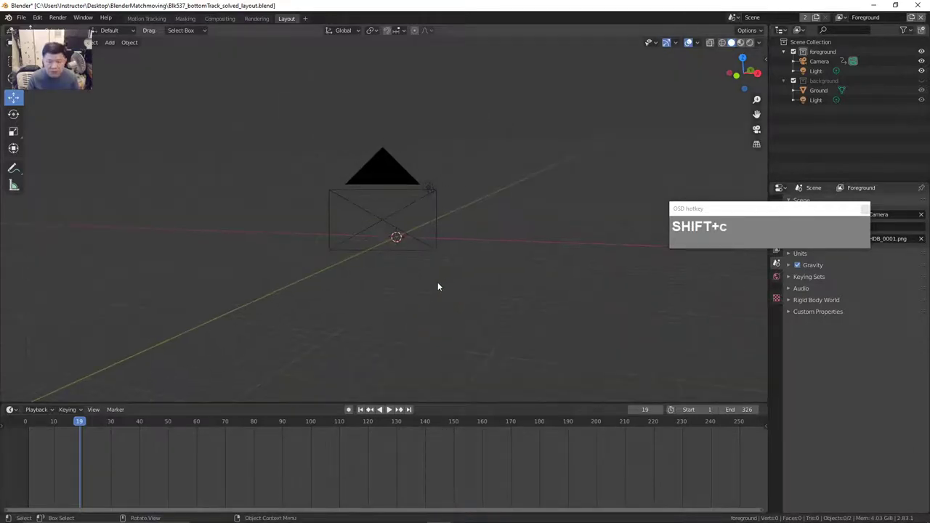
scroll(418, 263, up, 4)
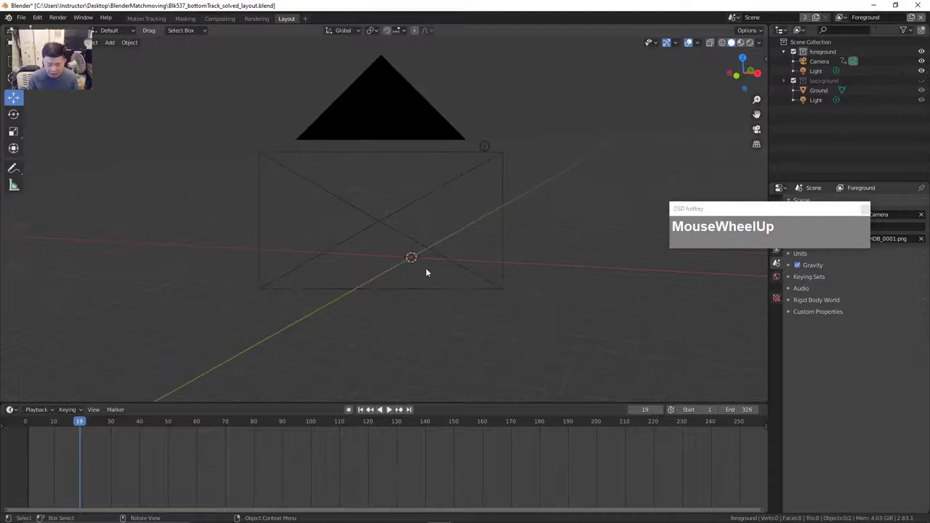
key(KP_0)
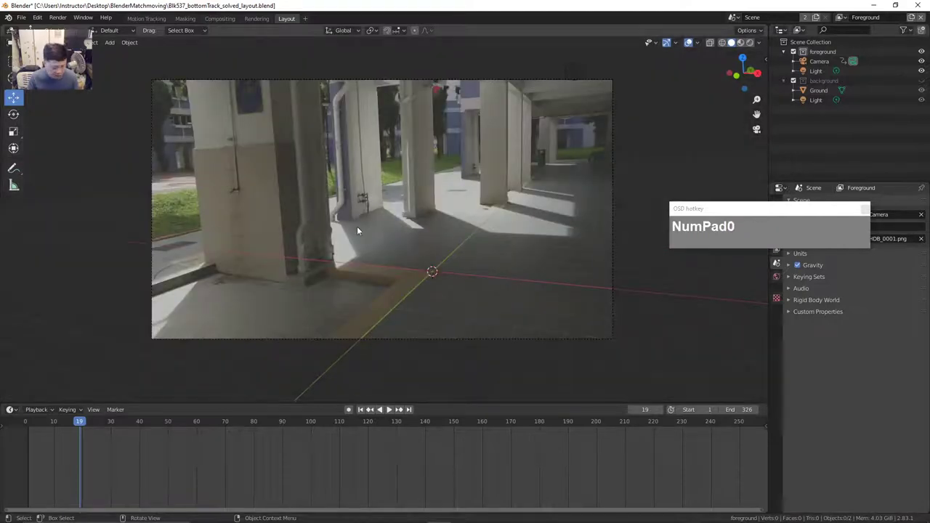
- Add a cube mesh at the 3D cursor and move it 1 m up along Z so it rests on the ground
key(shift+a)
mouse_move(365, 210)
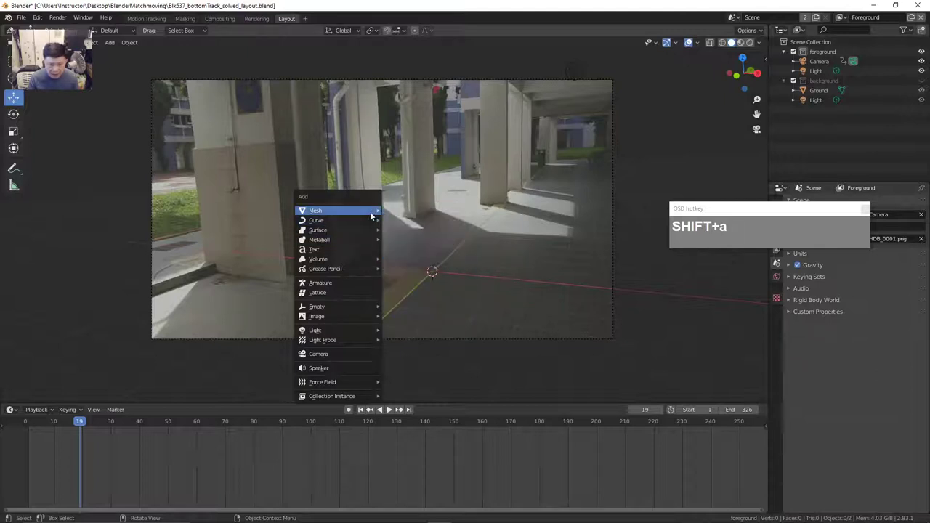
click(412, 219)
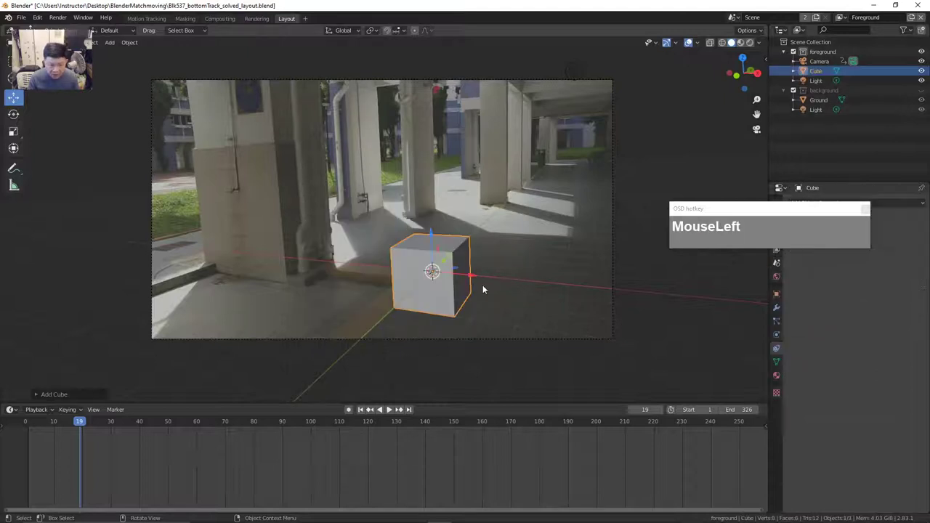
key(g)
key(z)
key(1)
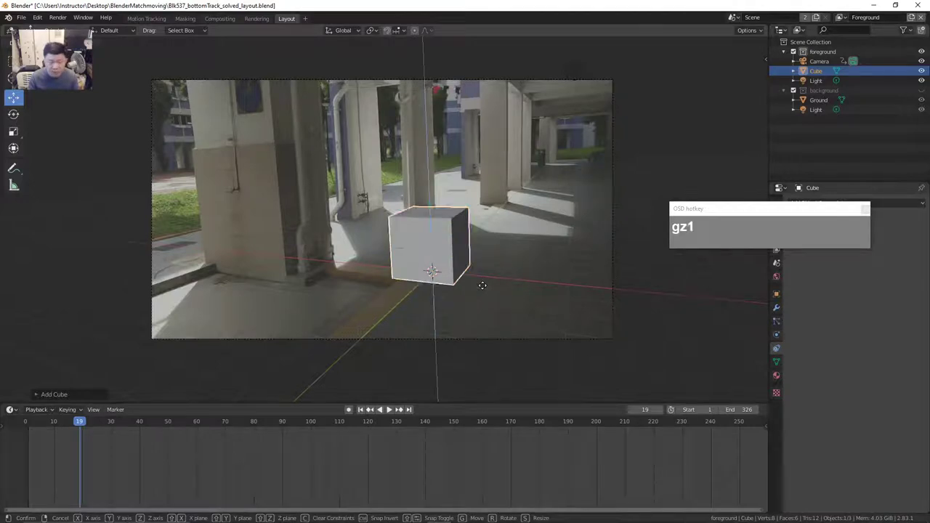
click(483, 289)
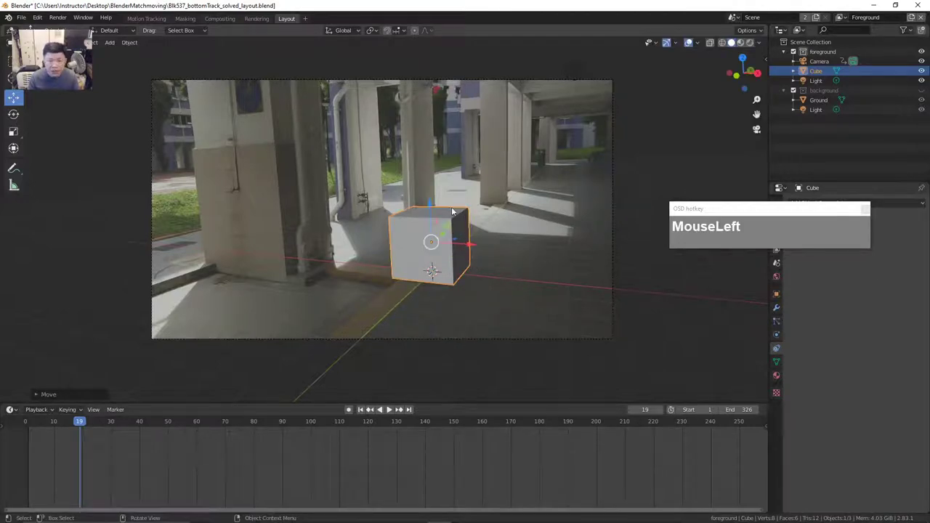
- In Edit Mode, scale the cube's top face down to a small square and raise it along Z to form a tall cone
key(Tab)
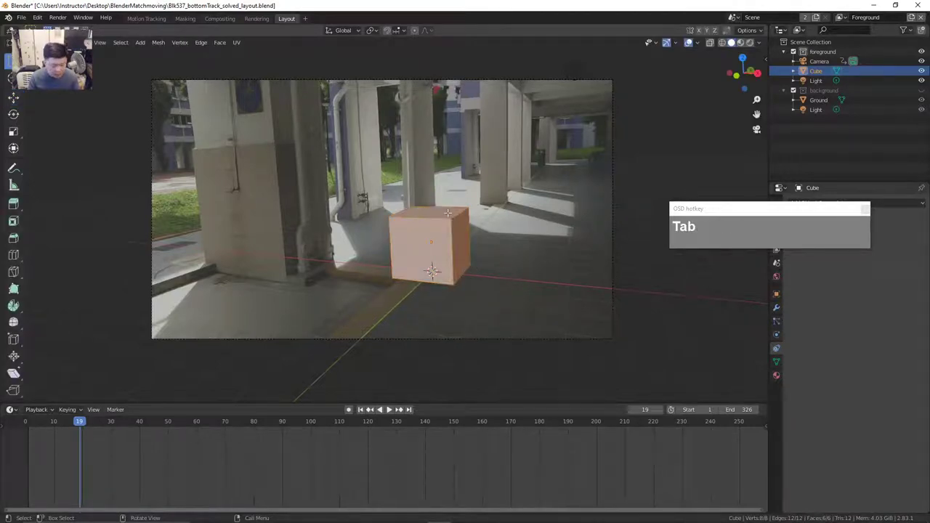
key(3)
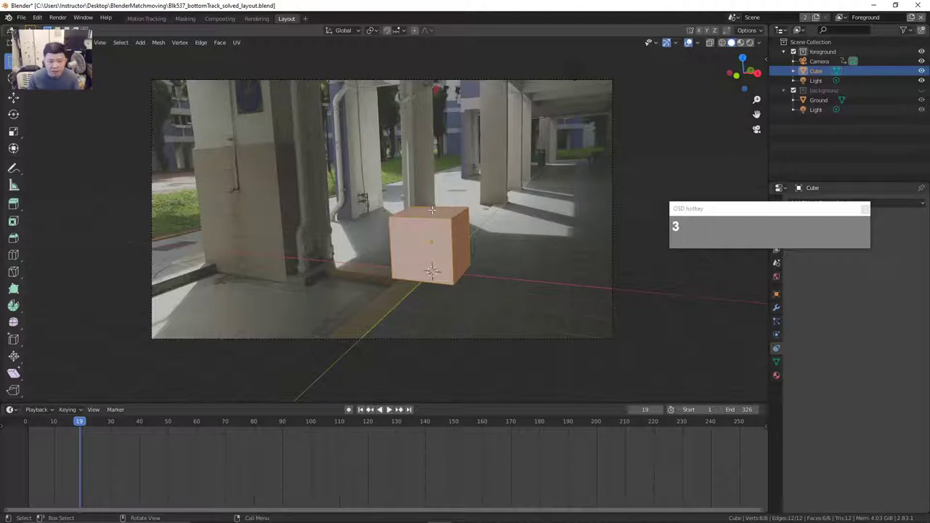
click(450, 216)
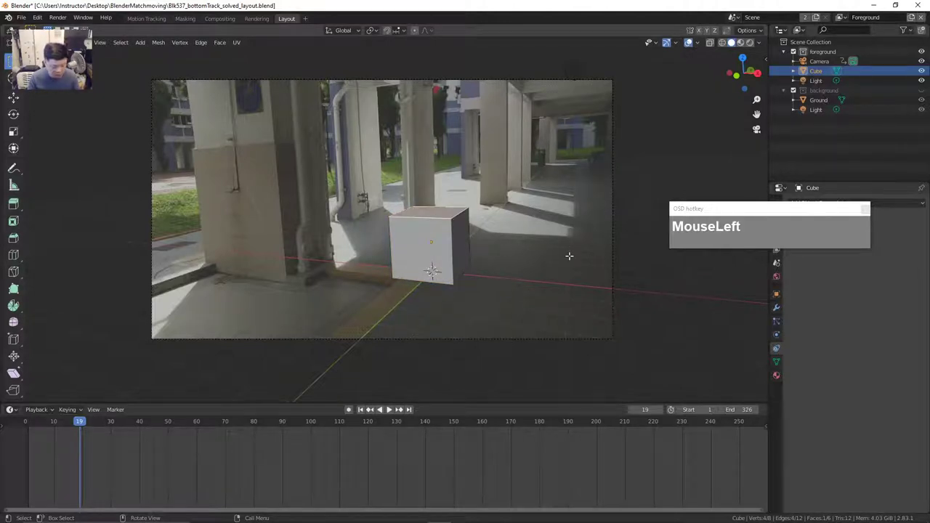
key(s)
click(447, 231)
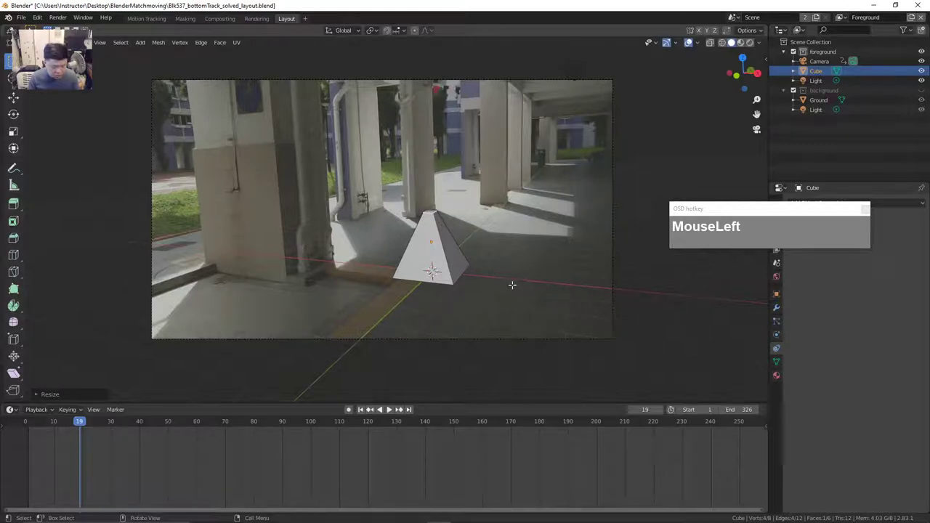
key(g)
key(z)
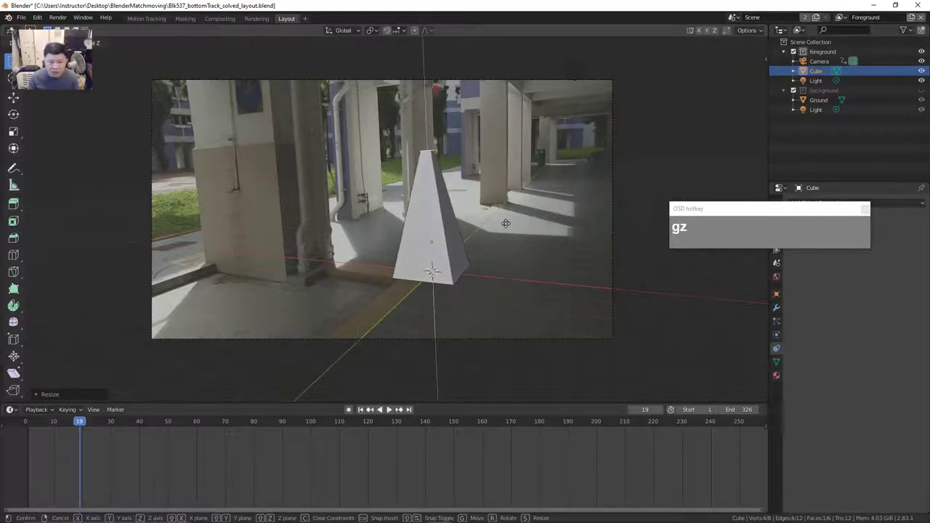
click(506, 226)
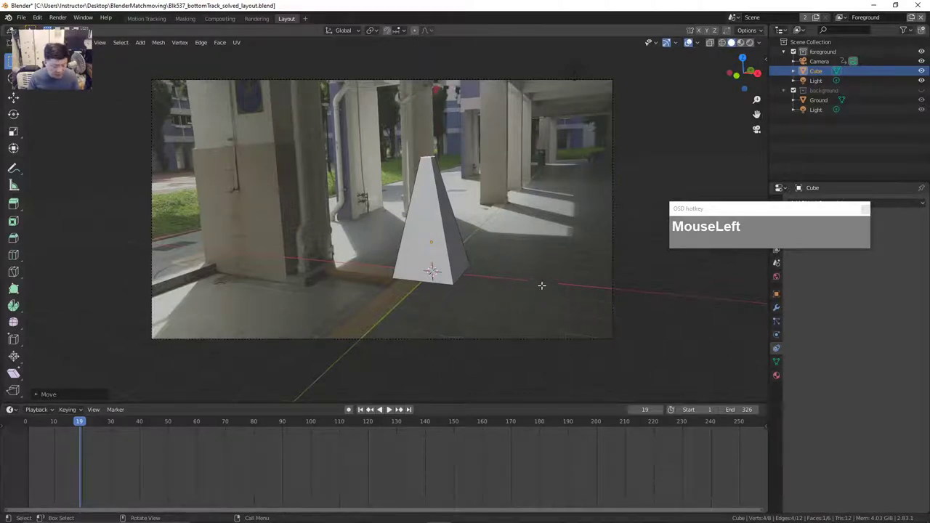
- Scale the whole cone mesh narrower in X and Y while keeping its height, and return to Object Mode
key(a)
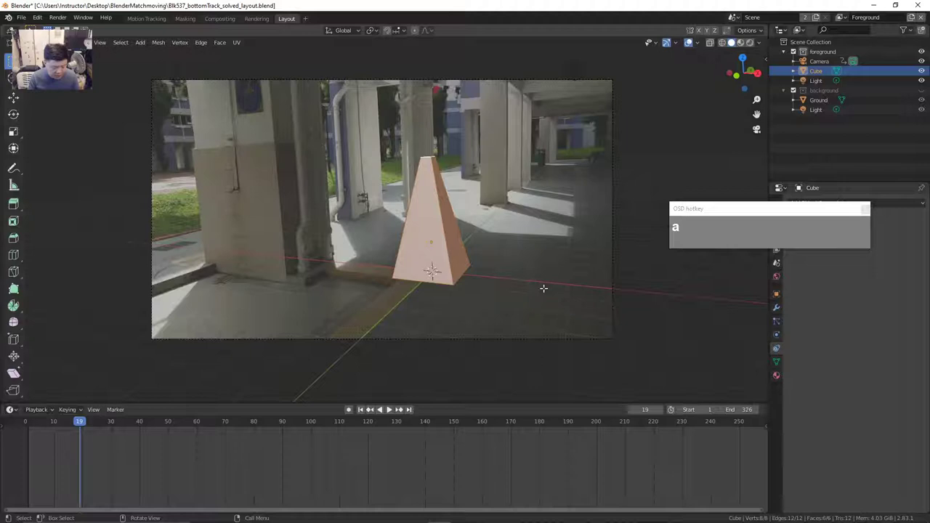
key(g)
key(shift+z)
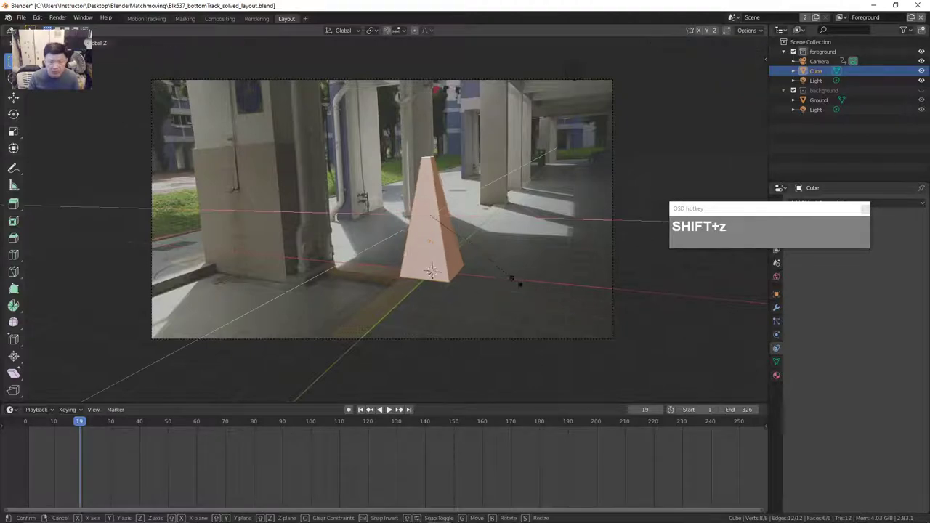
mouse_move(448, 250)
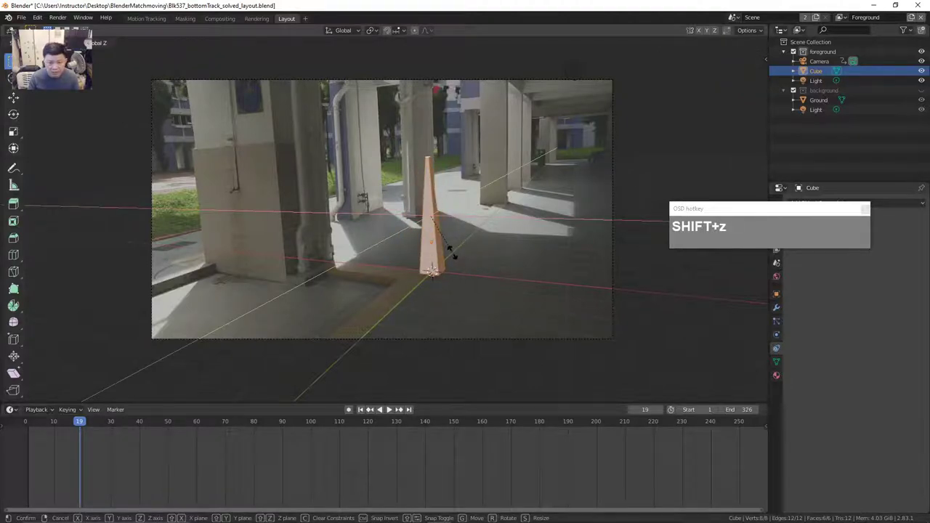
click(459, 268)
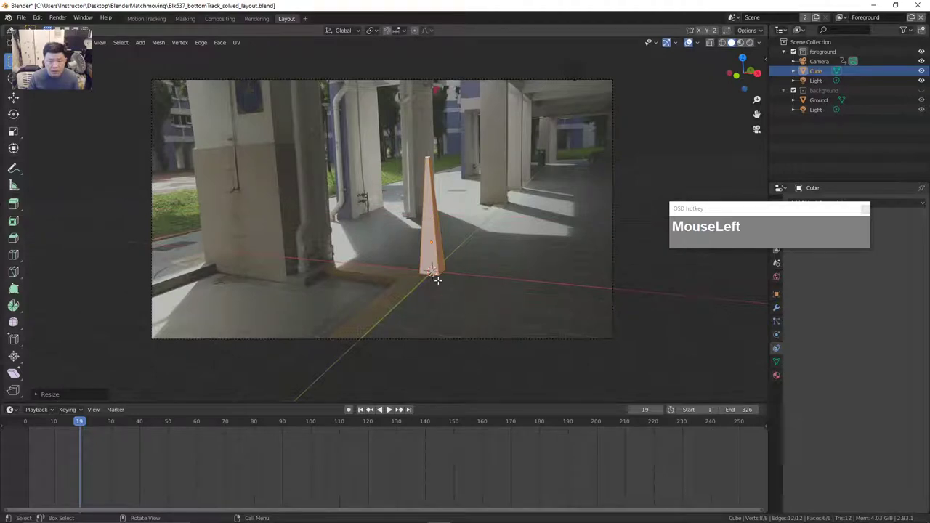
key(Tab)
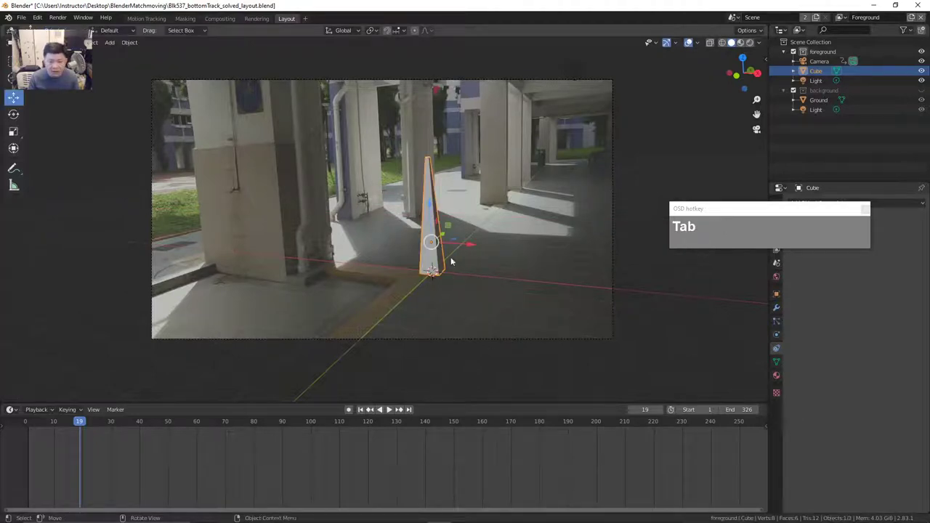
- Add an Array modifier to the cone with a relative offset of 0 in X and 5.6 in Y
click(685, 242)
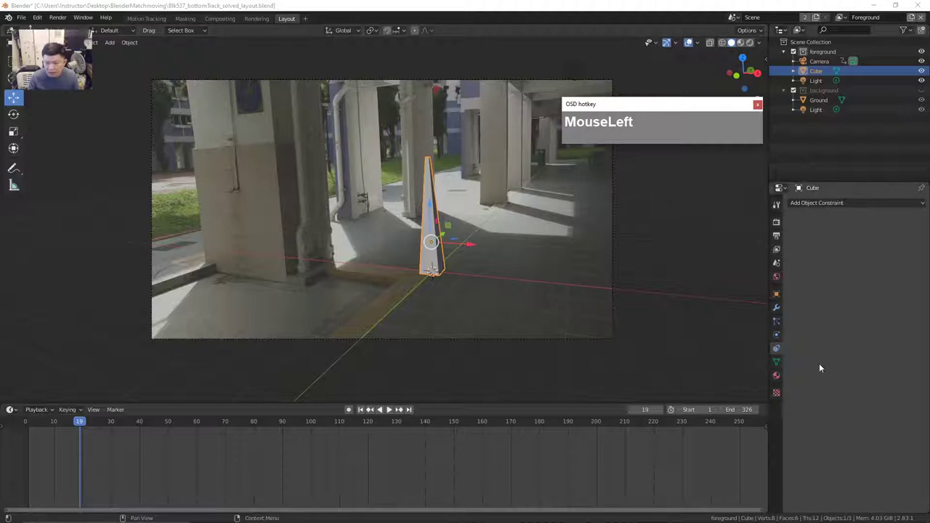
click(776, 308)
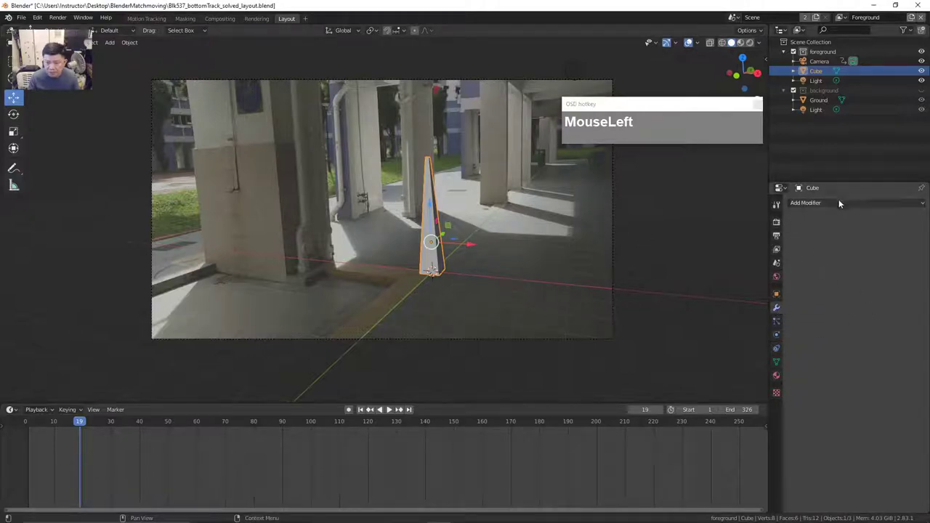
click(814, 203)
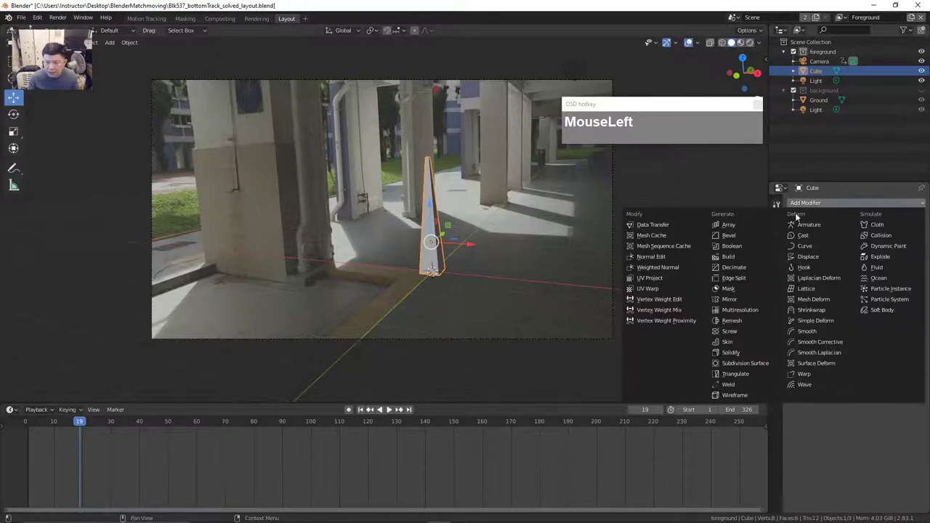
click(730, 224)
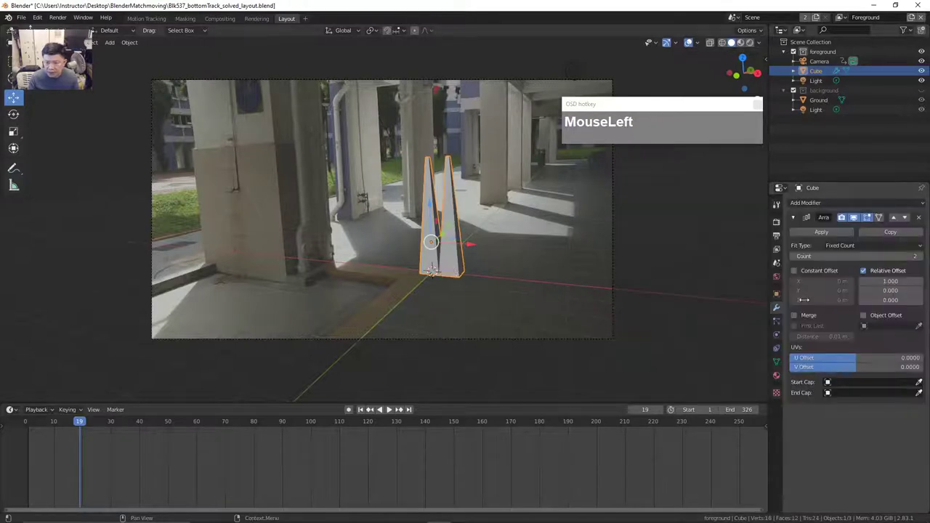
click(874, 281)
text(0)
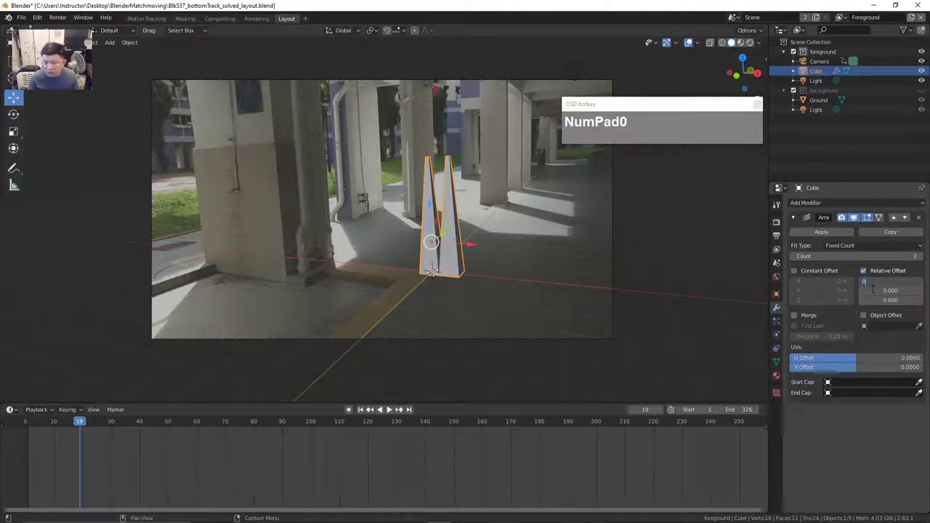
click(874, 292)
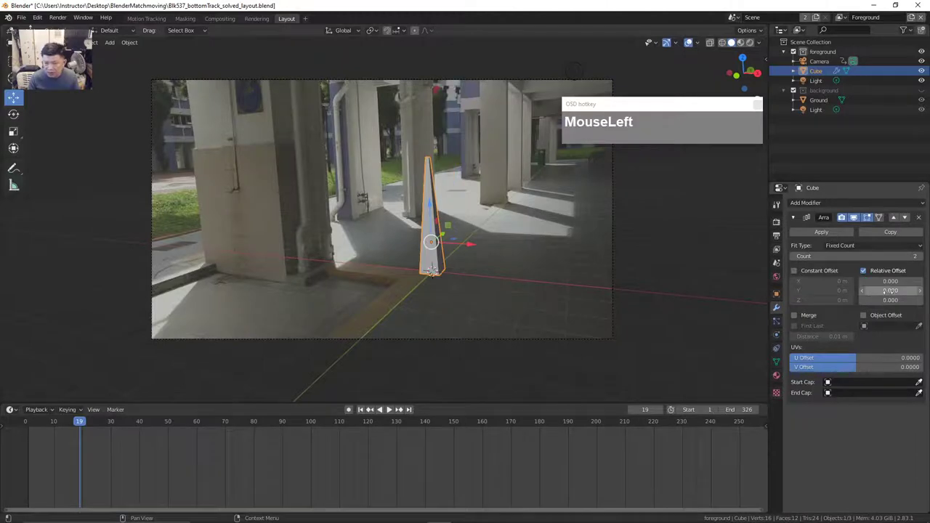
drag(895, 291, 922, 290)
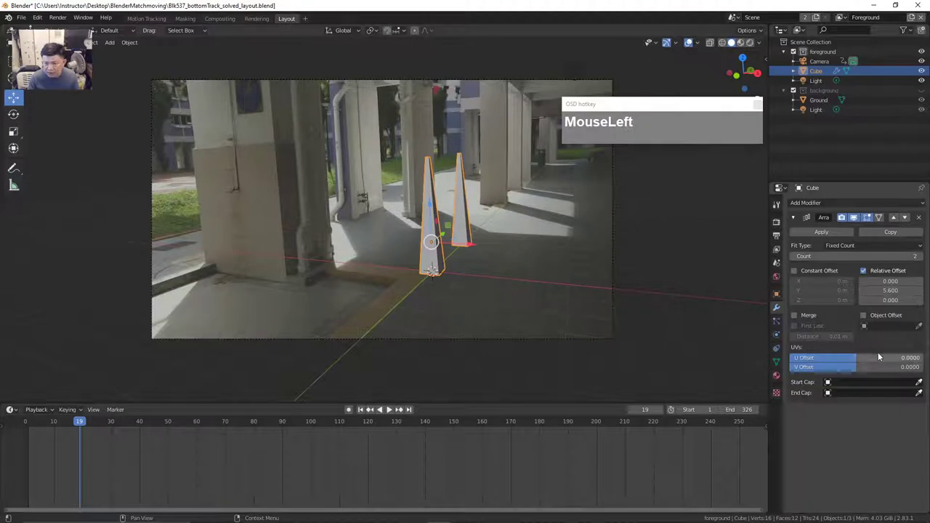
- Set the Array modifier's count to 8 and its relative Y offset to 13.2 to space the cones farther apart
click(922, 258)
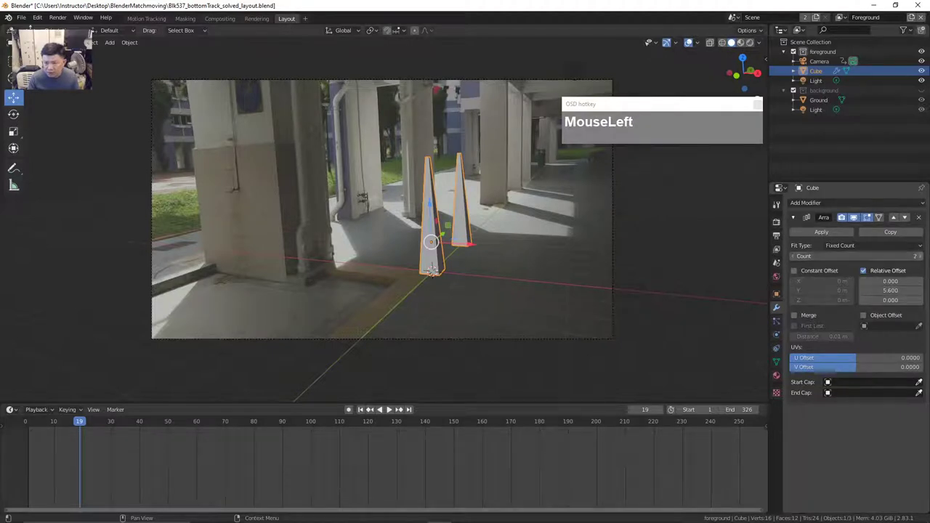
click(923, 257)
click(923, 257)
click(923, 257)
click(923, 257)
click(922, 257)
click(923, 257)
click(923, 257)
click(922, 257)
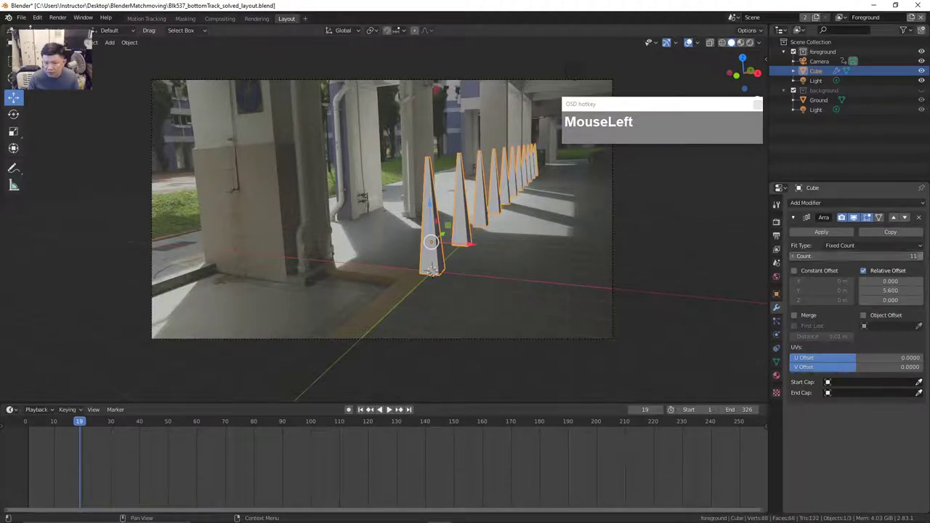
click(922, 258)
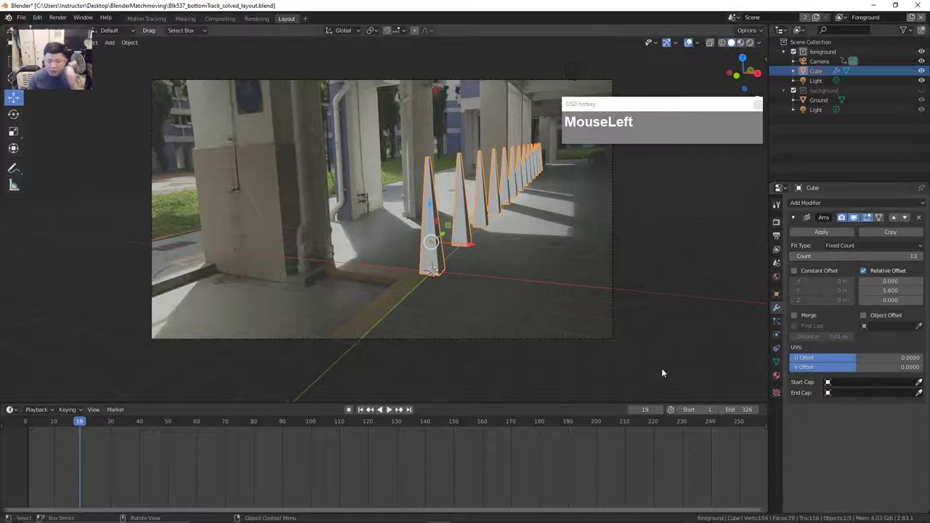
click(793, 256)
click(792, 255)
click(793, 255)
click(793, 255)
click(793, 255)
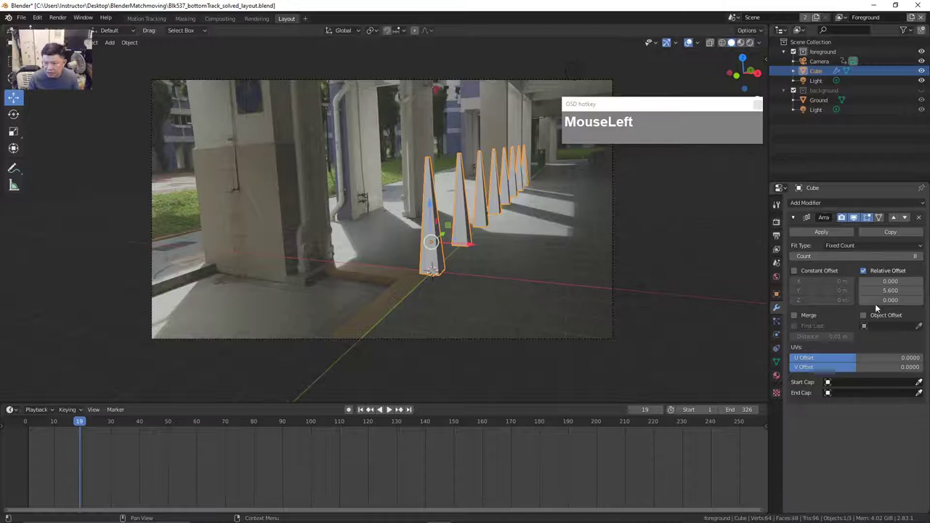
drag(889, 290, 915, 289)
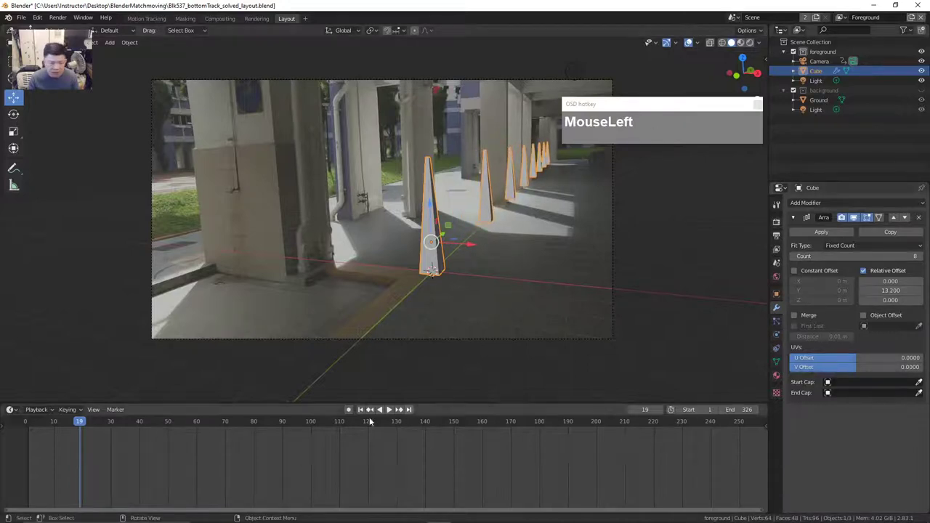
- Scrub the footage forward to frame 229 and back to frame 46, inspecting how the cone bases sit on the floor
drag(107, 426, 406, 408)
click(384, 409)
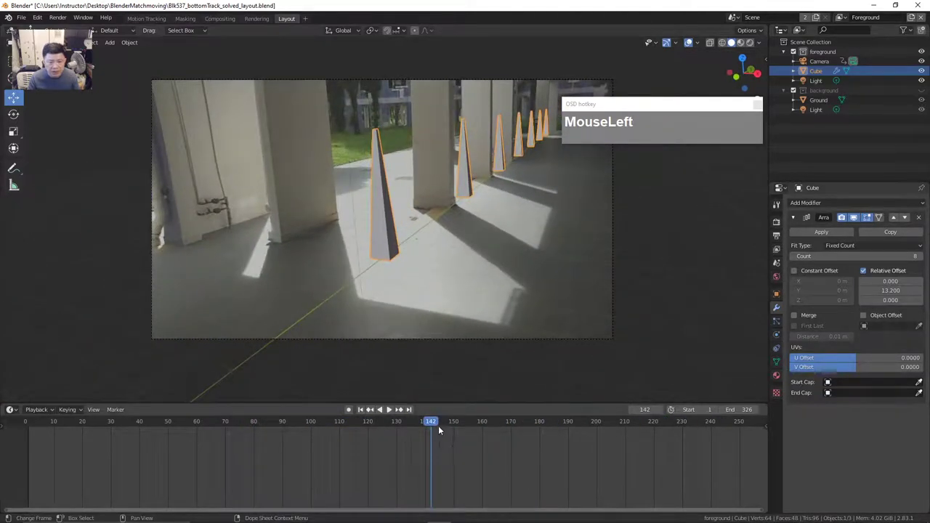
click(499, 427)
drag(498, 427, 678, 422)
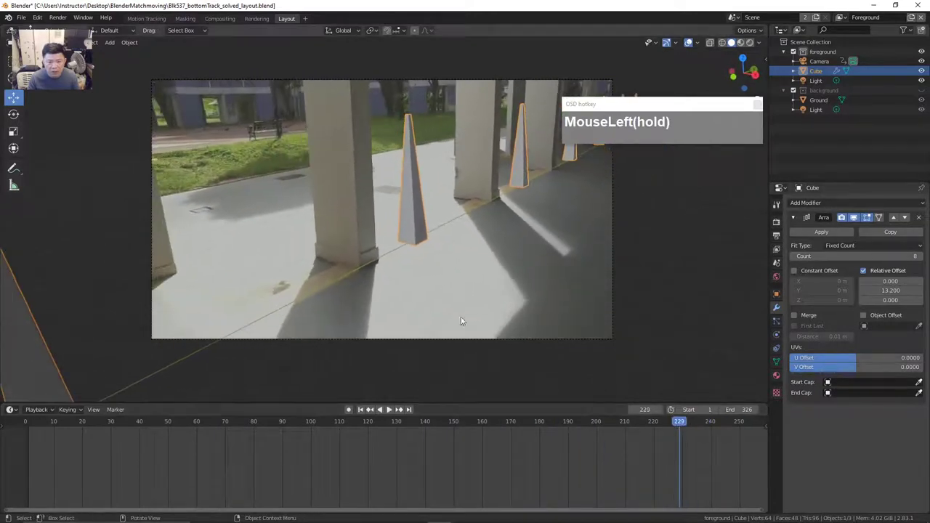
scroll(435, 284, up, 2)
scroll(480, 285, up, 3)
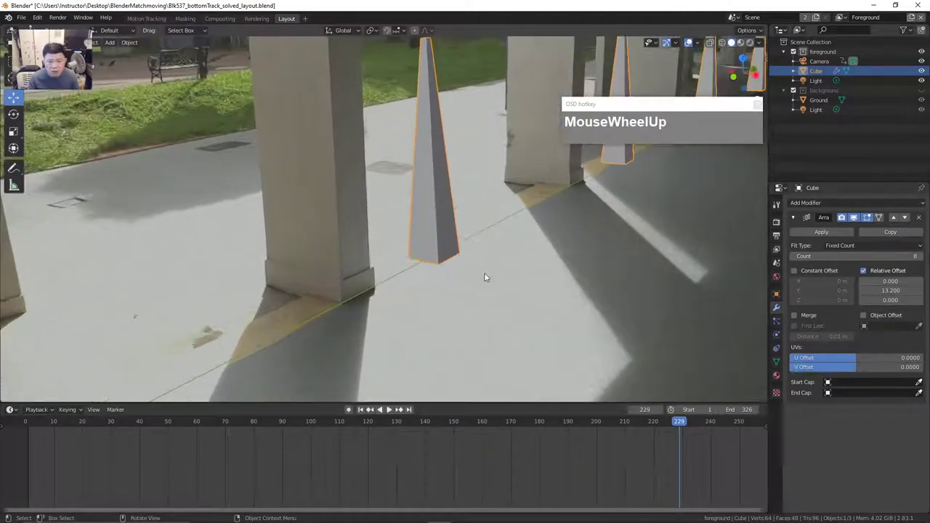
mouse_move(756, 100)
mouse_down()
mouse_move(757, 88)
mouse_move(757, 103)
mouse_up()
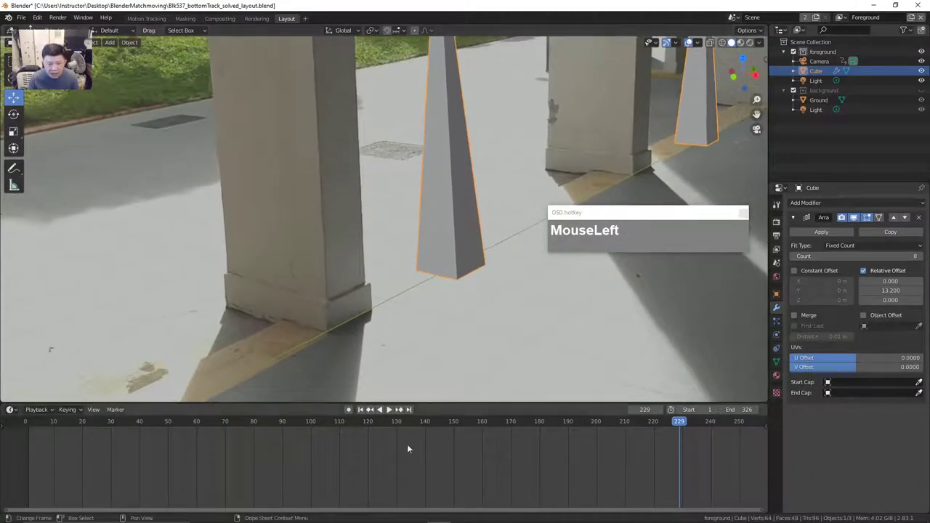
mouse_move(674, 424)
mouse_down()
mouse_move(707, 421)
mouse_move(296, 446)
mouse_move(133, 500)
mouse_move(167, 508)
mouse_move(135, 508)
mouse_move(156, 508)
mouse_up()
- Switch the viewport to wireframe shading, play the footage briefly through the cones, and return to frame 44
key(z)
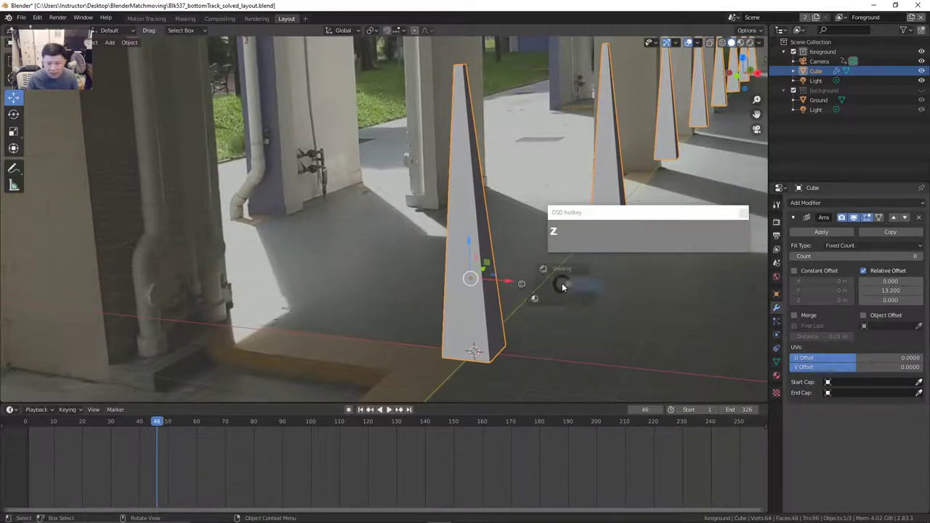
click(487, 285)
key(space)
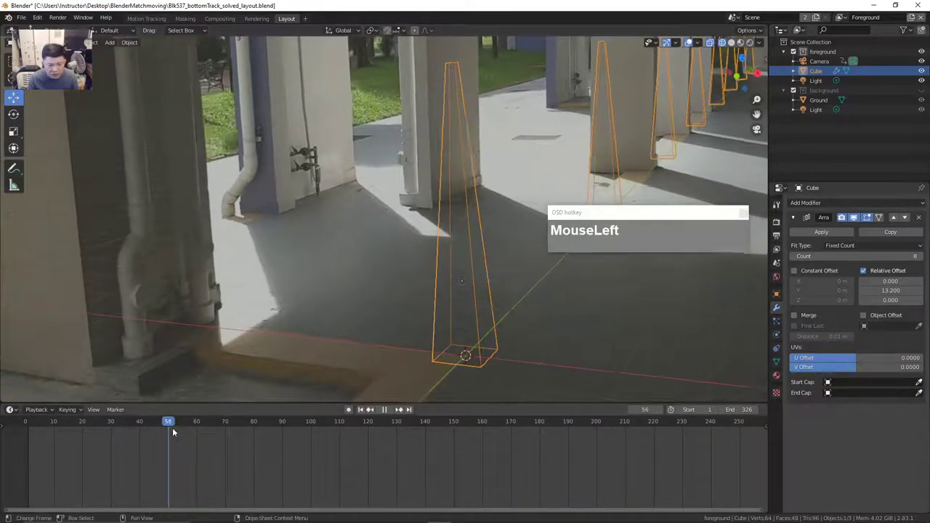
drag(168, 438, 151, 453)
scroll(339, 291, down, 2)
drag(680, 209, 681, 267)
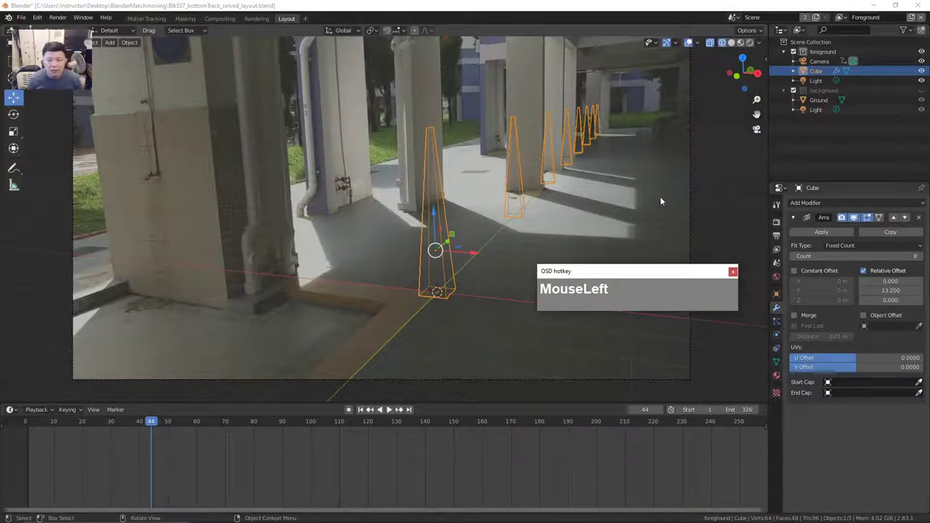
- Save the scene as a new file named Blk537_bottomTrack_solved_layout2.blend and deselect the cones
click(21, 16)
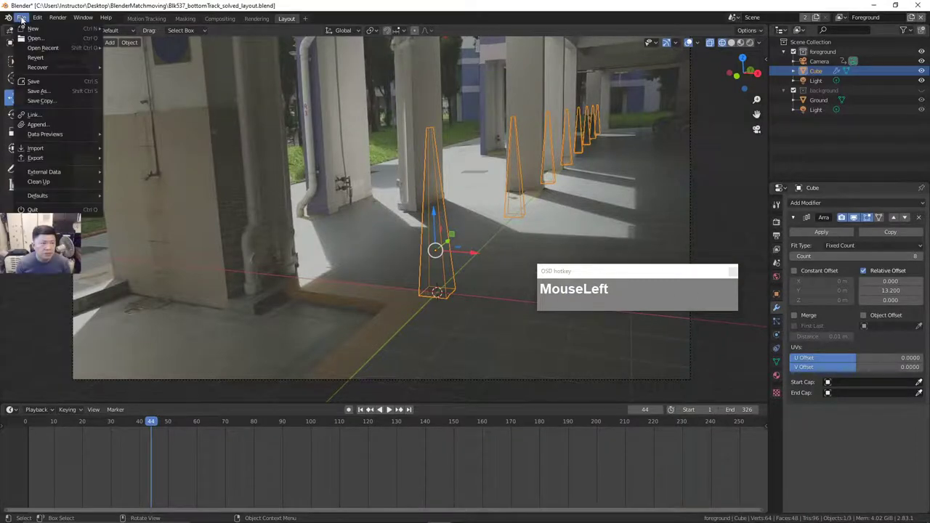
click(34, 93)
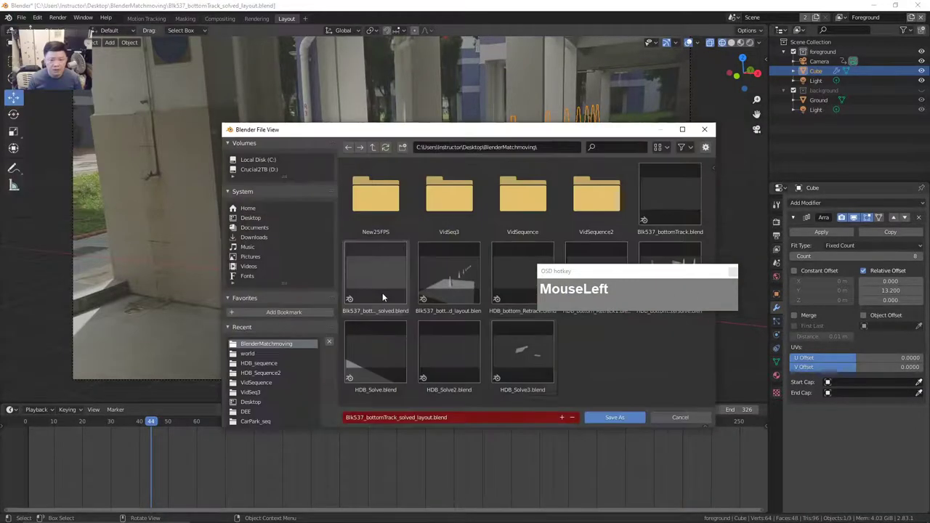
click(561, 418)
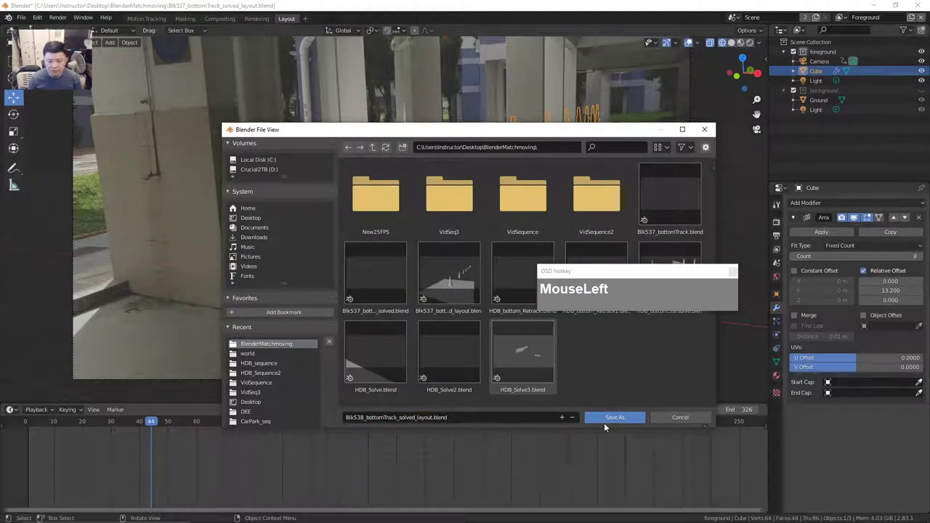
click(364, 417)
key(BackSpace)
text(7)
click(435, 418)
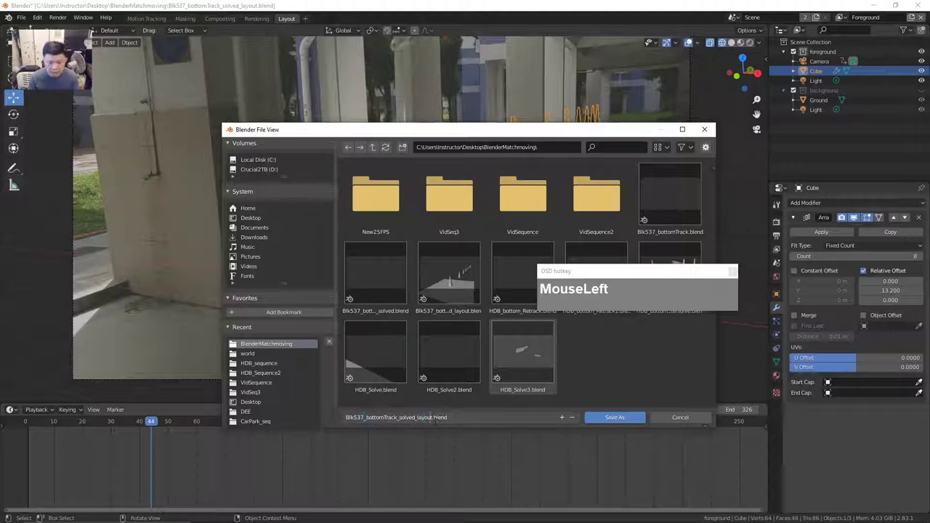
key(Right)
key(Right)
click(622, 420)
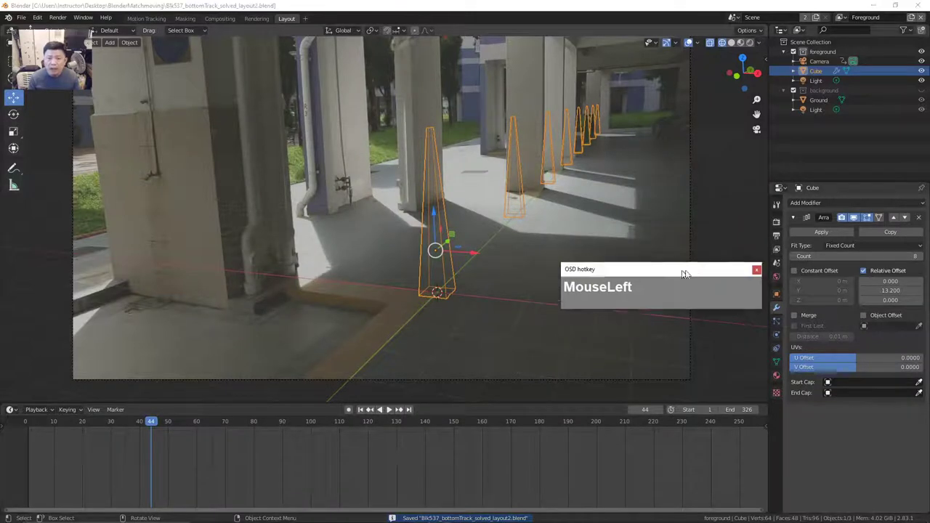
click(552, 273)
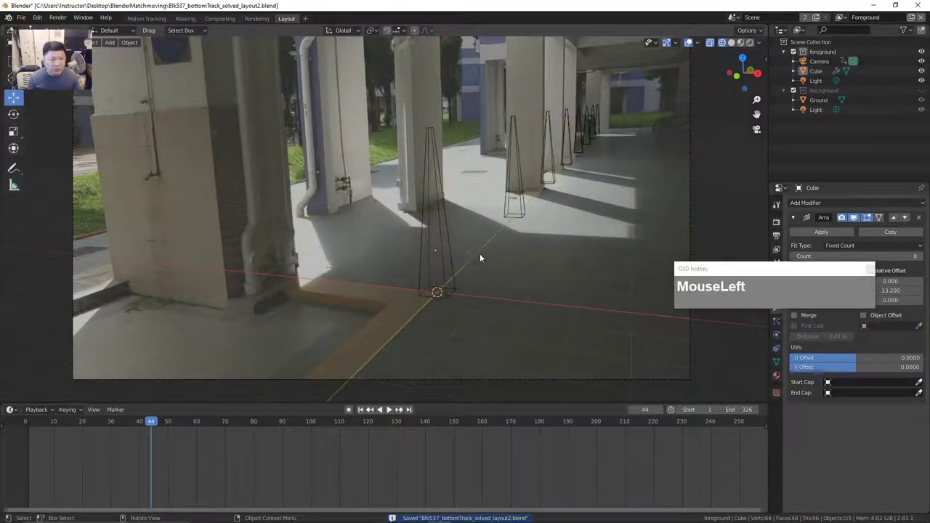
drag(755, 285, 595, 232)
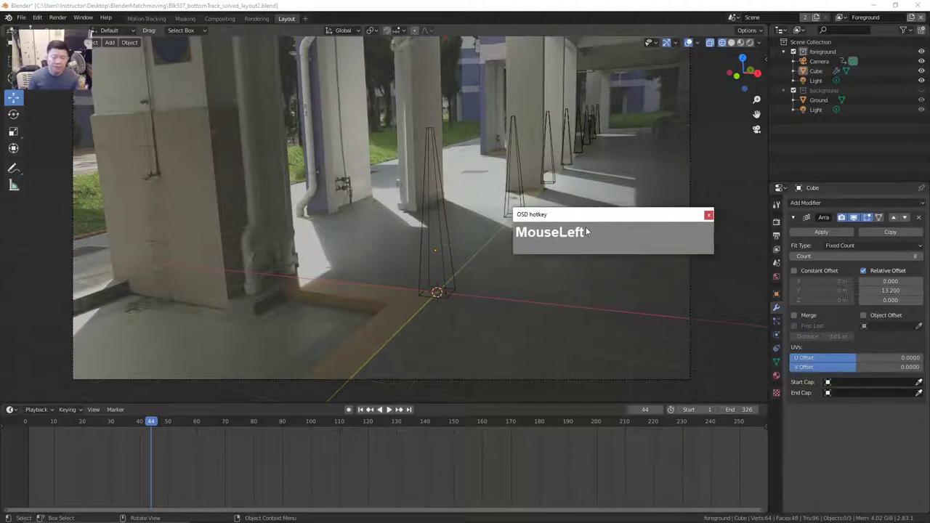
drag(608, 216, 643, 168)
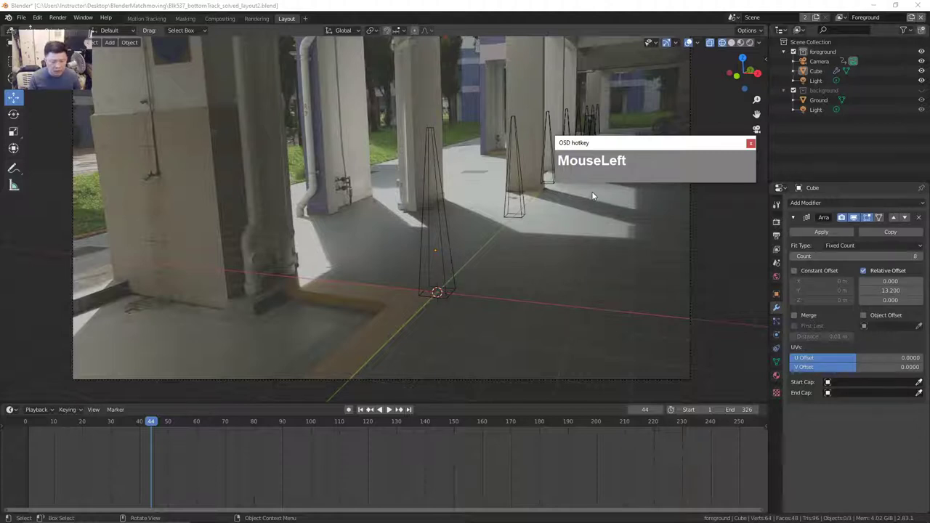
drag(621, 146, 622, 162)
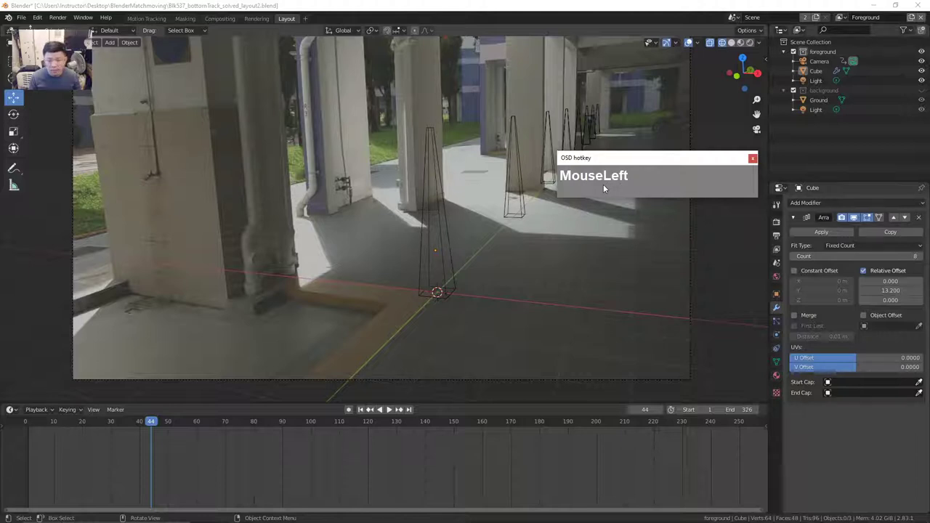
drag(615, 169, 665, 165)
drag(722, 170, 758, 176)
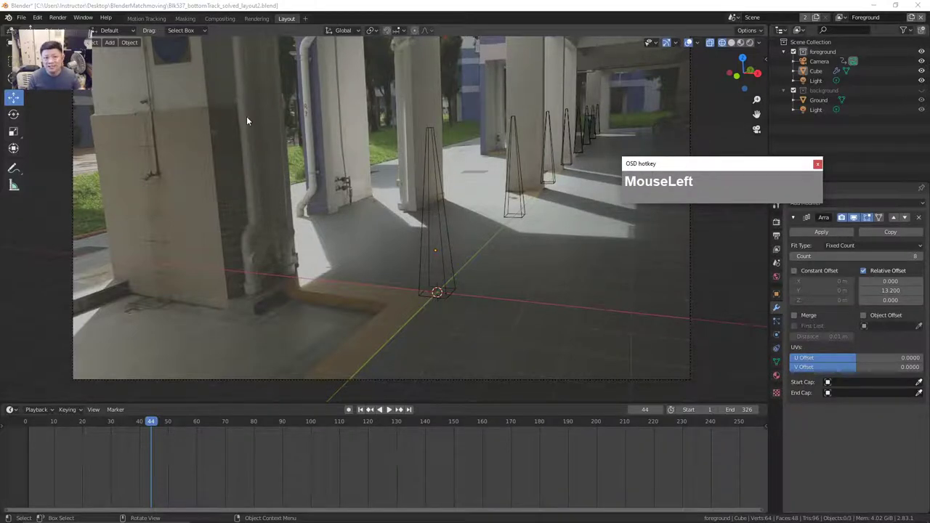
- Export the scene as the Alembic file Blk537_bottomTrack_solved_layout2.abc with the default frame range of 1 to 326
click(21, 17)
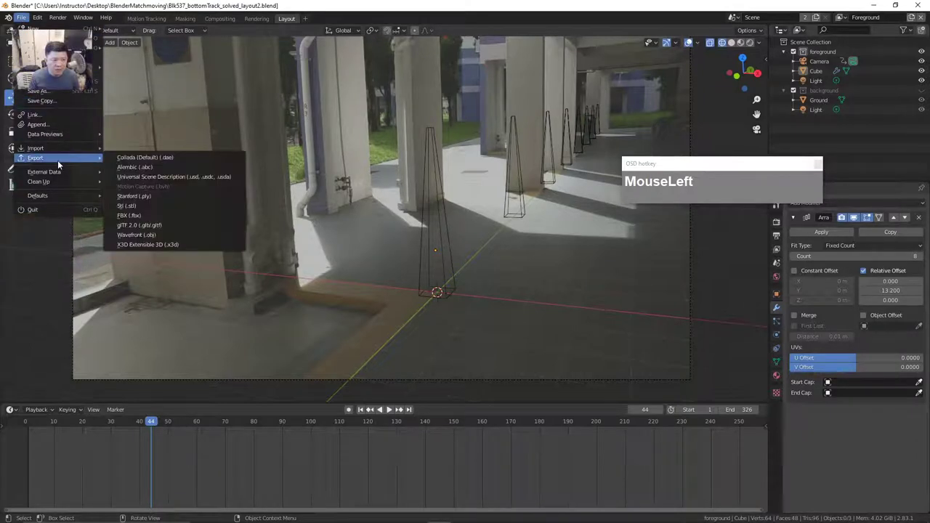
key(Escape)
click(21, 17)
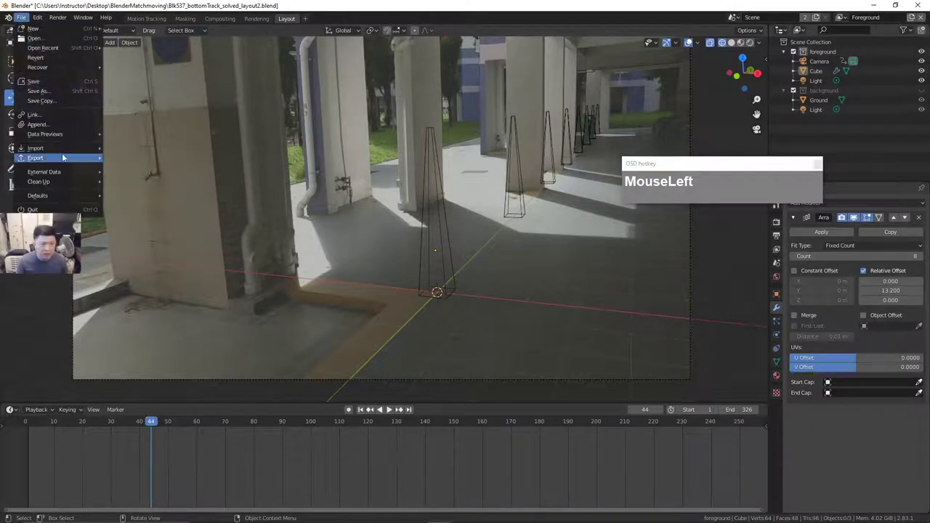
key(Escape)
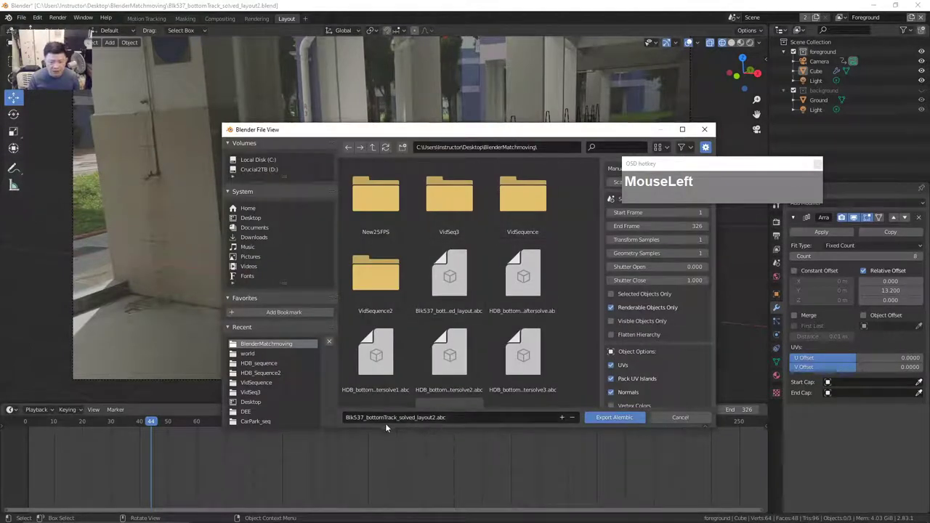
drag(641, 130, 517, 116)
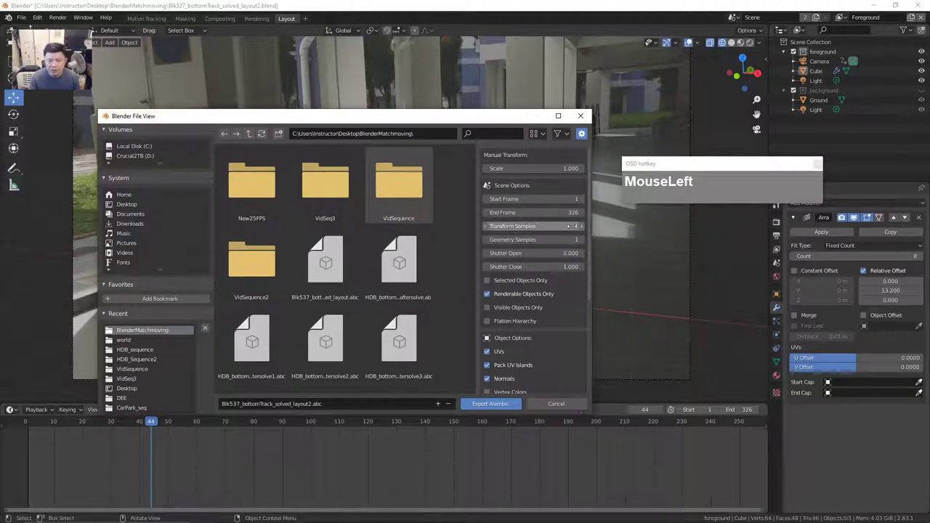
scroll(561, 360, down, 6)
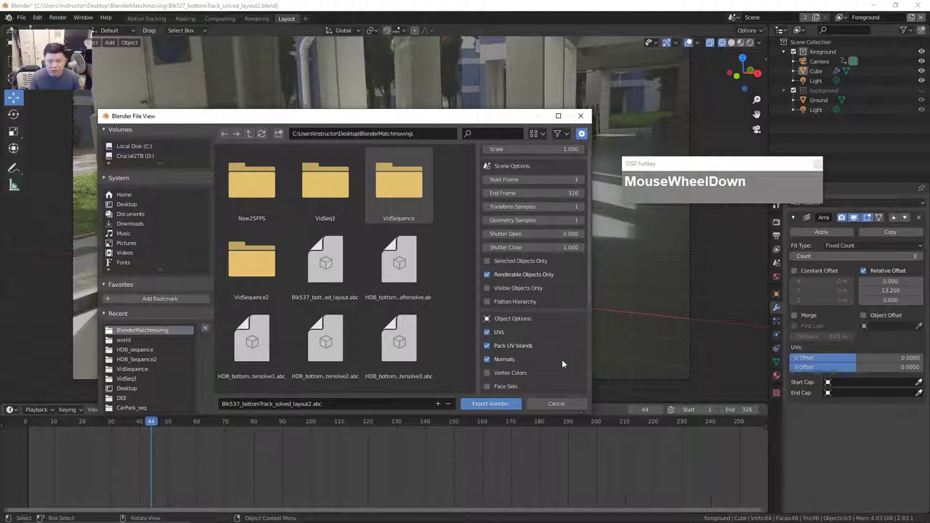
scroll(555, 372, up, 5)
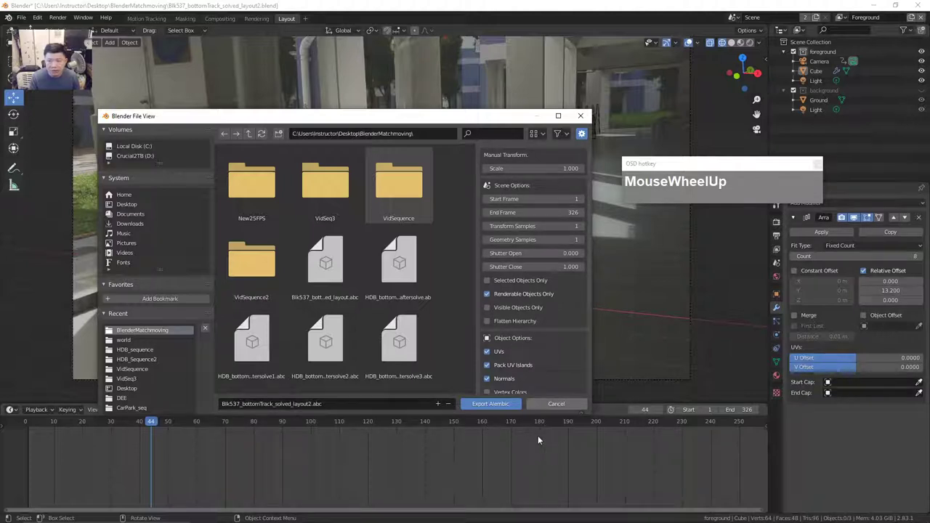
click(485, 404)
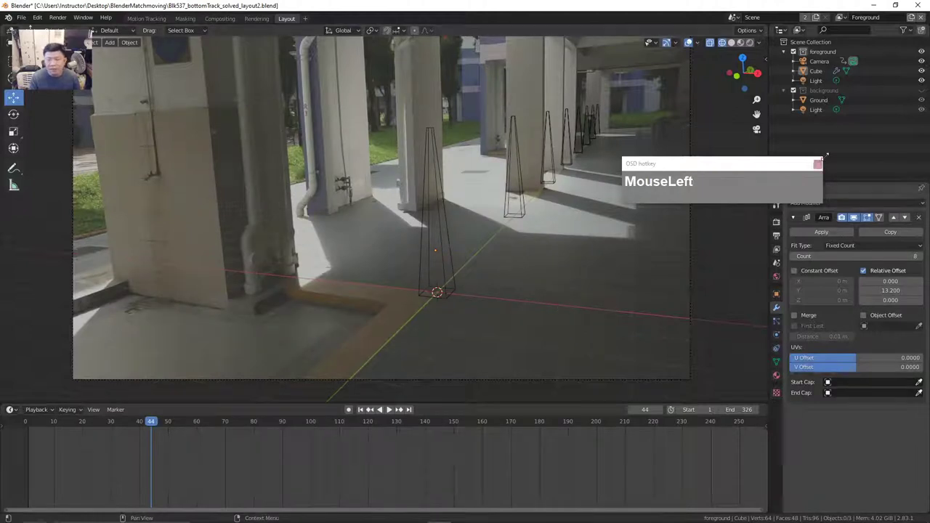
- Switch to DaVinci Resolve and create a new project named AlembicImport
click(874, 6)
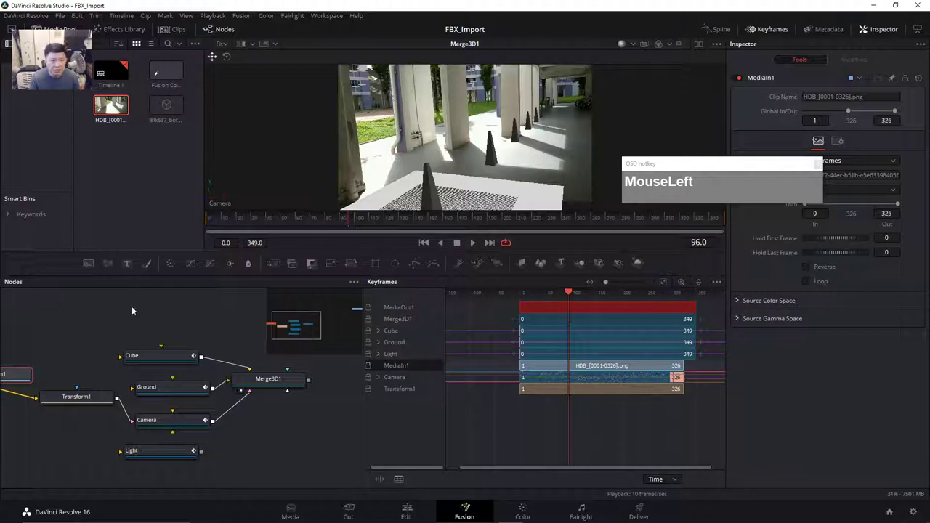
drag(364, 380, 480, 380)
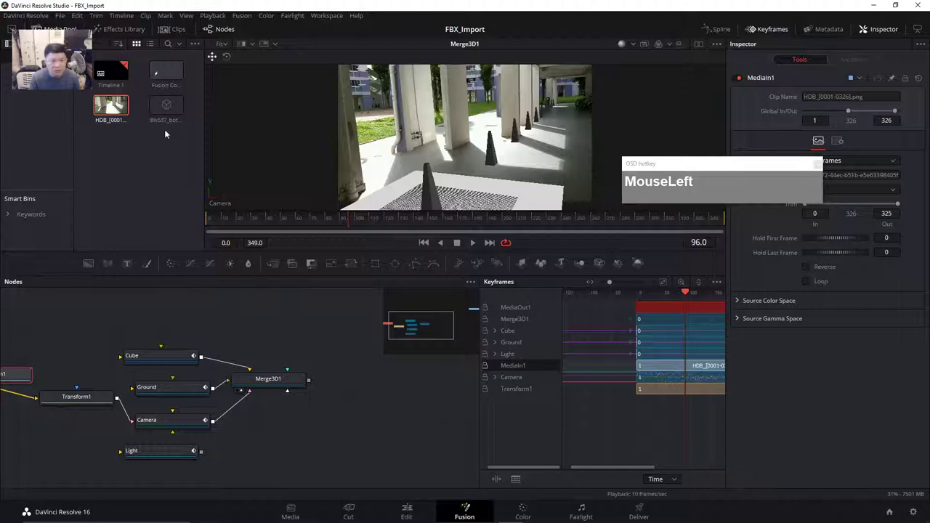
click(889, 513)
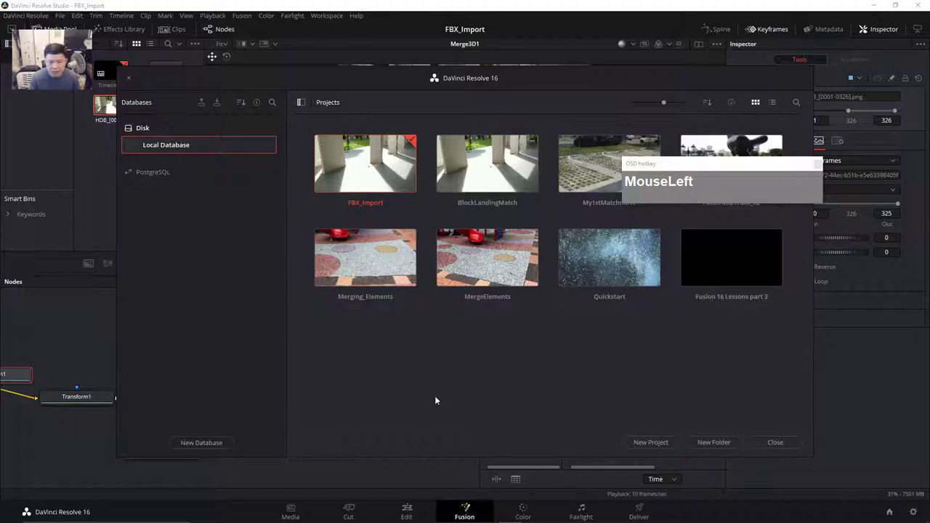
click(631, 441)
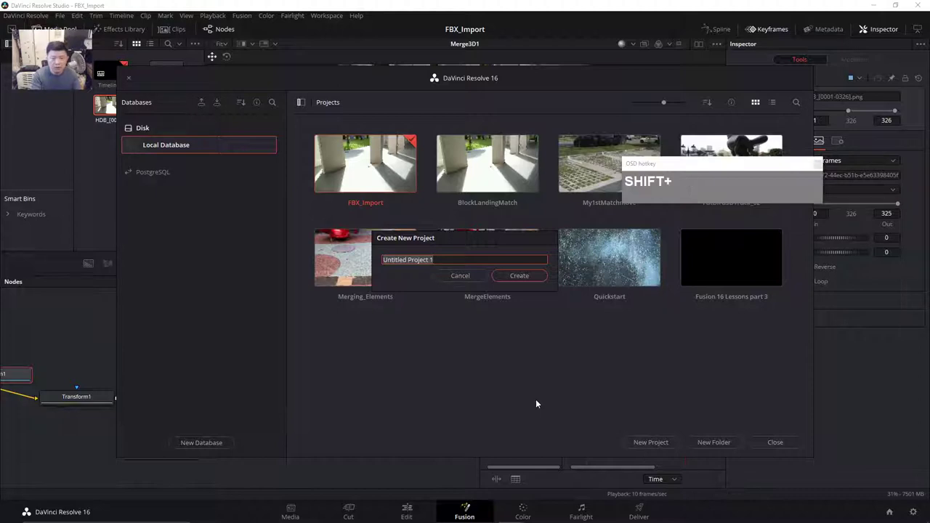
text(Bl)
key(BackSpace)
key(BackSpace)
text(Alo)
key(BackSpace)
text(embicImport)
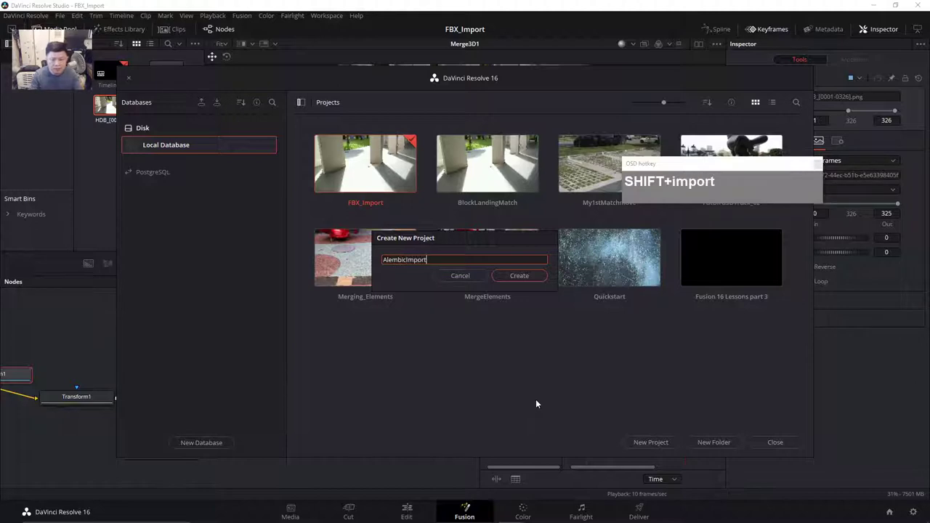
click(516, 278)
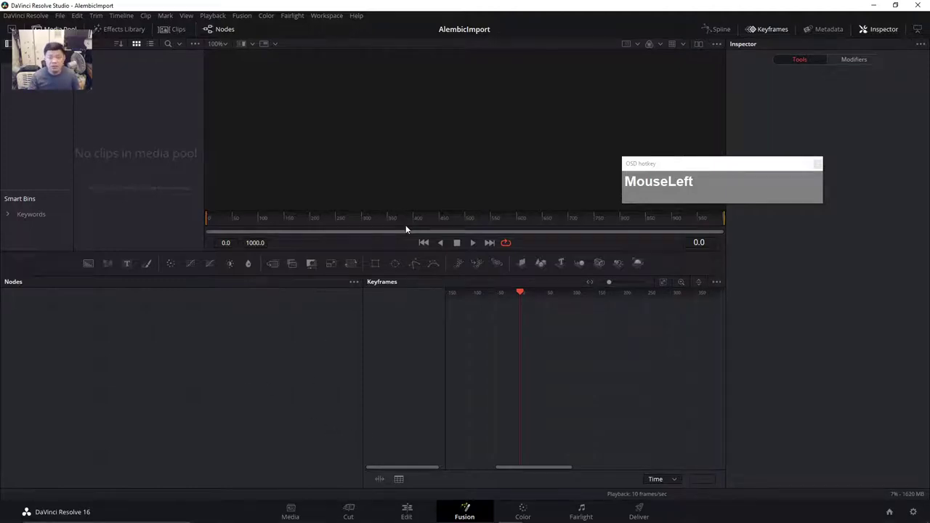
- Go to the desktop and check the frame rate in the detailed file properties of VID_20200625_103418.mp4
drag(736, 159, 803, 124)
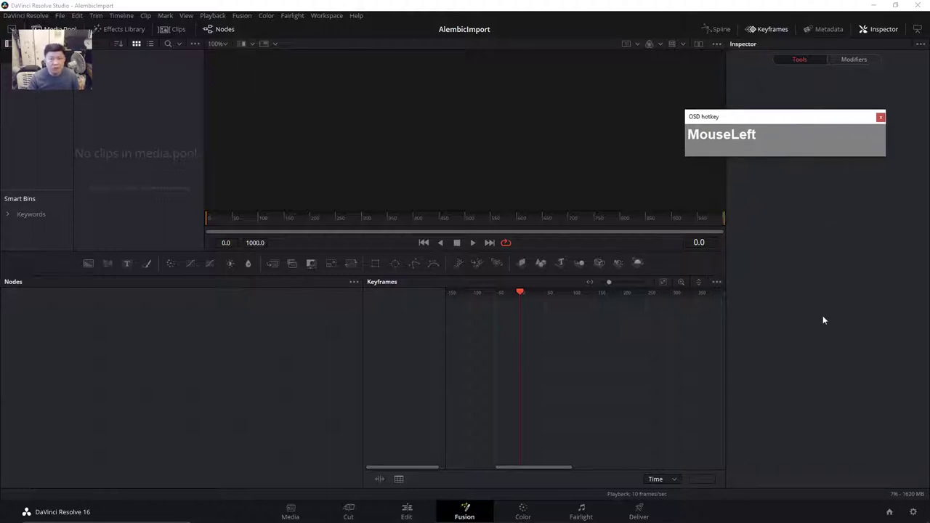
mouse_move(546, 488)
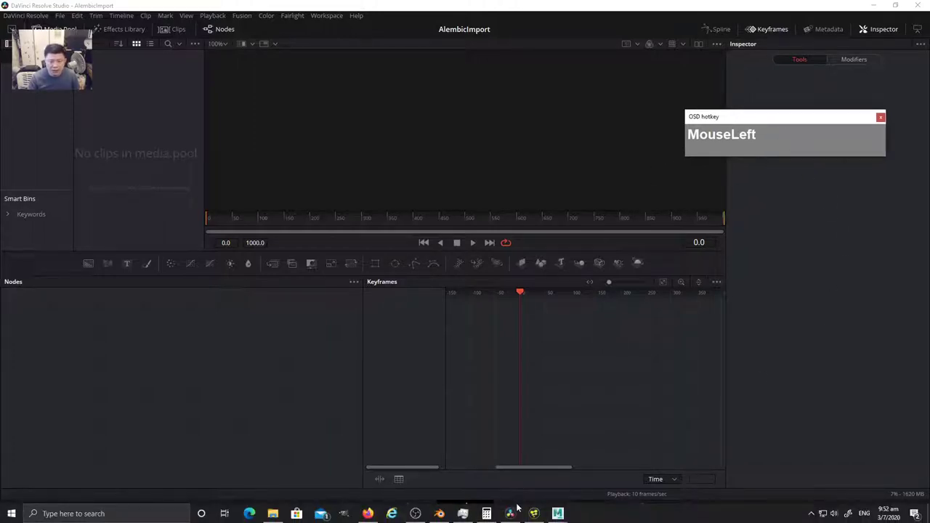
click(873, 5)
click(875, 5)
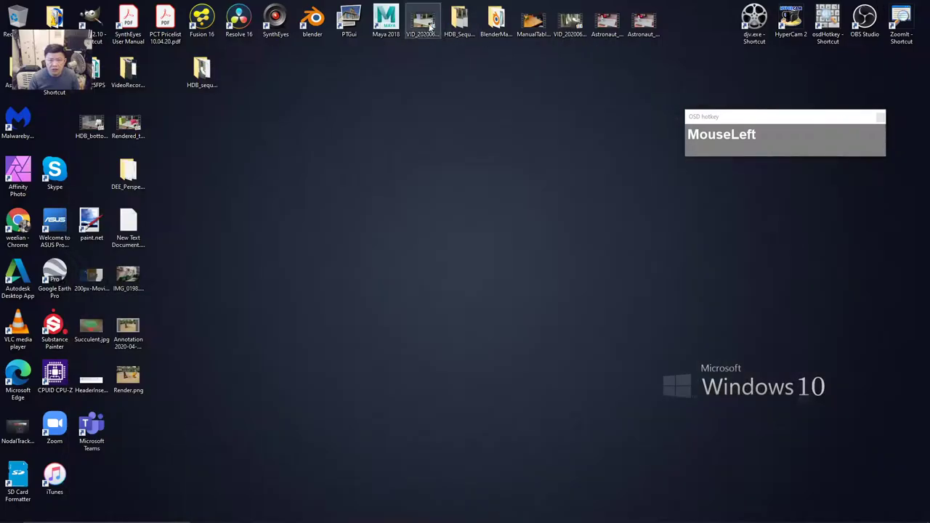
right_click(569, 24)
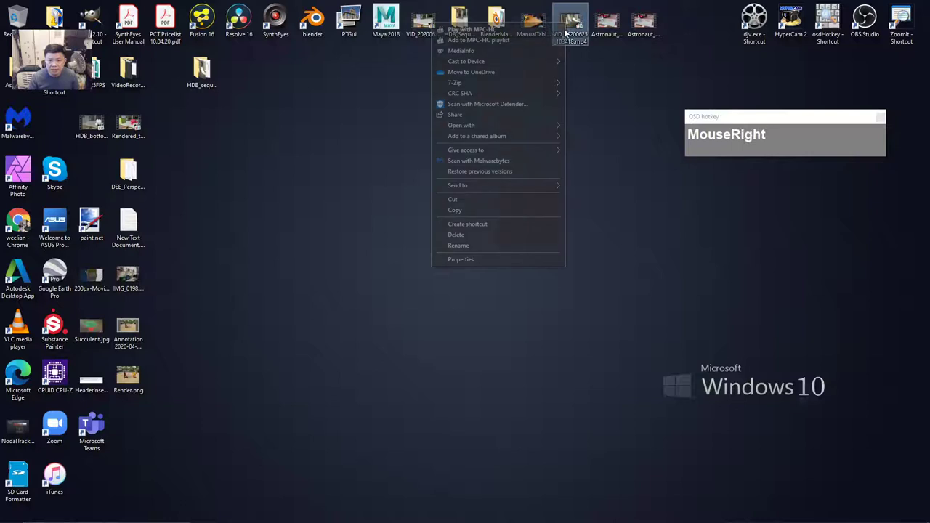
click(504, 261)
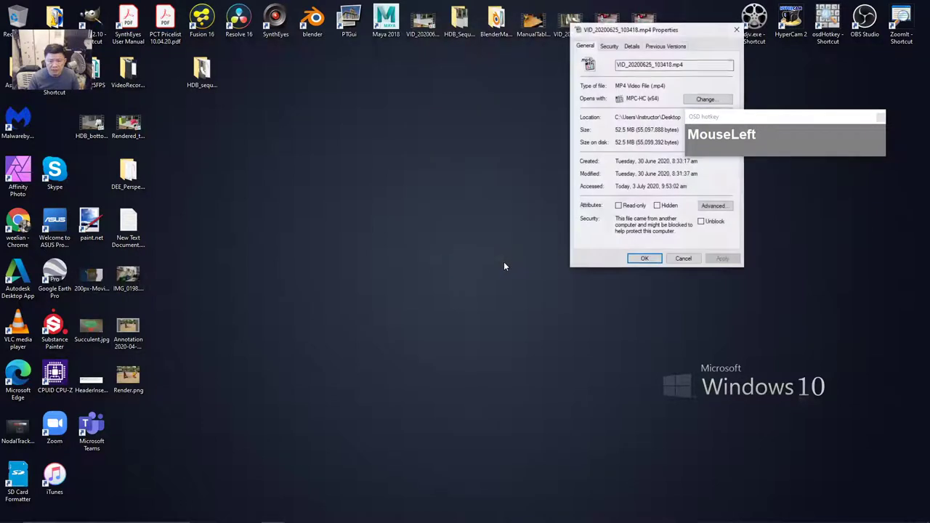
click(632, 46)
drag(678, 32, 527, 50)
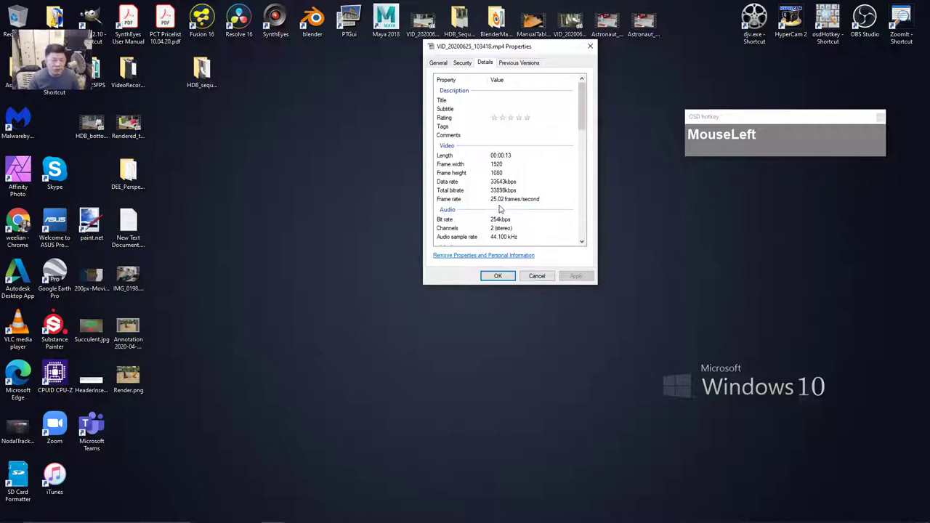
click(585, 48)
- Inspect the frame rate of VID_20200625_103418.mp4 in MediaInfo and return to DaVinci Resolve
right_click(571, 28)
click(466, 56)
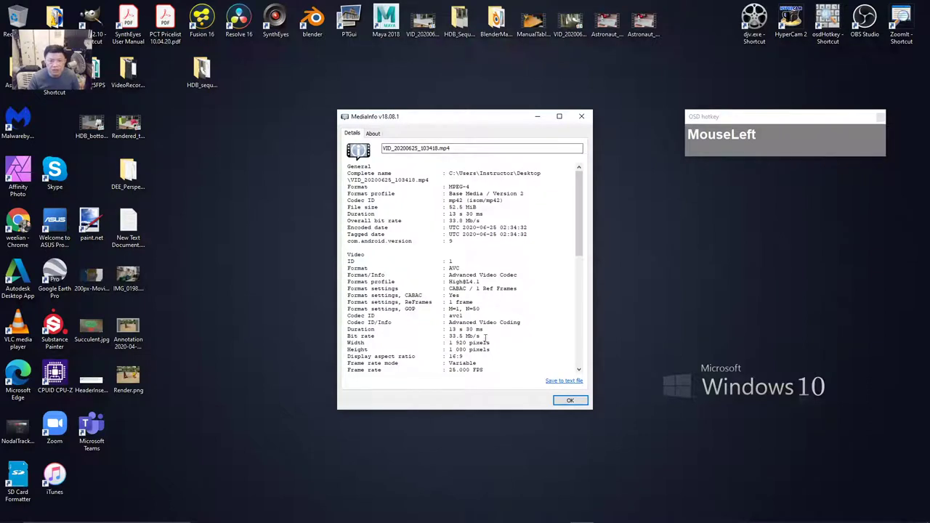
scroll(489, 327, down, 4)
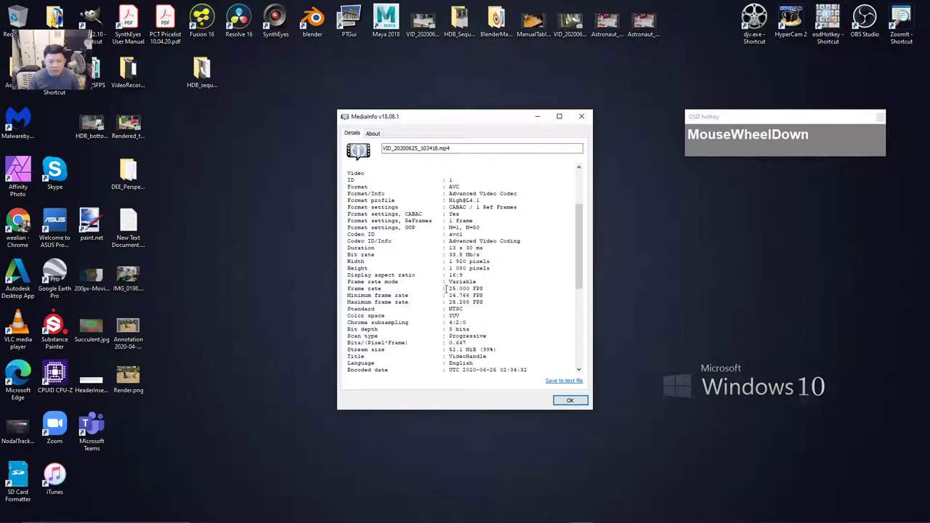
drag(448, 288, 472, 289)
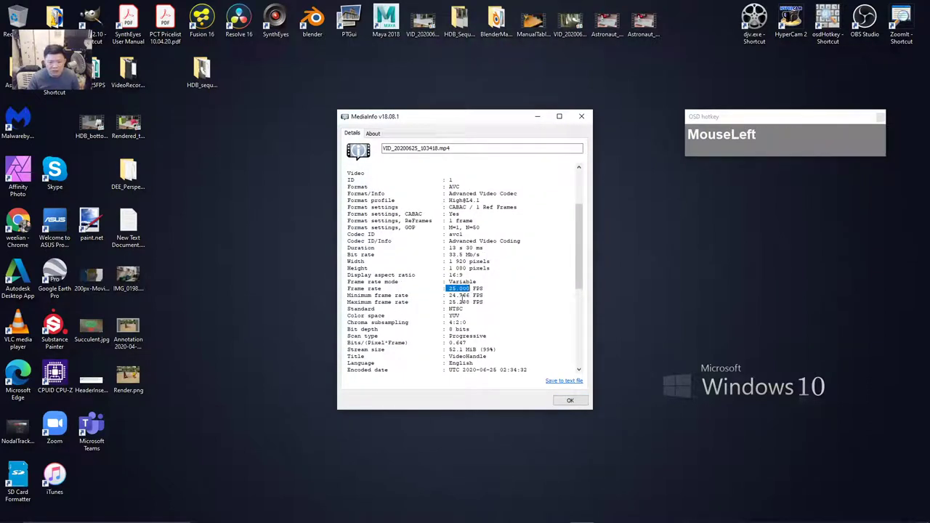
scroll(464, 309, down, 5)
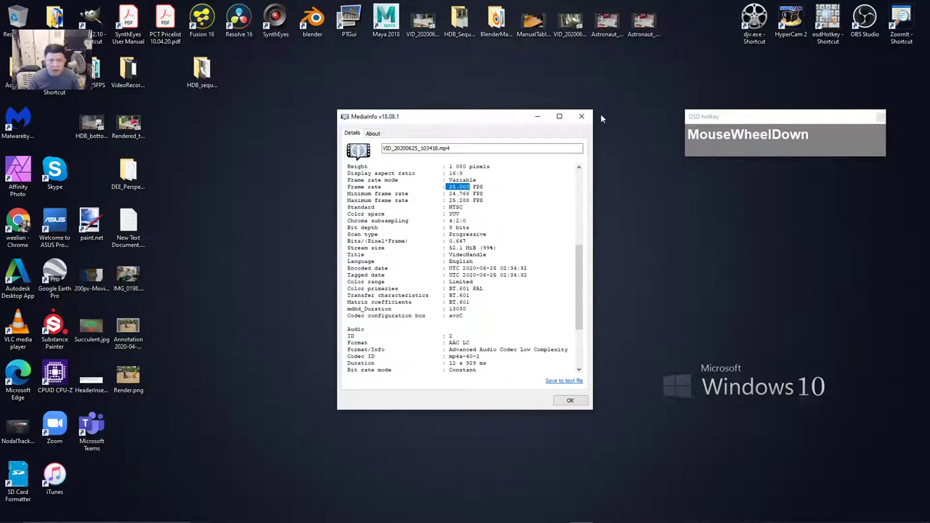
scroll(473, 264, up, 3)
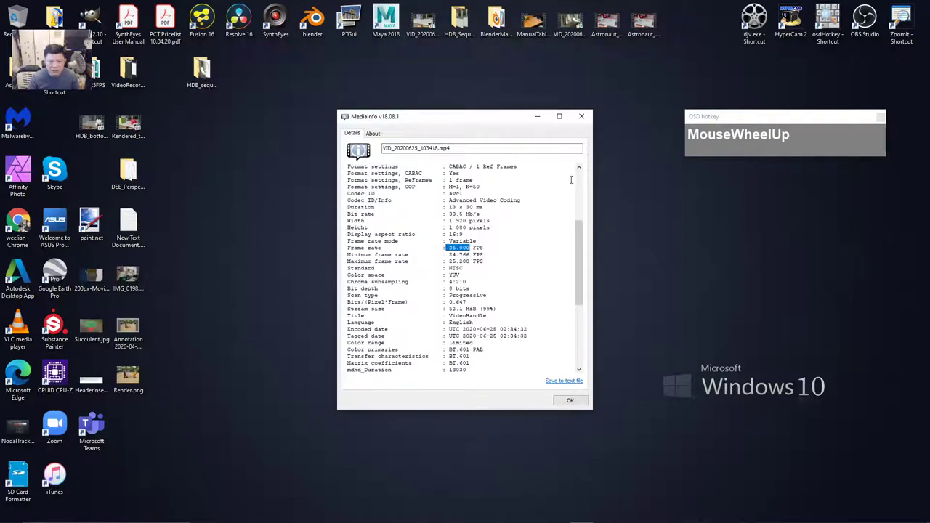
click(581, 116)
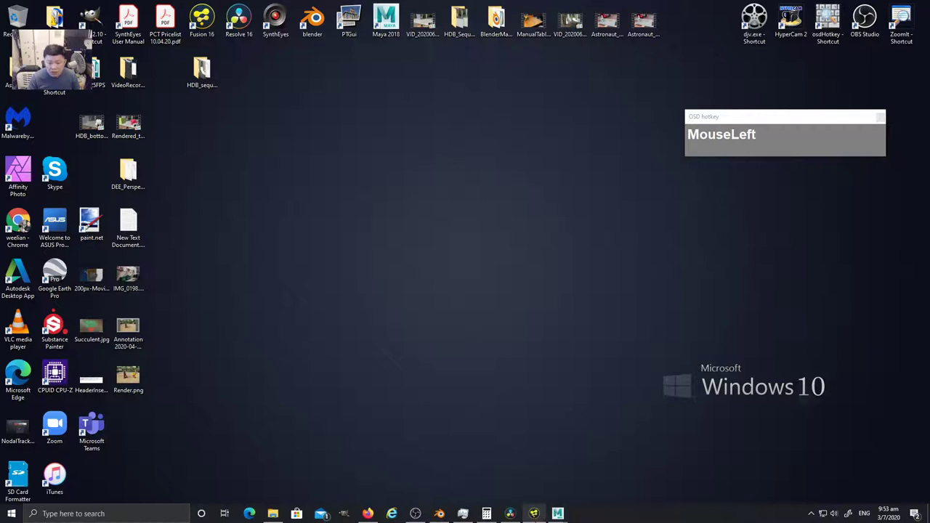
click(510, 513)
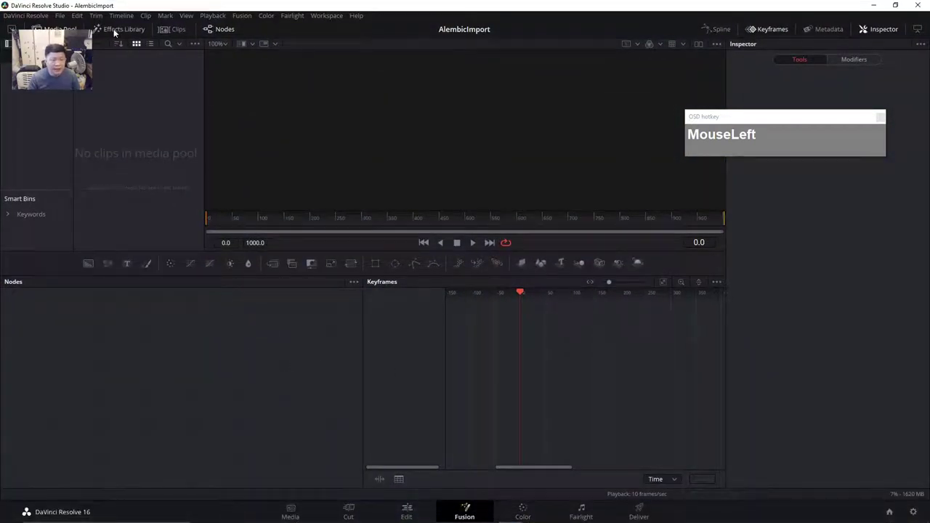
click(62, 16)
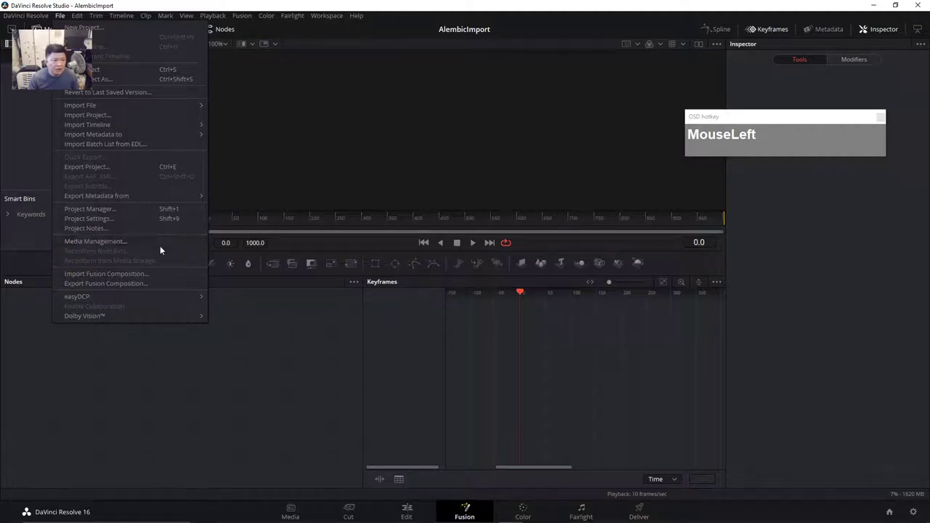
click(32, 159)
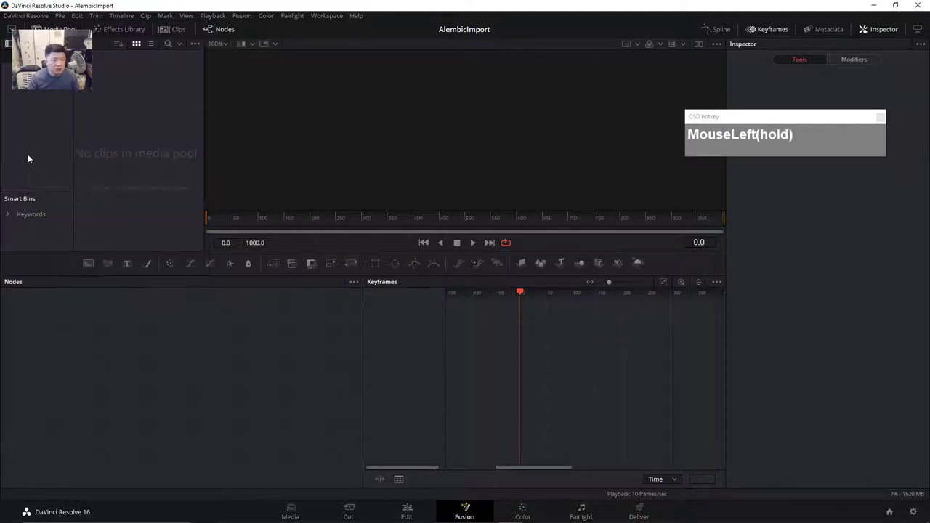
click(39, 17)
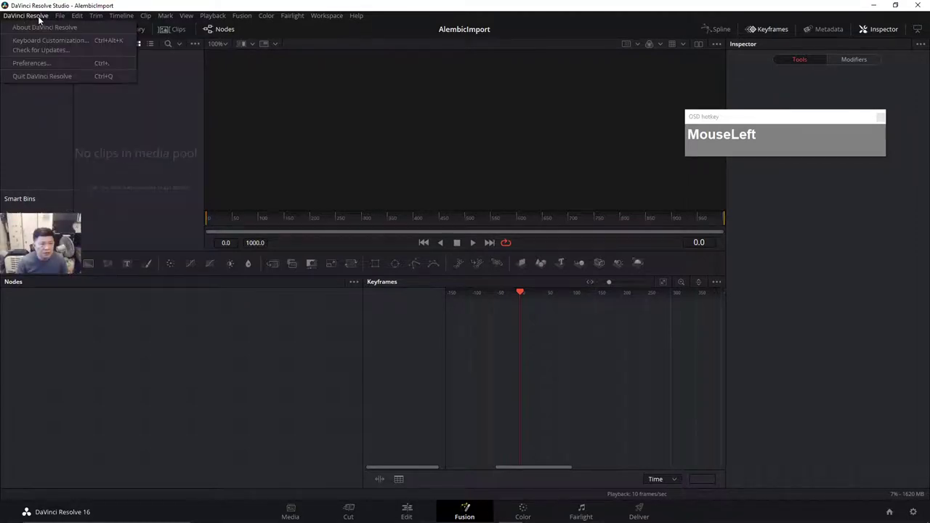
click(25, 63)
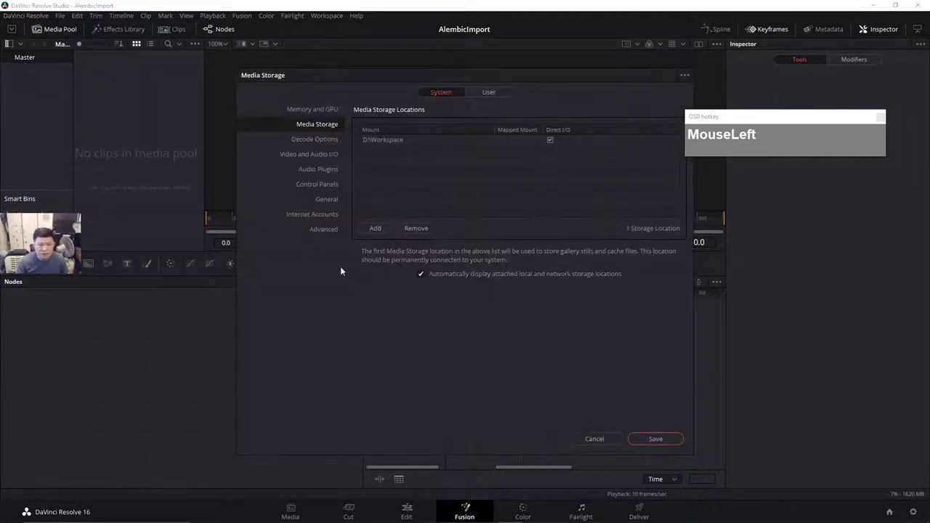
click(608, 441)
- Set the project's timeline and playback frame rates to 25 frames per second, save, and reopen the project settings to check them
click(60, 15)
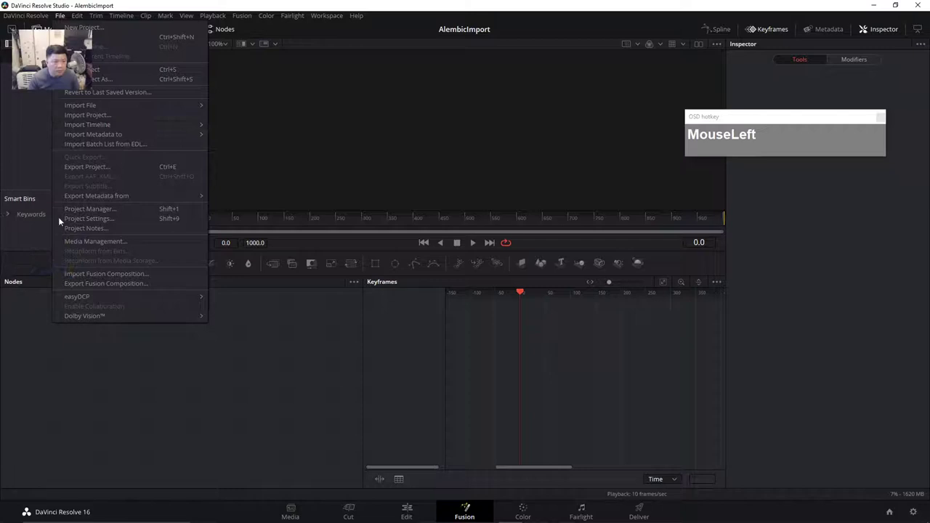
click(84, 219)
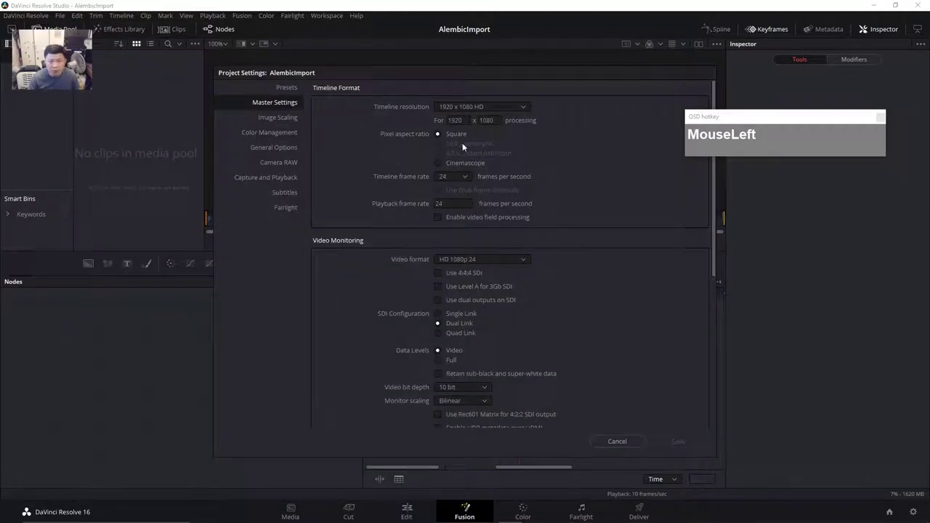
click(465, 176)
click(446, 232)
click(454, 204)
text(5)
click(607, 214)
click(678, 442)
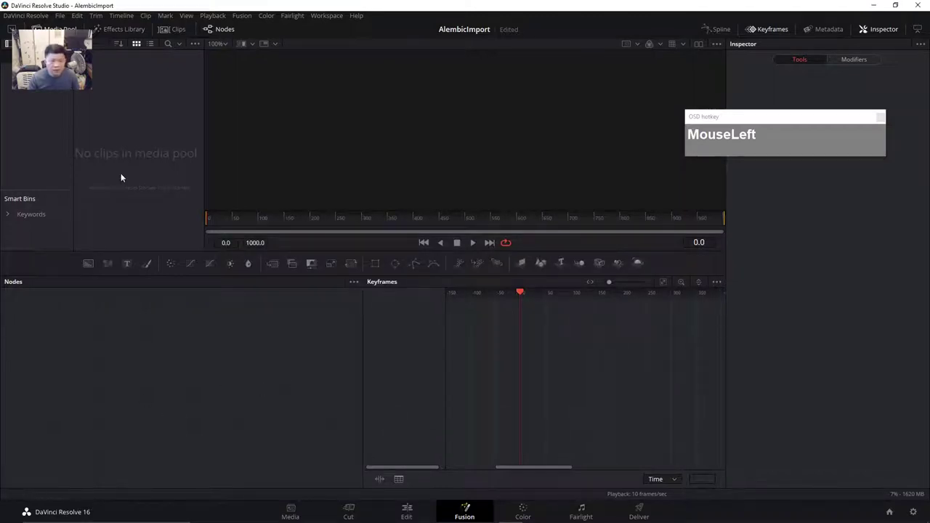
click(59, 15)
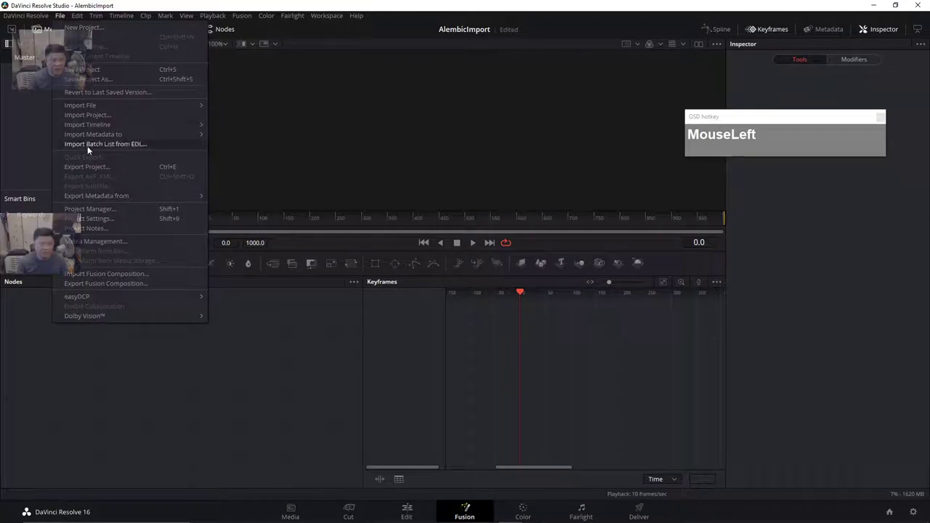
click(102, 218)
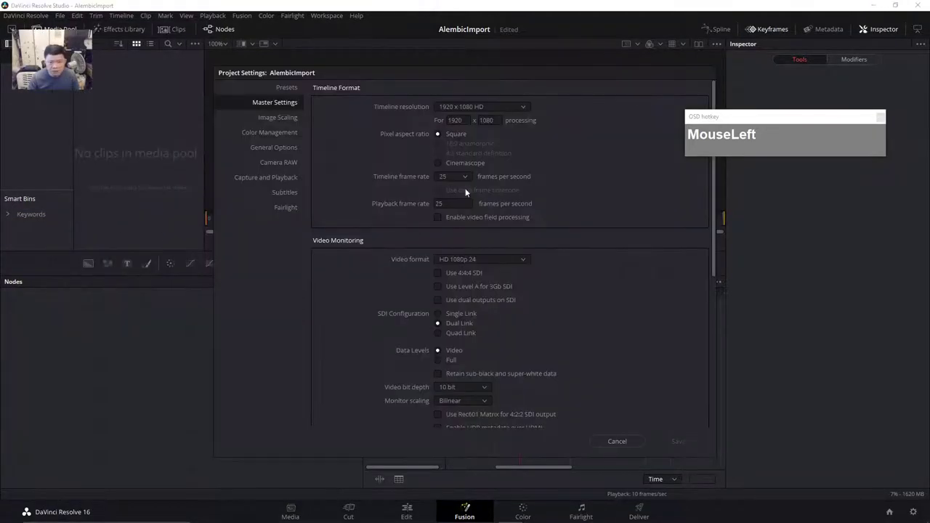
- Close the project settings, review the custom format, monitor and output settings for a new timeline, and create it empty on the Edit page
click(617, 441)
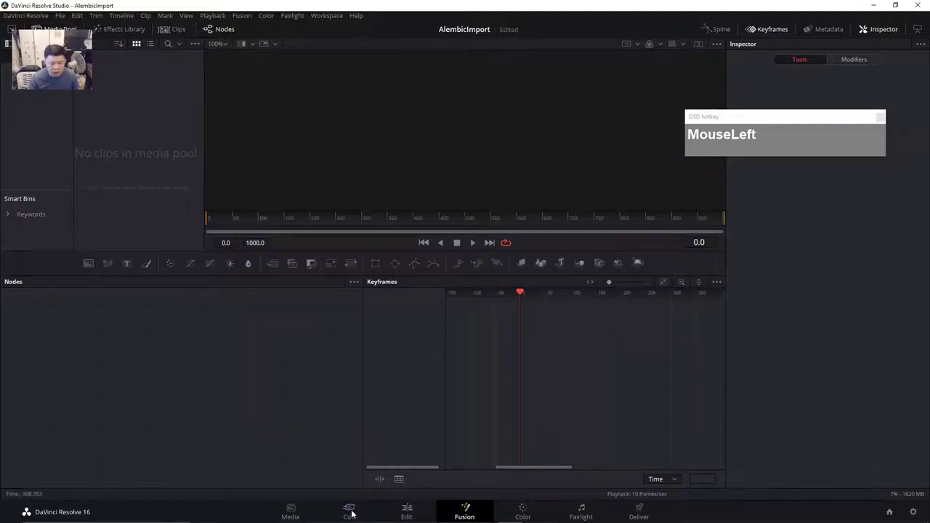
click(291, 511)
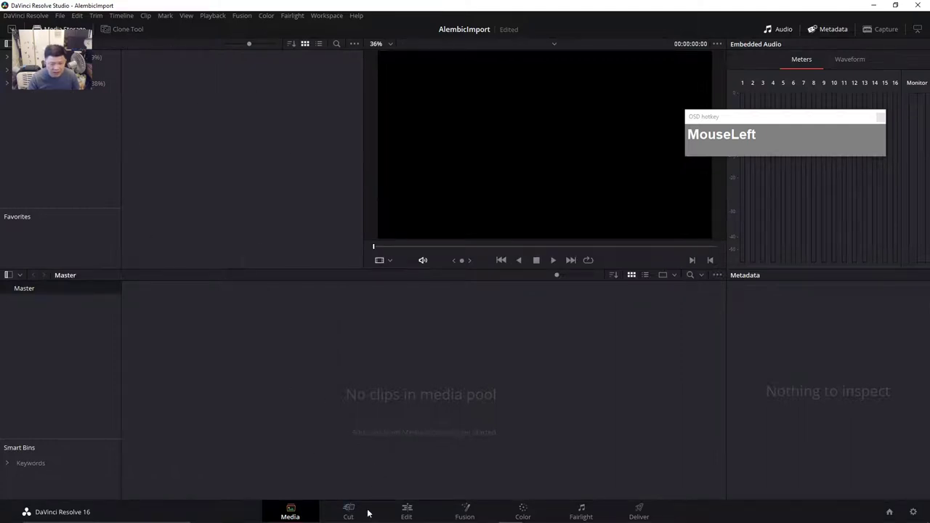
click(406, 513)
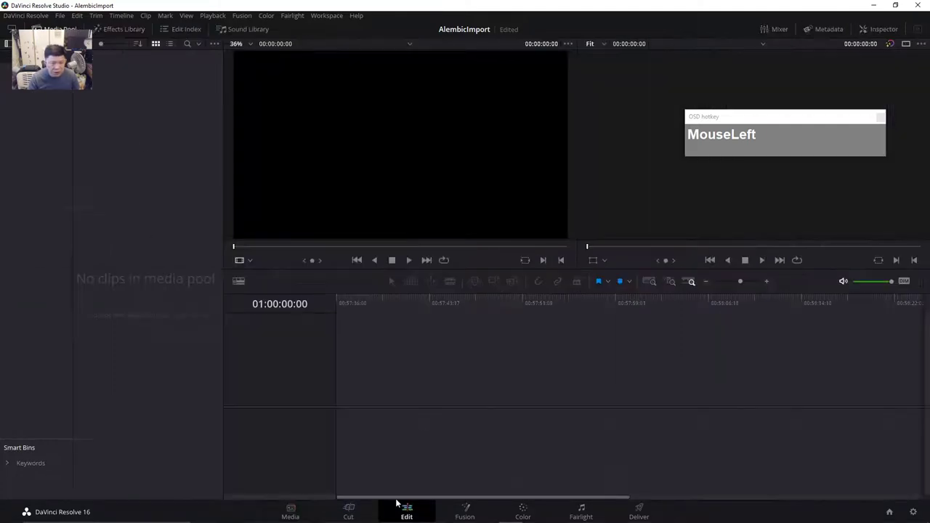
right_click(115, 99)
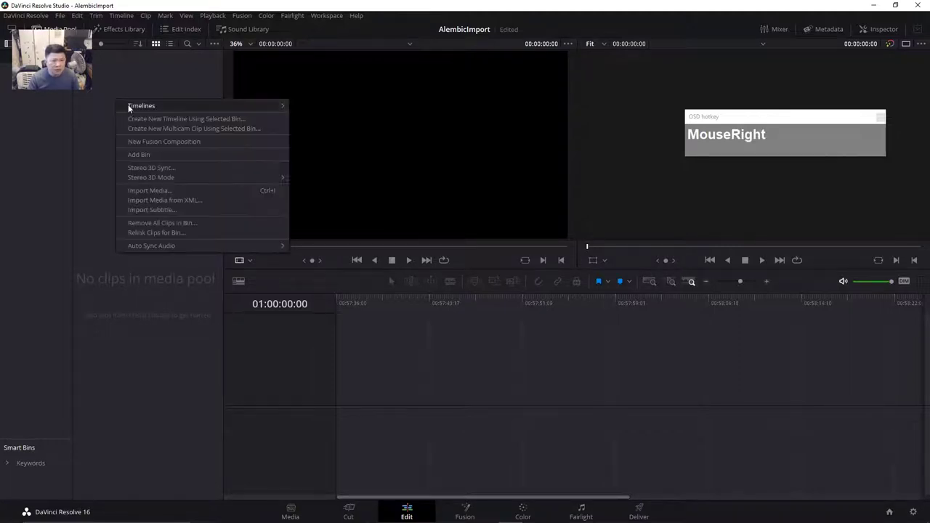
mouse_move(130, 105)
click(340, 108)
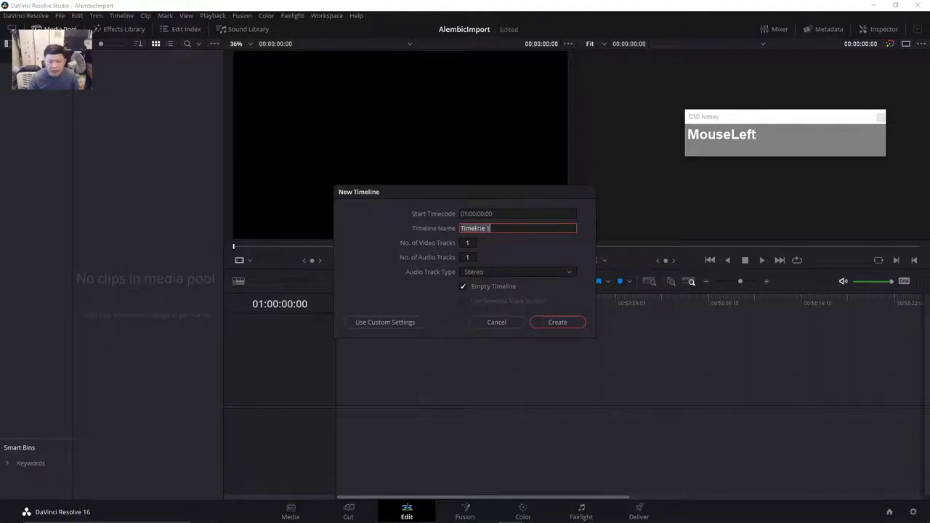
click(399, 324)
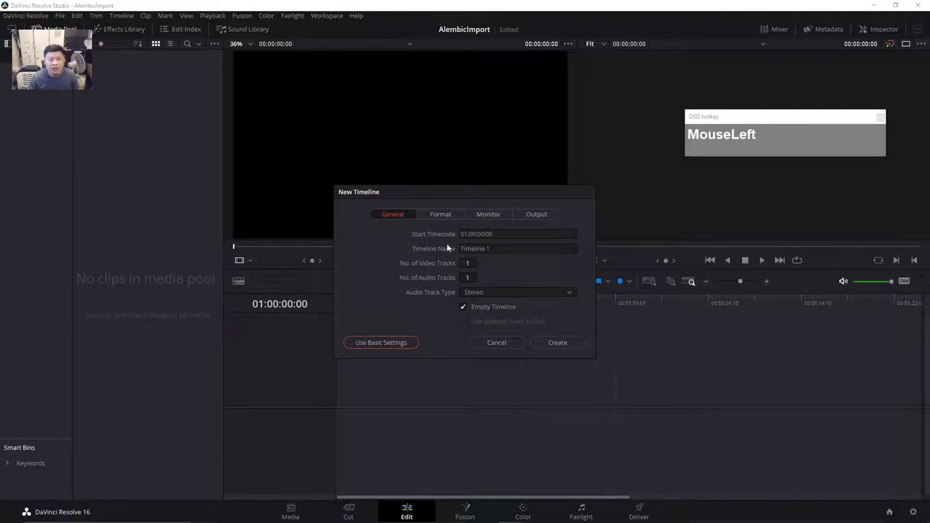
click(440, 215)
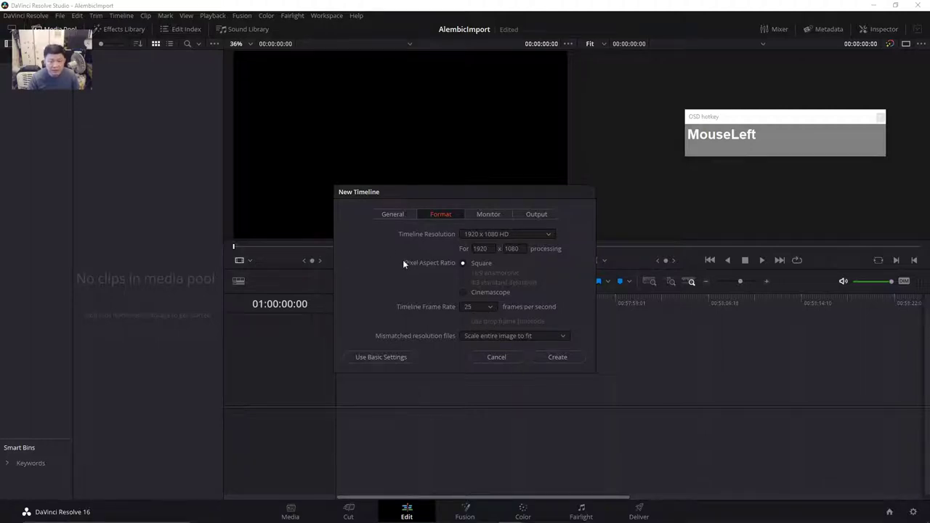
click(489, 215)
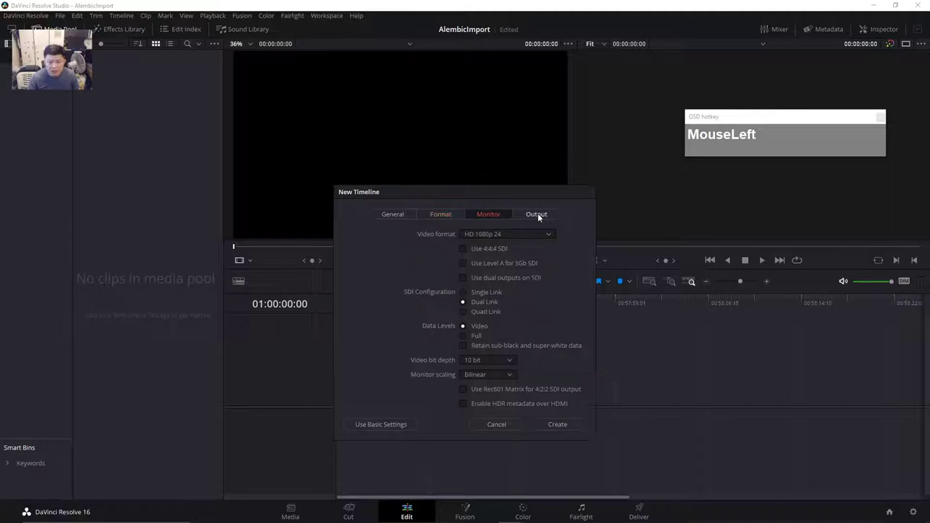
click(536, 215)
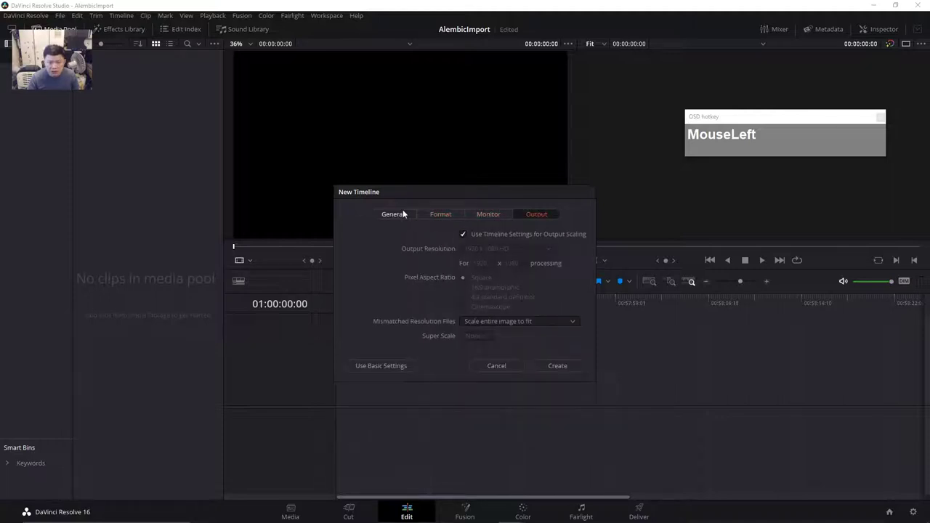
click(411, 214)
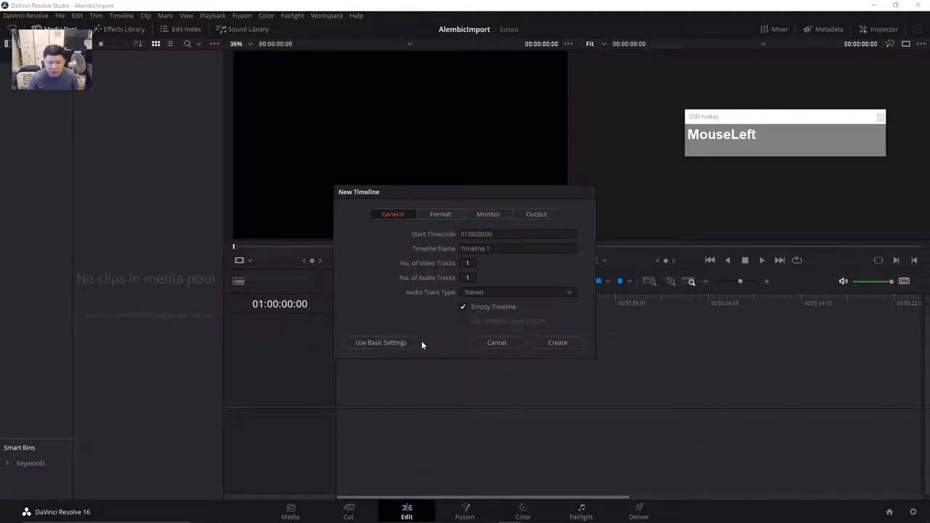
click(569, 343)
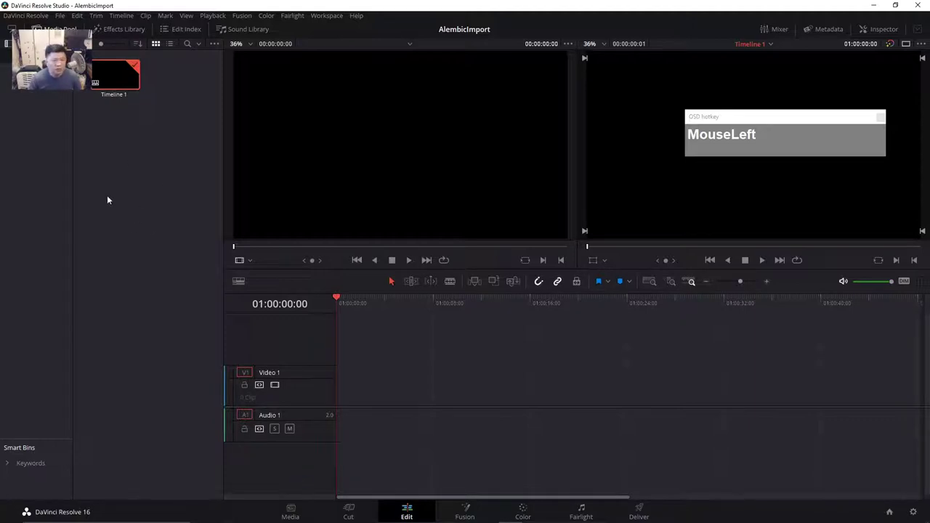
- Create a new Fusion composition clip in the media pool with a duration of 00:00:14:00
right_click(112, 137)
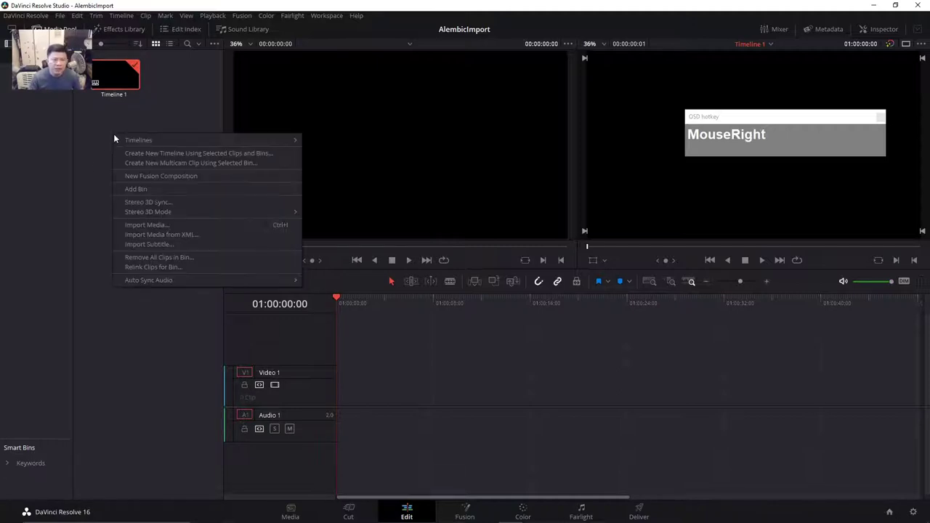
click(128, 177)
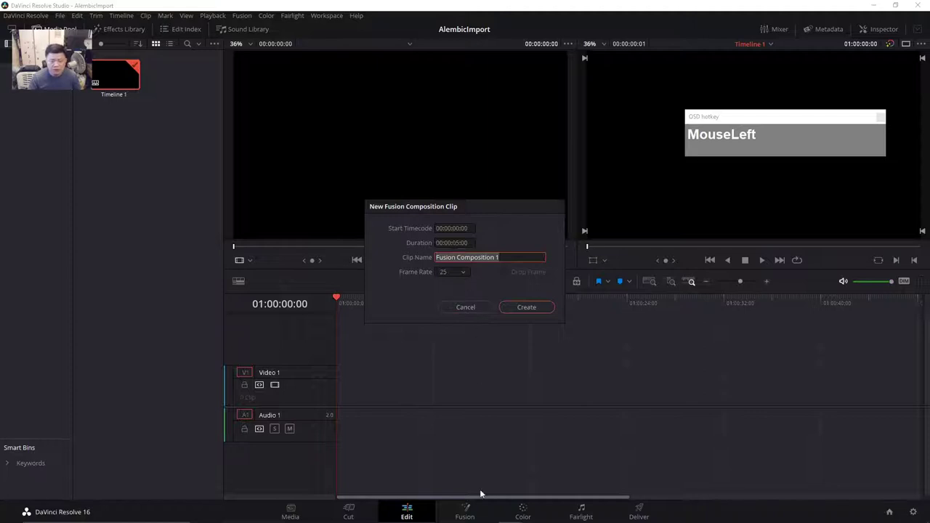
mouse_move(491, 518)
click(451, 242)
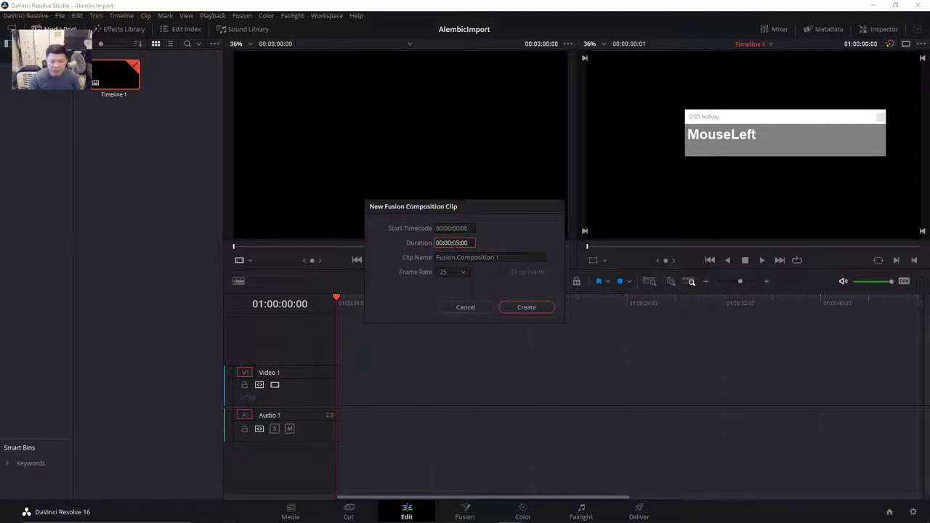
drag(451, 242, 460, 243)
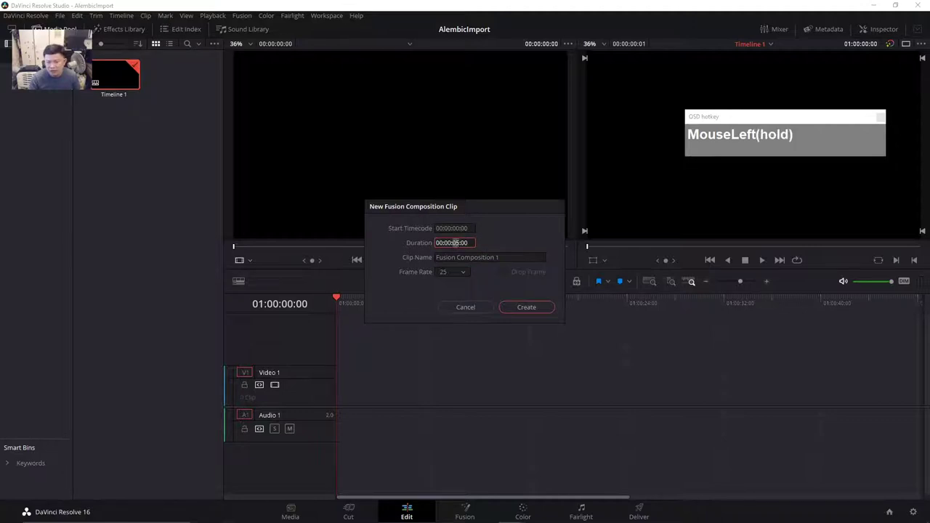
text(14)
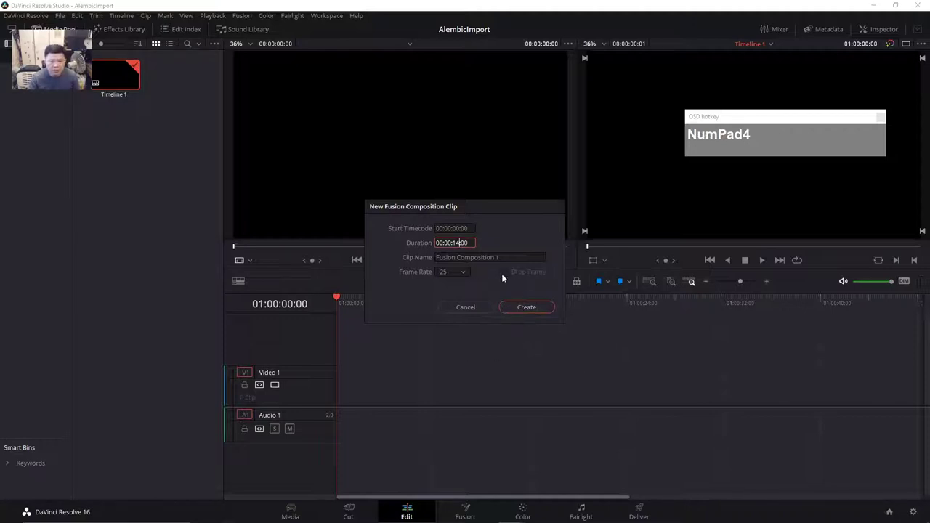
click(529, 307)
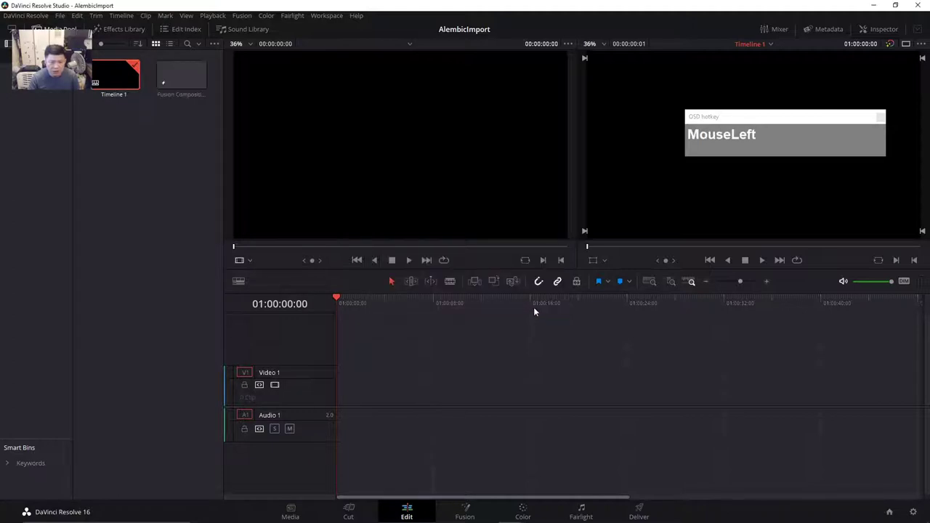
- Place the Fusion composition at the start of Video 1, park the playhead at 01:00:04:20 within it, and open it in Fusion
drag(173, 81, 341, 393)
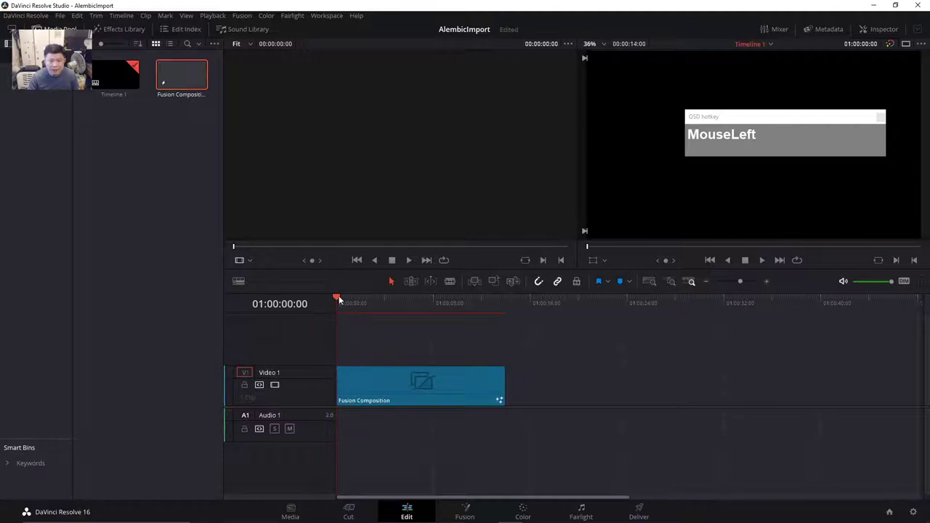
drag(337, 296, 402, 298)
click(394, 299)
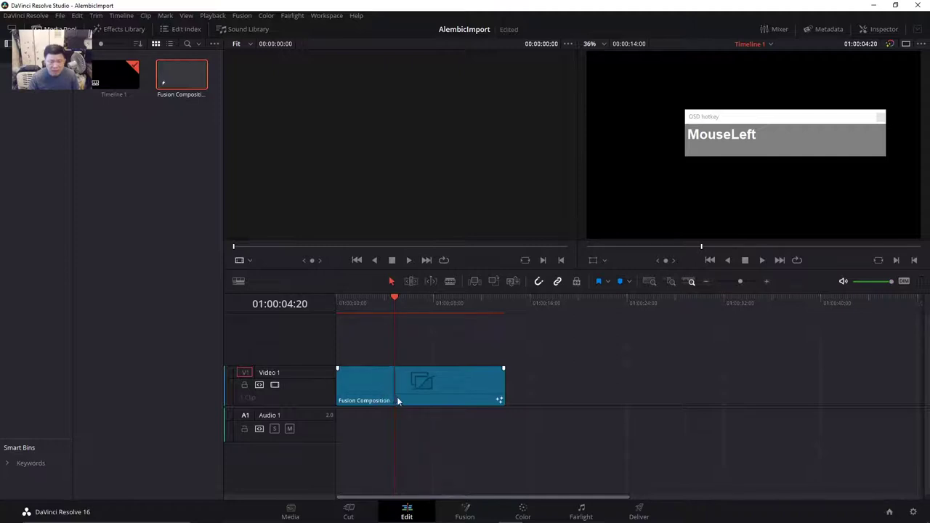
click(465, 512)
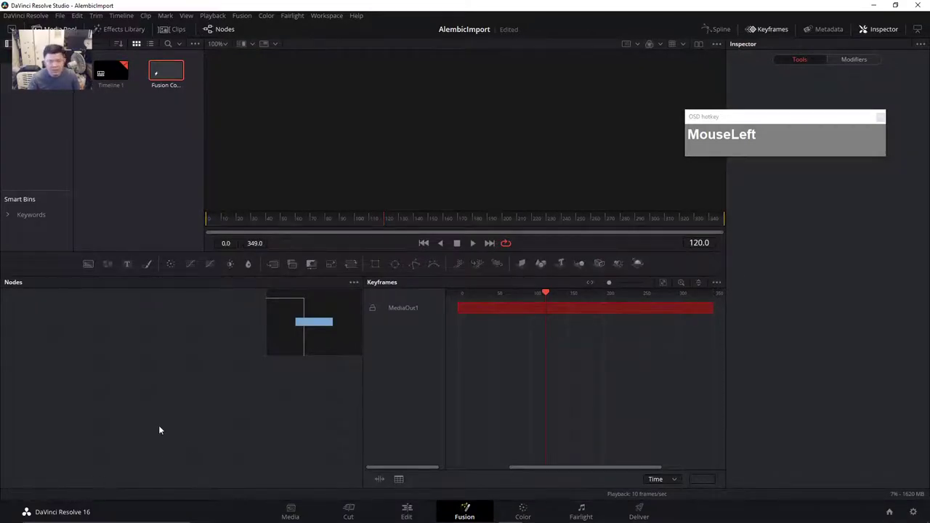
- Hide the keyframe editor and move the MediaOut1 node to the right side of the node graph
drag(808, 116, 852, 234)
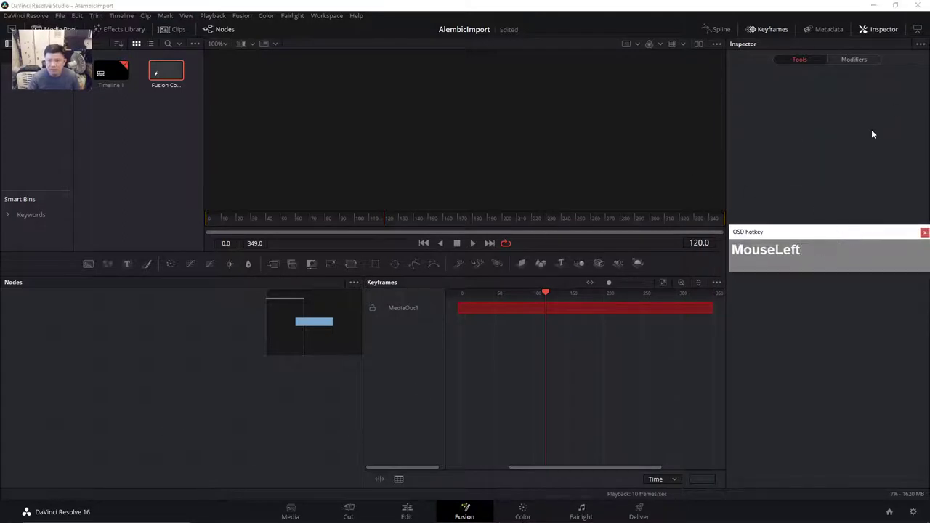
click(769, 29)
drag(819, 239, 819, 363)
drag(403, 336, 544, 362)
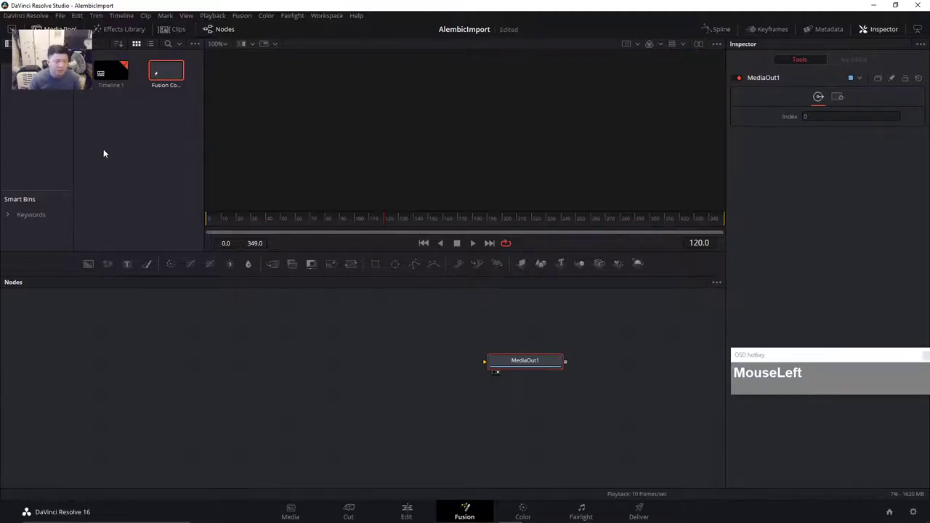
- Import the image sequence HDB_0001.png to HDB_0326.png from the HDB_sequence folder into the media pool
right_click(107, 131)
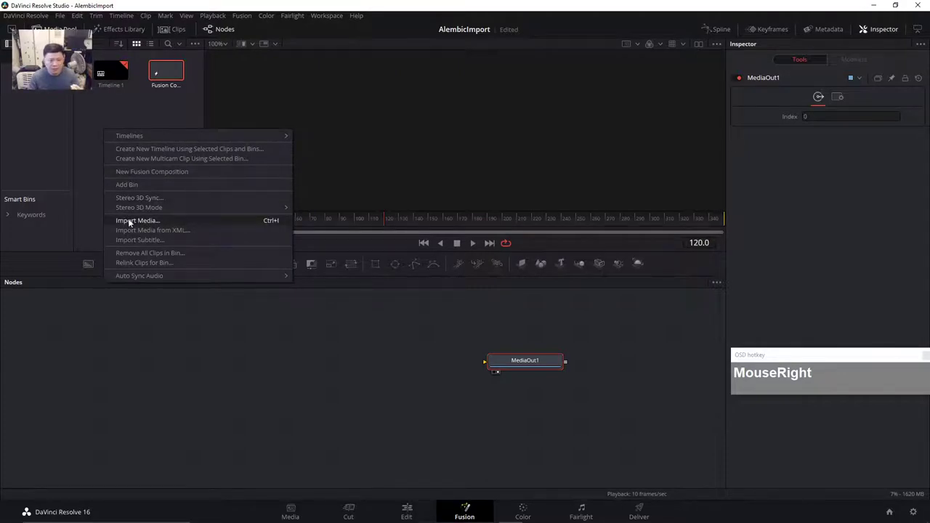
drag(123, 221, 96, 143)
right_click(97, 144)
click(122, 238)
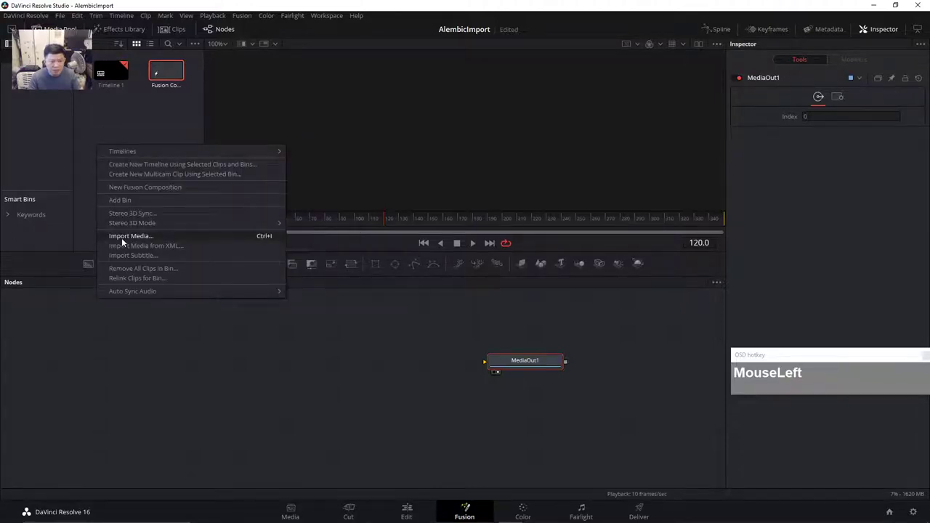
click(216, 102)
drag(644, 78, 661, 67)
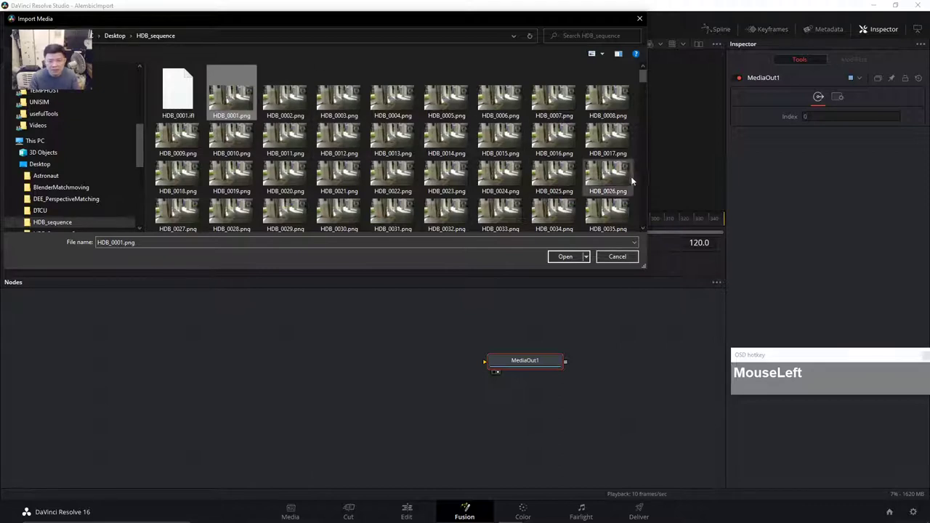
drag(642, 80, 643, 218)
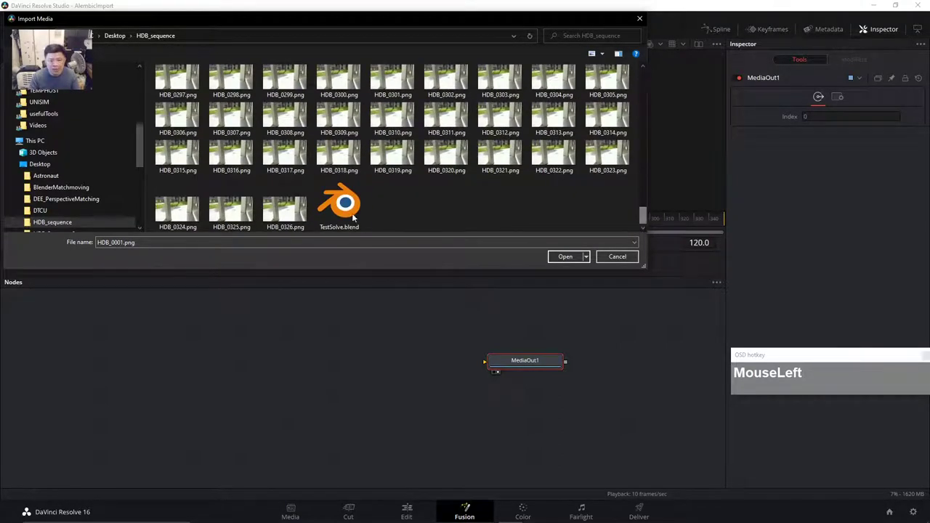
shift+click(287, 212)
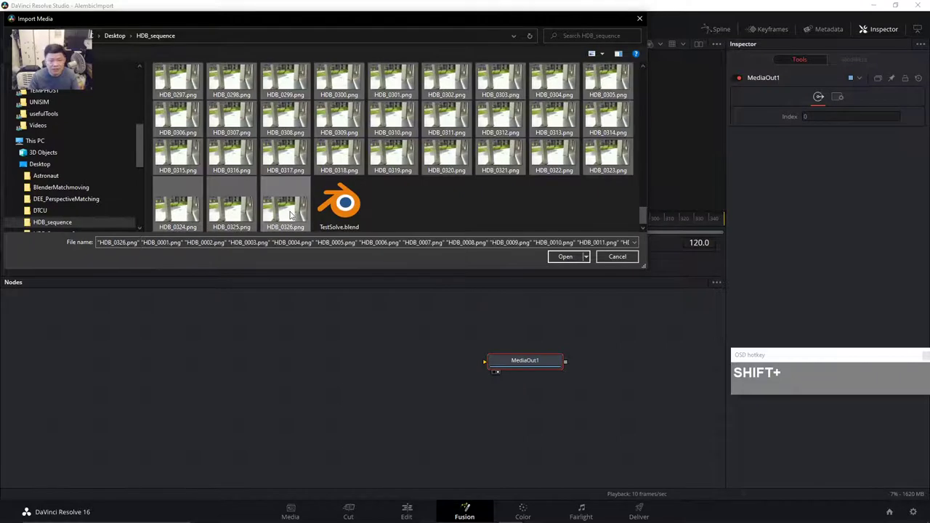
click(559, 257)
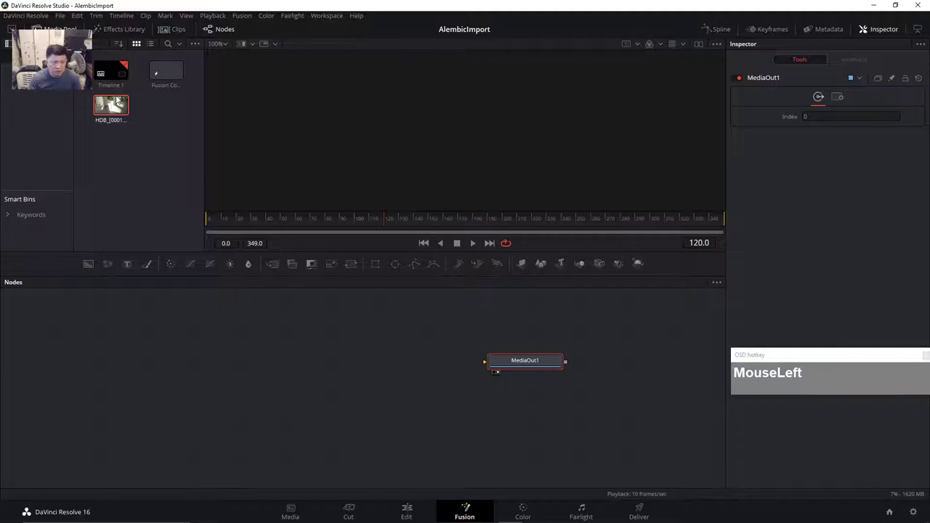
- Add the HDB image sequence to the node graph and rename its node ImageSeq
drag(107, 111, 76, 369)
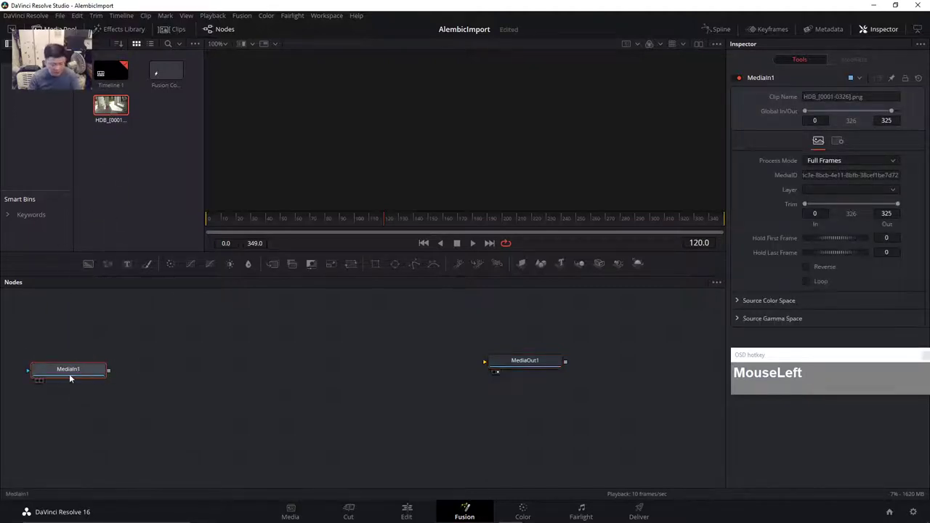
key(F2)
text(I)
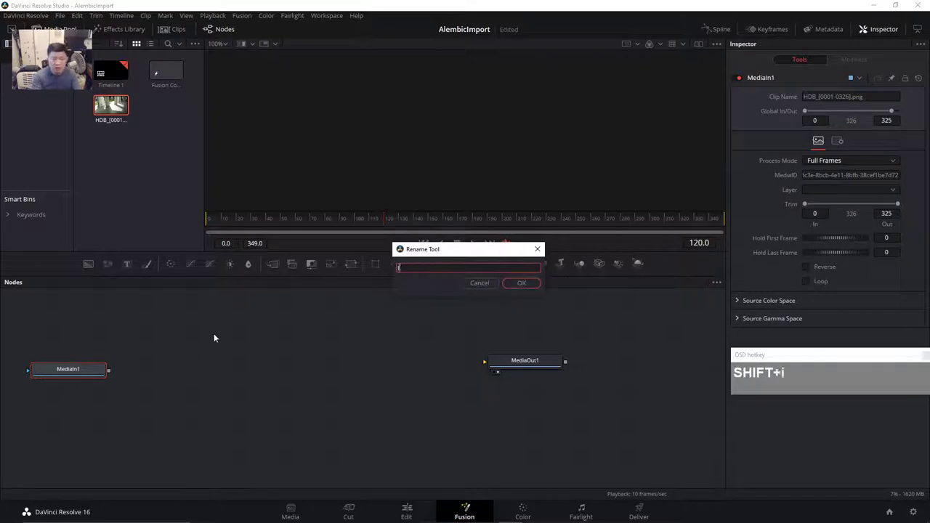
text(mageSeq)
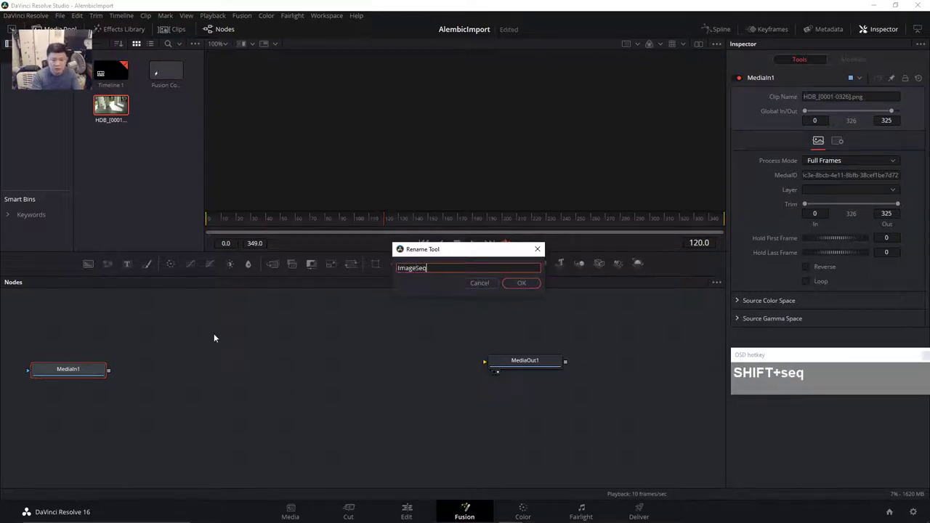
key(Return)
click(248, 340)
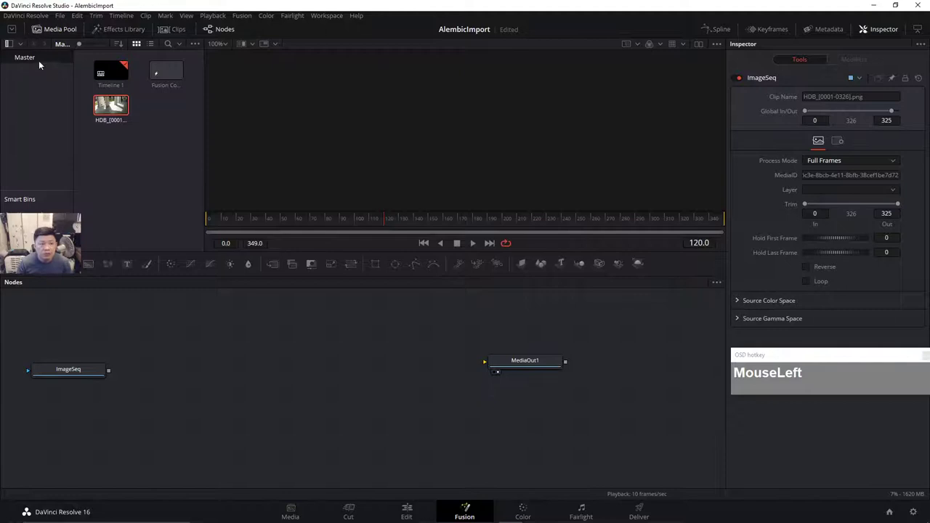
- Import the Alembic scene Blk537_bottomTrack_solved_layout2.abc with its cameras and meshes at a resampling rate of 25 fps
click(243, 17)
click(235, 17)
click(241, 15)
click(240, 15)
click(240, 17)
mouse_move(268, 64)
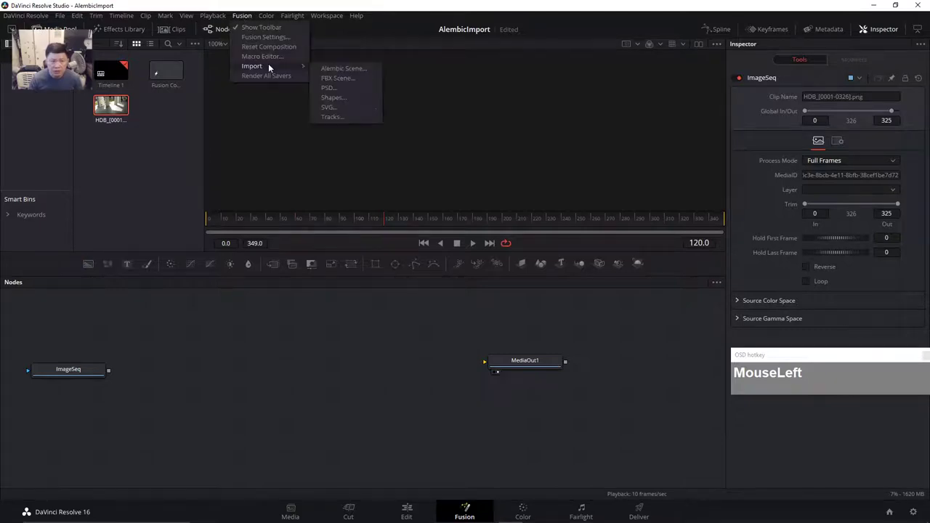
click(344, 69)
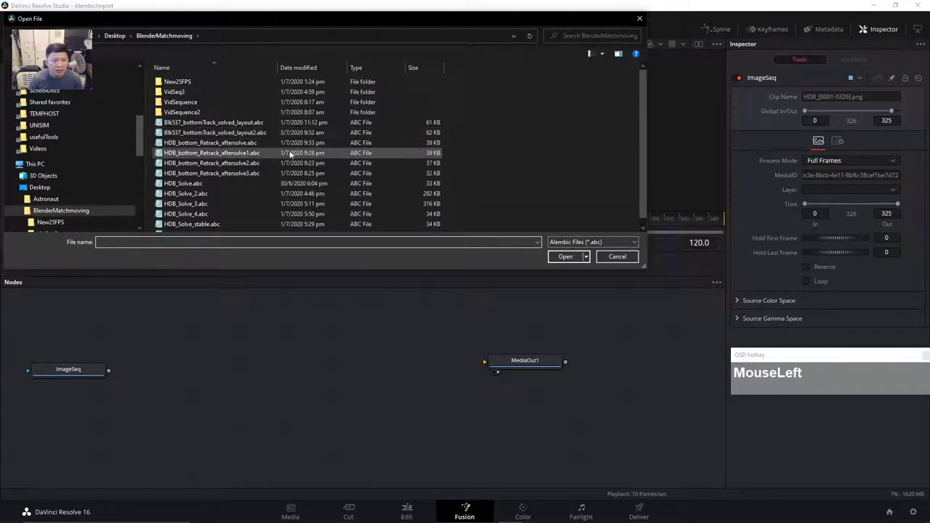
click(189, 136)
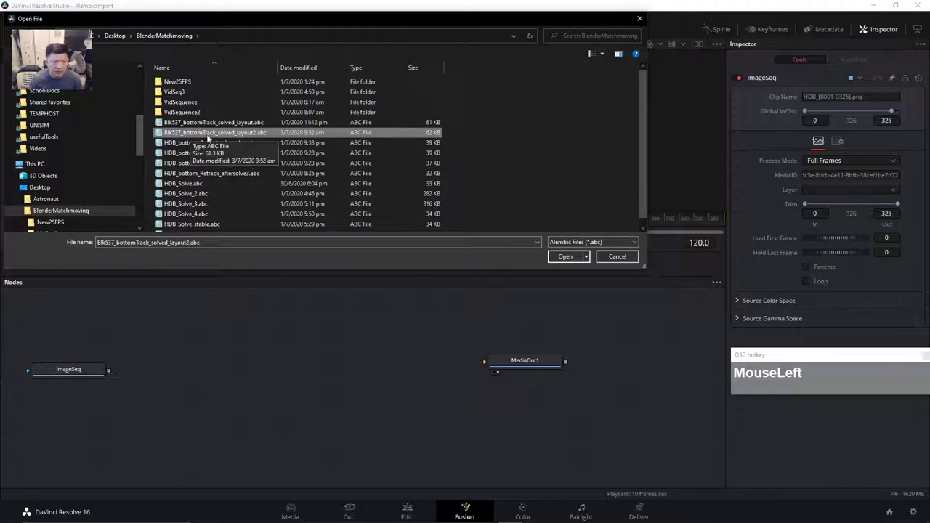
click(569, 259)
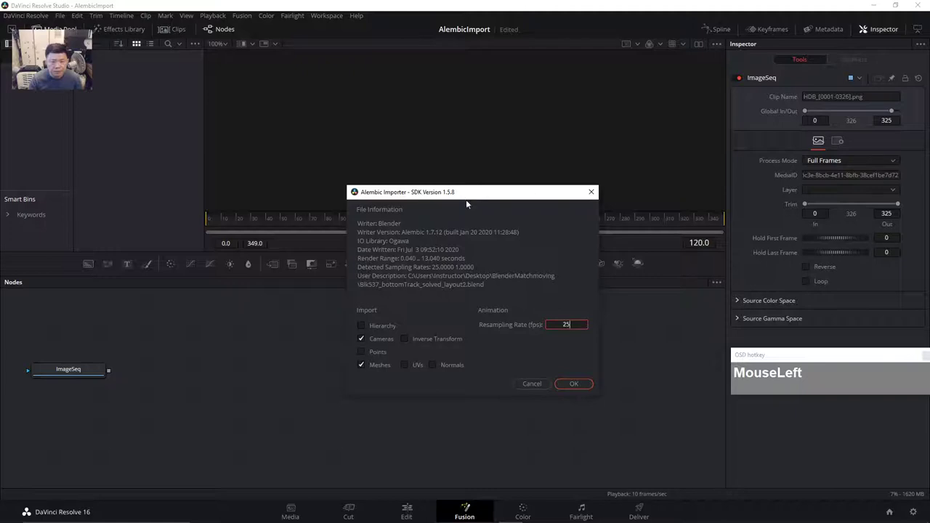
drag(466, 201, 425, 137)
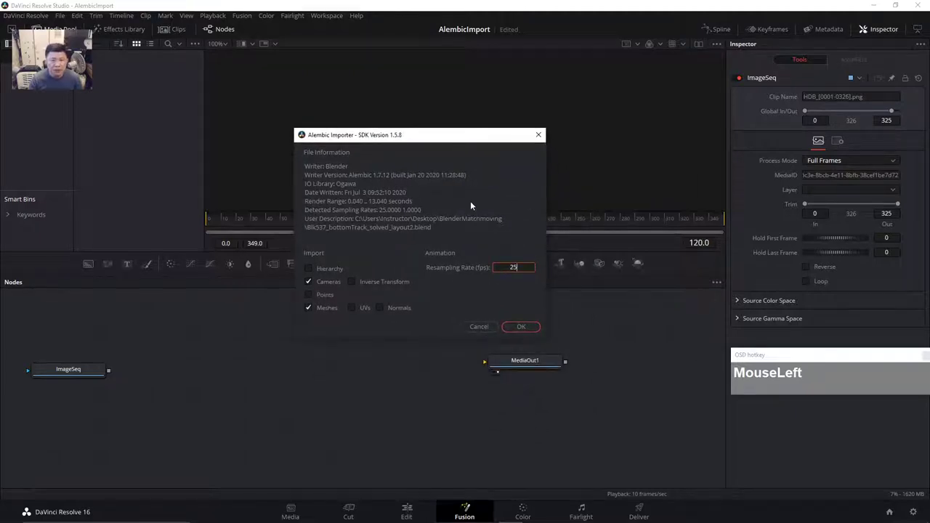
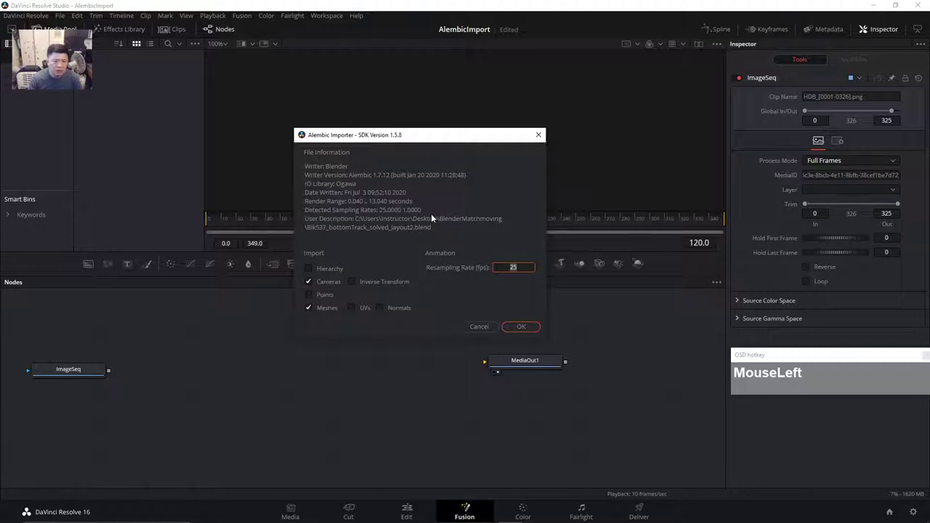
click(521, 326)
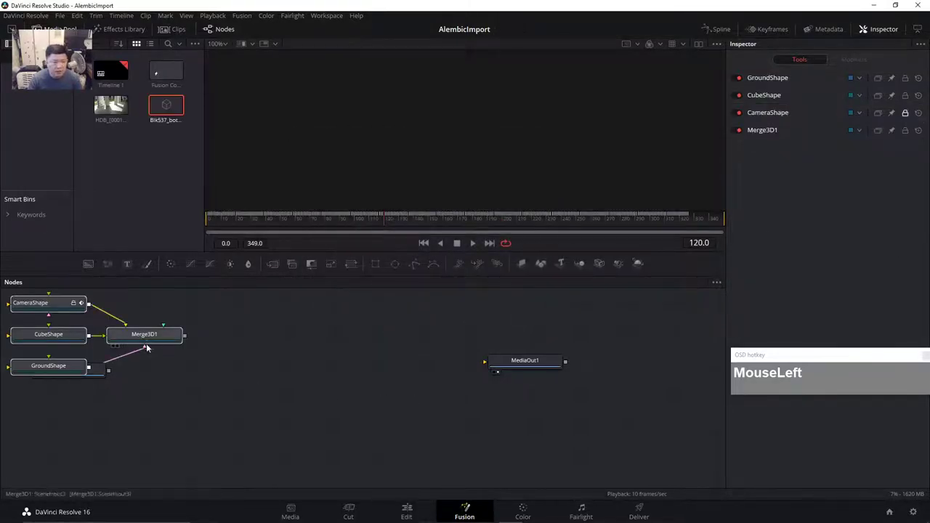
- Arrange the imported CameraShape, CubeShape, GroundShape and Merge3D1 nodes between ImageSeq and MediaOut1 without overlaps
click(343, 385)
middle_click(373, 395)
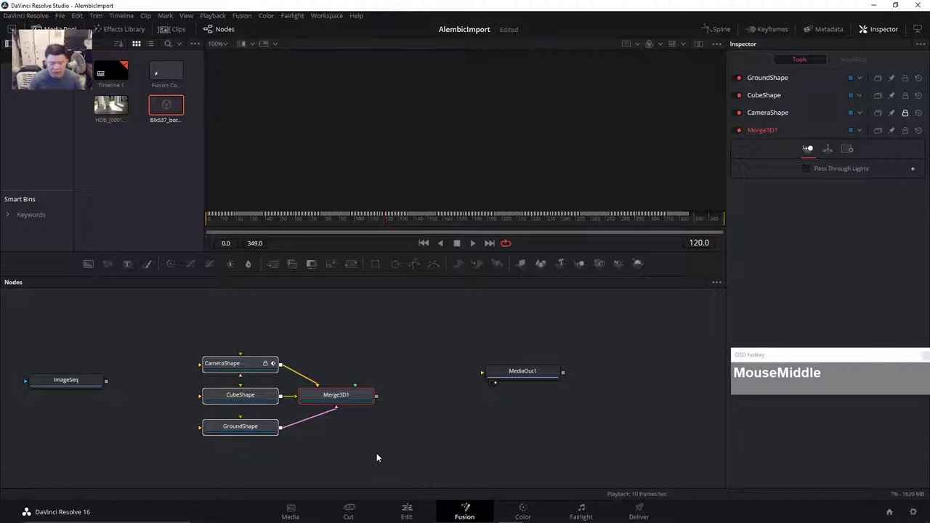
drag(66, 379, 64, 365)
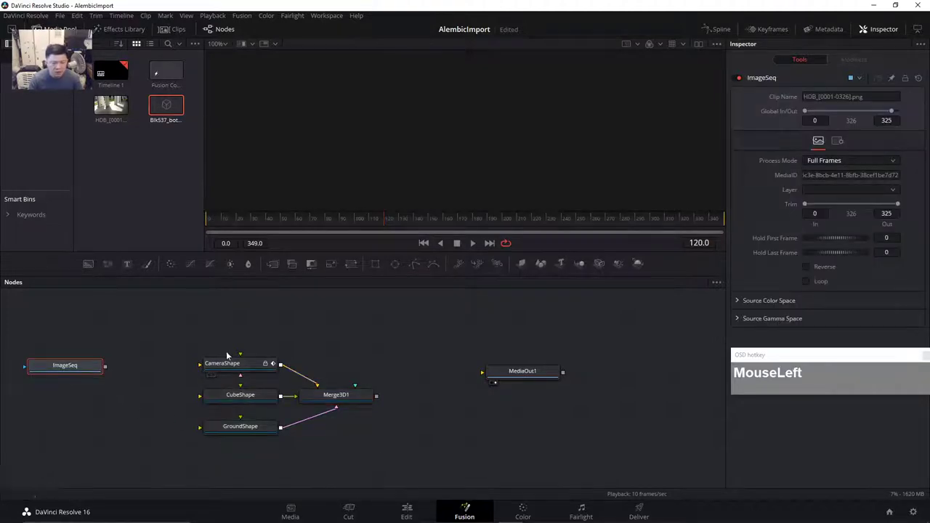
drag(239, 365, 222, 358)
drag(251, 398, 243, 430)
drag(342, 400, 344, 401)
click(698, 43)
click(698, 43)
click(698, 43)
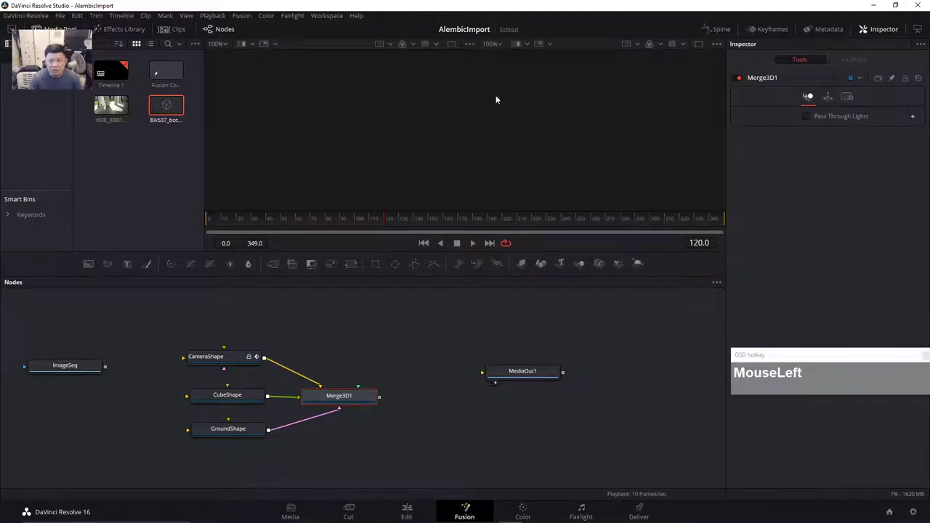
click(700, 45)
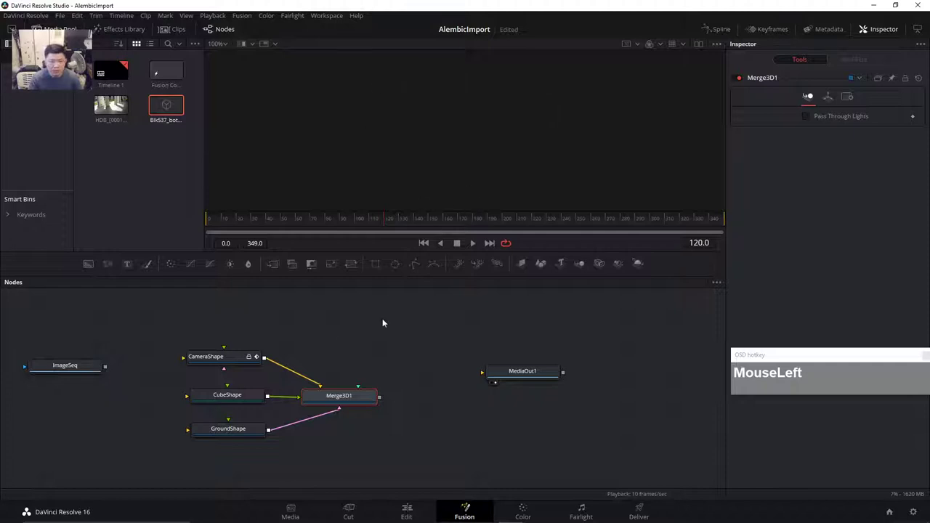
- Display Merge3D1 in the viewer through CameraShape and scrub the early frames to check the camera motion
drag(344, 402, 460, 161)
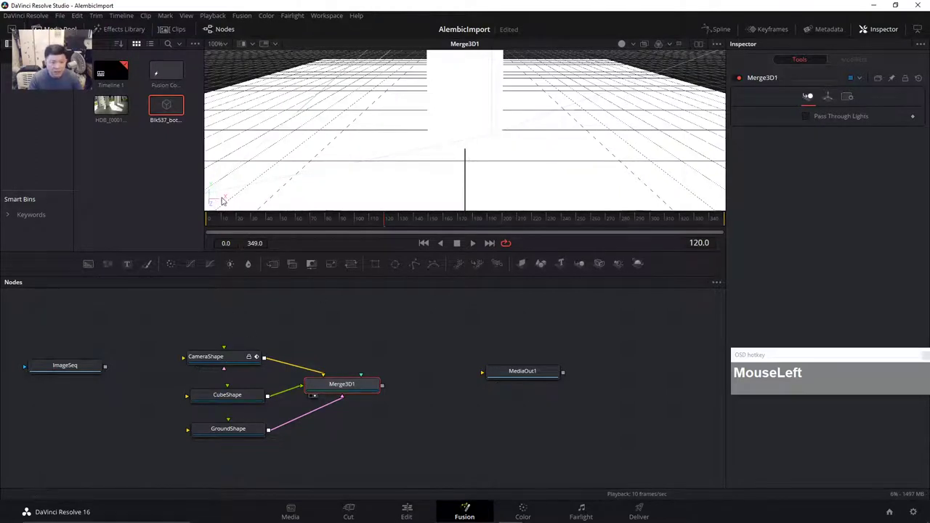
right_click(221, 202)
click(221, 204)
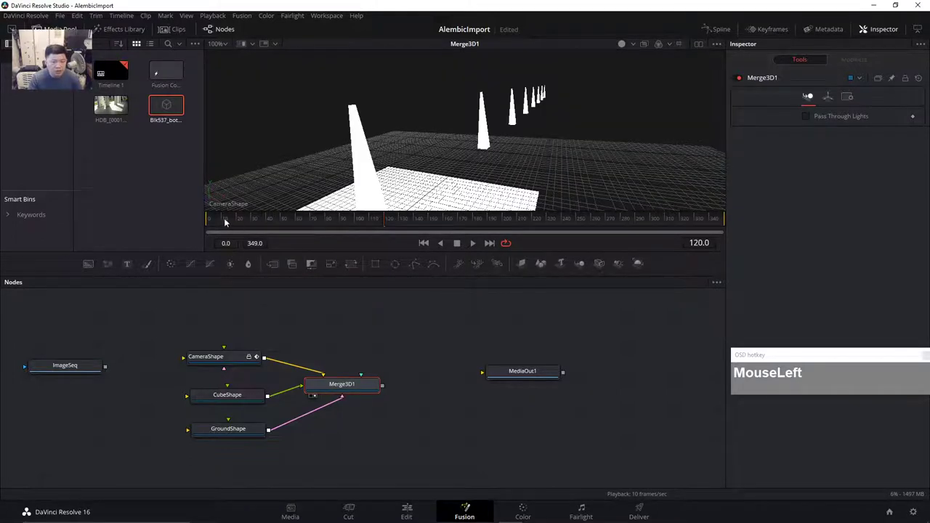
click(225, 221)
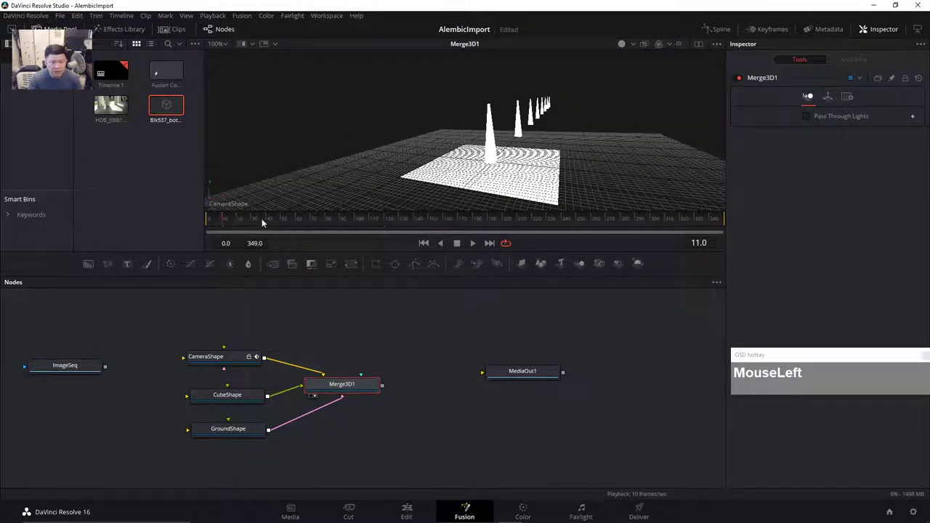
drag(252, 221, 247, 292)
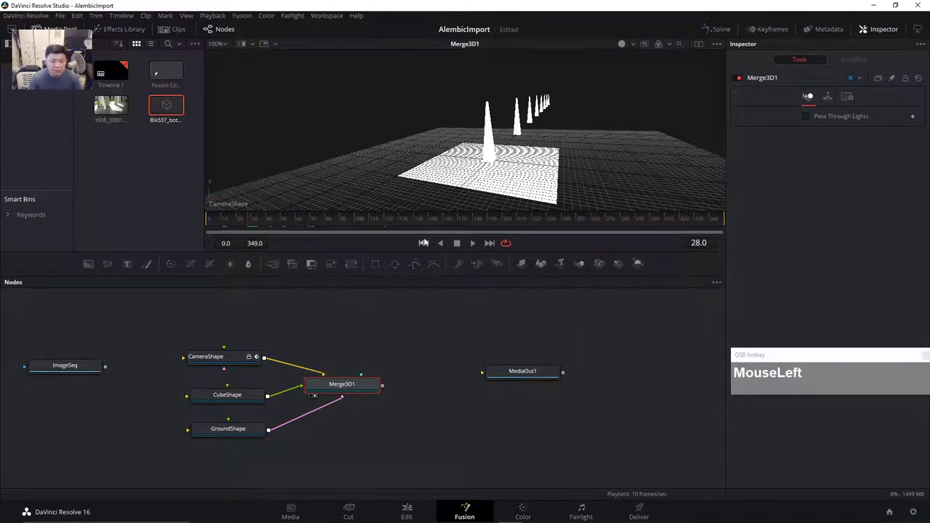
- Enlarge the 3D viewer by hiding the media pool and giving the node graph less height
drag(419, 210, 419, 233)
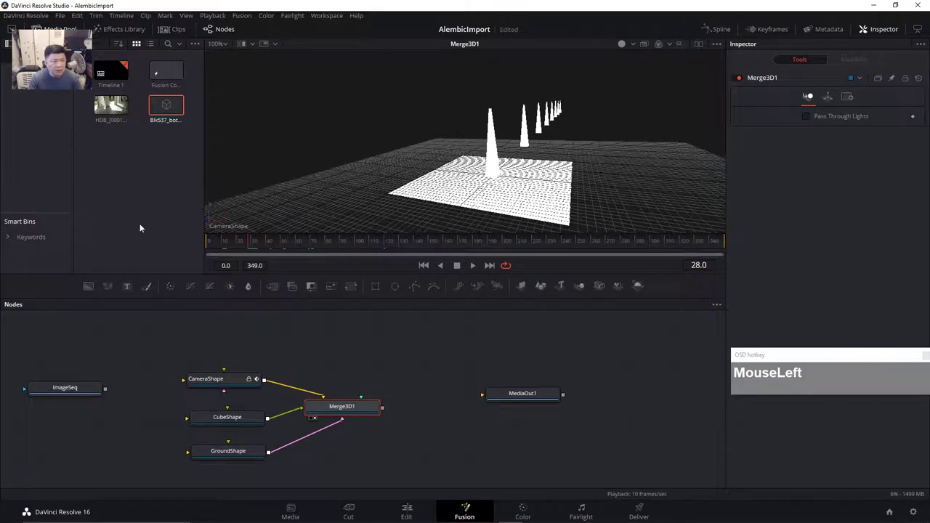
click(50, 30)
drag(335, 234, 353, 255)
drag(344, 399, 344, 382)
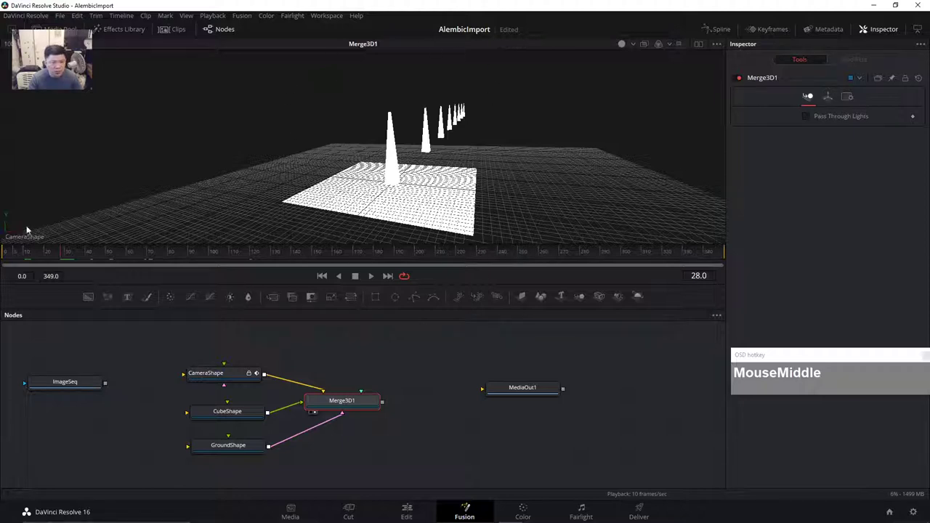
- Connect ImageSeq to the CameraShape image input and play the shot to check the cones against the footage
drag(106, 386, 191, 375)
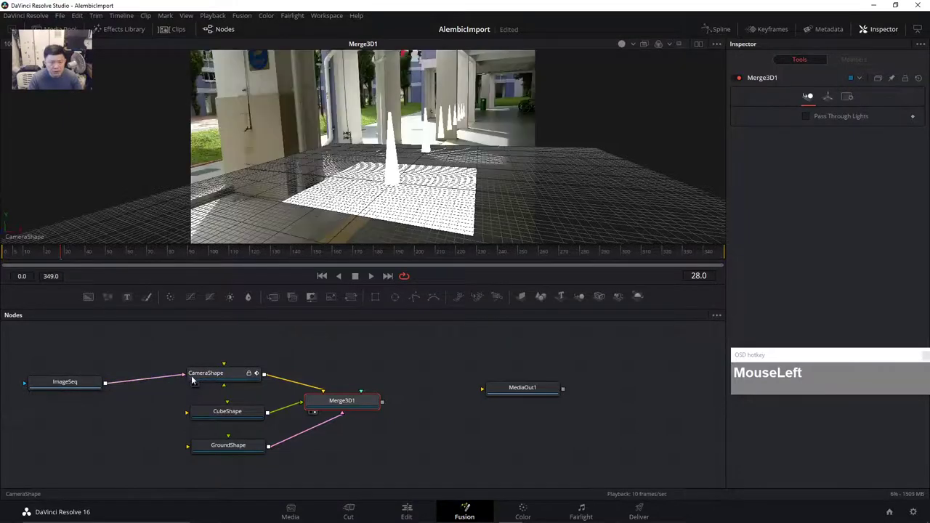
mouse_move(80, 249)
mouse_down()
mouse_move(92, 252)
mouse_move(50, 255)
mouse_move(108, 260)
mouse_move(57, 263)
mouse_move(78, 264)
mouse_up()
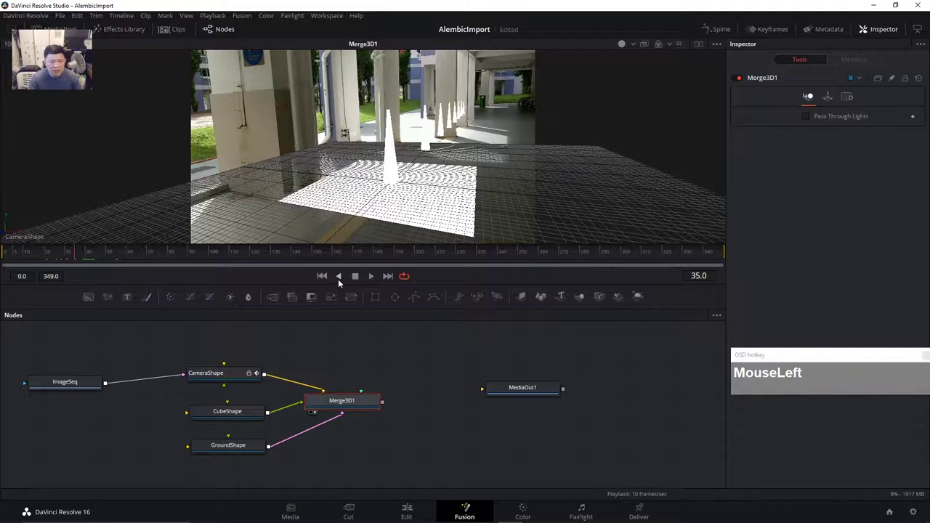
click(371, 276)
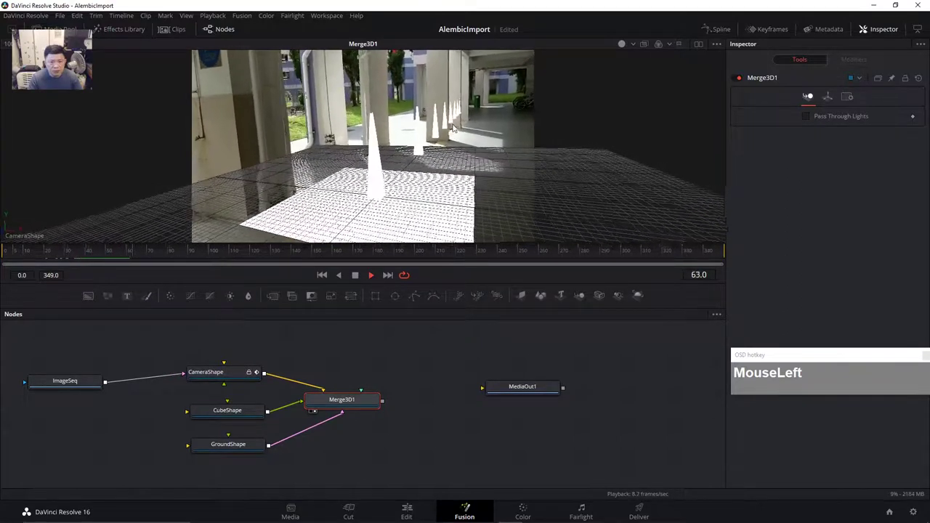
click(354, 274)
drag(178, 255, 11, 259)
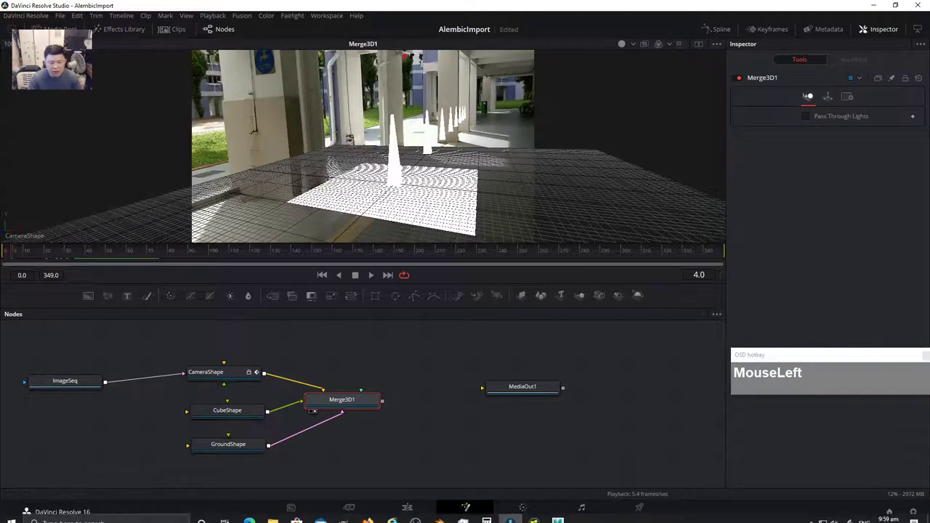
- Compare the cone positions at frame 1 in Blender with those at frame 0 of the Fusion composition
click(438, 514)
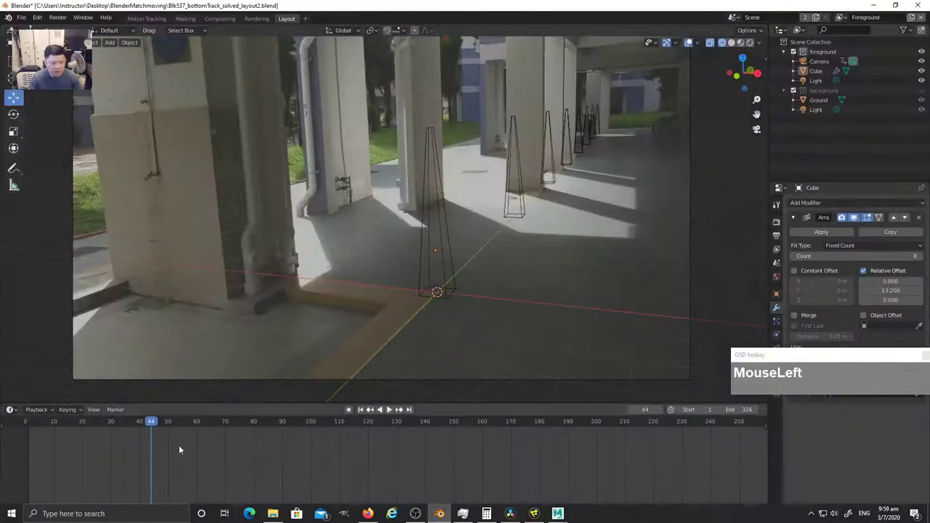
drag(151, 426, 28, 430)
mouse_move(544, 517)
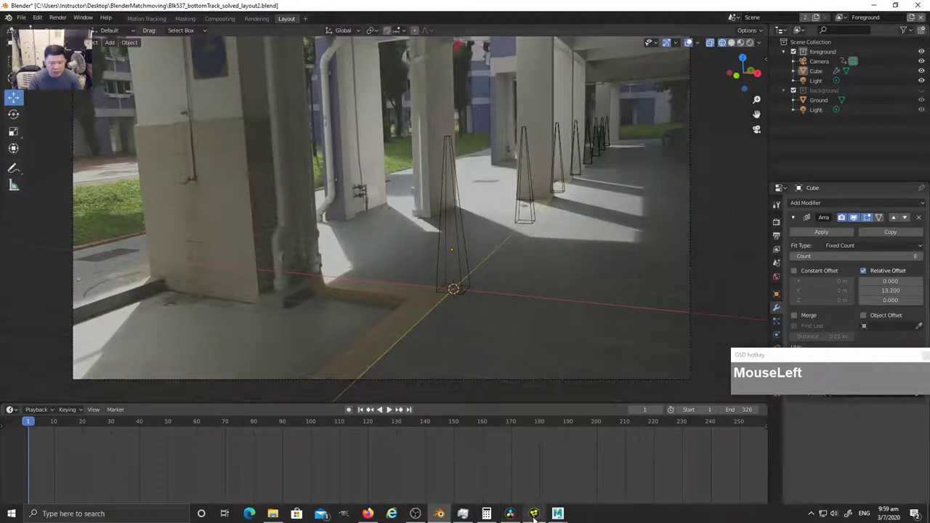
click(511, 513)
drag(9, 251, 2, 258)
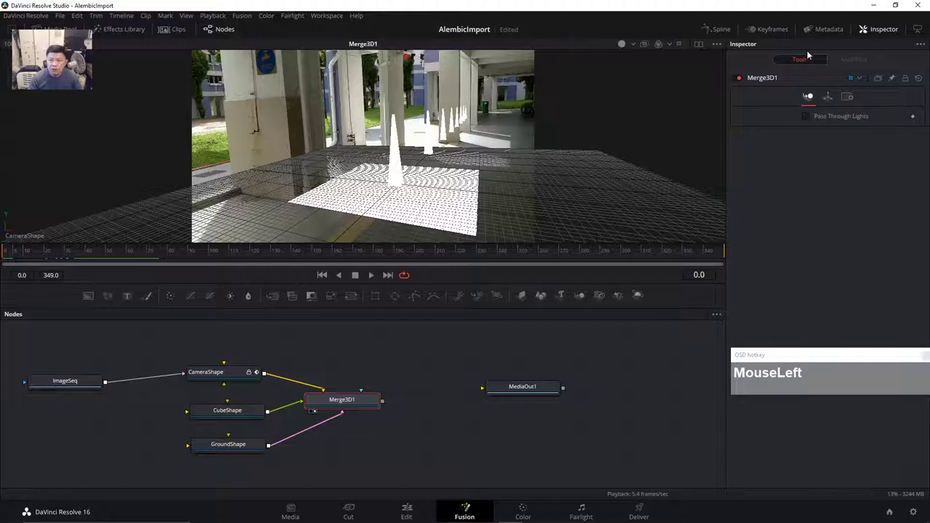
- Show the keyframe editor and shift the ImageSeq clip by one frame so it spans frames 1 to 326
click(767, 30)
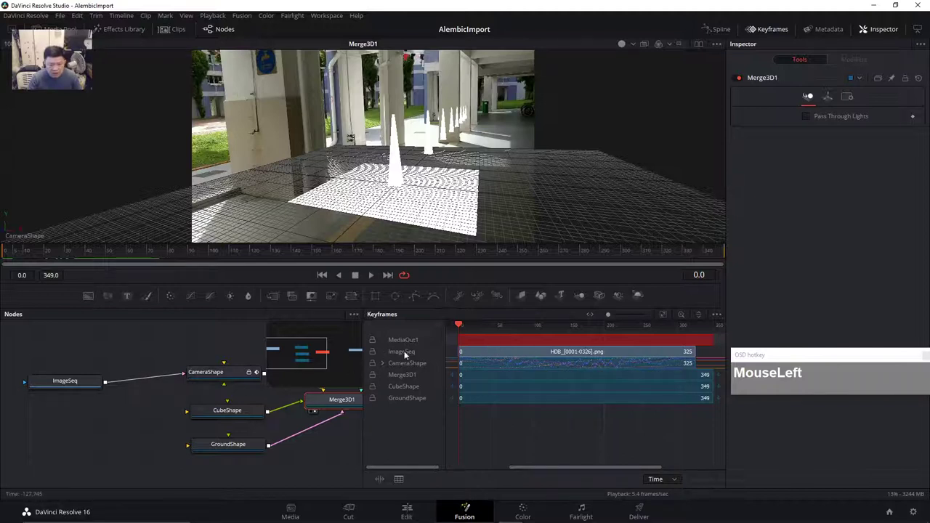
key(ctrl+1)
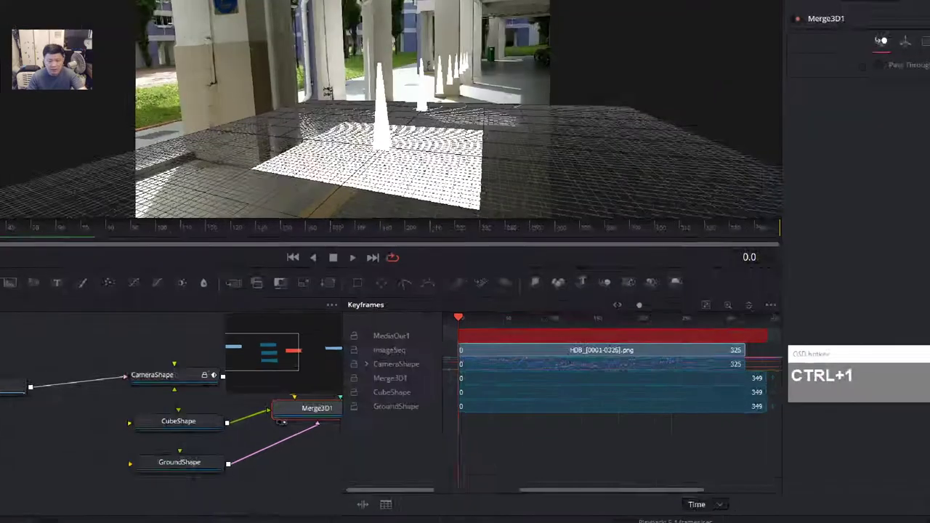
mouse_move(179, 323)
mouse_down()
mouse_move(509, 333)
mouse_move(887, 368)
mouse_move(882, 356)
mouse_up()
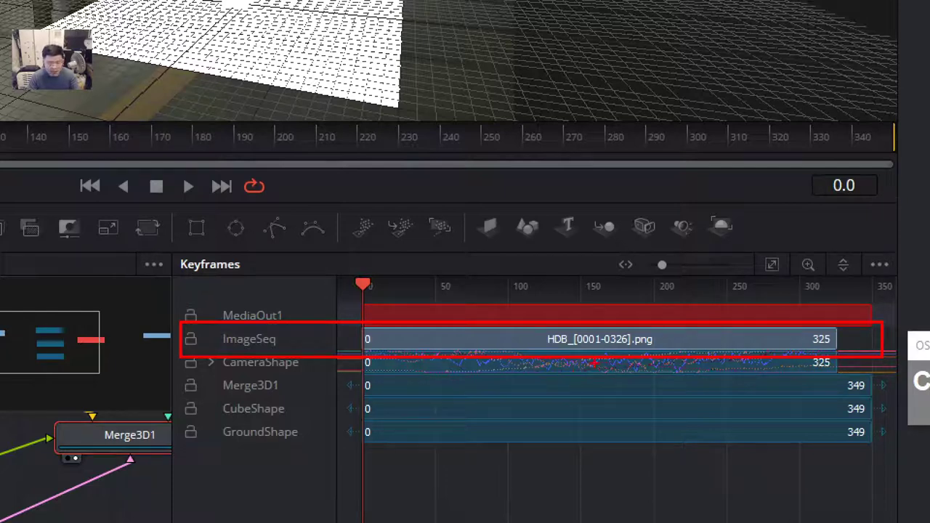
key(ctrl+1)
key(Escape)
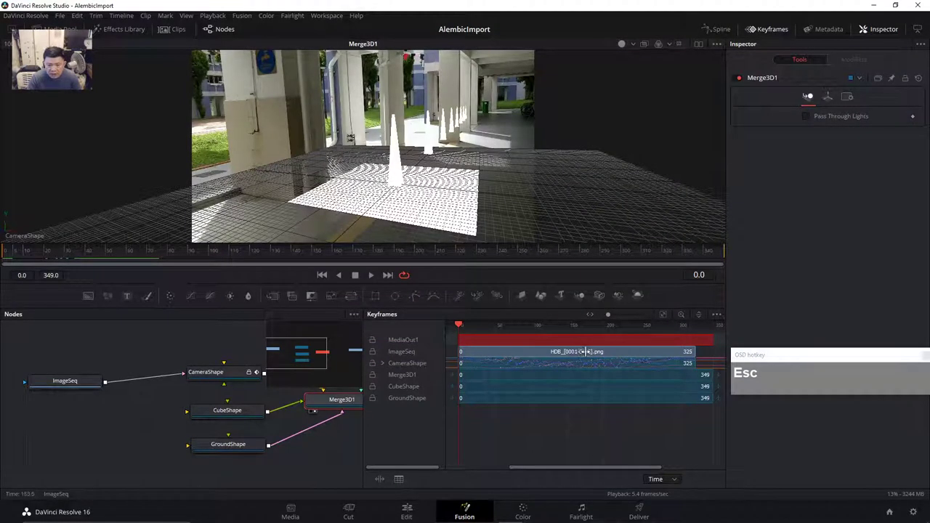
click(579, 351)
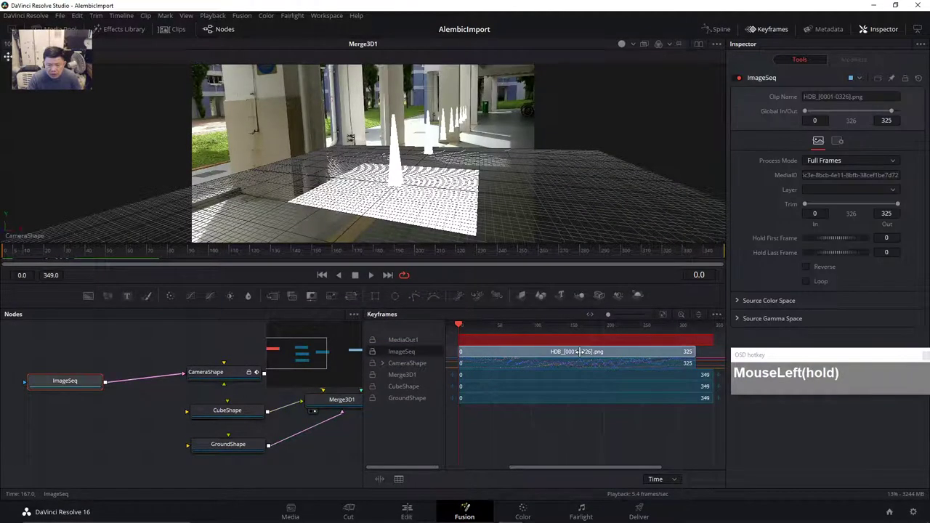
drag(579, 351, 580, 352)
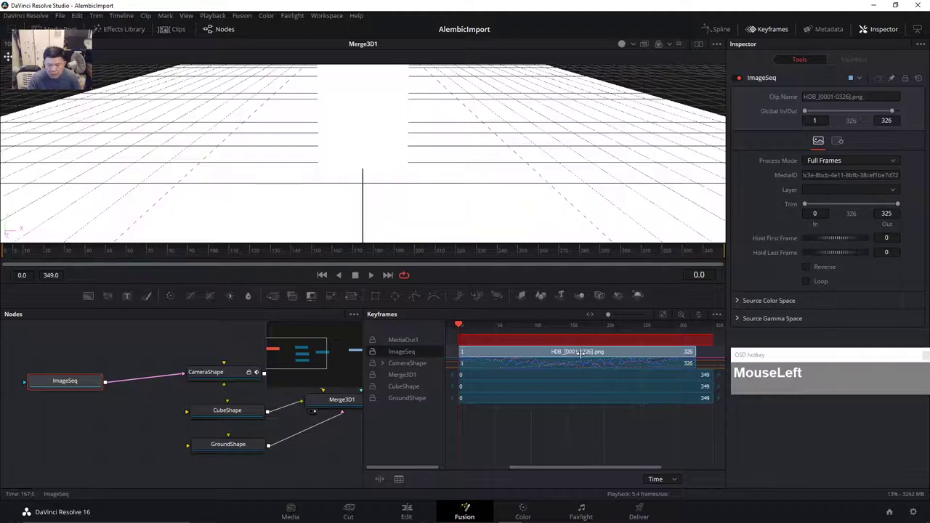
- Play the composition up to frame 118 to check how the cones track against the footage
drag(10, 261, 69, 259)
click(371, 275)
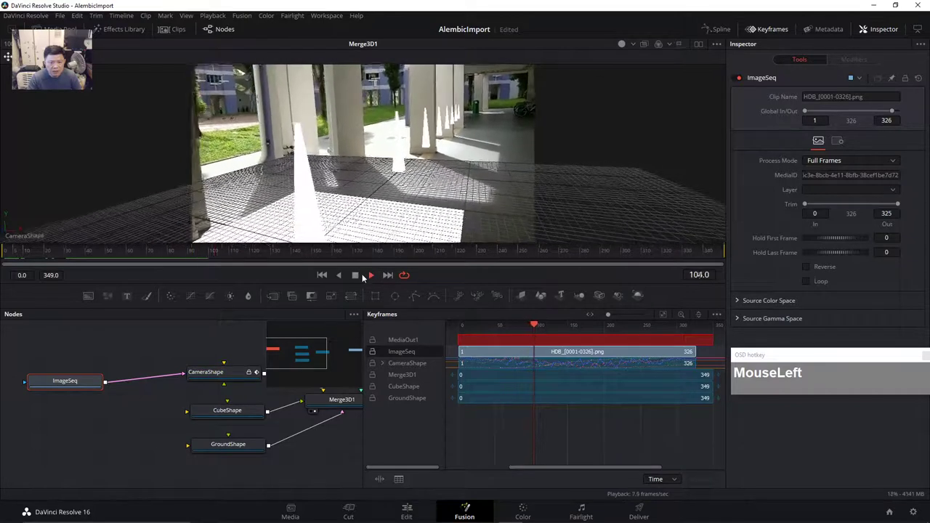
click(356, 276)
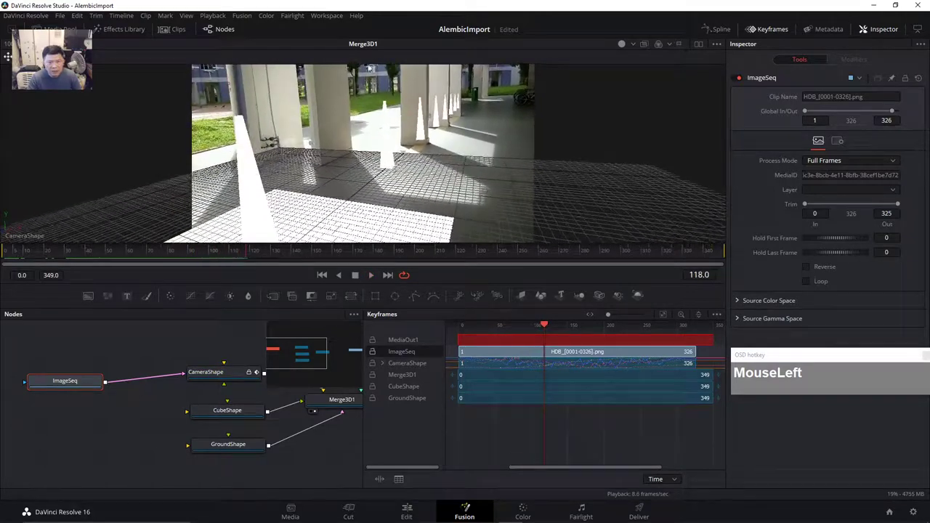
- Turn off High Quality and Motion Blur and enable Auto Proxy for the composition's playback
right_click(467, 271)
click(476, 279)
right_click(474, 272)
click(483, 289)
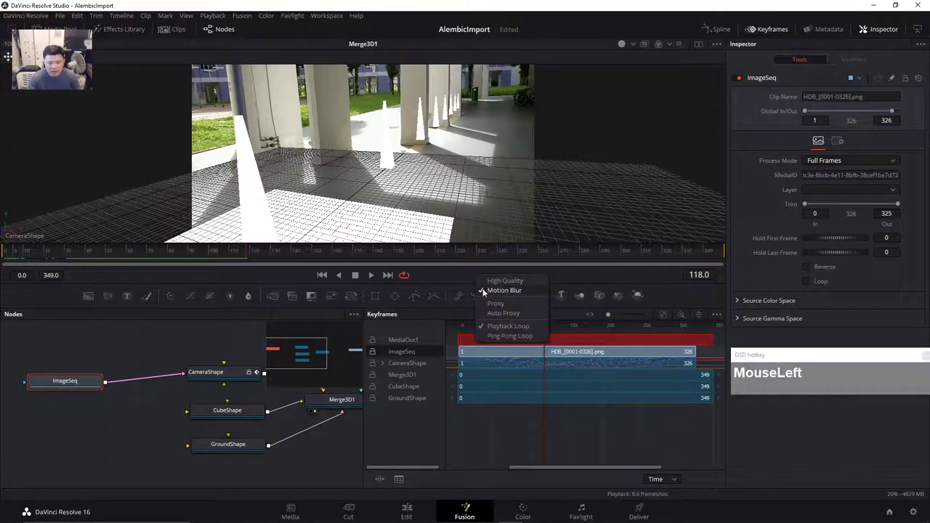
right_click(482, 272)
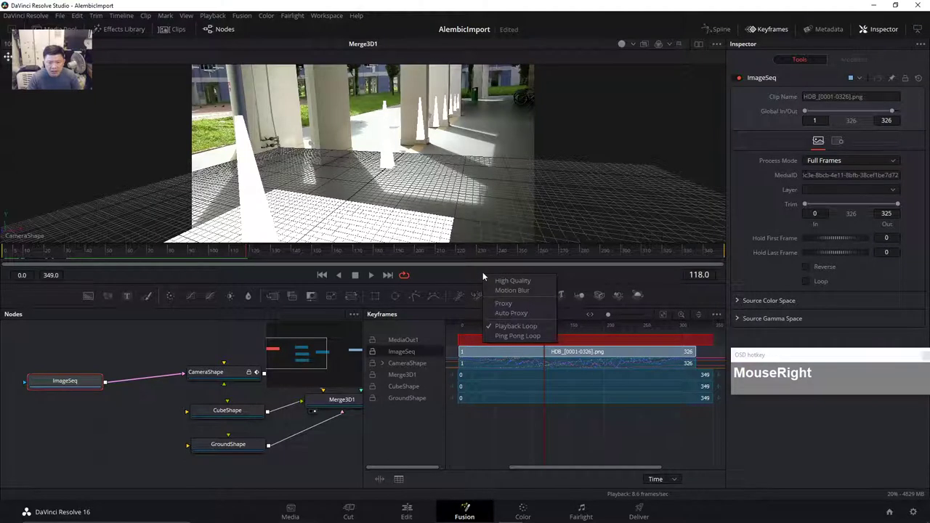
click(494, 313)
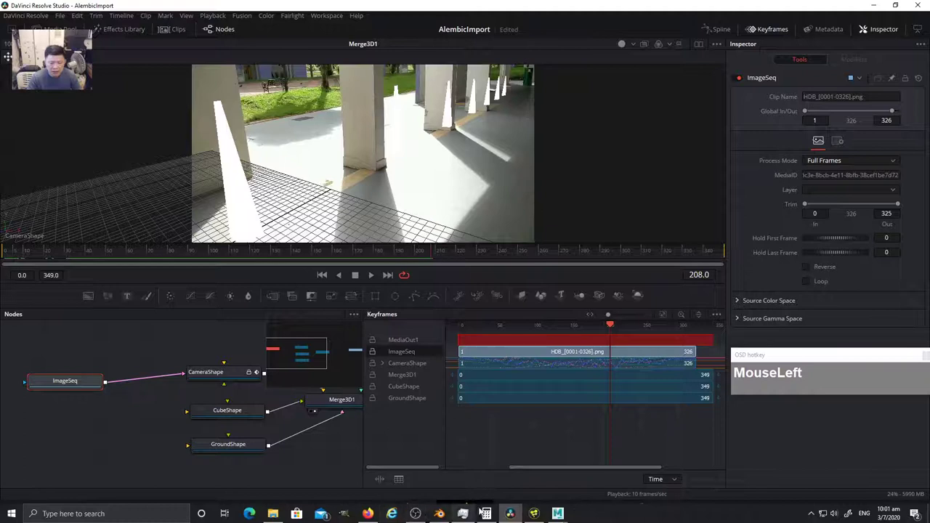
- Scrub the Blender scene to frames 153 and 54, then return to Resolve and inspect the cones at frame 7
click(440, 515)
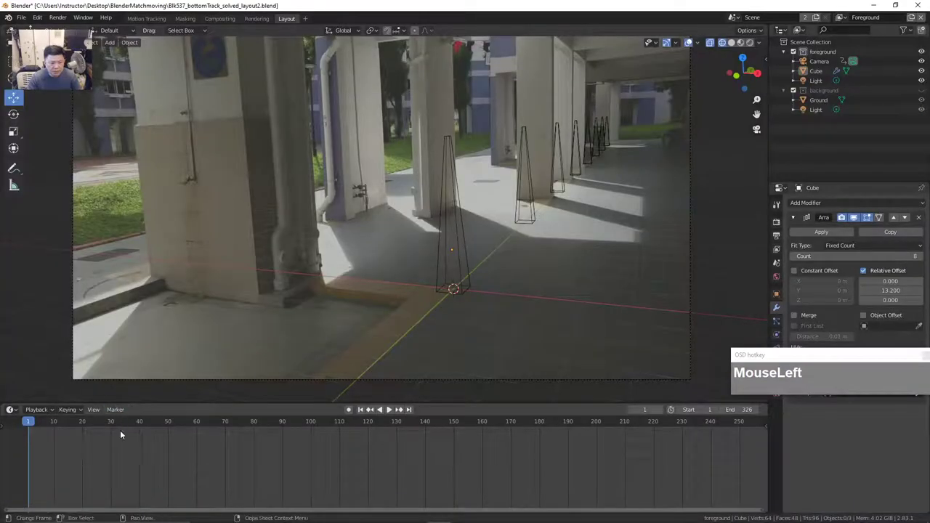
drag(38, 426, 462, 420)
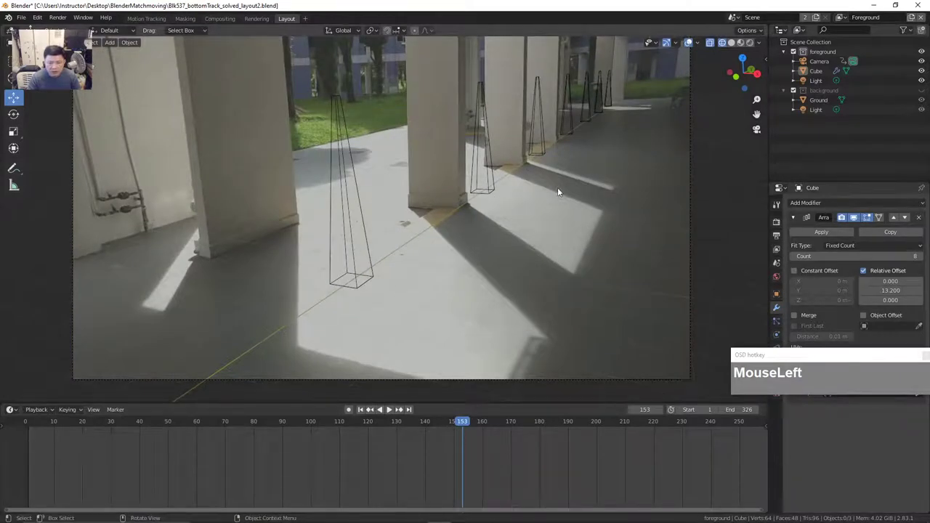
drag(465, 422, 178, 446)
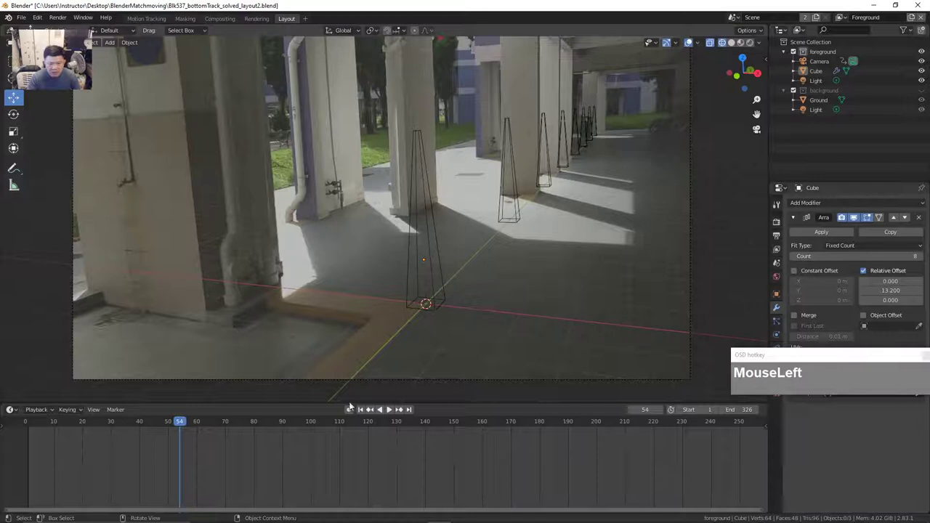
mouse_move(443, 519)
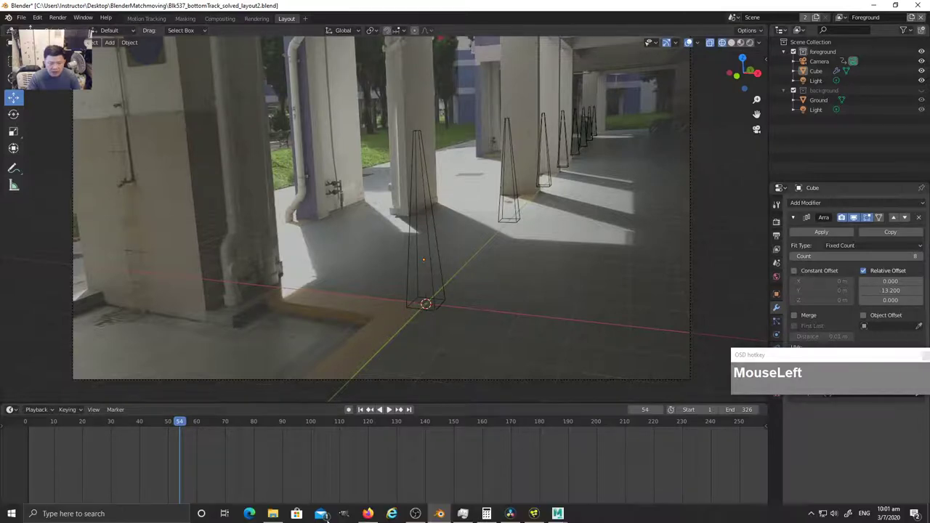
click(511, 514)
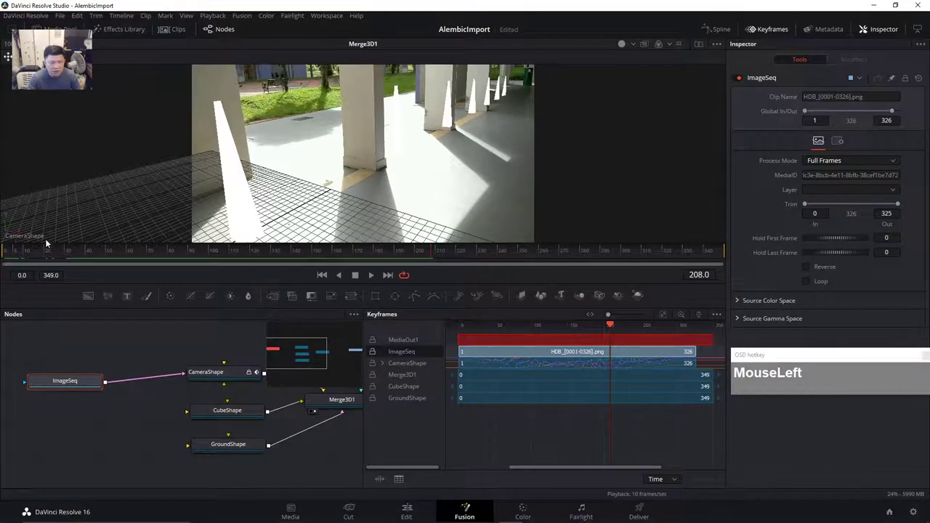
mouse_move(27, 251)
mouse_down()
mouse_move(13, 263)
mouse_move(19, 254)
mouse_up()
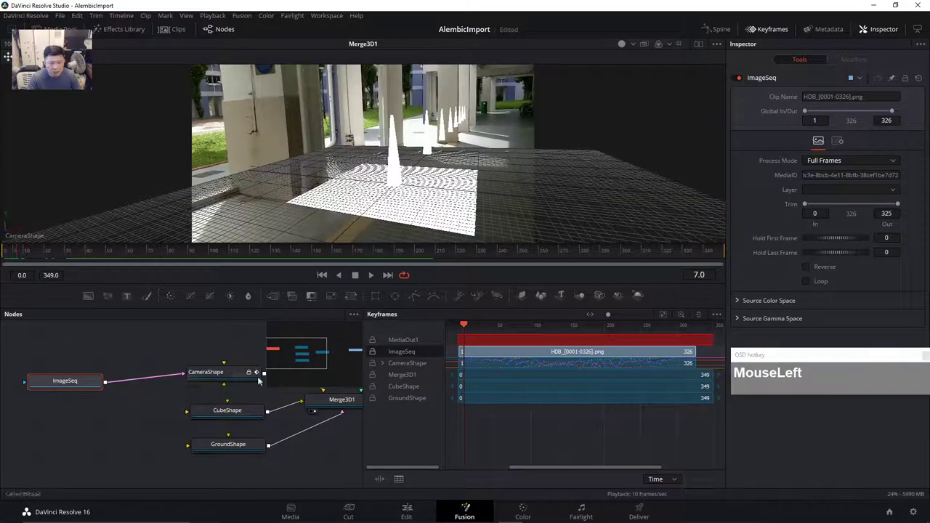
- Disconnect the GroundShape node from Merge3D1
drag(327, 452, 210, 394)
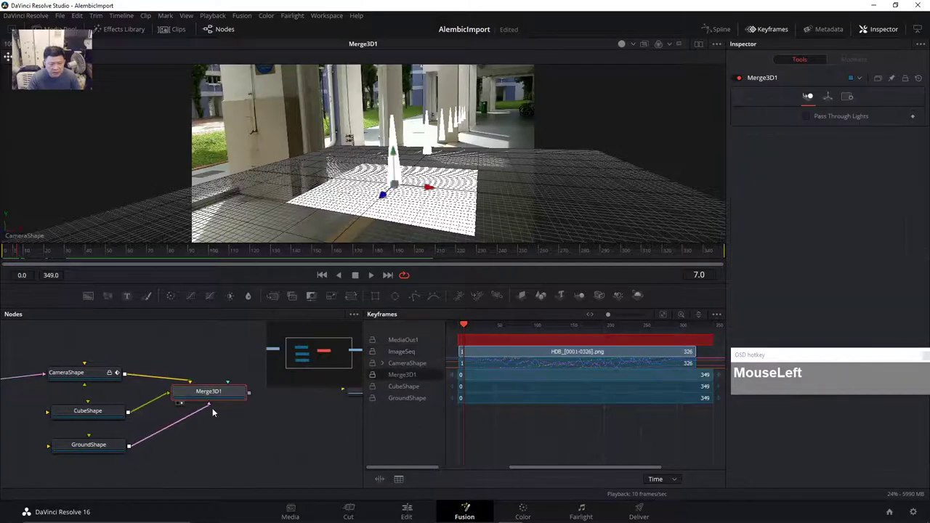
click(146, 440)
drag(209, 403, 441, 259)
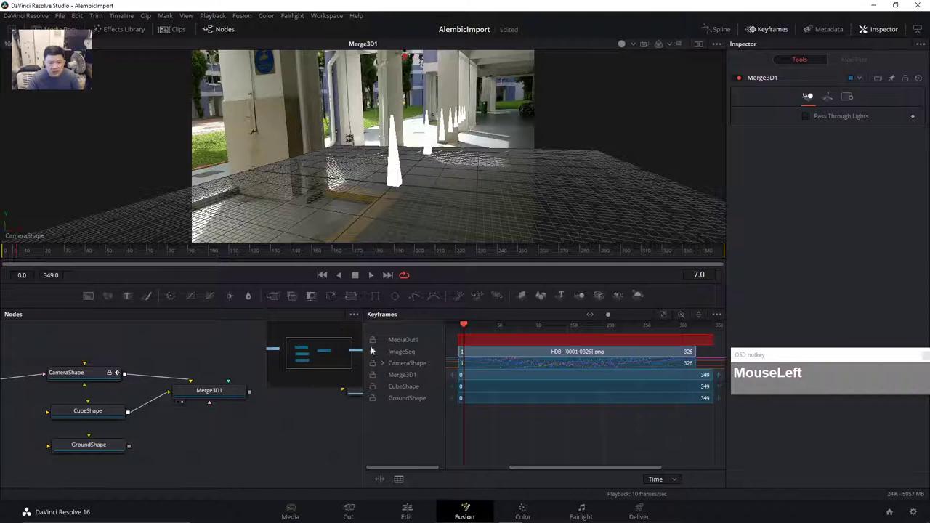
- Widen the node graph area and move the ImageSeq node farther away from CameraShape
drag(361, 318, 442, 316)
click(132, 377)
drag(131, 377, 128, 372)
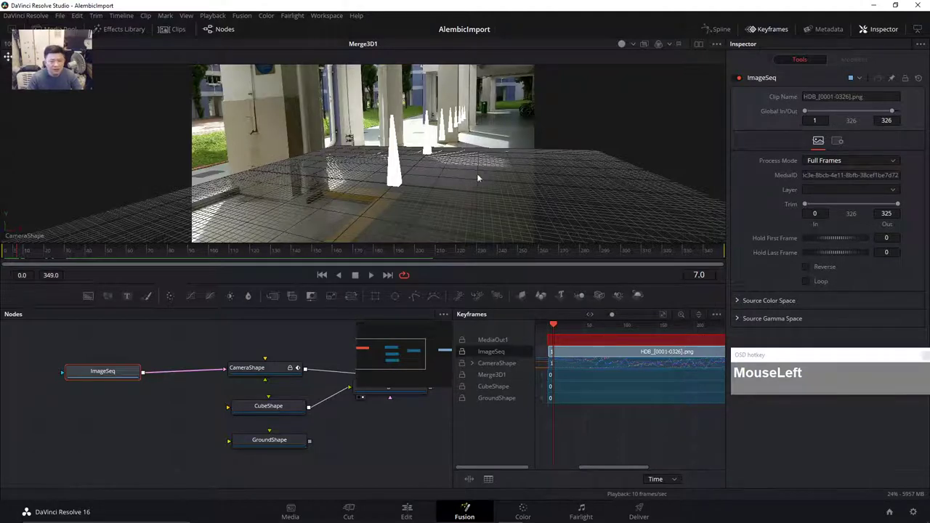
drag(99, 369, 85, 368)
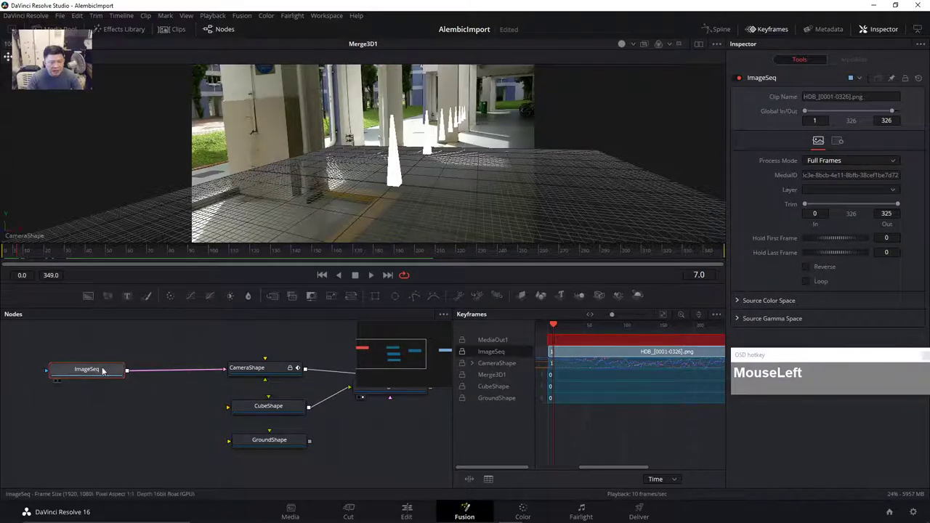
- Insert a Transform node between ImageSeq and CameraShape, set its size to 0.8, and check the cones up to frame 73
drag(348, 299, 175, 370)
drag(93, 377, 78, 377)
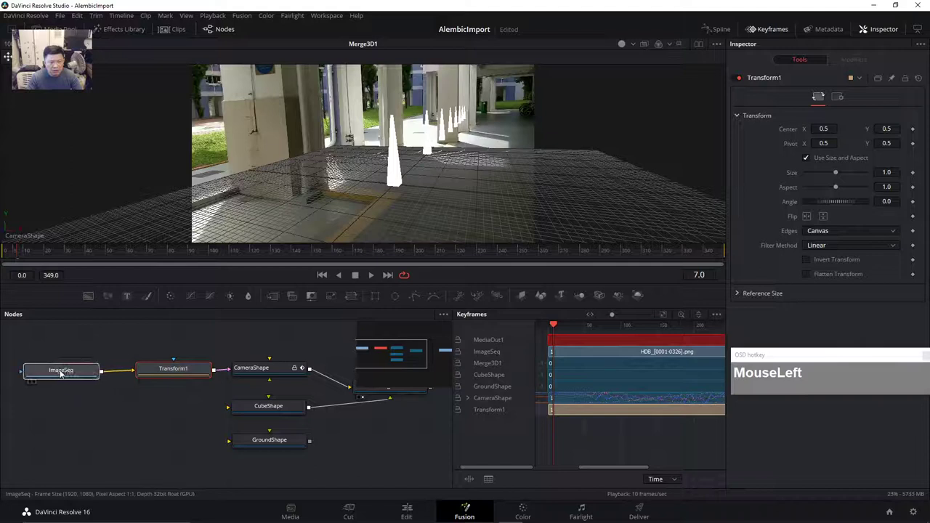
click(145, 369)
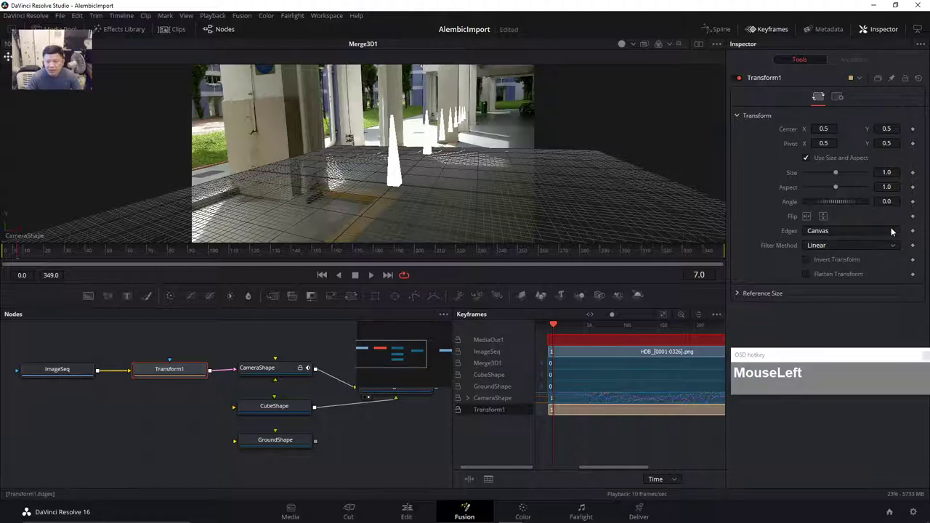
click(886, 172)
text(0.8)
key(Tab)
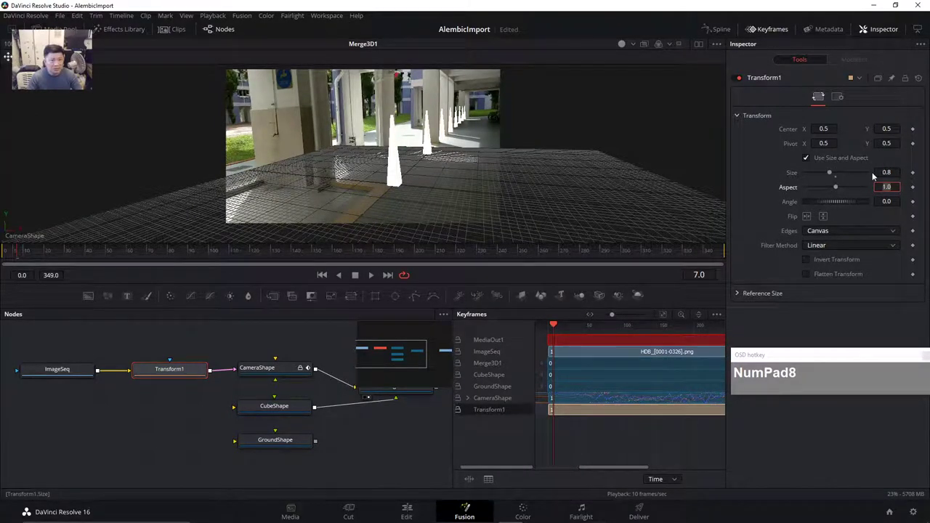
drag(39, 252, 124, 250)
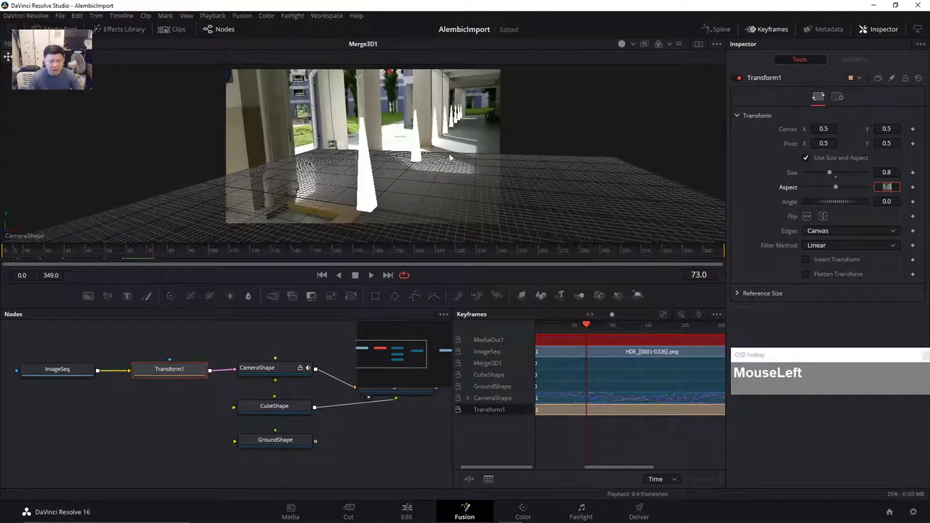
- Hide the keyframe editor to give the node graph the full width
drag(353, 414, 404, 373)
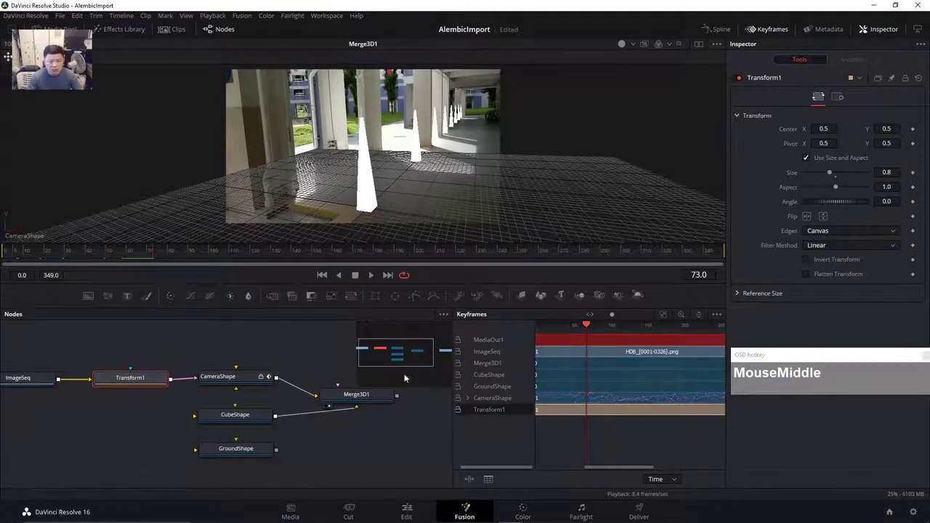
drag(396, 441, 439, 426)
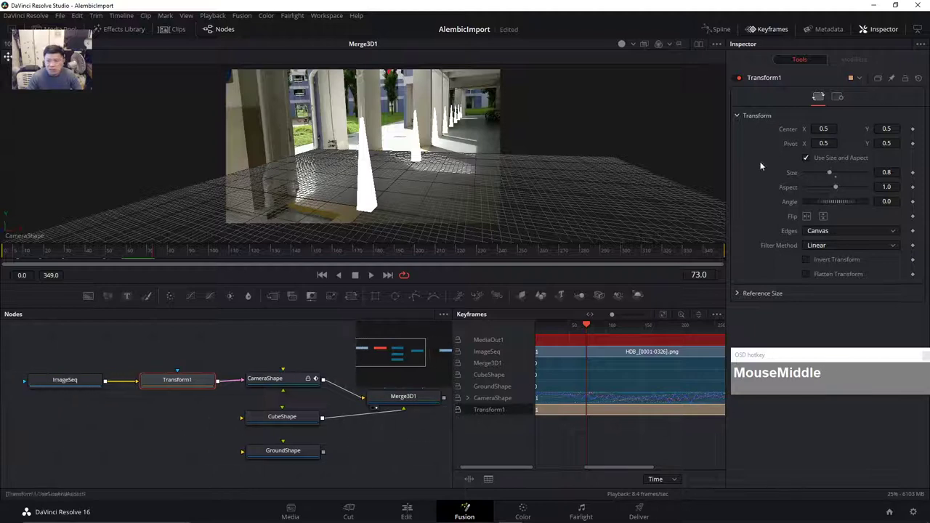
click(772, 29)
drag(579, 366, 471, 373)
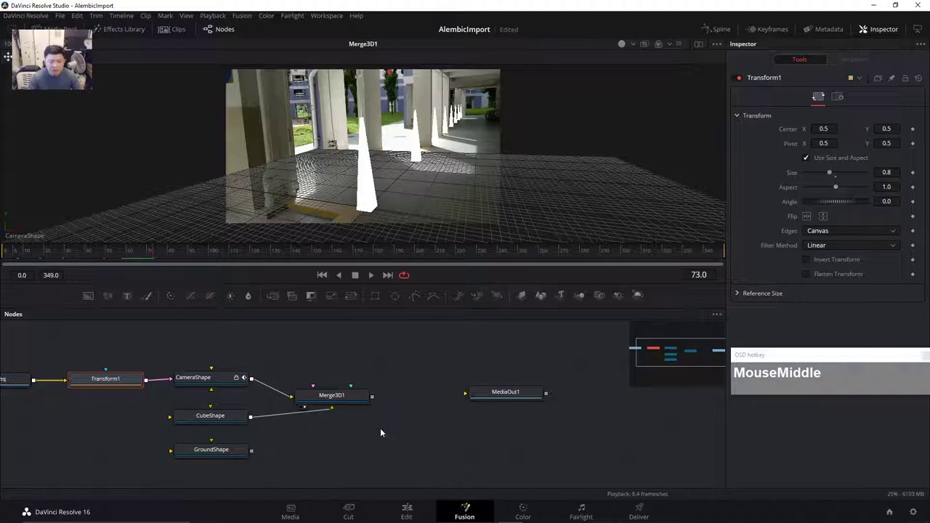
drag(380, 432, 379, 428)
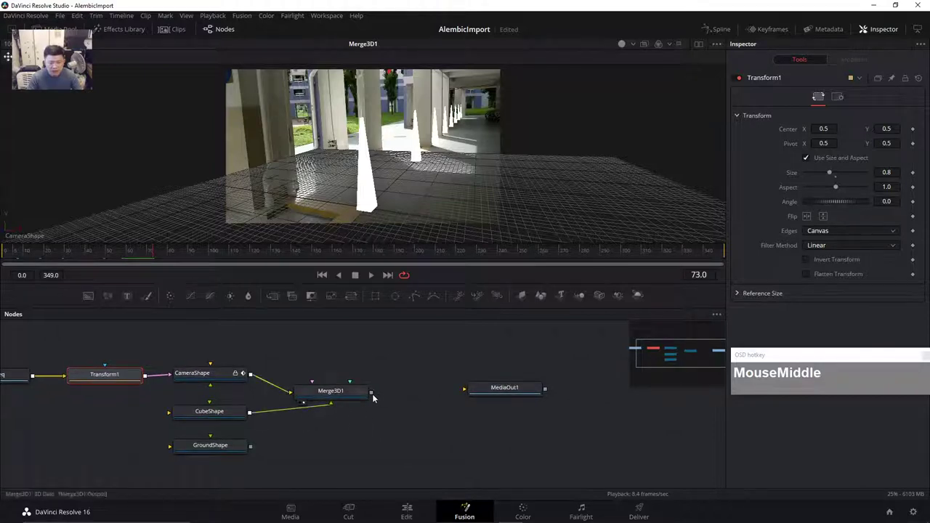
- Add a separate Renderer3D node and connect it between Merge3D1 and MediaOut1
click(637, 295)
key(ctrl+z)
click(426, 422)
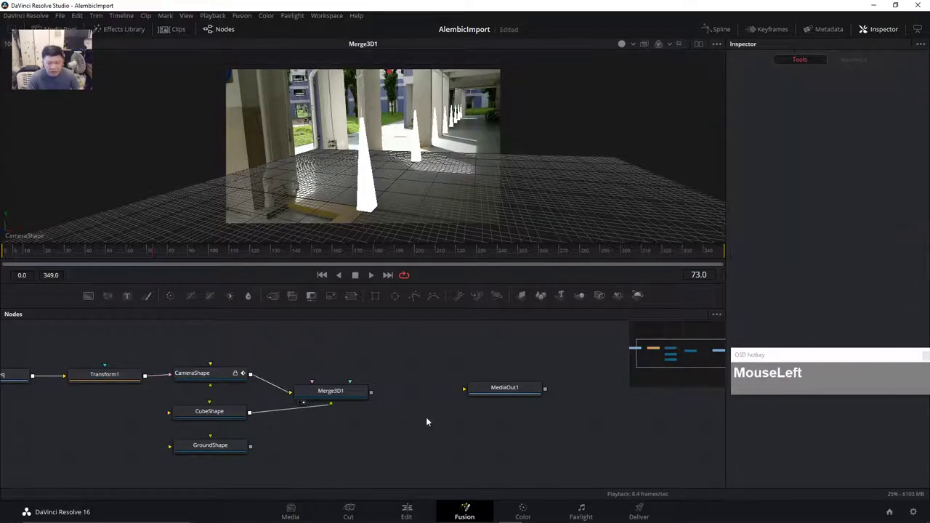
click(637, 295)
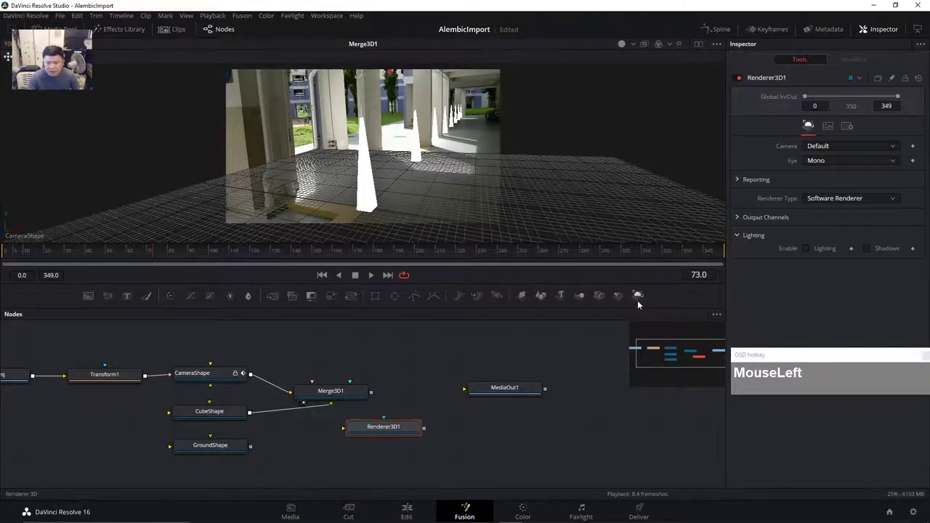
drag(392, 429, 414, 425)
drag(527, 388, 556, 386)
drag(380, 427, 405, 406)
drag(476, 401, 522, 392)
- Show the Renderer3D1 output in the viewer and inspect the composite at frame 131
drag(436, 402, 462, 209)
click(199, 250)
click(268, 250)
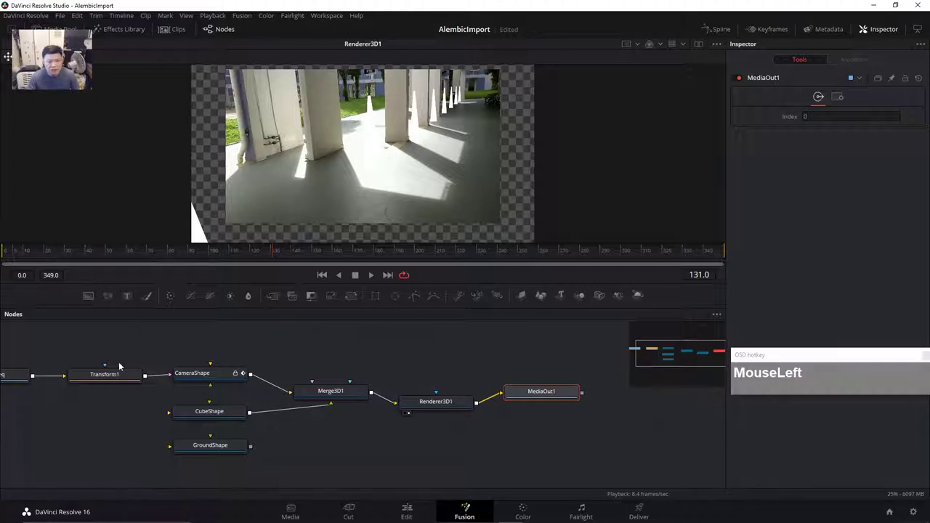
- Delete the Transform1 node so ImageSeq feeds CameraShape directly
drag(101, 442, 144, 446)
drag(100, 420, 125, 427)
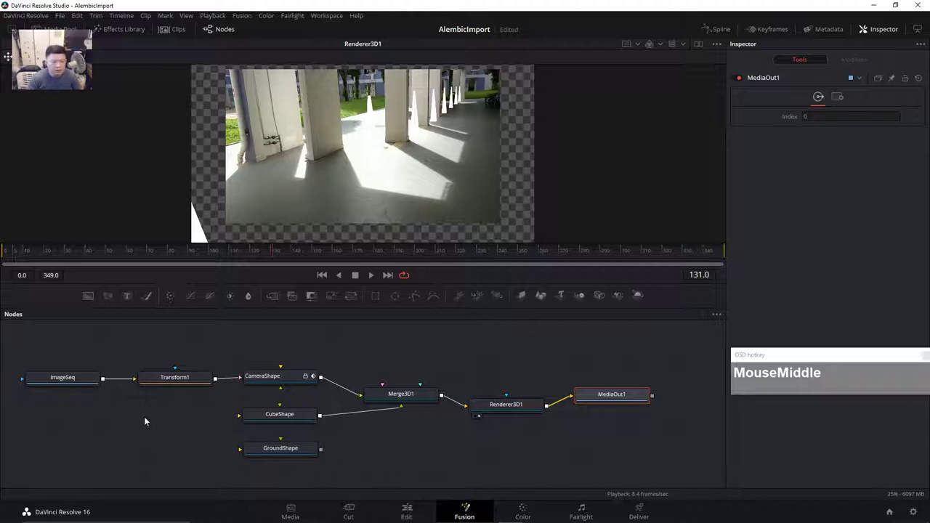
click(173, 377)
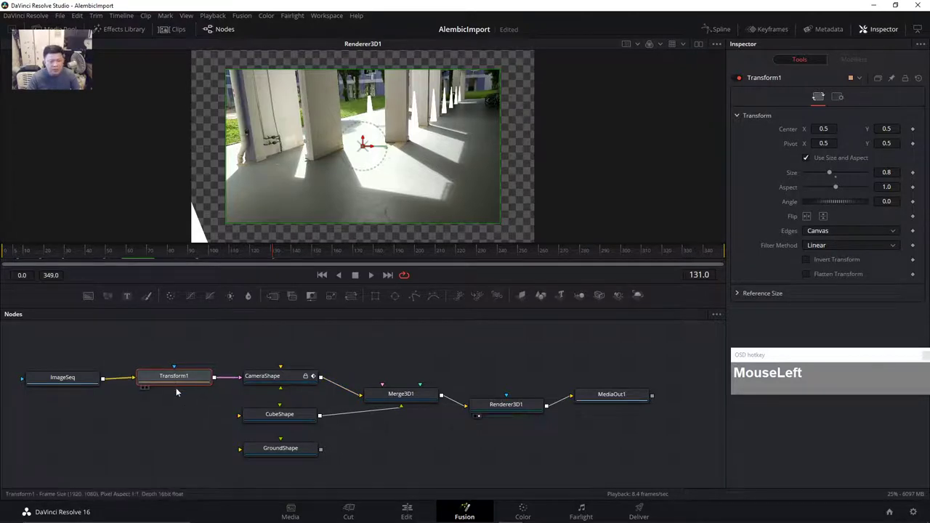
key(Delete)
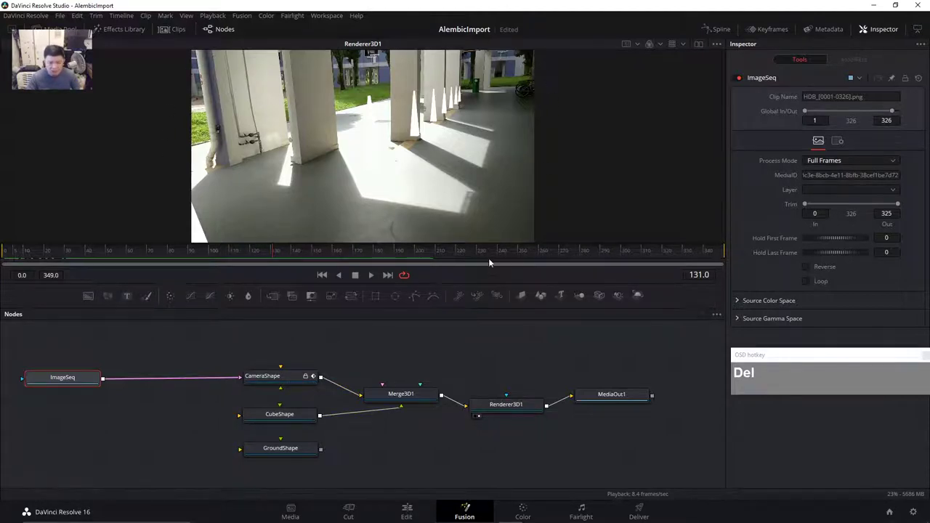
- Show Merge3D1 in the viewer and scrub to frame 51 to examine the cone alignment
click(405, 393)
drag(404, 393, 387, 165)
drag(191, 255, 107, 255)
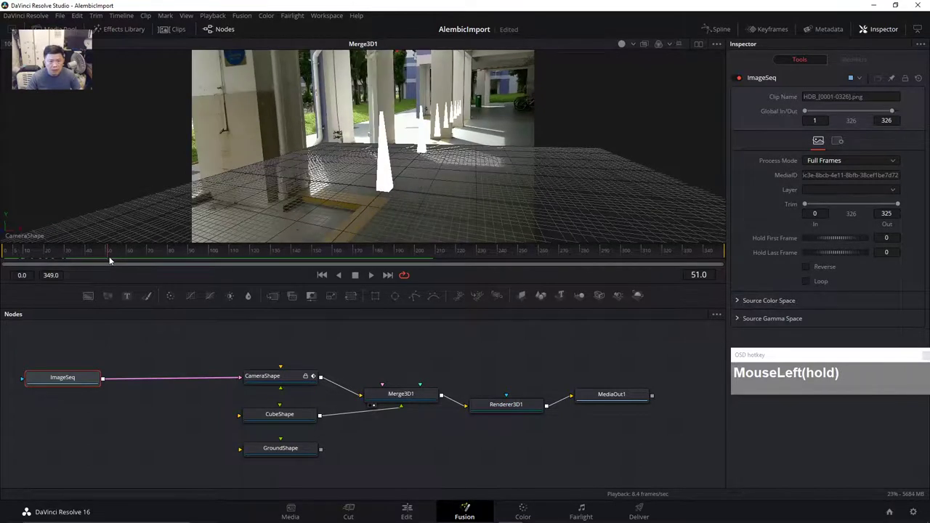
- Select the CameraShape node and unlock it for editing
click(293, 383)
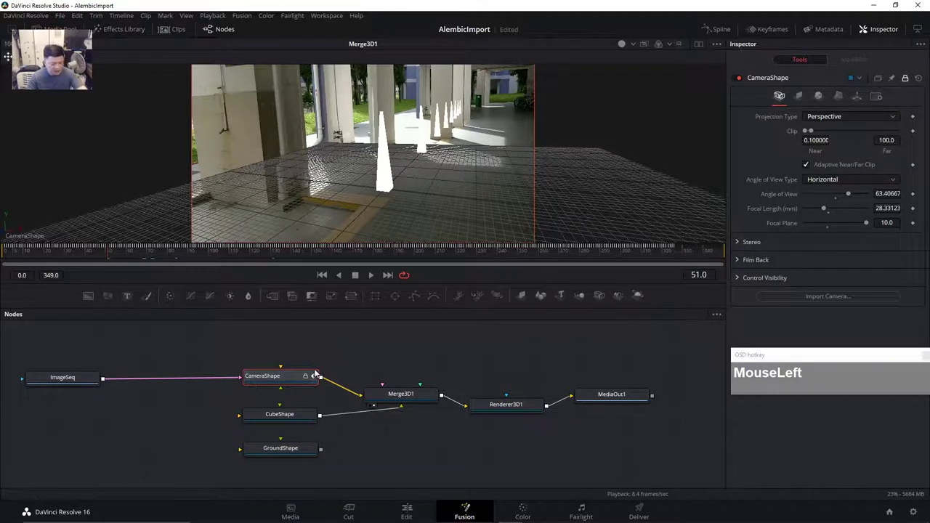
scroll(316, 375, up, 1)
scroll(309, 402, down, 1)
key(ctrl+1)
drag(297, 365, 311, 389)
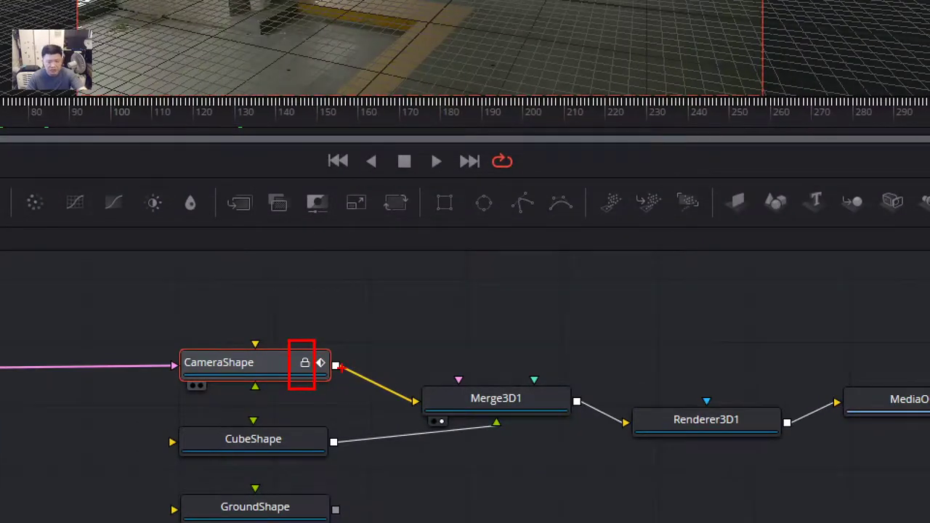
key(Escape)
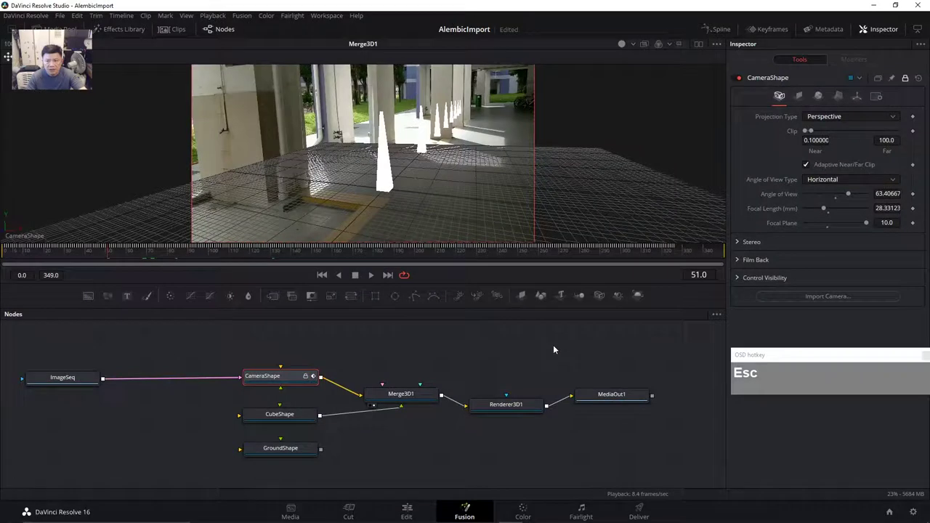
click(906, 80)
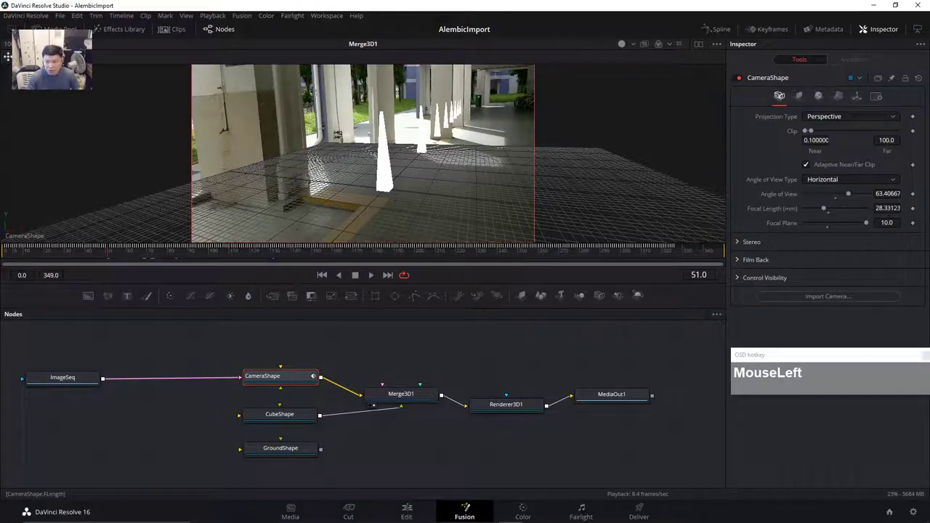
- Consult the Calculator result, set CameraShape's focal length to 35.4 mm, and check the cones against the footage at frame 51
mouse_move(429, 520)
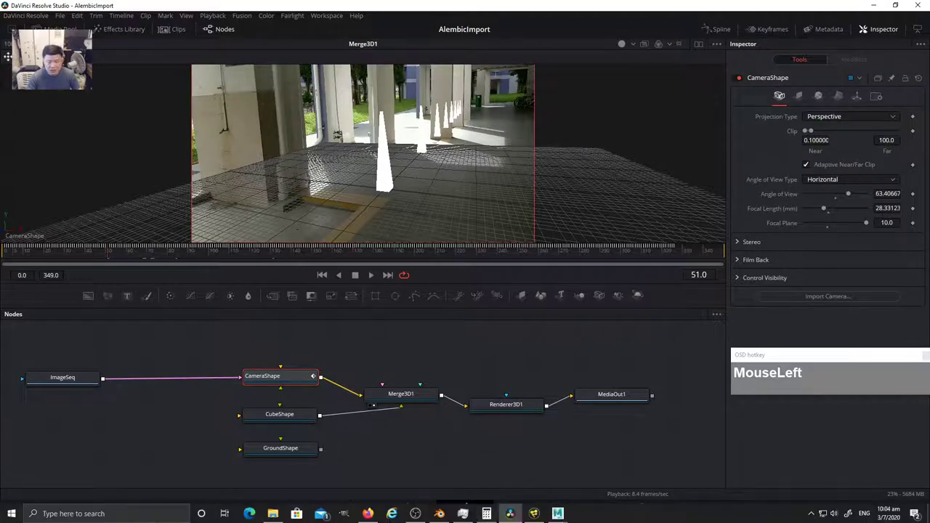
click(486, 514)
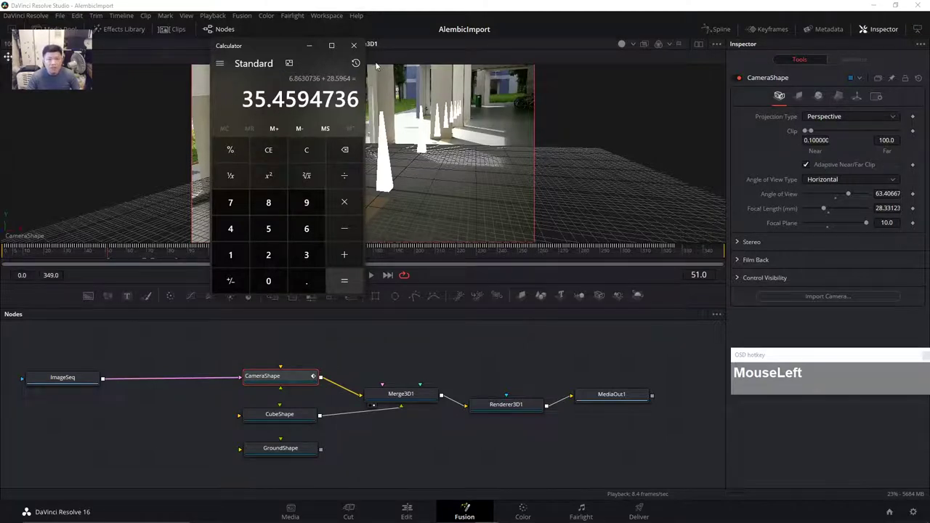
click(312, 46)
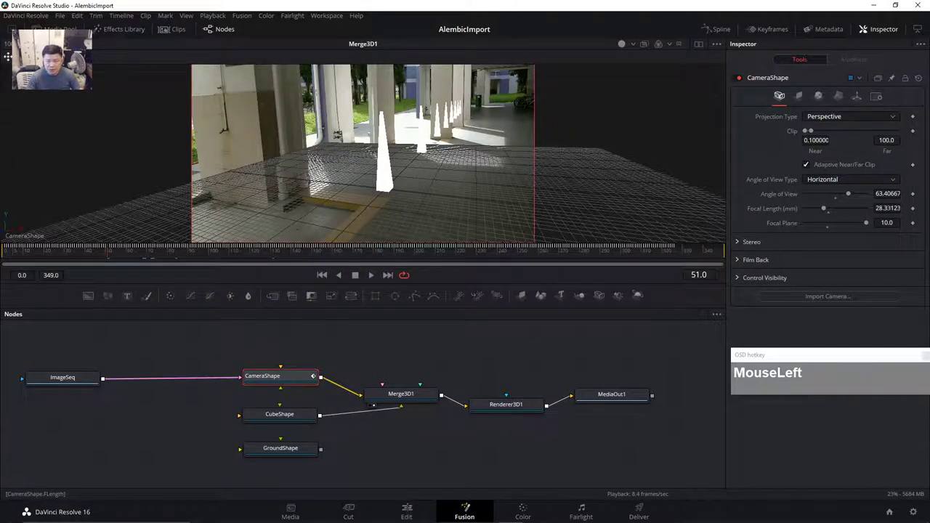
click(886, 208)
text(35)
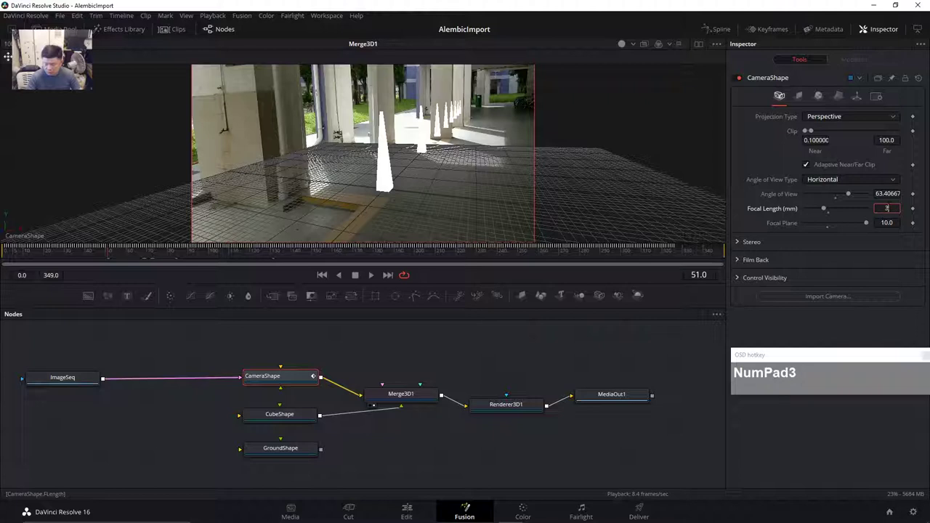
text(.4)
key(Tab)
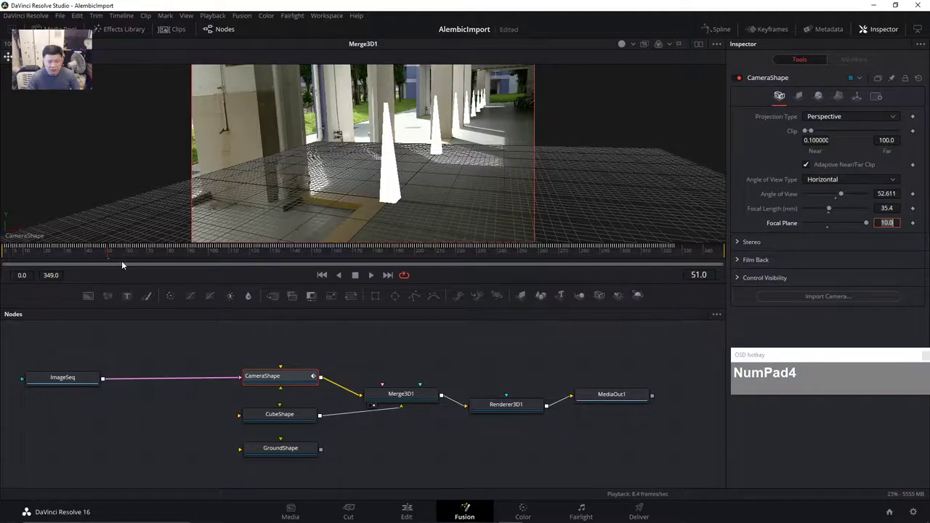
click(154, 260)
drag(155, 260, 111, 267)
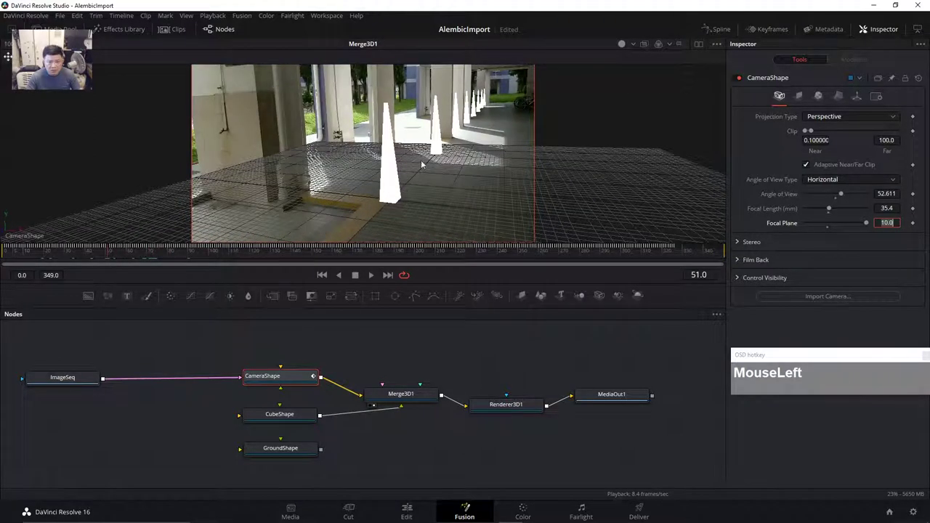
- Enable Lighting in the 3D options of the Merge3D1 viewer so the cones appear shaded
right_click(414, 91)
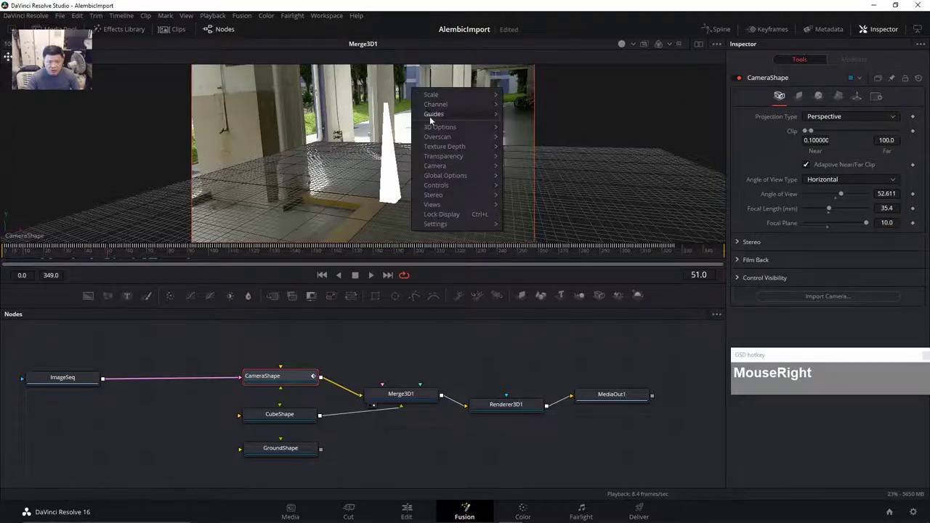
mouse_move(435, 127)
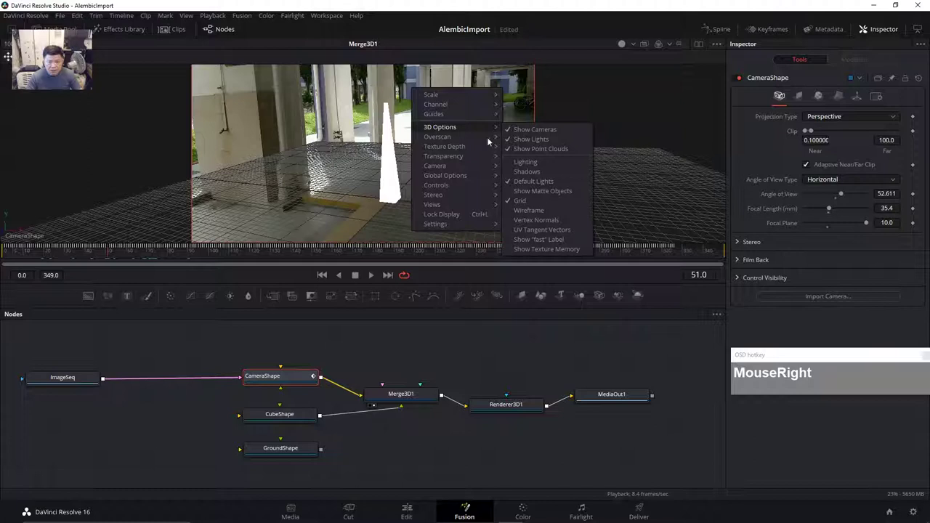
click(536, 162)
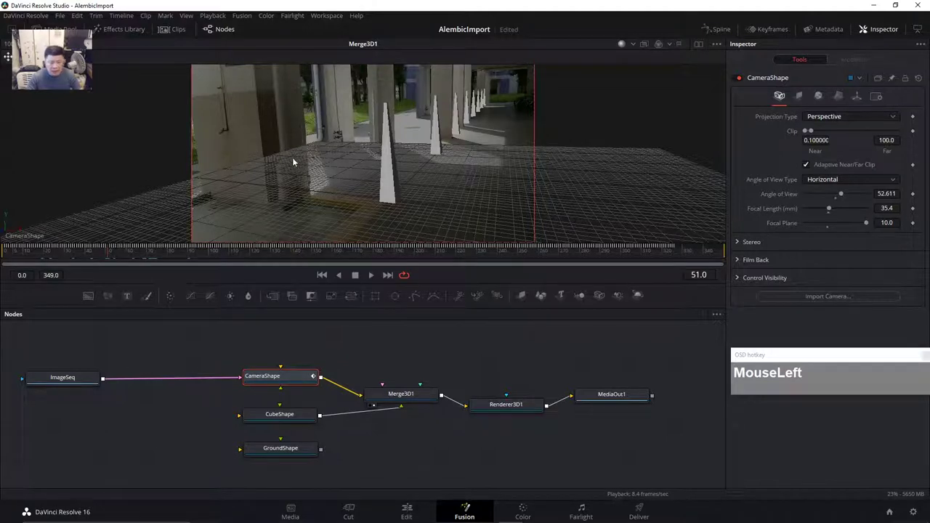
drag(753, 350, 756, 368)
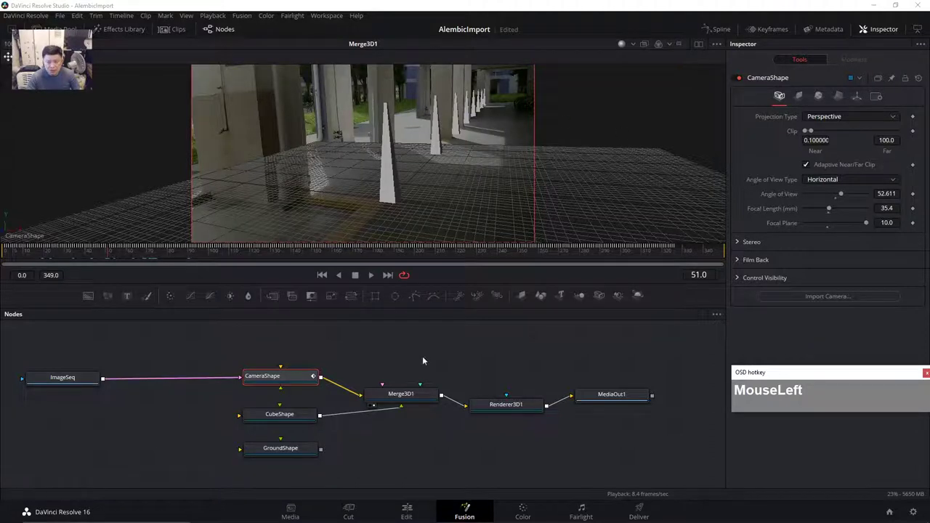
- Stop CameraShape's image plane from being affected by lights
click(276, 379)
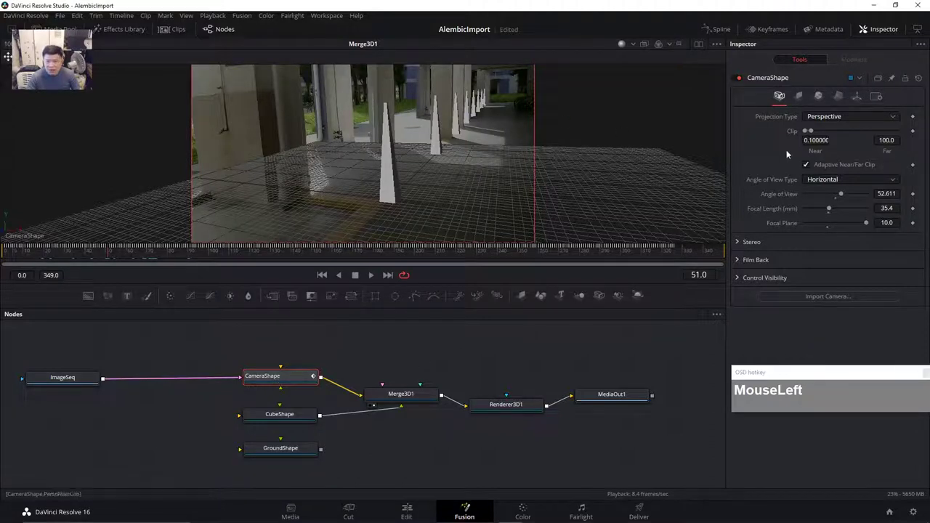
click(800, 97)
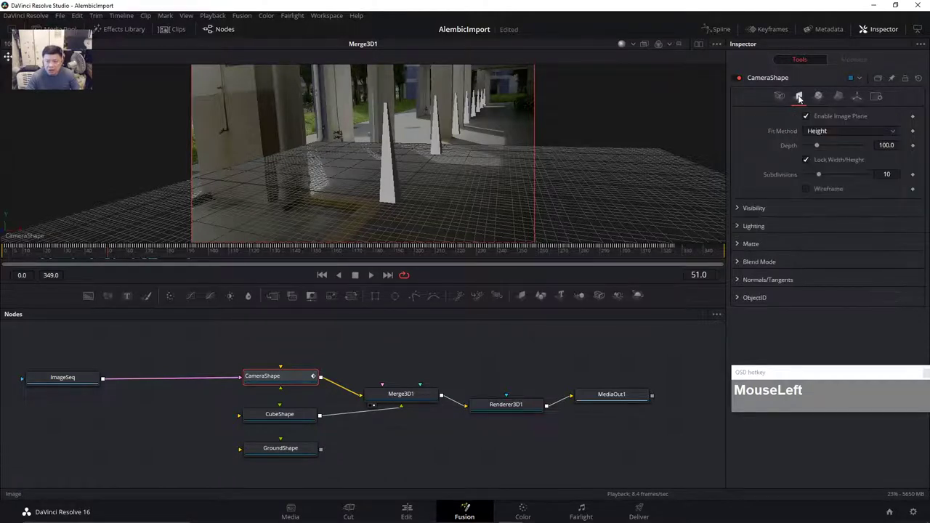
click(737, 226)
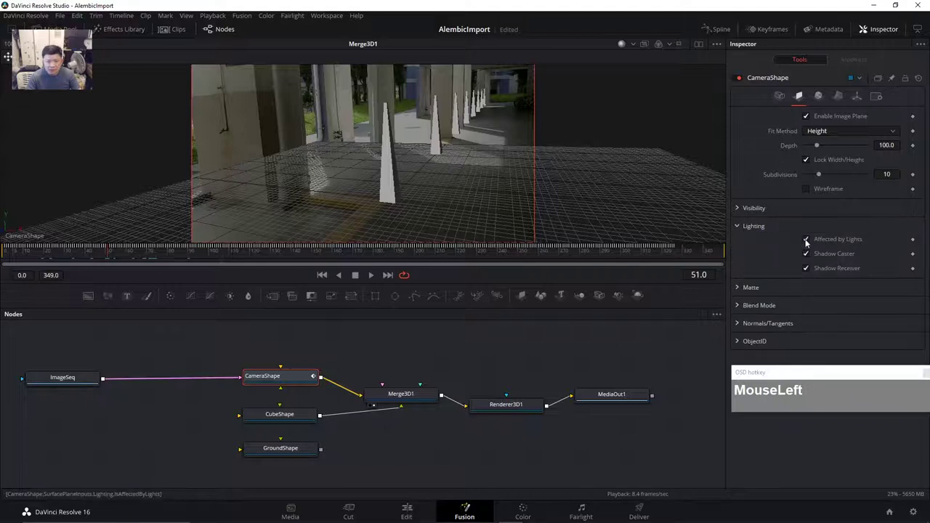
click(804, 240)
- Play the sequence, enlarge the viewer and scrub to frame 83 to examine how the cones track the footage
drag(164, 249, 29, 252)
click(371, 276)
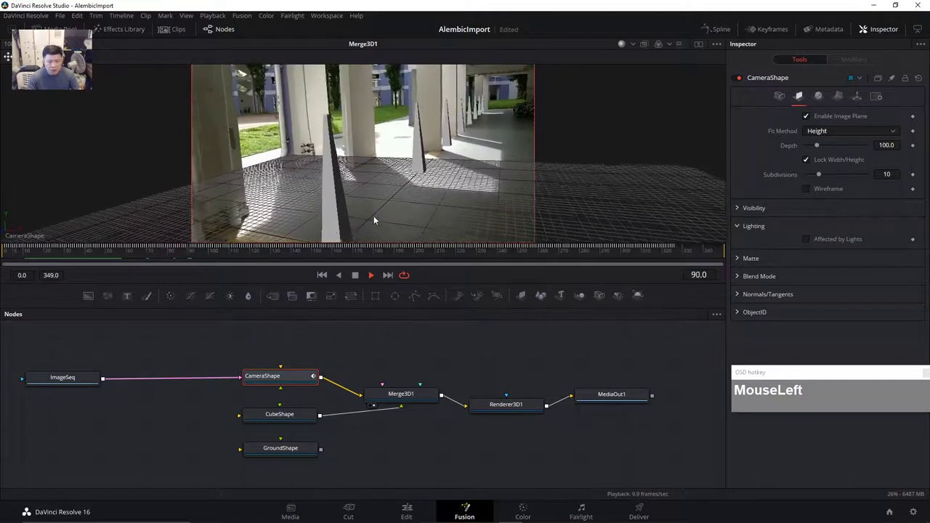
click(355, 279)
drag(410, 243, 483, 311)
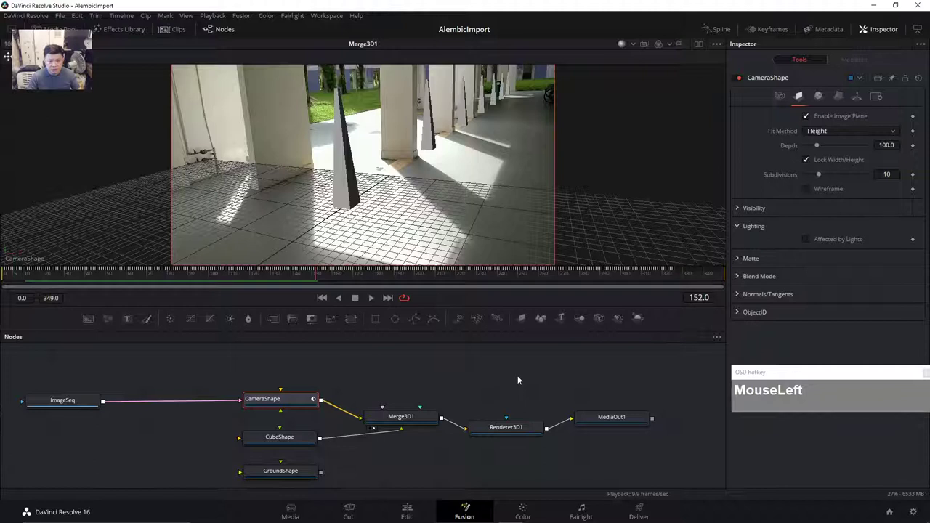
drag(263, 280, 178, 283)
drag(262, 399, 251, 400)
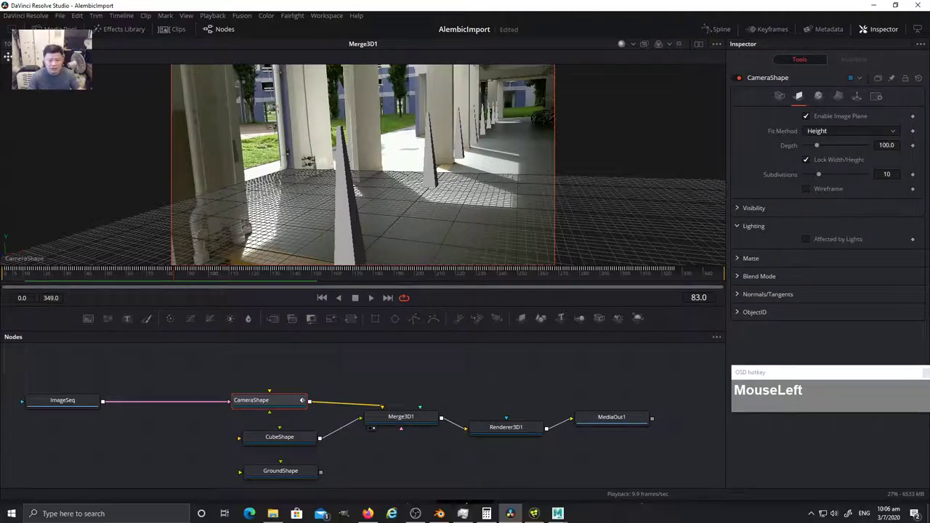
- Bring up the Calculator to consult the computed focal length, then minimize it
click(491, 514)
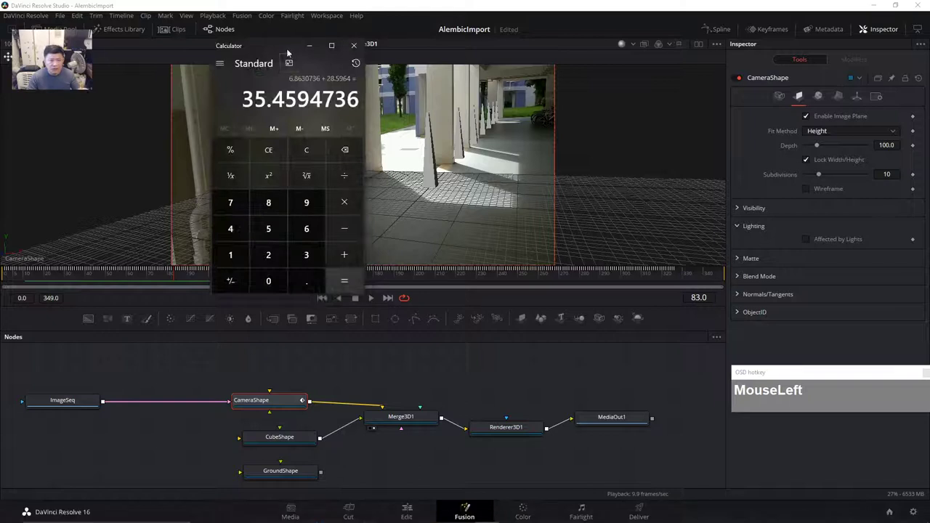
drag(291, 64, 227, 86)
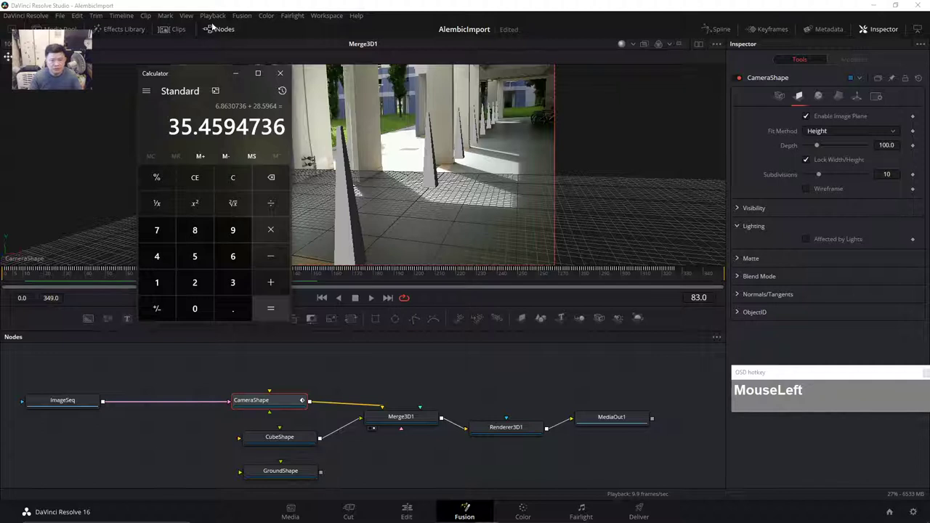
drag(201, 72, 195, 77)
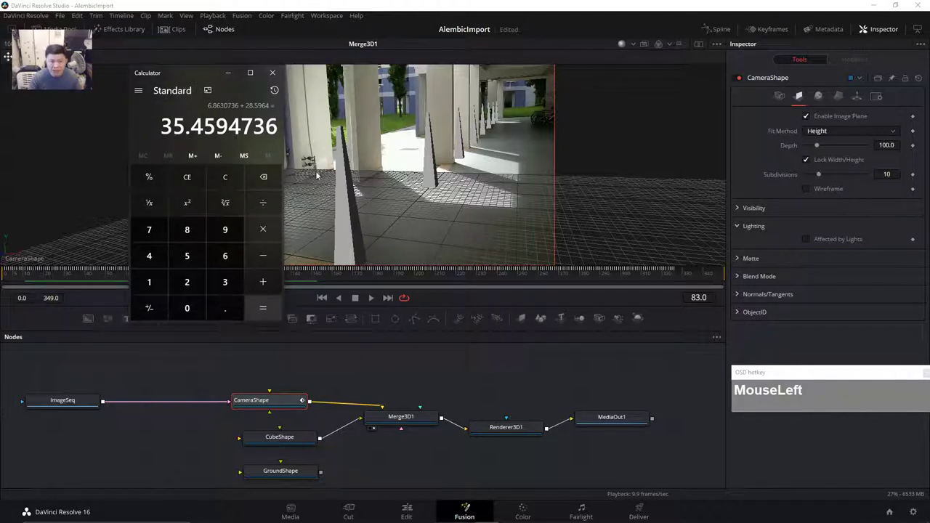
click(229, 74)
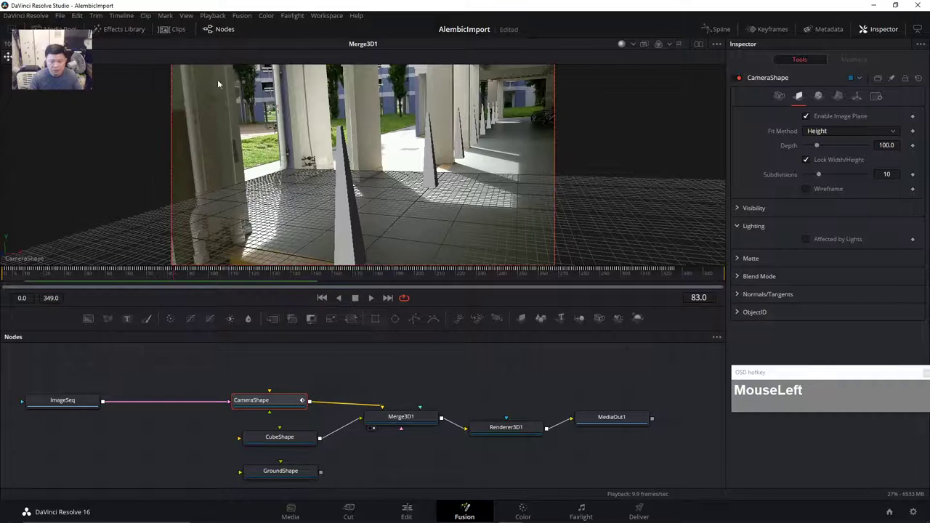
- Move the Renderer3D1 node slightly up, level with its neighbours, and set the playhead to frame 62
drag(505, 427, 334, 227)
drag(201, 279, 133, 300)
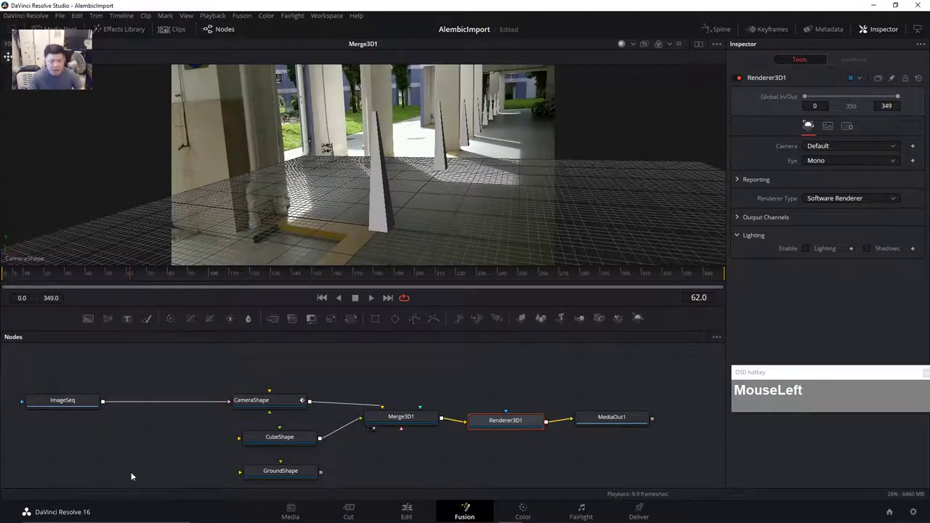
right_click(125, 367)
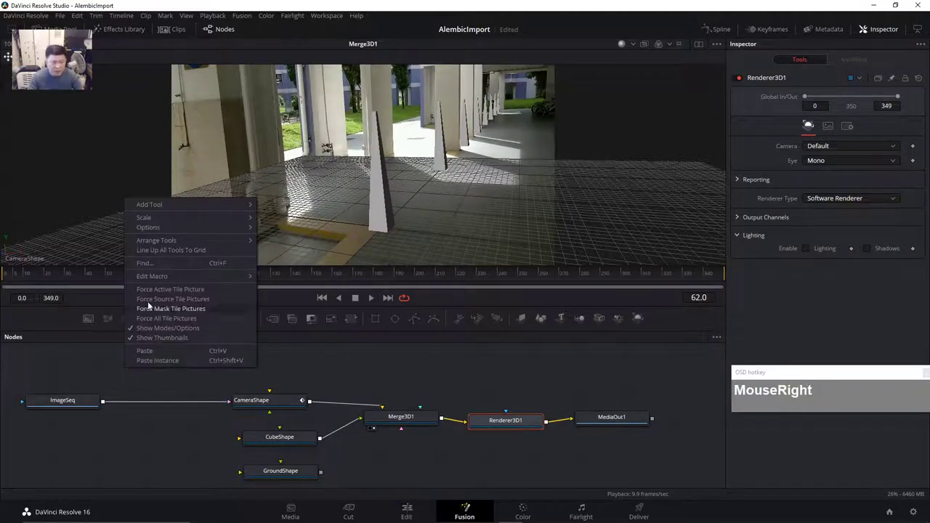
click(128, 375)
right_click(126, 370)
right_click(128, 372)
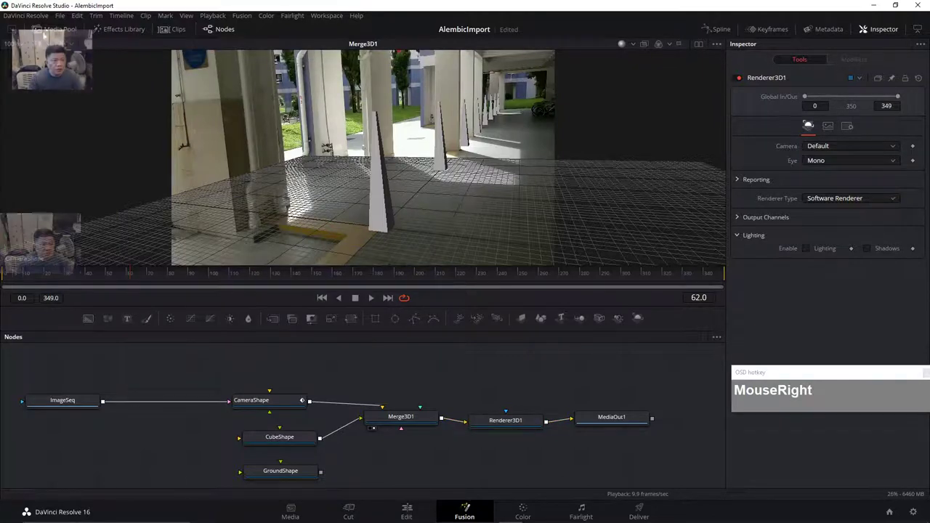
- Show the Media Pool, start a media import and look in the images folder of DEE_PerspectiveMatching
click(48, 29)
right_click(108, 164)
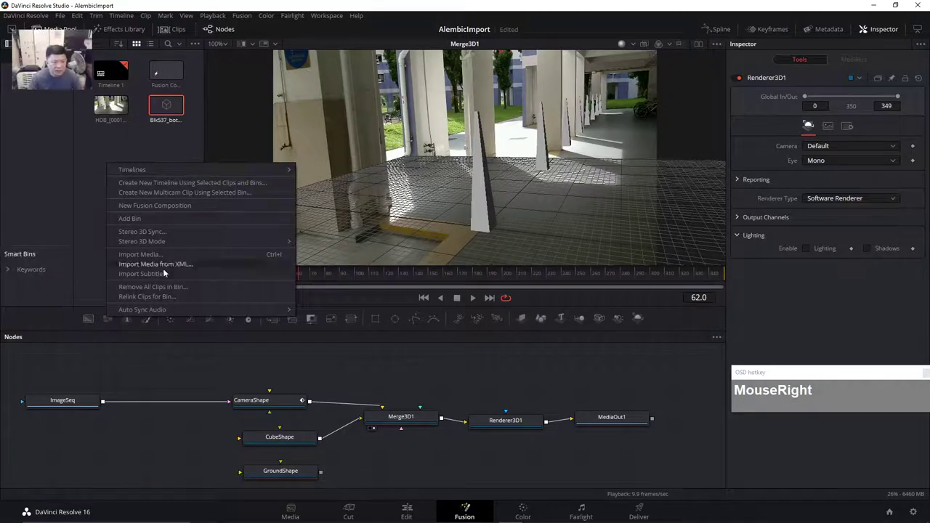
click(142, 254)
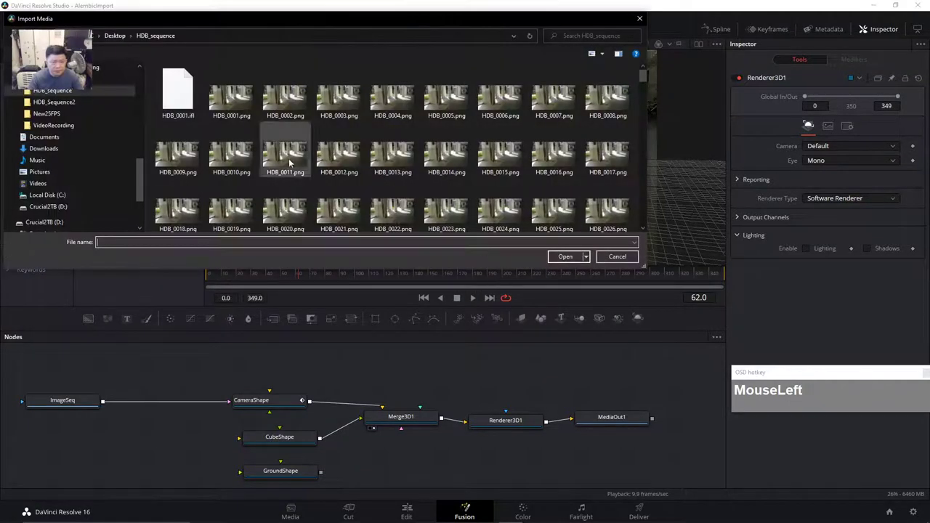
scroll(141, 167, up, 2)
click(66, 129)
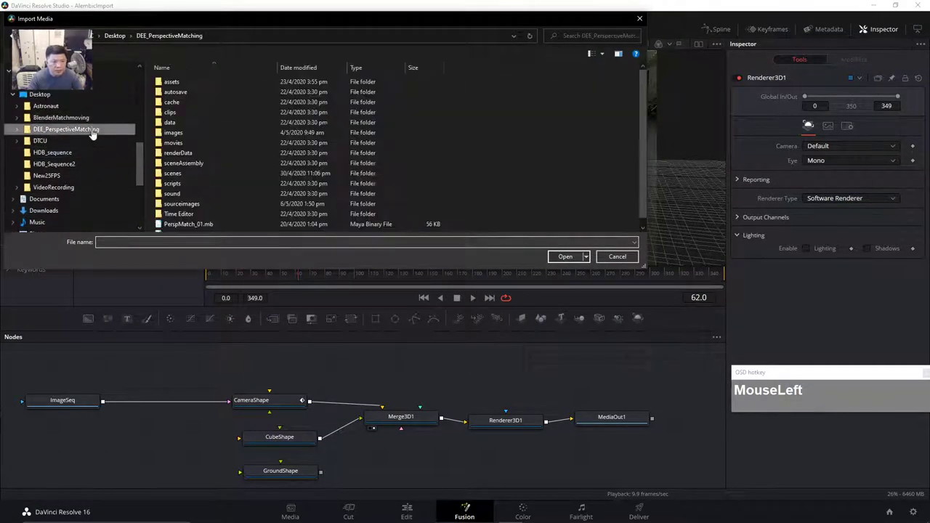
double_click(181, 133)
click(169, 36)
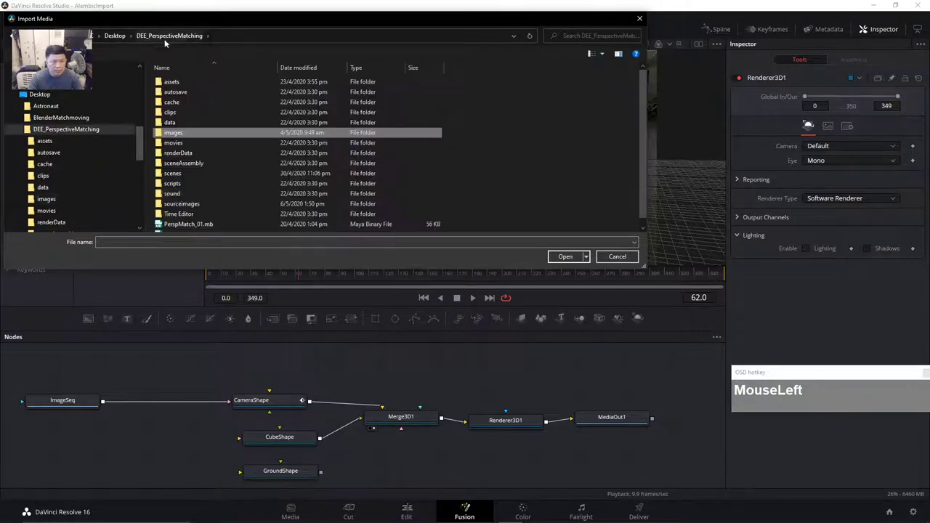
- Look through the assets folder of DEE_PerspectiveMatching, including PerspectiveAssignment, for a file to import
scroll(278, 176, down, 2)
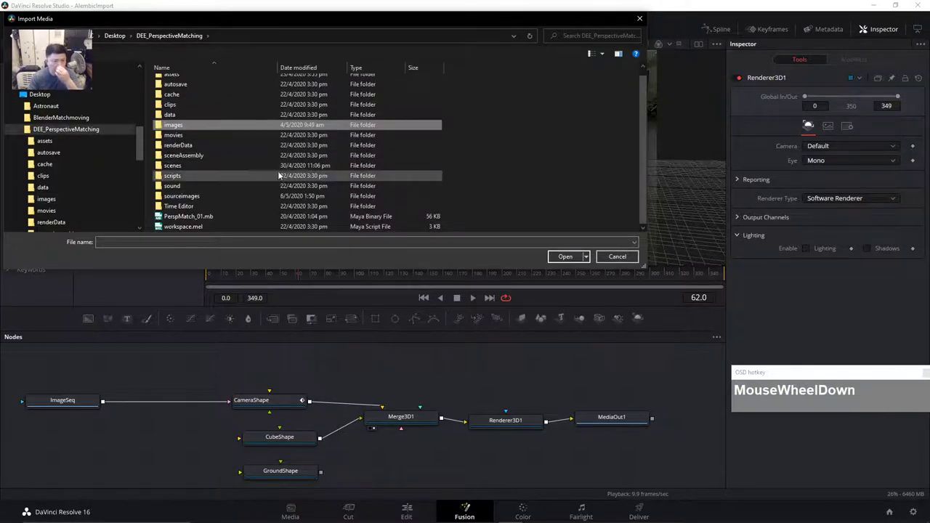
scroll(192, 91, up, 1)
double_click(187, 80)
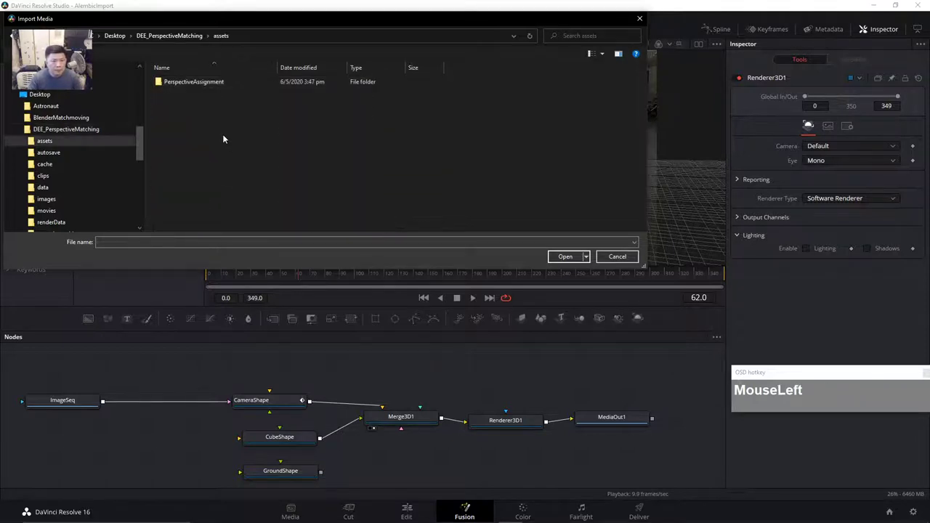
double_click(207, 82)
scroll(395, 175, down, 6)
scroll(390, 179, up, 6)
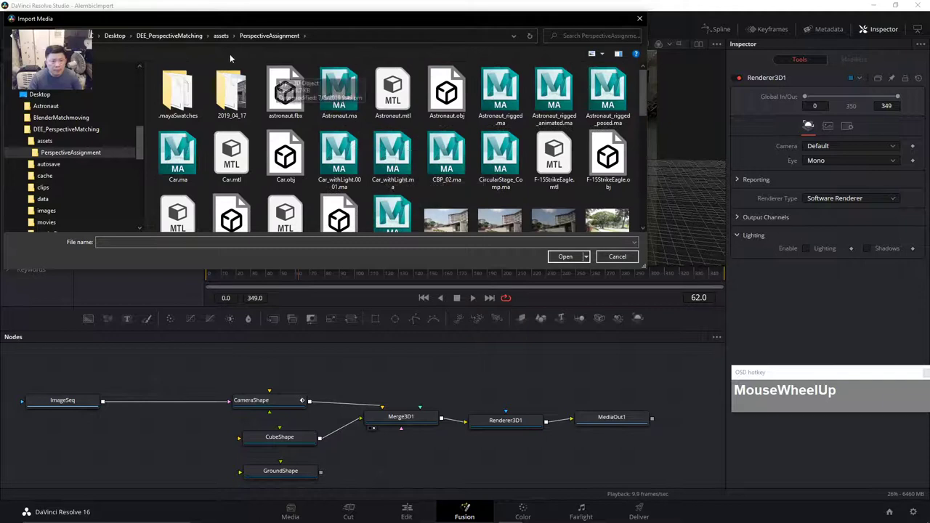
click(175, 35)
- Look through the files in the Desktop's BlenderMatchmoving folder for media to import
click(115, 35)
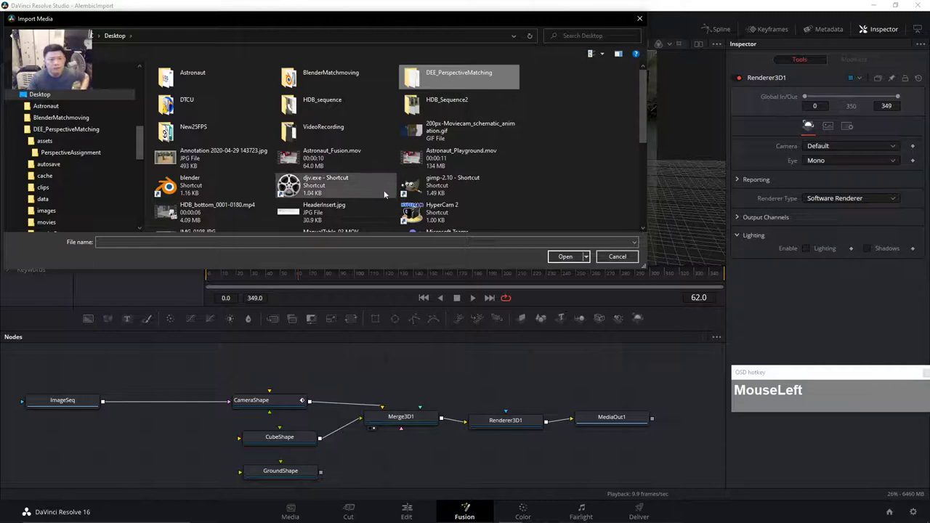
click(324, 83)
double_click(323, 77)
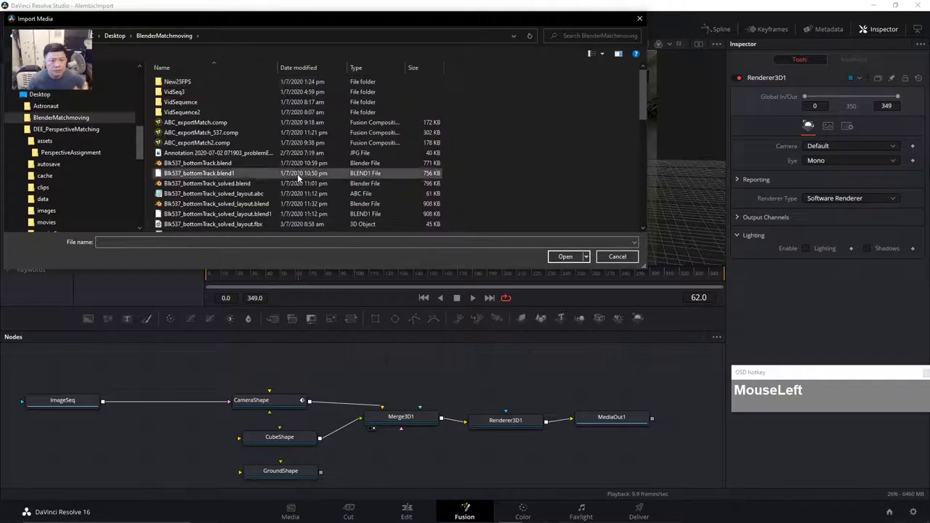
scroll(234, 146, down, 2)
scroll(254, 173, down, 4)
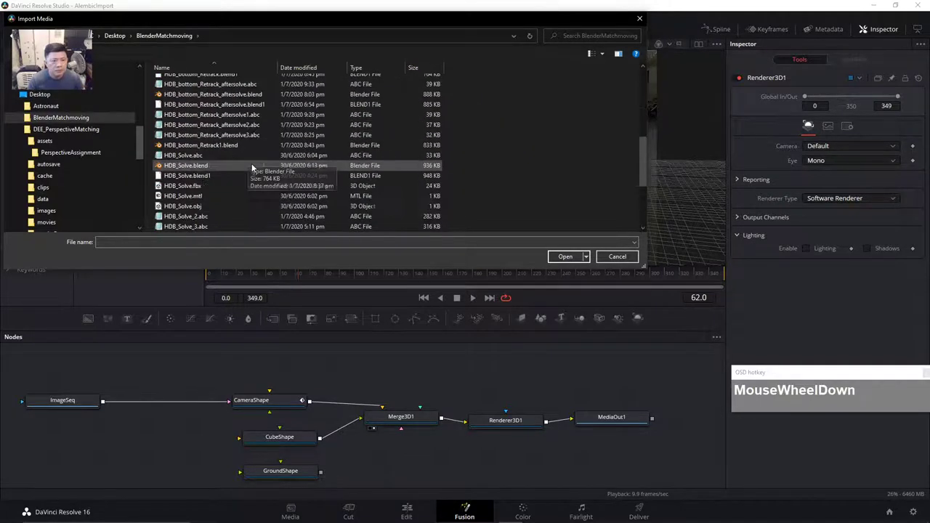
scroll(253, 180, up, 1)
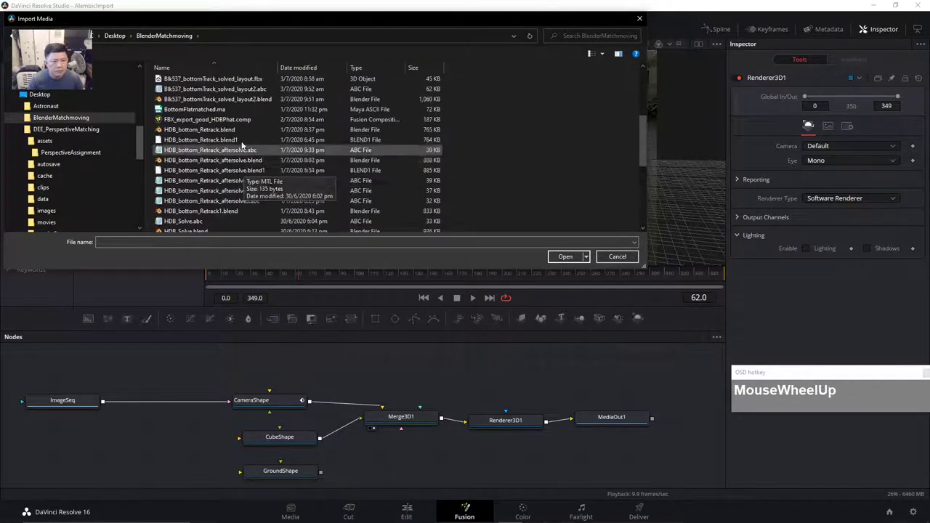
- Look through the Desktop's files for media to import, then cancel the import
click(115, 35)
scroll(334, 189, down, 5)
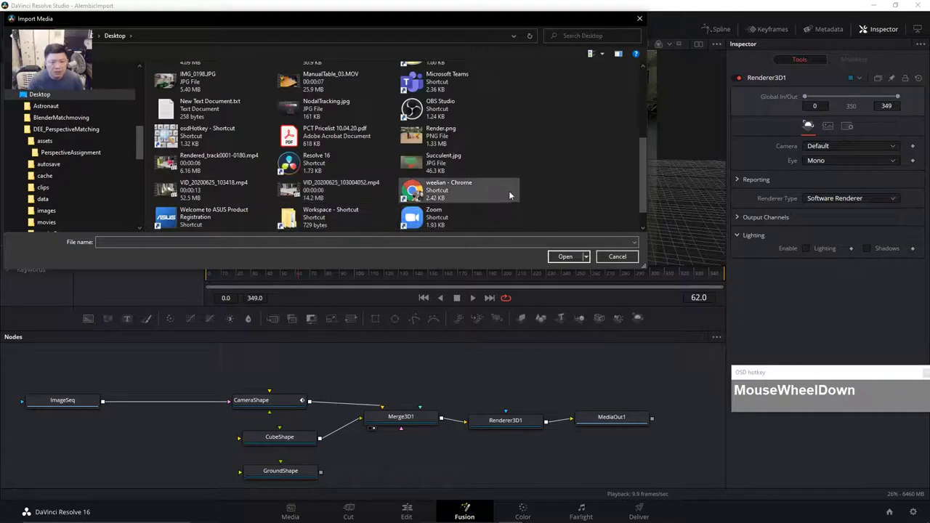
scroll(511, 191, down, 2)
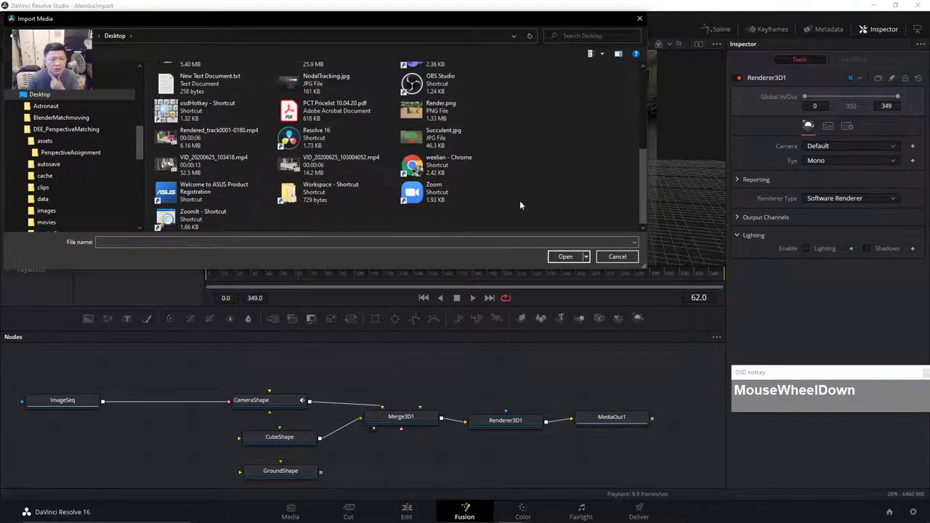
scroll(520, 203, up, 3)
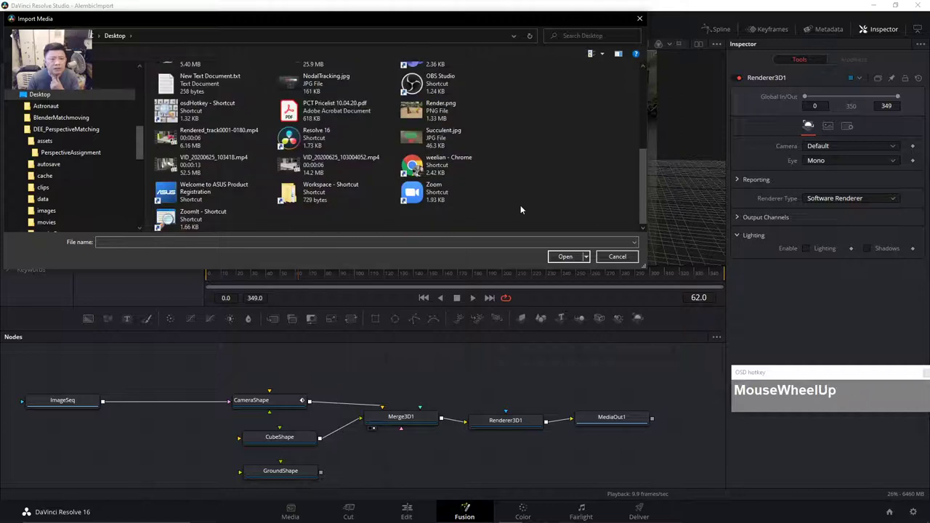
scroll(520, 209, up, 1)
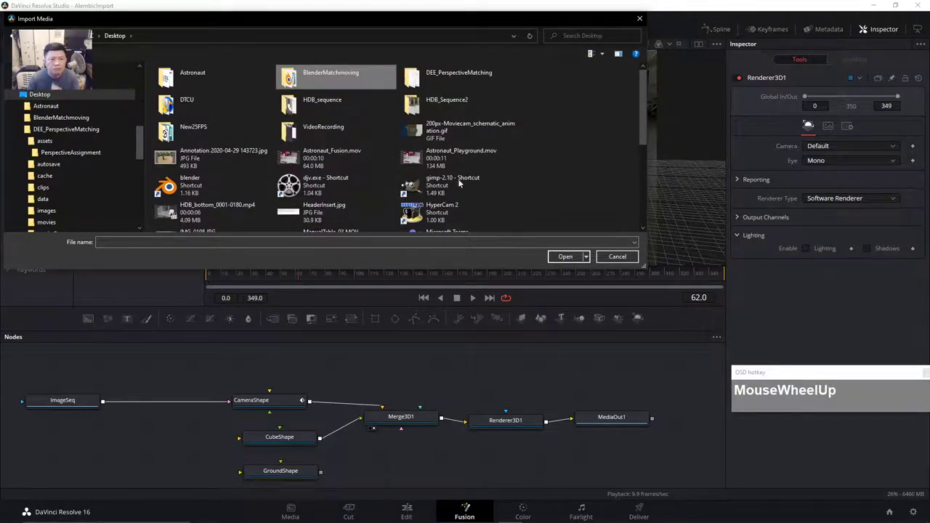
click(573, 149)
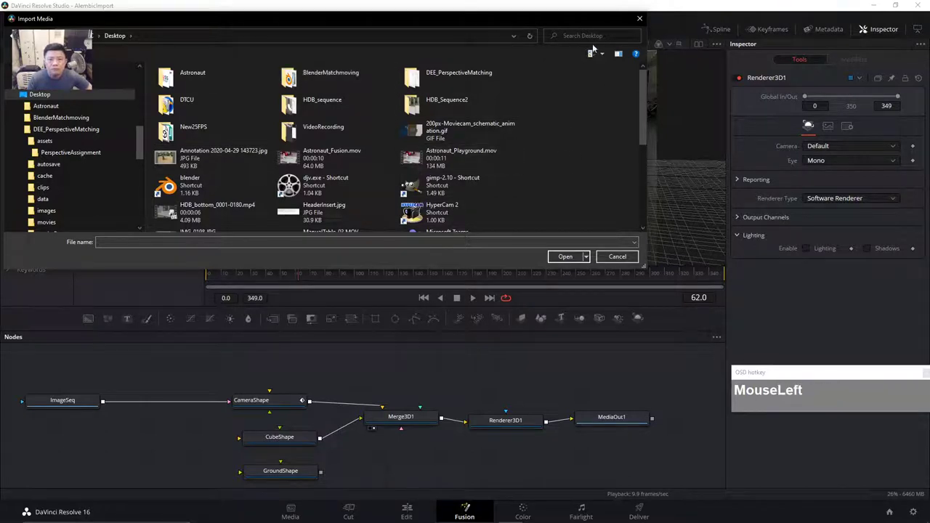
click(617, 257)
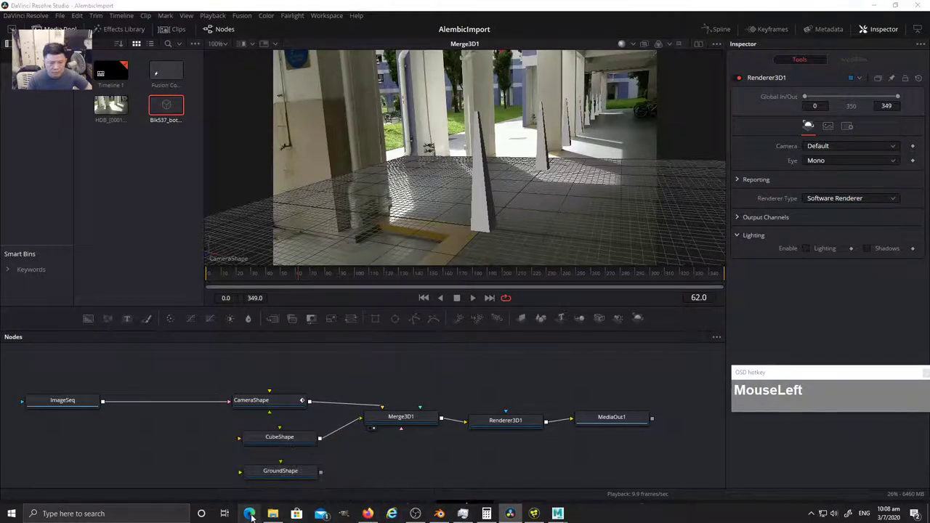
click(374, 465)
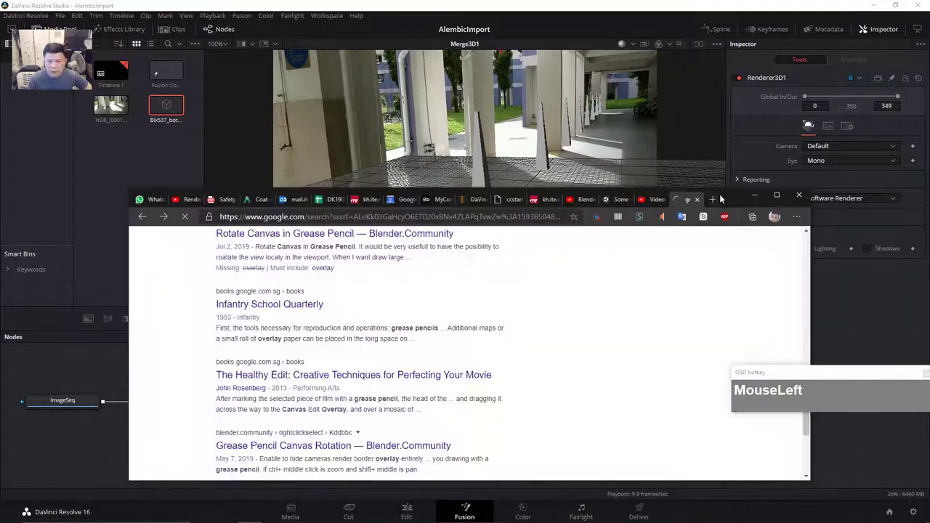
click(713, 199)
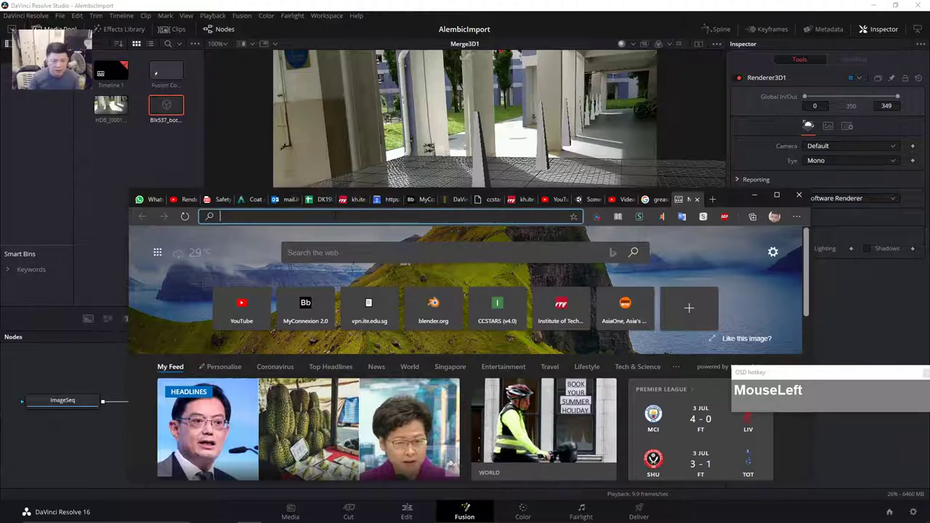
click(308, 222)
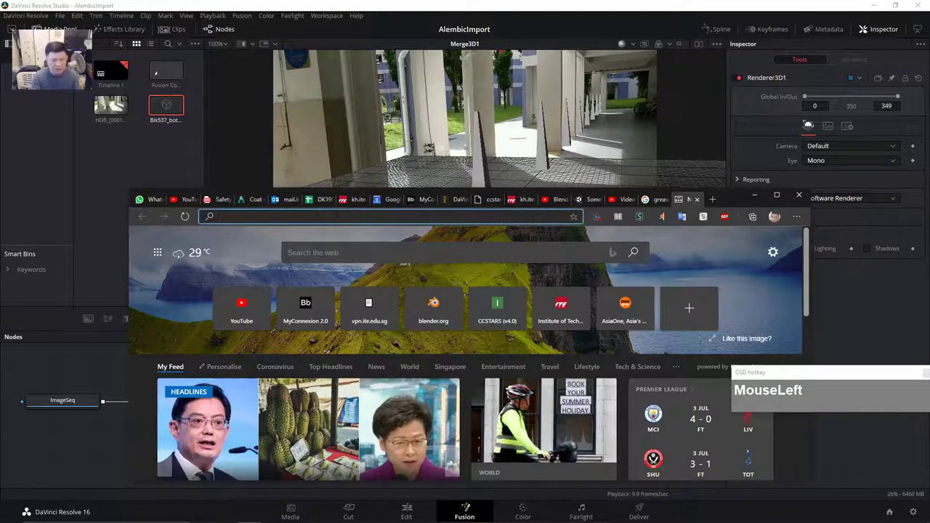
text(www.google.)
key(Return)
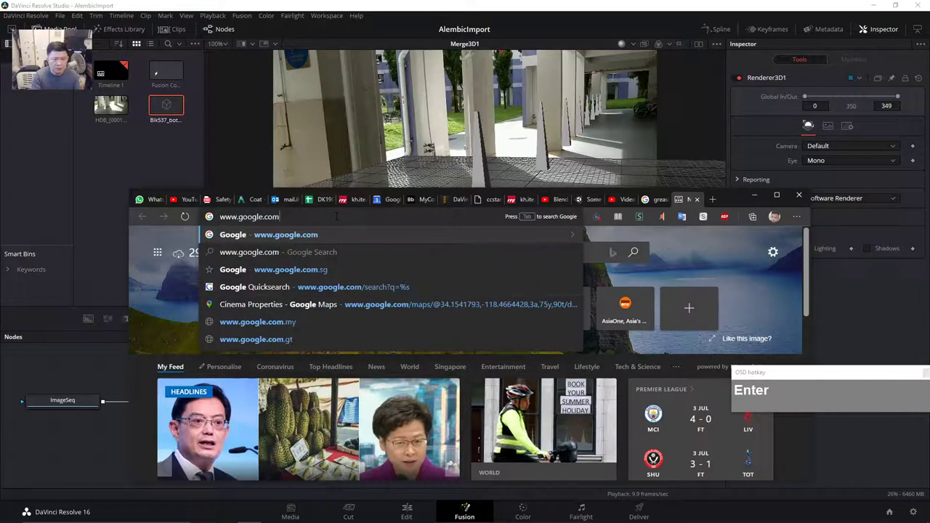
- Search Google for "spongebob clipart png alpha" and show the image results
click(412, 369)
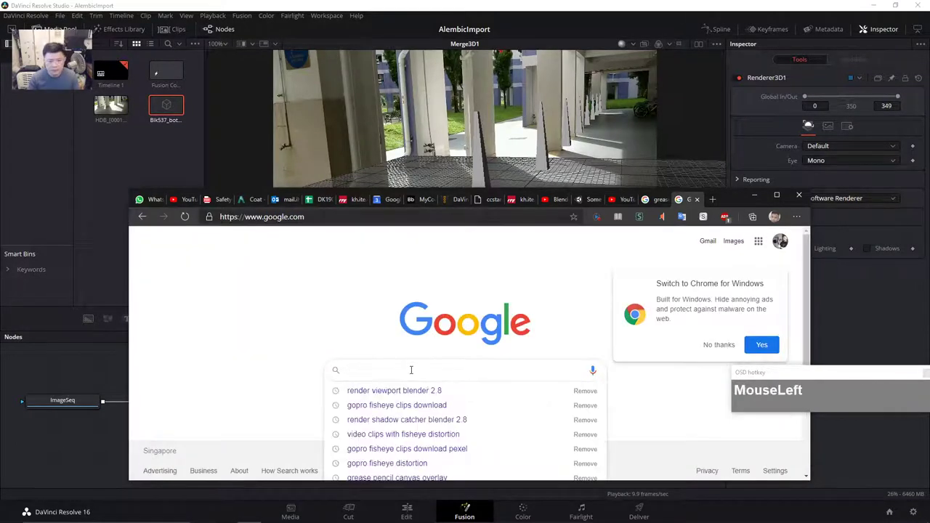
text(spong)
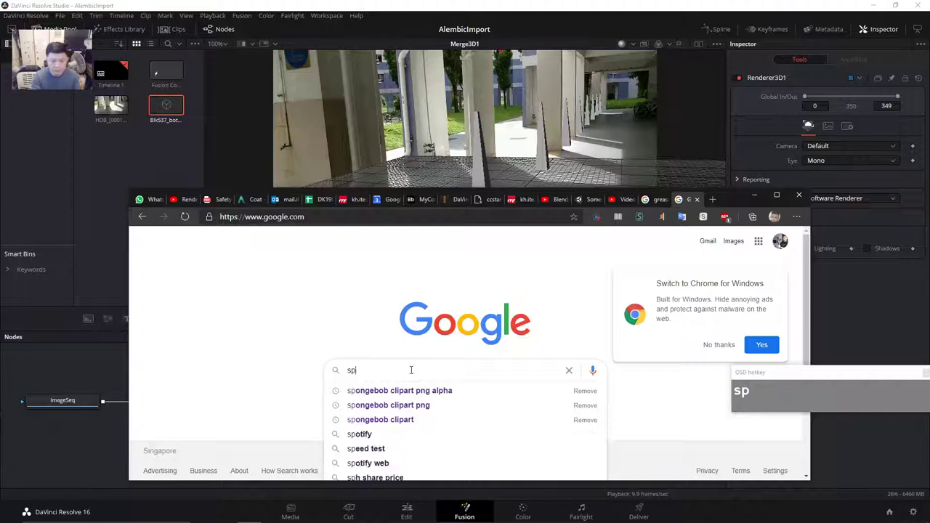
click(398, 391)
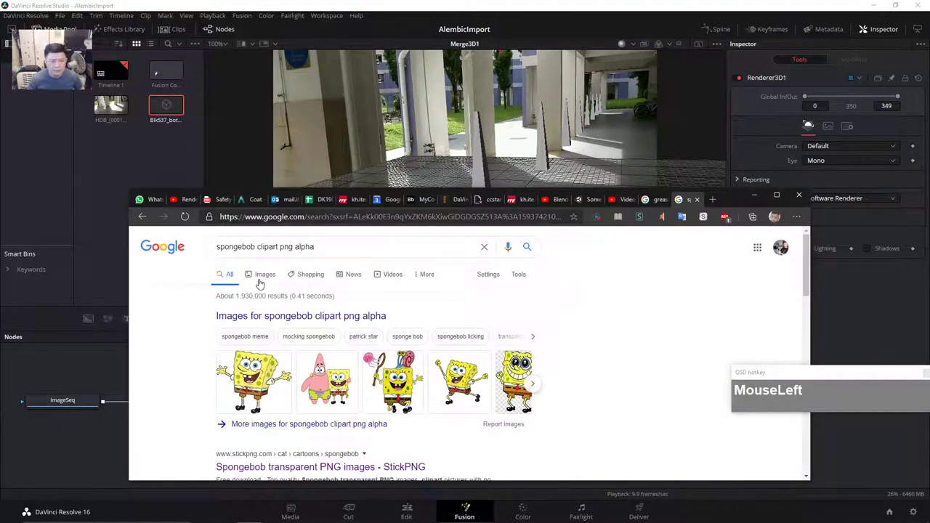
click(262, 277)
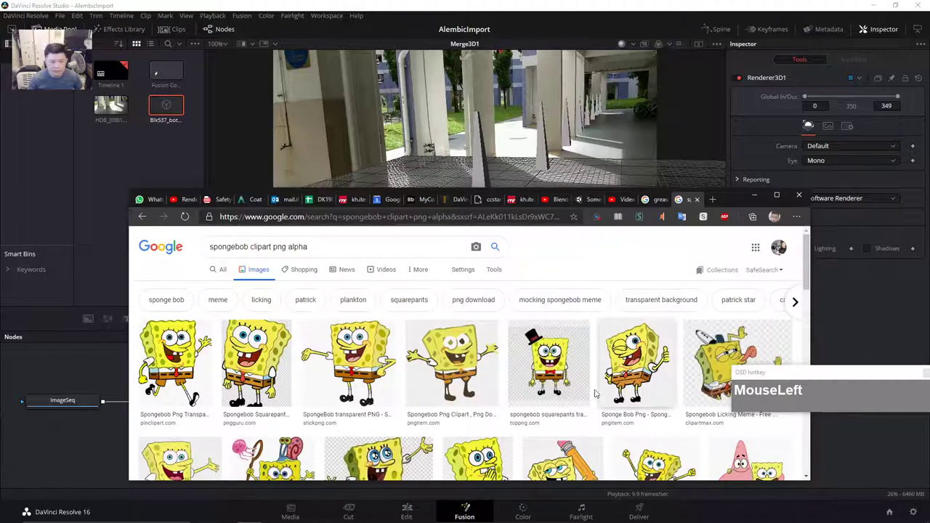
- Open the pngguru.com page of the second Spongebob result, examine the clipart and its download options, and maximize the browser
click(260, 367)
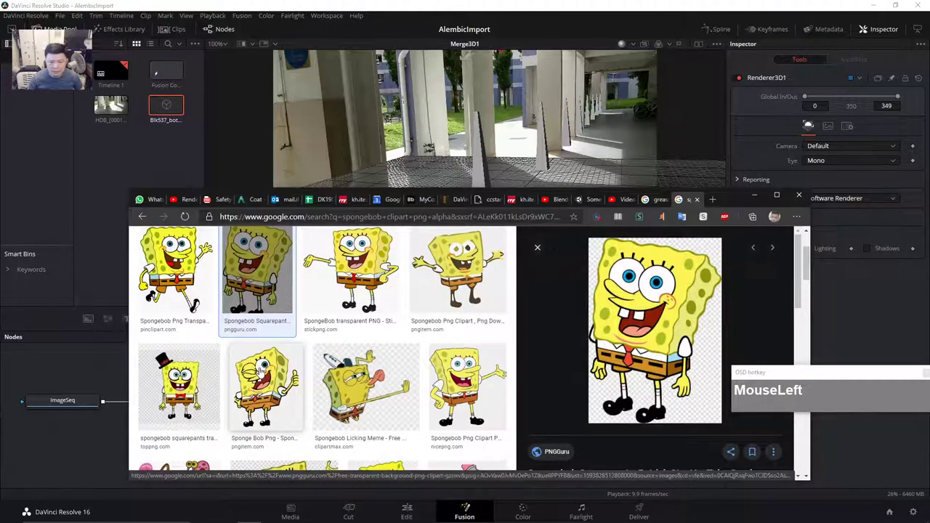
drag(640, 324, 585, 235)
click(582, 236)
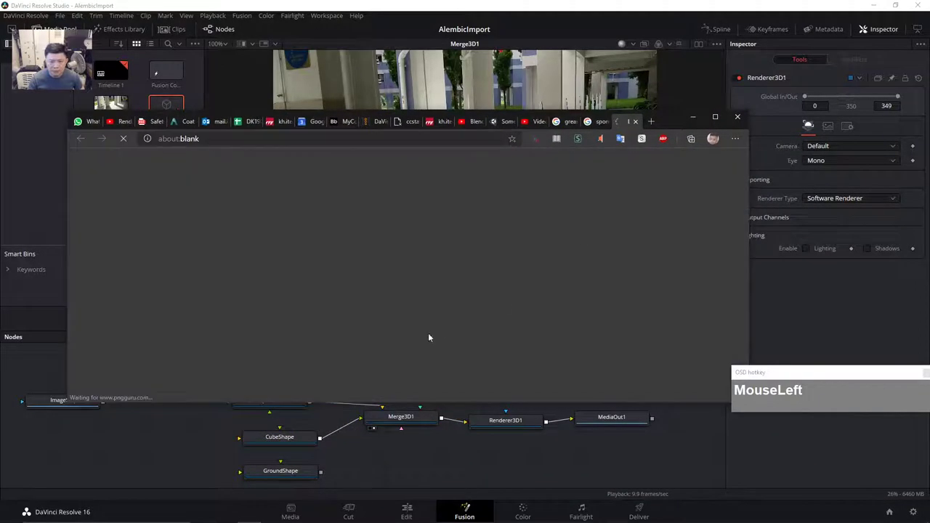
scroll(493, 282, down, 2)
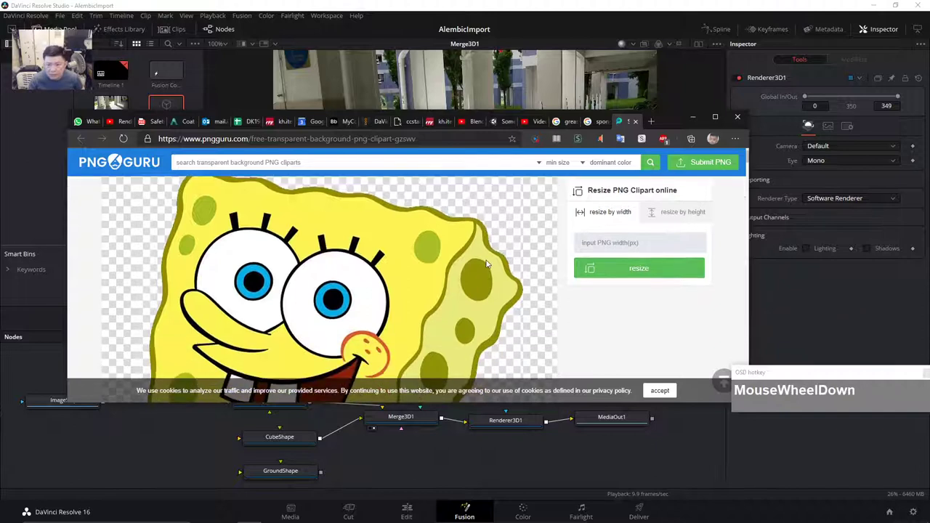
scroll(480, 282, down, 5)
scroll(471, 281, down, 2)
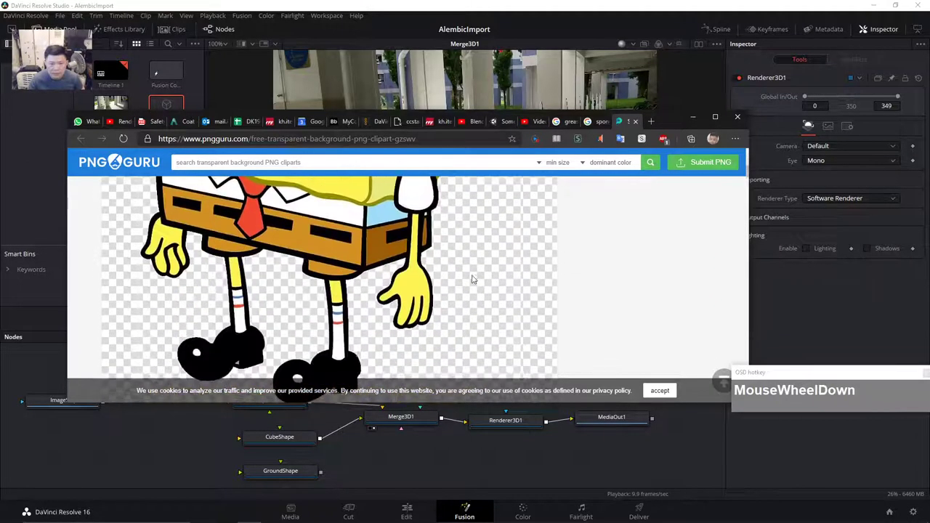
scroll(347, 299, down, 3)
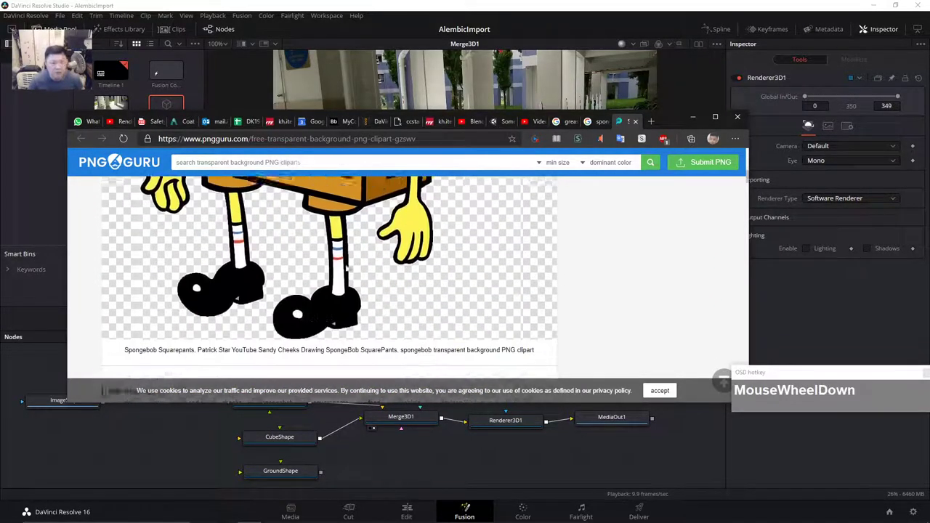
scroll(340, 232, up, 5)
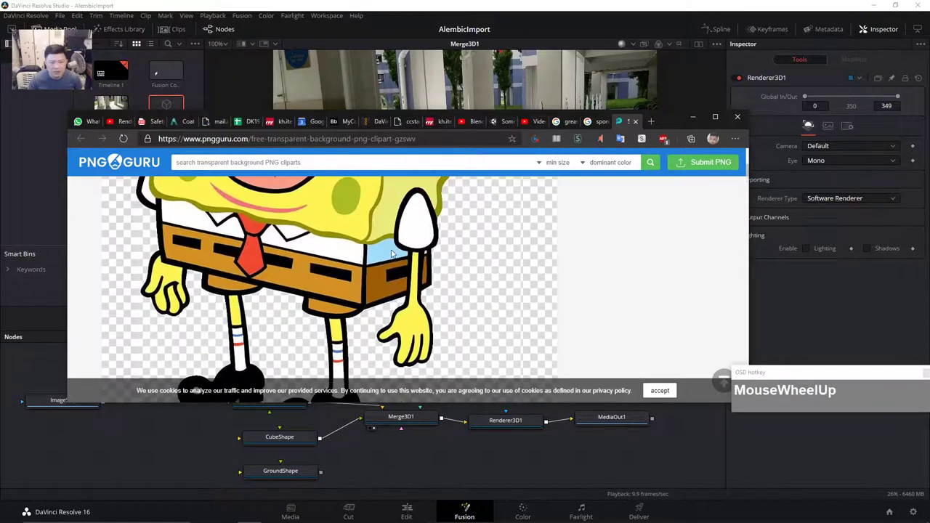
scroll(501, 350, up, 1)
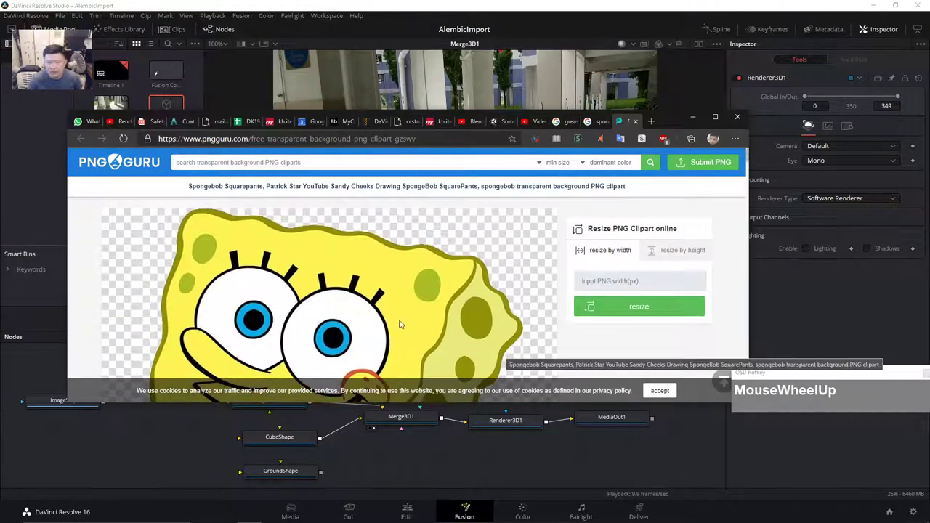
click(715, 116)
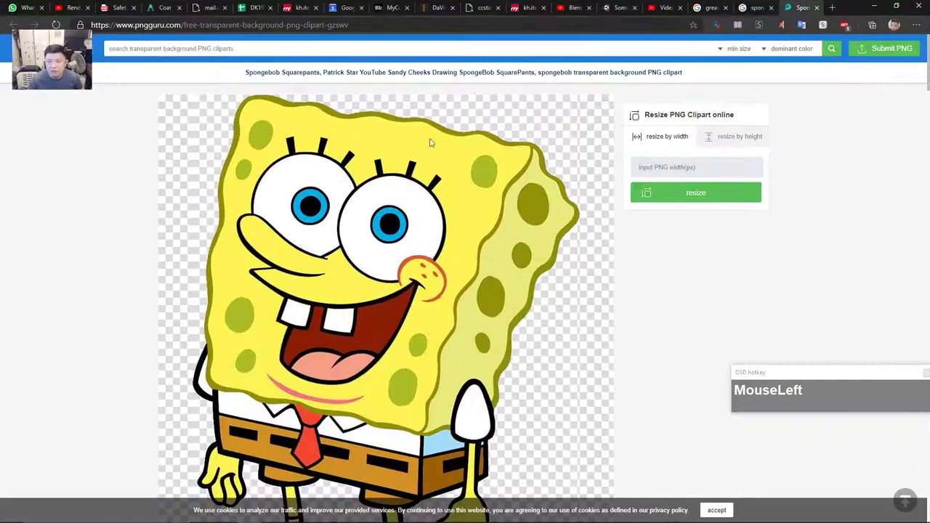
- Return to the image results, open the pinclipart.com page of the waving Spongebob and request its transparent PNG download
click(756, 7)
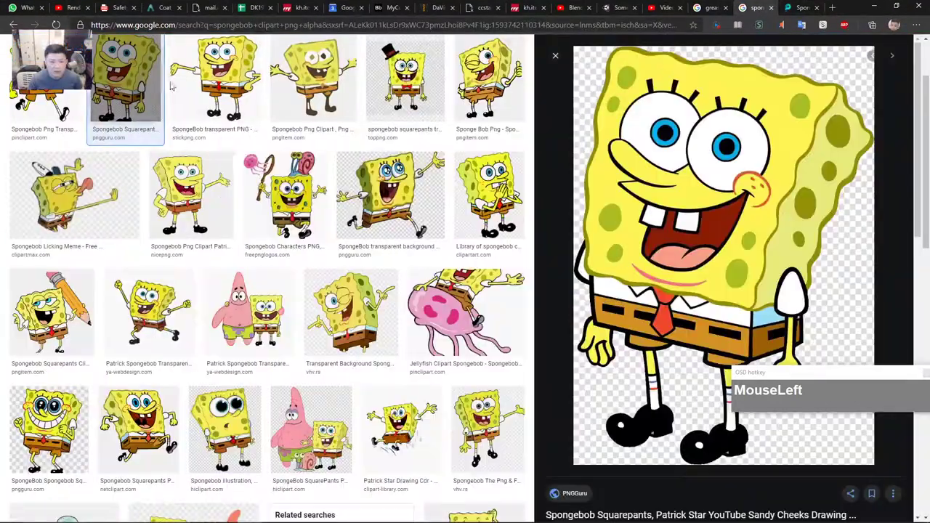
scroll(218, 269, up, 2)
click(43, 174)
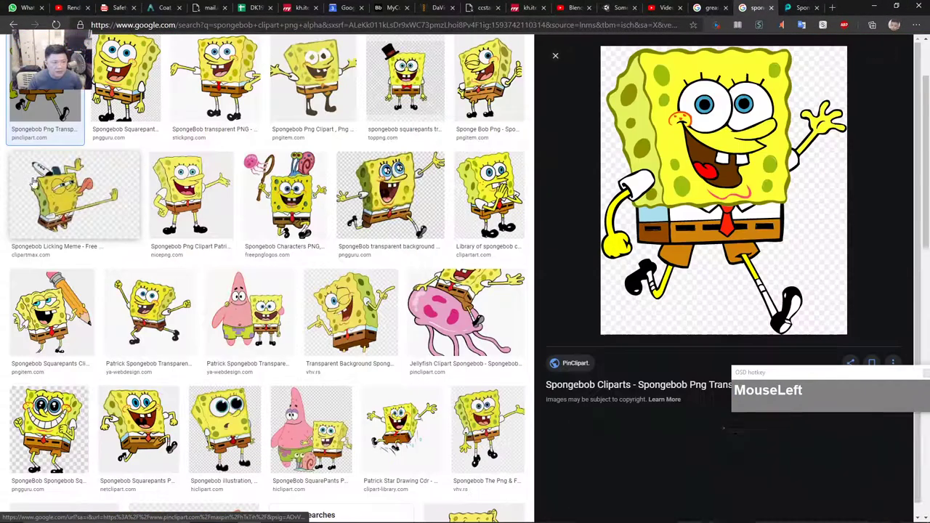
click(723, 211)
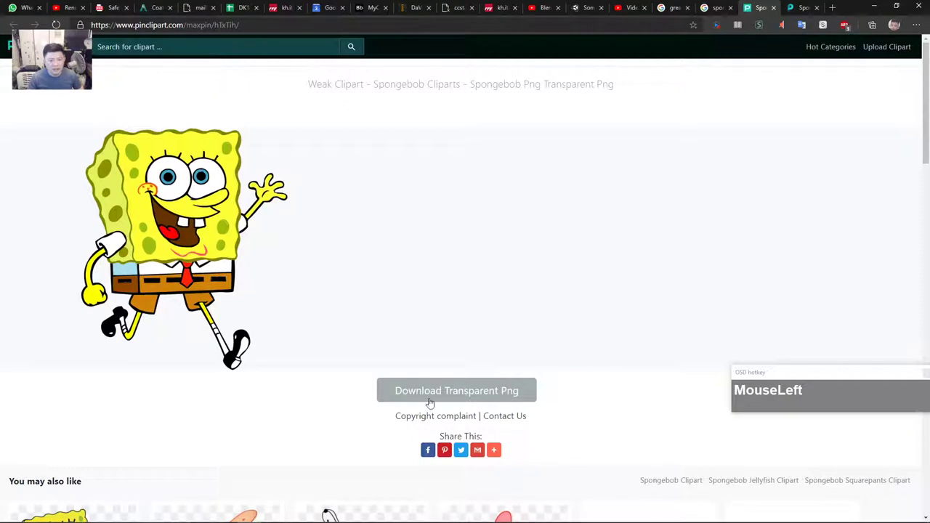
click(453, 392)
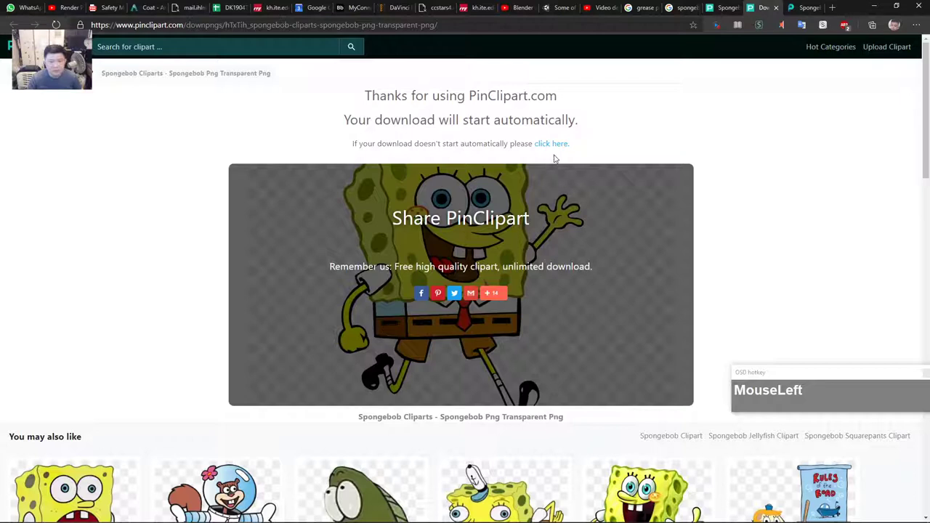
- Save the download link's target to the Desktop as PinClipart.com_weak-clipart_689375.png
right_click(551, 147)
click(575, 205)
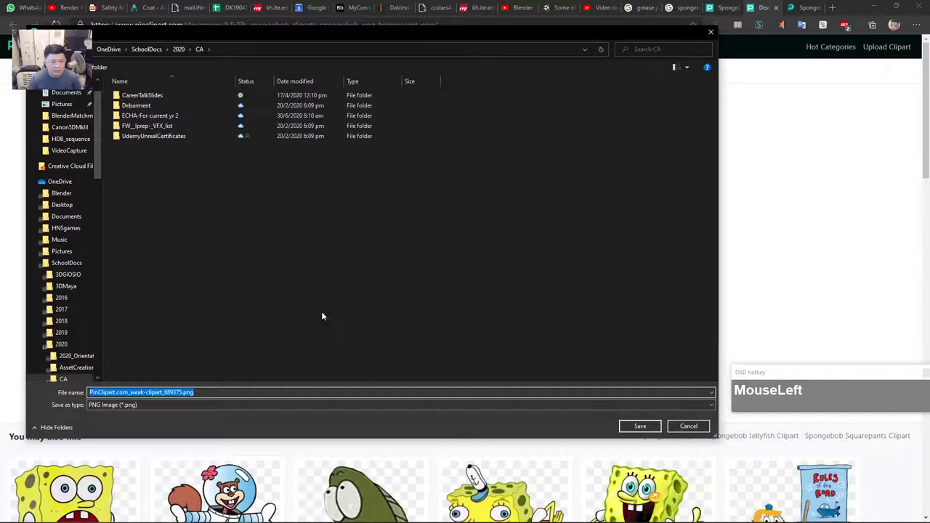
scroll(72, 124, up, 3)
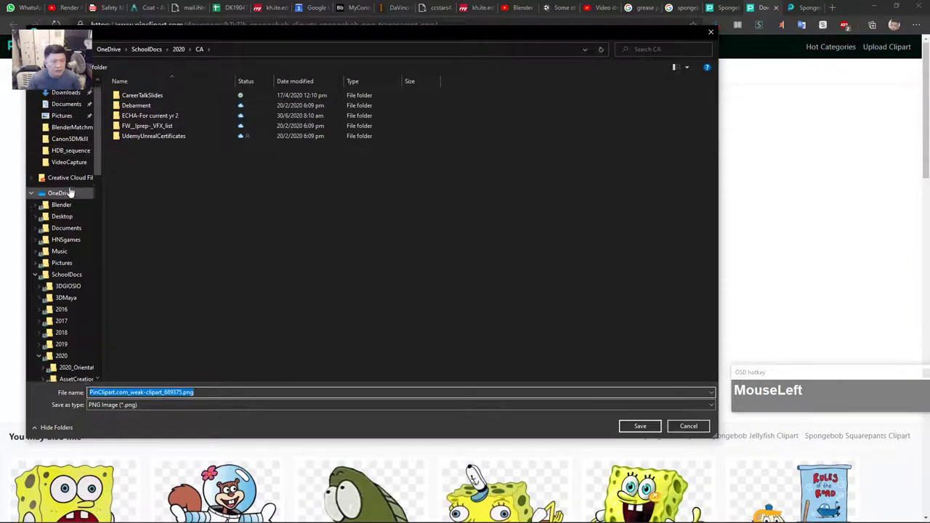
click(62, 99)
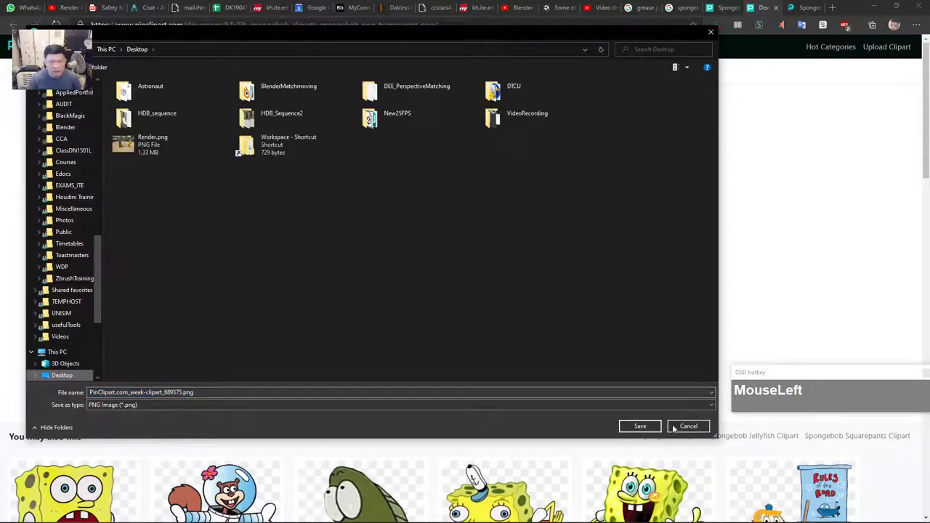
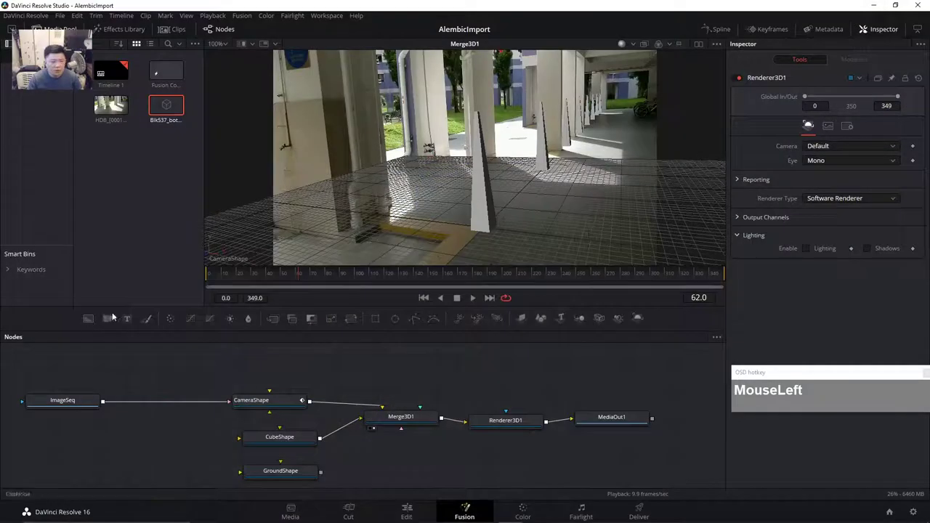
- Back in DaVinci Resolve, go to frame 91 and import PinClipart.com_weak-clipart_689375.png from the Desktop into the Media Pool
drag(258, 274, 339, 280)
right_click(119, 170)
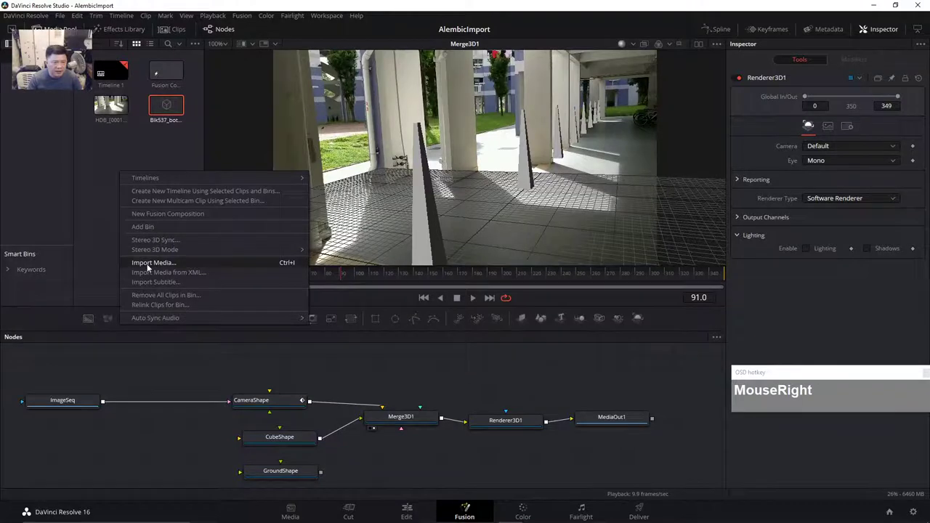
click(148, 263)
scroll(55, 101, up, 5)
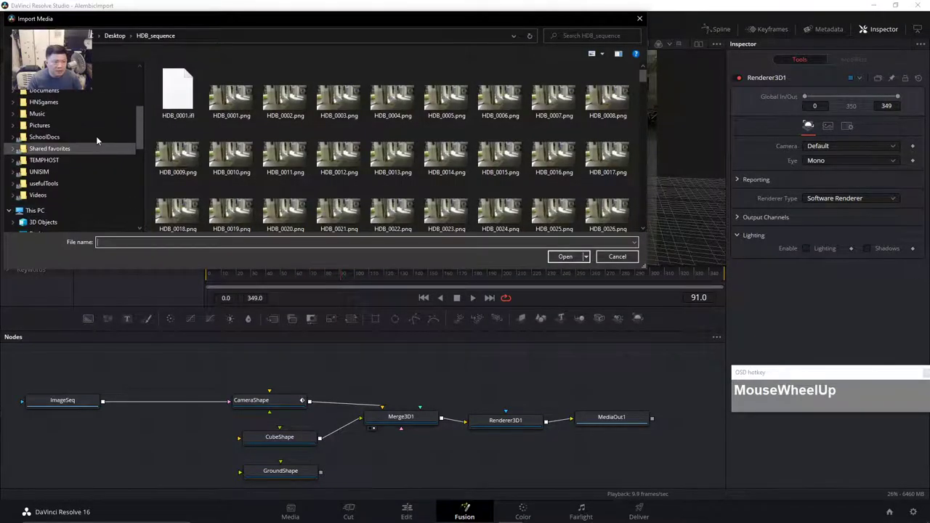
click(40, 222)
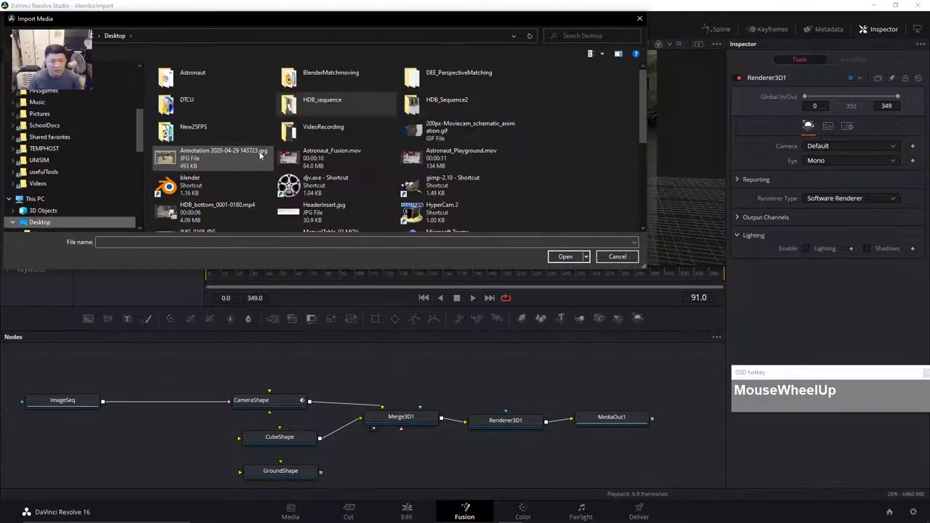
scroll(472, 207, down, 5)
click(447, 135)
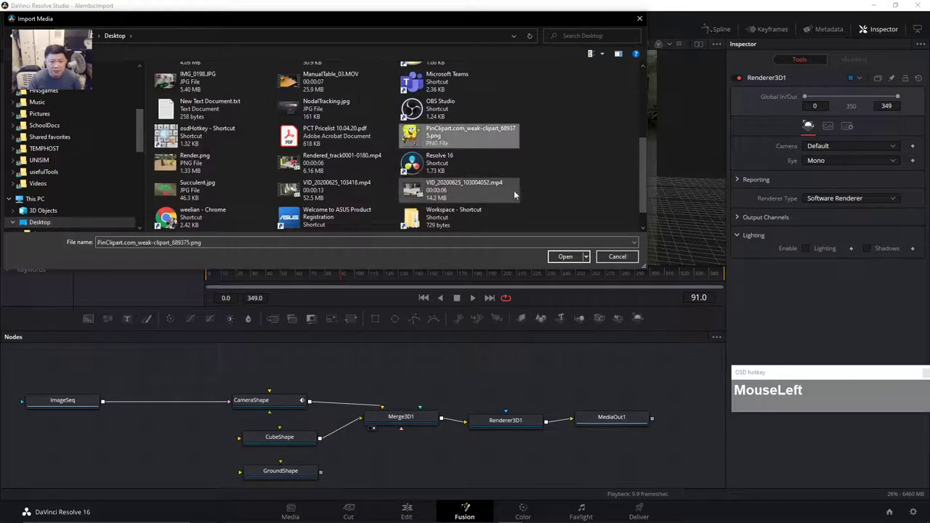
click(565, 257)
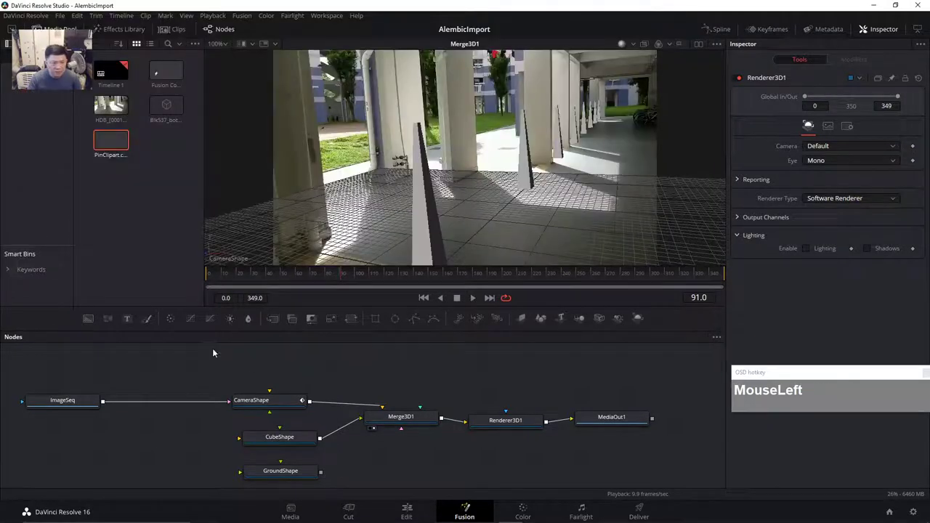
- Add an ImagePlane3D node to the composition and connect its output to Merge3D1
middle_click(442, 448)
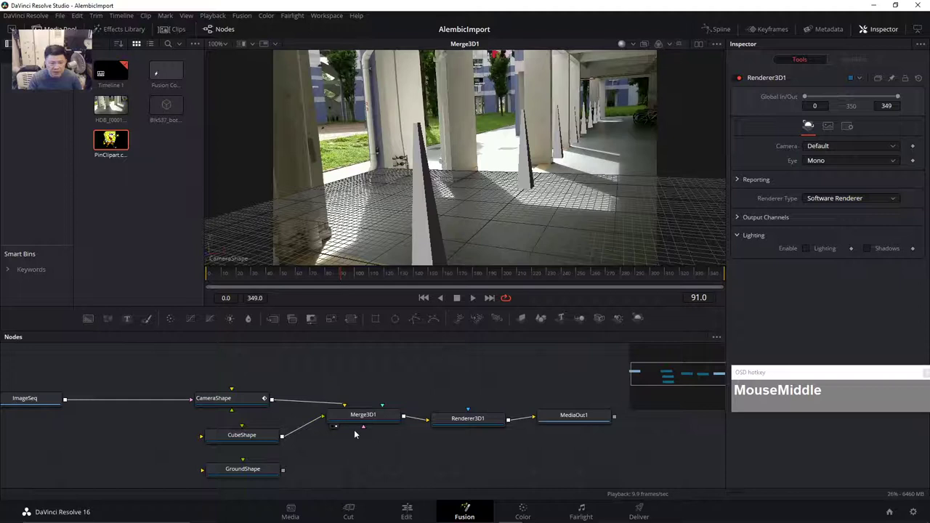
click(521, 320)
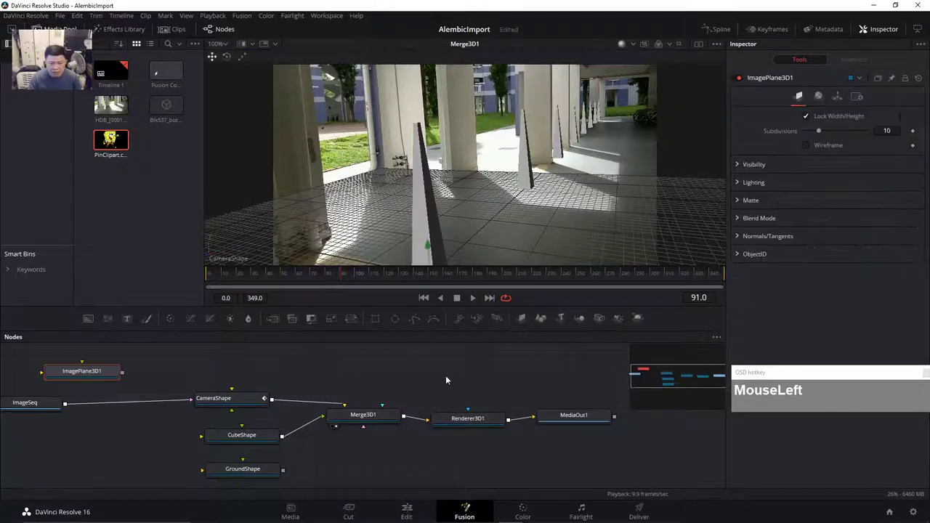
drag(175, 370, 426, 274)
drag(134, 369, 328, 363)
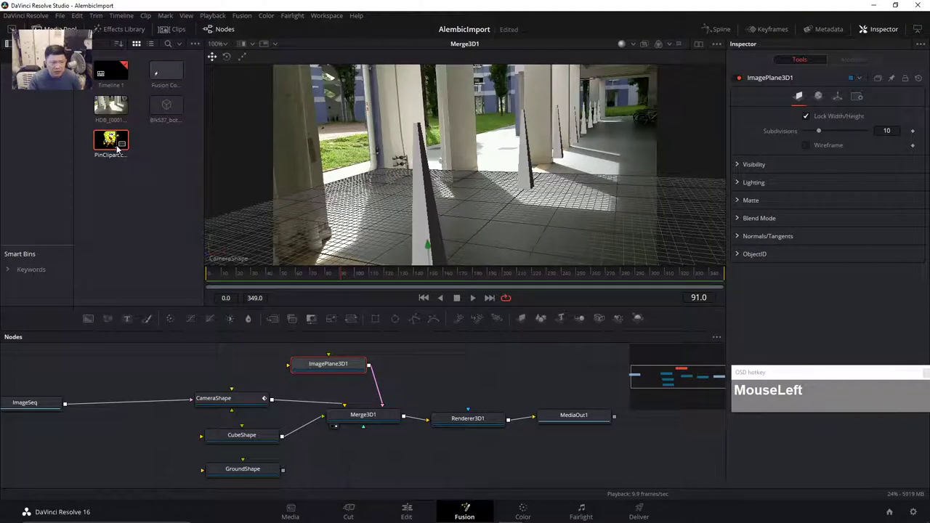
- Bring the PinClipart SpongeBob image into the node graph and connect it to the ImagePlane3D1 input
drag(111, 148, 303, 371)
drag(360, 421, 438, 208)
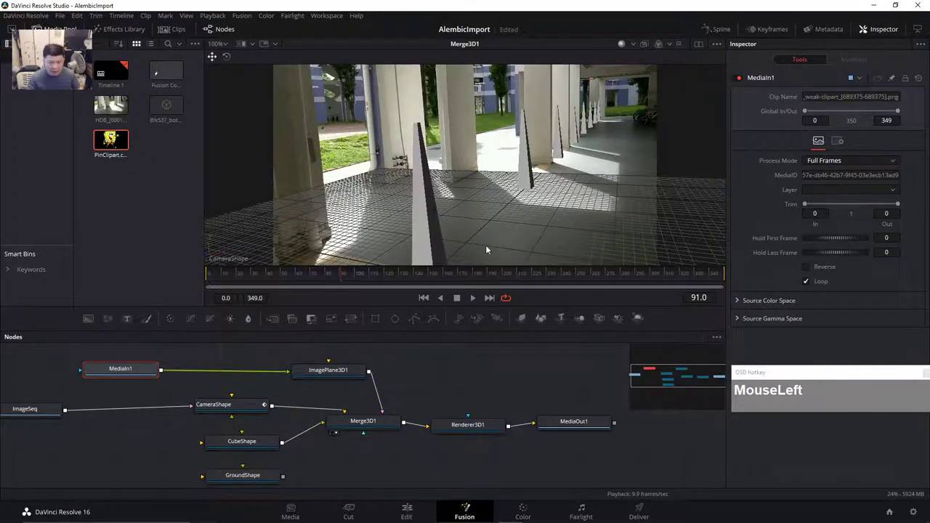
- Go to frame 9 and show the transform settings of ImagePlane3D1
drag(245, 273, 224, 275)
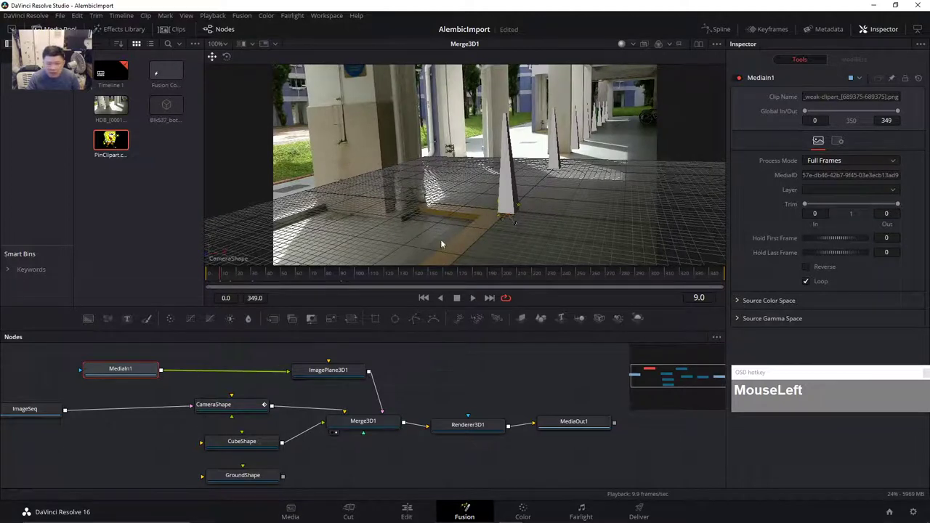
click(328, 377)
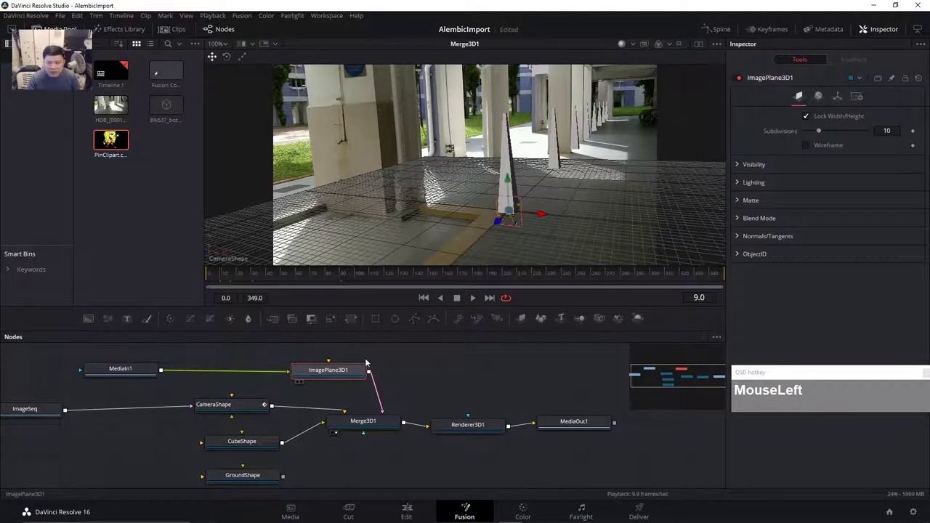
click(837, 97)
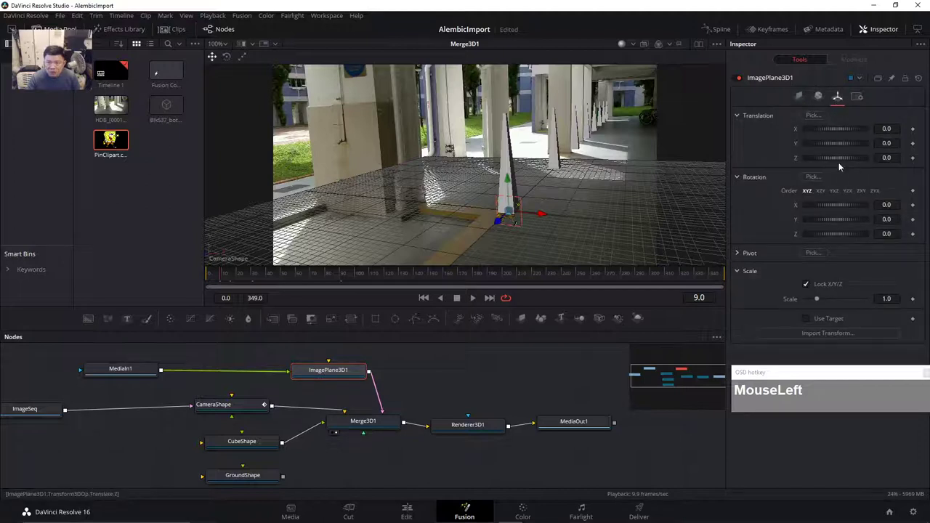
- Try raising the image plane and moving it far back along the corridor, with its Y translation set to 0
drag(836, 143, 843, 143)
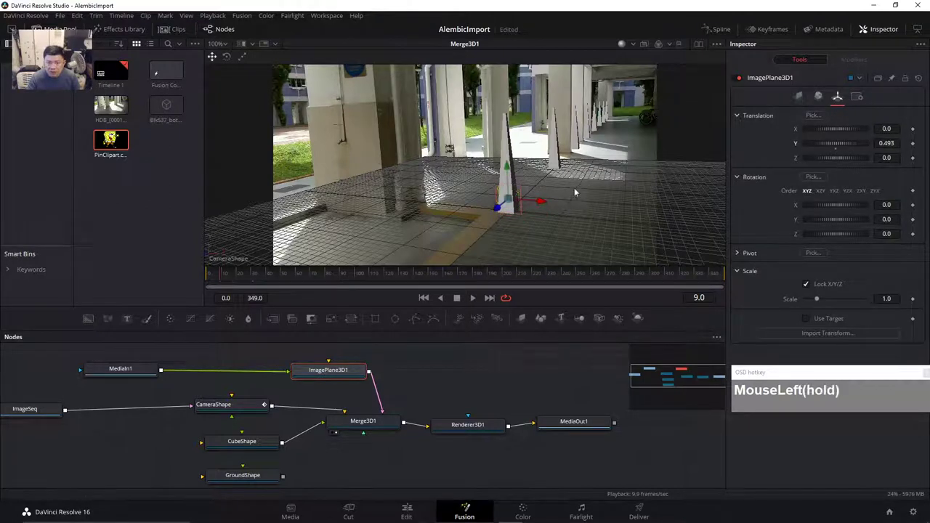
drag(548, 200, 586, 153)
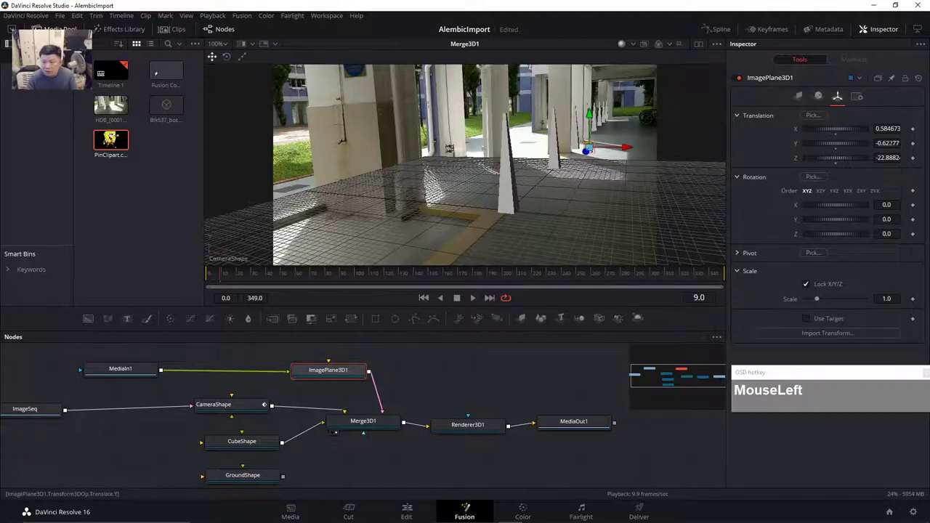
text(0)
key(Tab)
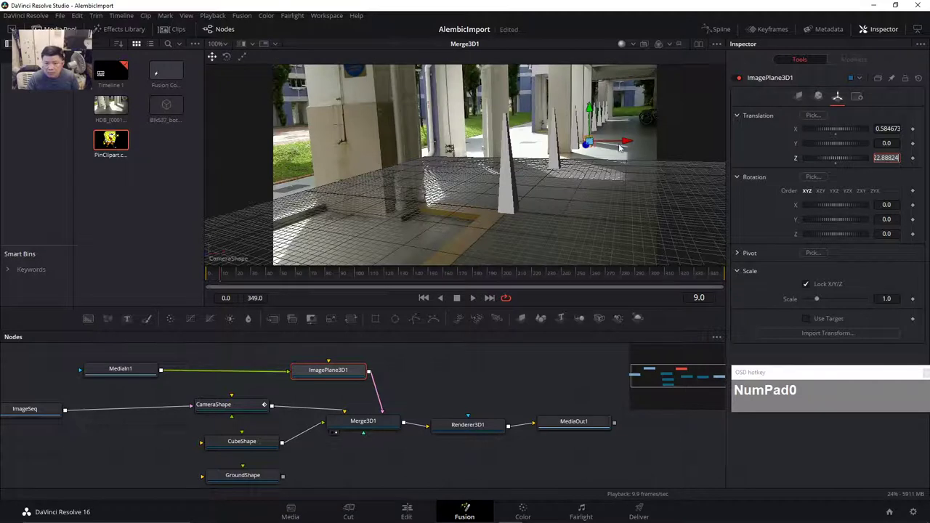
- Try moving the image plane back towards the first pillar, and undo the recent position changes
drag(589, 147, 528, 231)
key(ctrl+z)
key(ctrl+z)
key(ctrl+z)
key(ctrl+z)
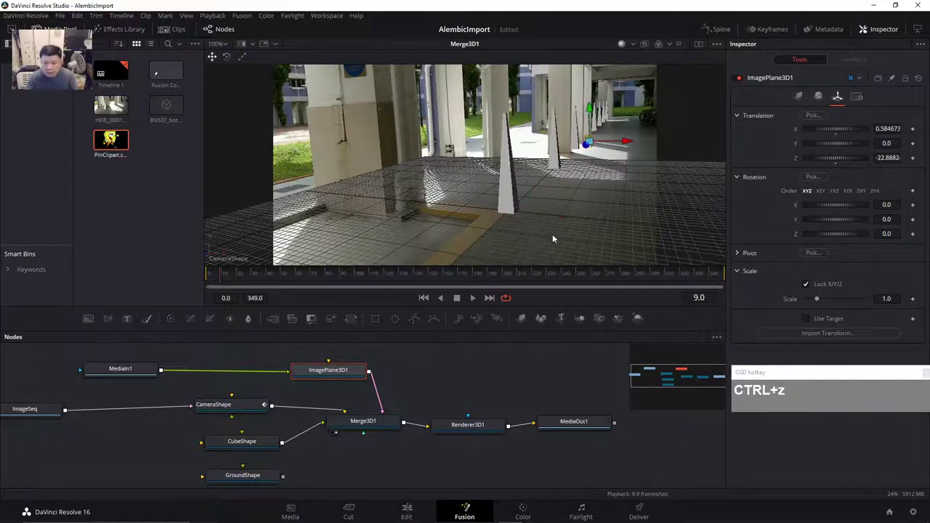
- Move the image plane beside the first cone to about X 1.31 and Y 1.17, and switch the 3D viewer to Perspective
drag(541, 171, 541, 150)
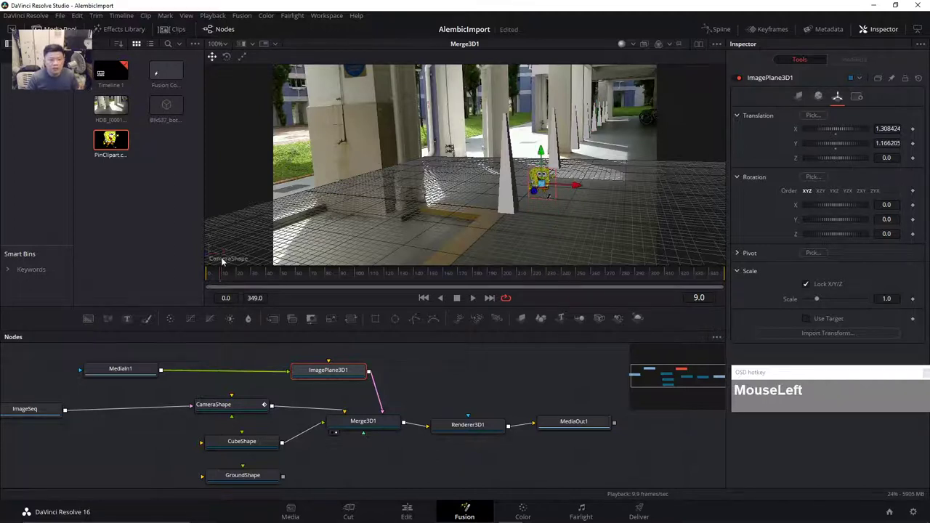
right_click(223, 262)
click(247, 291)
scroll(407, 167, down, 2)
scroll(409, 164, up, 2)
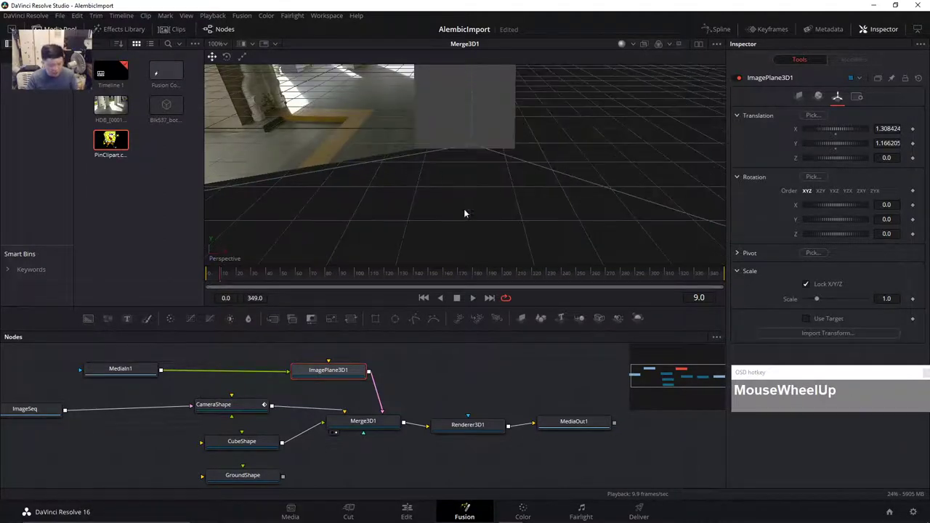
drag(464, 209, 512, 162)
scroll(513, 165, down, 1)
scroll(513, 166, up, 1)
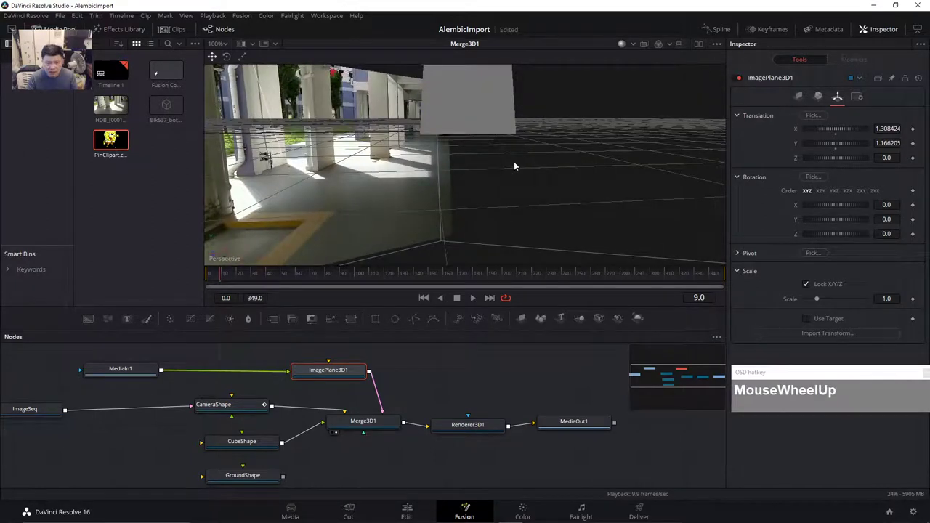
scroll(514, 166, down, 1)
scroll(508, 157, up, 1)
scroll(508, 150, down, 4)
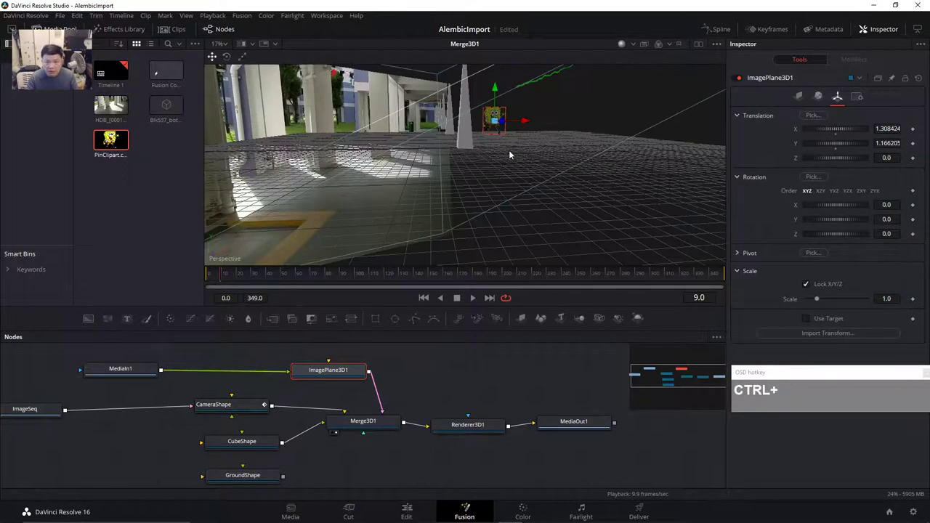
- Lower the image plane to about Y 0.57 and move it back in depth to about Z -19.69
drag(507, 74, 507, 93)
drag(550, 160, 436, 179)
drag(470, 147, 582, 155)
drag(637, 143, 579, 150)
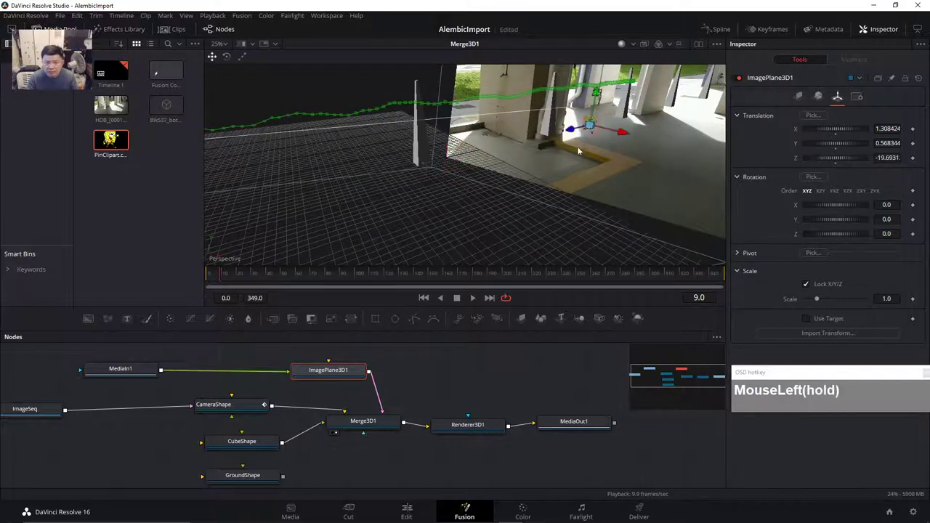
- Scale the image plane to 3.268 and raise it to about Y 0.82 so it stands on the ground grid
click(841, 206)
drag(819, 298, 845, 298)
drag(502, 211, 635, 151)
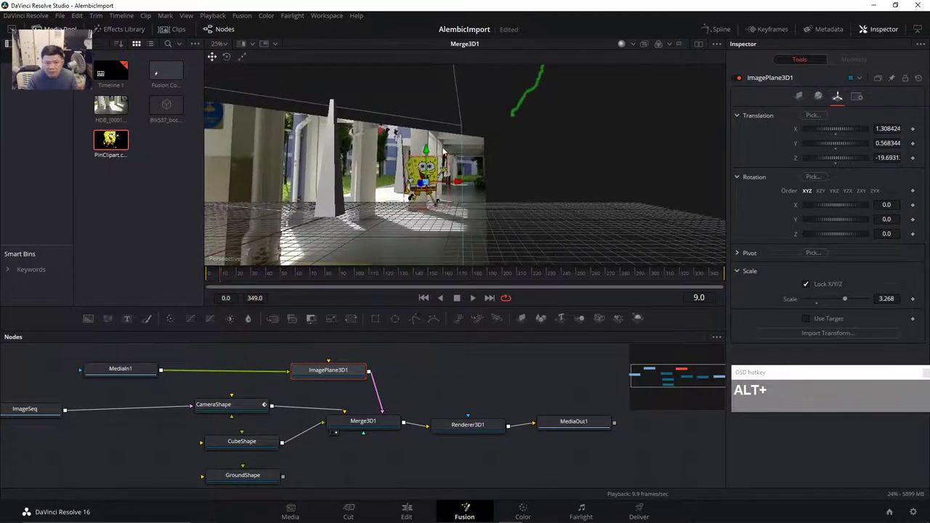
drag(428, 153, 431, 141)
drag(436, 185, 436, 251)
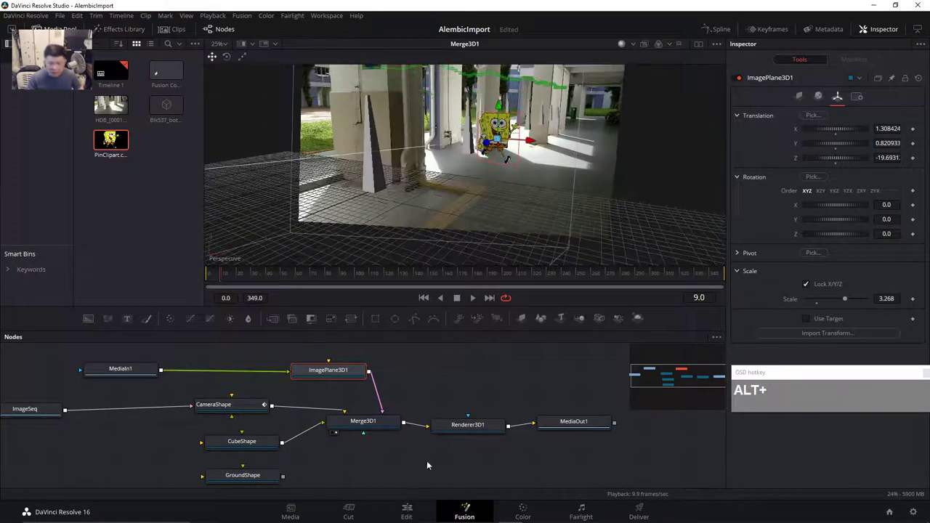
- Look through CameraShape again and scrub the shot to check how the image plane sits in the footage
right_click(209, 260)
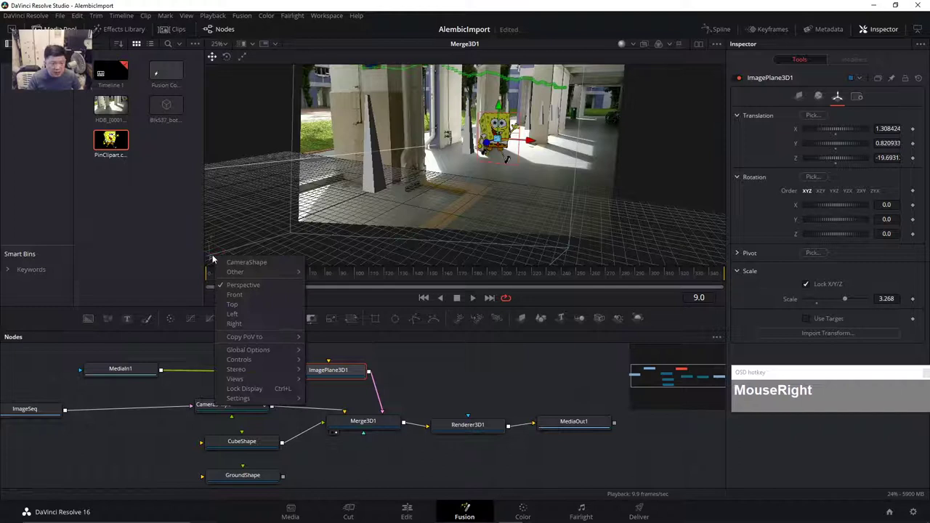
click(244, 263)
drag(214, 283, 469, 282)
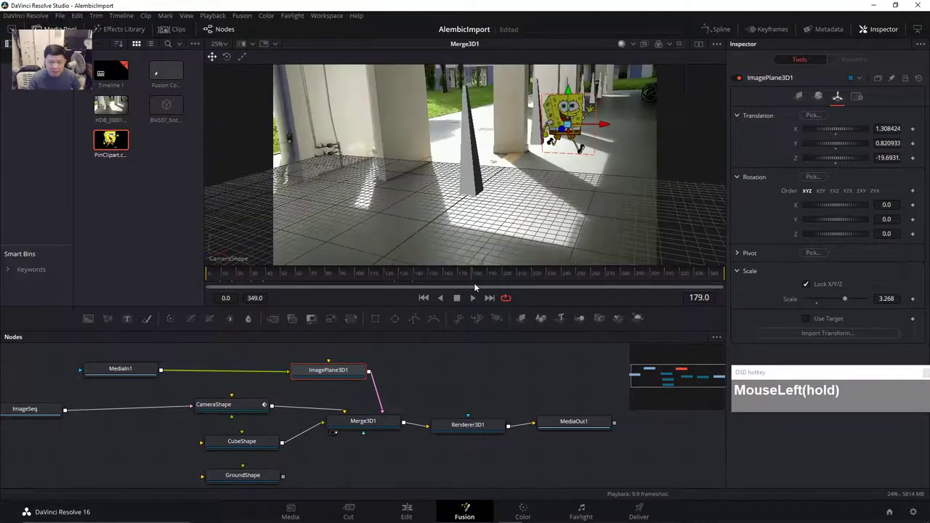
drag(568, 291, 612, 236)
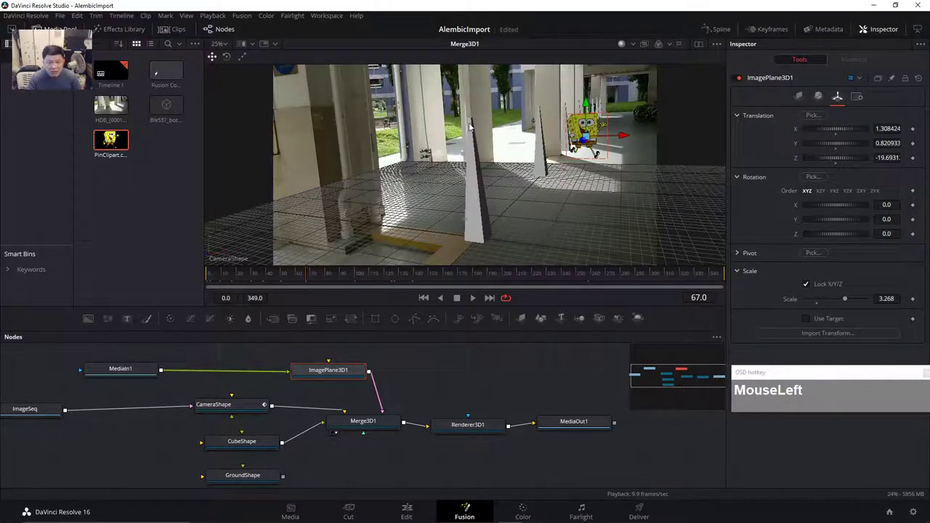
click(425, 277)
click(324, 274)
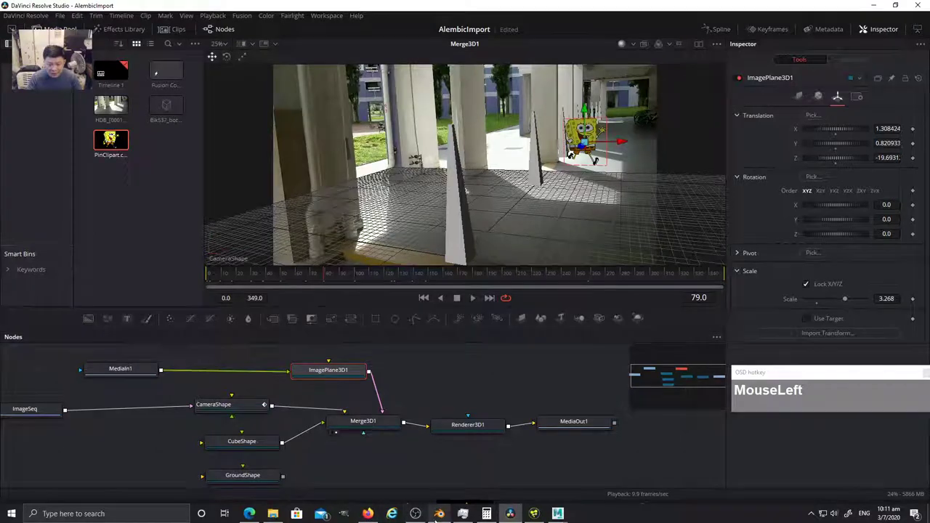
- Switch to Blender's Motion Tracking workspace, go to frame 290 and select the tracking marker near the tree beyond the lawn
click(438, 514)
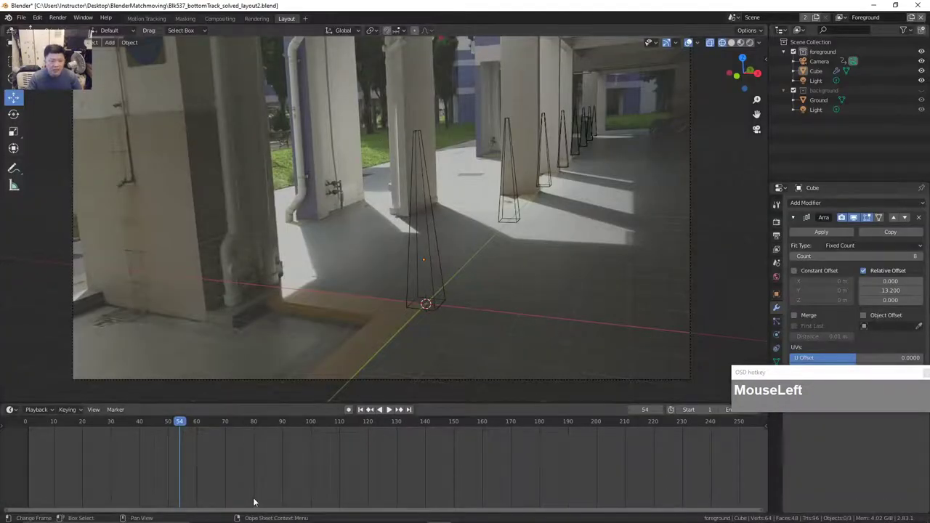
click(146, 18)
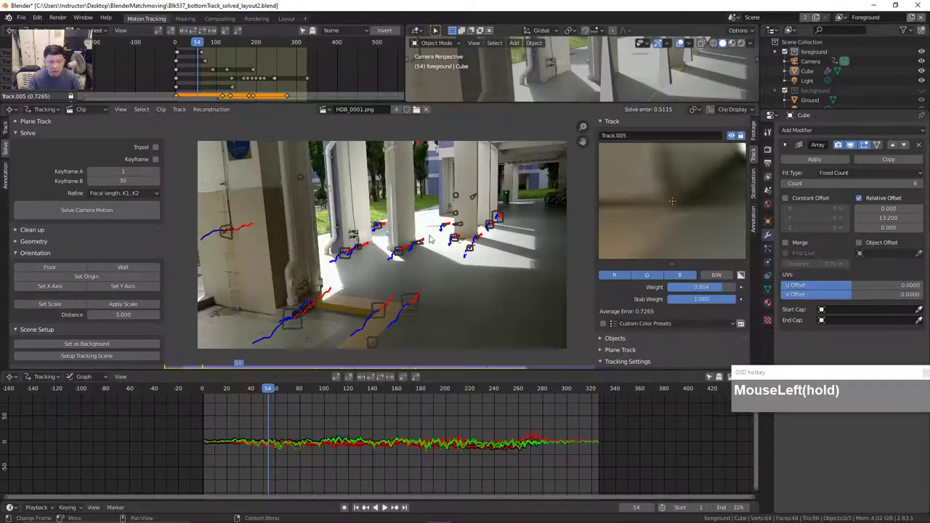
drag(433, 385, 556, 389)
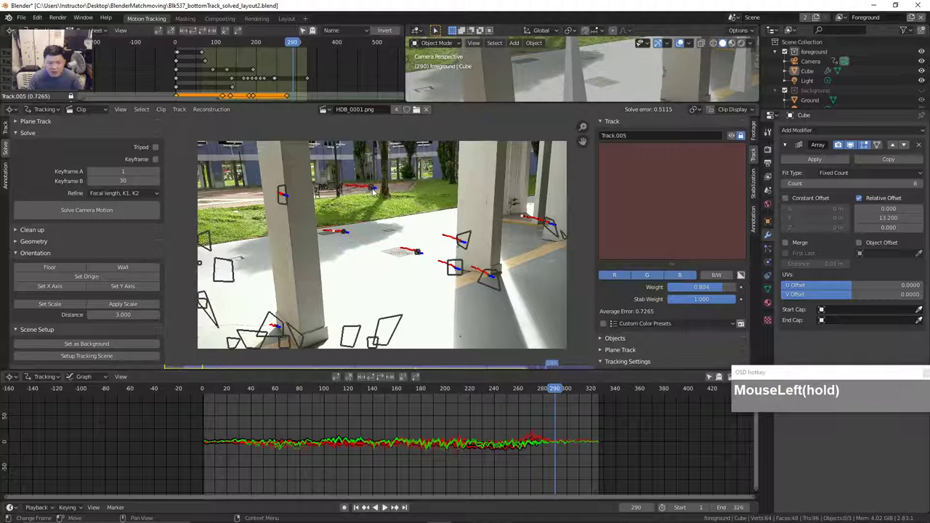
click(373, 189)
scroll(87, 305, down, 1)
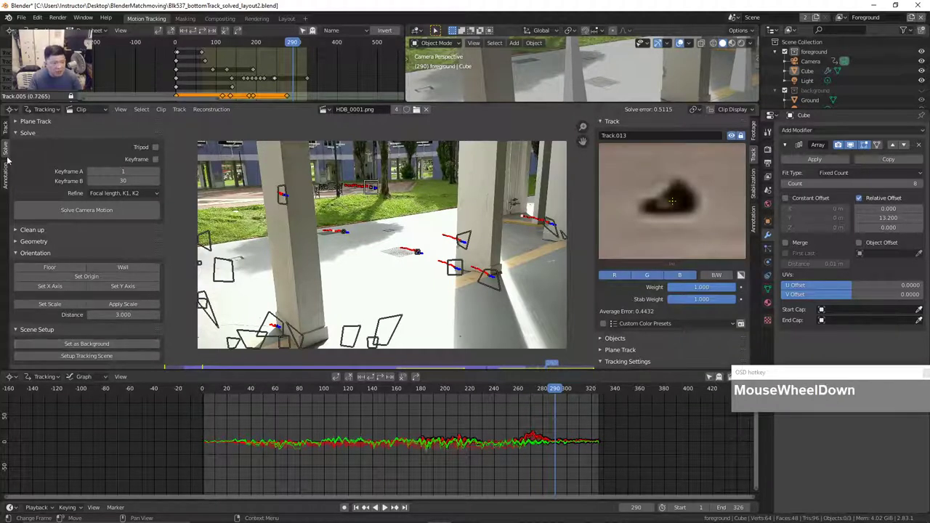
- Convert the selected tracking marker into mesh geometry with 3D Markers to Mesh
click(19, 244)
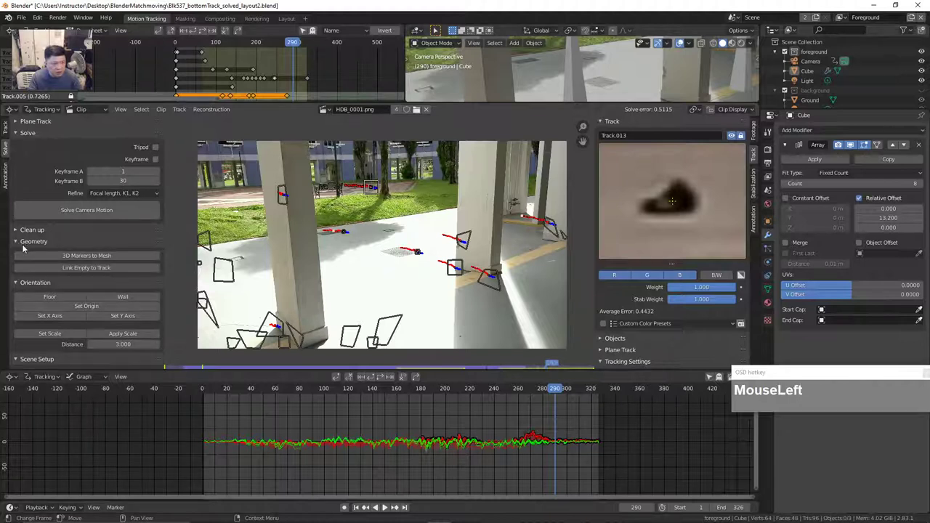
click(87, 260)
click(87, 258)
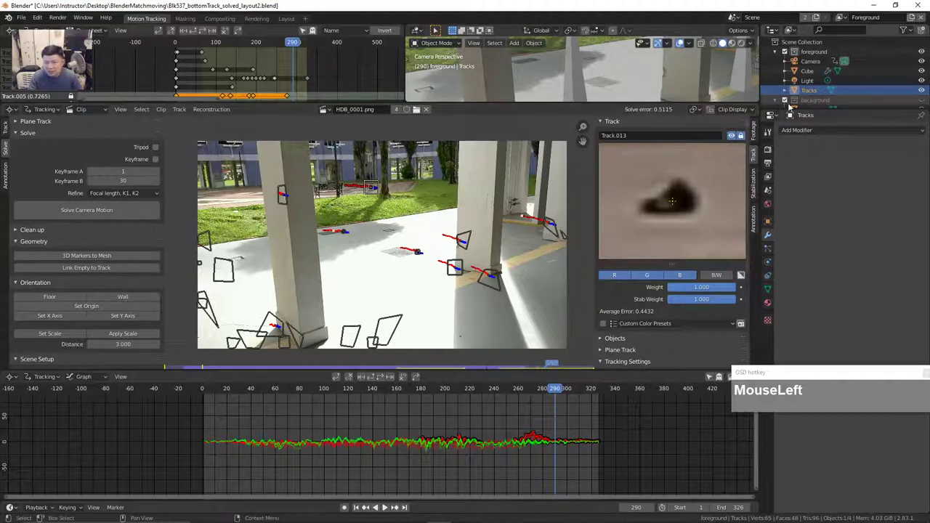
- Return to the Layout workspace, go to frame 211 and frame the selected Tracks object in the 3D view
click(286, 19)
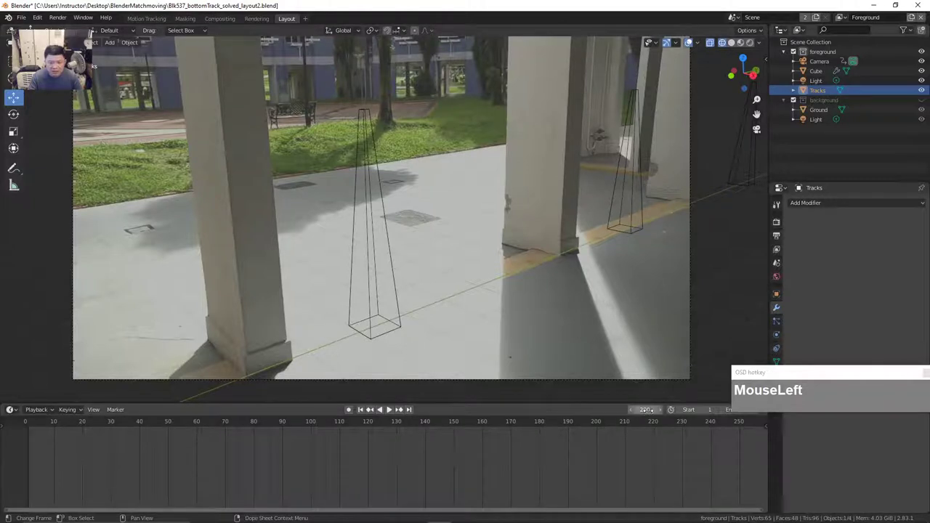
drag(645, 409, 603, 409)
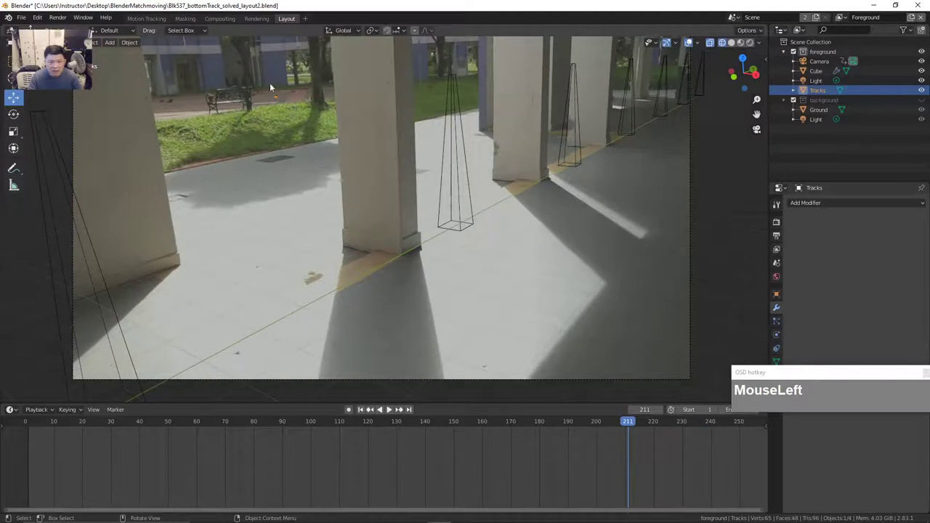
middle_click(295, 120)
scroll(319, 212, down, 2)
scroll(305, 212, down, 3)
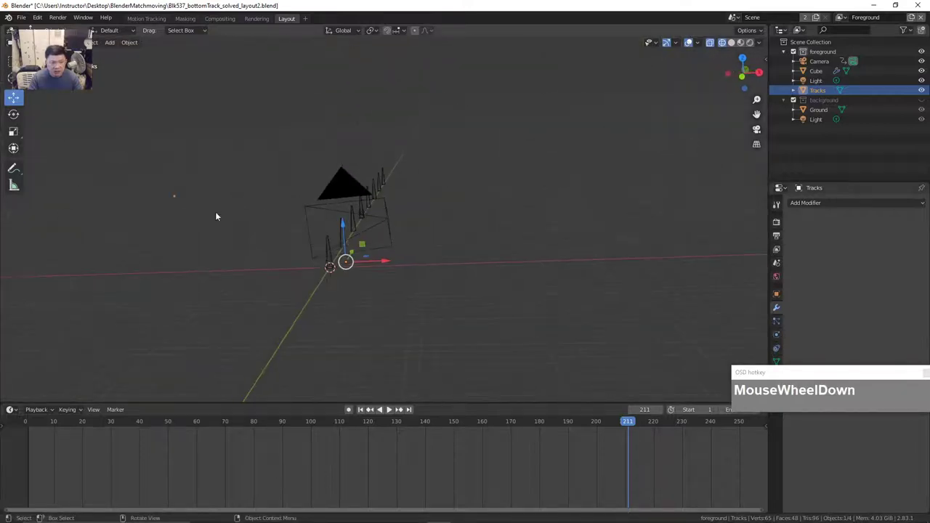
key(KP_Decimal)
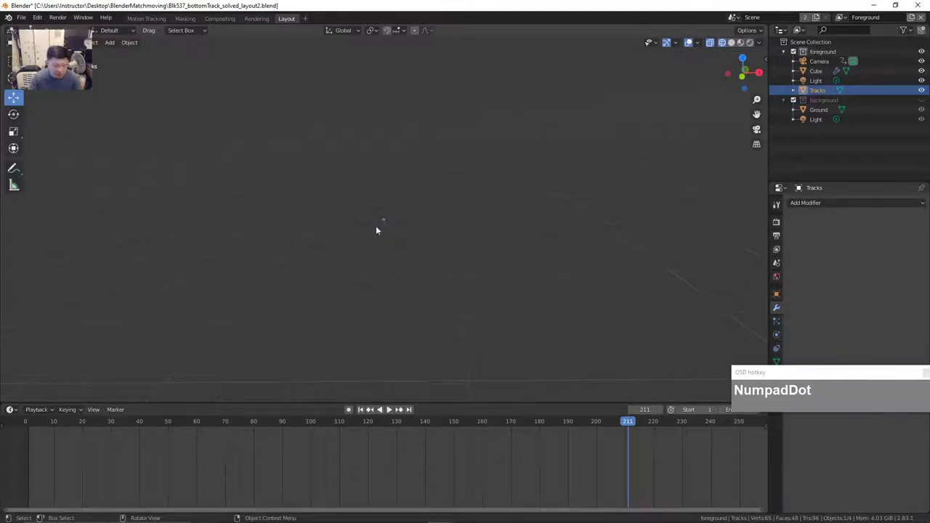
- Snap the 3D cursor to the selected Tracks object, and toggle Edit Mode on and off to inspect its vertex
key(shift+s)
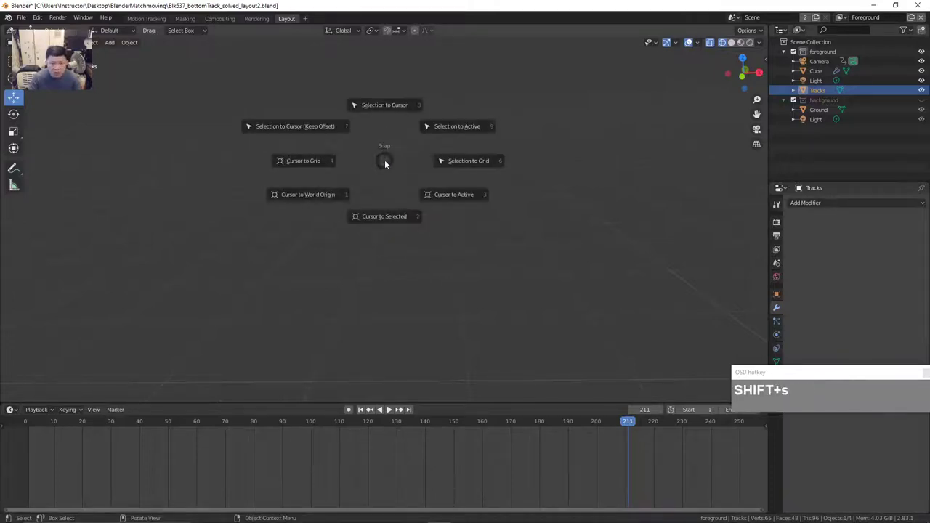
click(381, 217)
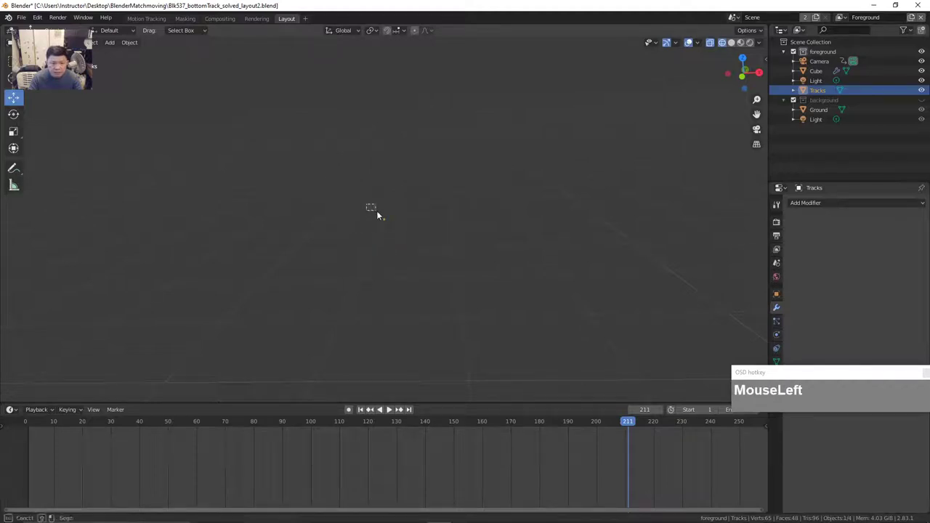
key(Tab)
key(Tab)
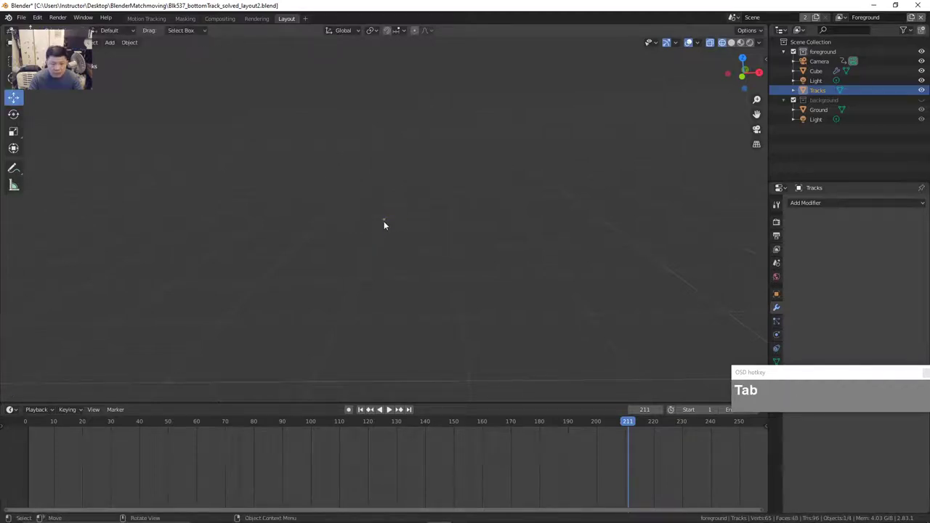
- Set the Tracks object's origin to its geometry and check its vertex in Edit Mode
click(383, 224)
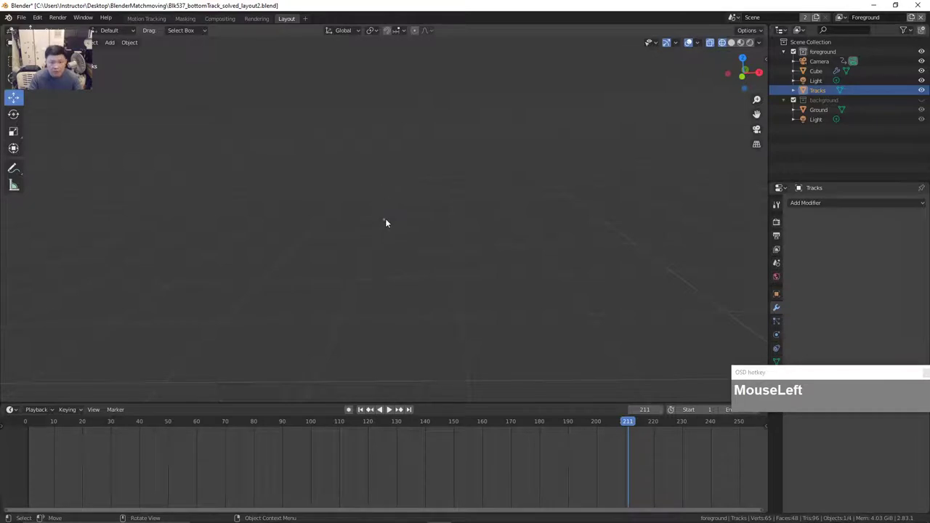
right_click(386, 220)
mouse_move(380, 242)
click(444, 254)
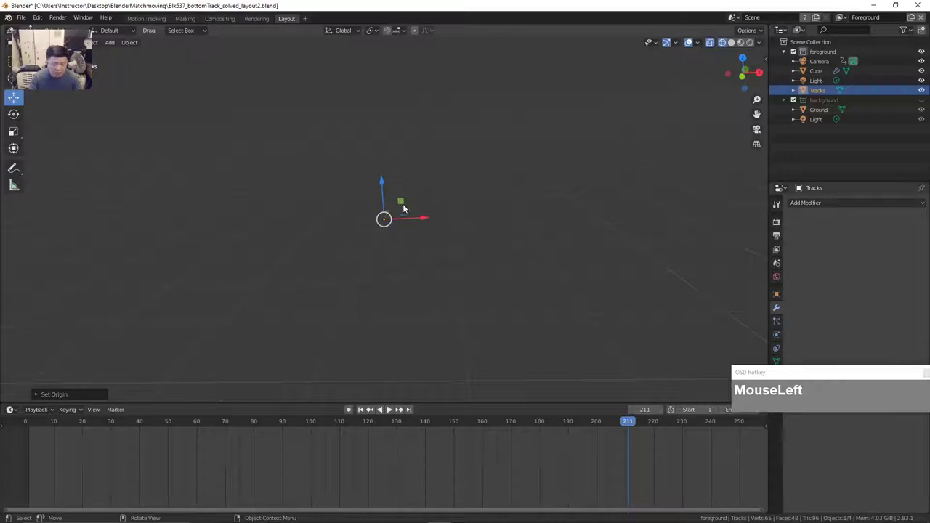
key(Tab)
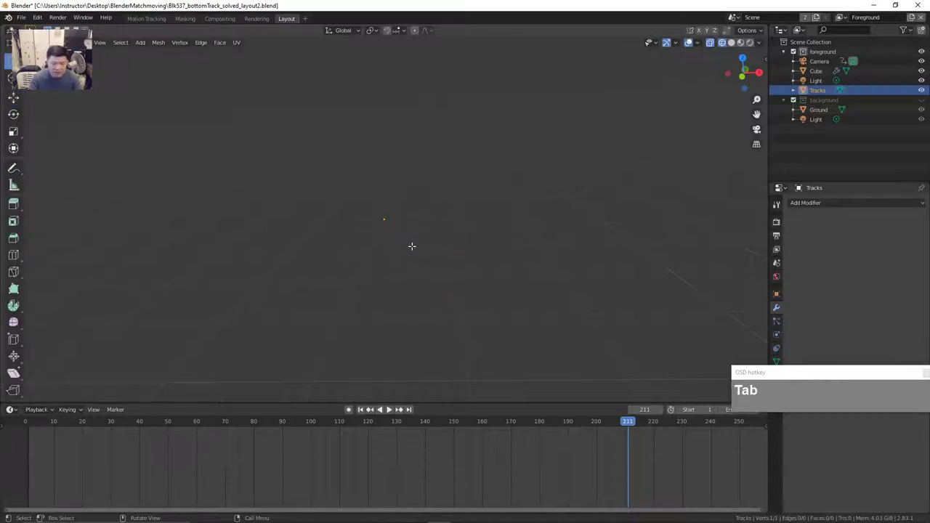
key(Tab)
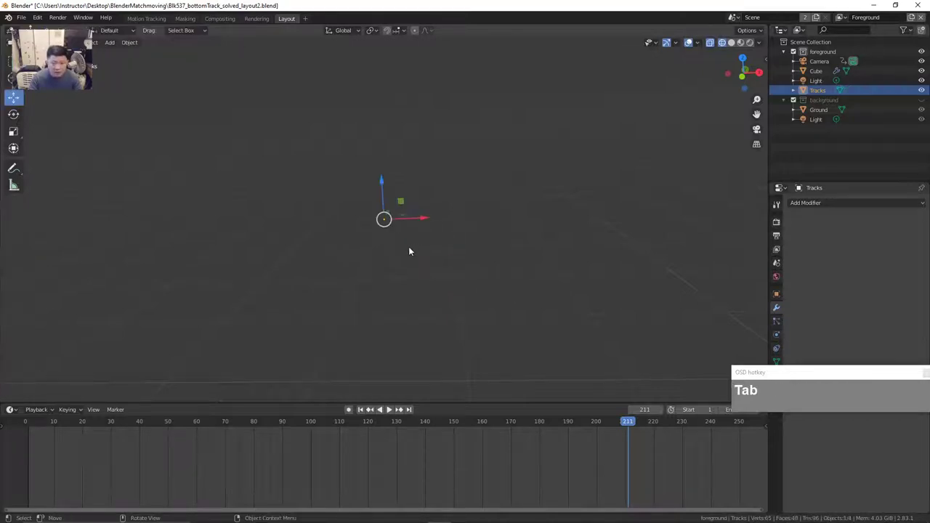
- Snap the 3D cursor to the Tracks object and add a monkey mesh there in Edit Mode
key(shift+s)
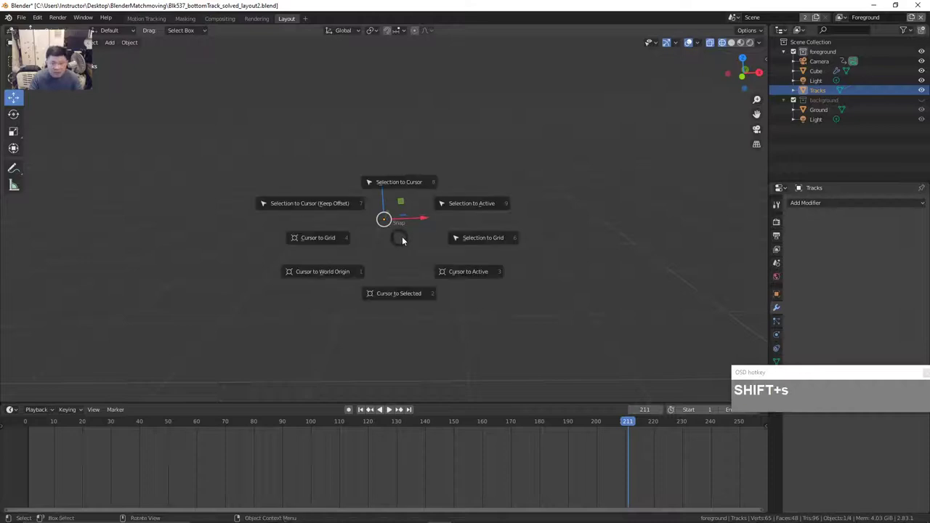
click(409, 294)
key(Tab)
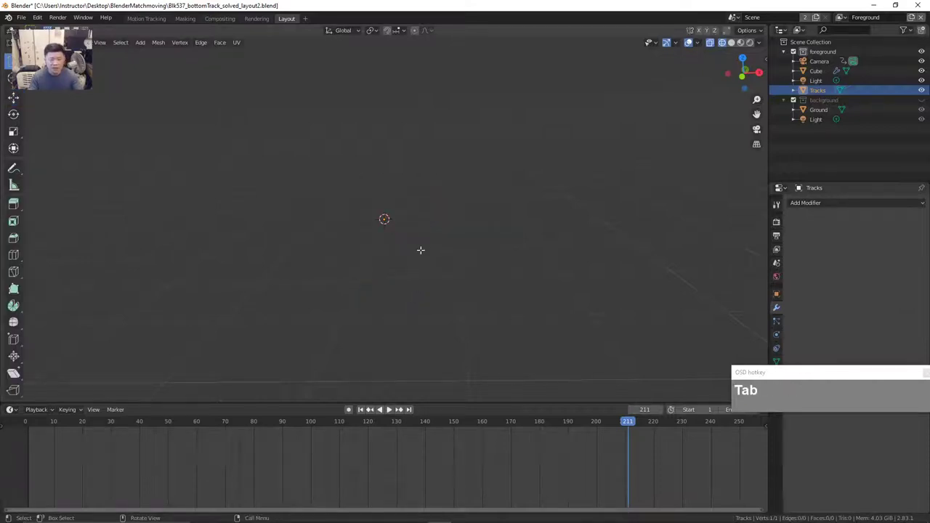
key(shift+a)
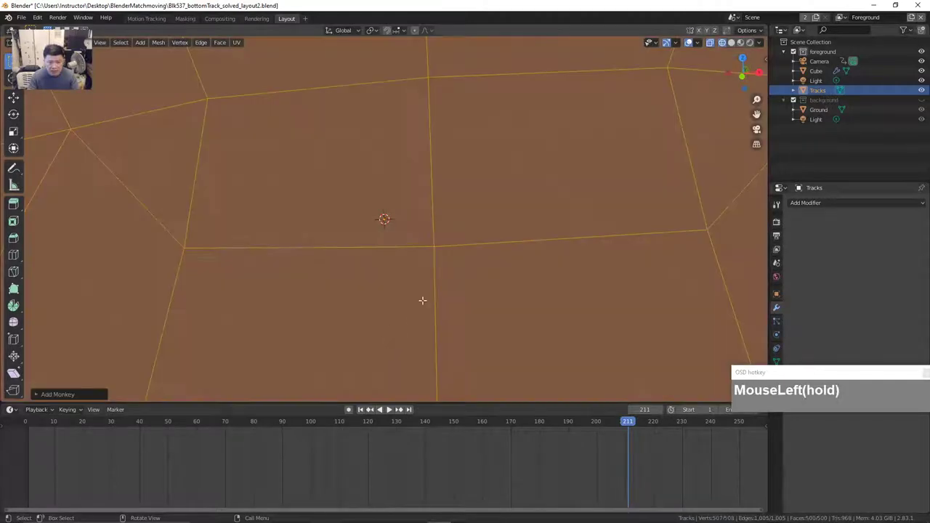
key(Tab)
- Rotate the Tracks monkey freehand in the side view, and turn it twice about the Z axis
scroll(472, 274, down, 4)
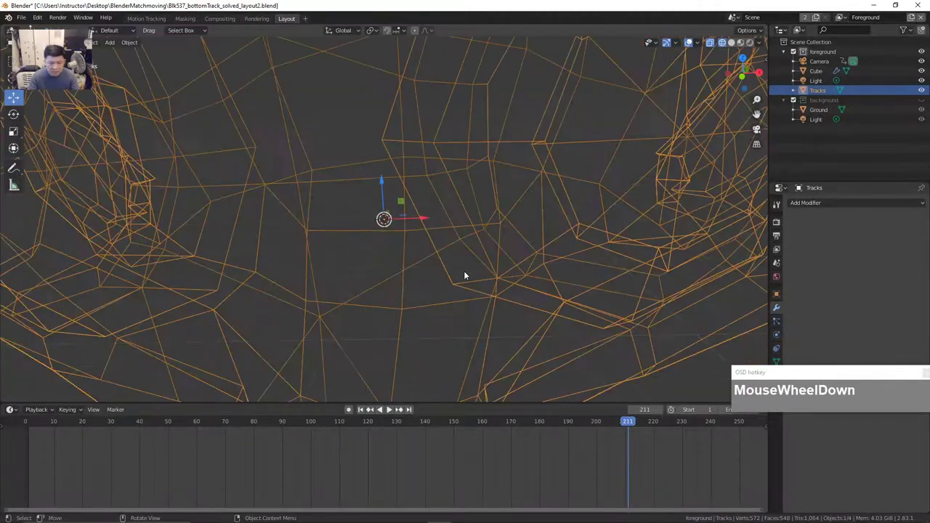
scroll(465, 276, down, 5)
drag(502, 276, 456, 263)
key(r)
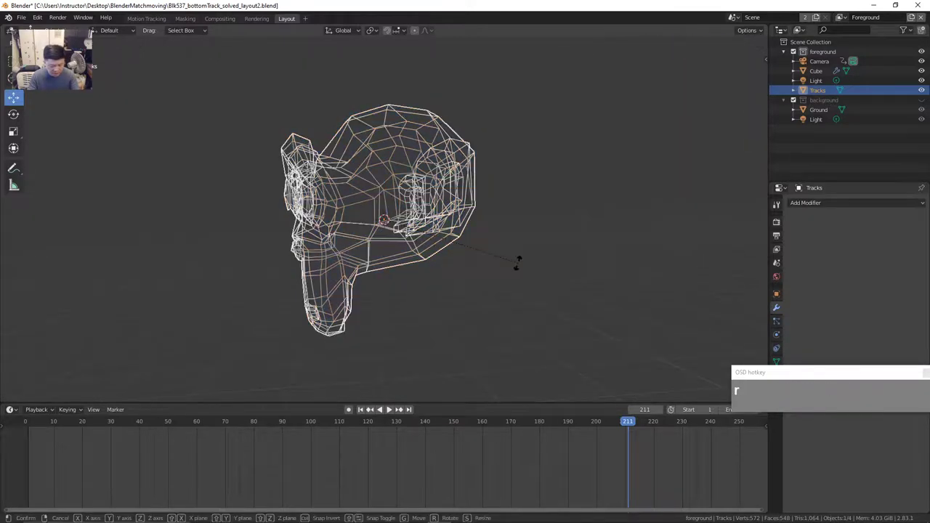
click(439, 317)
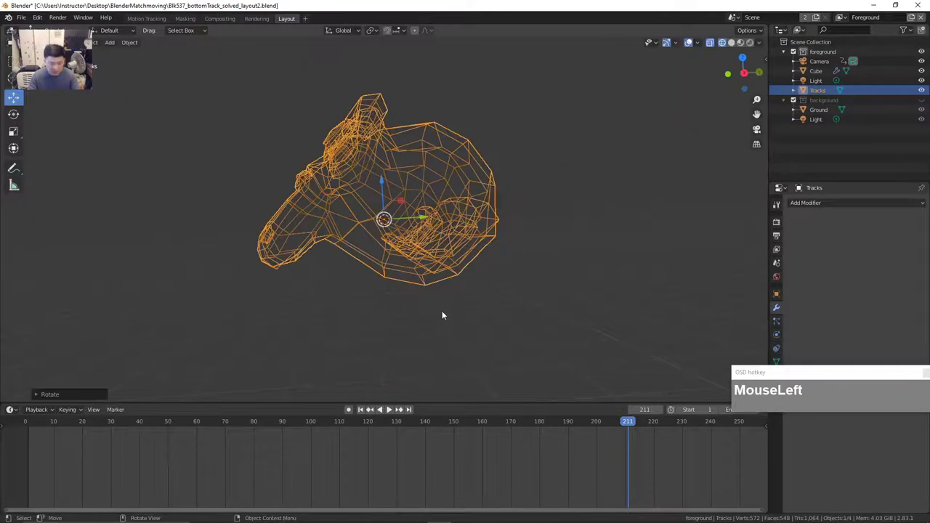
key(r)
key(z)
click(432, 250)
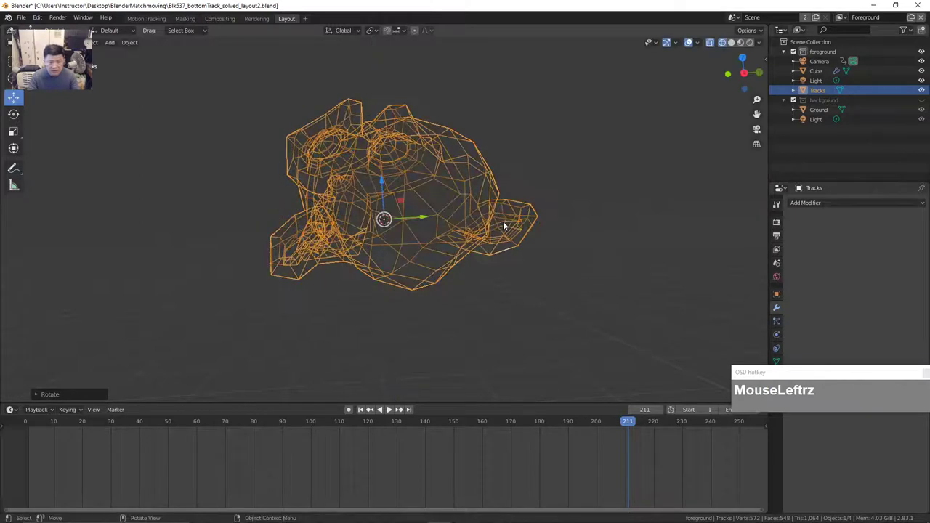
drag(432, 251, 444, 261)
scroll(436, 265, down, 4)
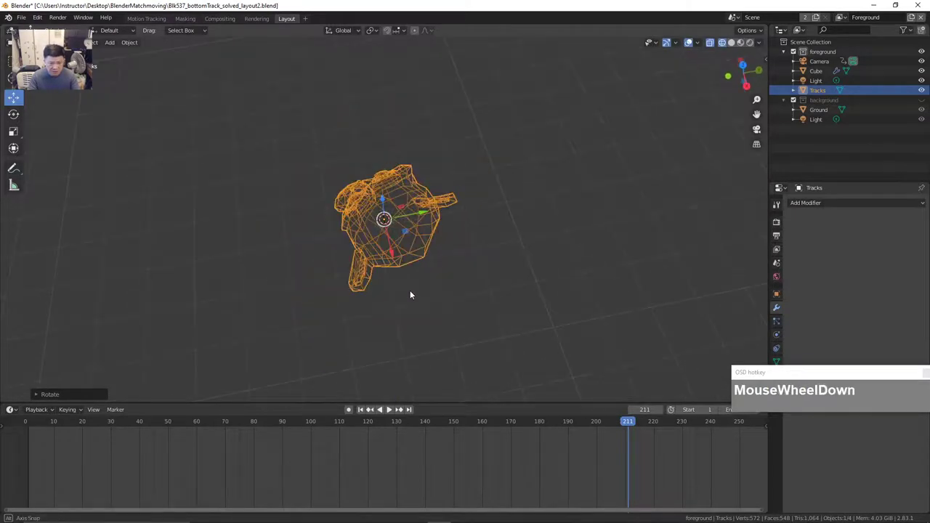
key(r)
key(z)
click(438, 165)
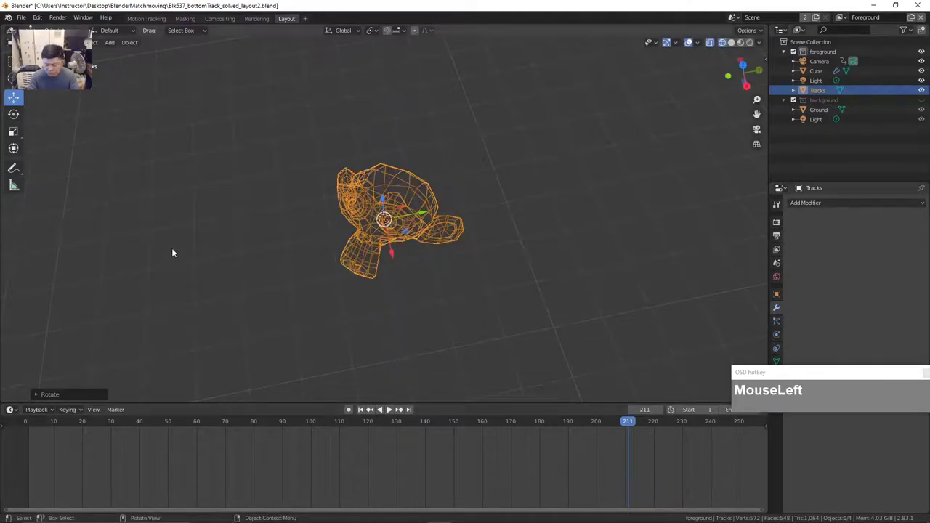
- Check the monkey's placement through the scene camera while scrubbing from frame 211 to frame 71
key(KP_0)
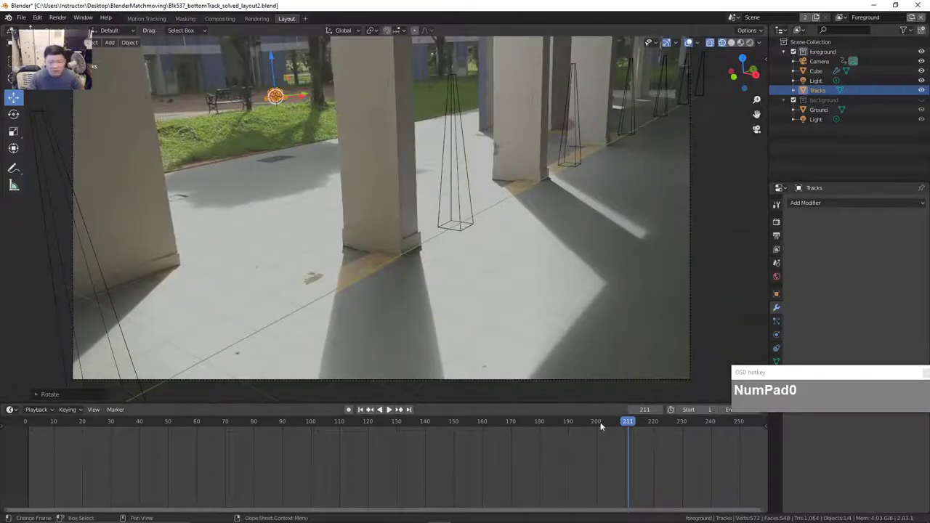
drag(618, 423, 228, 422)
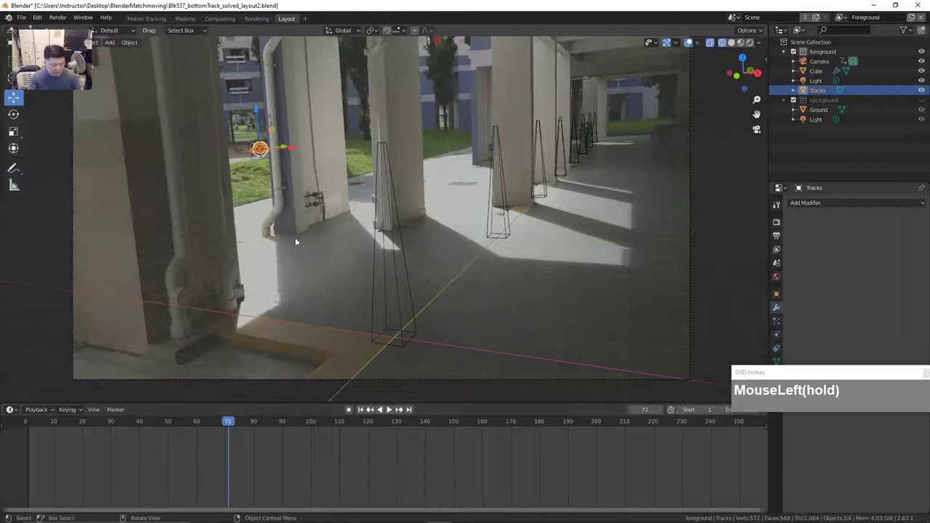
key(Tab)
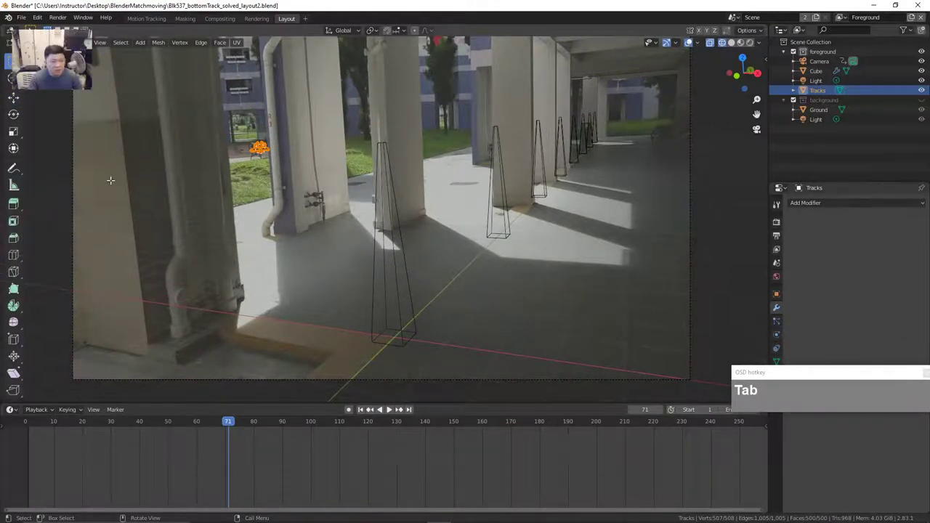
click(21, 17)
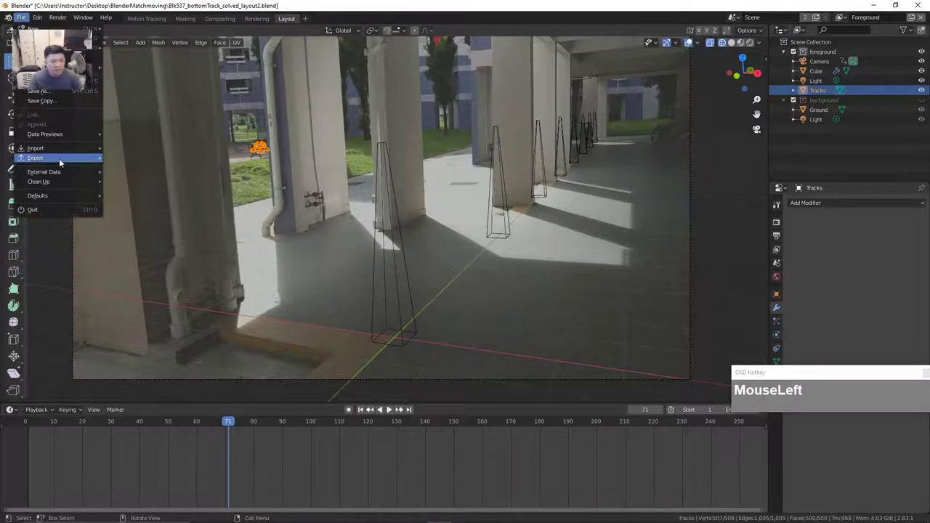
key(Tab)
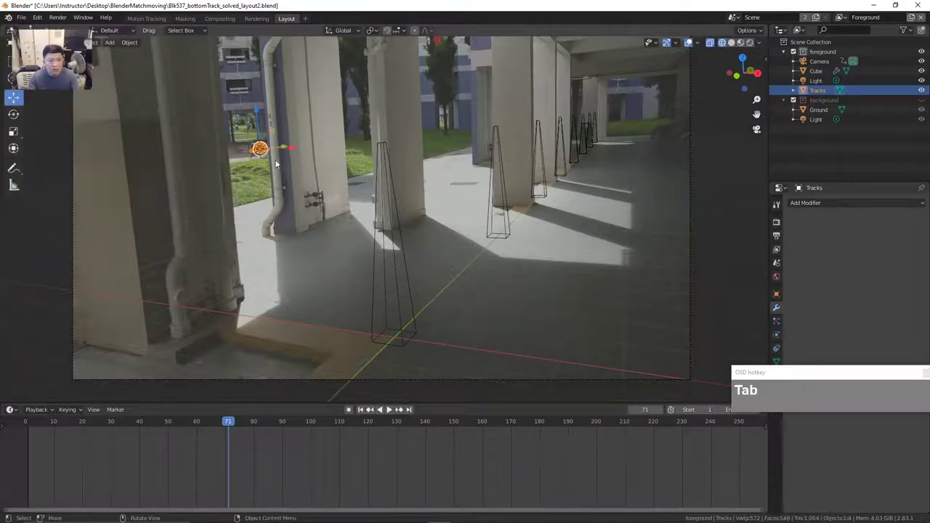
- Export the scene as an Alembic file named Blk537_bottomTrack_solved_layout3.abc in the BlenderMatchmoving folder
click(21, 17)
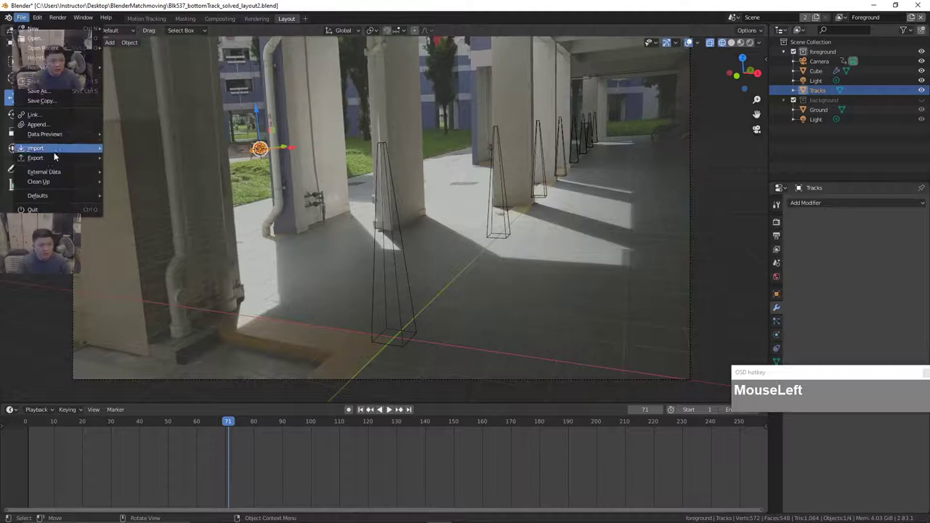
mouse_move(53, 155)
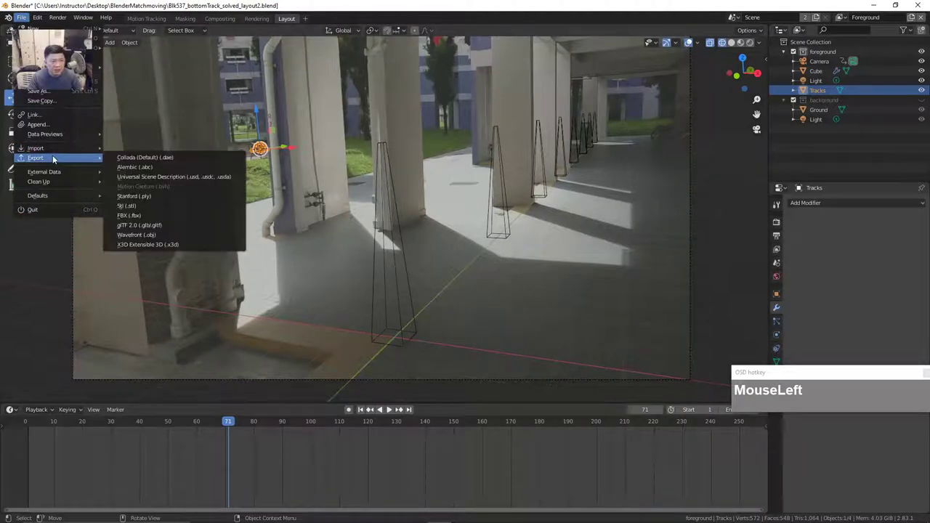
click(144, 168)
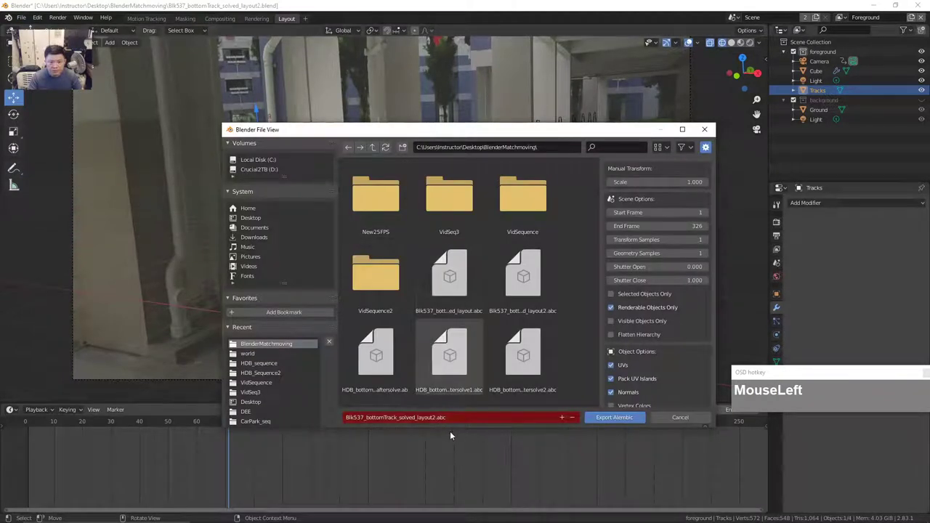
click(563, 417)
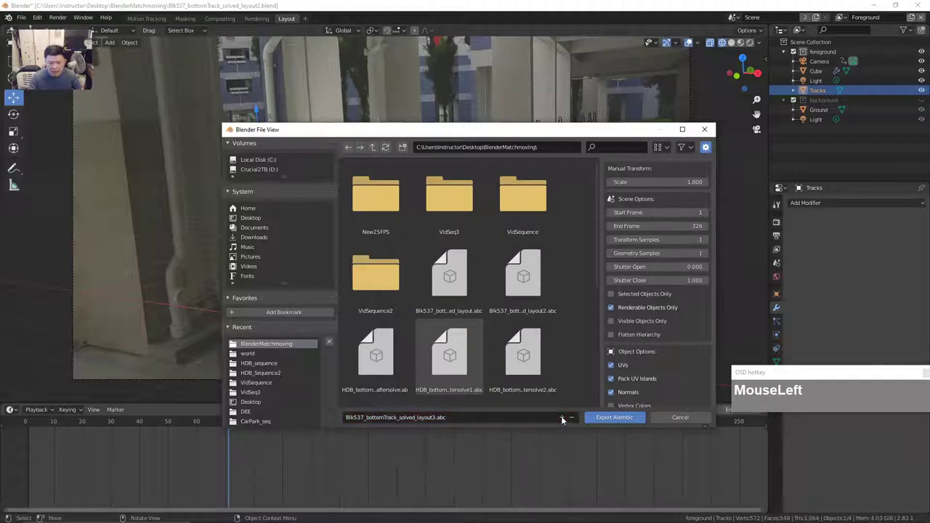
click(613, 418)
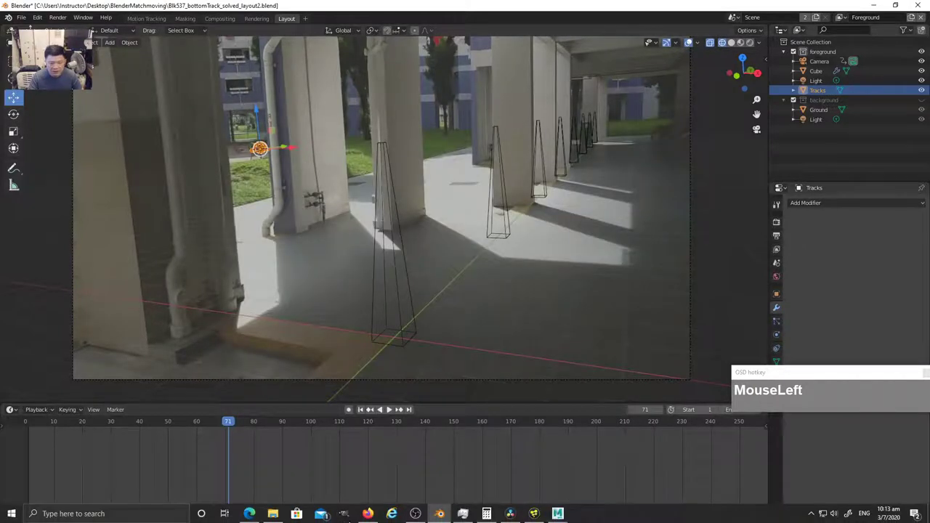
- Switch to DaVinci Resolve and review the SpongeBob composite by scrubbing it in Fusion and on the Edit page timeline
click(509, 514)
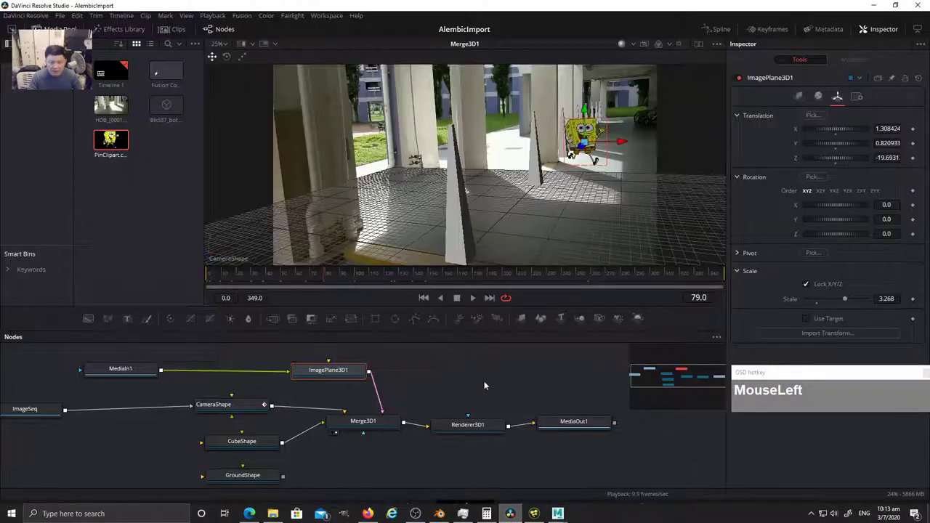
drag(326, 282, 287, 282)
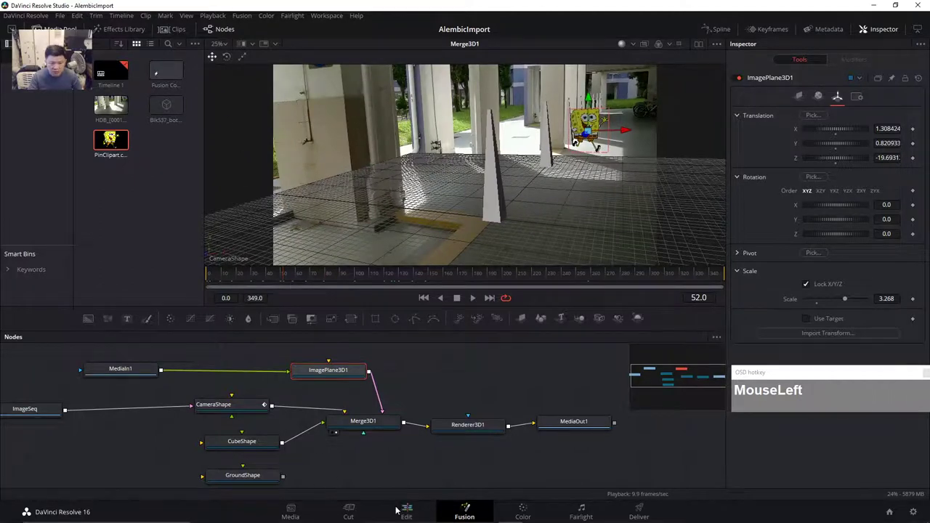
click(407, 511)
click(387, 301)
click(437, 301)
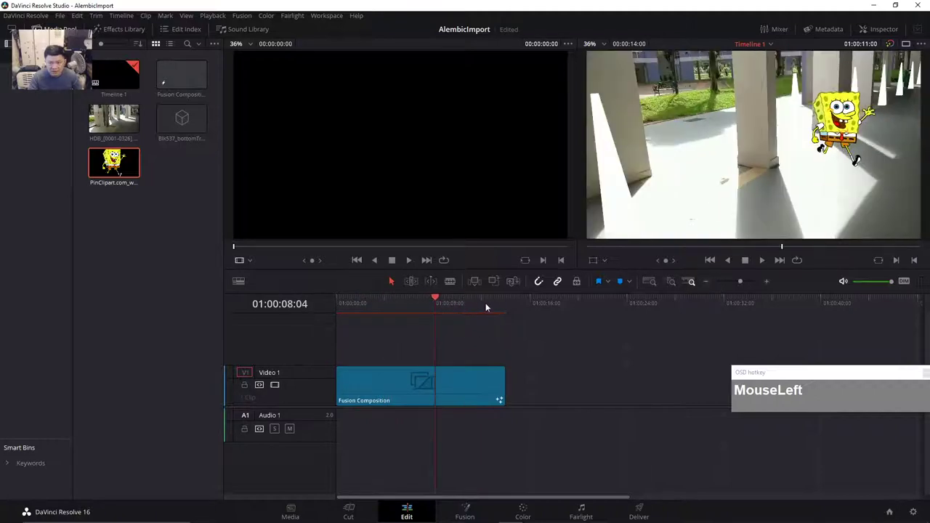
click(470, 303)
drag(479, 309, 397, 306)
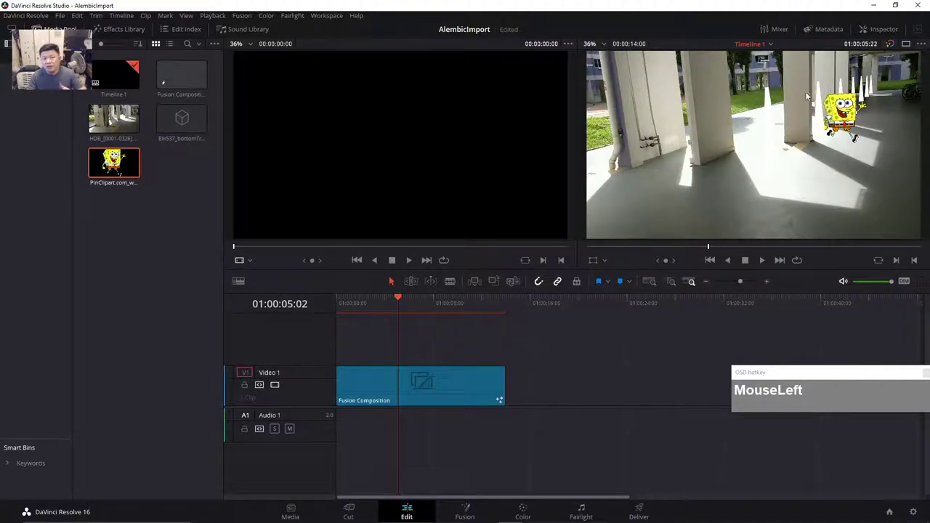
- Switch to Fusion Studio and examine the global Frame Format preferences, including resolution, frame rate and color depth, without saving
click(872, 5)
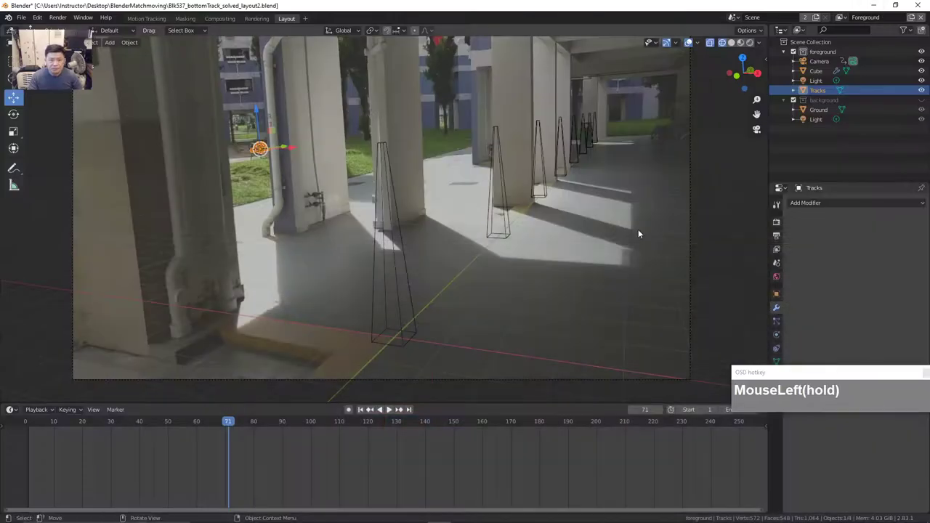
click(873, 6)
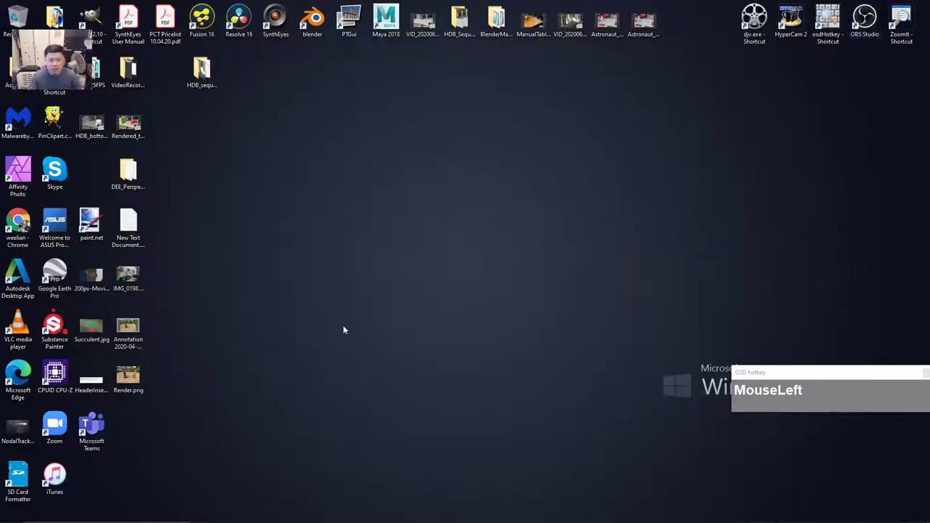
click(534, 514)
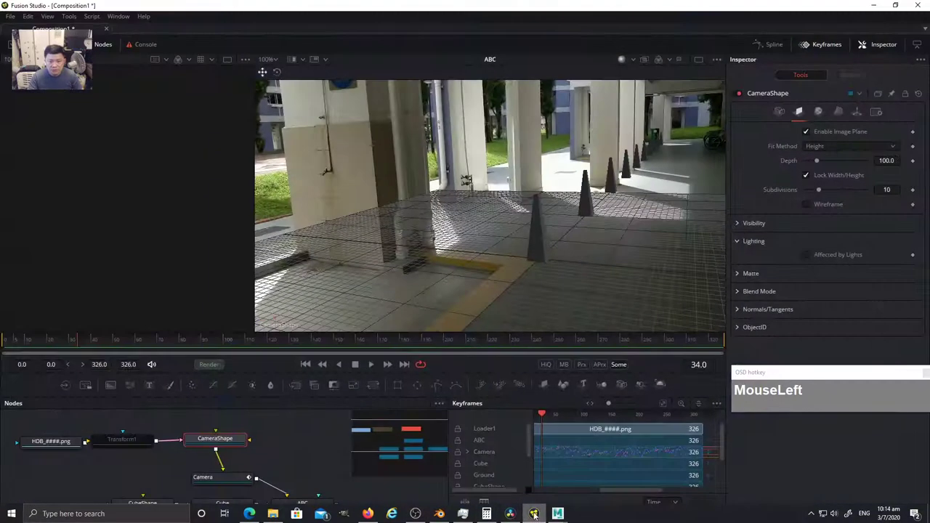
click(10, 16)
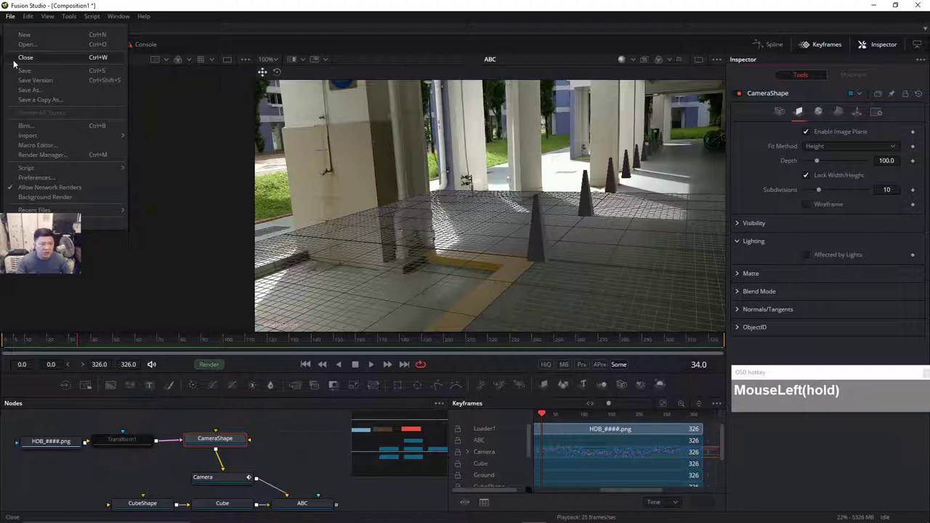
click(45, 178)
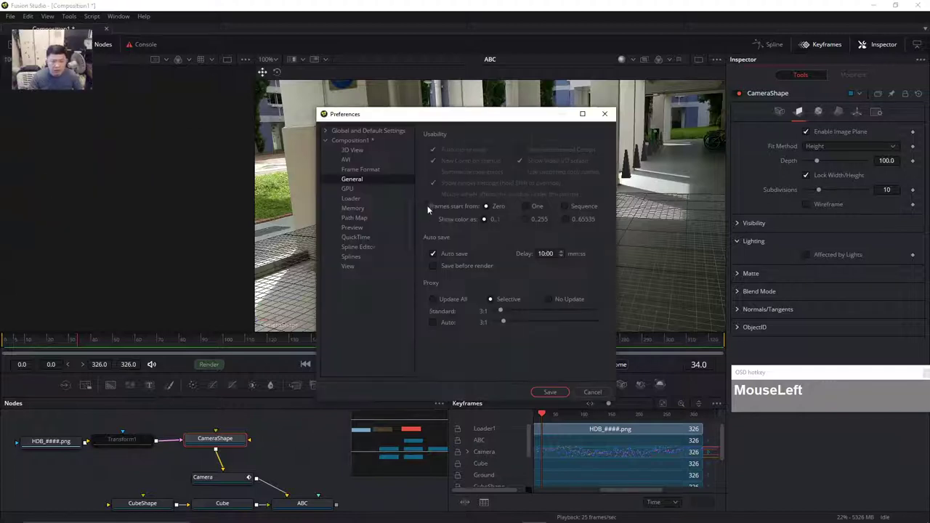
click(326, 130)
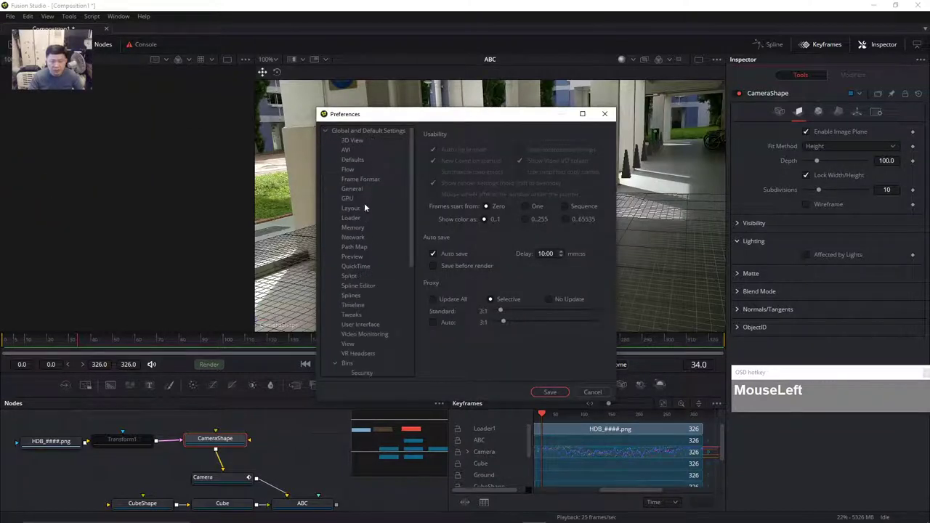
click(358, 179)
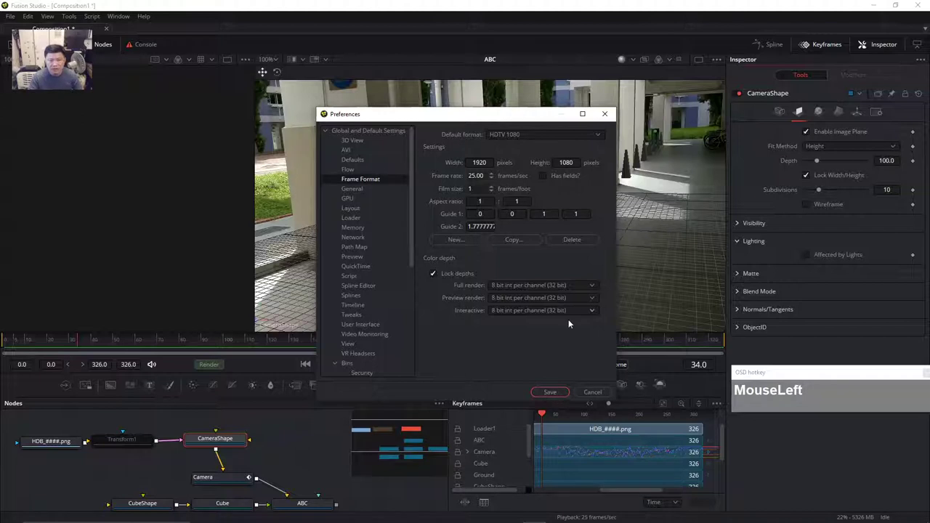
click(604, 113)
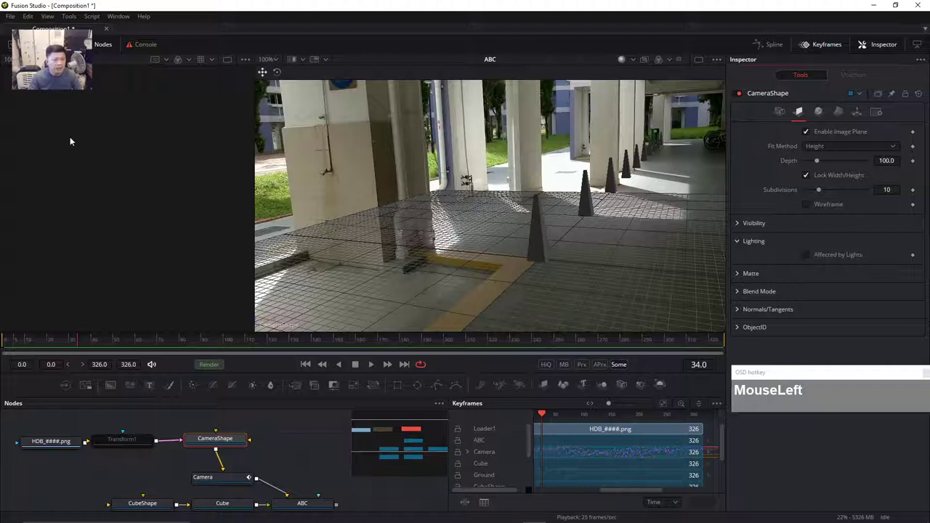
- Create a new, empty composition and slightly widen its viewer and node area
click(8, 17)
click(11, 17)
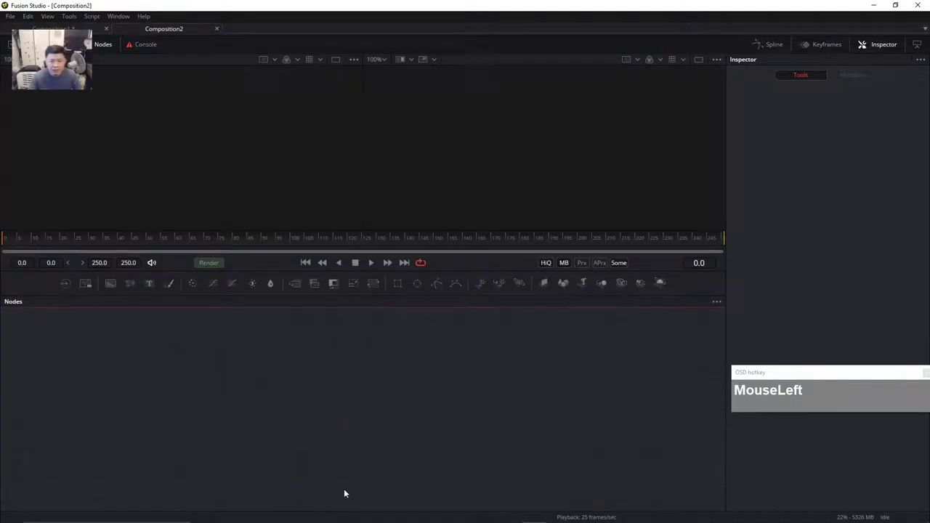
drag(895, 367, 871, 353)
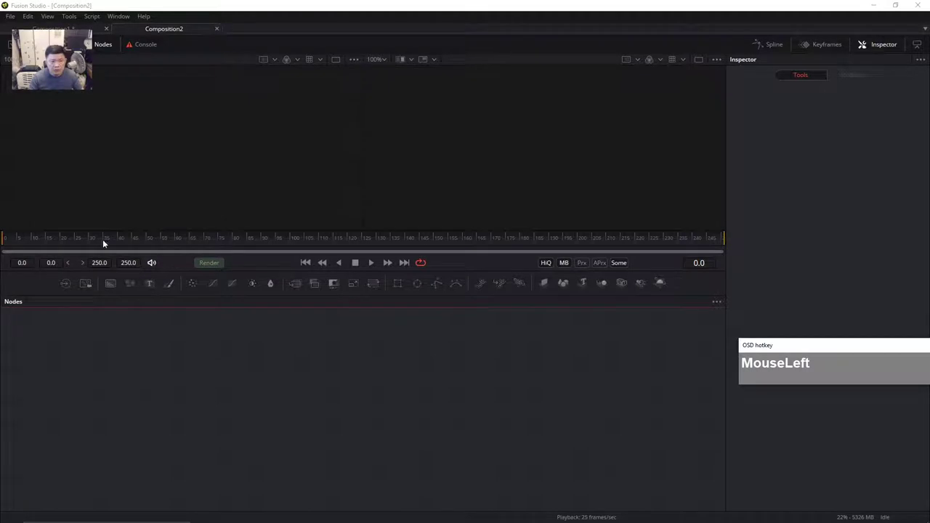
drag(725, 241, 367, 218)
- Examine the global 3D View, AVI and Defaults preferences, including the default global range, without saving
click(10, 16)
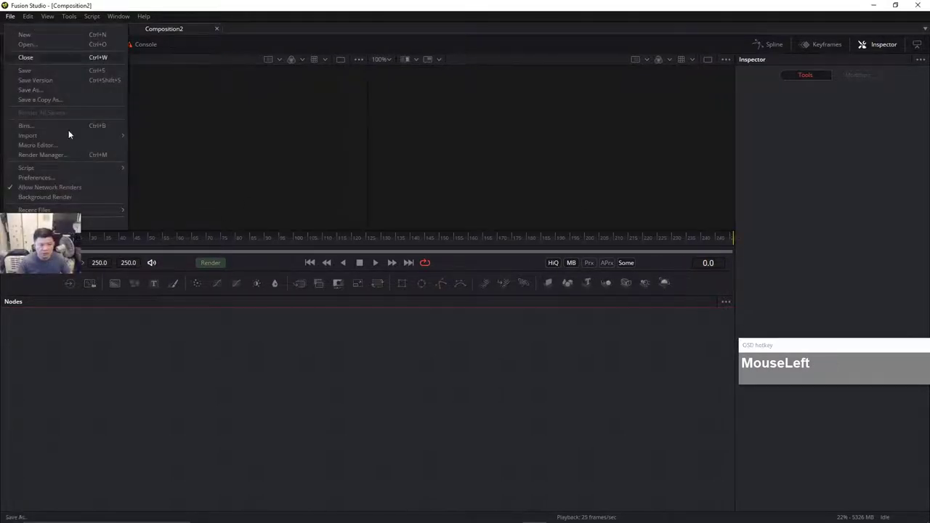
click(42, 177)
click(331, 131)
click(327, 131)
click(352, 141)
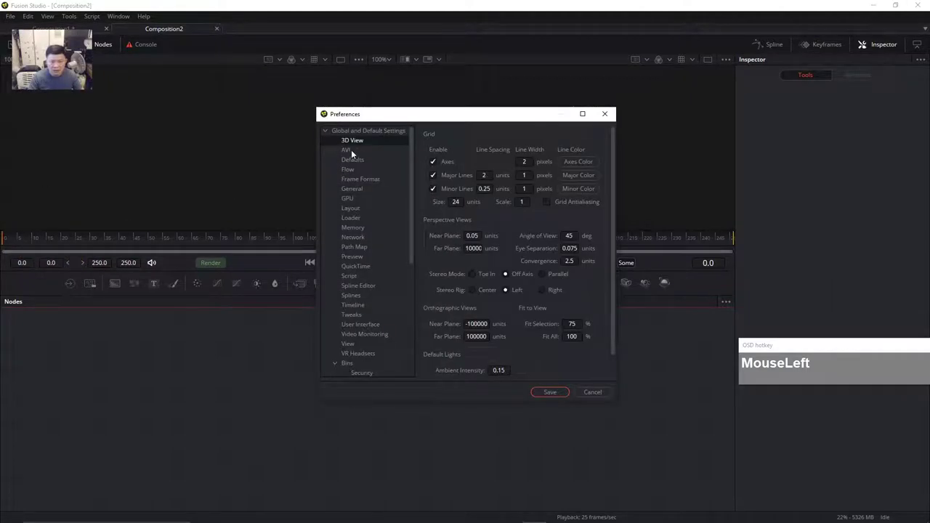
click(347, 149)
click(352, 160)
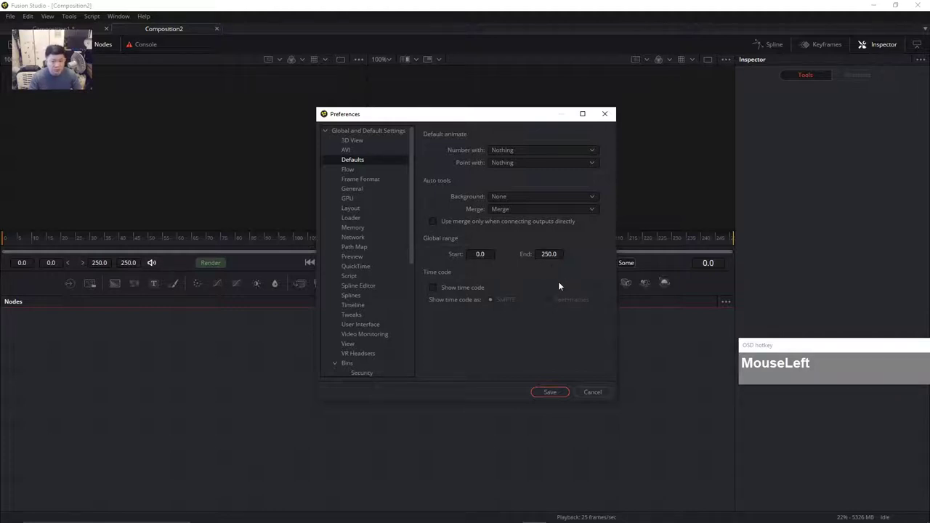
click(606, 393)
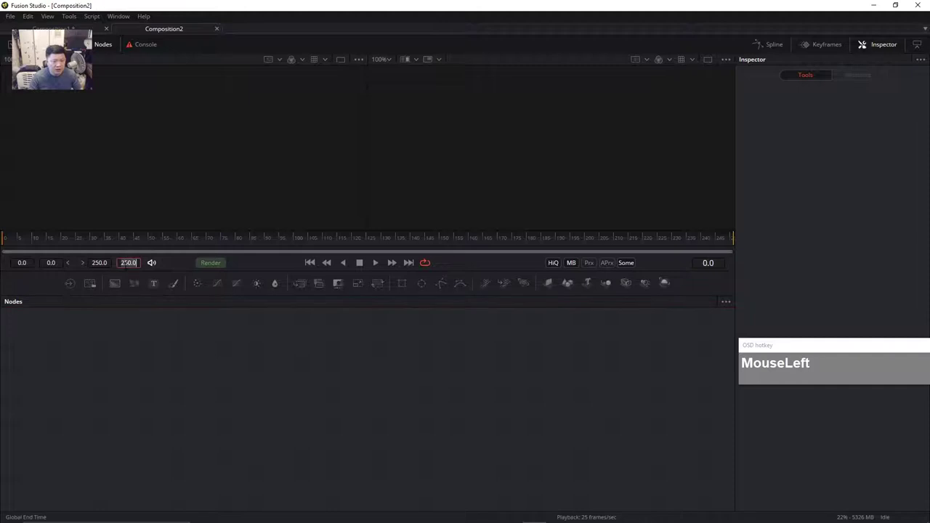
- Set the composition's global end time and render end time to 326, and scrub to frame 13
text(326)
key(Return)
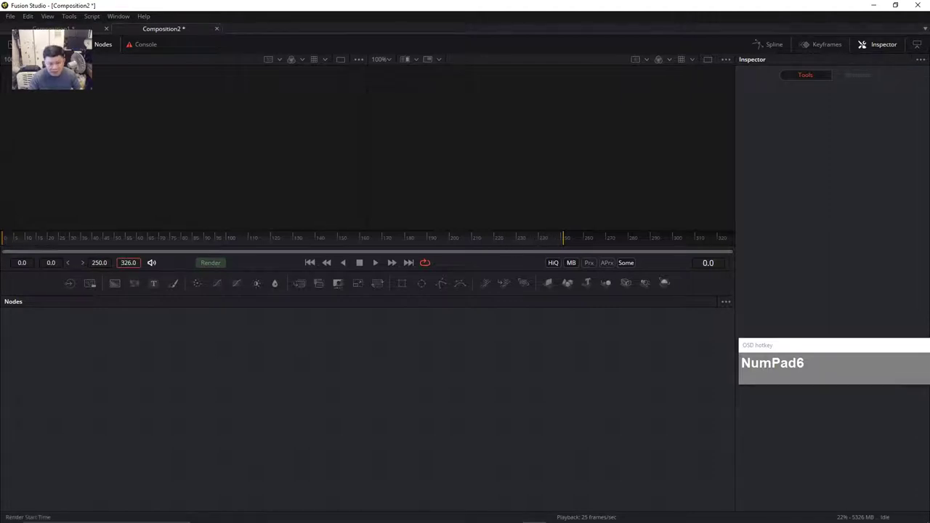
click(99, 263)
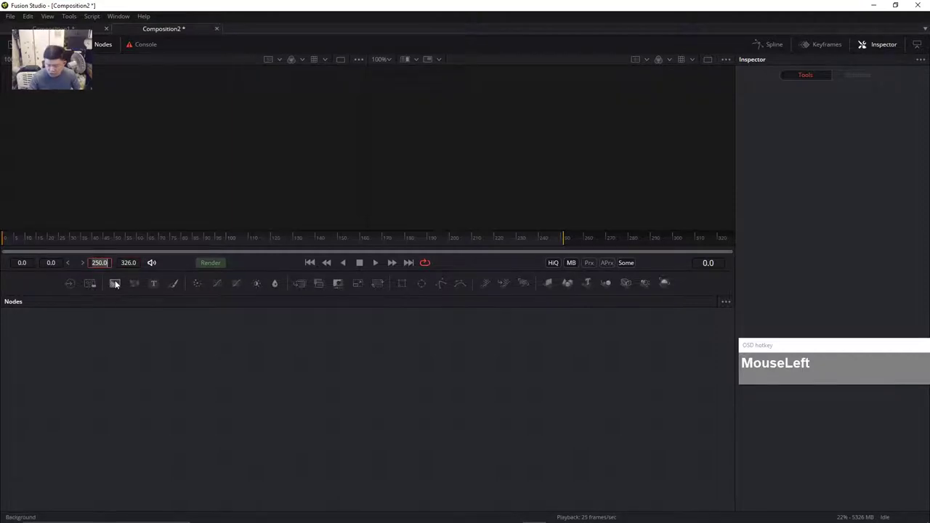
text(326)
key(Return)
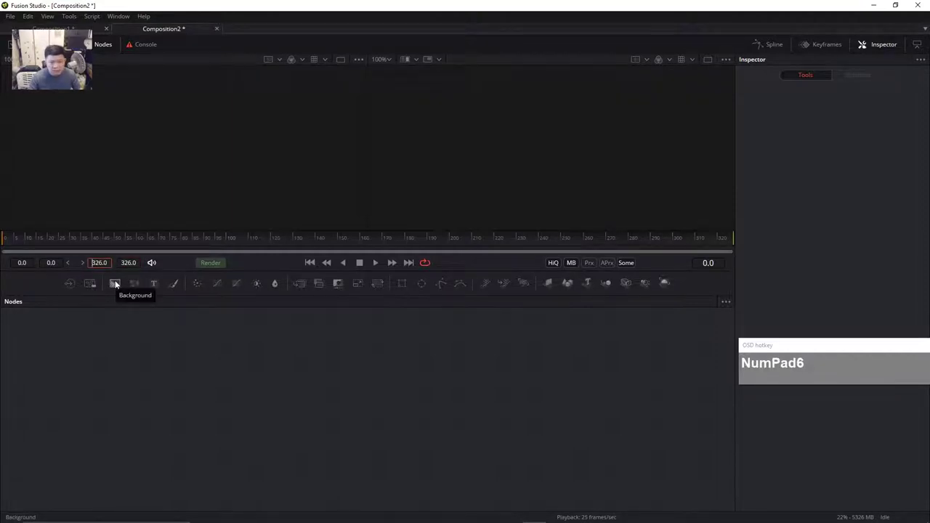
mouse_move(52, 243)
mouse_down()
mouse_move(30, 244)
mouse_move(43, 249)
mouse_up()
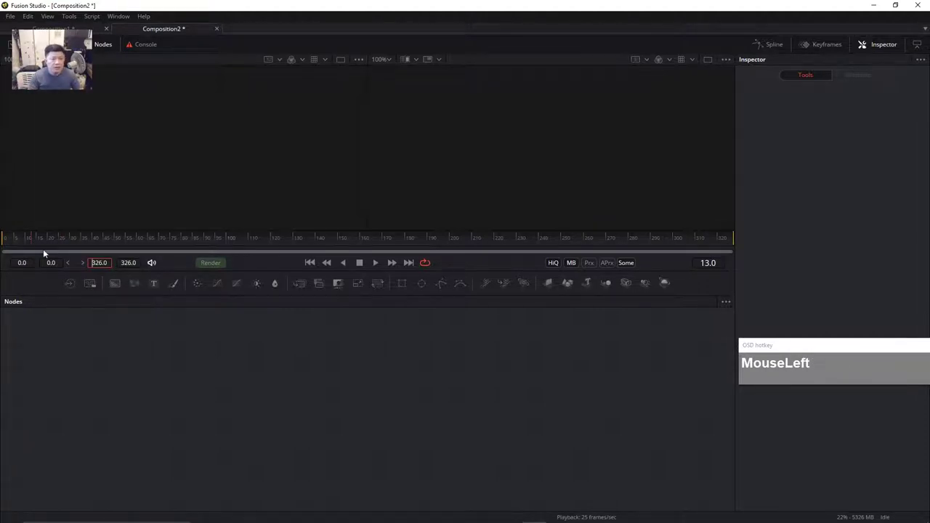
- Import the Alembic scene Blk537_bottomTrack_solved_layout3.abc into the existing composition with hierarchy, cameras and meshes at 25 fps
click(10, 17)
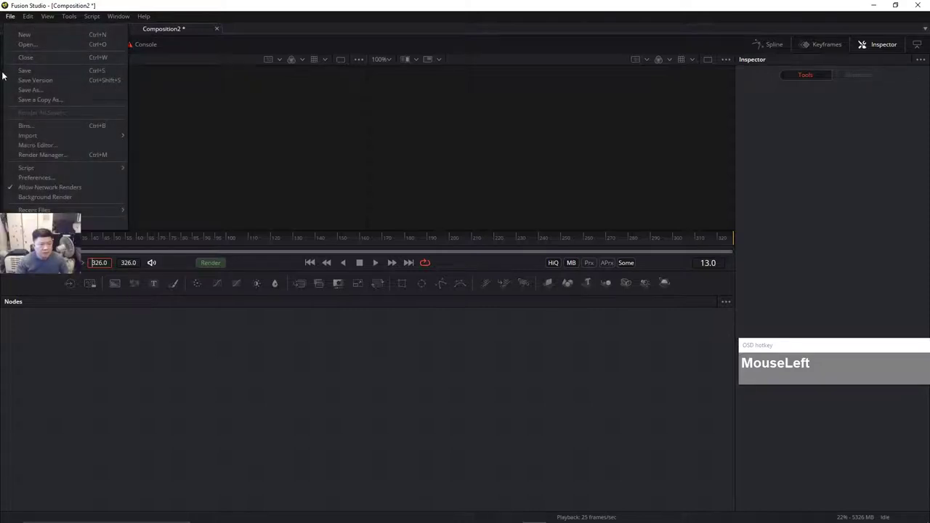
mouse_move(26, 136)
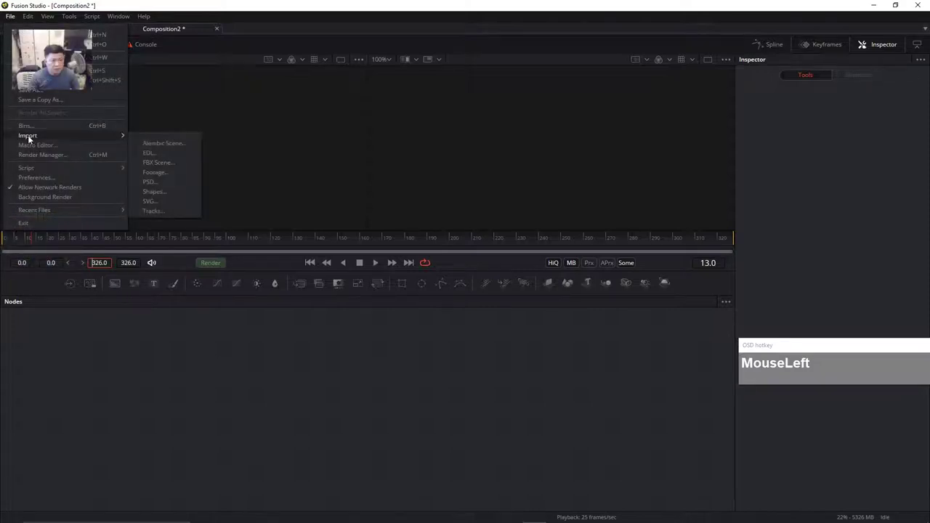
click(176, 144)
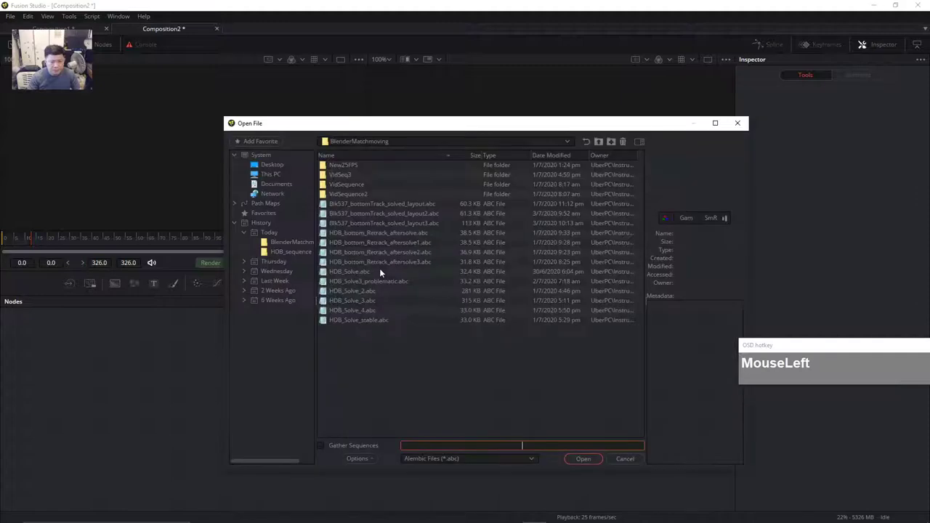
click(422, 223)
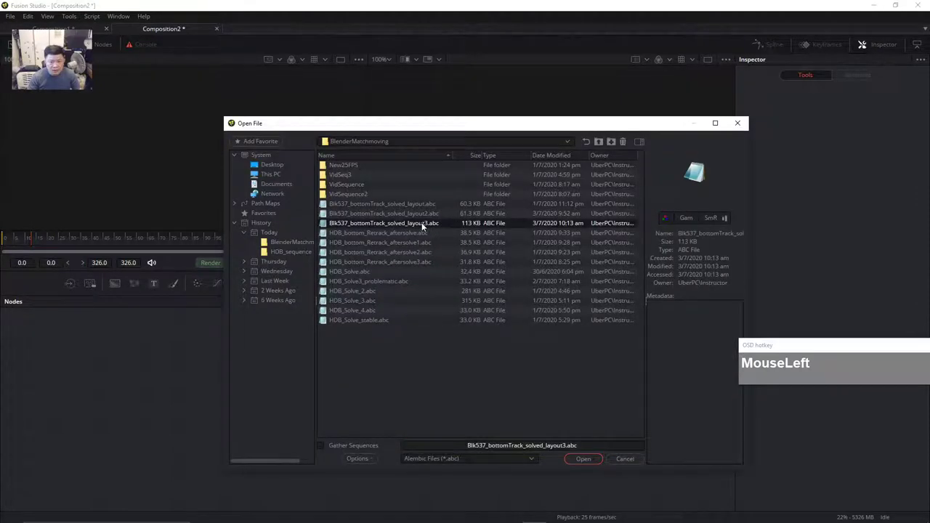
click(582, 459)
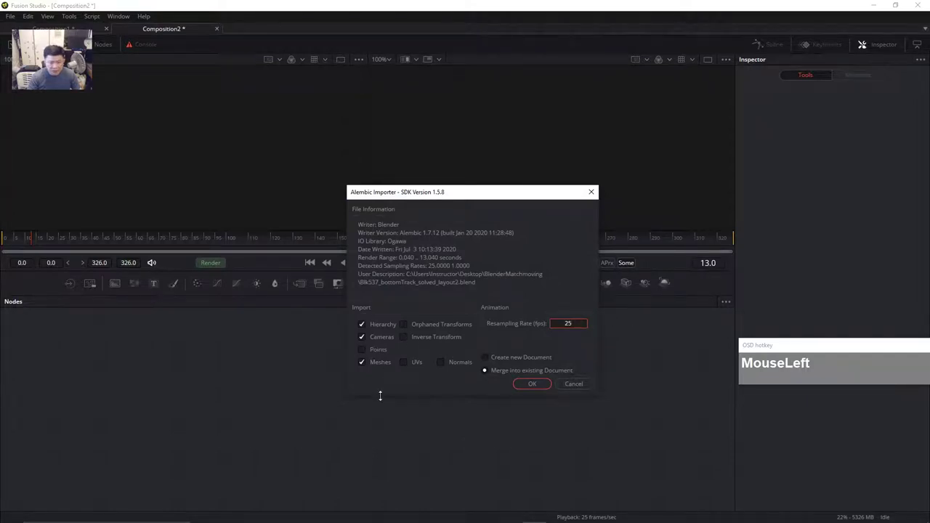
click(522, 385)
click(531, 384)
drag(417, 430, 502, 431)
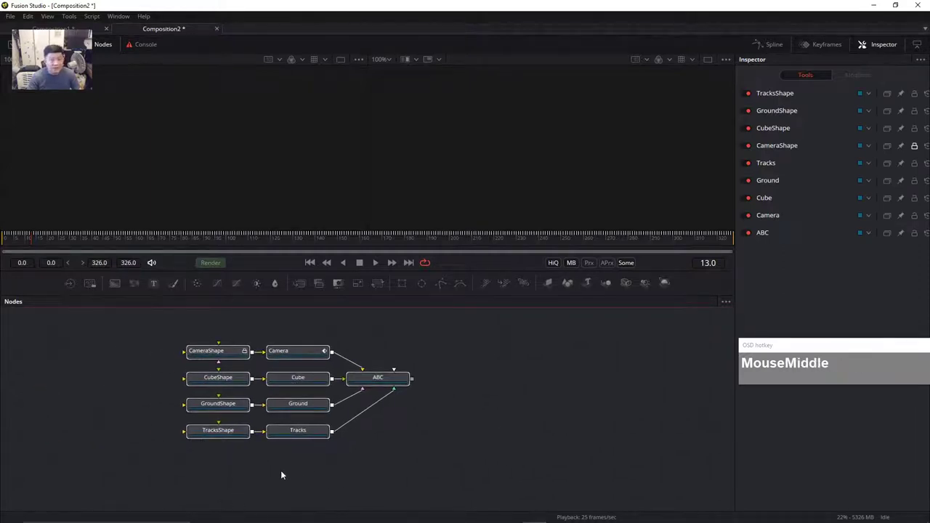
- Switch to DaVinci Resolve's Fusion page and review the SpongeBob node tree, repositioning the ImagePlane3D1, Merge3D1 and CameraShape nodes for clarity
click(502, 514)
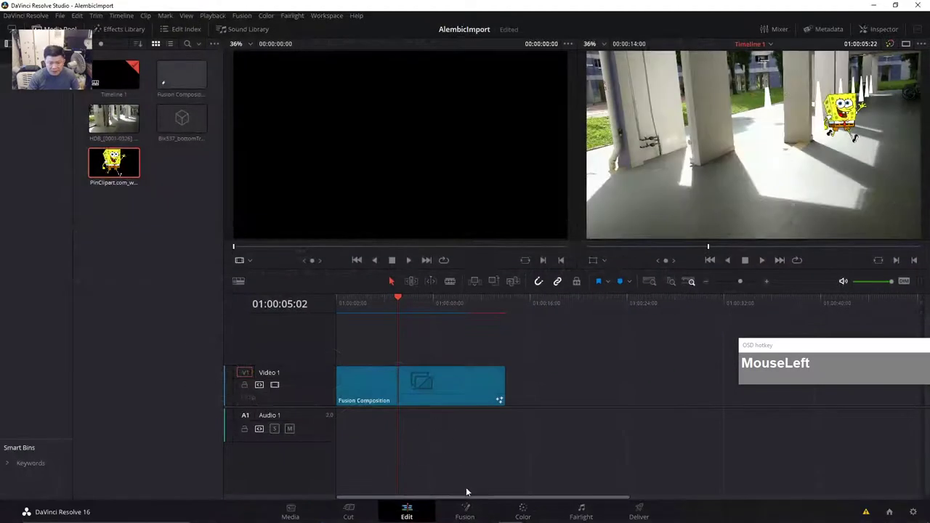
click(465, 512)
middle_click(465, 444)
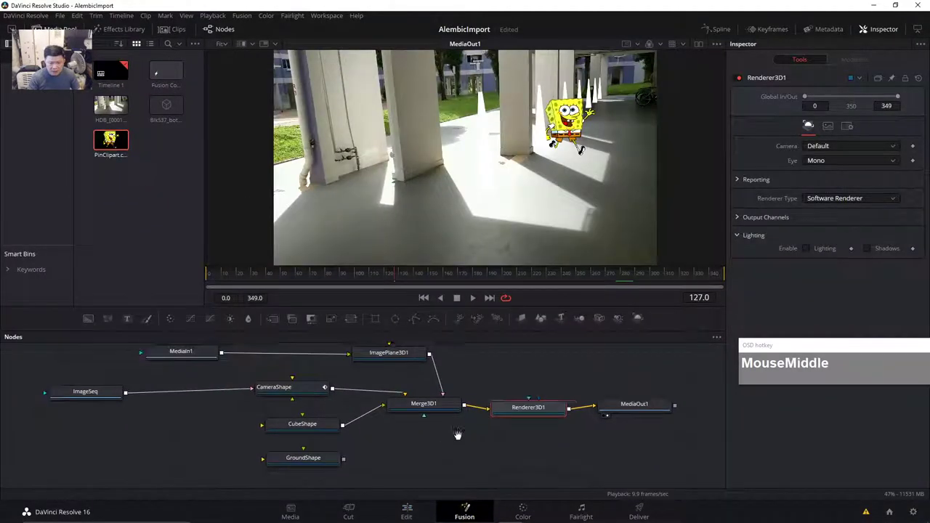
drag(397, 359, 418, 367)
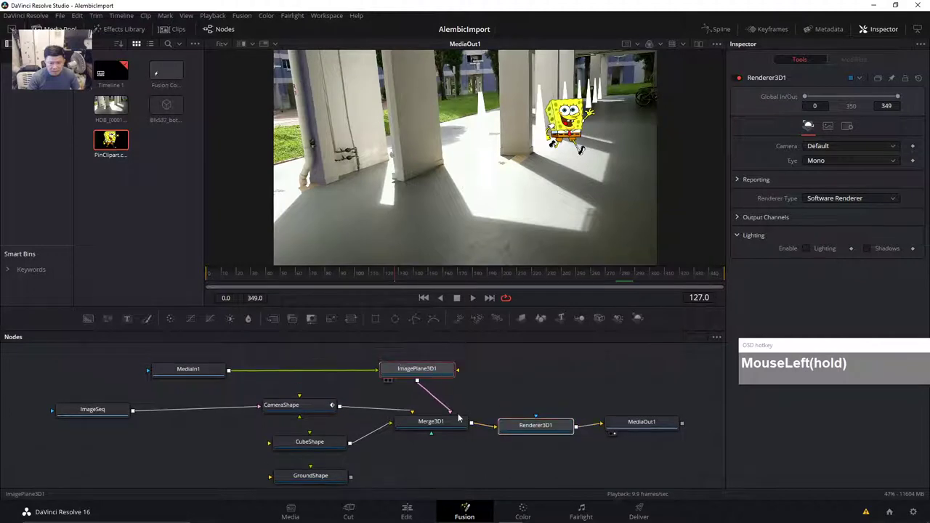
drag(453, 426, 446, 426)
drag(283, 406, 297, 406)
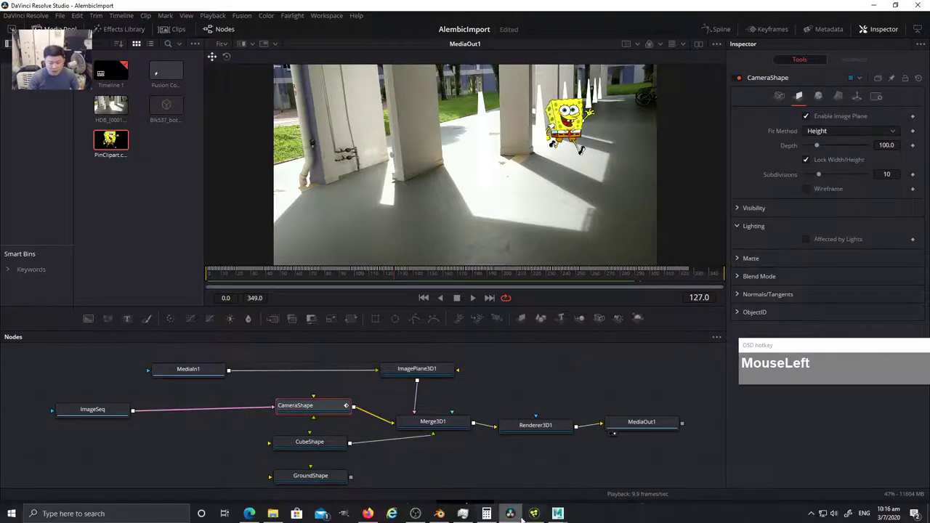
- Switch back to Fusion Studio and inspect the imported Cube, GroundShape, TracksShape and CubeShape nodes
click(534, 513)
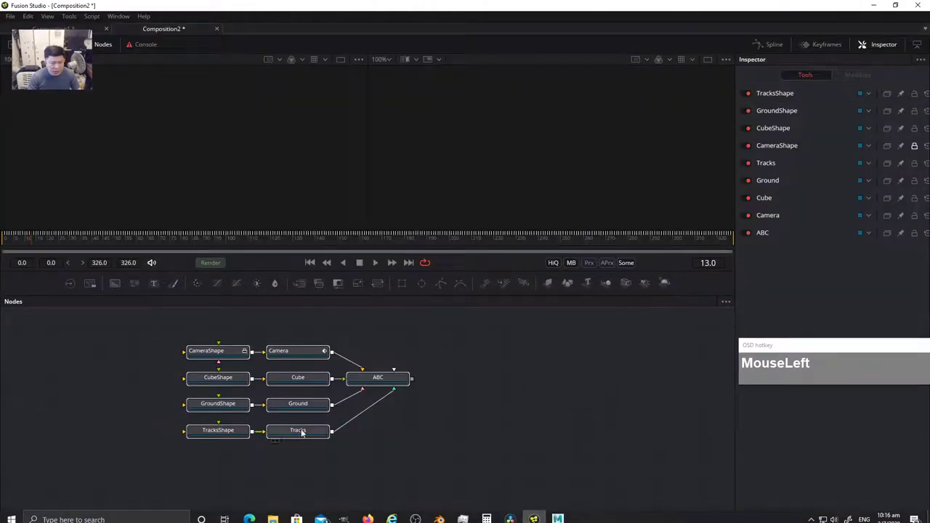
middle_click(196, 445)
click(311, 393)
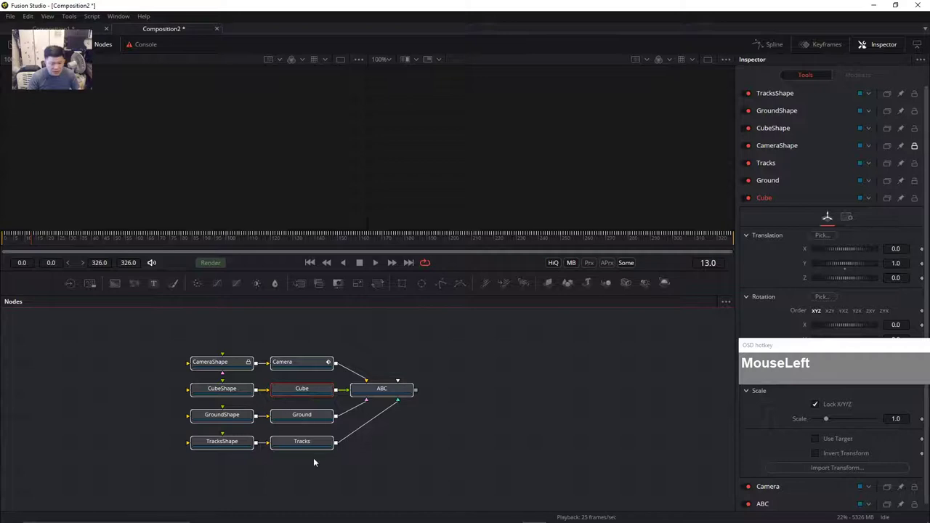
click(223, 419)
click(222, 442)
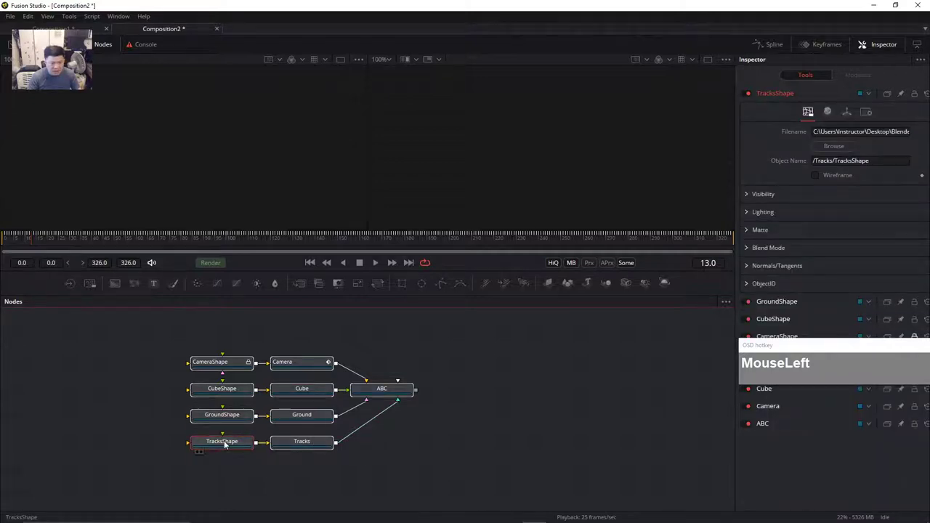
click(221, 417)
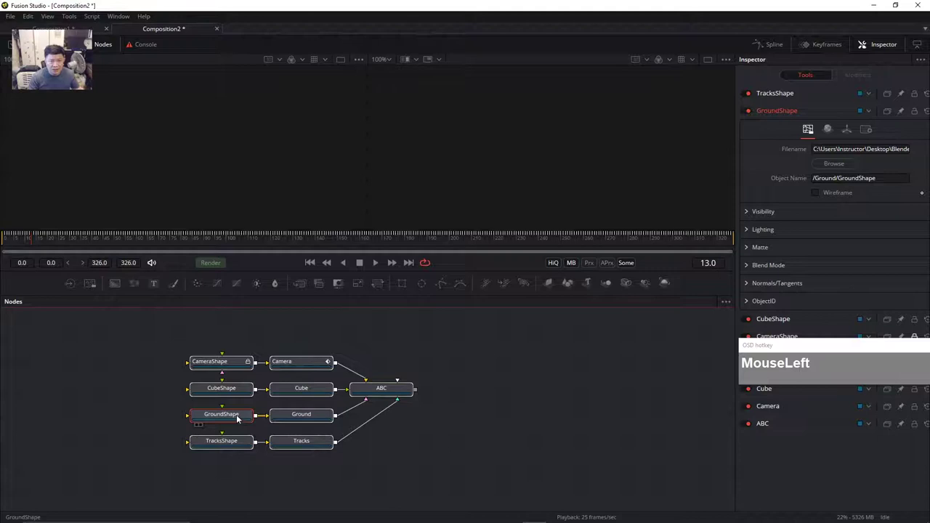
click(236, 390)
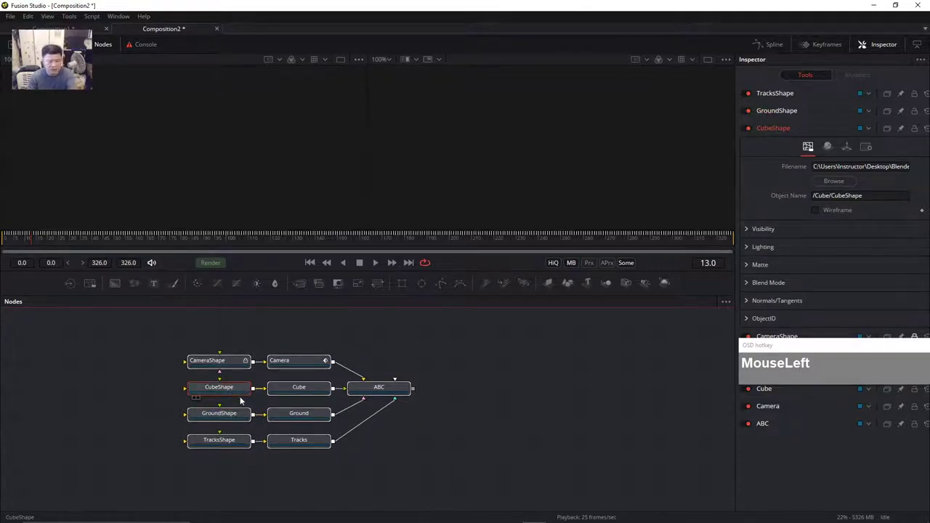
- Spread out the imported camera, cube, ground and tracks nodes, moving the ABC merge node farther from them
mouse_move(244, 372)
mouse_down()
mouse_move(244, 339)
mouse_move(247, 360)
mouse_up()
drag(314, 368, 315, 352)
drag(307, 393, 308, 387)
drag(307, 423, 308, 419)
click(308, 446)
drag(391, 395, 420, 389)
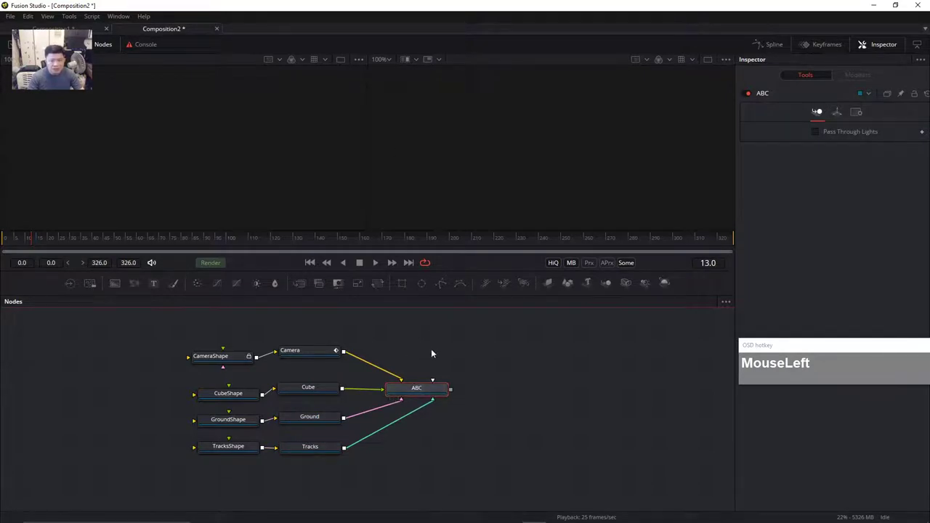
- Display the ABC merge in a viewer, look through CameraShape, and scrub to frame 6
drag(428, 393, 465, 166)
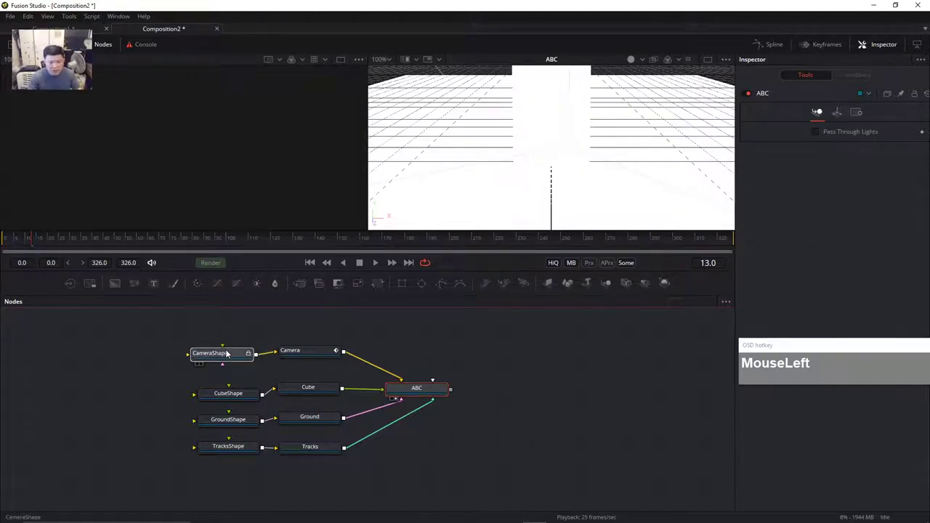
drag(236, 355, 232, 344)
right_click(371, 219)
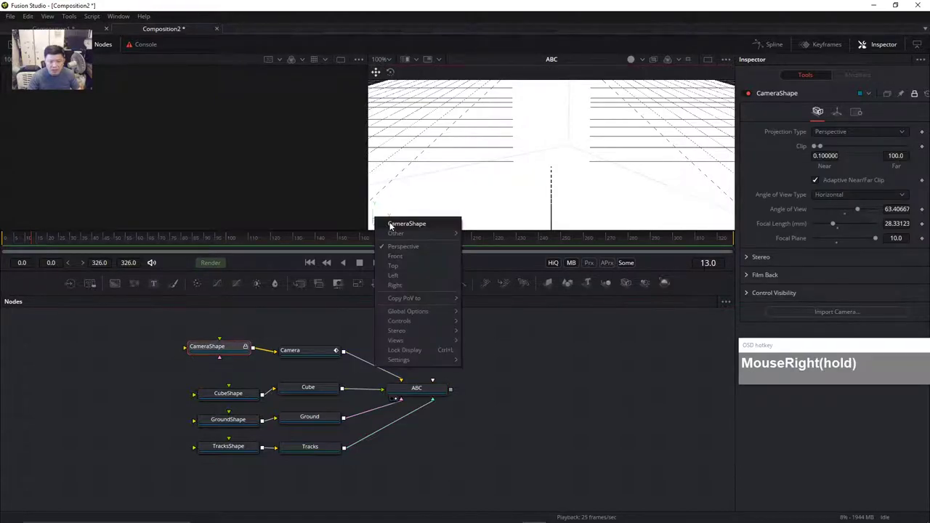
click(389, 222)
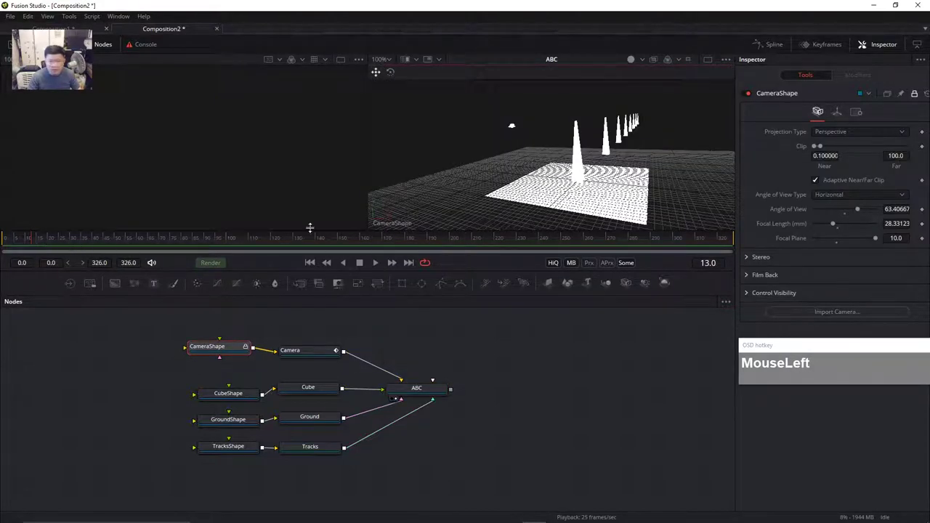
drag(53, 245, 19, 253)
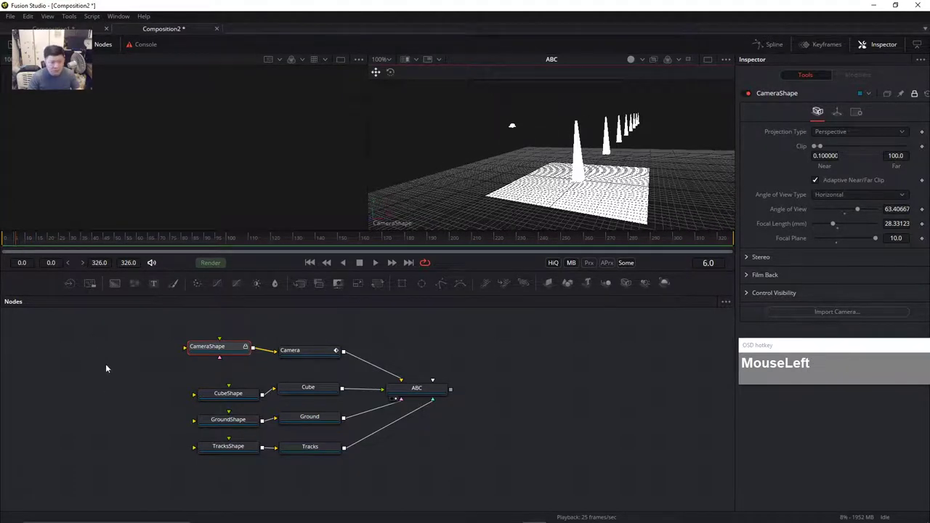
- Load the HDB_####.png sequence from the HDB_sequence folder, connect it to CameraShape as background, and check the match by scrubbing to frame 39
click(69, 282)
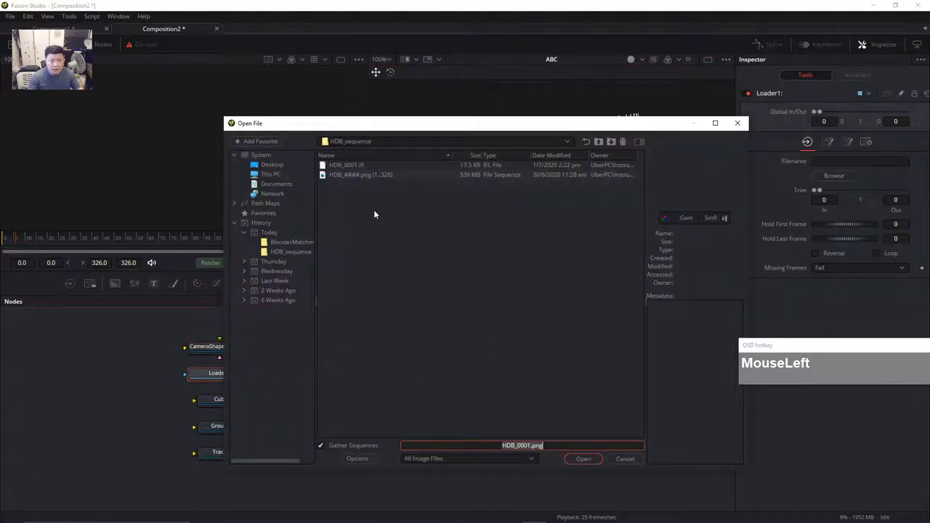
click(354, 175)
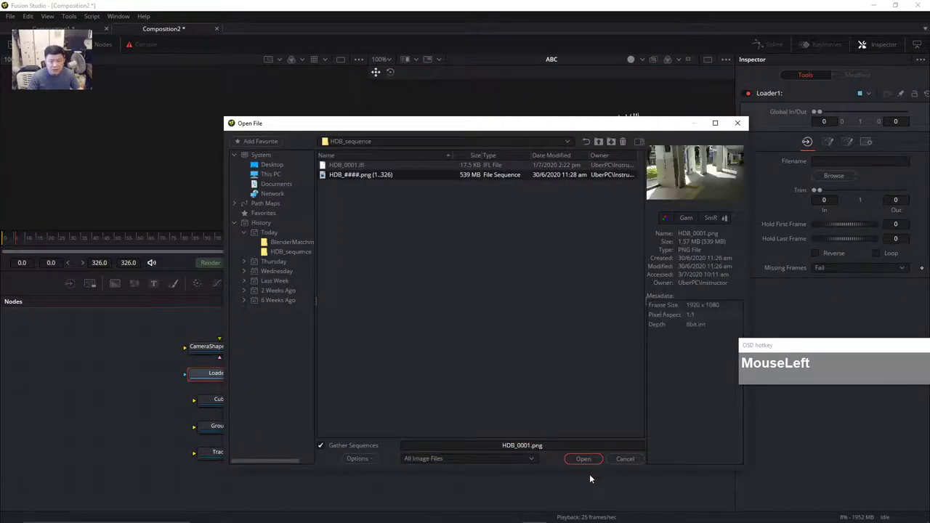
drag(387, 122, 328, 91)
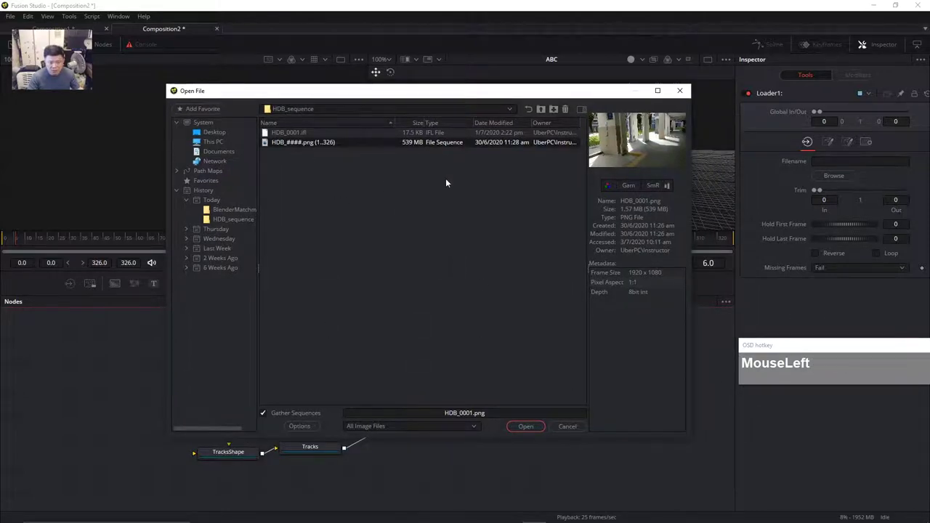
click(525, 427)
drag(230, 375, 203, 354)
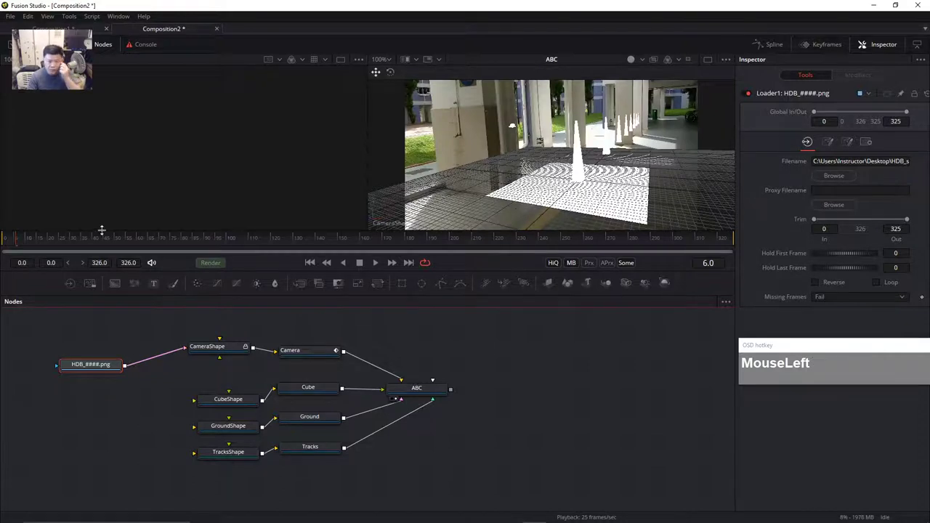
drag(34, 240, 92, 242)
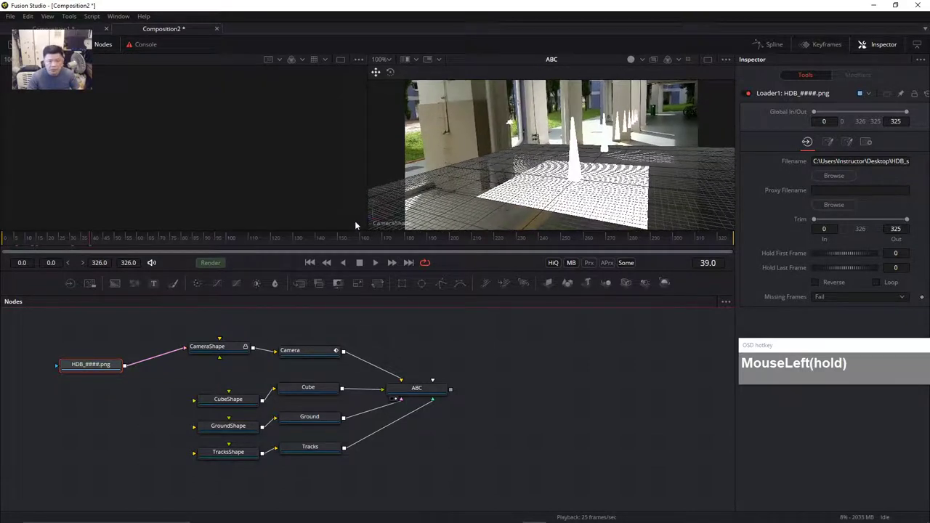
- Enlarge the ABC view into a taller single viewer and scrub back to frame 6 to check the camera match
drag(367, 219, 191, 218)
drag(326, 232, 326, 270)
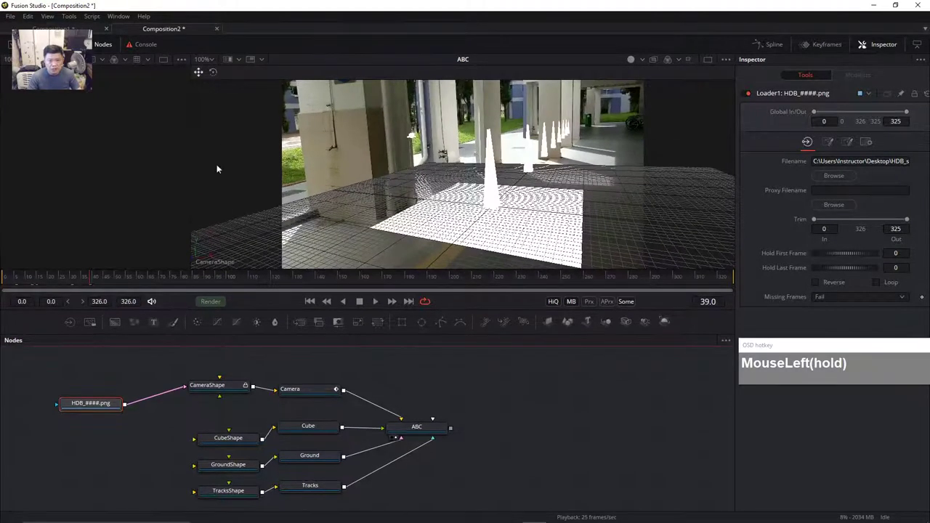
click(712, 60)
drag(37, 280, 175, 303)
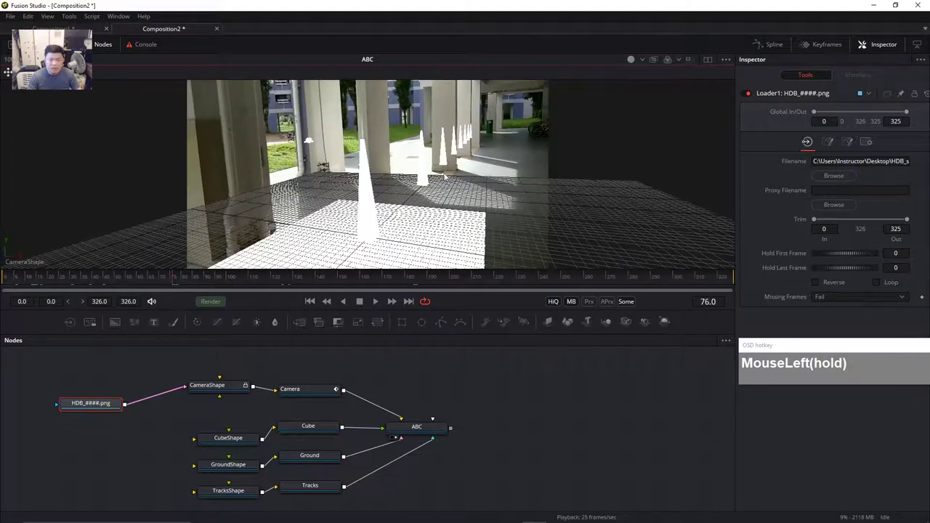
drag(439, 174, 425, 164)
click(87, 276)
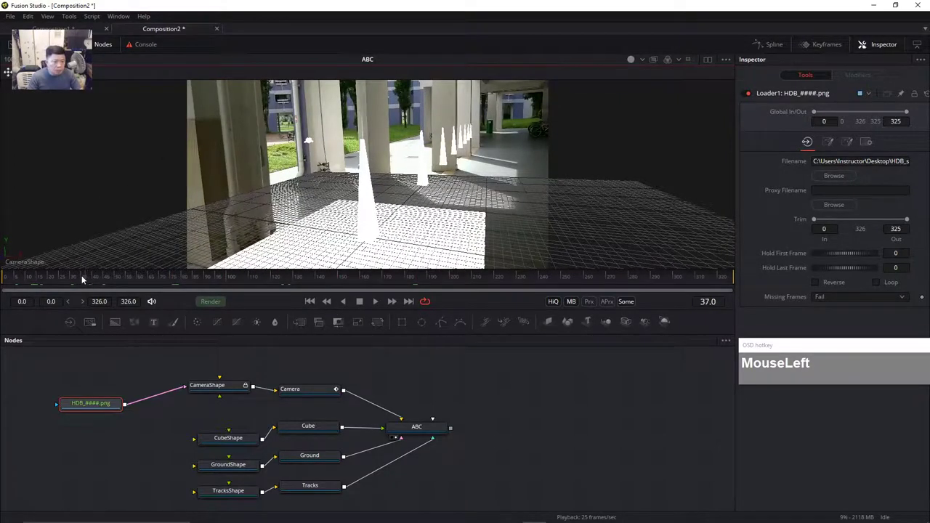
drag(87, 276, 19, 276)
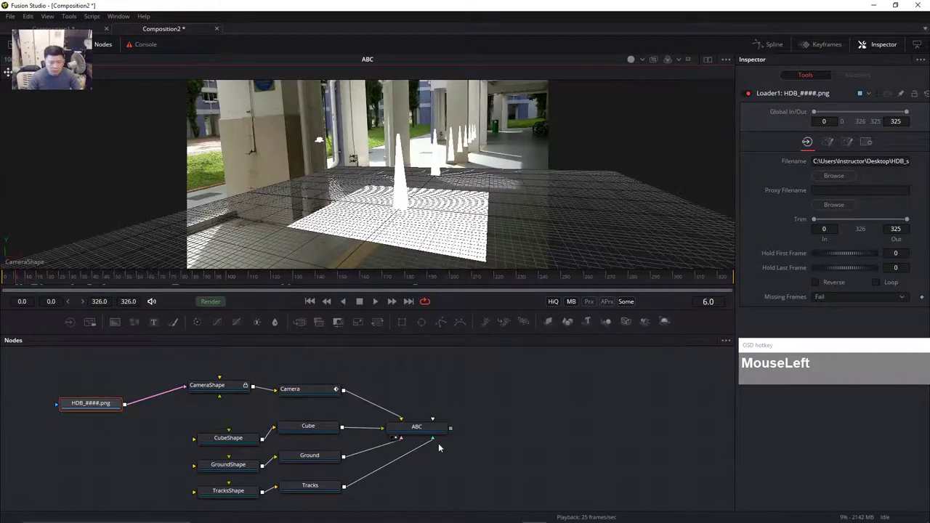
- Delete the GroundShape node, scrub to frame 22, and move the HDB_####.png loader and CameraShape away from Camera
drag(275, 456, 247, 475)
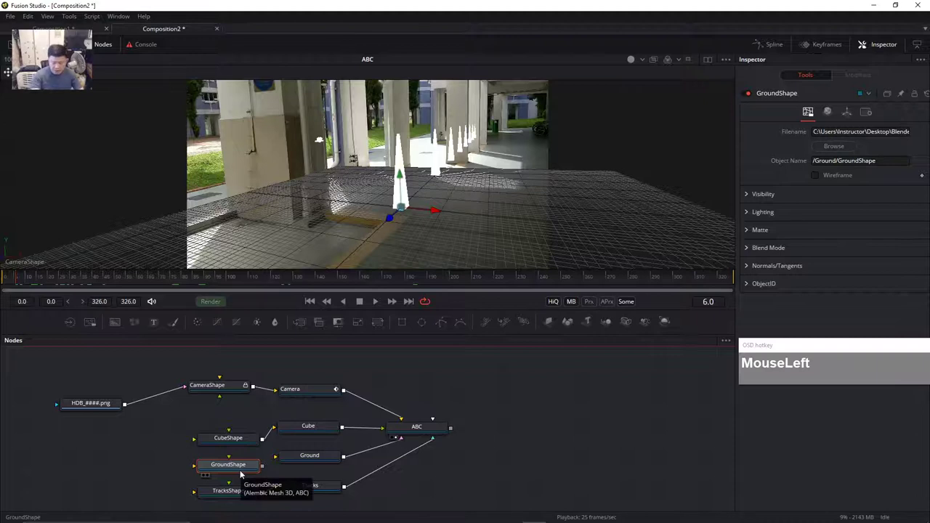
key(BackSpace)
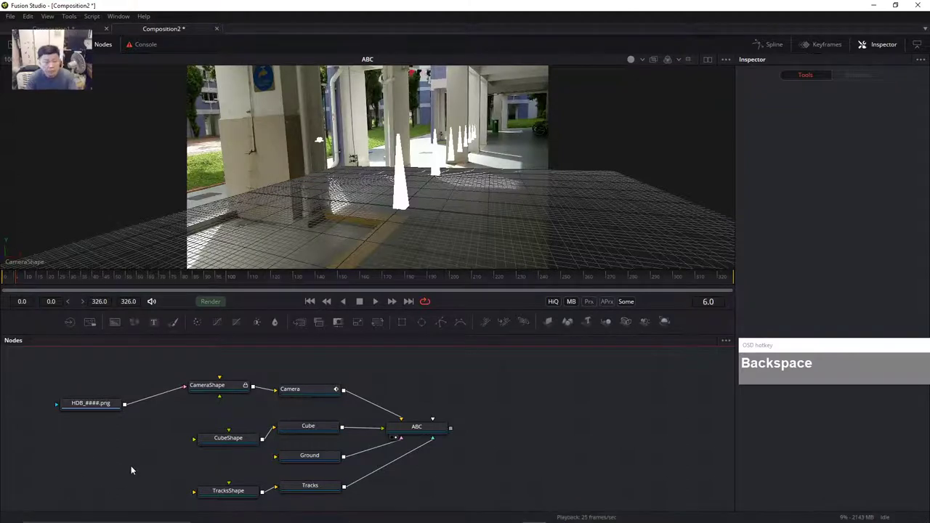
drag(73, 275, 52, 275)
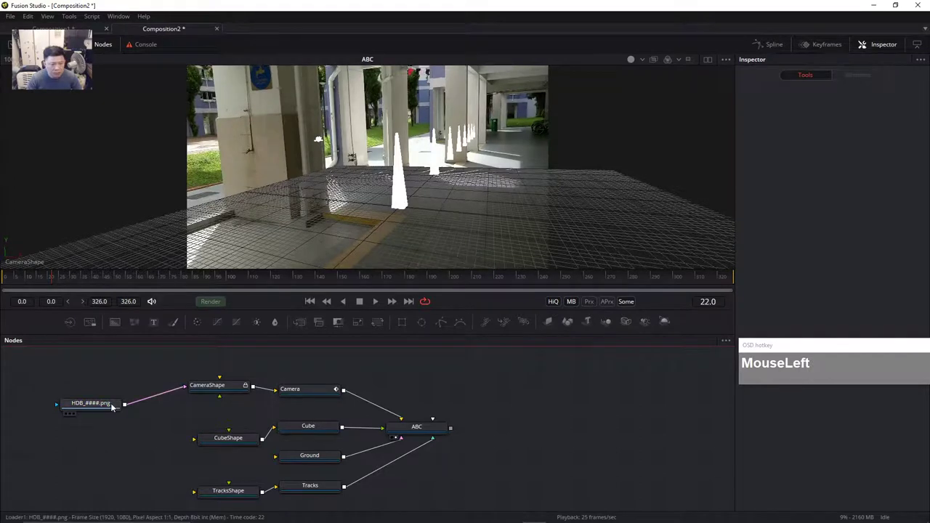
drag(113, 403, 98, 391)
drag(217, 390, 188, 390)
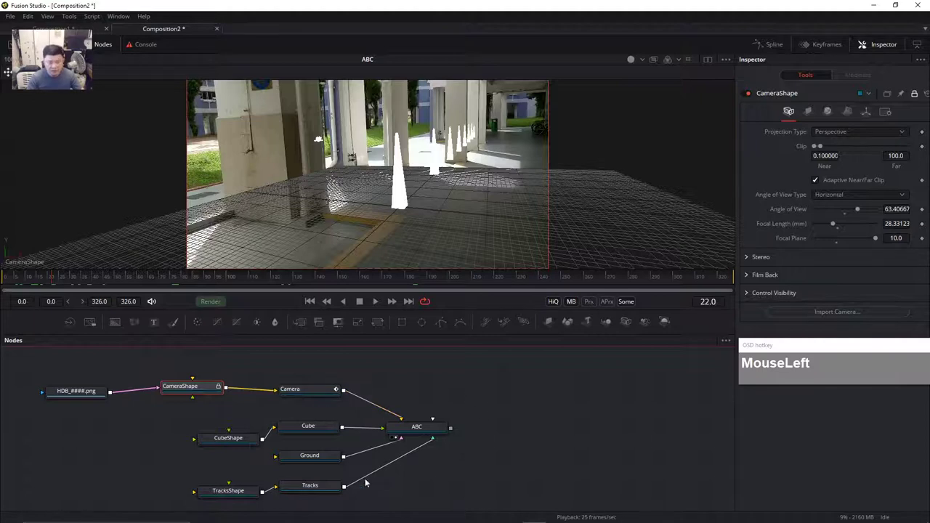
- Consult the focal length calculation in Calculator, then unlock CameraShape and set its focal length to 35.4 mm
mouse_move(441, 516)
click(486, 513)
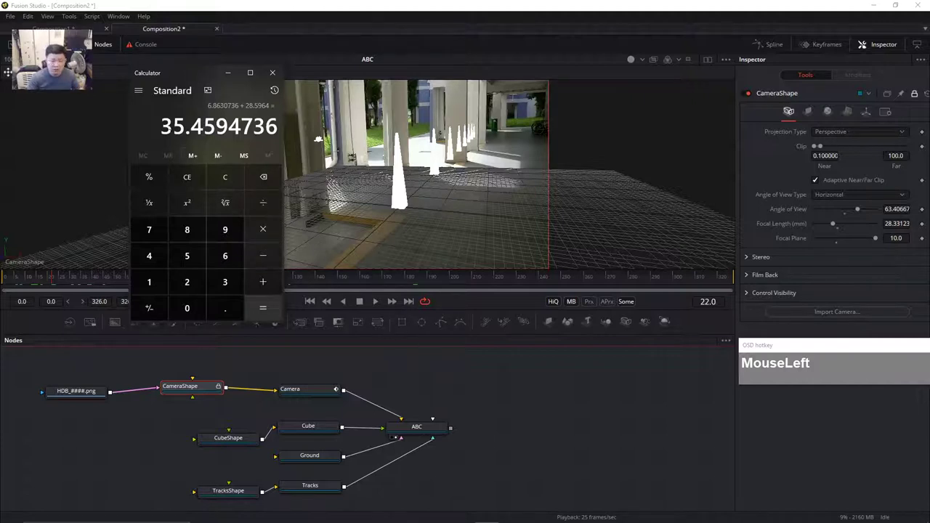
drag(163, 73, 153, 73)
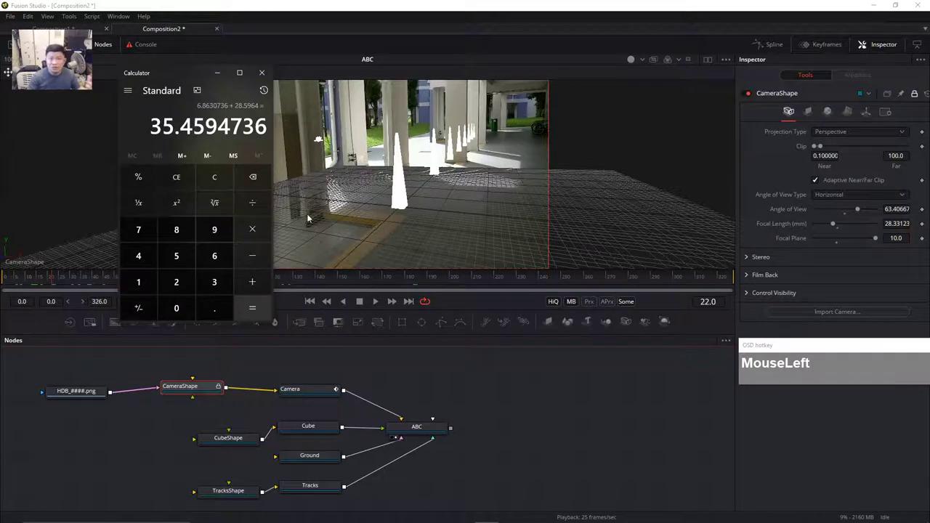
click(217, 72)
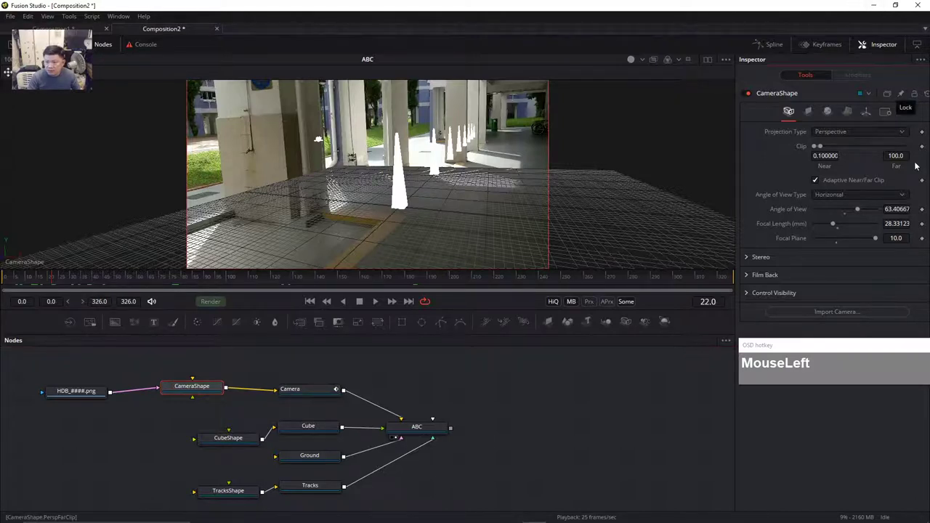
click(895, 223)
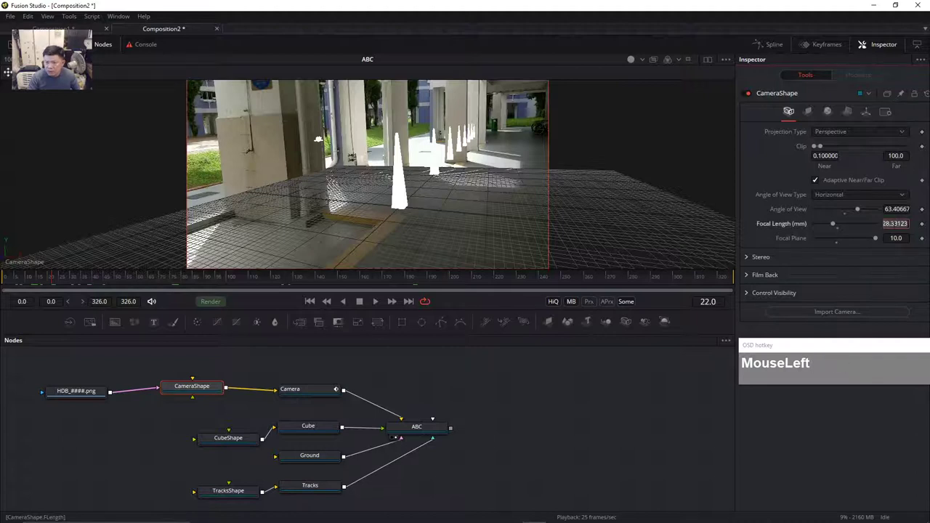
text(35)
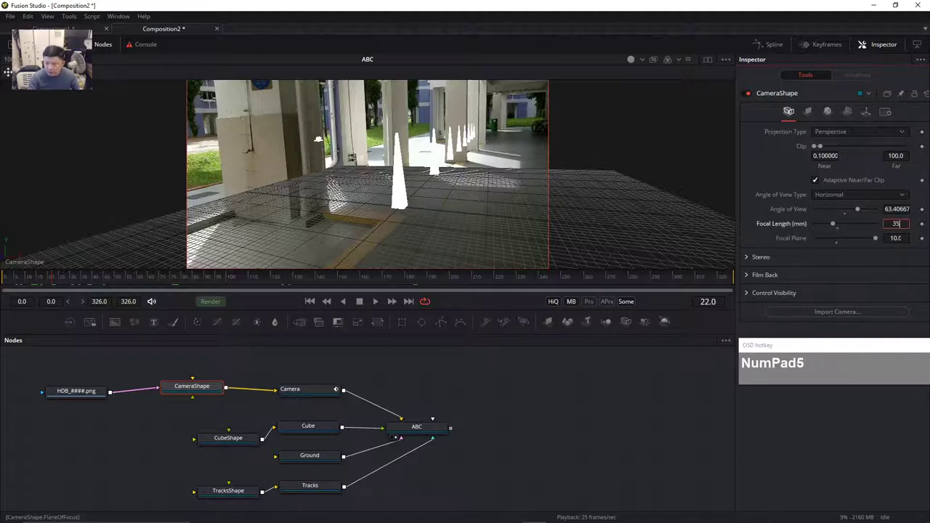
text(.4)
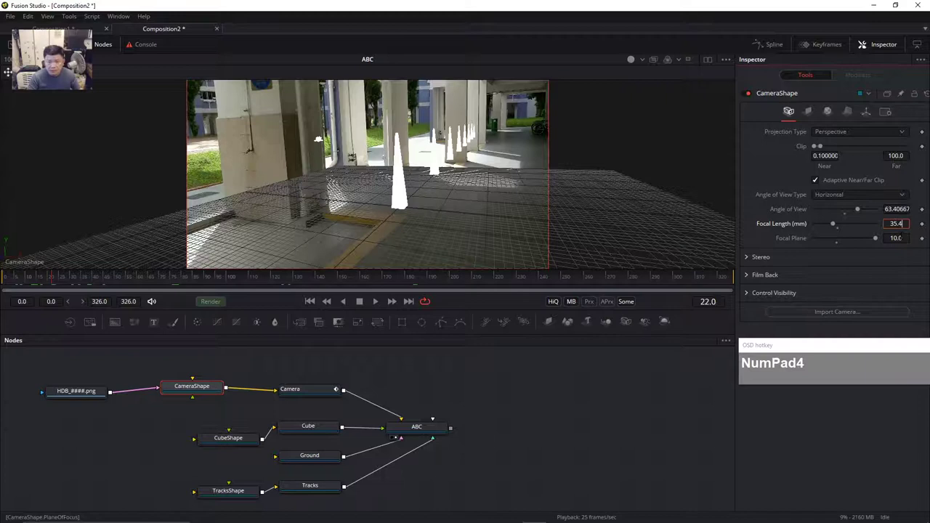
key(Tab)
- Turn off high quality and motion blur, turn on auto proxy, and play the shot through to frame 129
drag(99, 279, 152, 281)
click(558, 303)
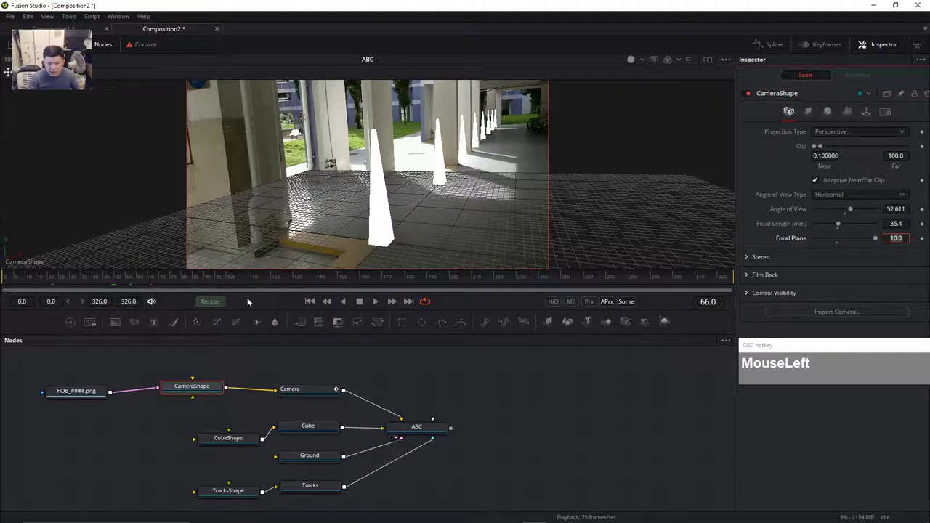
click(376, 302)
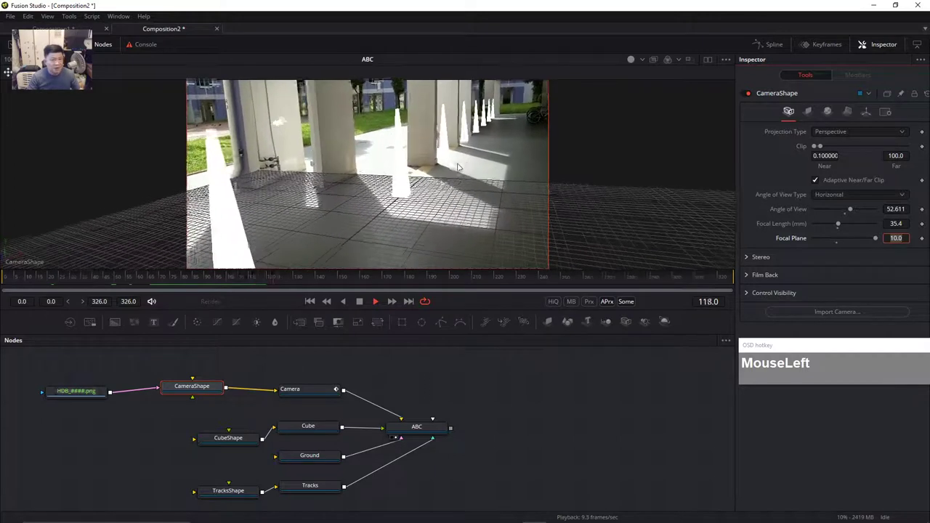
click(354, 302)
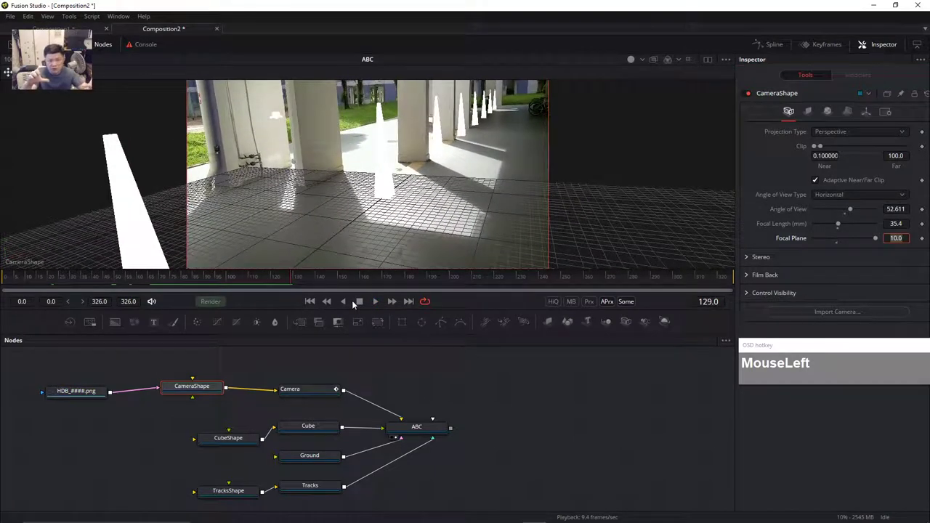
- Shift the HDB_####.png clip one frame in the keyframe timeline so it spans 1 to 326, and replay to check the sync
click(76, 392)
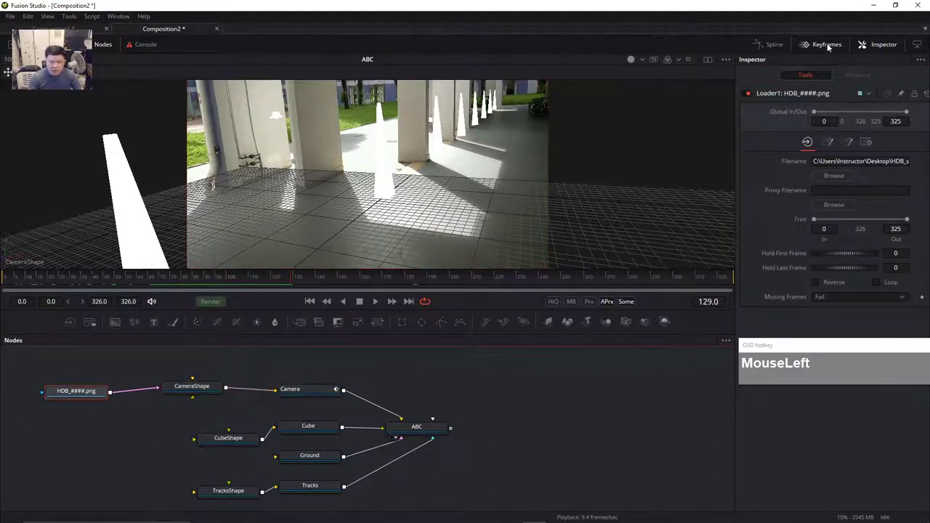
drag(77, 392, 73, 384)
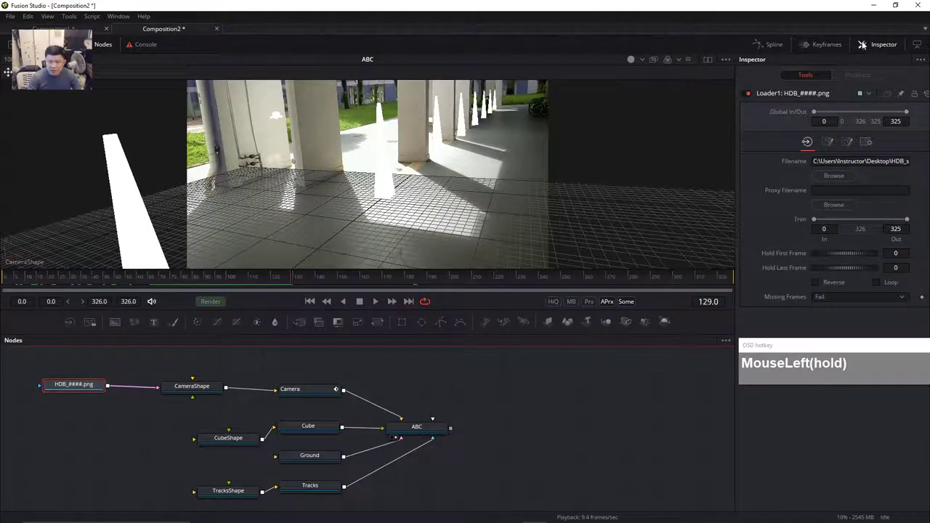
click(824, 44)
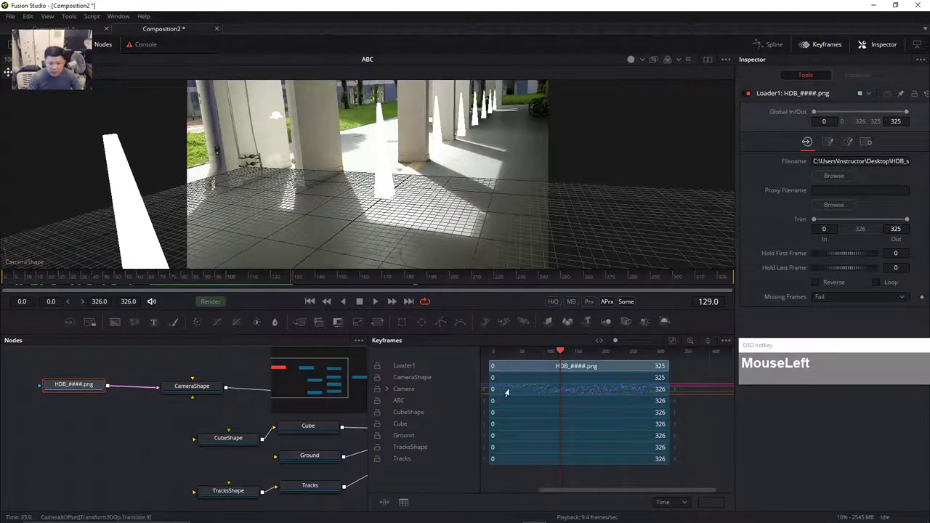
click(576, 366)
drag(576, 366, 577, 366)
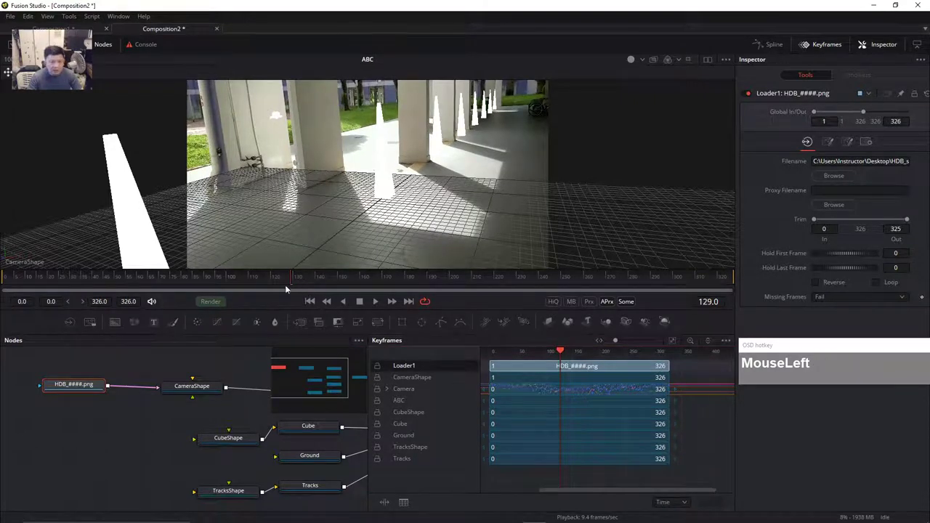
click(37, 278)
click(376, 301)
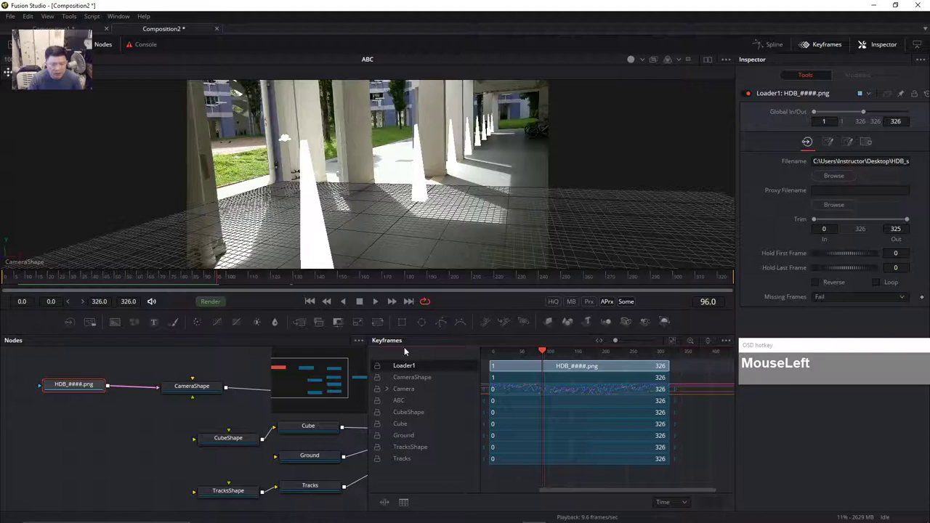
- Turn on lighting in the ABC 3D view so the cones are shaded
drag(204, 429, 109, 451)
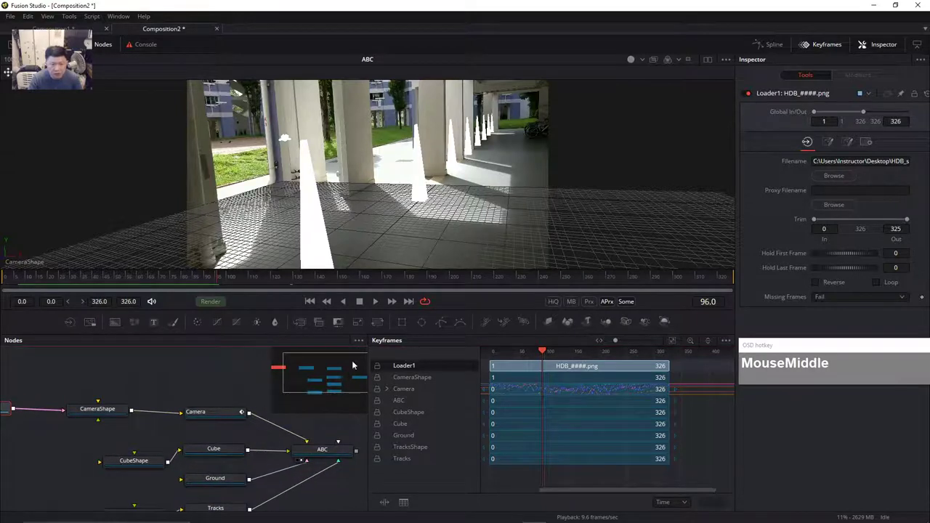
right_click(368, 121)
mouse_move(398, 157)
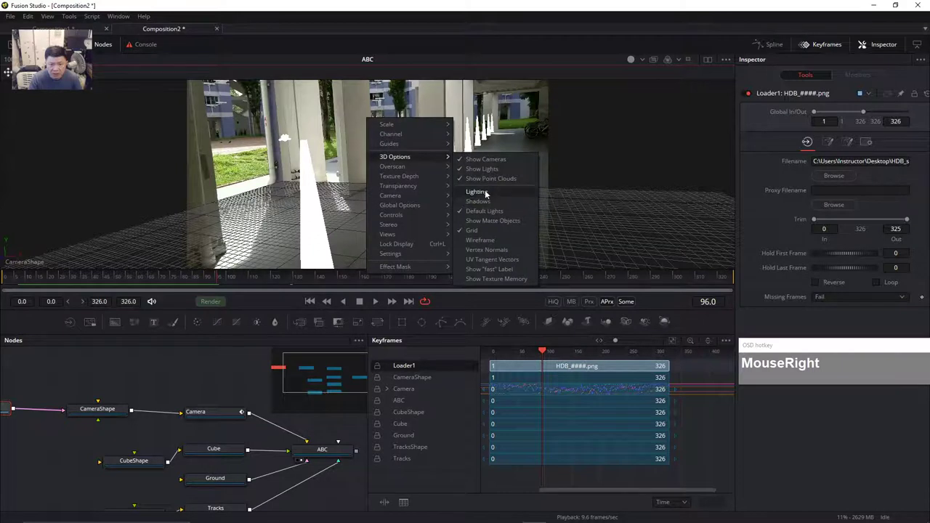
click(488, 202)
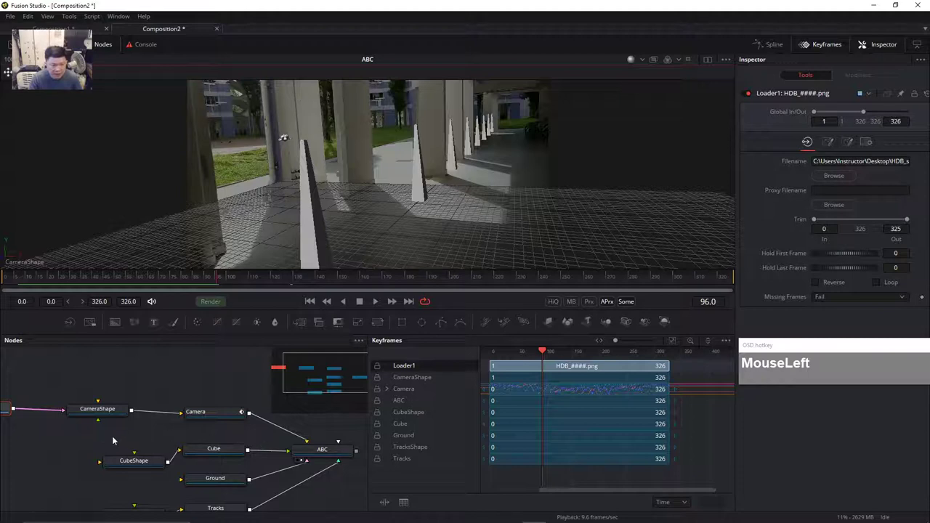
drag(112, 439, 129, 429)
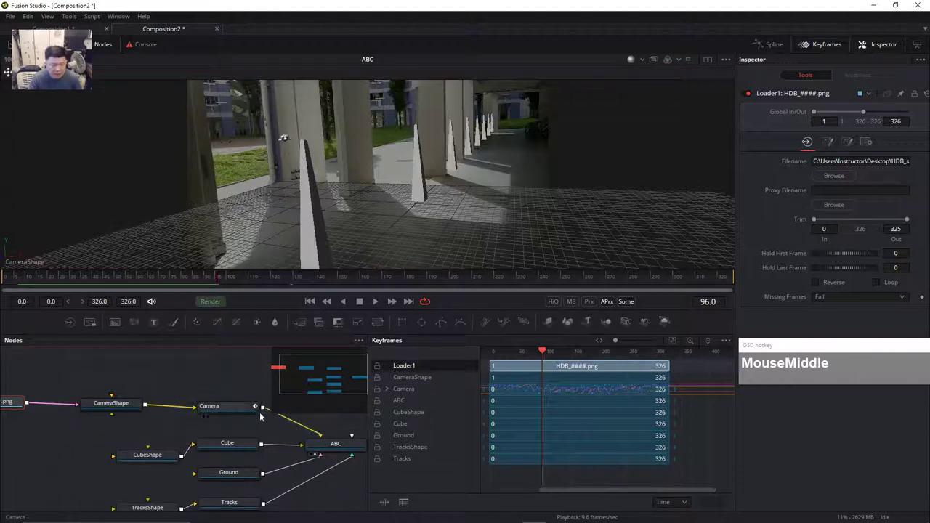
- Stop the CameraShape image plane from being affected by lights and lock the node again
click(120, 410)
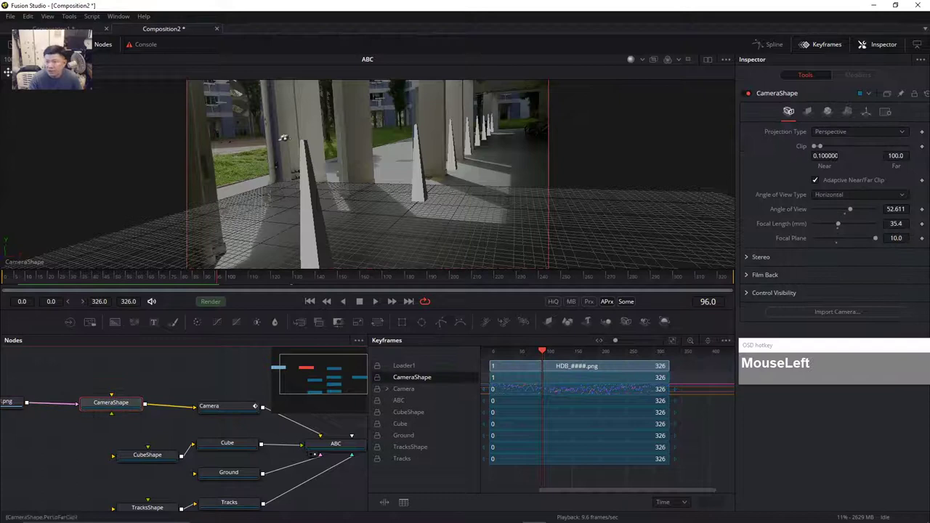
click(809, 112)
click(749, 243)
click(815, 255)
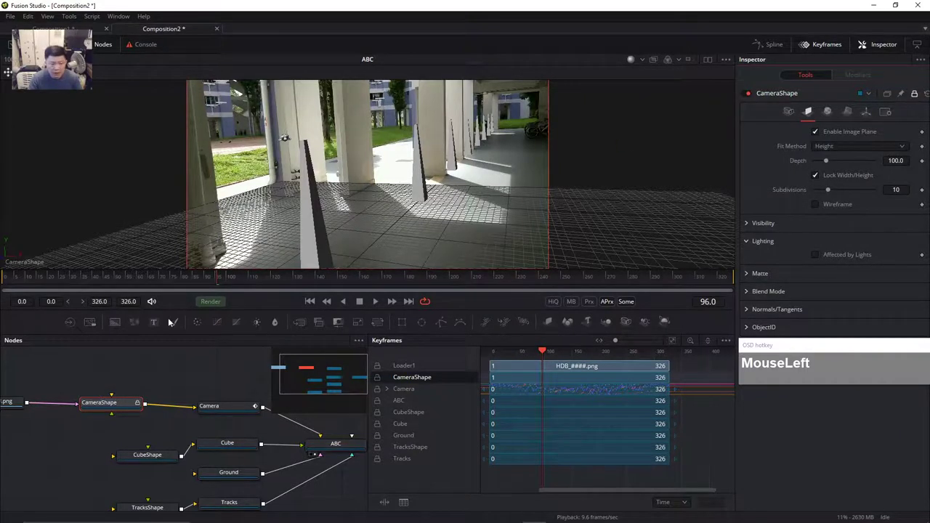
- Examine how the shaded cones stick to the footage in a larger view, scrubbing between frames 127 and 196
drag(204, 288, 430, 303)
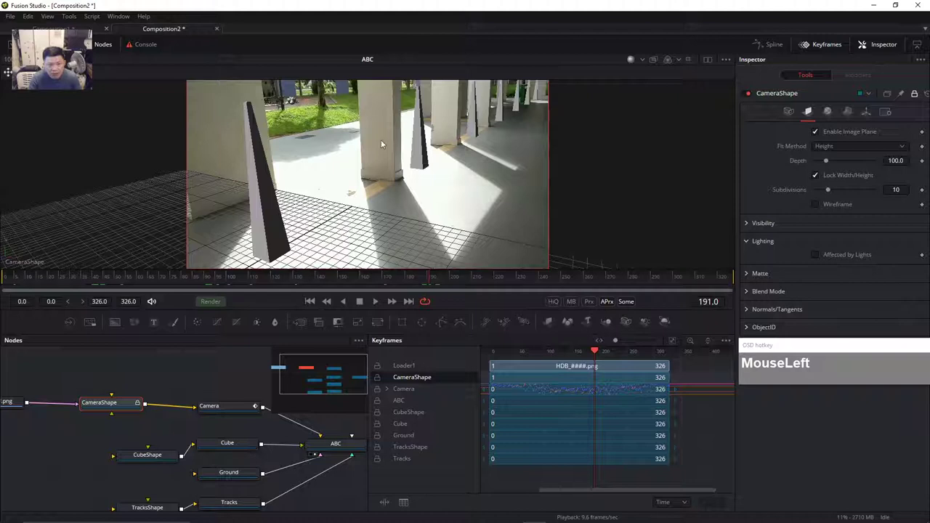
drag(430, 278, 287, 283)
drag(459, 259, 459, 302)
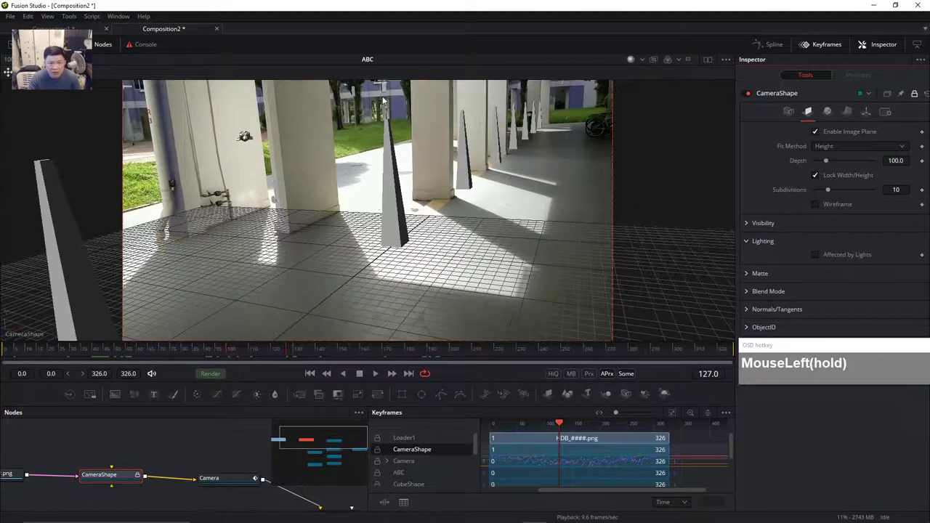
drag(383, 100, 387, 95)
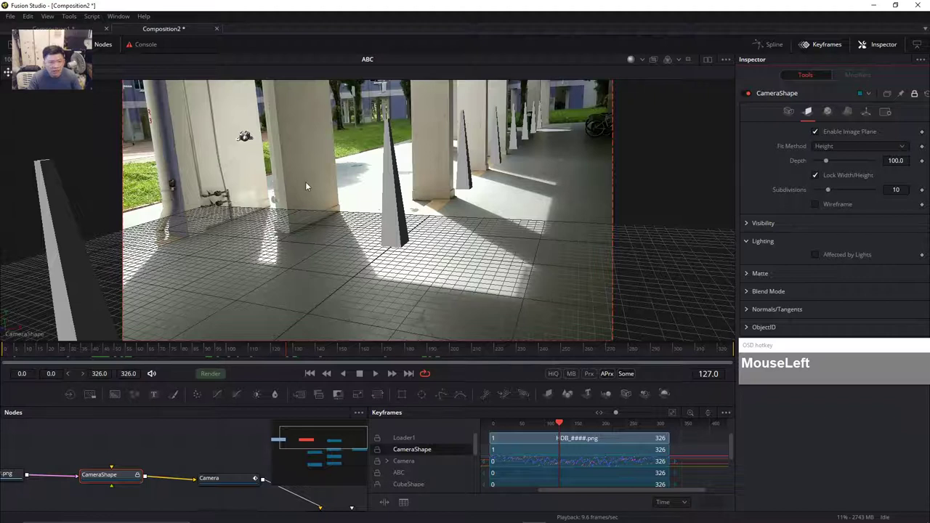
drag(290, 356, 440, 347)
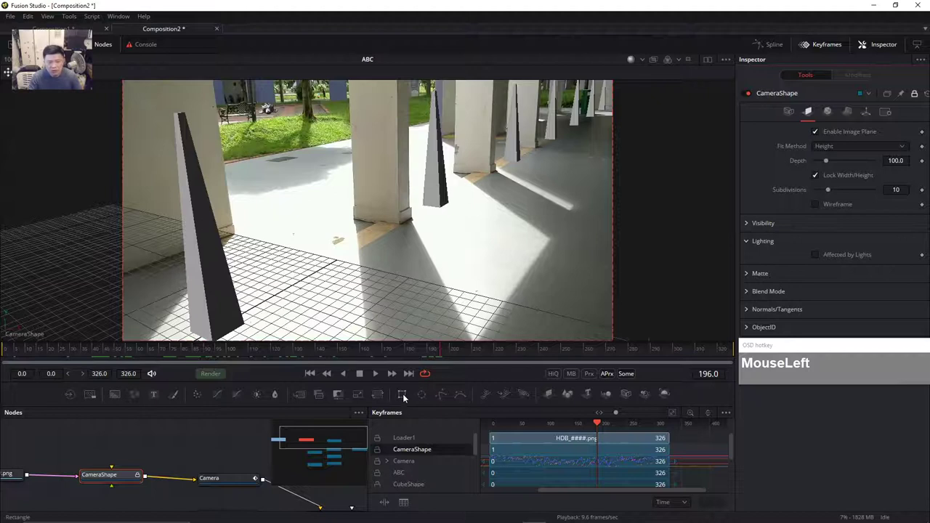
drag(437, 358, 386, 370)
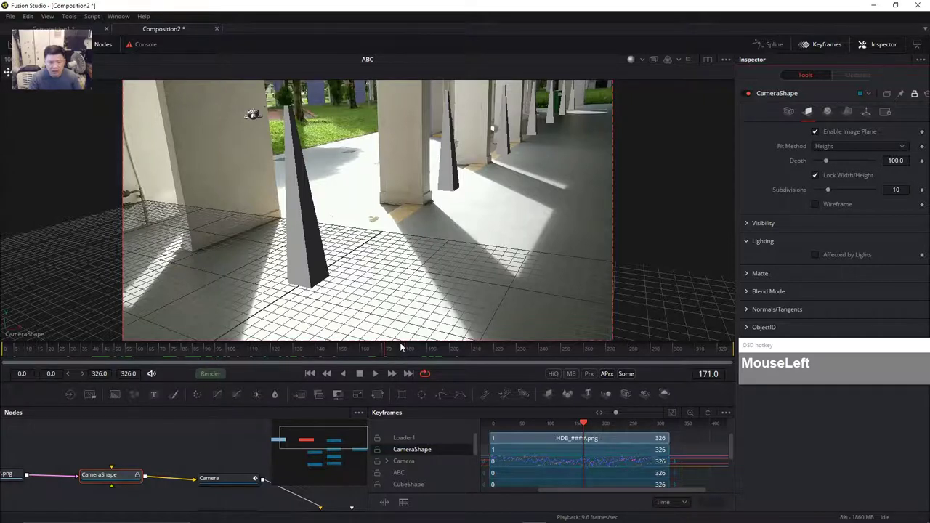
- Shrink the viewer and widen the node graph beside the keyframes to make room around the ABC merge
drag(400, 340, 408, 234)
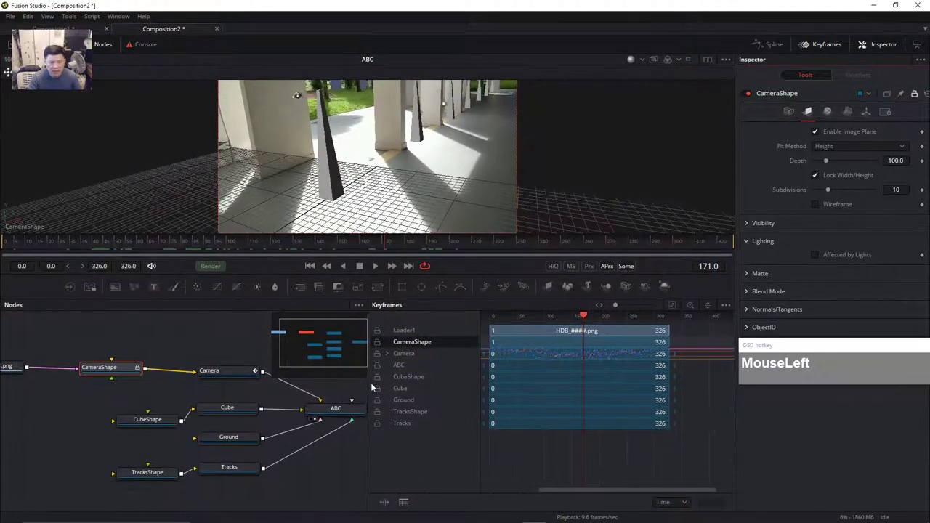
drag(372, 385, 418, 385)
middle_click(328, 469)
mouse_move(328, 469)
mouse_down()
mouse_move(319, 474)
mouse_move(324, 467)
mouse_up()
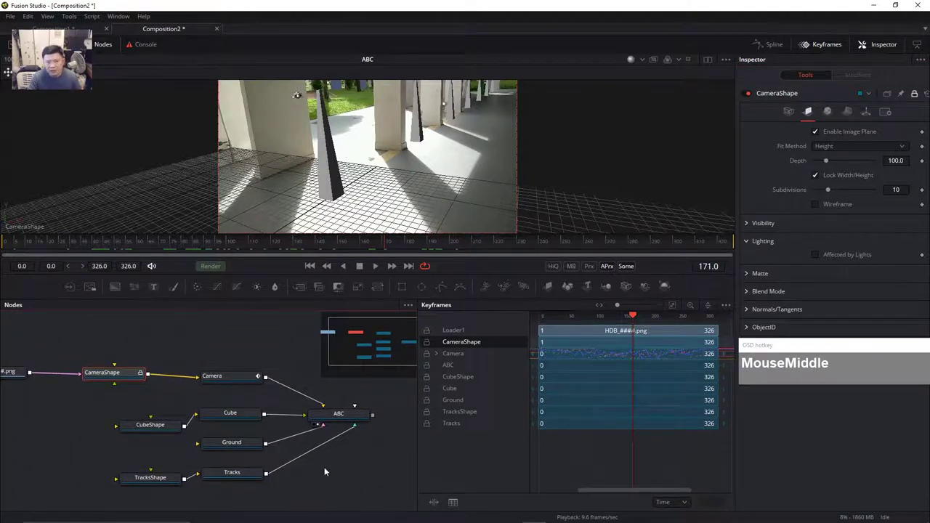
- Switch to Blender and open the recent file HDB_Solve3.blend, discarding the unsaved changes to the current file
drag(179, 240, 423, 254)
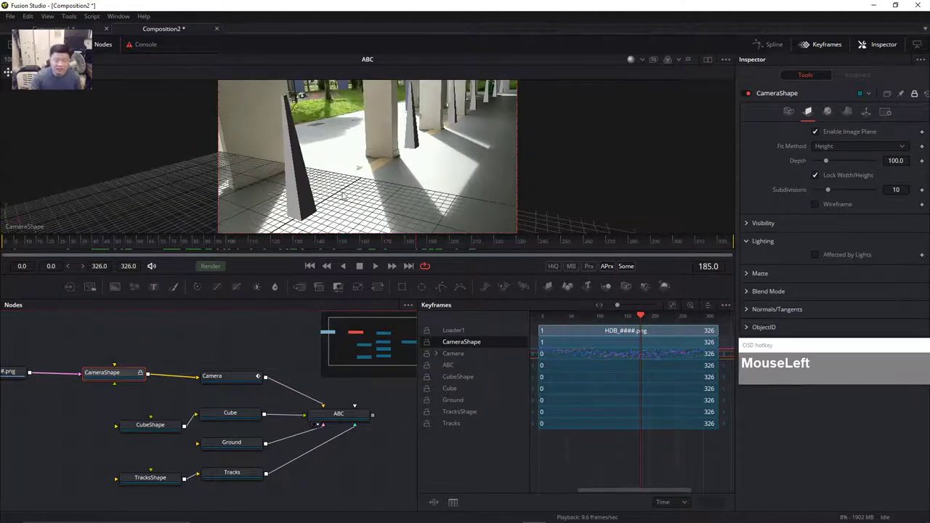
mouse_move(109, 517)
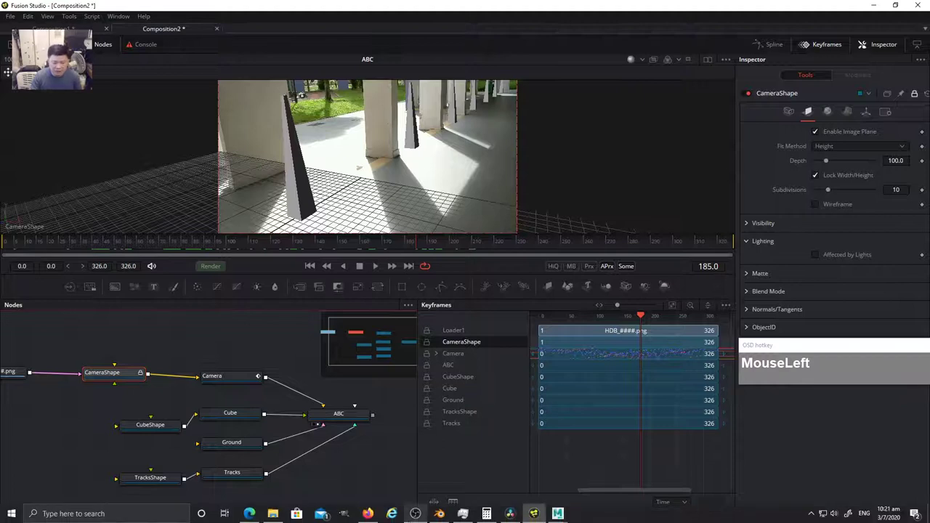
click(439, 514)
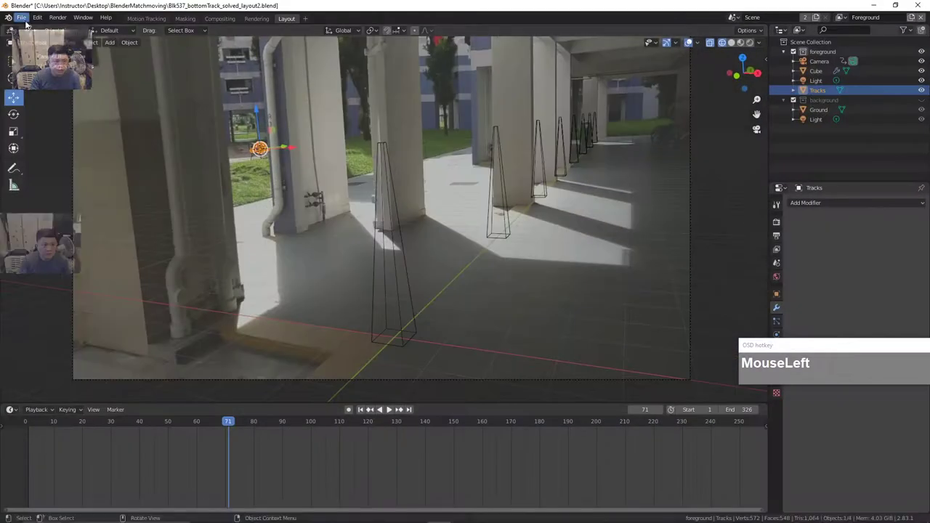
click(21, 16)
click(39, 48)
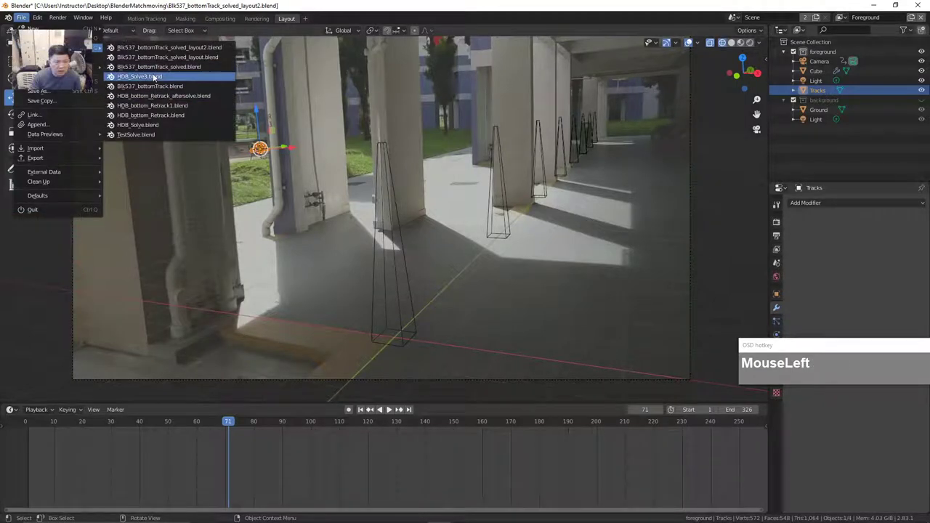
click(149, 76)
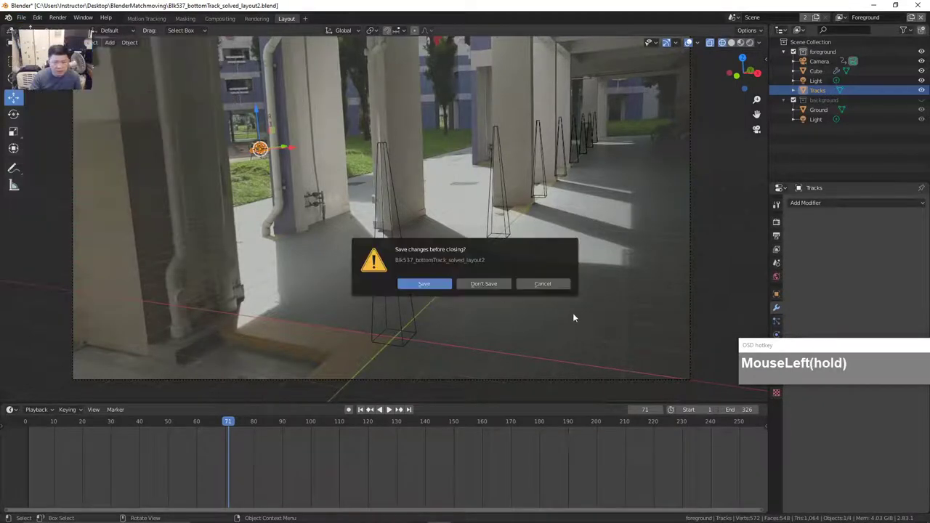
click(489, 287)
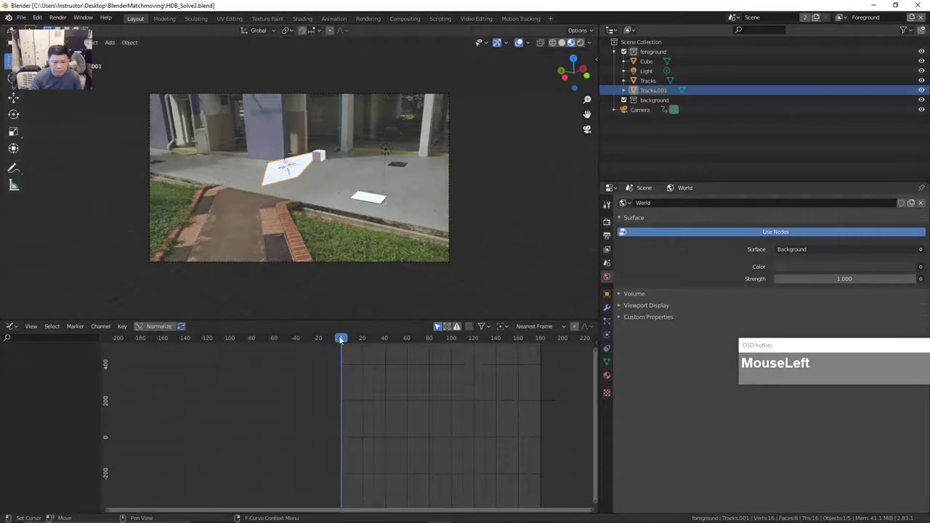
- Enlarge the 3D viewport and scrub to frame 59 to check the white planes against the footage
drag(340, 340, 381, 382)
click(413, 339)
click(379, 317)
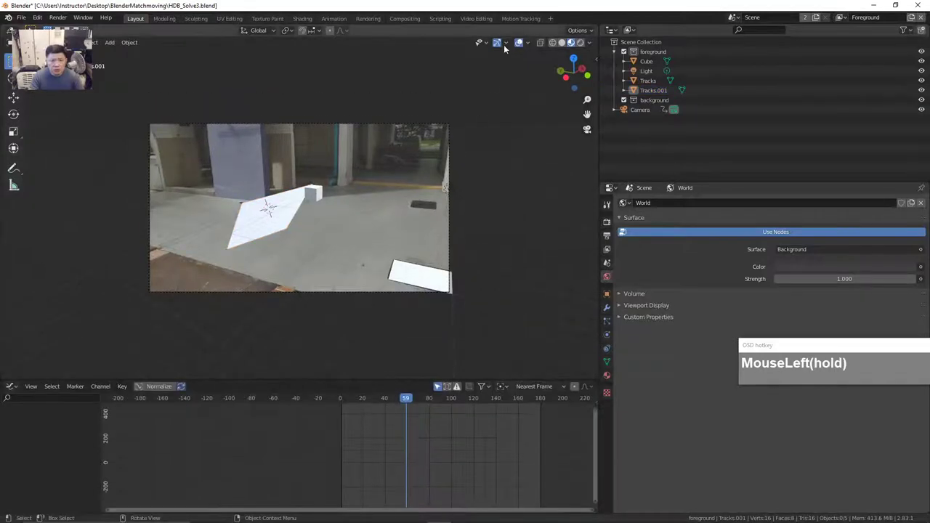
- Examine the solved ground trackers near the purple pillar in the Motion Tracking workspace at frame 20
click(520, 18)
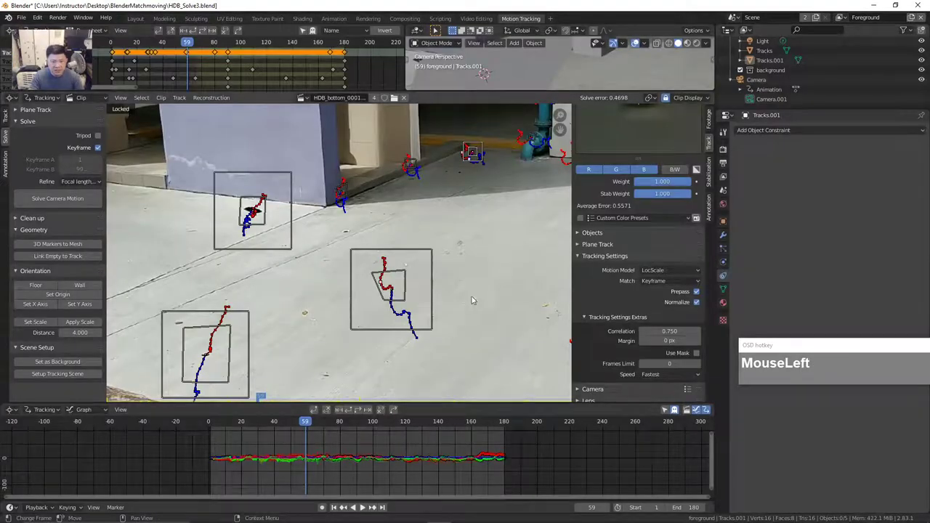
drag(305, 428, 241, 423)
scroll(451, 300, down, 2)
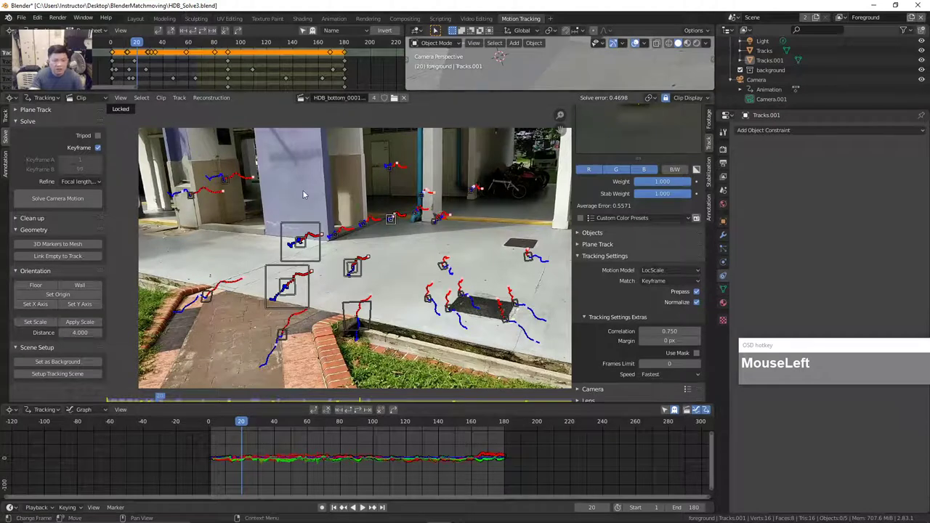
click(303, 247)
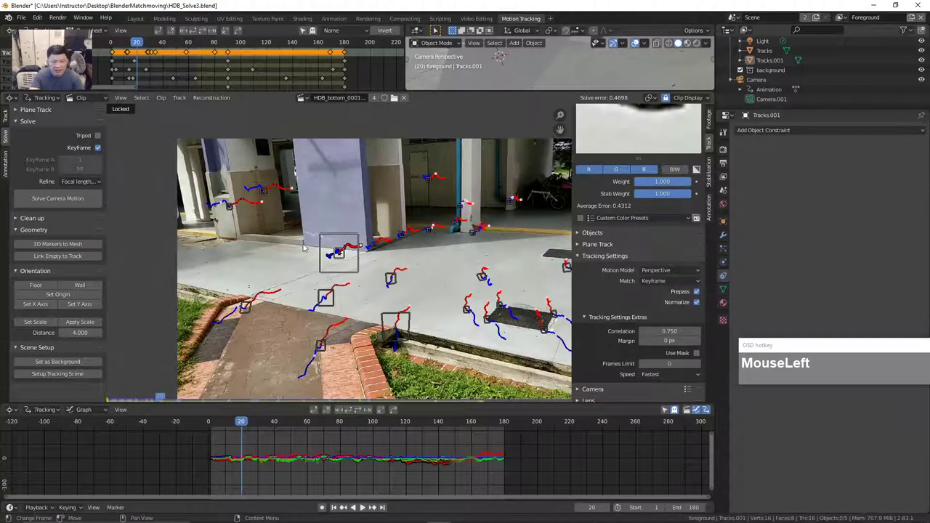
shift+click(325, 301)
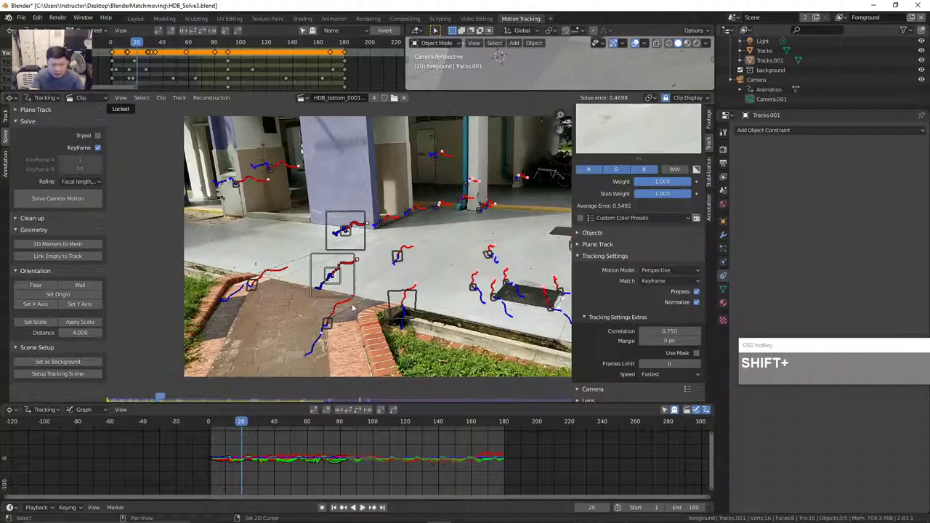
shift+click(397, 260)
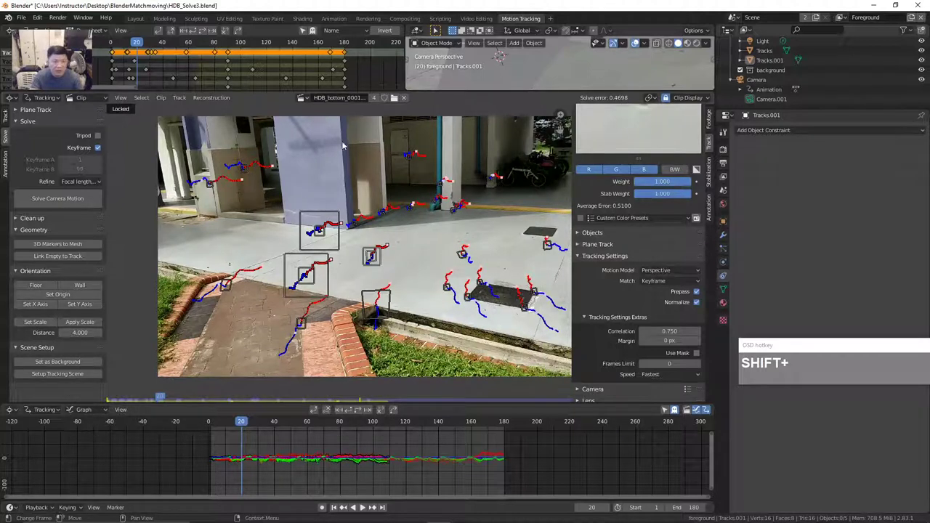
shift+click(452, 218)
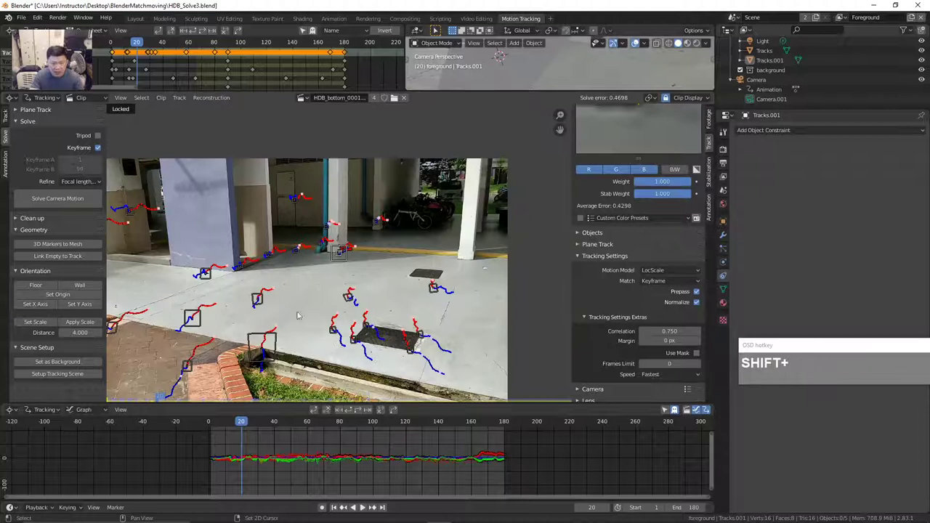
shift+click(279, 241)
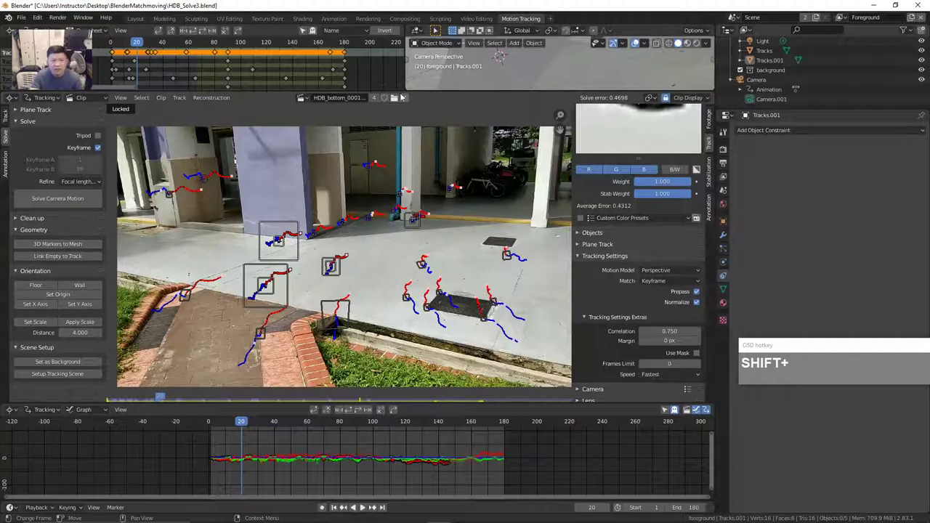
- Examine the two track planes in the Layout workspace from outside and through the camera, scrubbing from frame 20 to 35
click(143, 21)
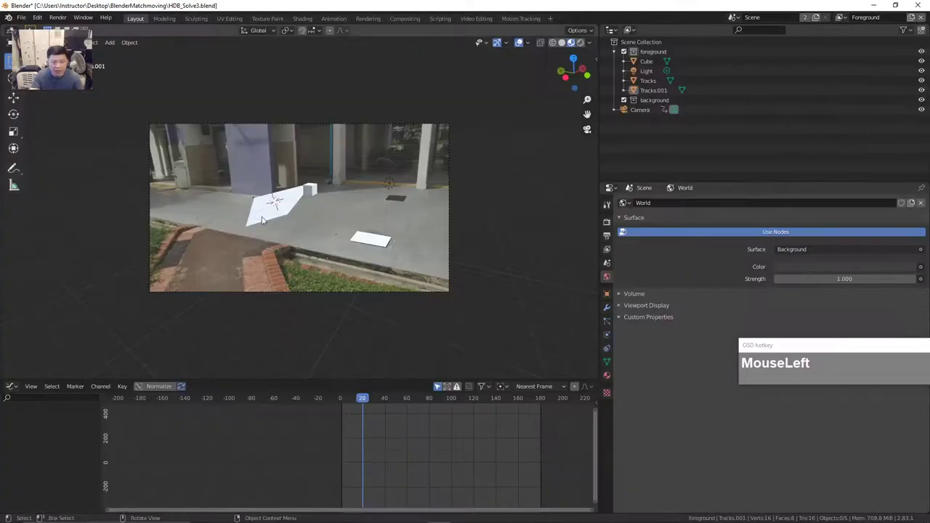
click(262, 221)
drag(360, 328, 348, 271)
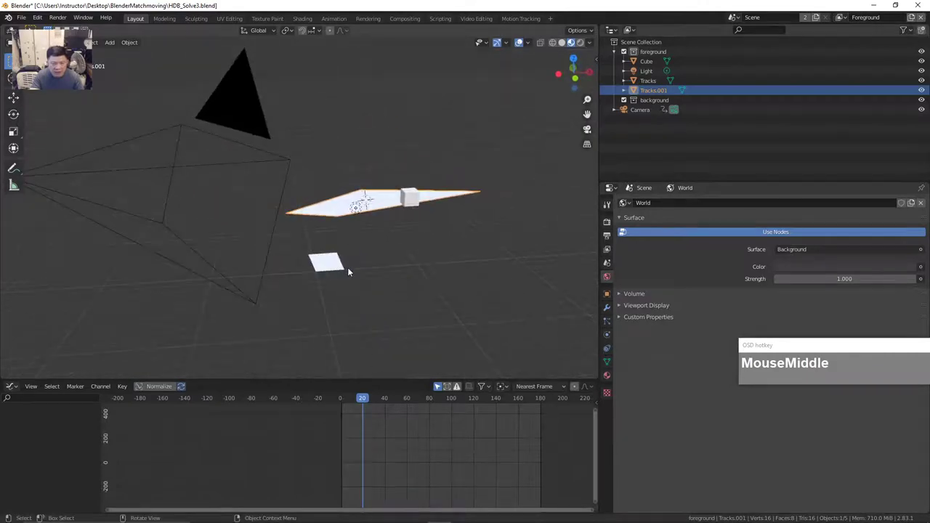
drag(234, 267, 398, 266)
click(363, 254)
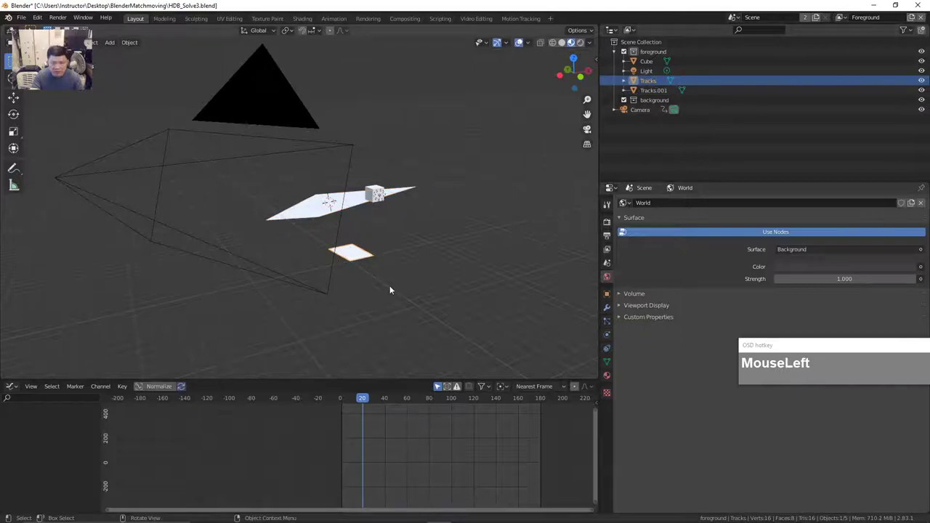
key(KP_0)
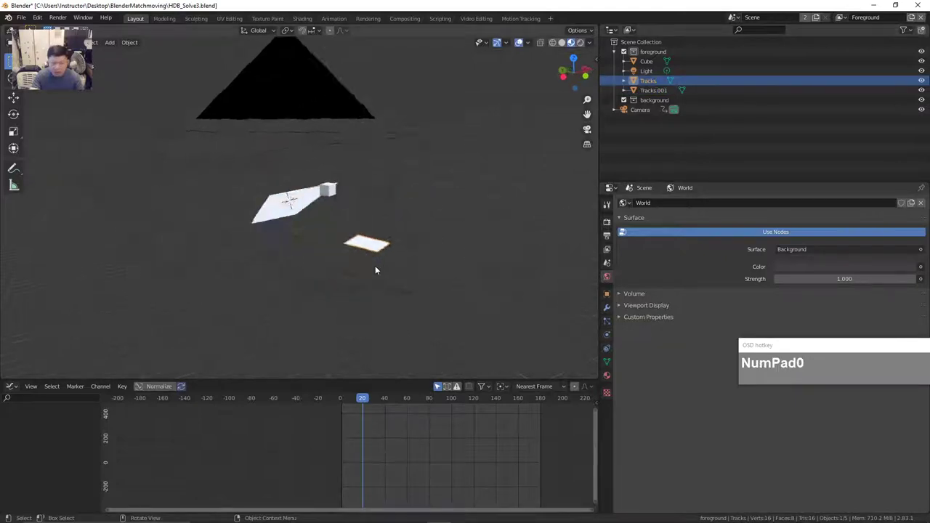
scroll(422, 280, up, 3)
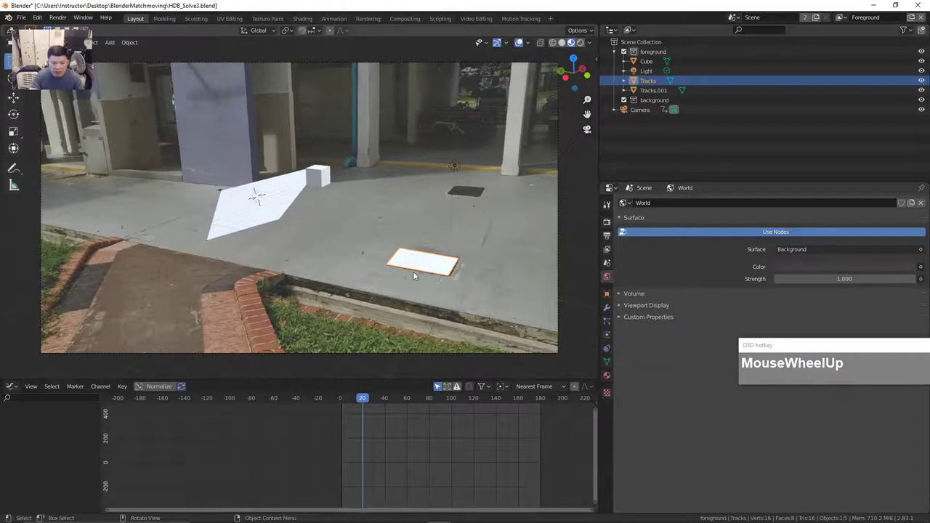
drag(354, 401, 379, 415)
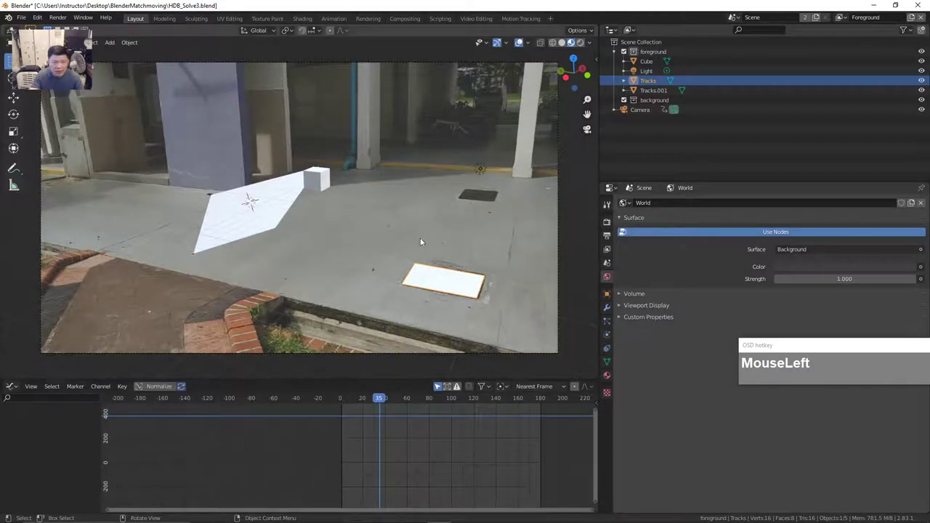
- Display the scene's output resolution and frame rate, and create a new composition in Fusion Studio
mouse_move(480, 518)
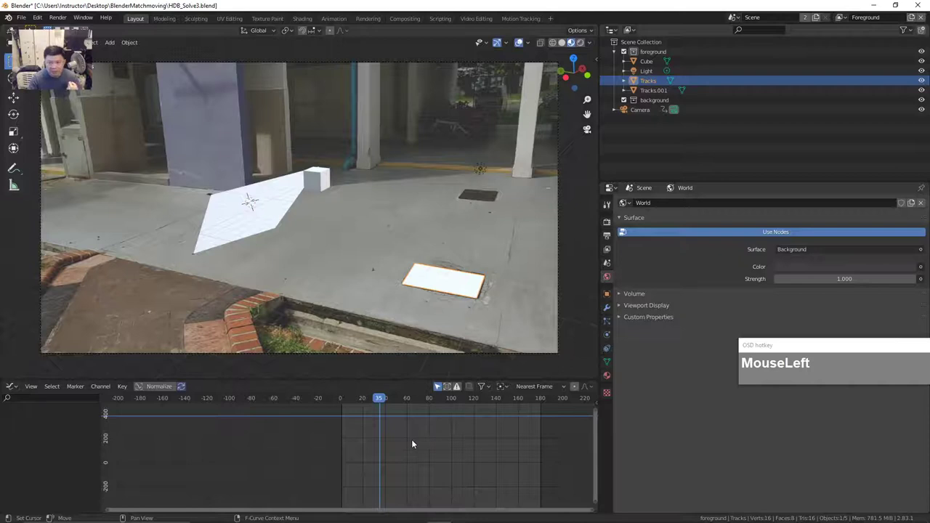
click(607, 237)
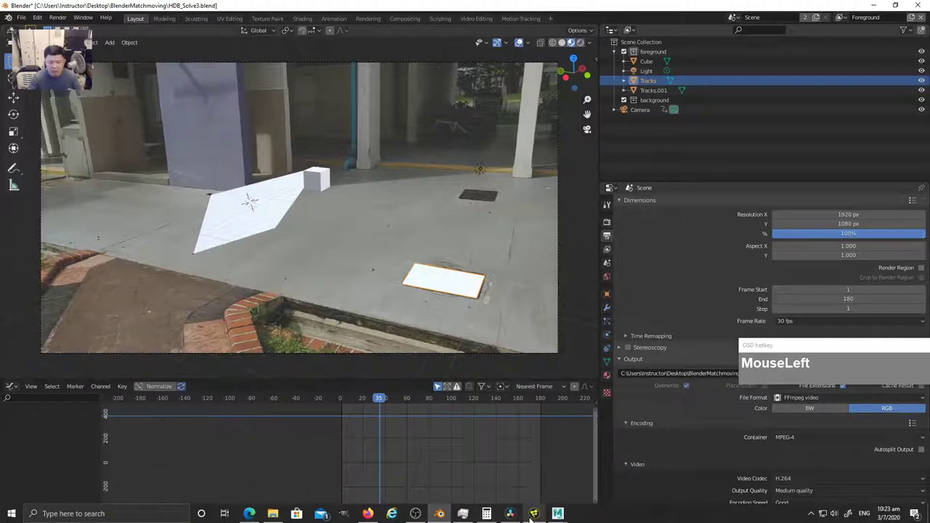
click(511, 514)
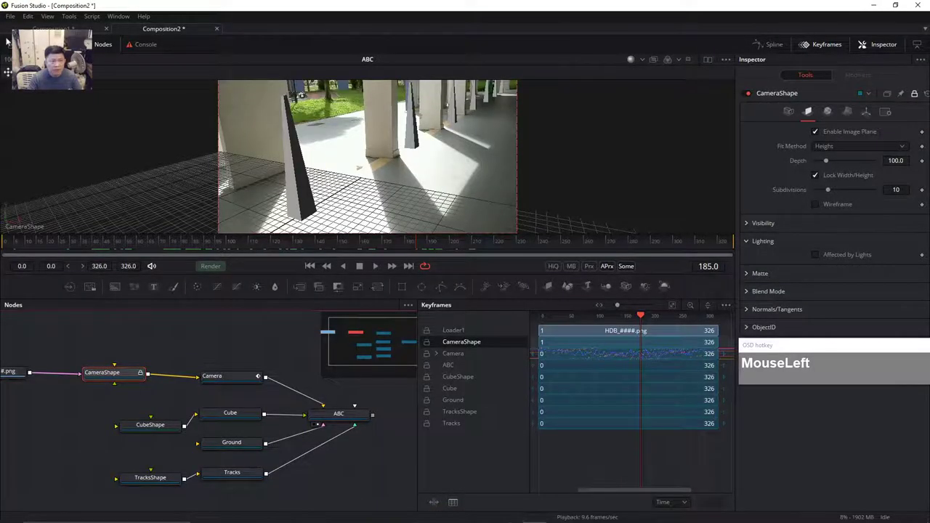
click(10, 16)
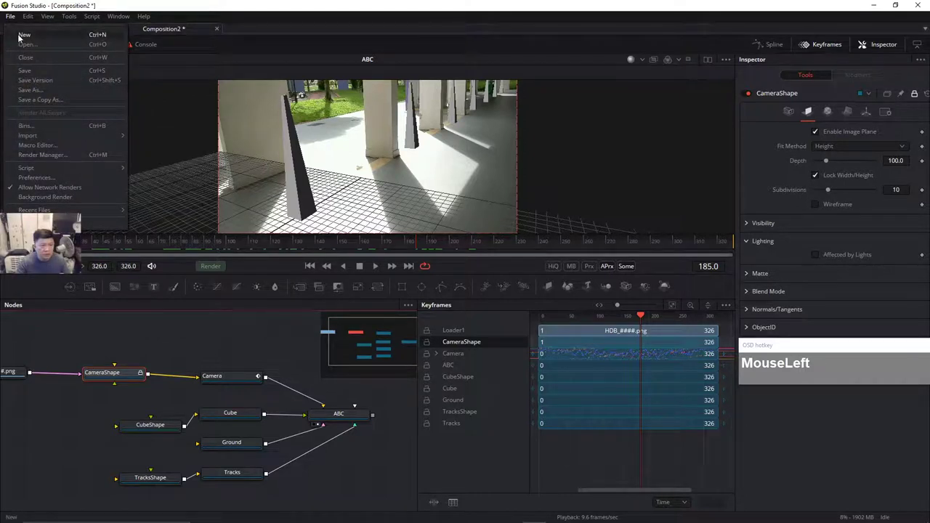
key(Escape)
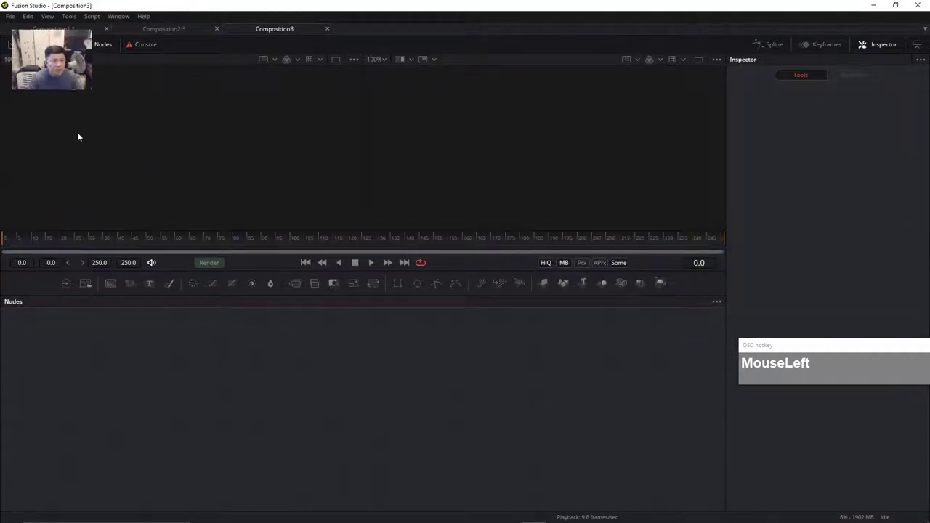
- Set the new composition's frame rate in its Frame Format preferences to match the Blender scene, and save the preferences
click(10, 17)
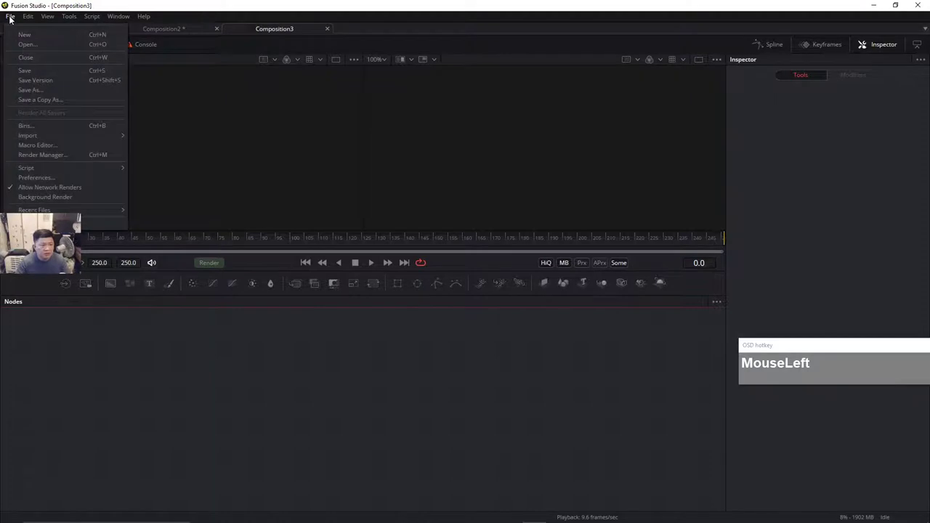
click(37, 177)
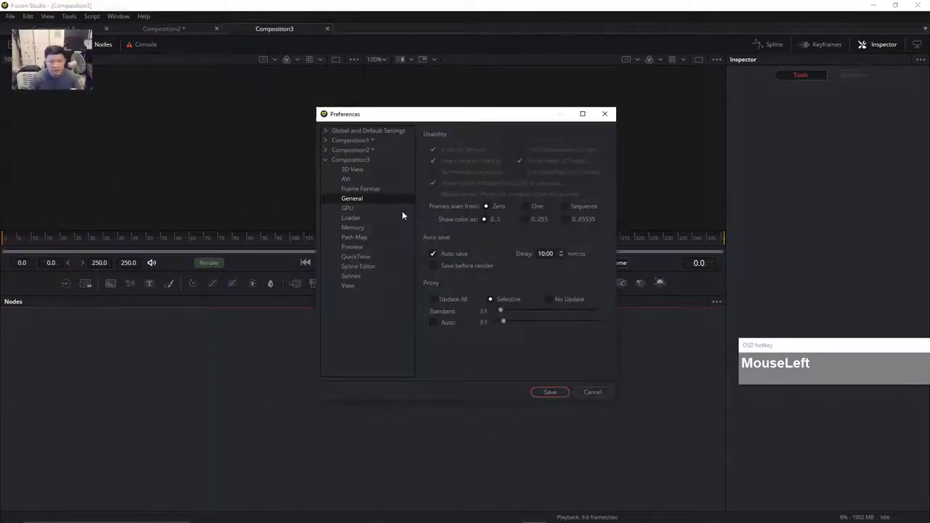
click(361, 189)
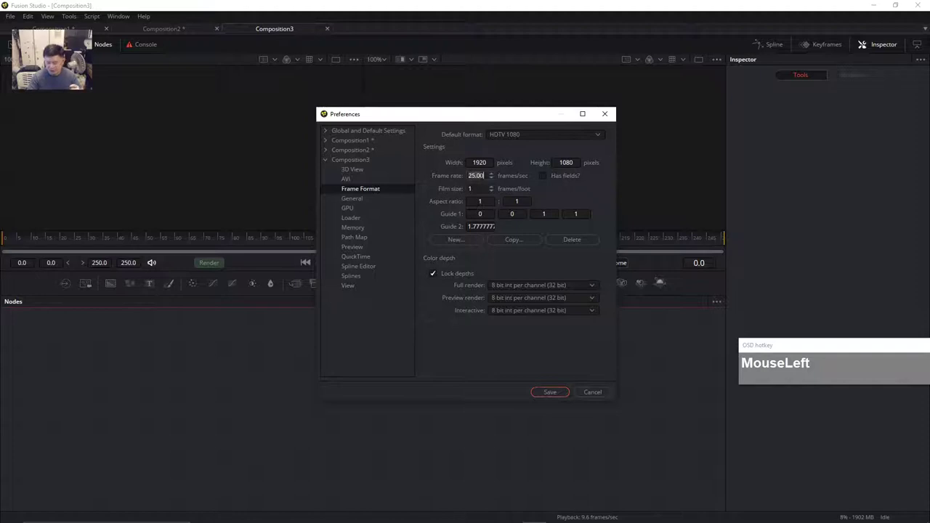
key(Return)
click(410, 383)
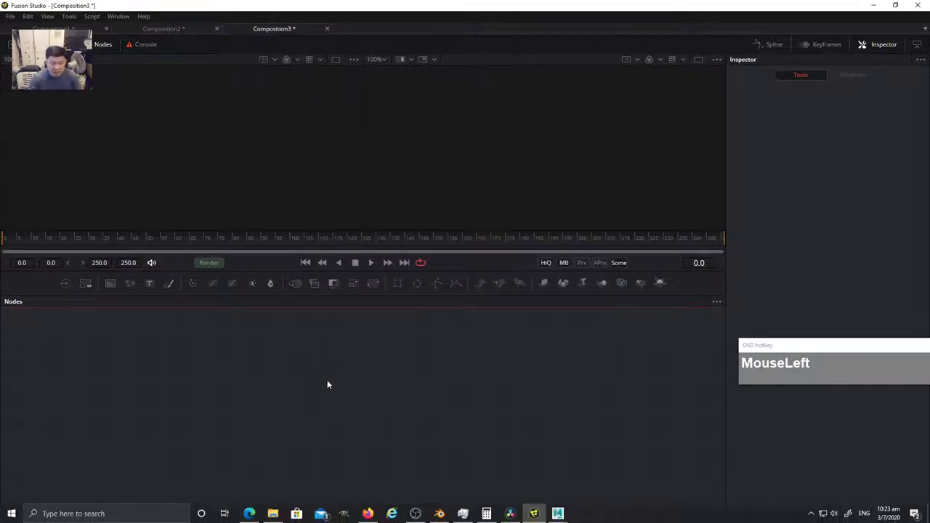
- Switch to Blender and check the existing Alembic files in the BlenderMatchmoving folder from the Alembic export dialog
click(446, 515)
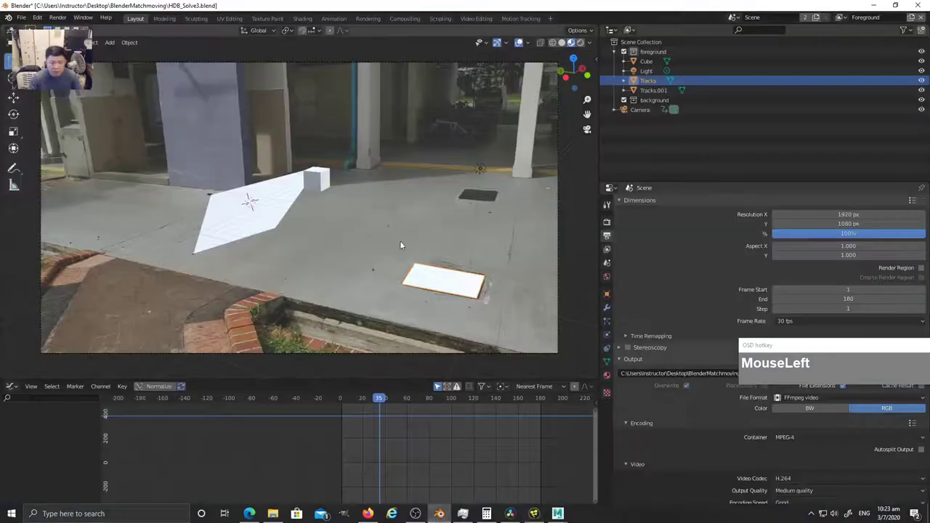
click(21, 17)
mouse_move(45, 158)
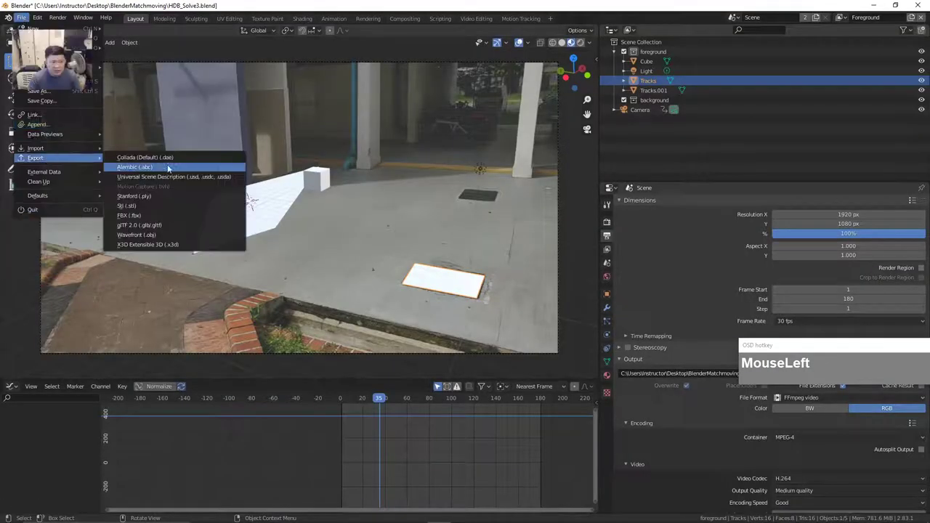
click(160, 168)
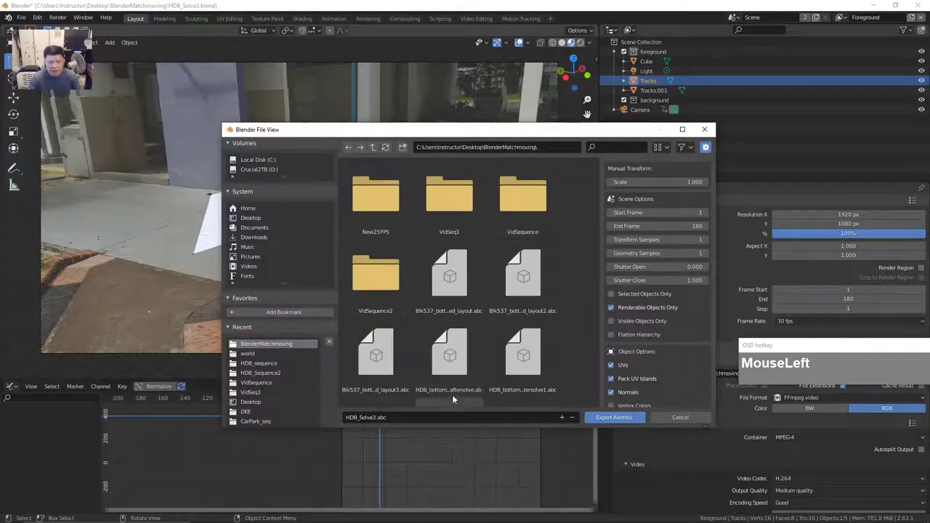
scroll(551, 353, down, 4)
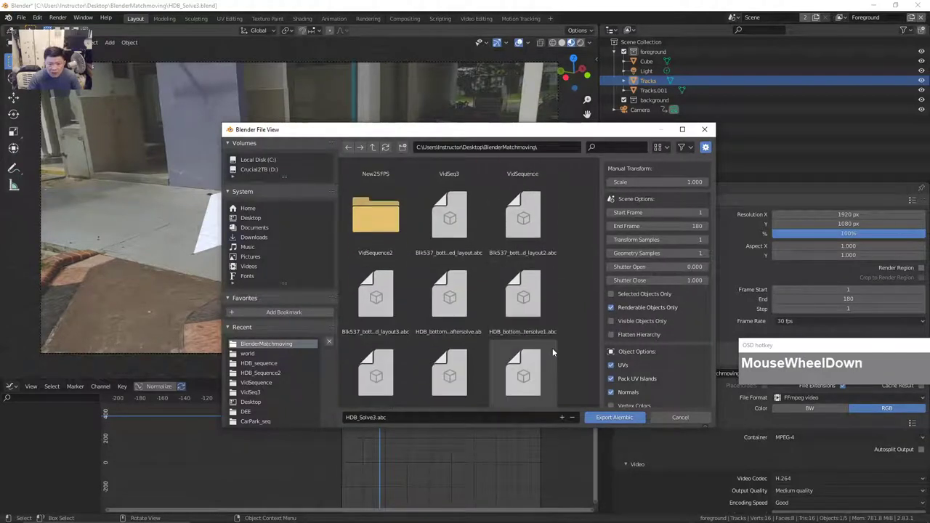
scroll(564, 354, down, 1)
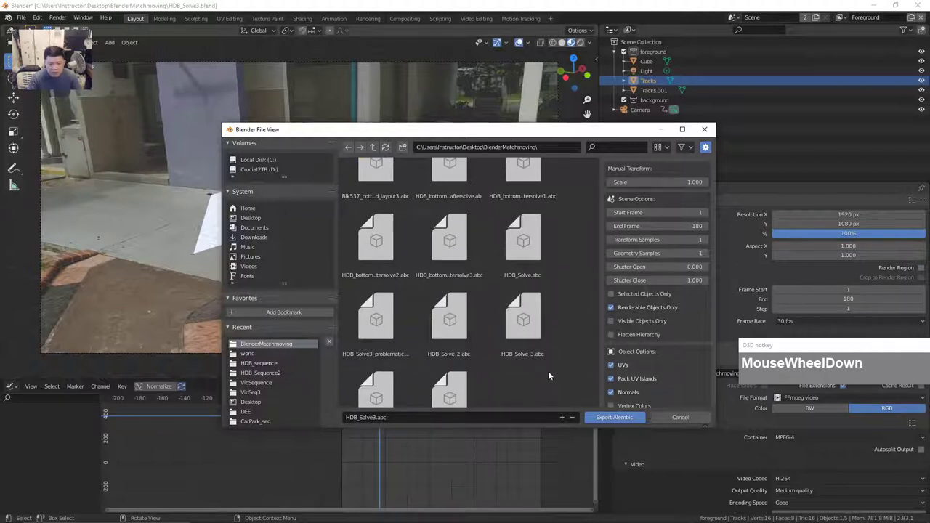
scroll(546, 371, down, 1)
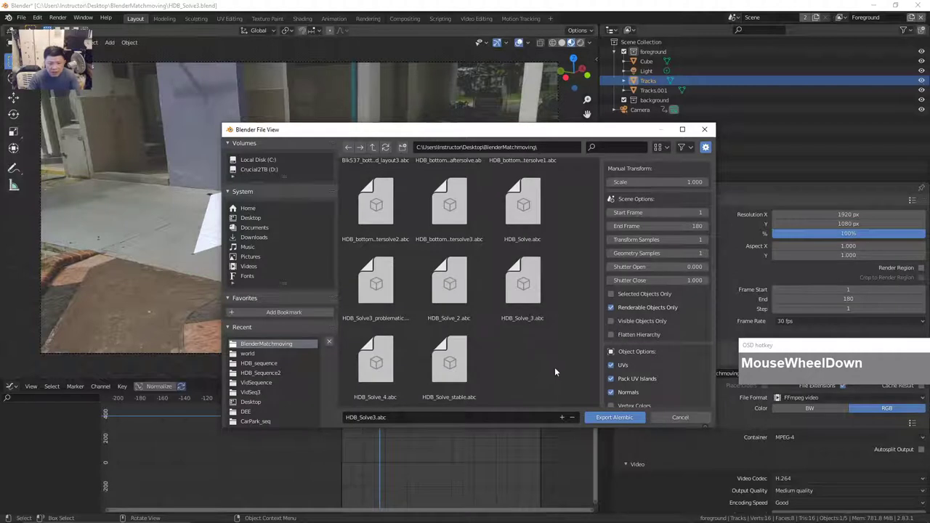
click(680, 417)
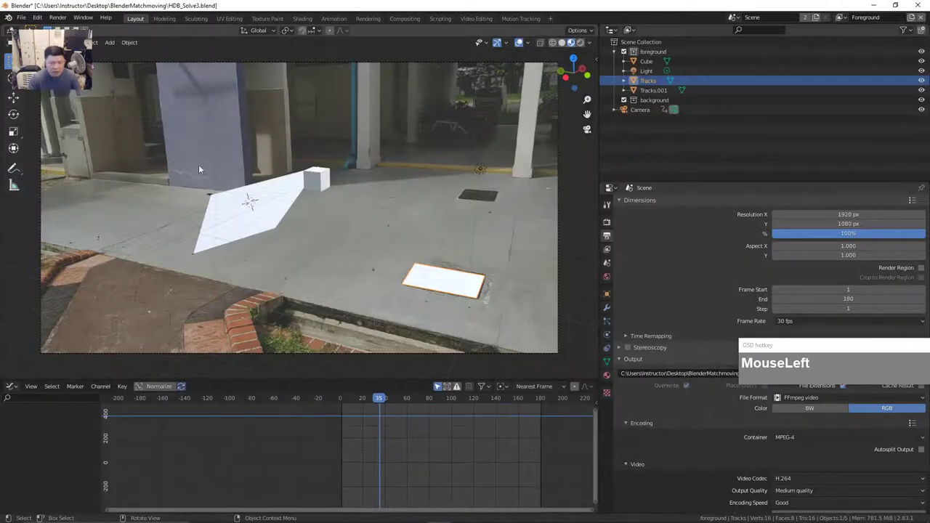
- Export the Blender scene as the Alembic file HDB_Solve3.abc in the BlenderMatchmoving folder, frames 1 to 180
click(21, 18)
mouse_move(62, 160)
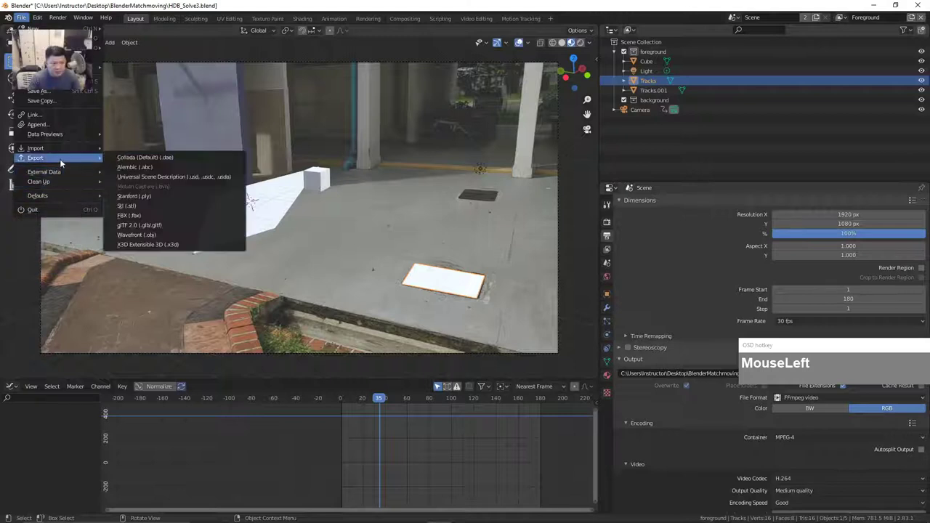
click(160, 170)
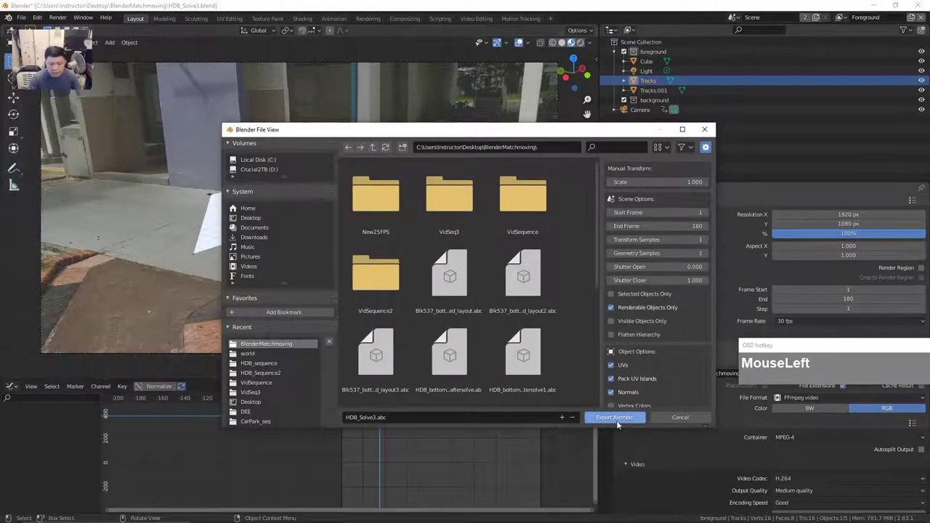
click(616, 418)
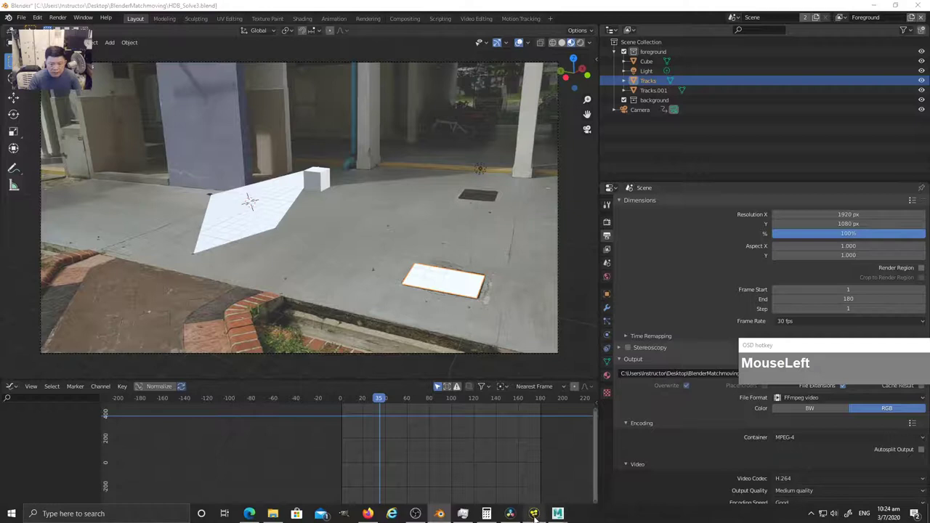
- Switch to Fusion Studio and import HDB_Solve3.abc into the existing composition with a resampling rate of 30 fps
click(534, 514)
click(10, 16)
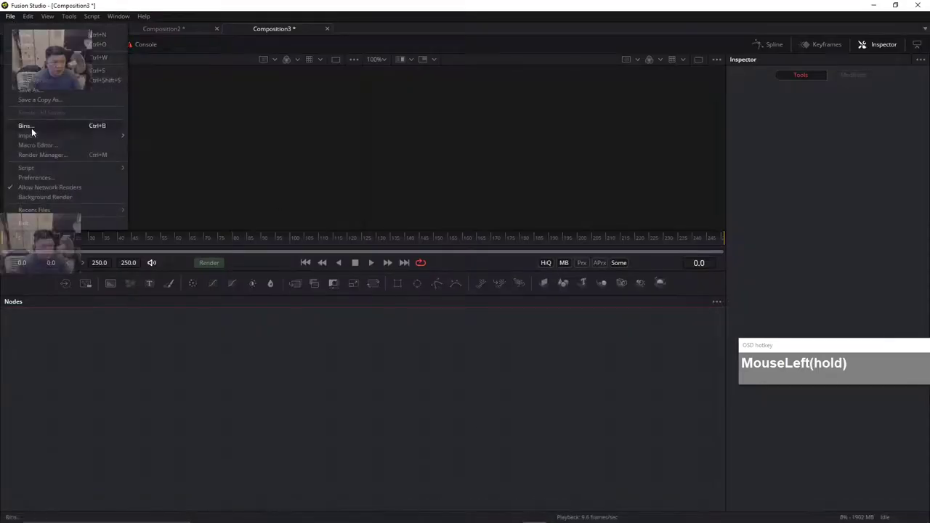
mouse_move(33, 137)
click(173, 144)
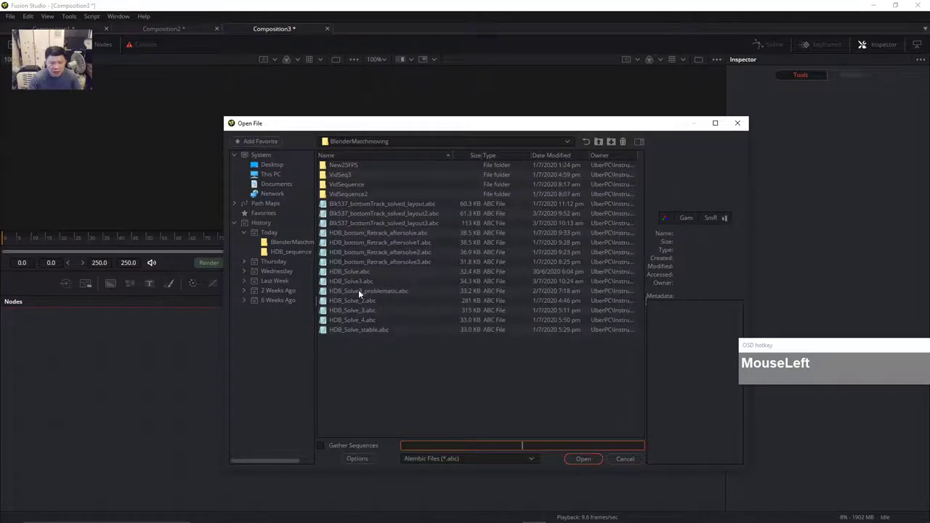
click(357, 283)
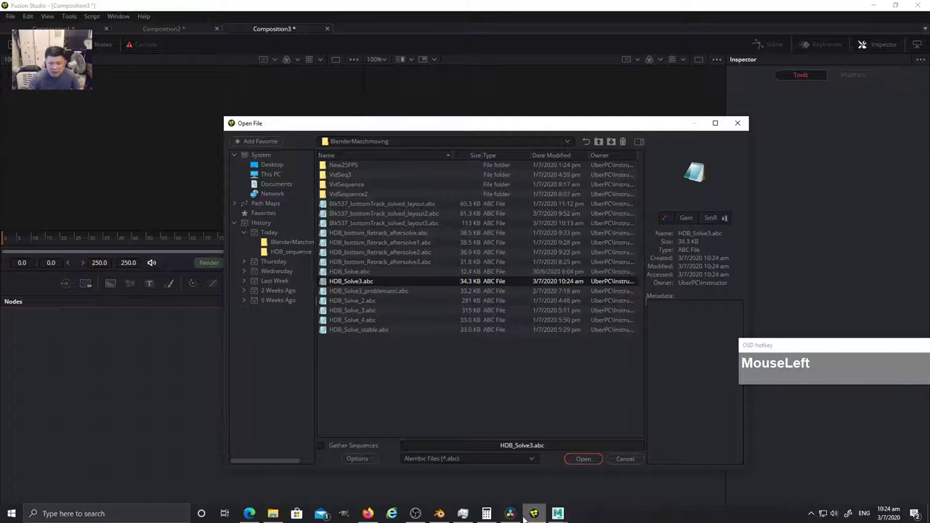
click(430, 504)
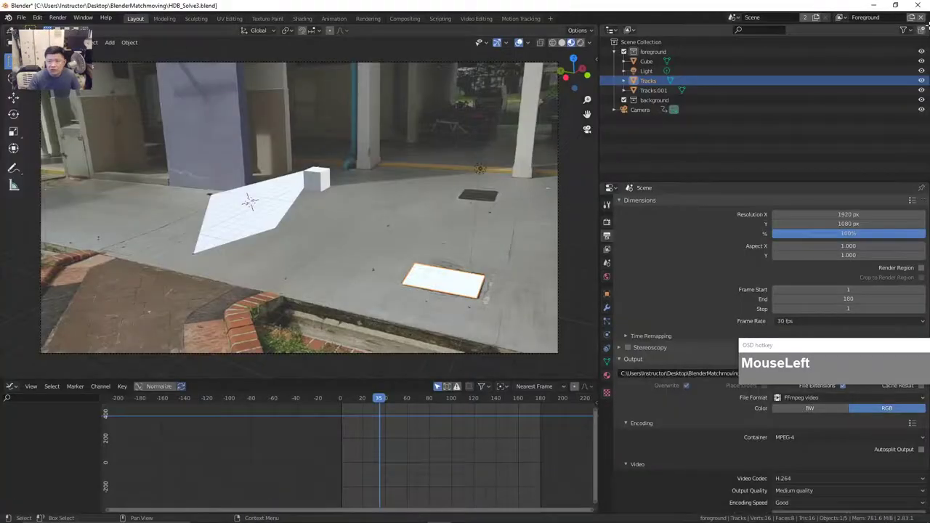
key(alt+Tab)
click(592, 462)
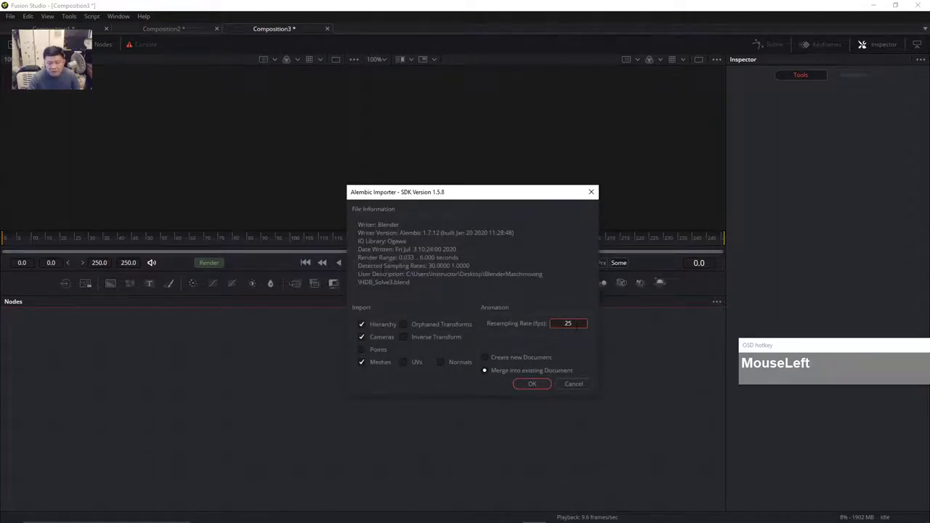
text(30)
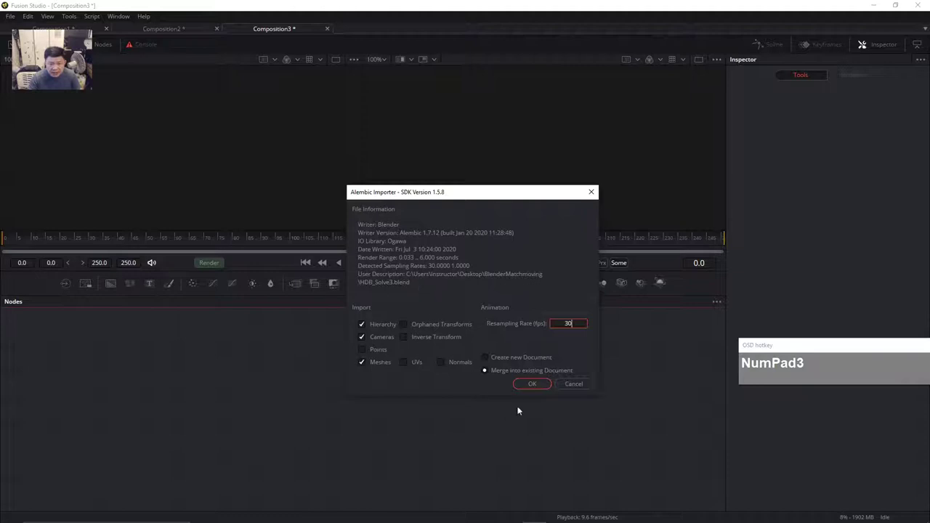
click(531, 384)
- Show the ABC merge node in the second viewer through CameraShape and go to frame 1
middle_click(382, 443)
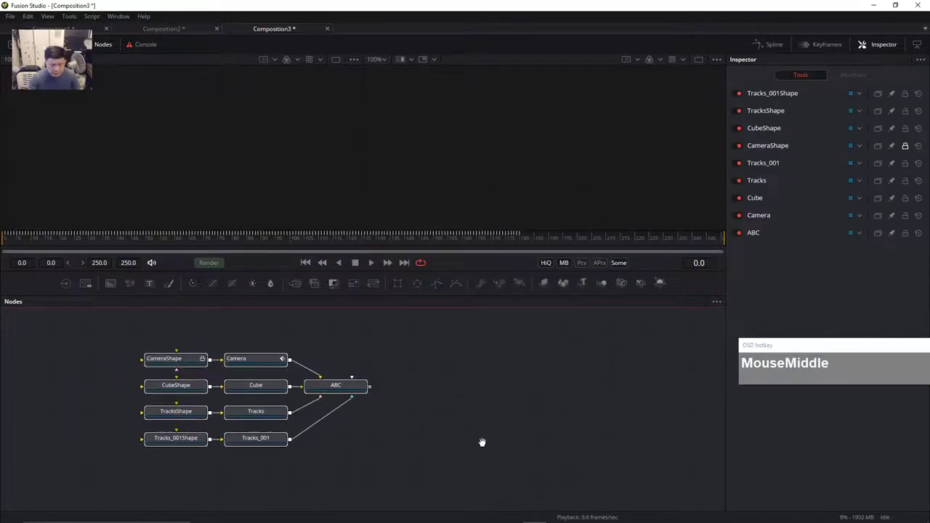
click(372, 390)
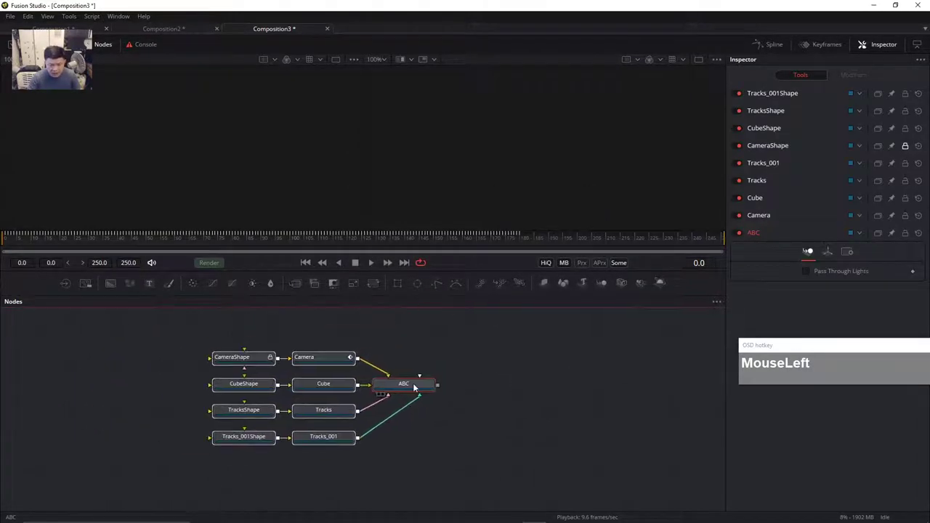
drag(426, 380, 500, 158)
right_click(371, 216)
click(385, 219)
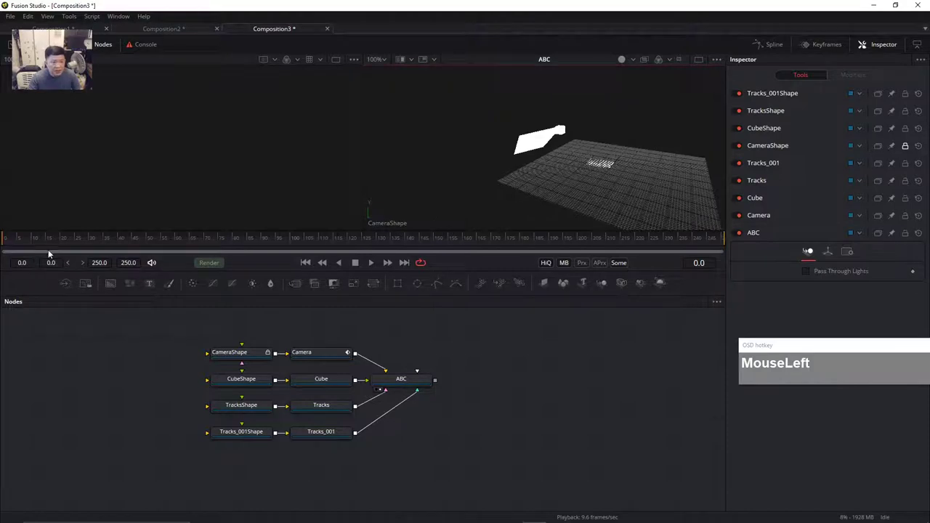
drag(23, 251, 4, 243)
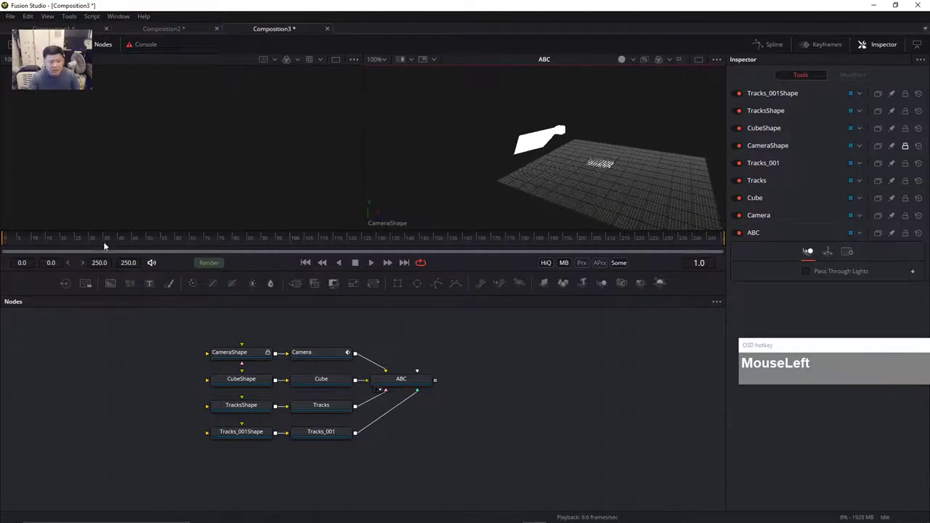
- Add a Loader node with the HDB_bottom_####.png sequence from the HDB_Sequence2 folder
click(65, 283)
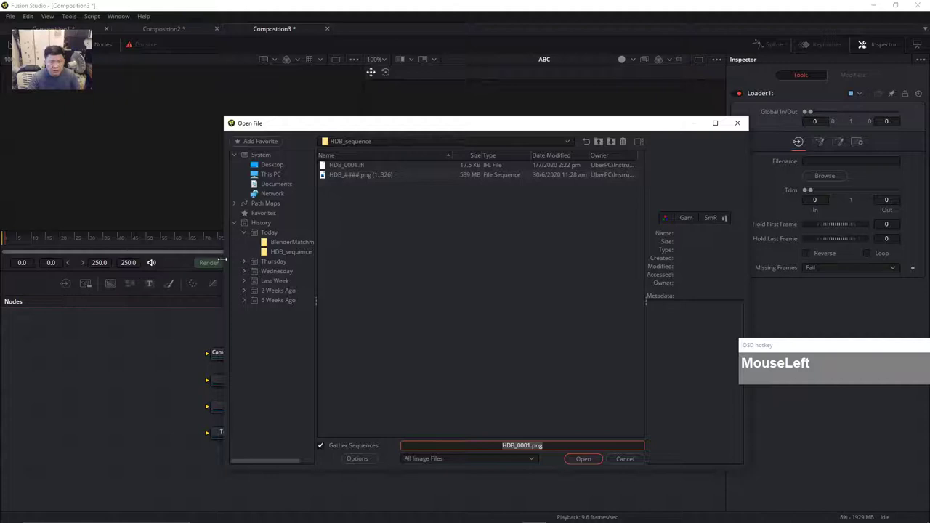
click(599, 143)
double_click(360, 213)
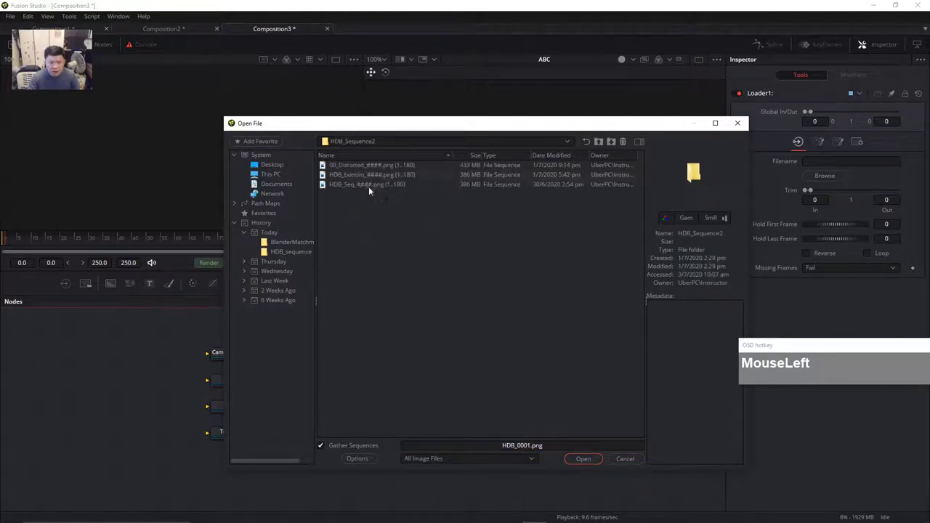
click(350, 175)
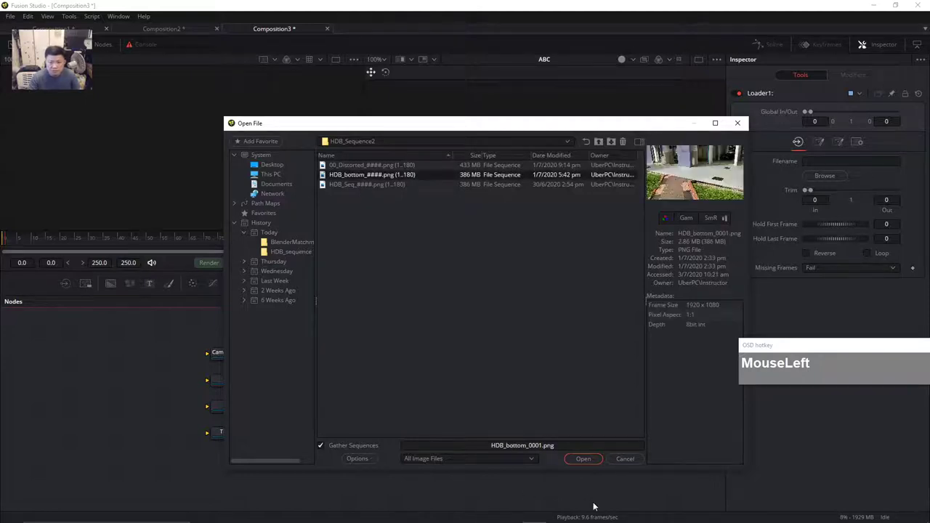
click(583, 460)
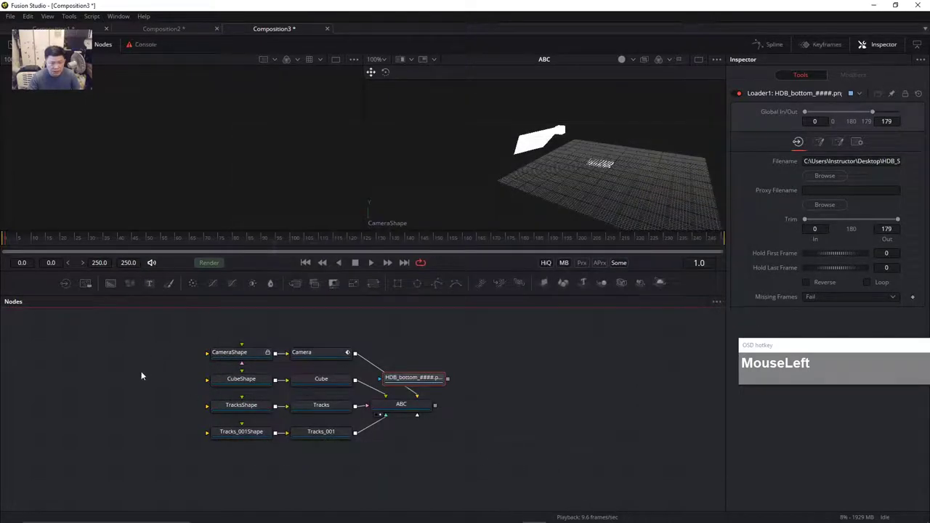
- Connect the HDB_bottom loader to CameraShape as its image, go to frame 21 and switch to a single viewer
drag(434, 381, 283, 360)
drag(35, 241, 64, 242)
drag(642, 178, 368, 200)
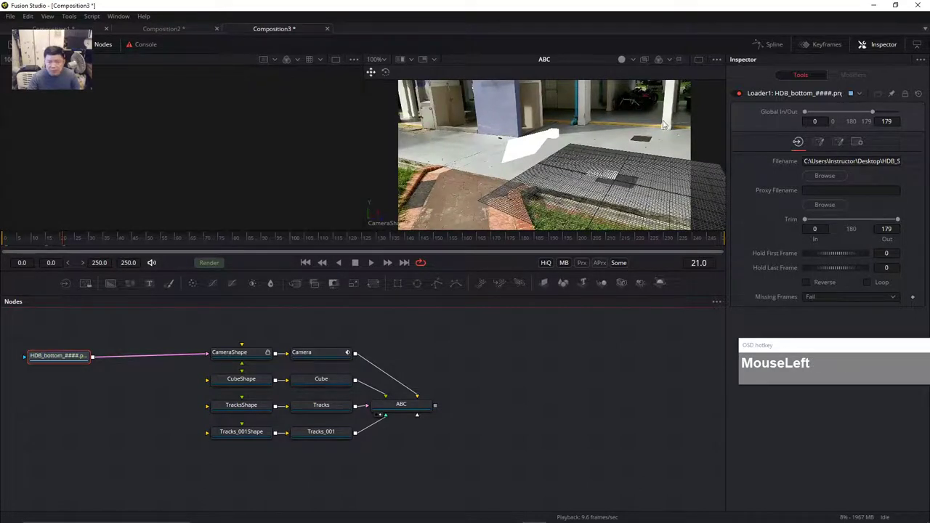
click(698, 60)
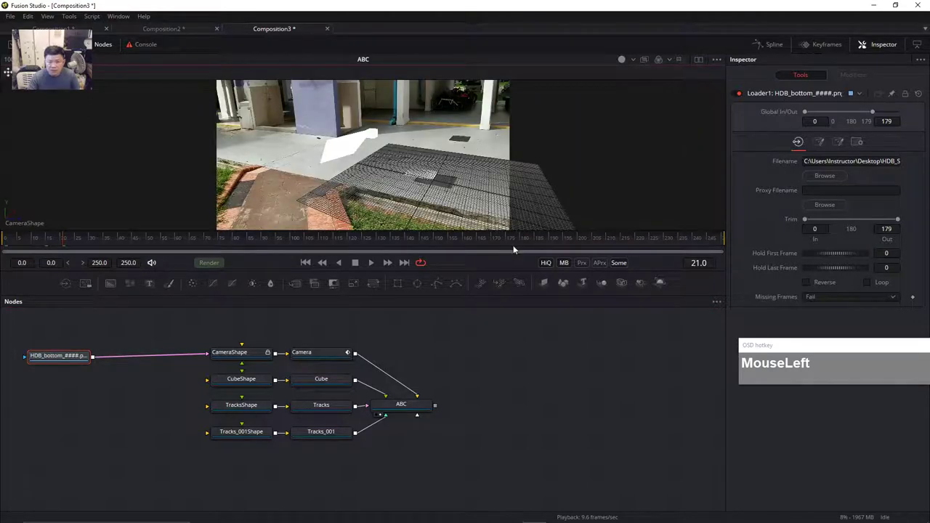
- Show the CameraShape node's focal length and multiply 27.167 by 0.24 in Calculator
click(231, 358)
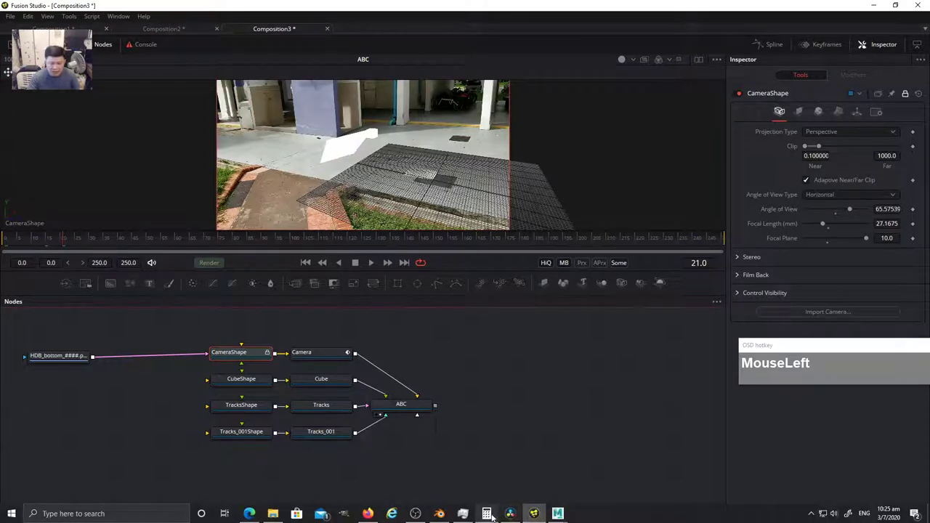
click(488, 513)
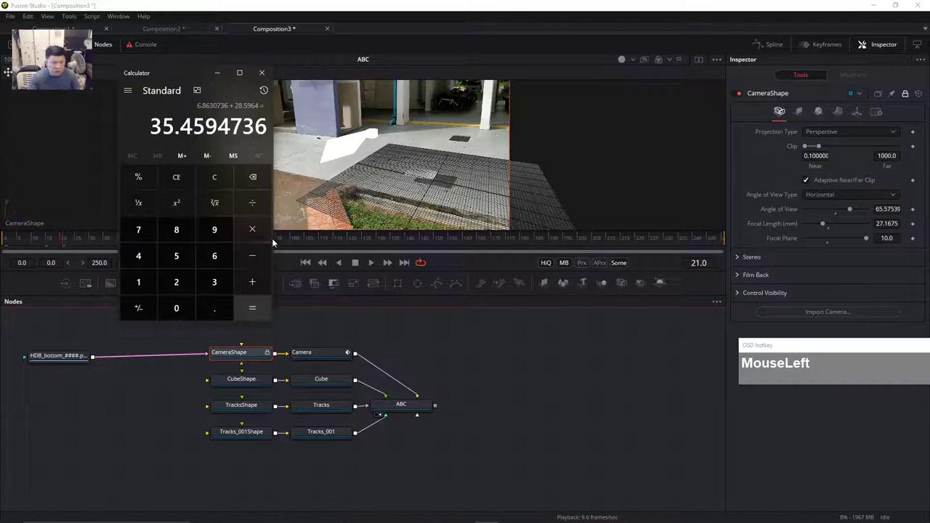
click(215, 182)
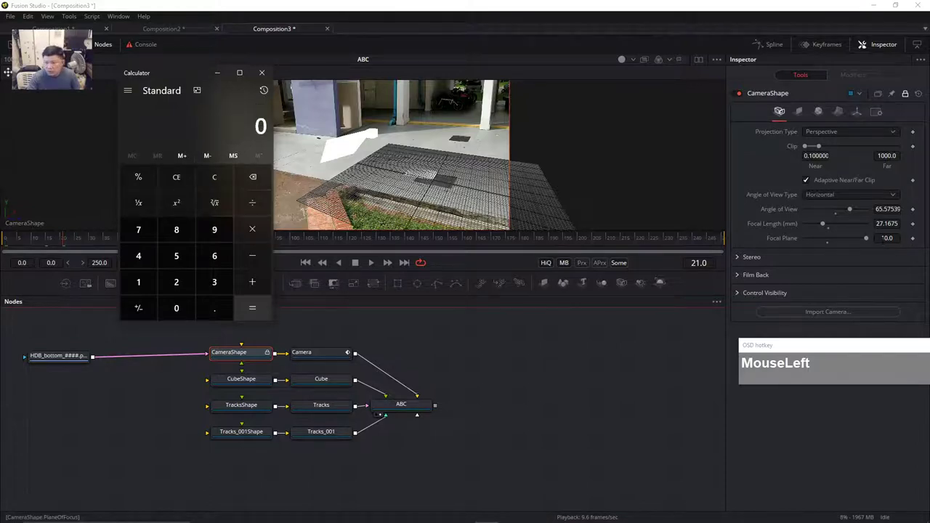
click(175, 282)
click(138, 230)
click(202, 310)
click(138, 282)
click(214, 256)
click(138, 230)
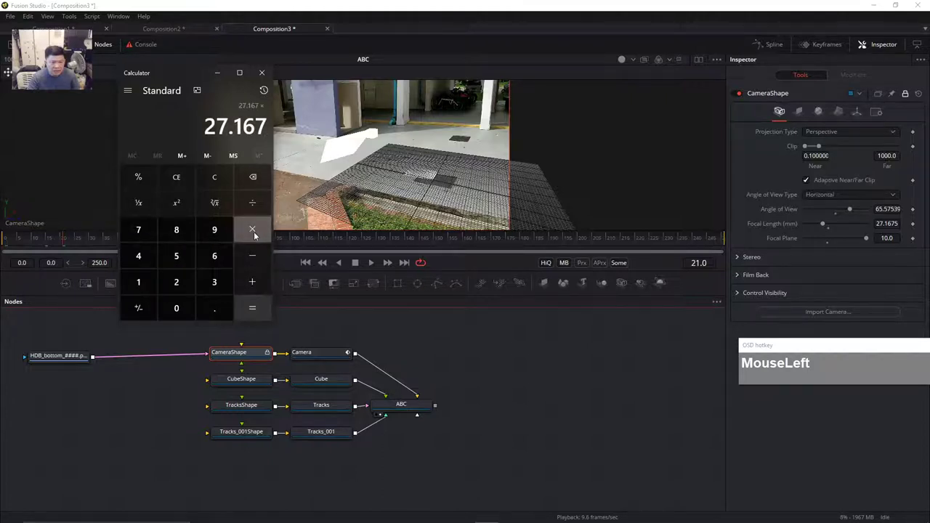
click(175, 308)
click(208, 308)
click(176, 282)
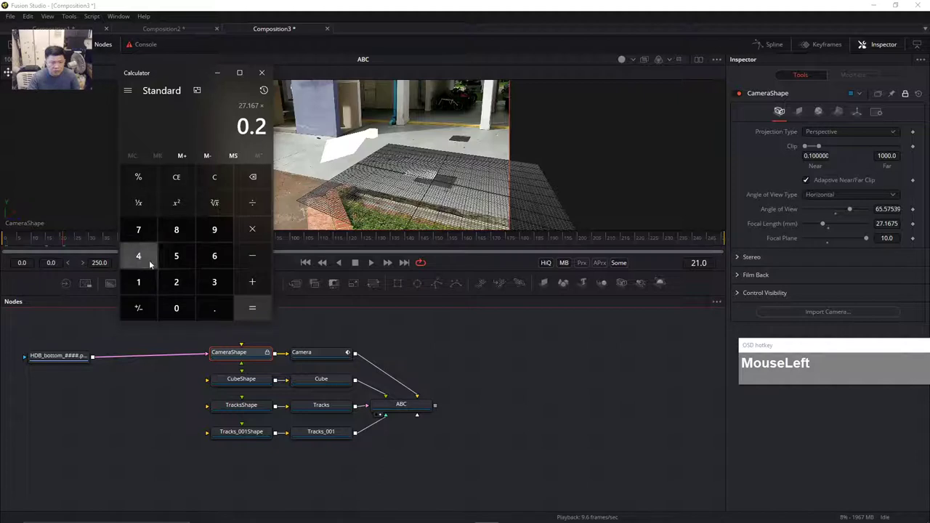
click(138, 255)
click(255, 312)
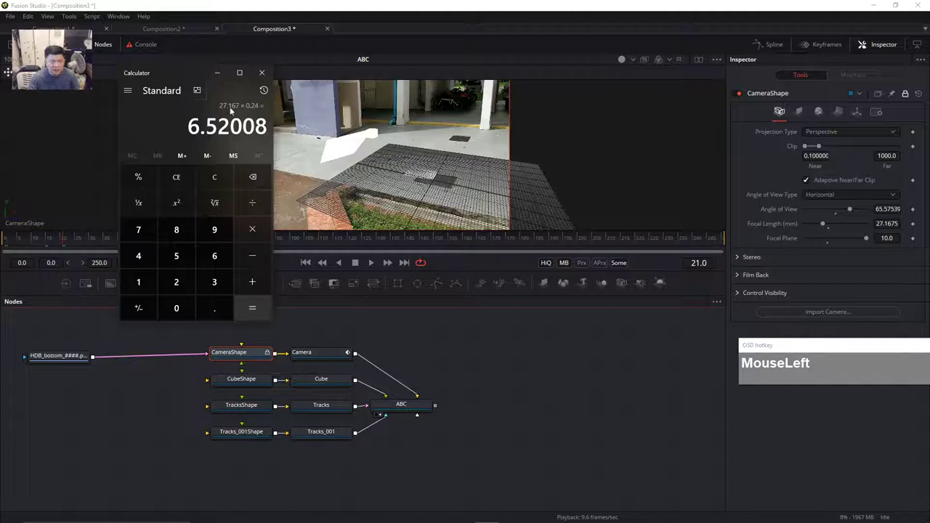
- Add 27.167 to the product in Calculator to get the compensated focal length
click(256, 285)
click(177, 285)
click(139, 229)
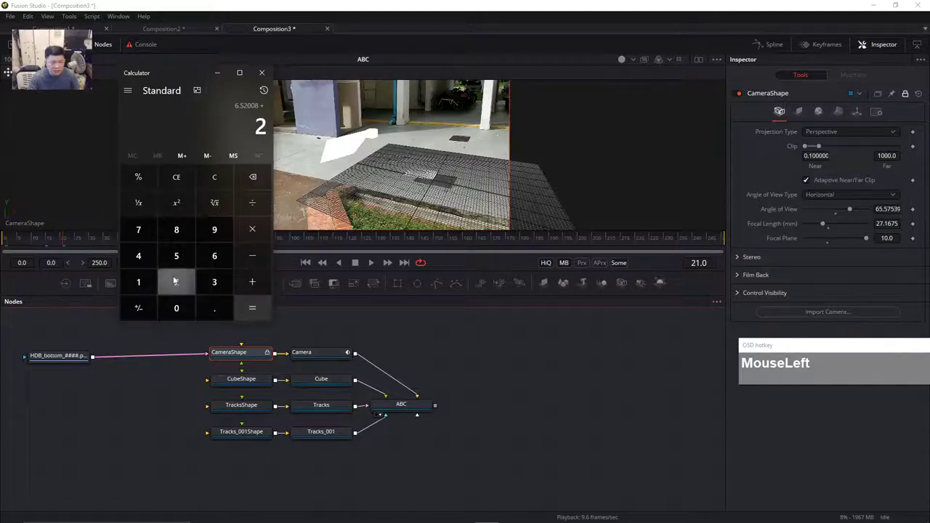
click(214, 308)
click(138, 282)
click(215, 256)
click(152, 231)
click(252, 308)
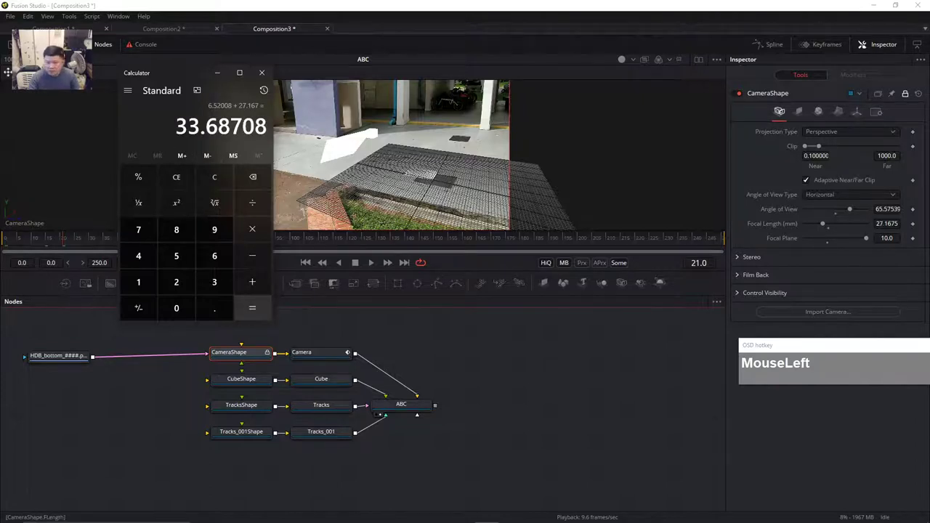
- Set CameraShape's focal length to 33.6 mm and check the match at frame 28
click(887, 223)
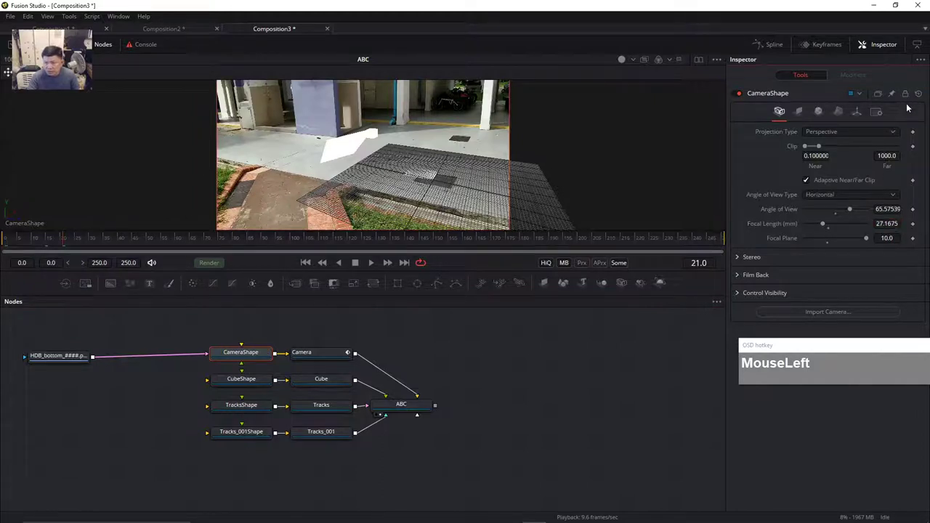
click(898, 224)
text(33.6)
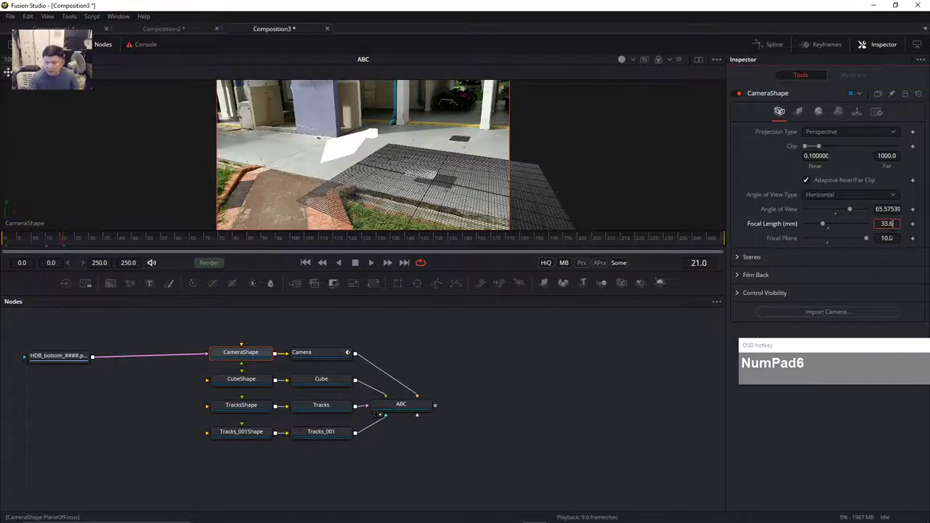
key(Tab)
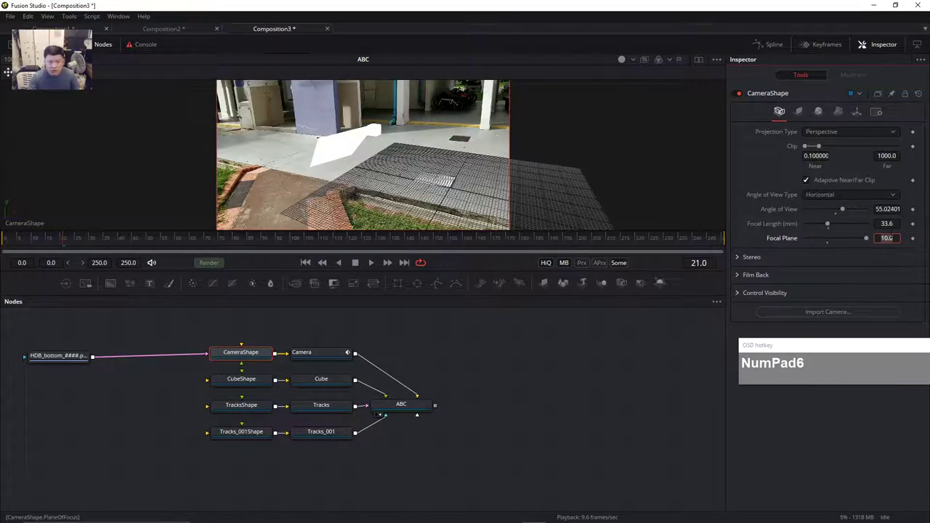
click(98, 240)
mouse_move(98, 238)
mouse_down()
mouse_move(65, 250)
mouse_move(157, 250)
mouse_move(87, 247)
mouse_up()
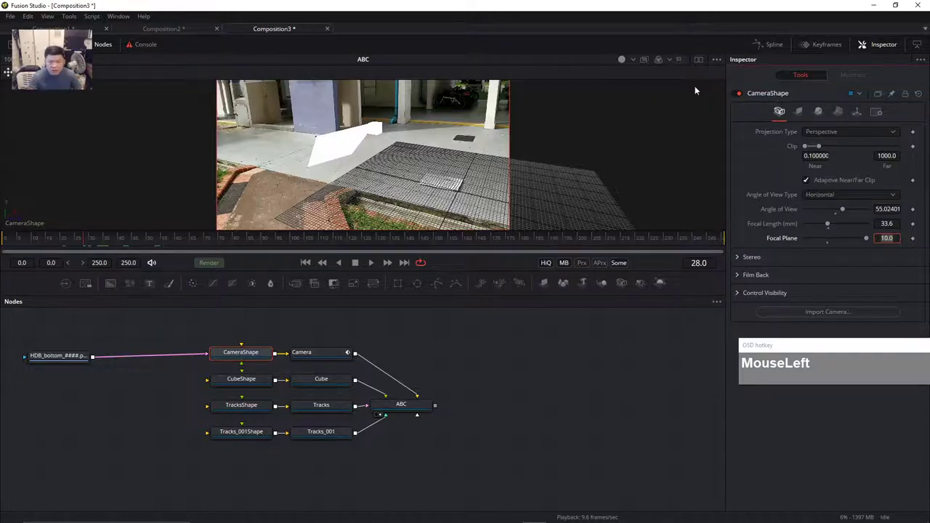
- Shift the HDB_bottom_####.png loader clip in the Keyframes editor to start at frame 1, and play back the match
click(821, 44)
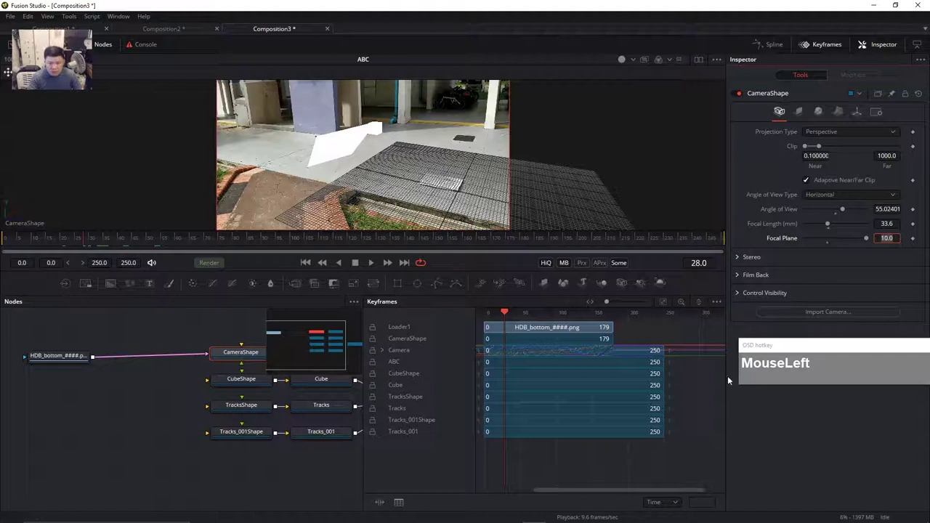
click(547, 329)
drag(547, 328, 548, 334)
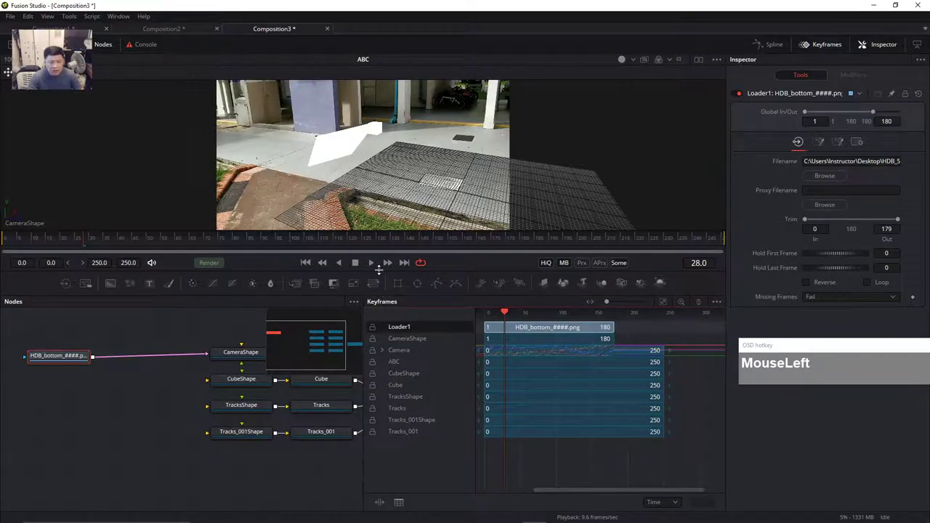
click(370, 263)
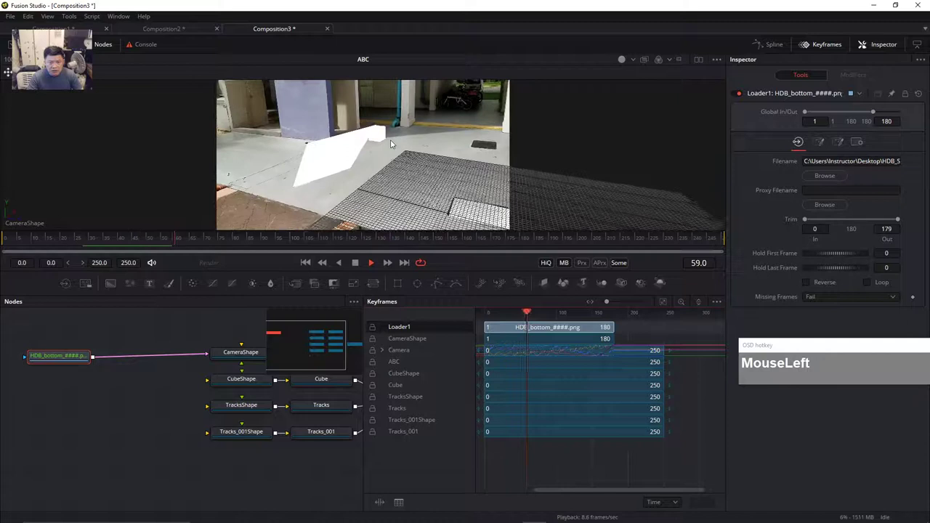
- Turn on lighting display in the 3D viewer
right_click(361, 93)
mouse_move(405, 132)
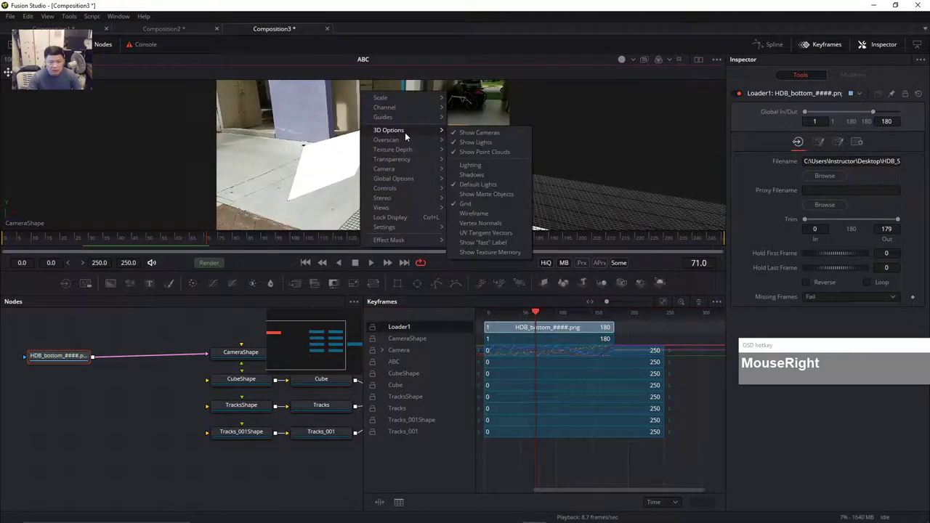
click(481, 173)
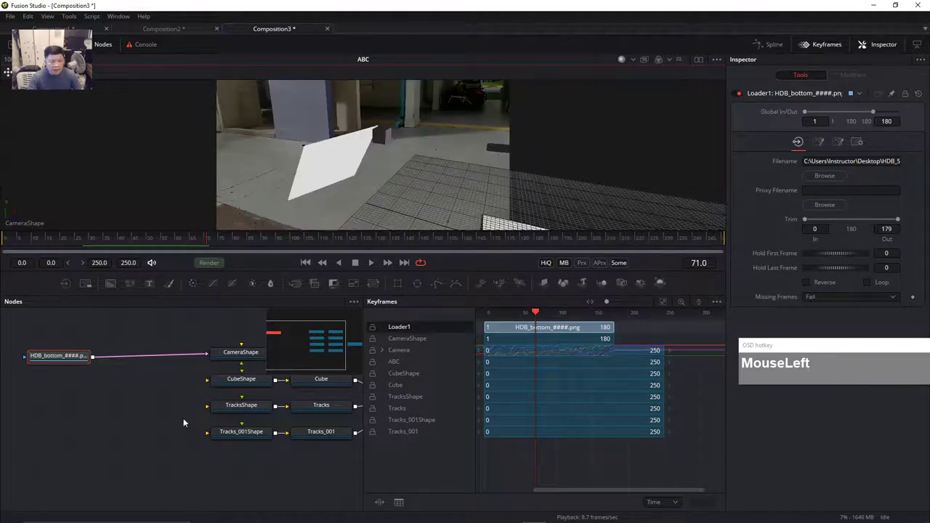
- Make the CameraShape image plane unaffected by lights and lock the node
drag(187, 425, 116, 441)
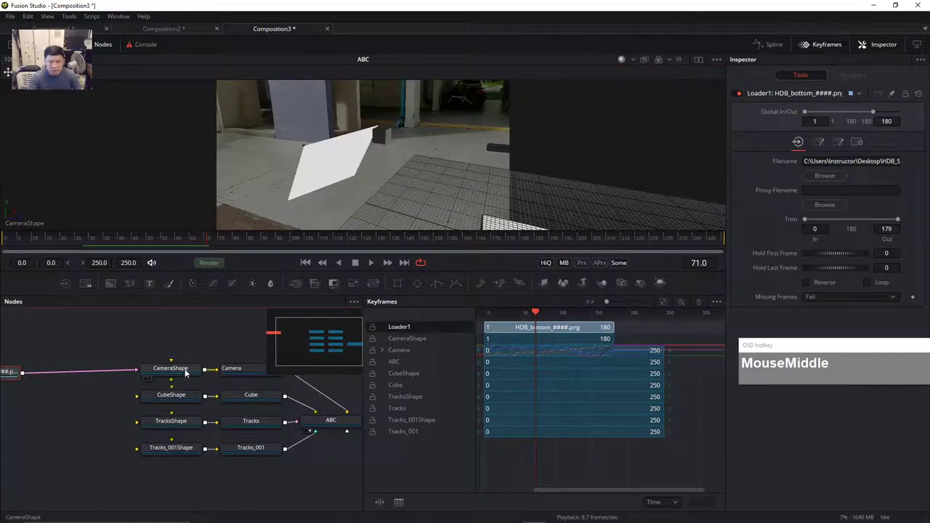
click(176, 370)
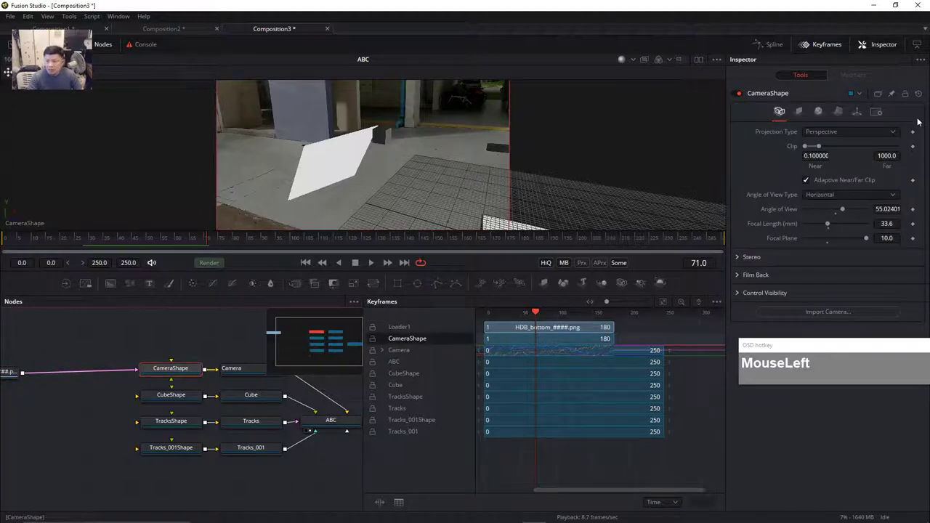
click(799, 111)
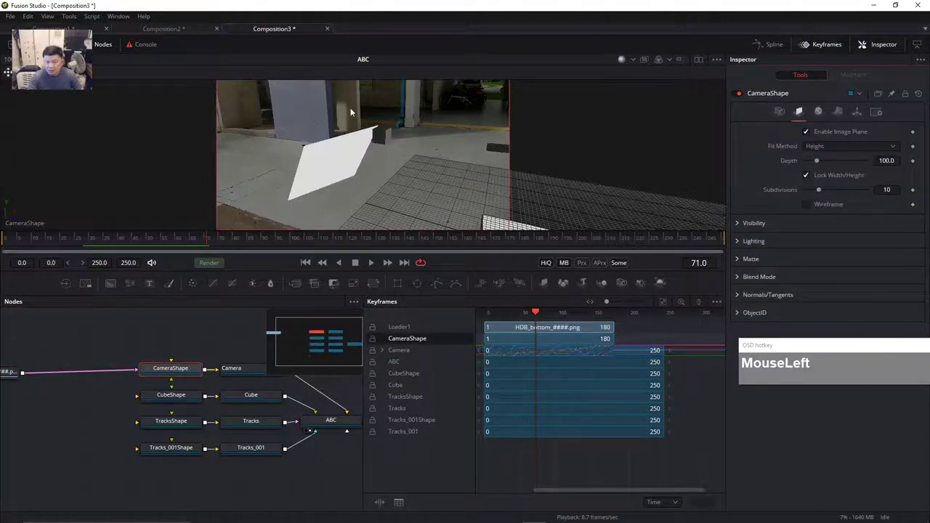
click(739, 241)
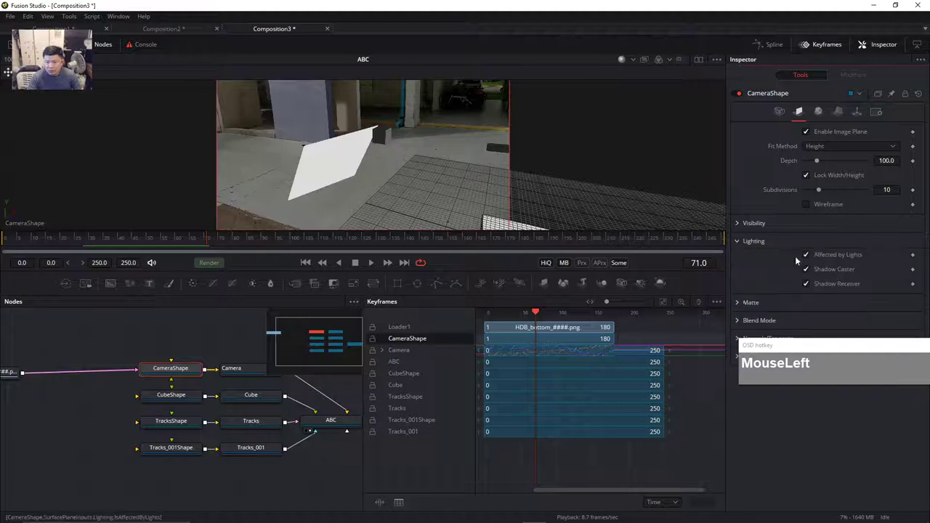
click(807, 255)
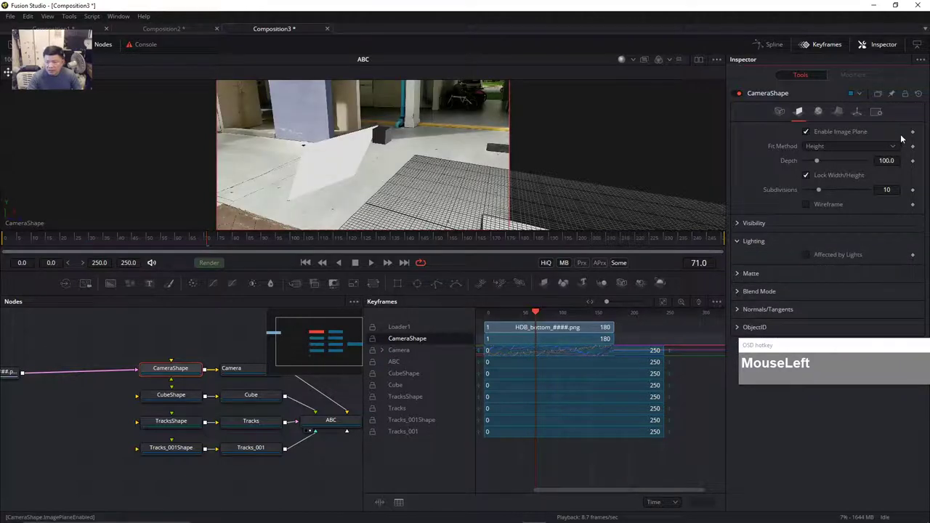
click(905, 95)
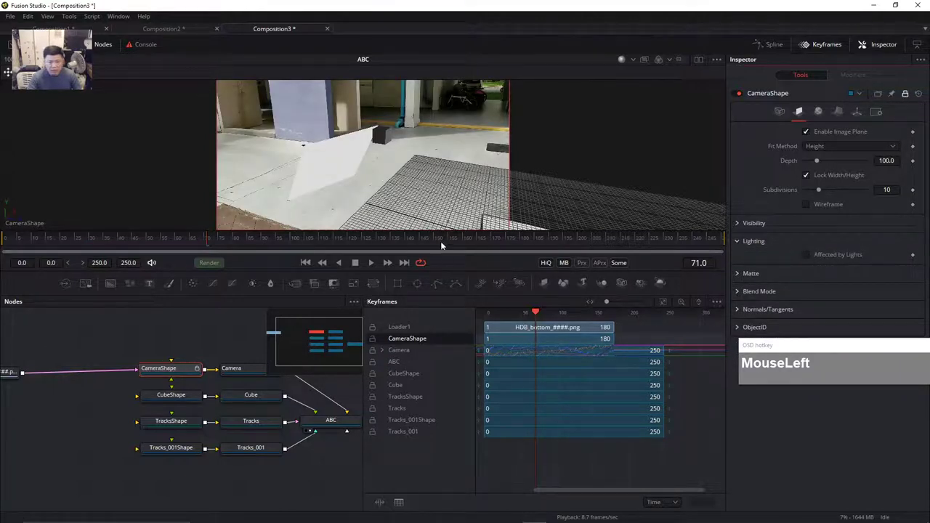
- Scrub through the tracked footage and set the render range's end to frame 179
drag(156, 237, 207, 246)
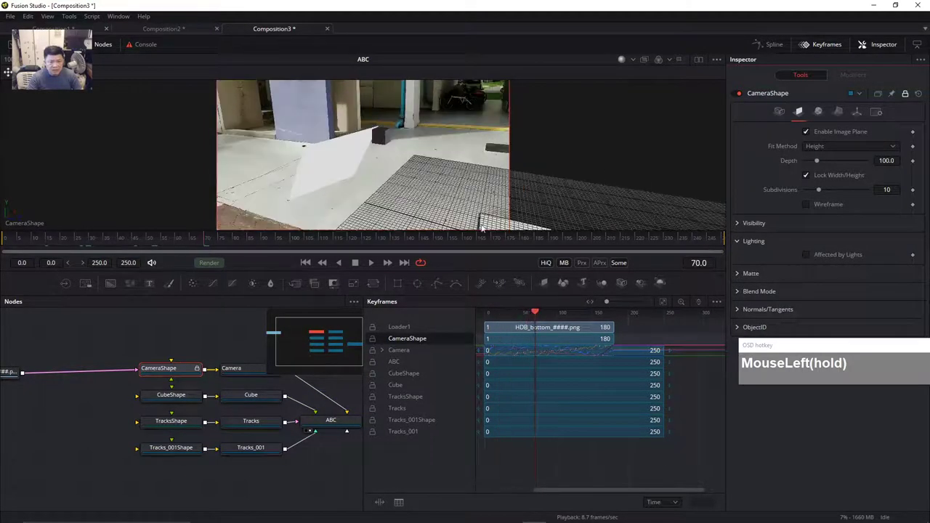
drag(489, 229, 509, 153)
drag(541, 243, 521, 240)
drag(724, 241, 477, 250)
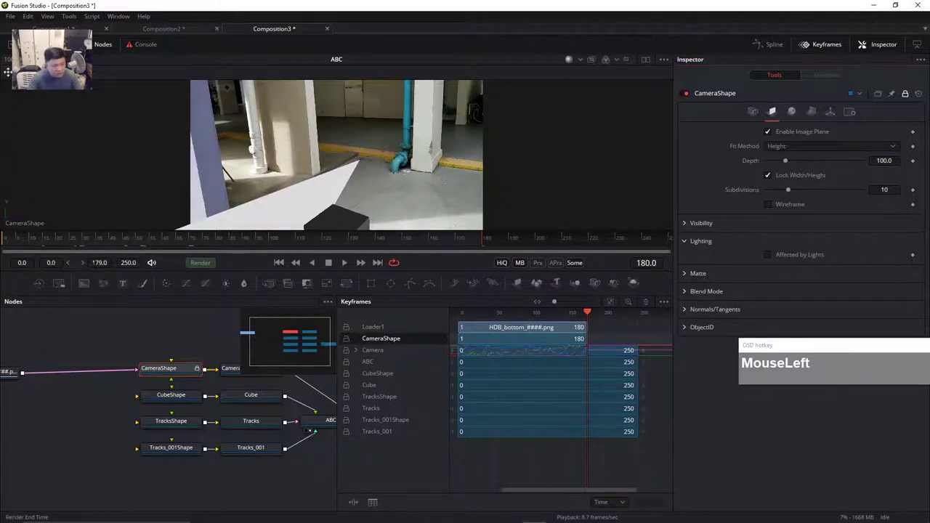
- Return to frame 1 and set both the render start and the global start to 1
drag(22, 242, 7, 247)
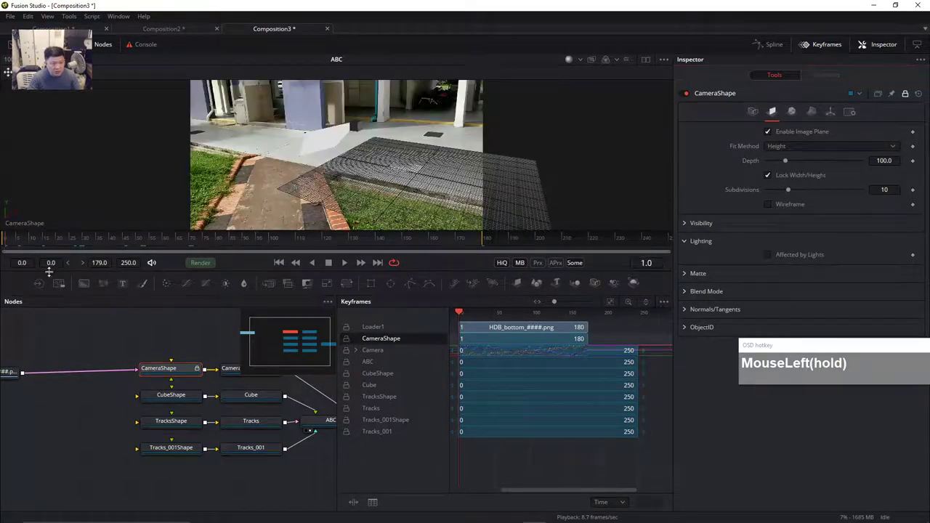
drag(51, 279, 53, 275)
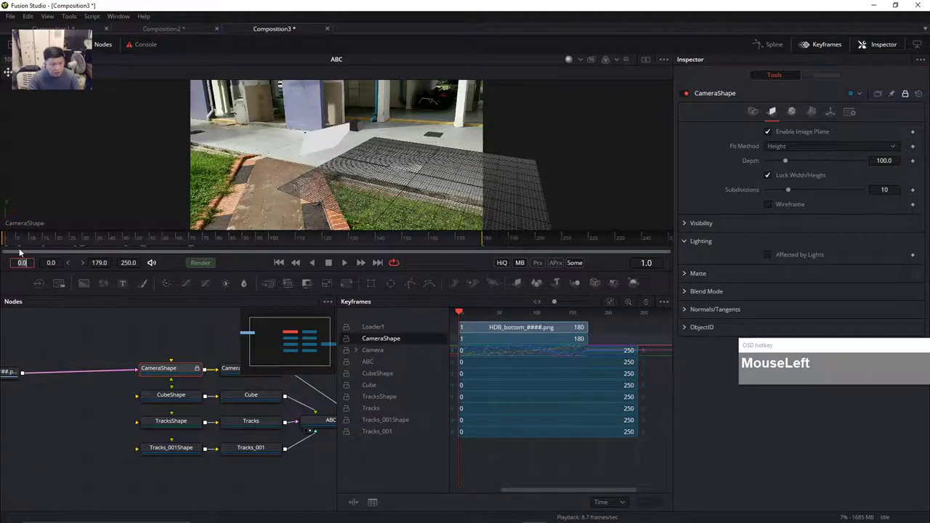
click(51, 262)
text(1)
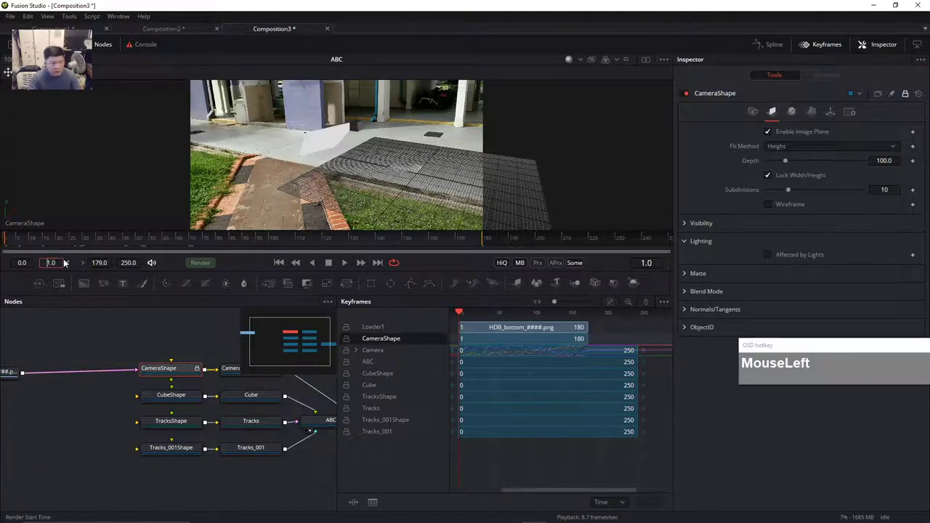
click(21, 263)
text(1)
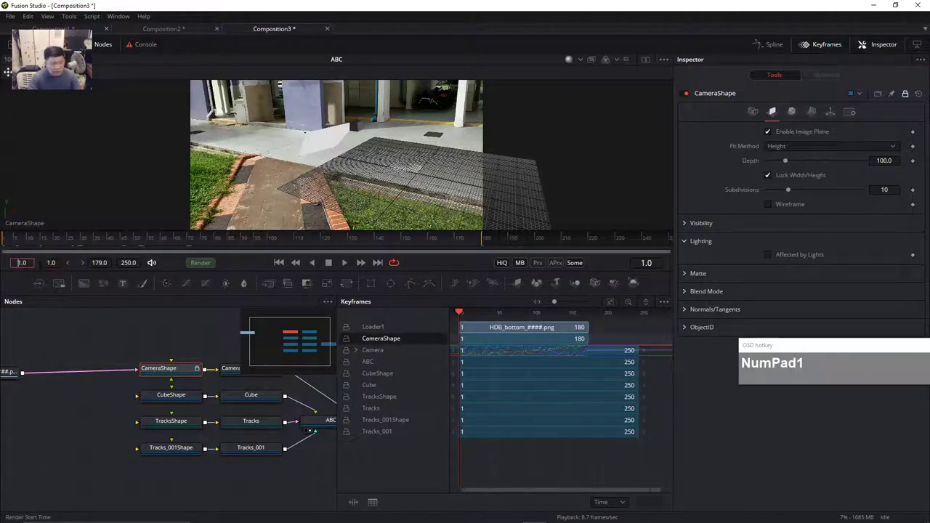
- Scrub to frame 90 to check the match, and close the Keyframes editor
drag(11, 247, 242, 257)
drag(325, 480, 312, 412)
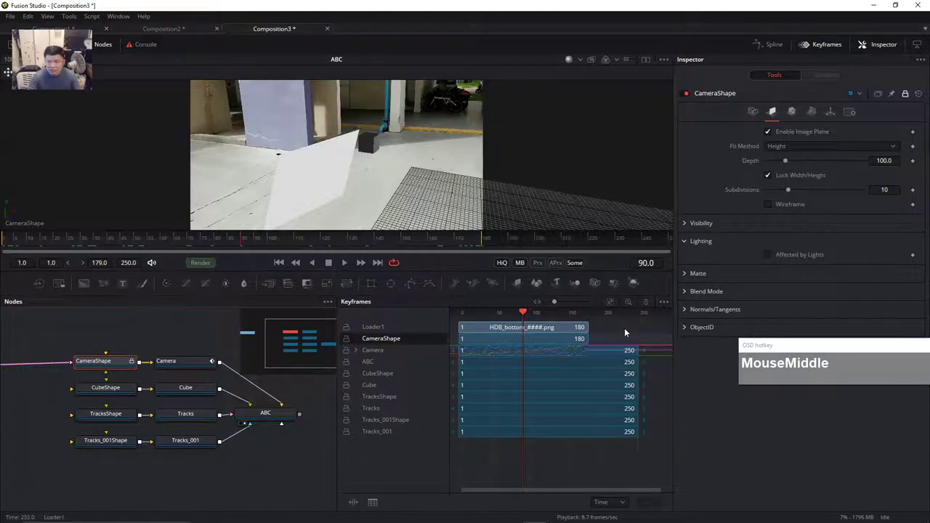
click(834, 45)
drag(429, 369, 483, 378)
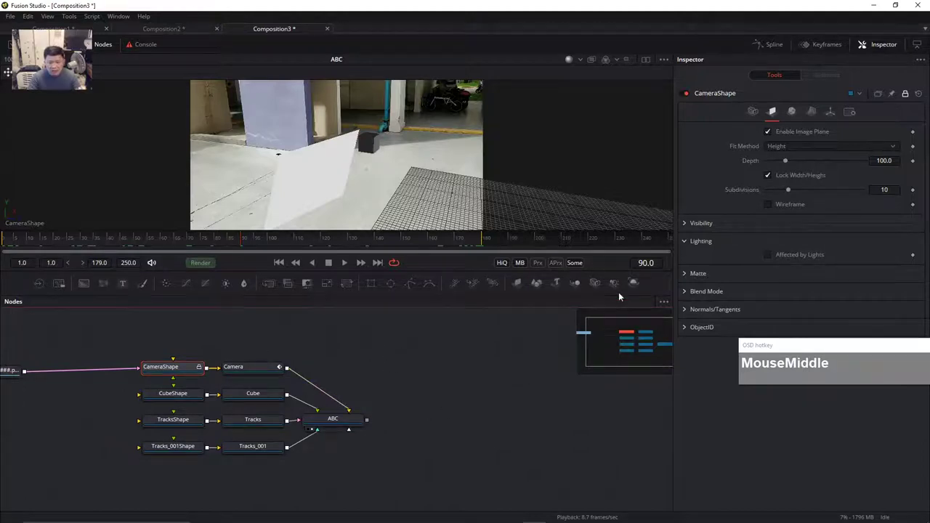
- Add a Renderer3D node after ABC and show its output in the viewer
drag(356, 422, 371, 418)
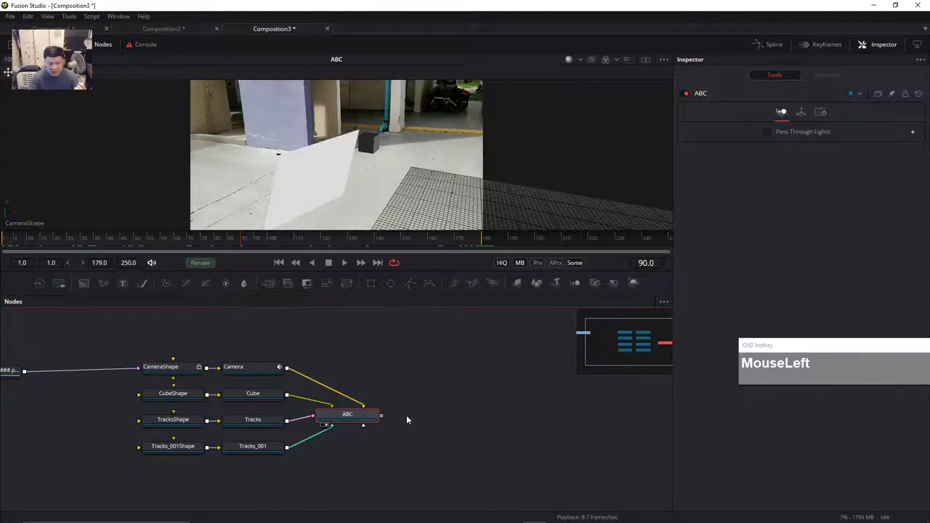
click(633, 283)
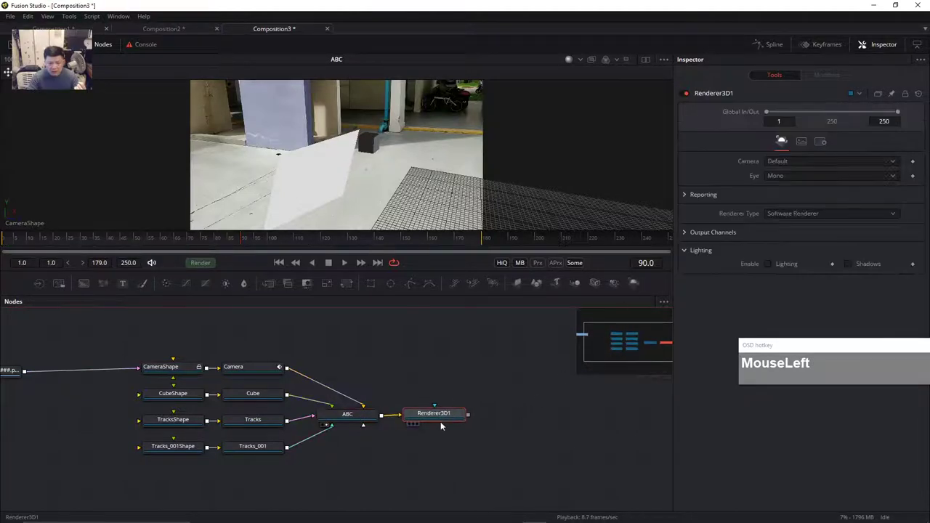
drag(436, 419, 361, 194)
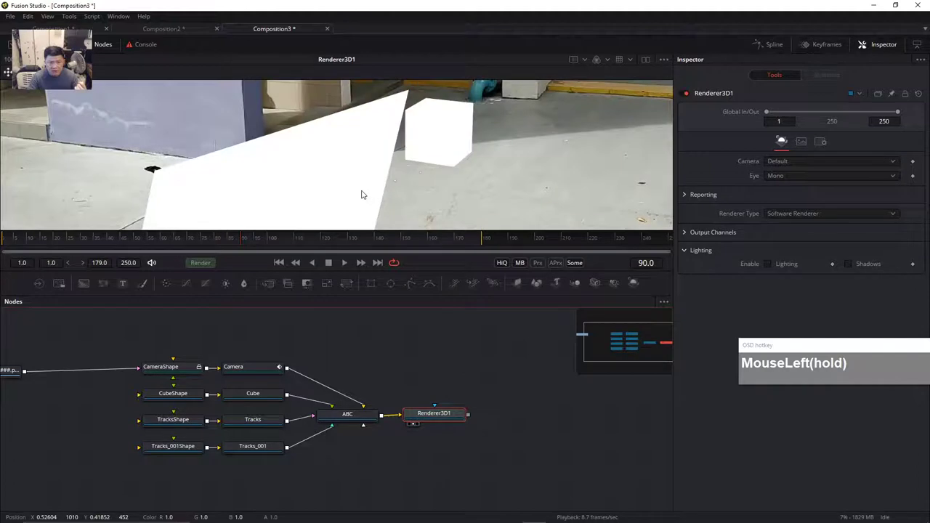
scroll(427, 172, down, 1)
scroll(432, 170, up, 1)
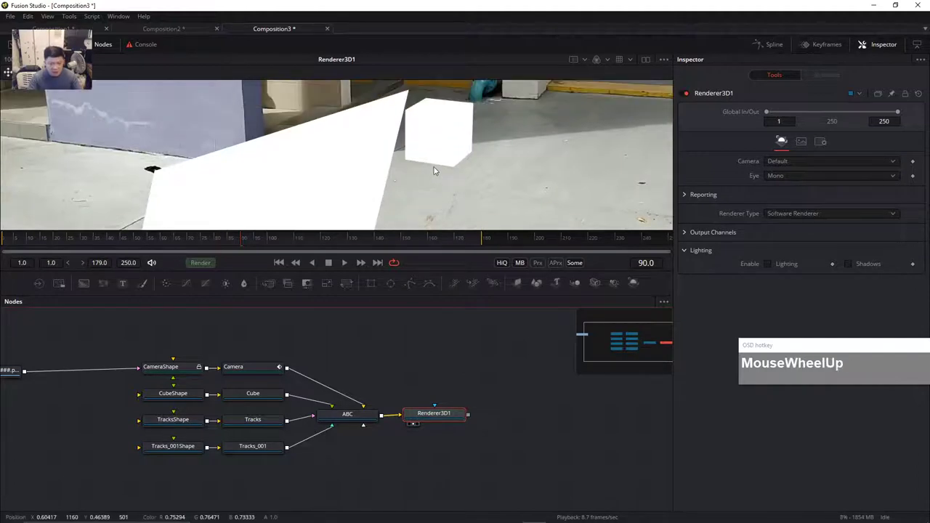
- Set Renderer3D1's renderer type to OpenGL Renderer and check the whole rendered image at frame 83
click(792, 214)
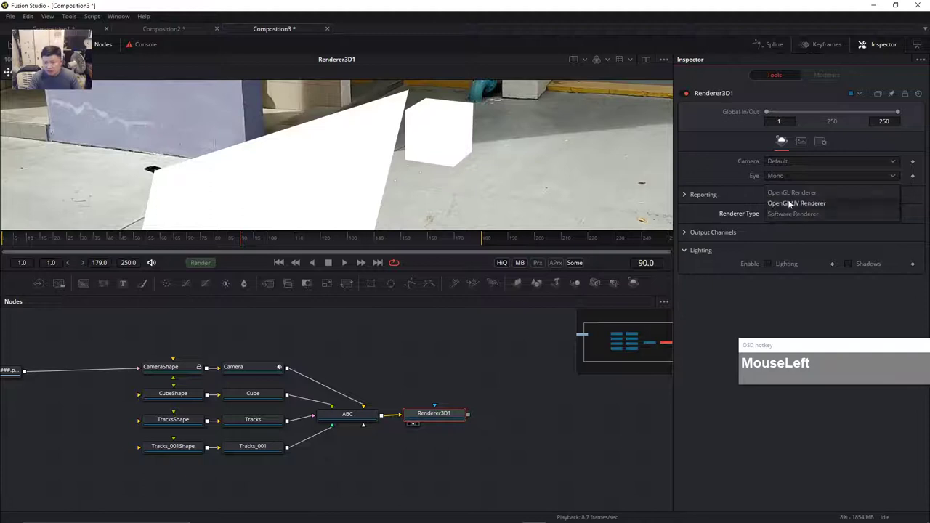
click(799, 214)
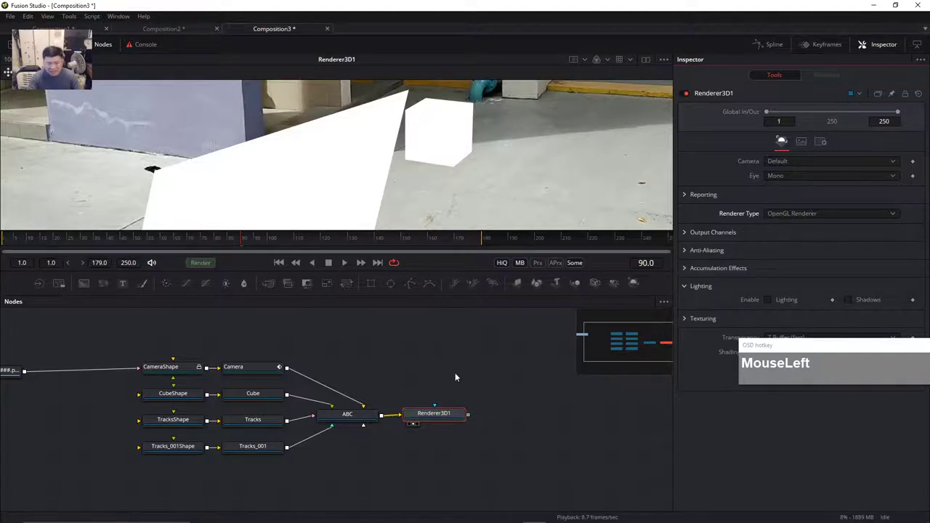
drag(434, 413, 461, 415)
scroll(461, 213, down, 1)
scroll(461, 213, down, 3)
scroll(473, 211, up, 2)
scroll(424, 180, down, 2)
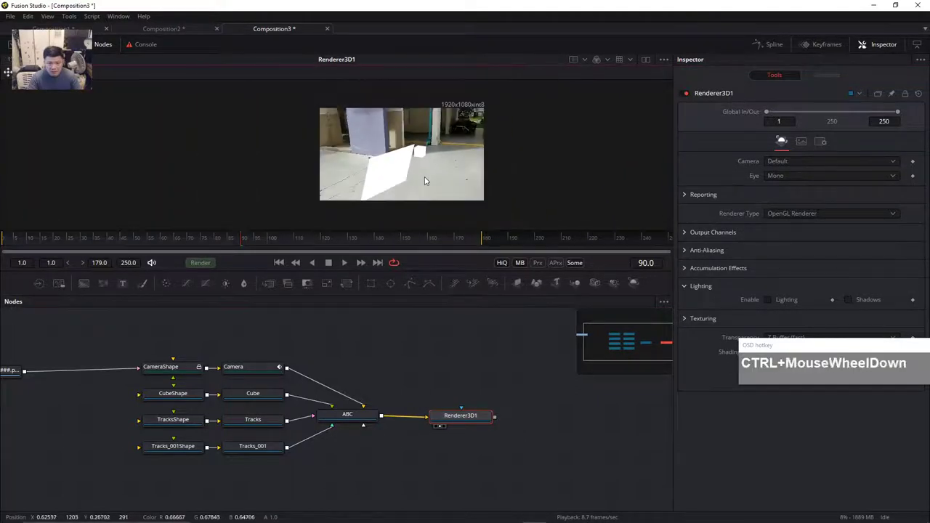
drag(349, 234, 225, 249)
drag(470, 418, 452, 415)
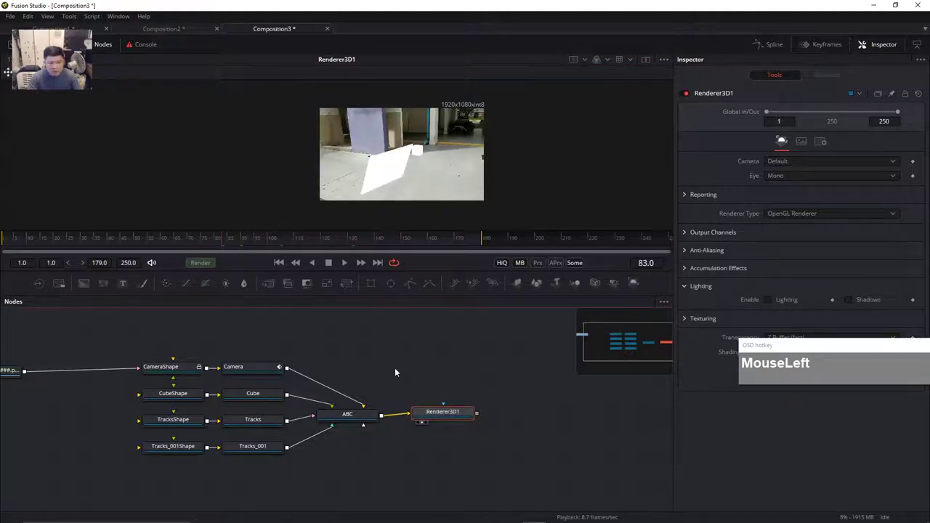
- Add a Saver node after Renderer3D1 and choose QuickTime Movies as its file type
click(60, 283)
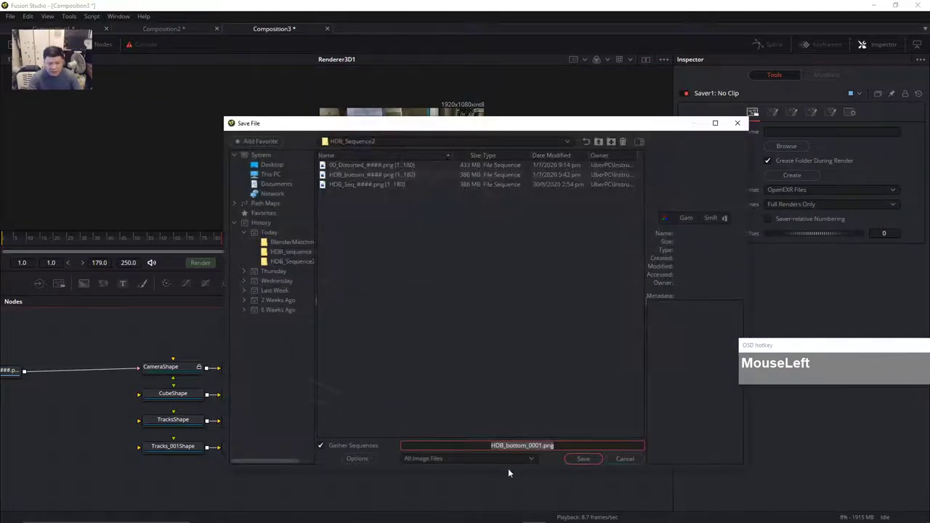
click(508, 459)
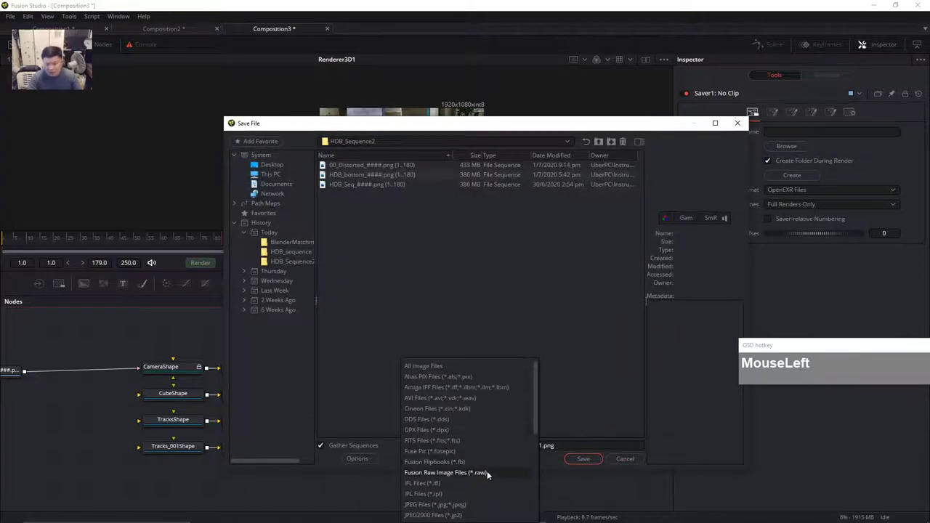
scroll(480, 469, down, 4)
click(454, 451)
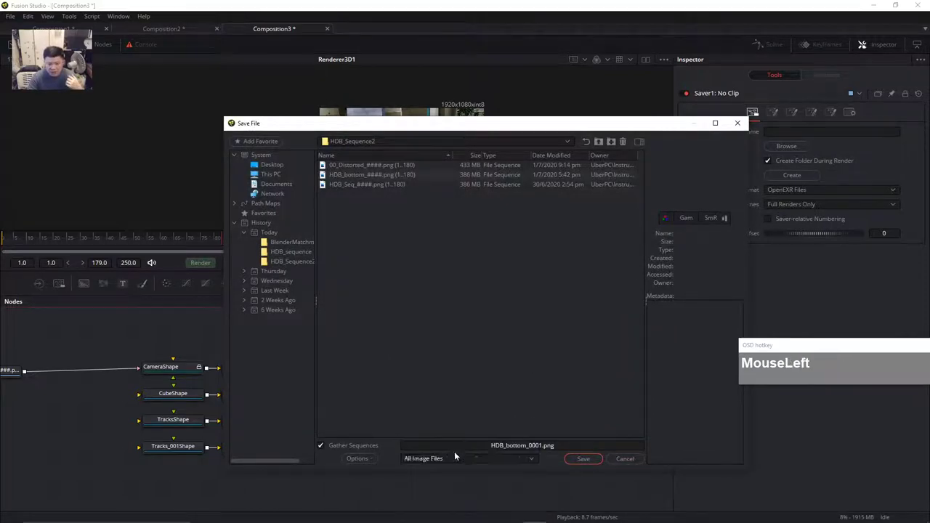
- Name the Saver's output file HDB_bottom.mov in the HDB_Sequence2 folder and save that setting
click(552, 445)
key(BackSpace)
key(BackSpace)
key(BackSpace)
key(BackSpace)
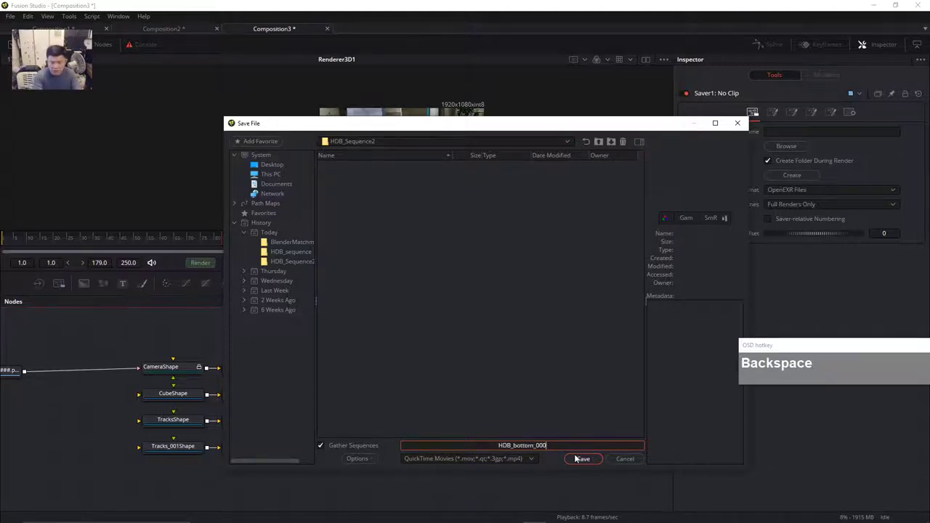
text(_)
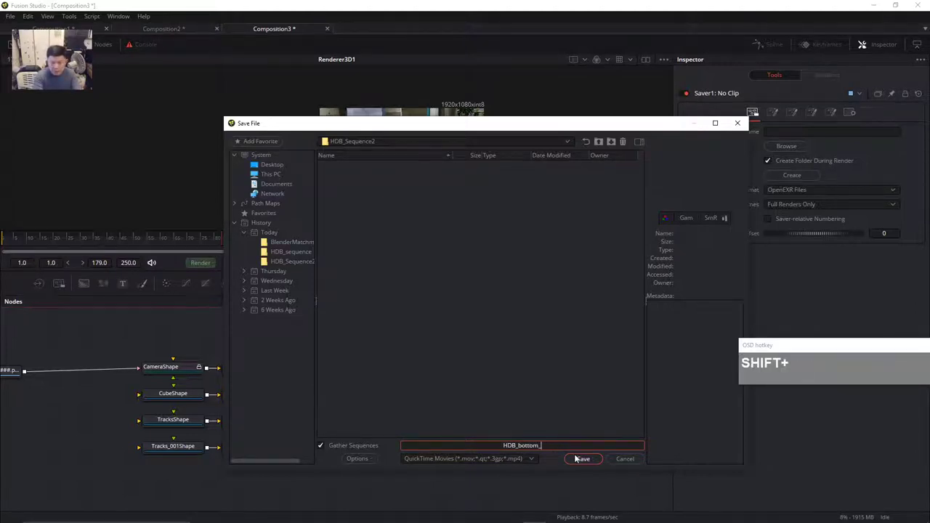
key(BackSpace)
text(.mov)
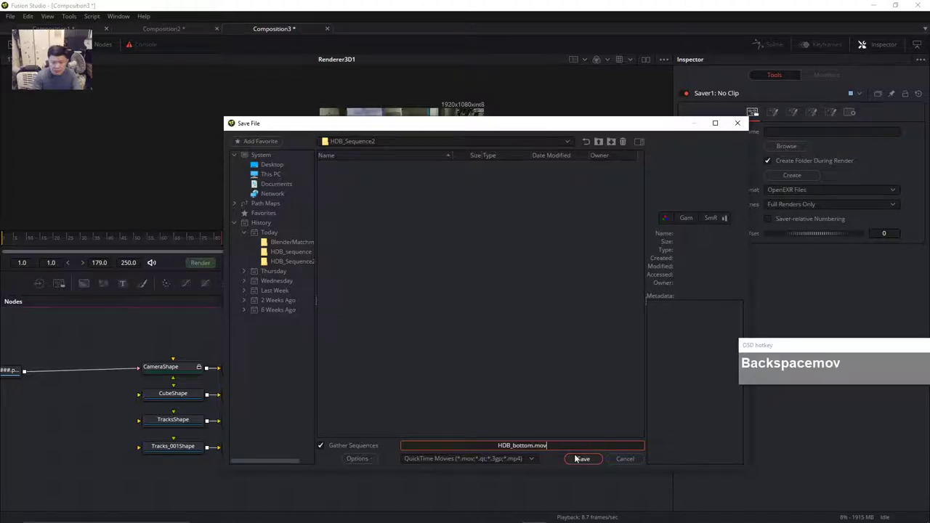
click(581, 458)
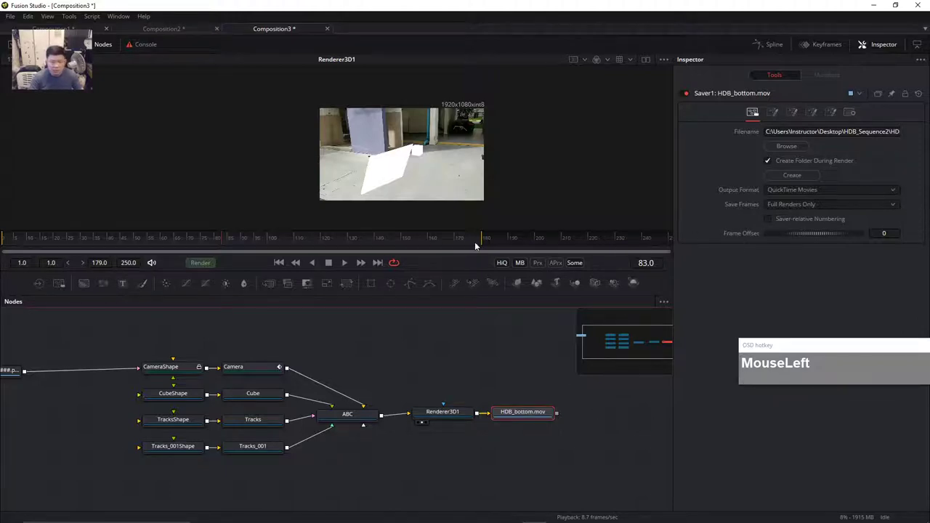
- Add a Blinn material node below the footage loader and connect it to Tracks_001Shape's material input
middle_click(385, 383)
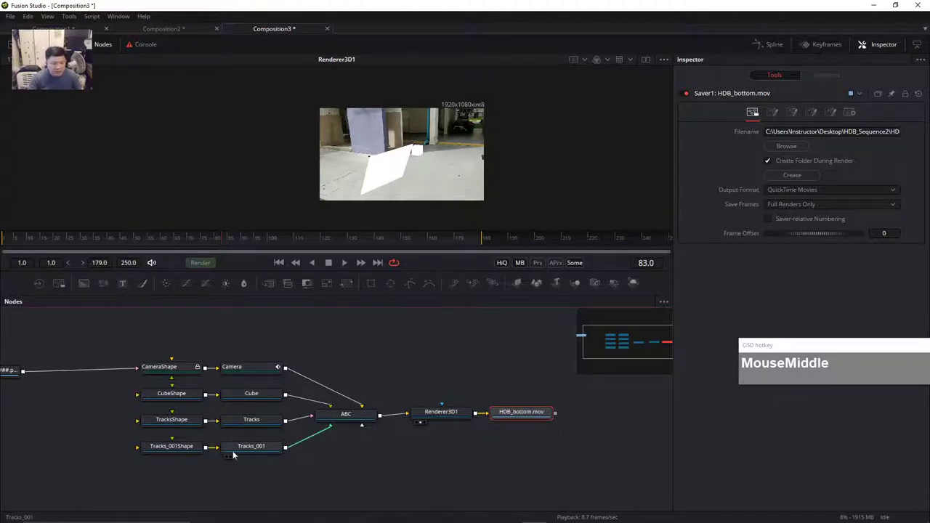
click(189, 445)
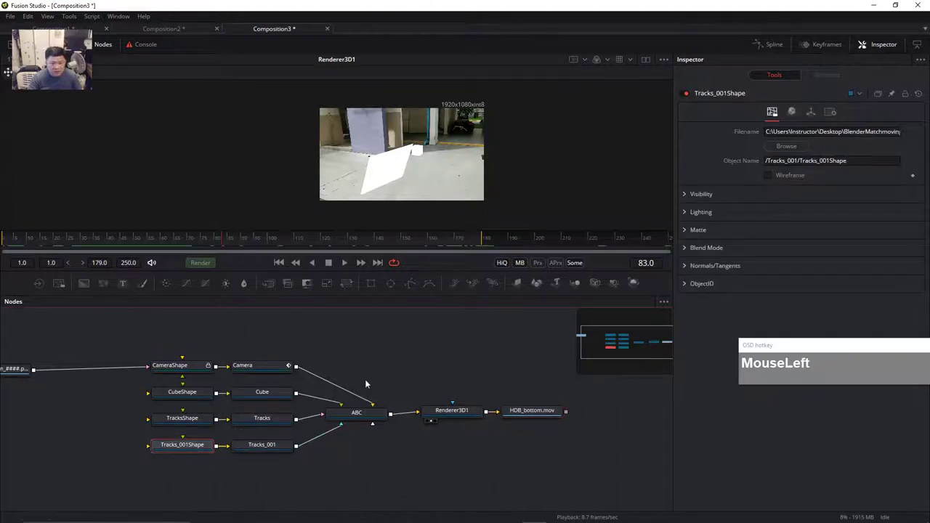
middle_click(347, 337)
click(165, 448)
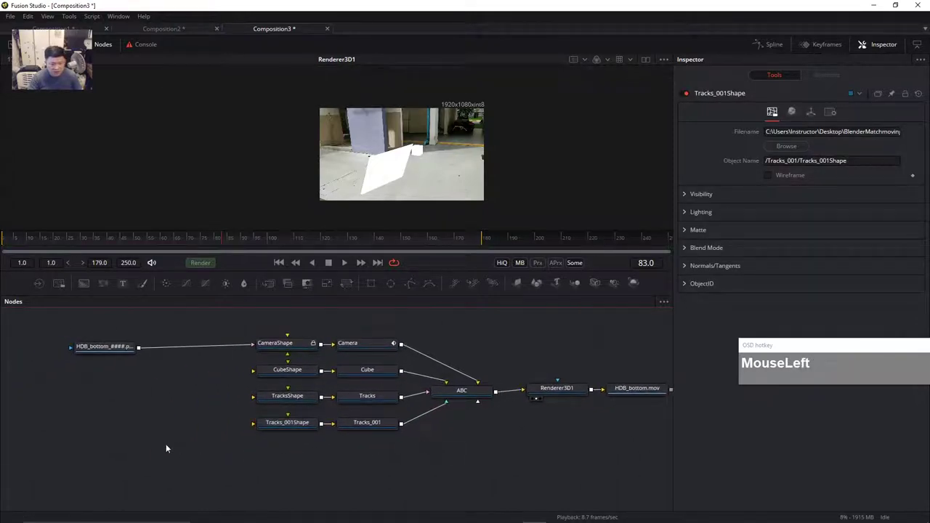
key(ctrl)
key(ctrl+space)
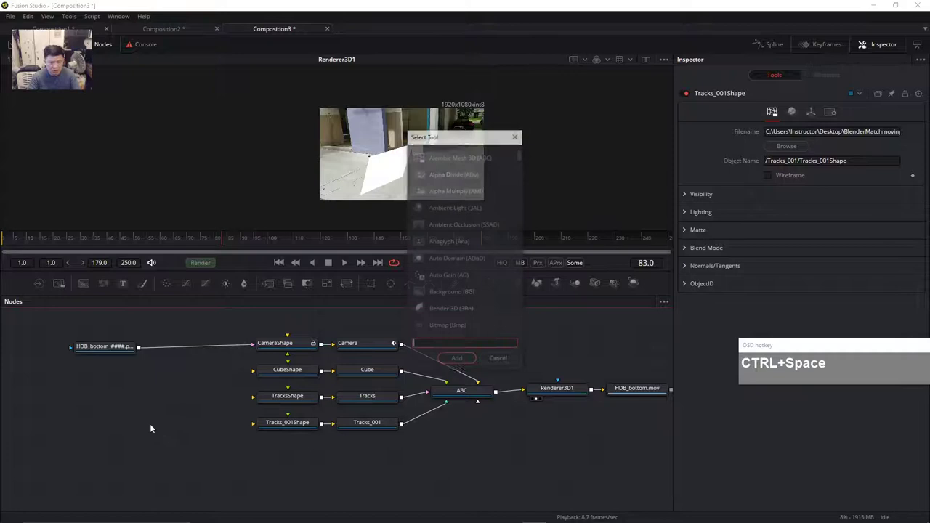
text(bli)
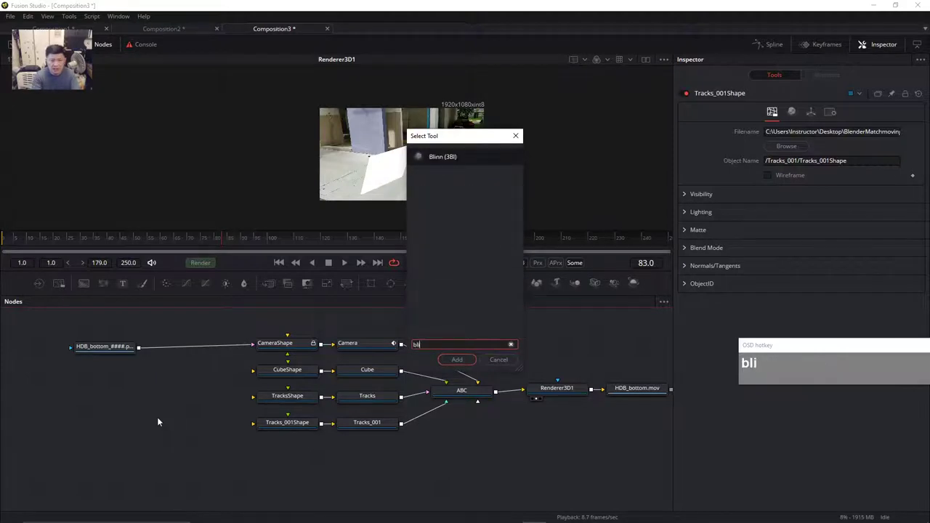
click(456, 360)
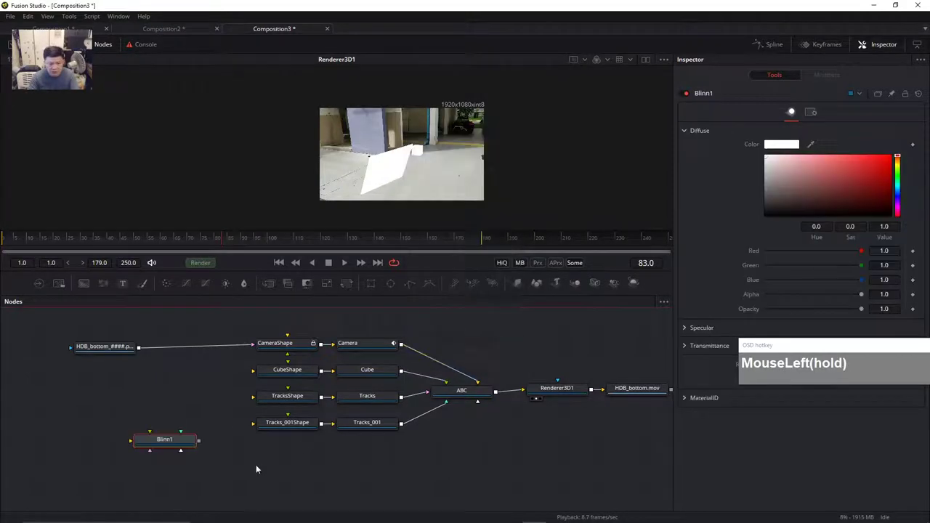
drag(199, 440, 252, 426)
drag(191, 440, 270, 429)
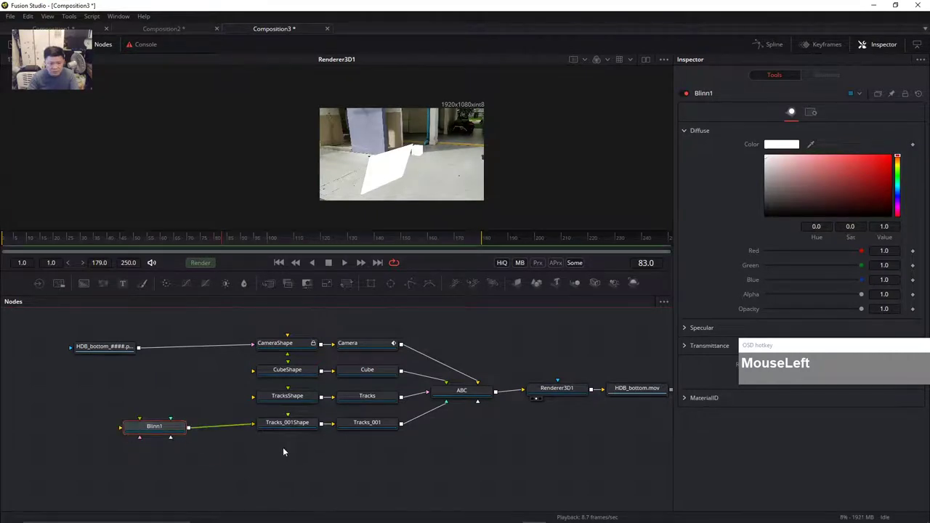
- Set Blinn1's diffuse color to red, about 0.824 saturation and 0.709 value, and connect it to TracksShape and CubeShape
drag(834, 172, 869, 173)
drag(189, 427, 258, 404)
drag(189, 427, 263, 372)
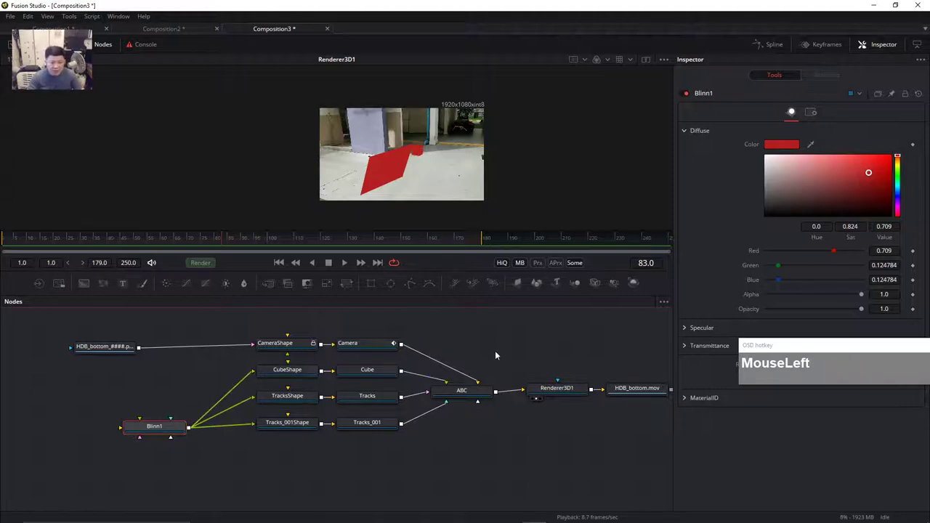
- Add a Directional Light node, connect it to the ABC merge, and place it above that merge
key(ctrl+space)
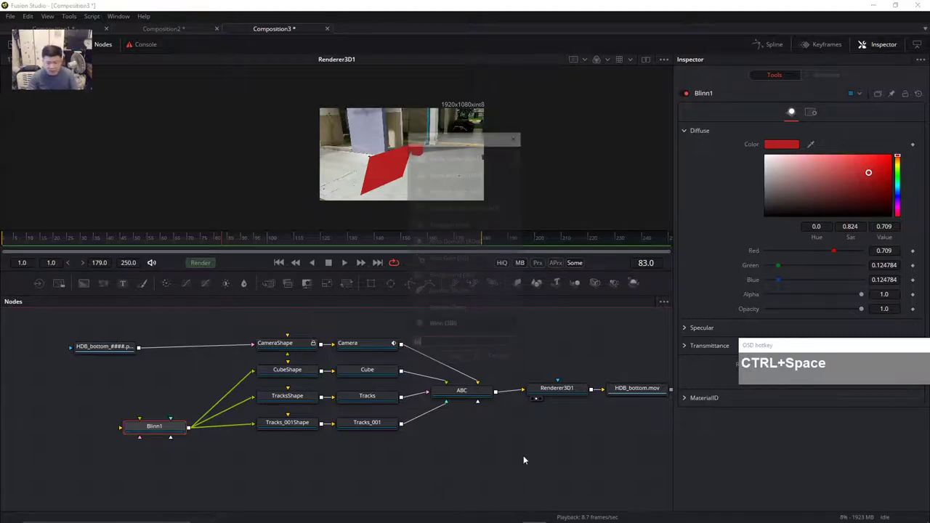
text(lig)
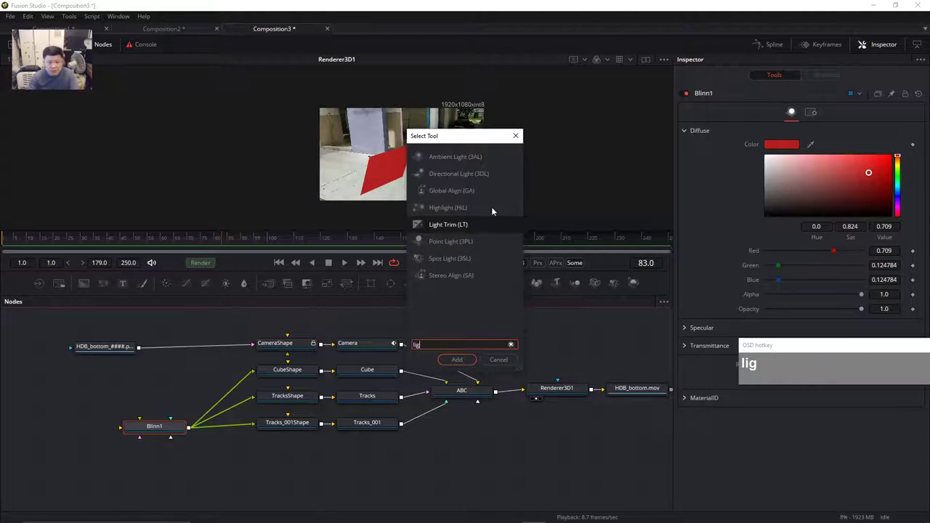
click(456, 172)
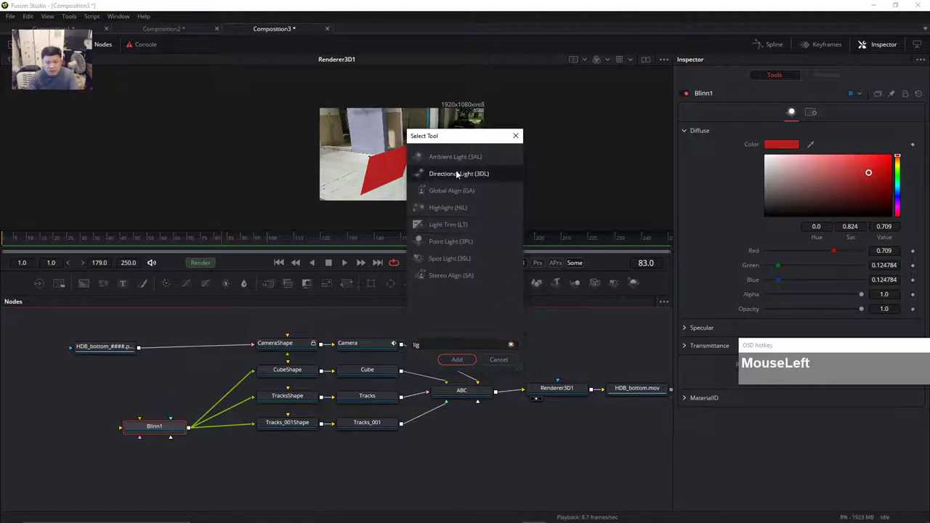
click(454, 359)
drag(167, 453, 483, 411)
drag(440, 330, 474, 318)
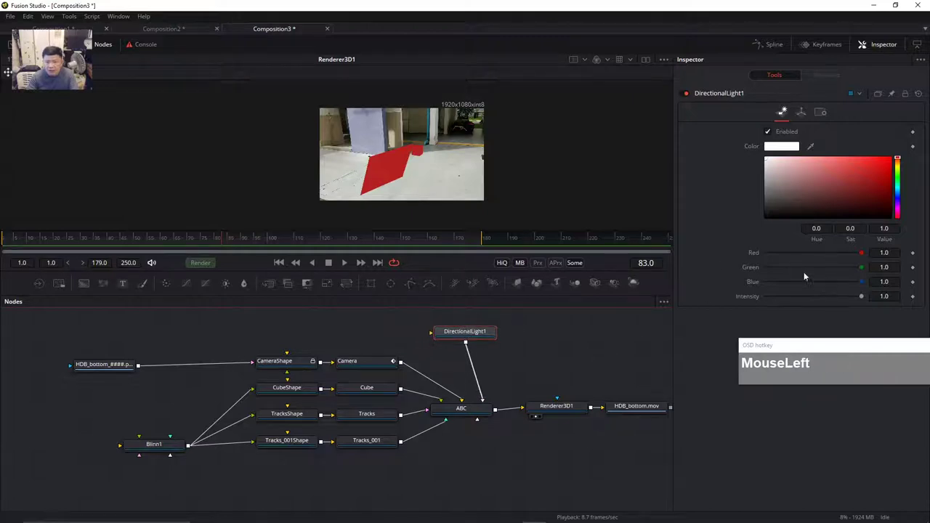
- Show the ABC merge in the viewer and switch it from the CameraShape view to Perspective
drag(461, 408, 448, 161)
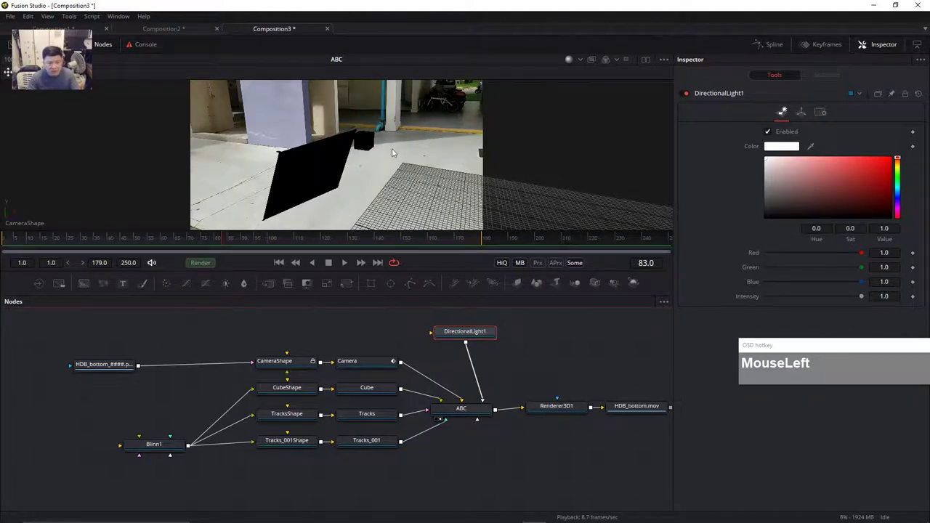
right_click(18, 223)
click(39, 250)
scroll(361, 175, down, 3)
scroll(361, 175, up, 5)
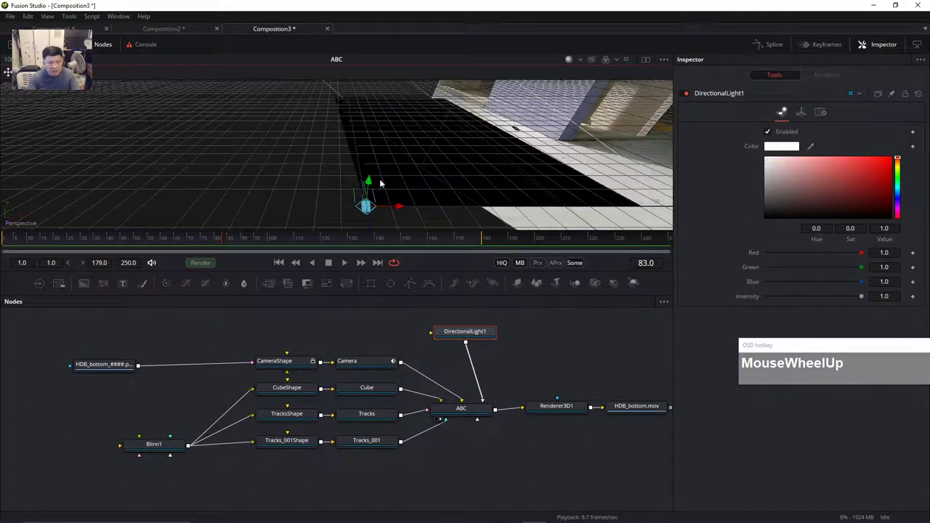
- Raise DirectionalLight1 above the ground grid and rotate it so that its light falls on the planes
drag(374, 180, 398, 143)
click(7, 84)
drag(388, 108, 389, 27)
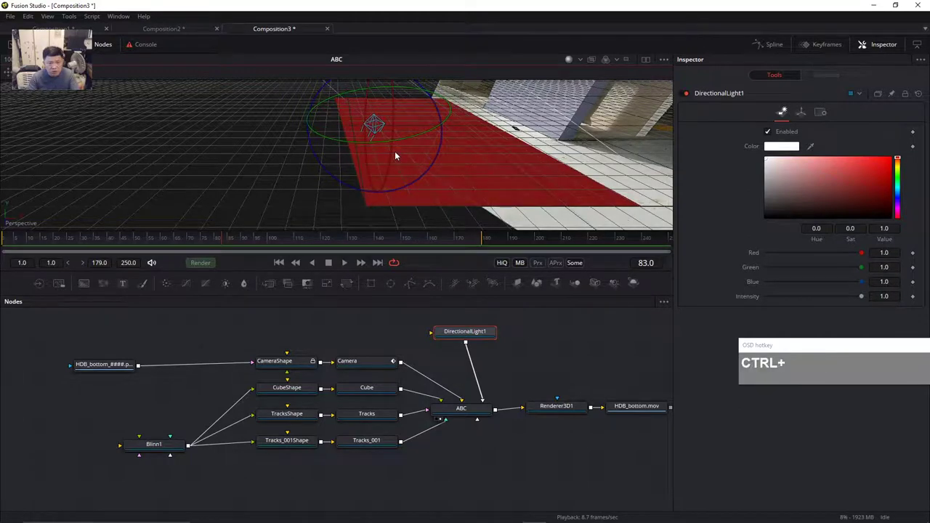
ctrl+scroll(392, 153, up, 5)
ctrl+scroll(235, 201, down, 5)
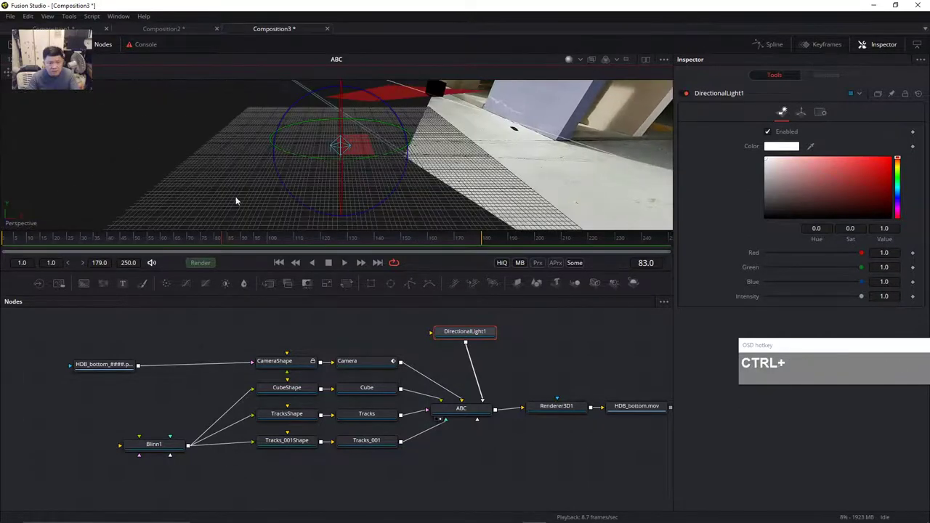
- Switch the ABC viewer from Perspective to look through DirectionalLight1
click(21, 226)
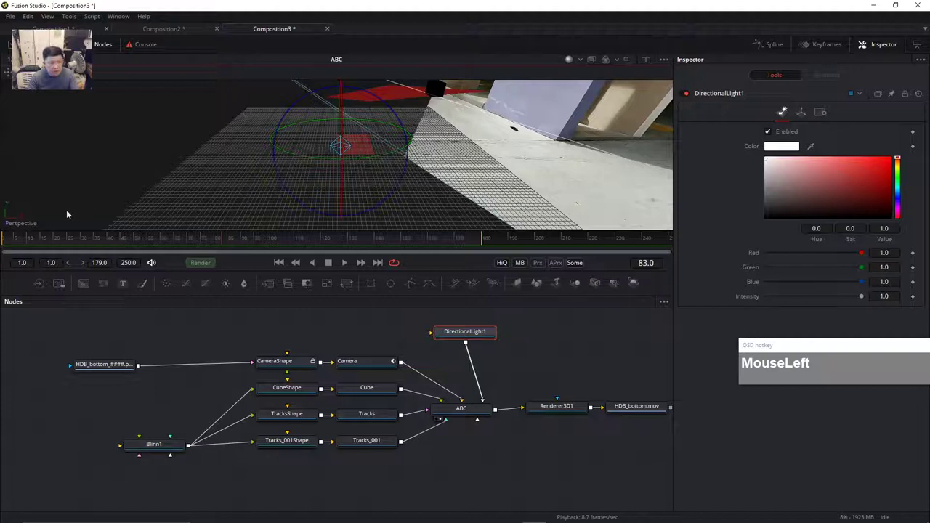
right_click(21, 226)
mouse_move(41, 239)
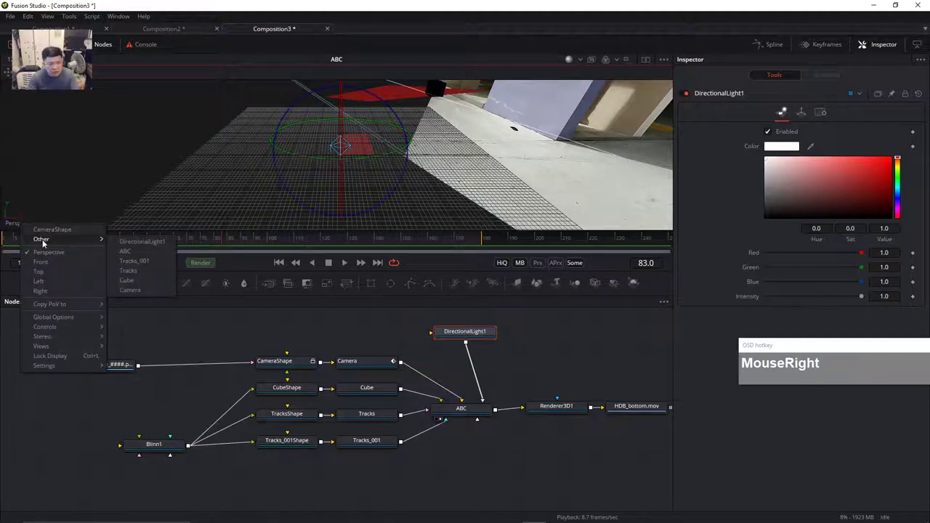
click(18, 226)
right_click(20, 226)
mouse_move(36, 239)
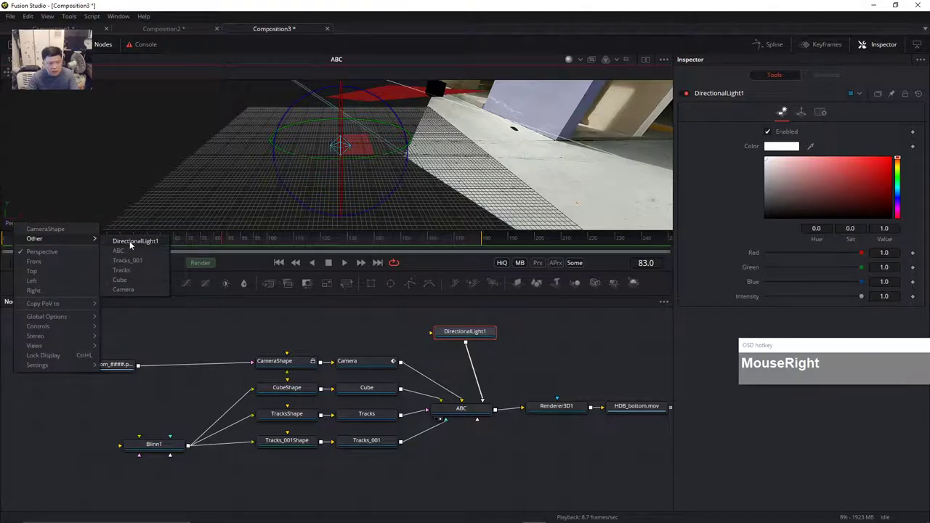
- Reposition DirectionalLight1 through its own view so it faces the red plane and cube from farther away, and select the cube
drag(407, 167, 488, 138)
scroll(482, 151, down, 2)
scroll(481, 151, up, 2)
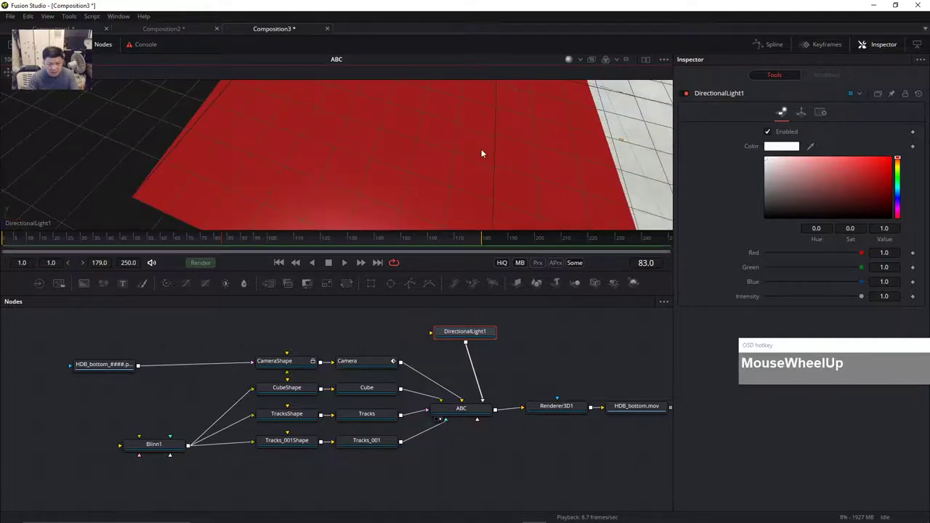
ctrl+scroll(480, 151, down, 6)
drag(465, 155, 362, 127)
ctrl+scroll(390, 153, down, 4)
ctrl+scroll(399, 154, down, 3)
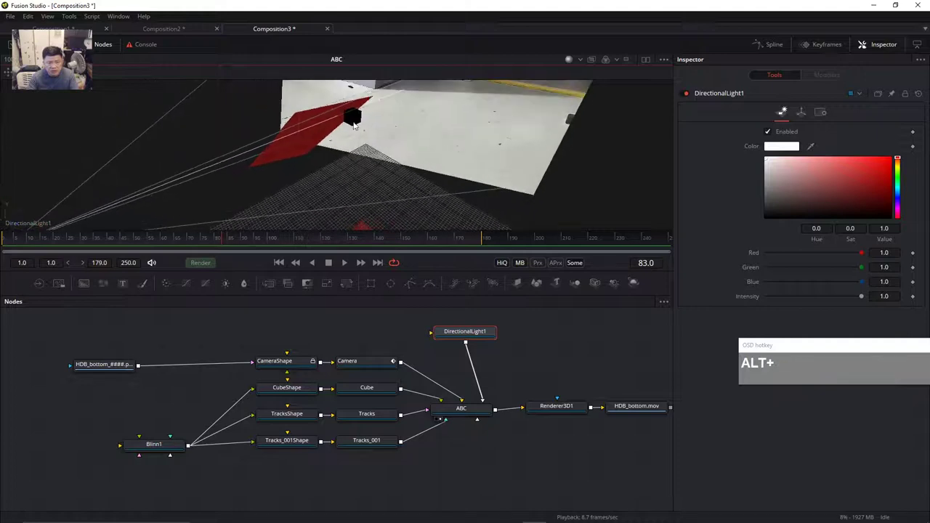
click(361, 127)
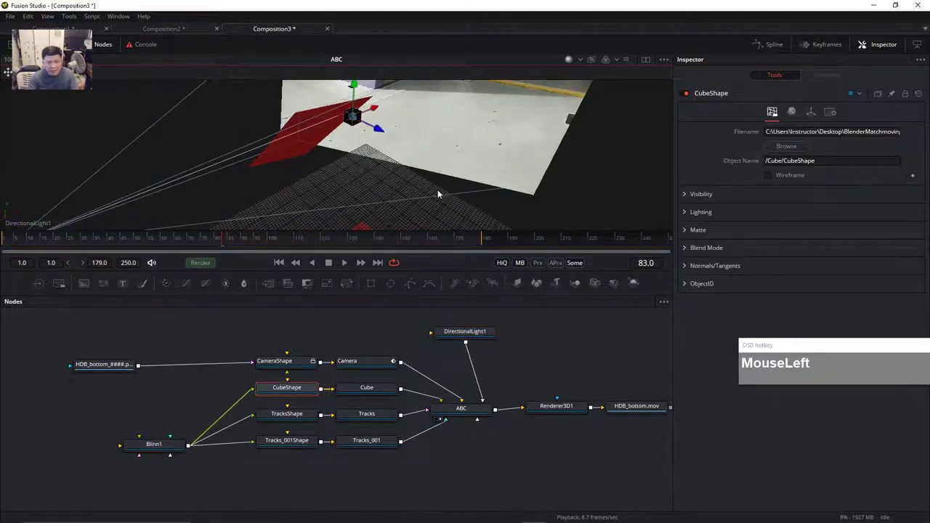
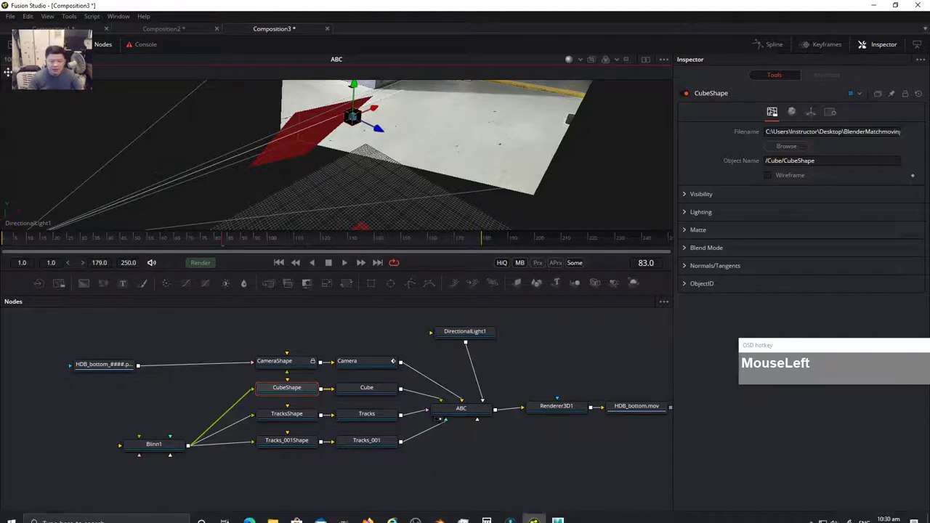
- Switch to Blender and select the cube at the corner of the white plane
click(439, 513)
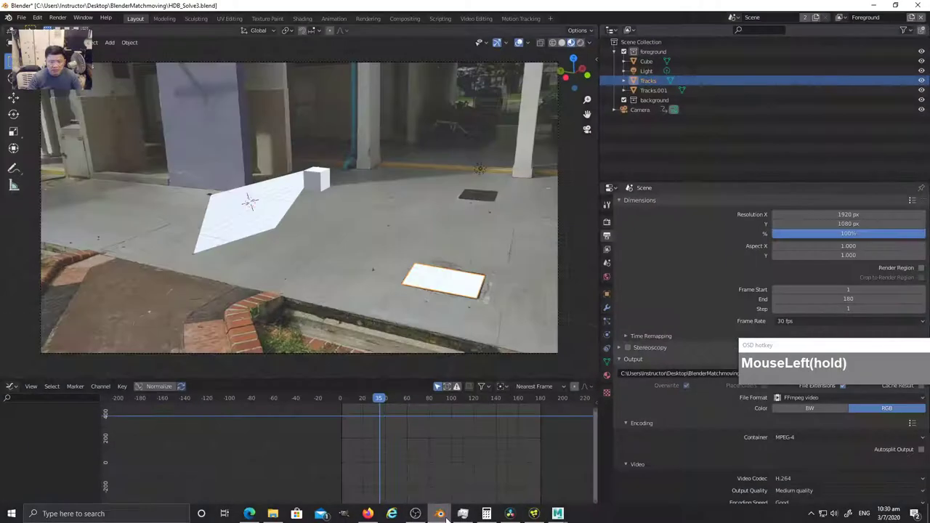
click(319, 183)
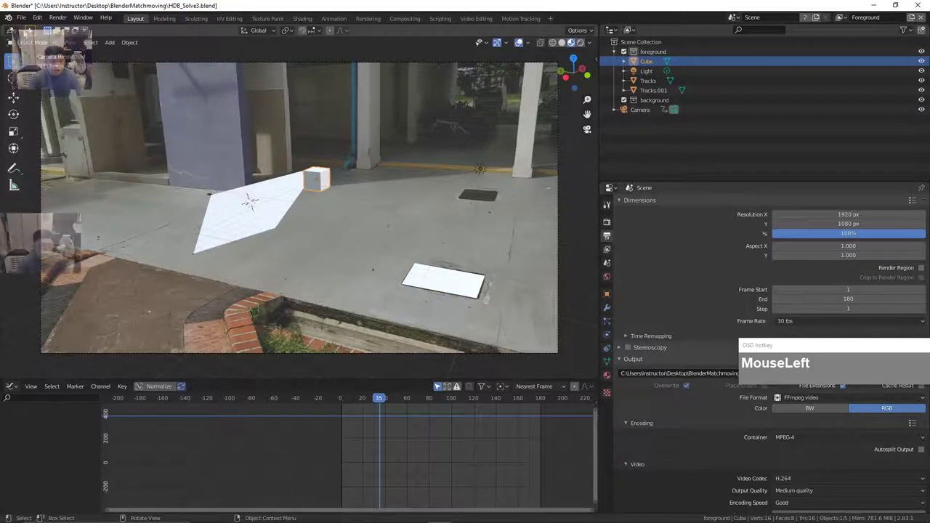
click(24, 19)
mouse_move(52, 154)
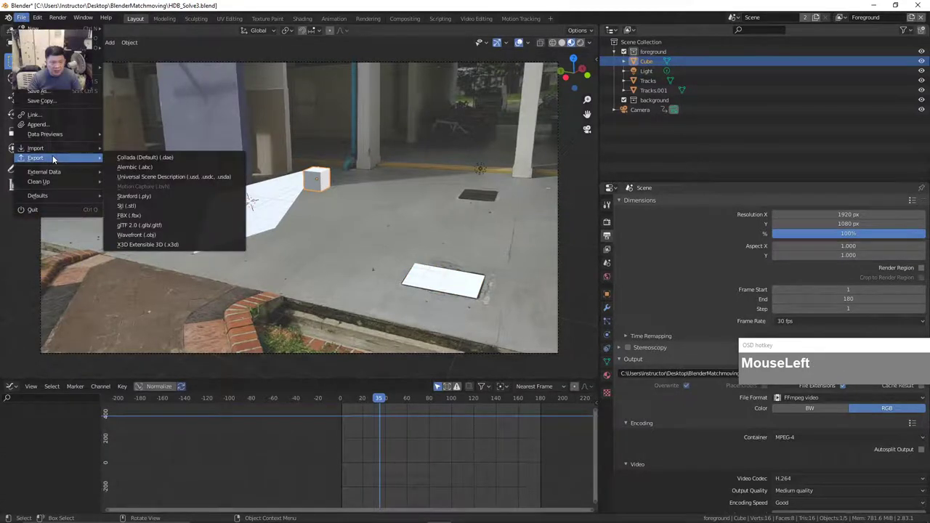
click(133, 169)
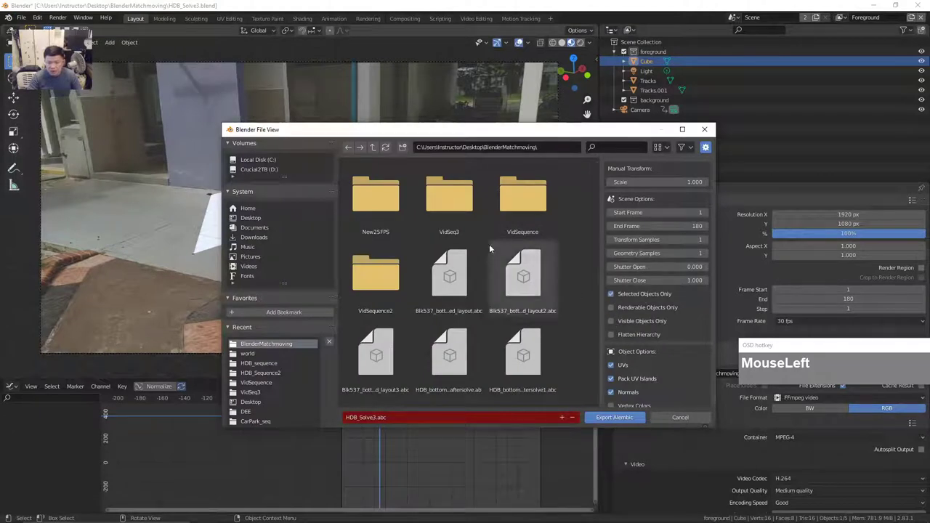
drag(502, 129, 415, 229)
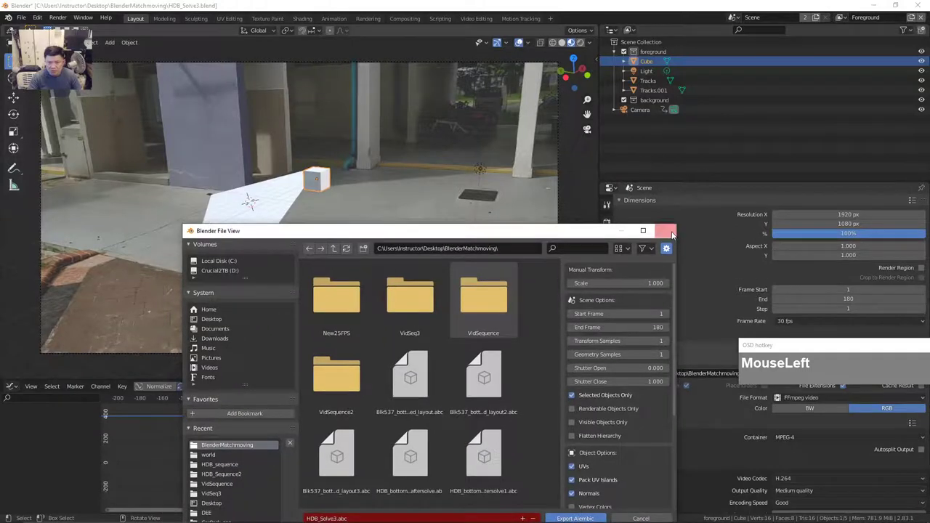
key(Return)
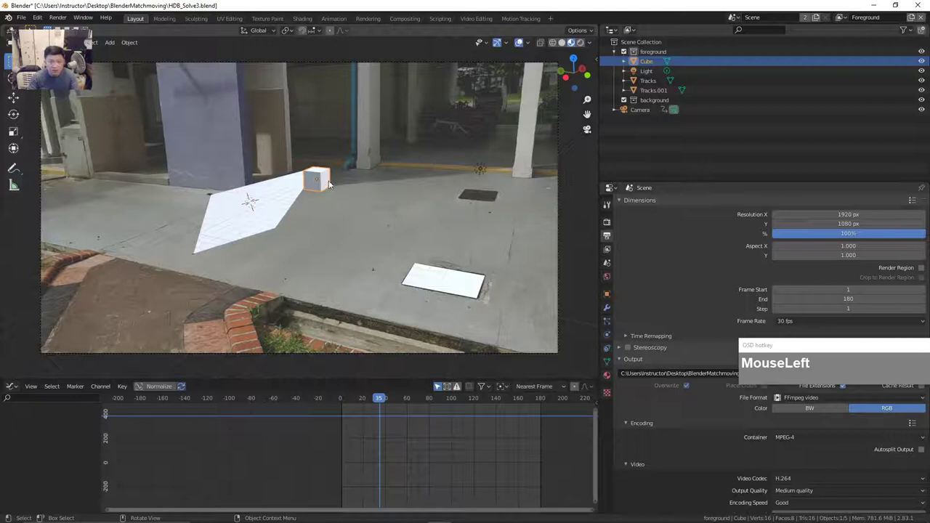
- Flip the normals of the cube's mesh in Edit Mode and return to Object Mode
key(Tab)
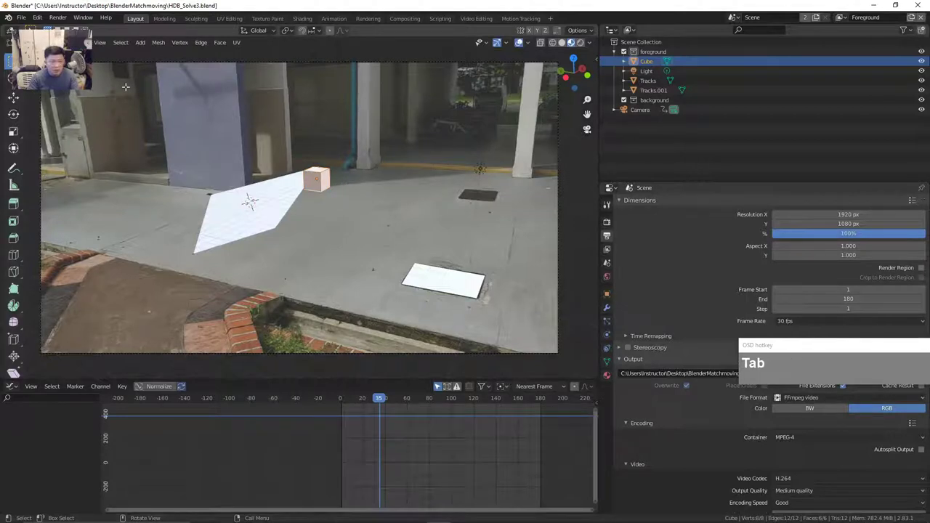
click(157, 42)
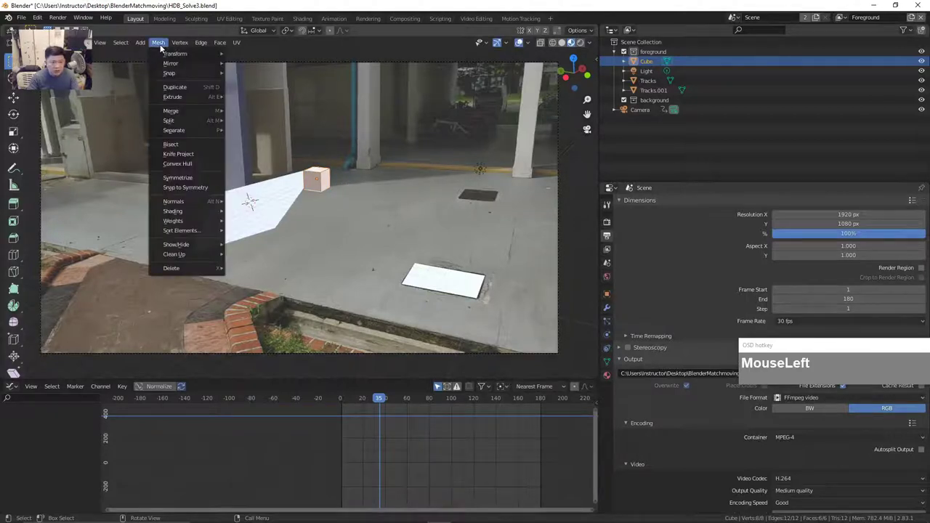
mouse_move(207, 203)
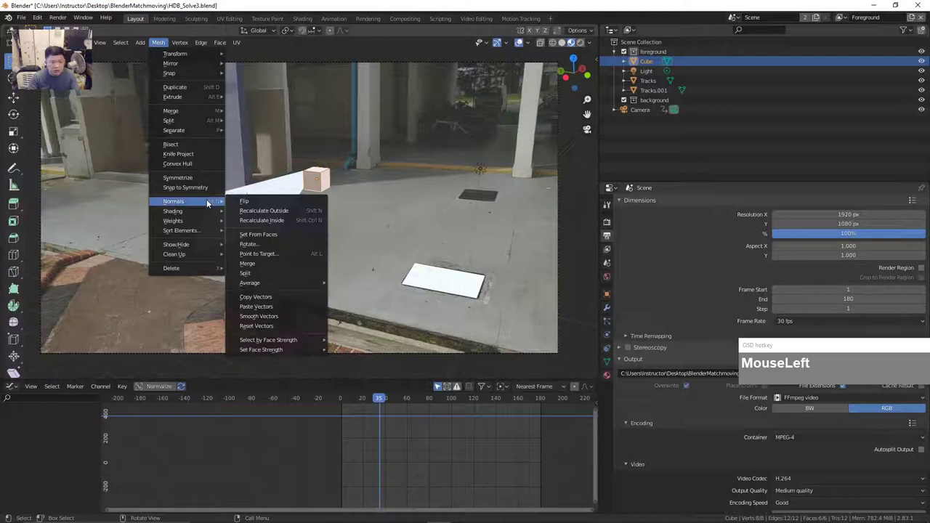
click(250, 202)
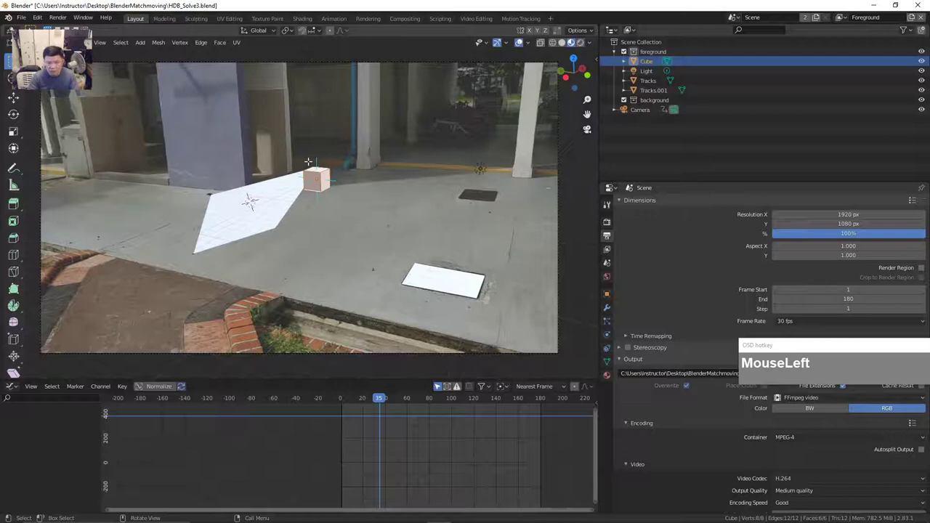
click(589, 43)
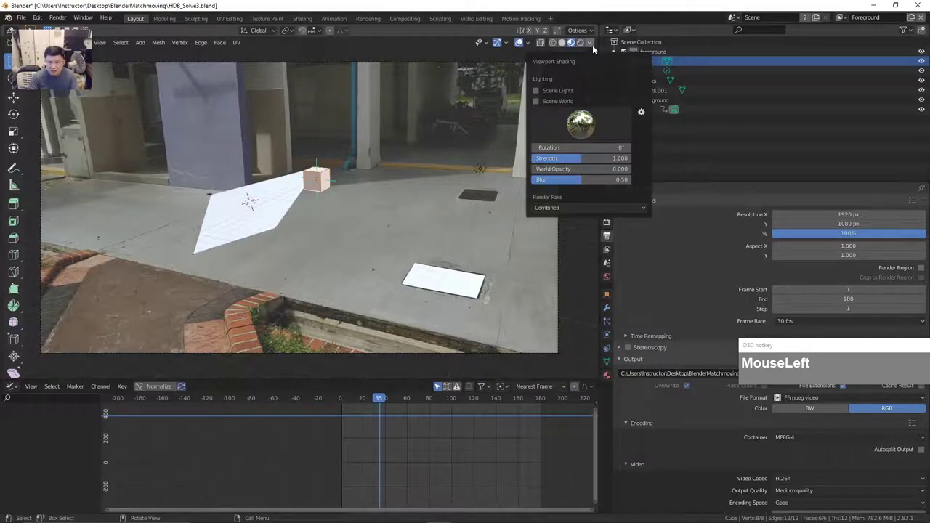
click(527, 43)
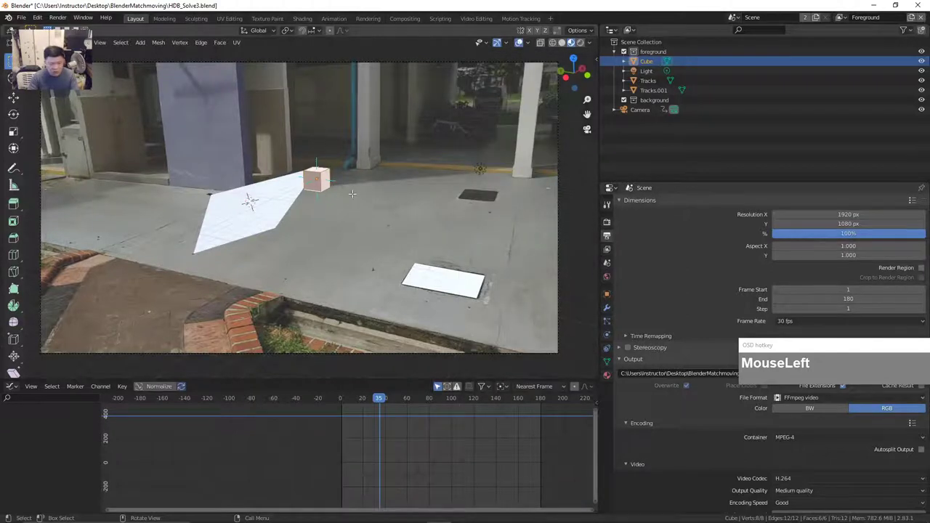
key(Tab)
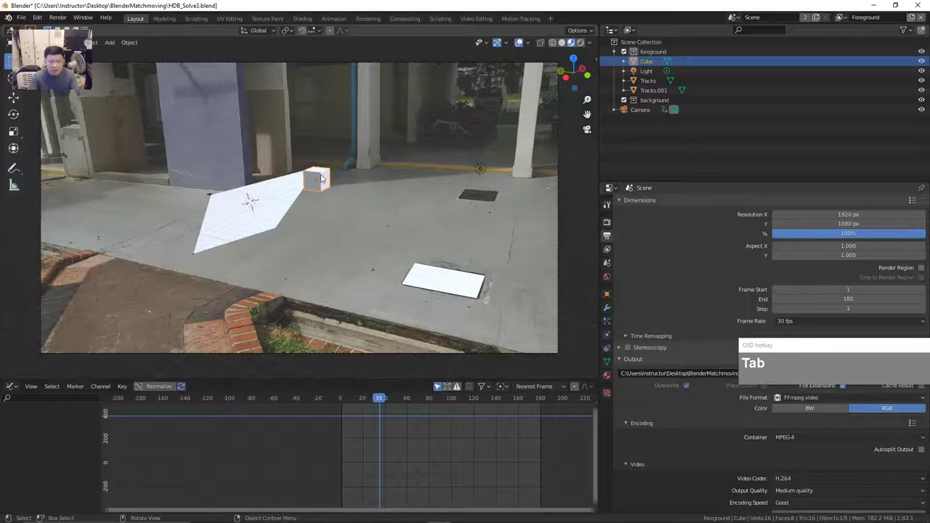
- Export only the selected cube as an Alembic file named HDB_Solve3_cubeonly.abc in the BlenderMatchmoving folder
click(22, 17)
mouse_move(51, 159)
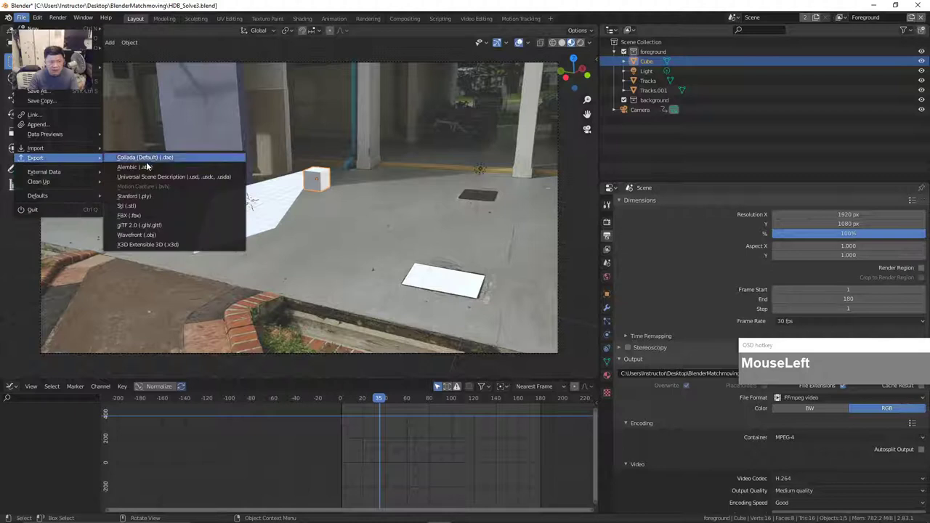
click(174, 166)
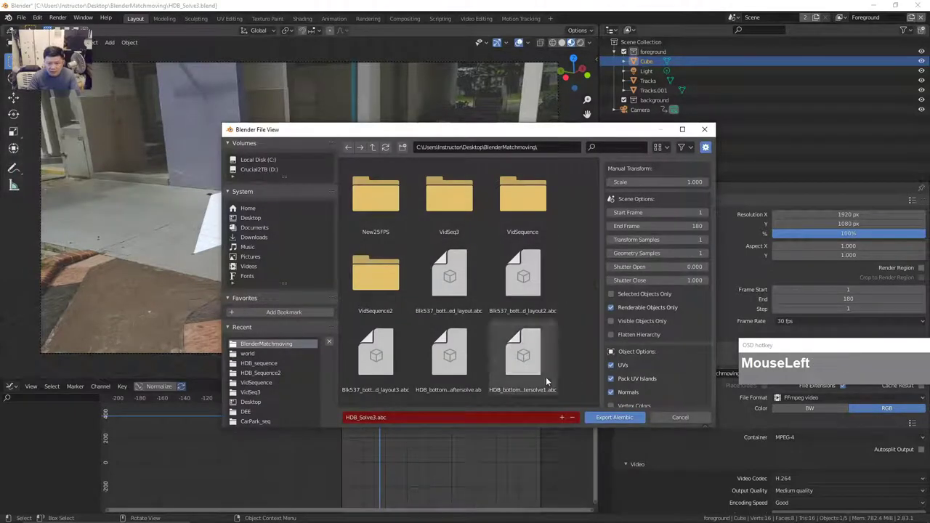
click(612, 294)
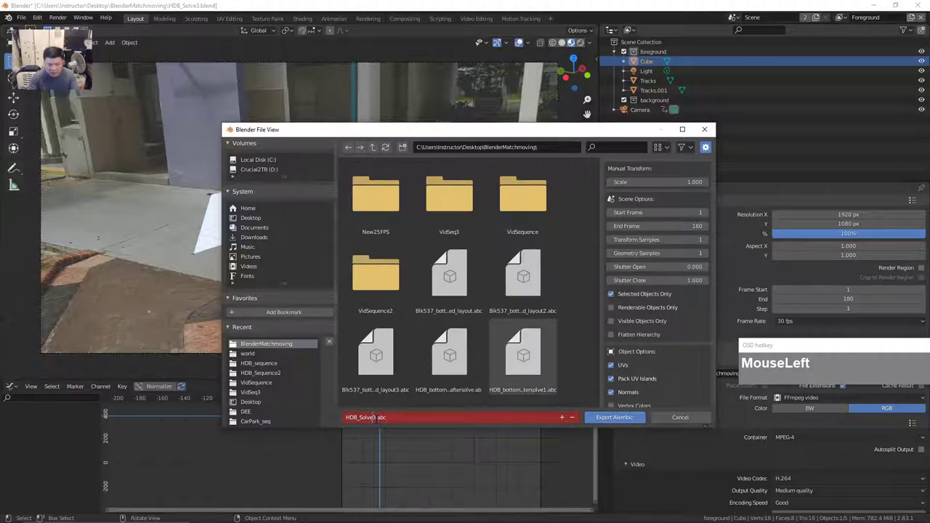
key(shift)
text(cut)
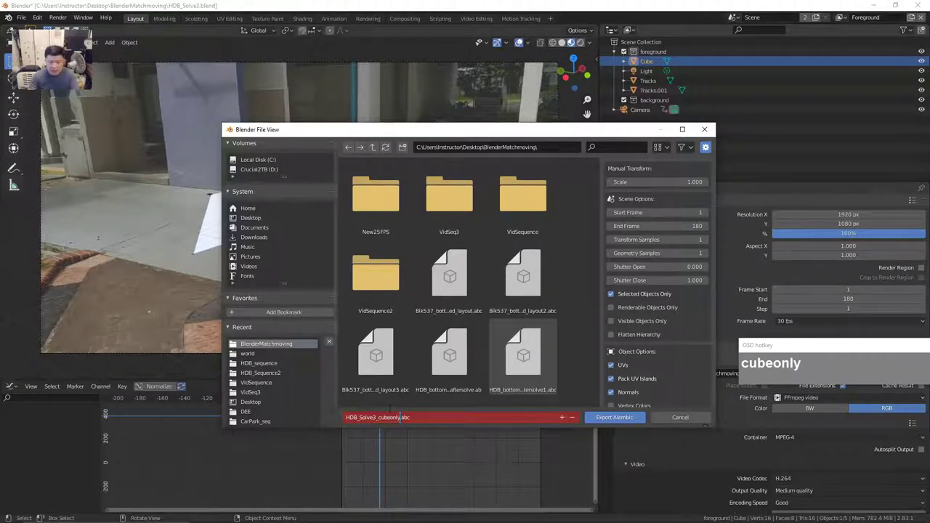
click(605, 417)
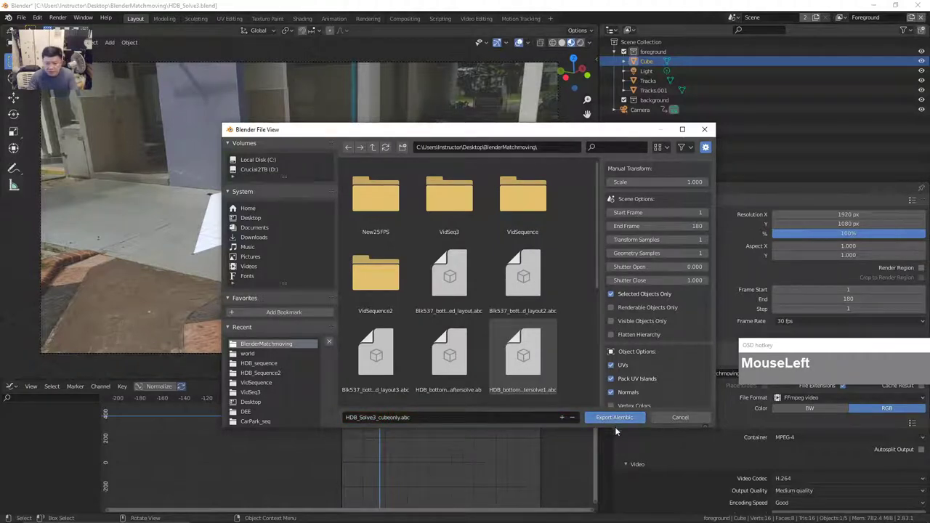
click(618, 420)
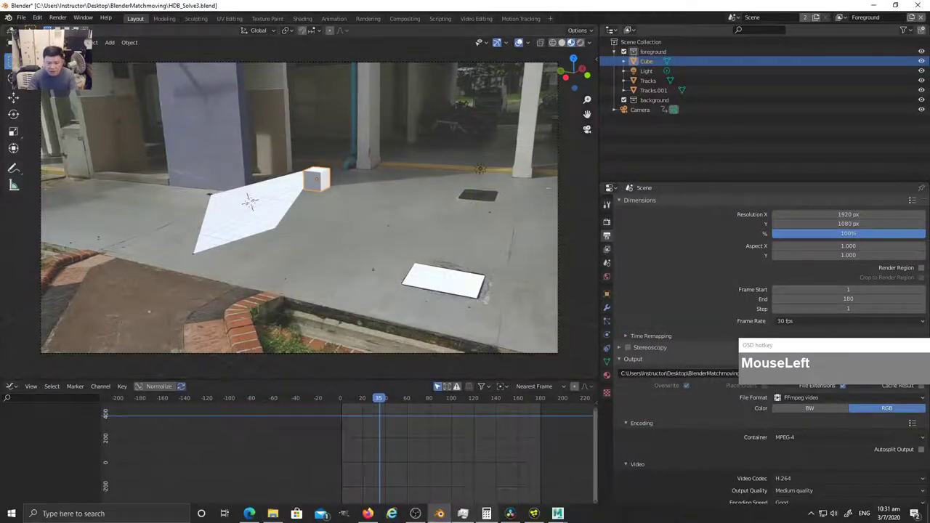
- Switch to Fusion Studio and delete the CubeShape node that feeds the Cube transform
click(534, 514)
drag(271, 392, 264, 393)
drag(326, 393, 271, 397)
key(BackSpace)
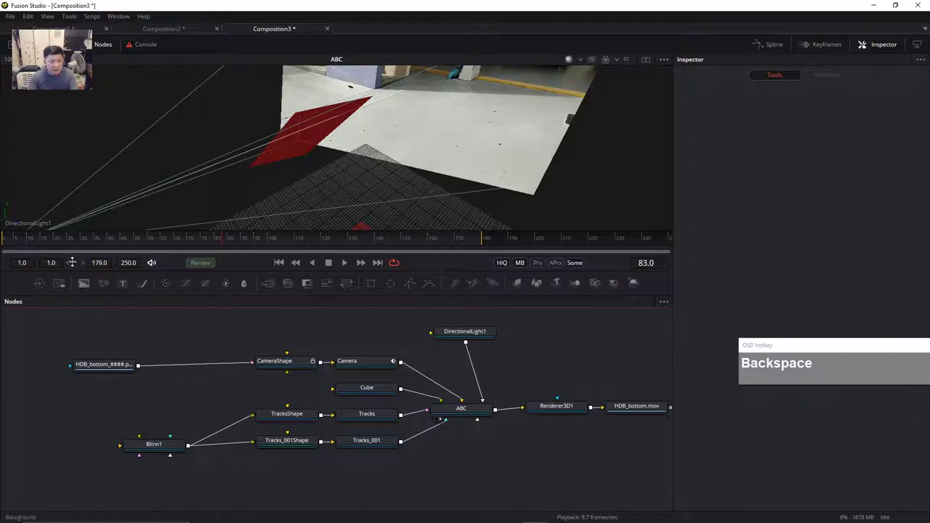
- Import HDB_Solve3_cubeonly.abc into the existing composition at 30 fps with Meshes enabled and Hierarchy and Cameras disabled
click(10, 16)
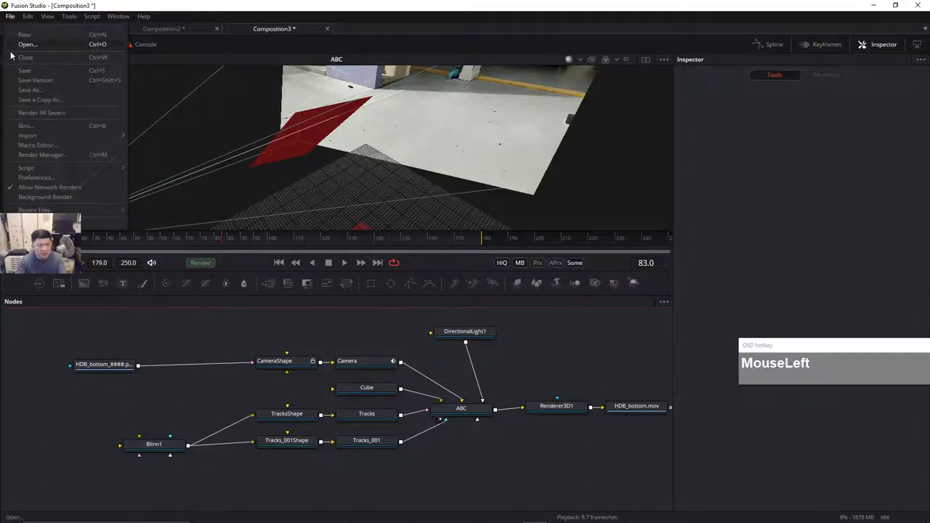
click(146, 138)
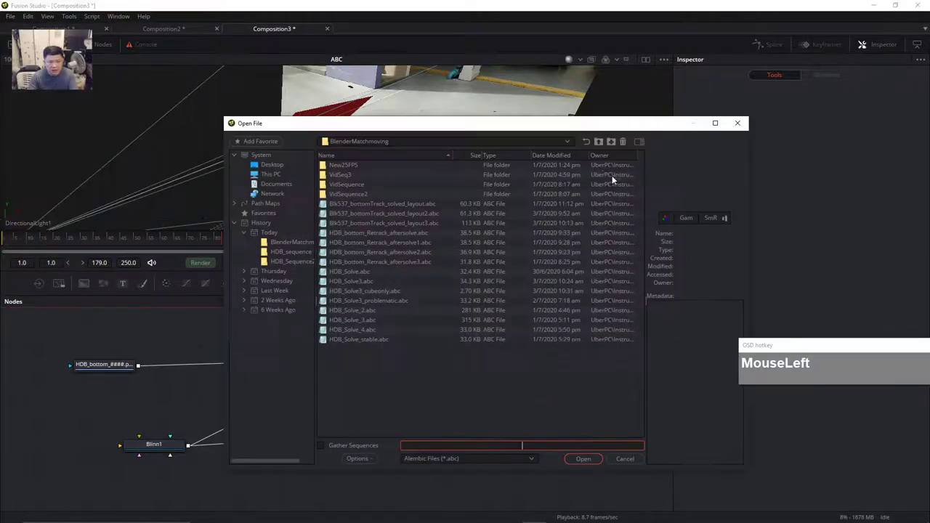
click(369, 291)
click(583, 459)
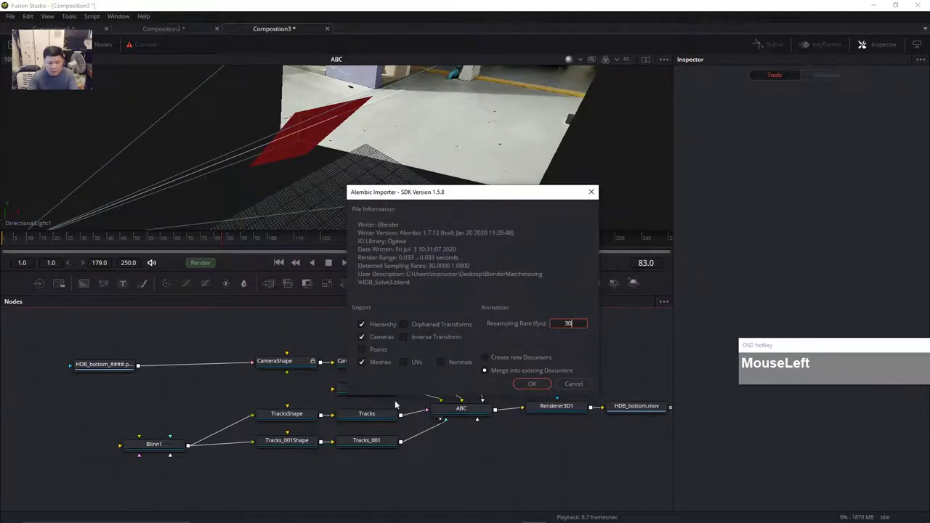
click(361, 337)
click(362, 324)
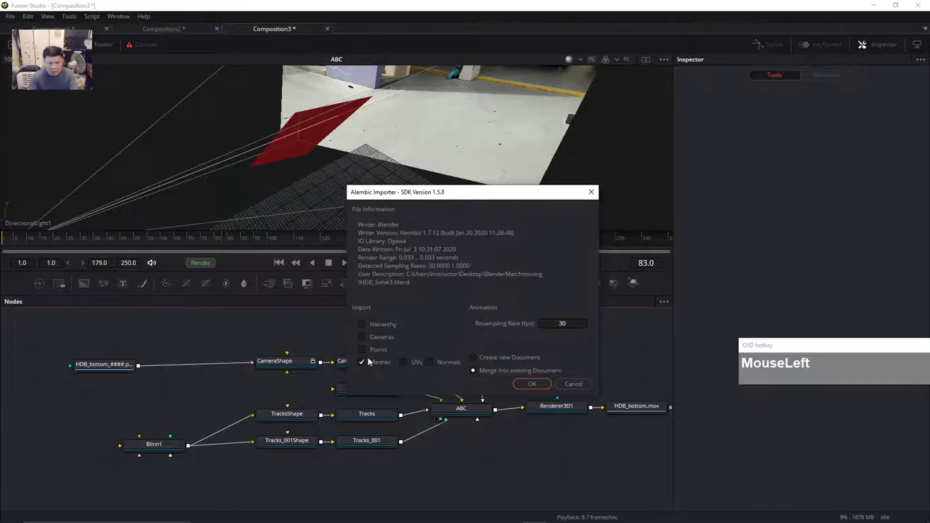
click(532, 384)
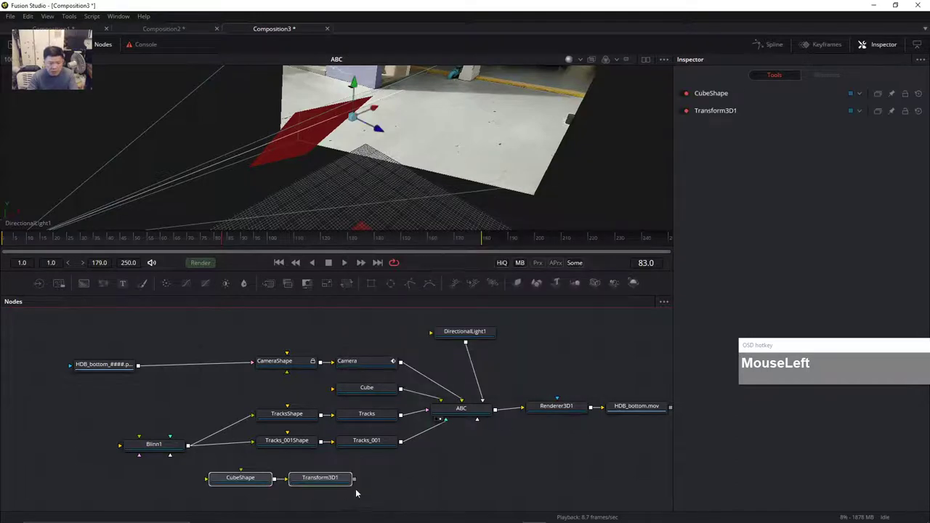
- Delete the imported Transform3D1 node and connect the new CubeShape to the Cube node
click(380, 476)
click(320, 478)
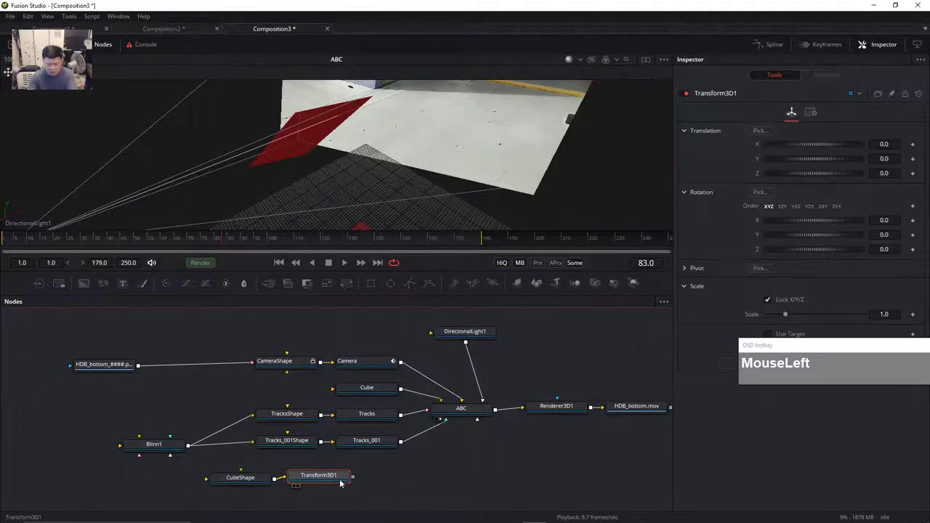
key(BackSpace)
drag(262, 477, 361, 391)
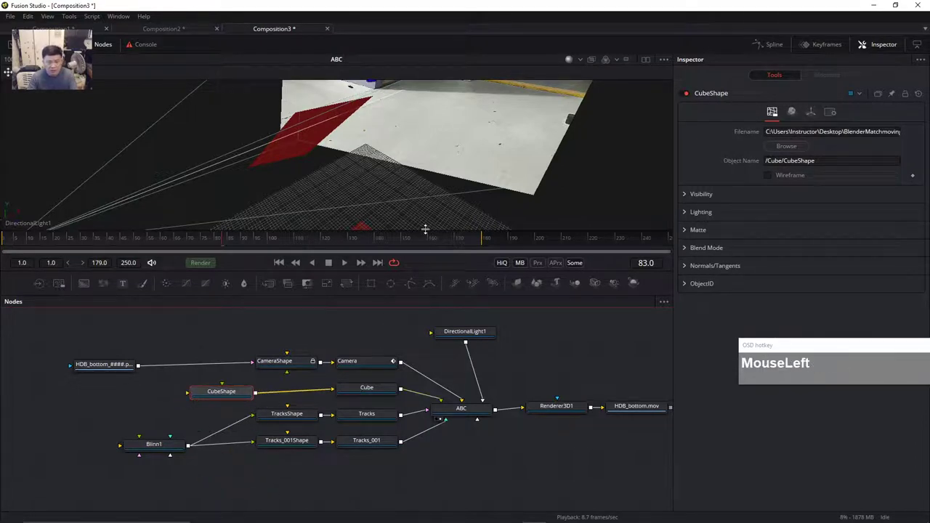
- Switch the ABC viewer from DirectionalLight1 to look through CameraShape
scroll(452, 158, down, 1)
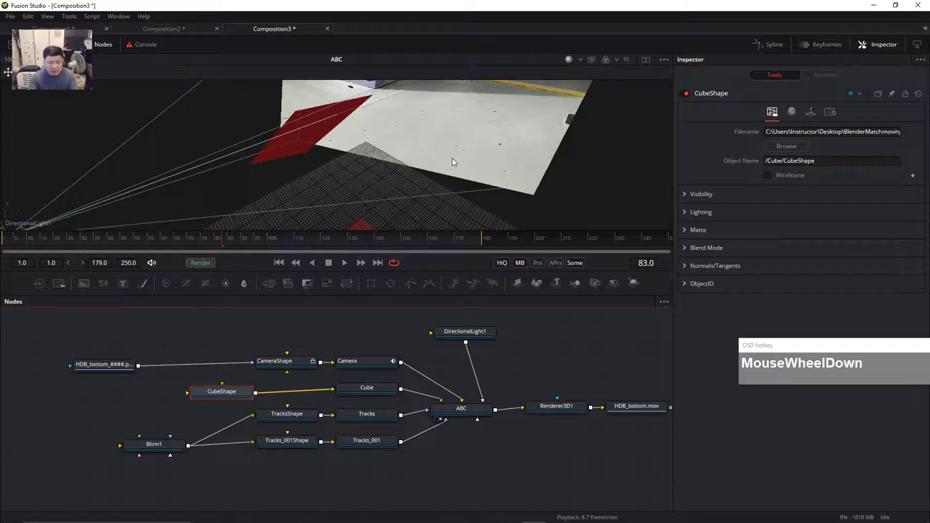
right_click(25, 224)
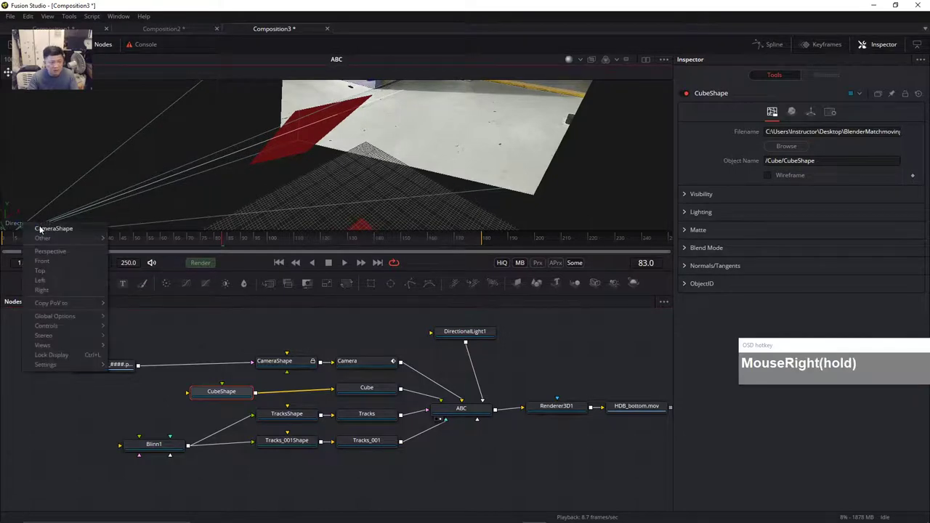
click(41, 232)
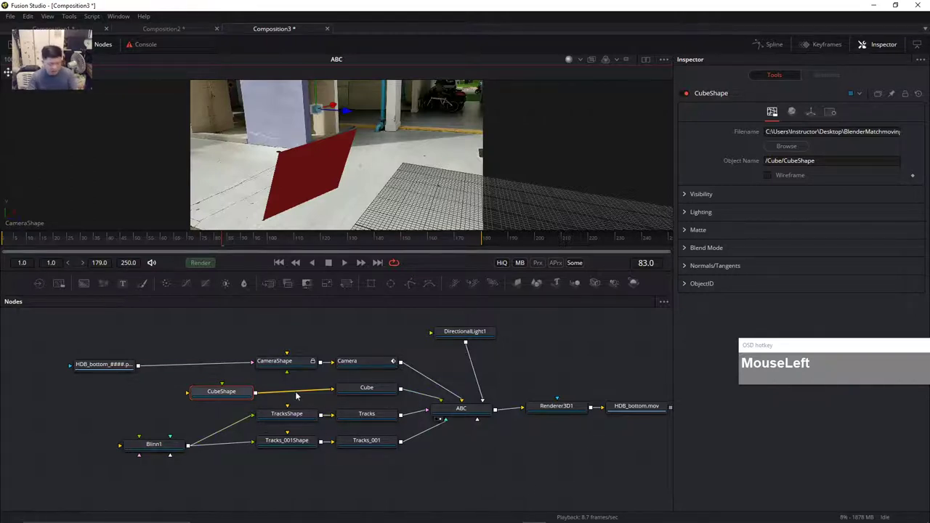
- Delete the CubeShape and Cube nodes from the node graph
click(369, 390)
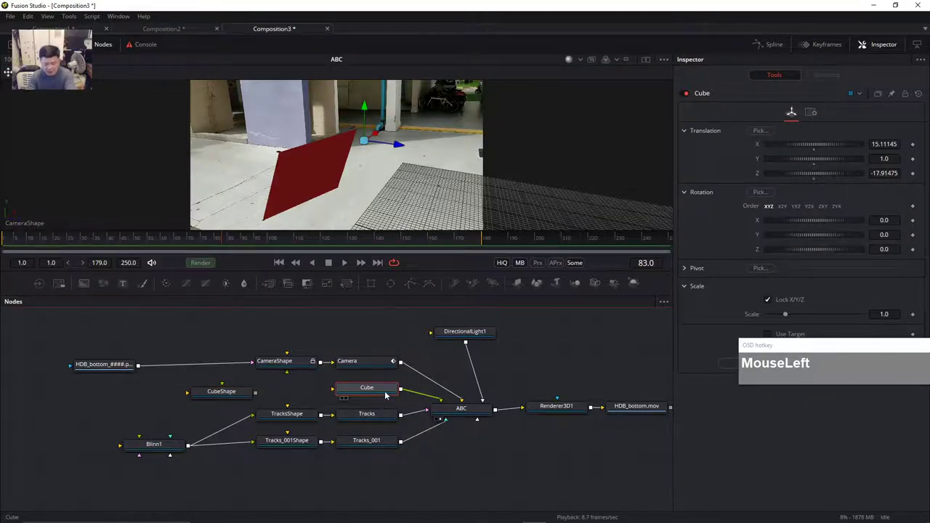
key(BackSpace)
right_click(130, 386)
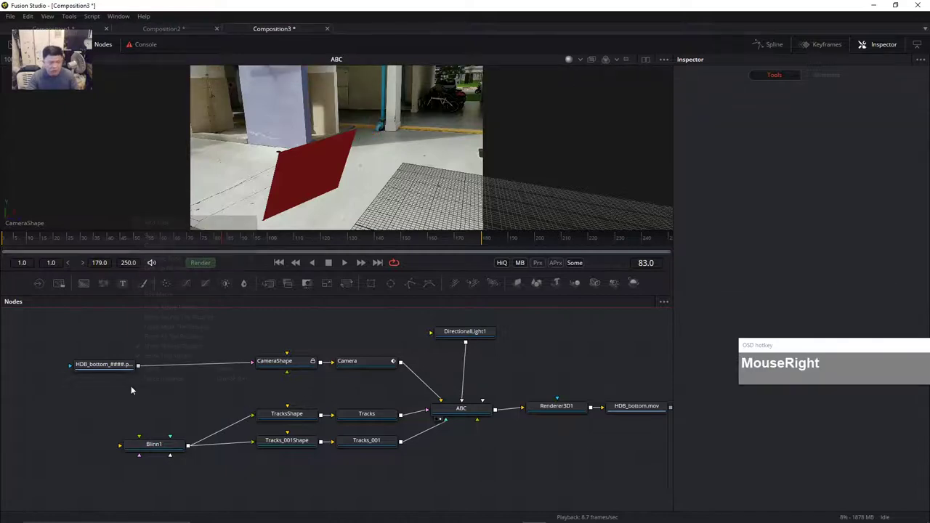
click(70, 172)
- Import HDB_Solve3_cubeonly.abc into the existing composition at 30 fps with only Meshes enabled
click(9, 16)
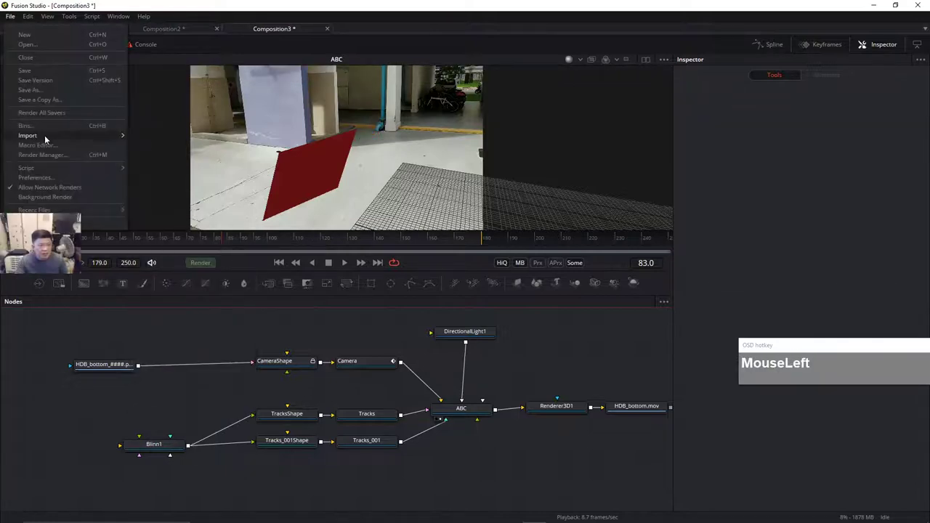
mouse_move(109, 131)
click(164, 142)
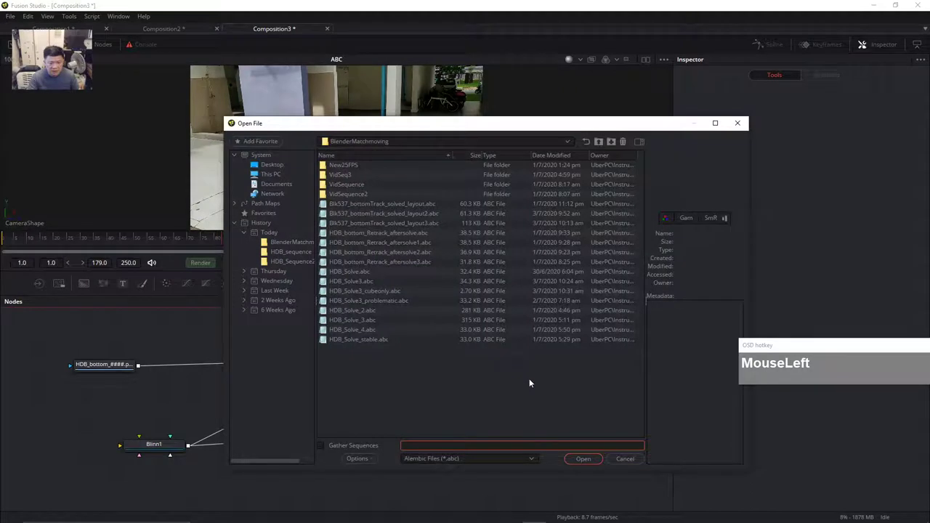
click(387, 291)
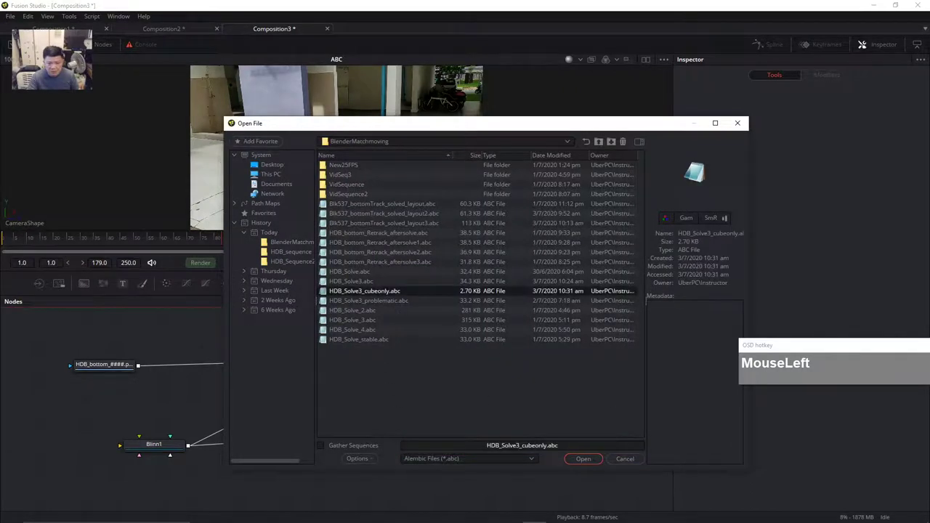
click(582, 458)
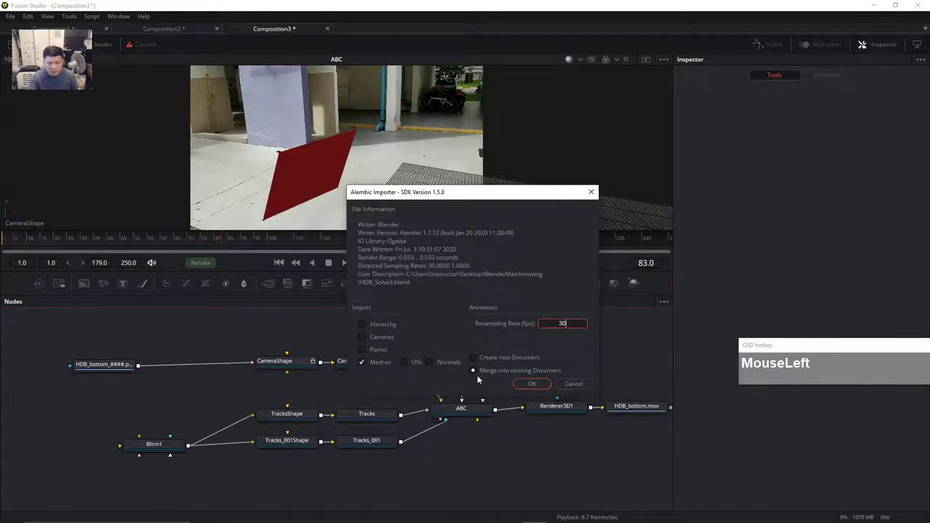
click(524, 385)
- Connect the imported cube's Transform3D1 node to the ABC merge and feed Blinn1 into CubeShape as its material
drag(345, 506, 455, 408)
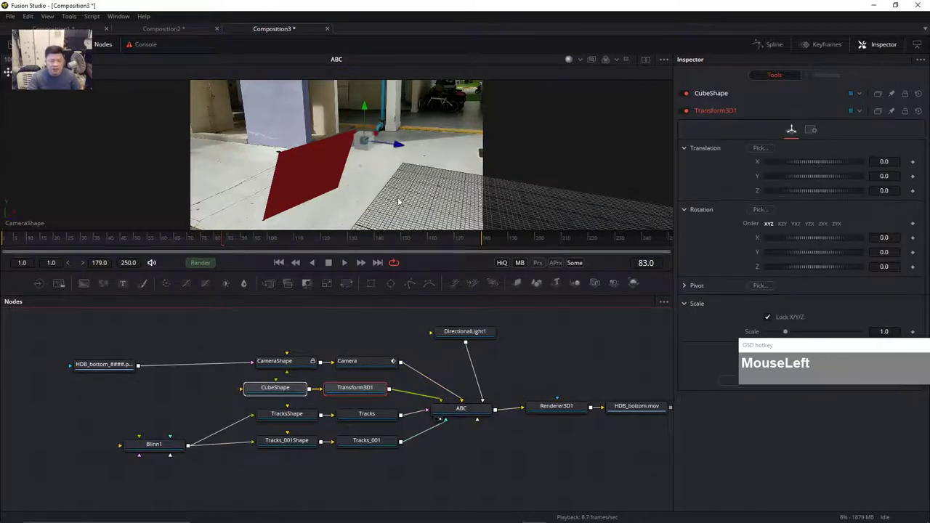
click(366, 159)
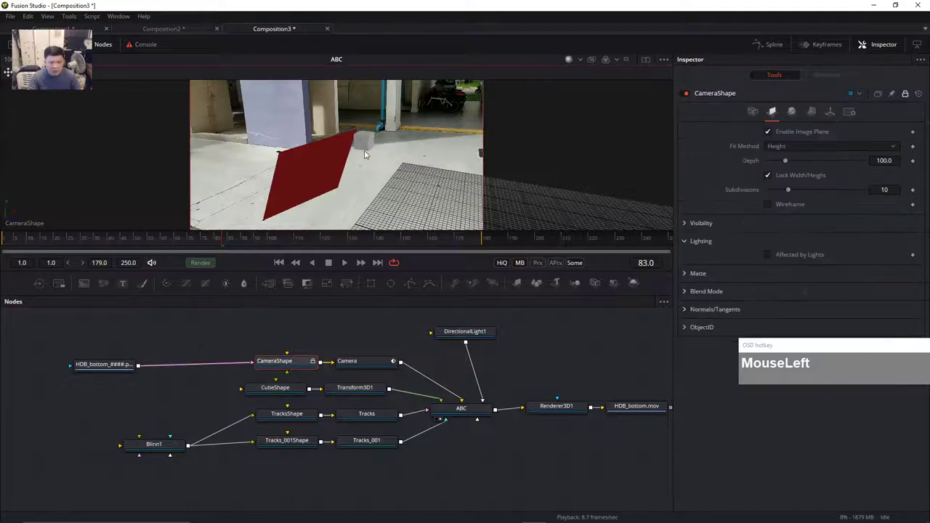
drag(188, 444, 245, 391)
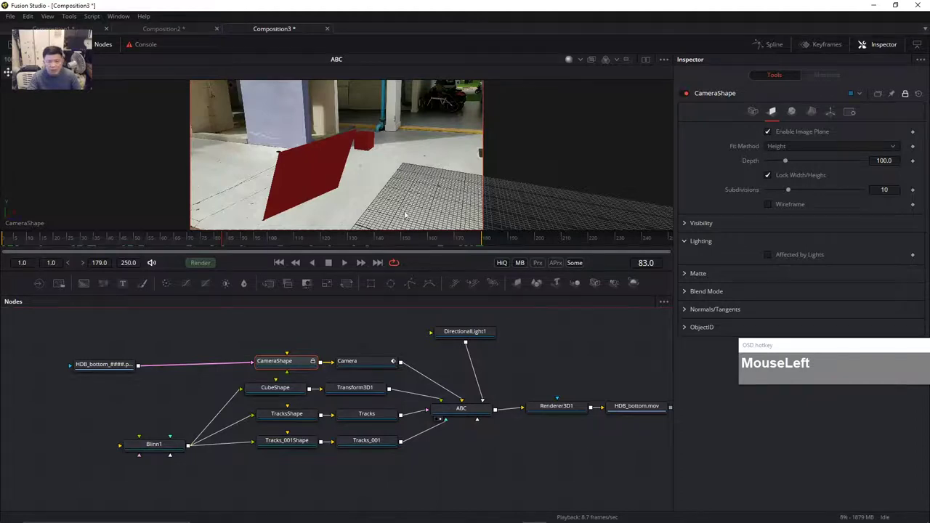
drag(133, 241, 109, 244)
- Show Renderer3D1 in the viewer and enable its Lighting and Shadows options
middle_click(600, 477)
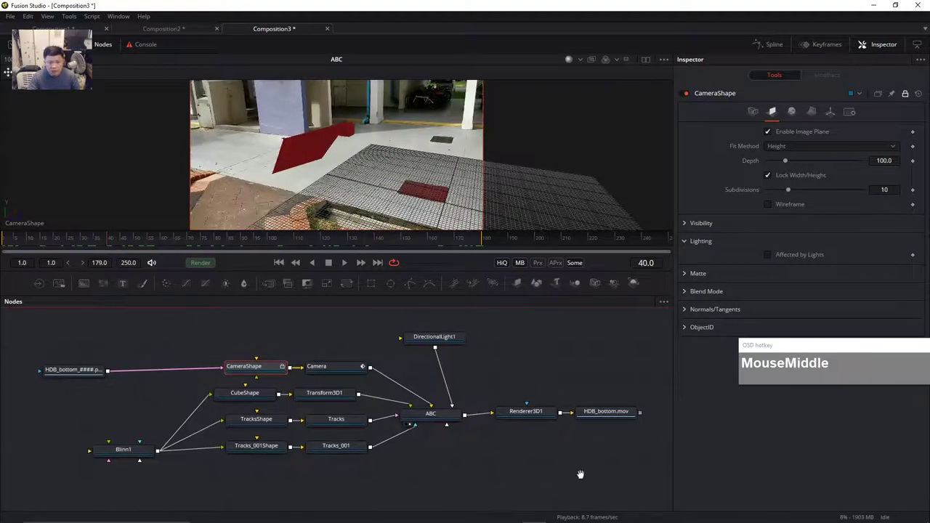
drag(526, 412, 397, 202)
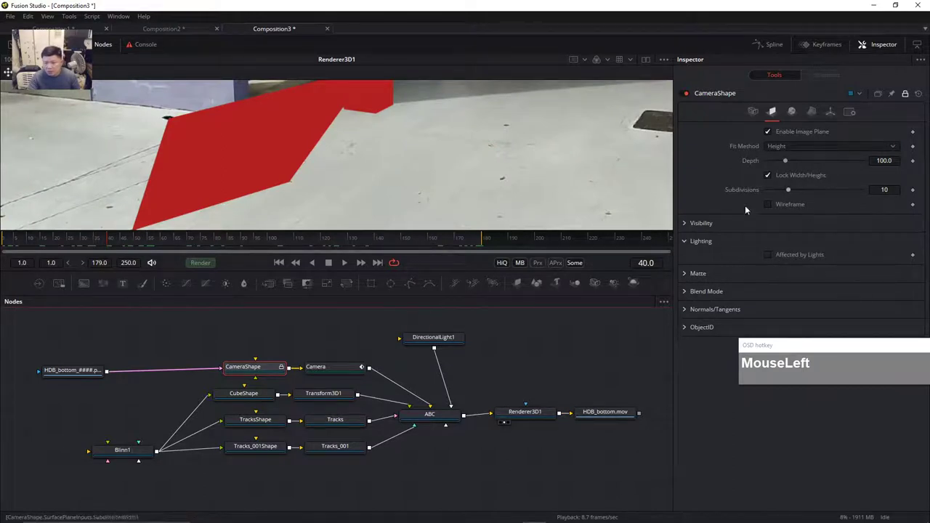
click(546, 412)
click(768, 298)
click(849, 300)
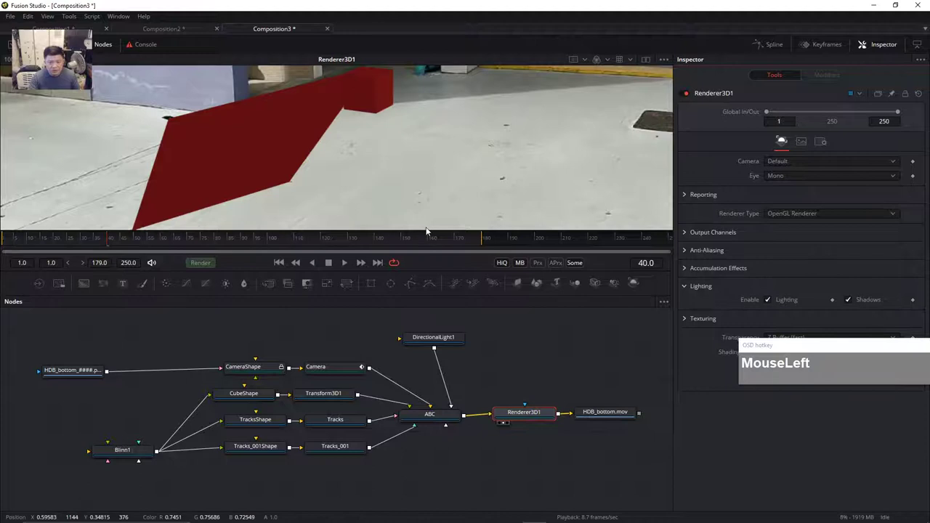
- Enlarge the viewer and scrub through the Renderer3D1 output to check the cube and planes against the footage
drag(425, 230, 436, 297)
scroll(441, 245, down, 3)
middle_click(465, 232)
drag(257, 307, 55, 318)
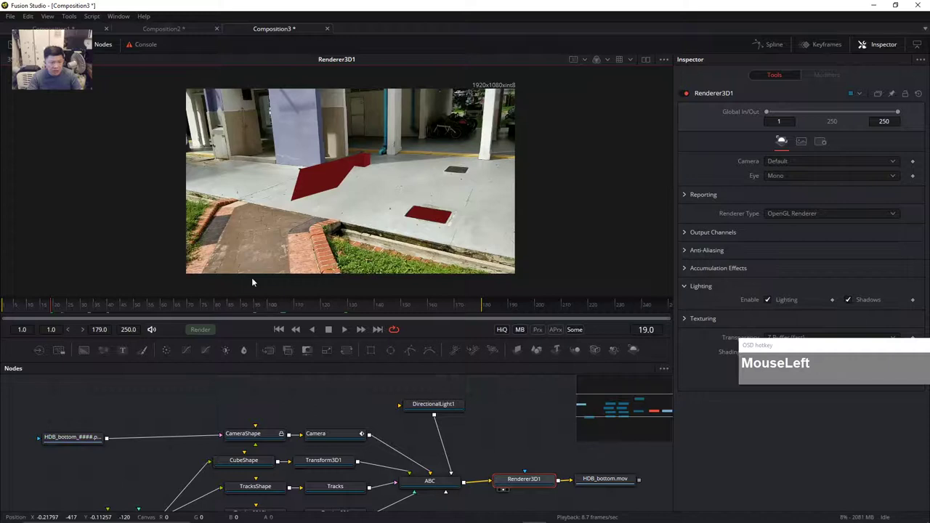
drag(533, 467, 404, 386)
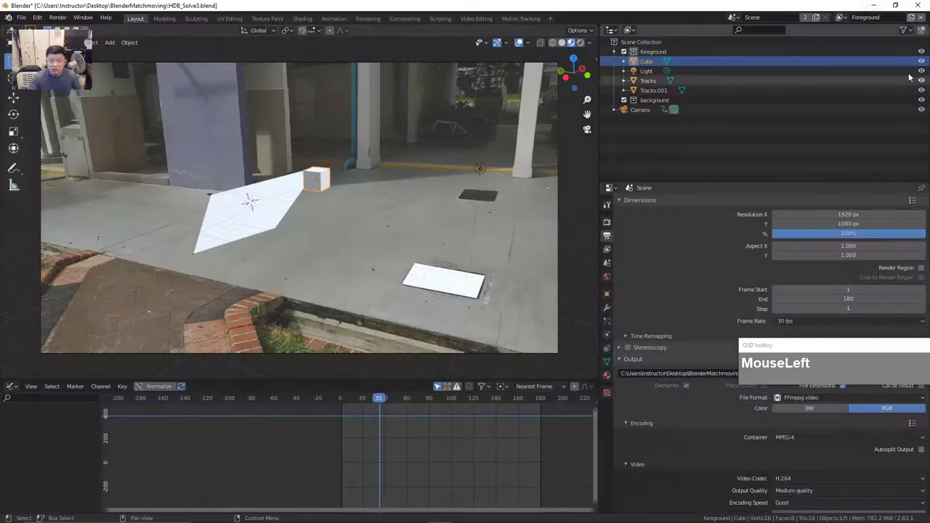
- Minimize the Blender, DaVinci Resolve and Calculator windows and switch to Autodesk Maya 2018
click(873, 5)
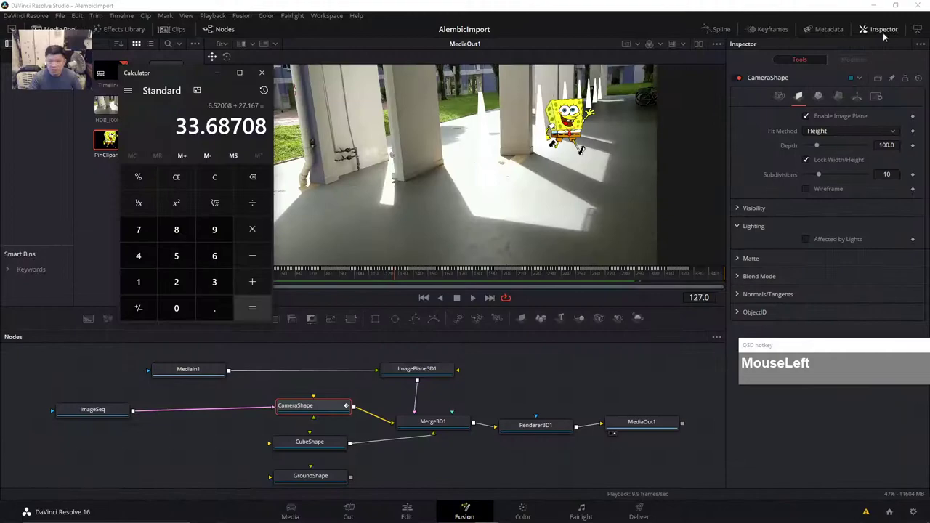
click(873, 5)
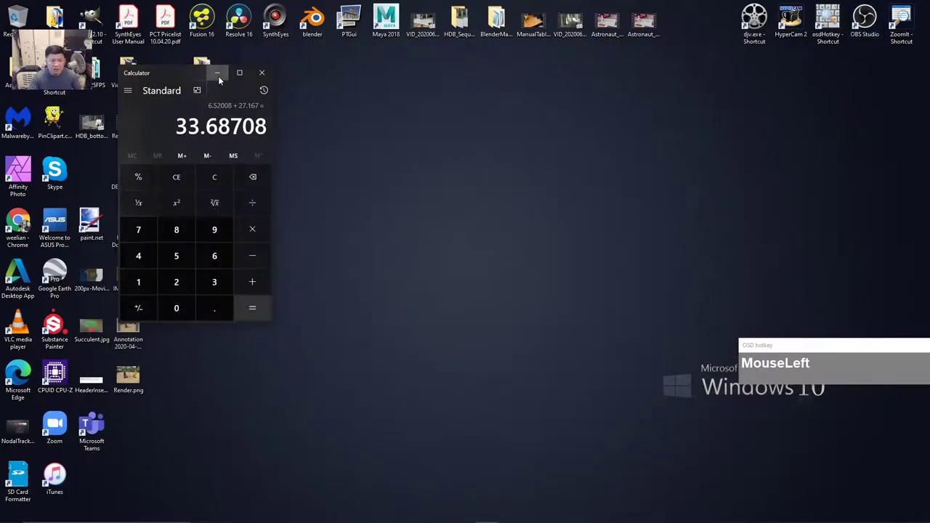
click(217, 75)
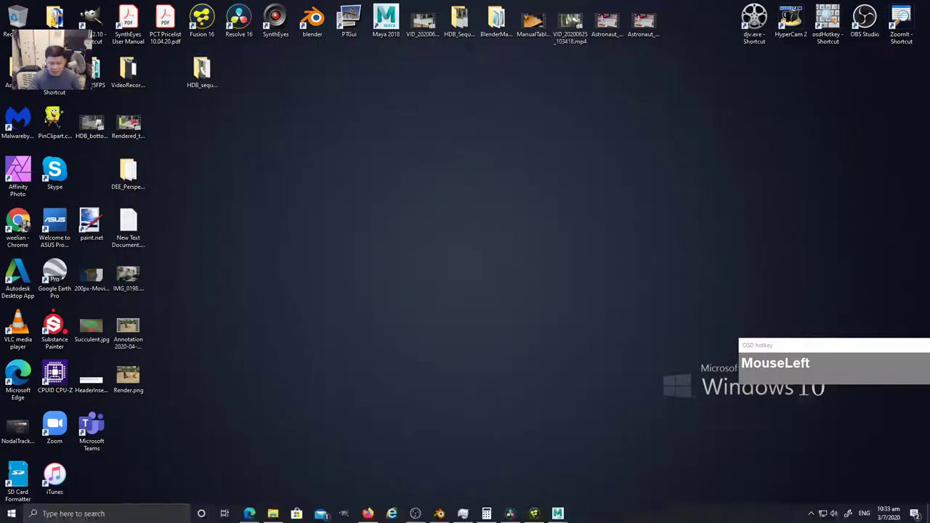
mouse_move(557, 514)
click(617, 491)
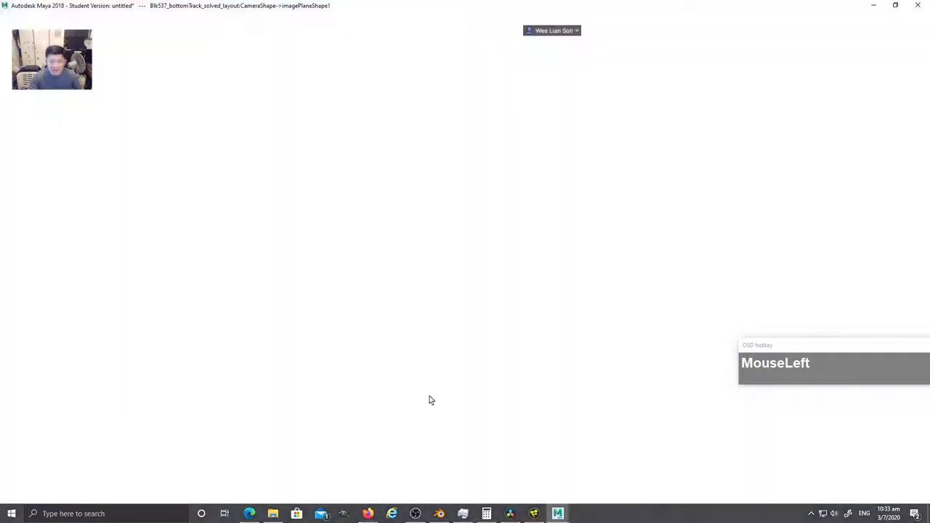
- Replace the open Maya scene with a new empty scene
drag(60, 472, 110, 479)
click(8, 16)
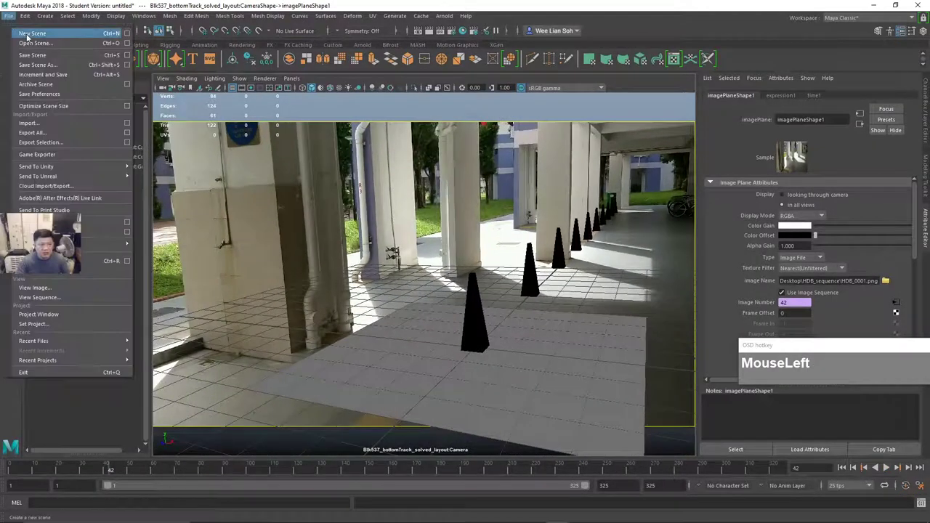
click(32, 35)
click(465, 270)
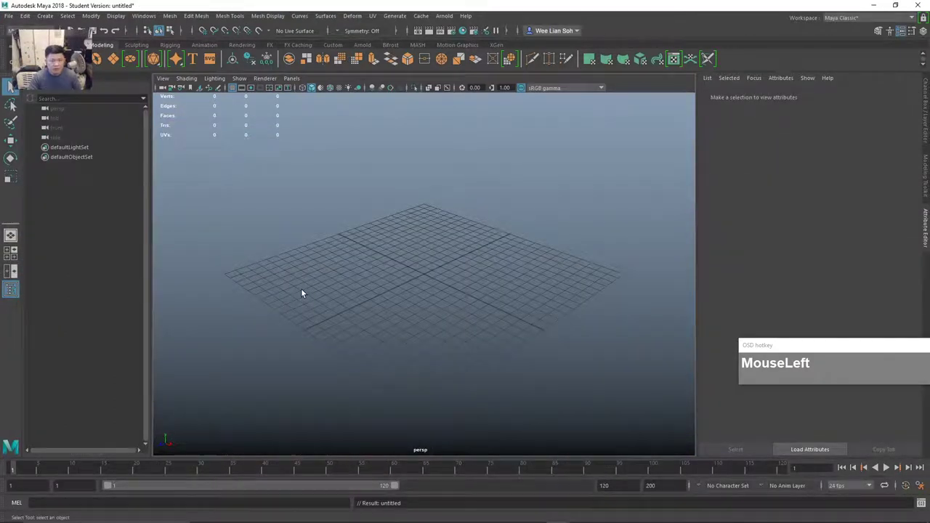
- Import Blk537_bottomTrack_solved_layout3.abc from the BlenderMatchmoving folder
click(8, 16)
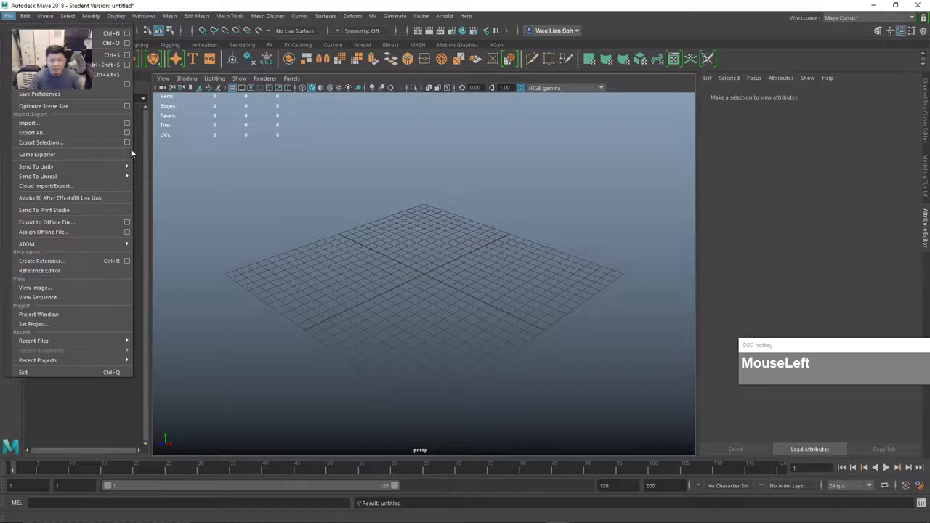
click(30, 122)
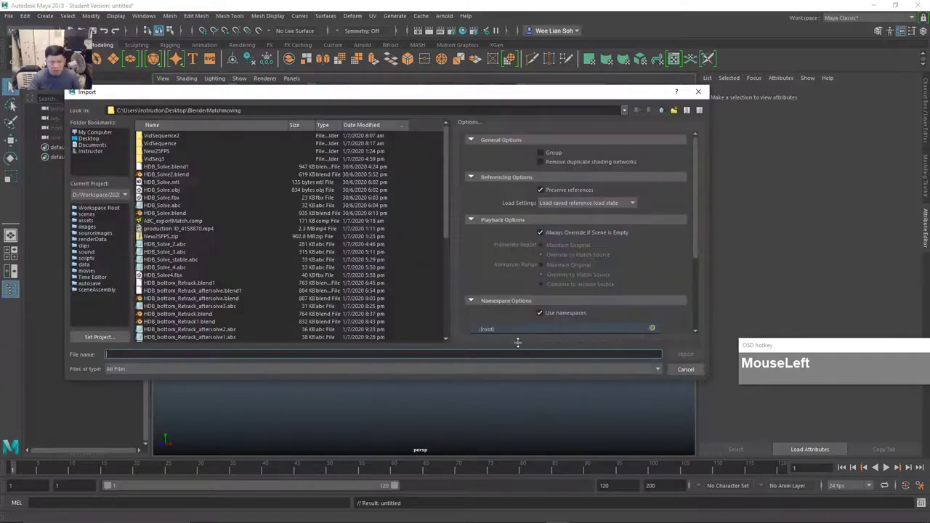
scroll(263, 287, down, 8)
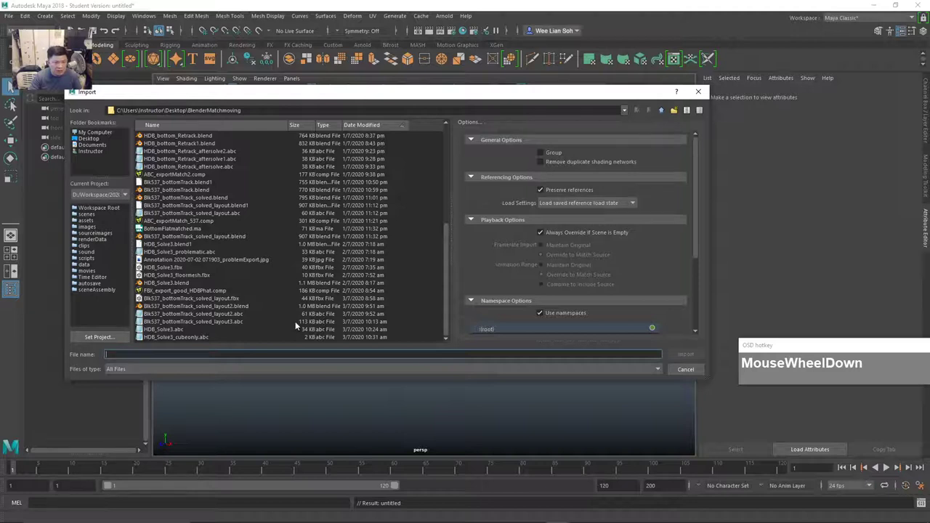
click(204, 321)
click(680, 354)
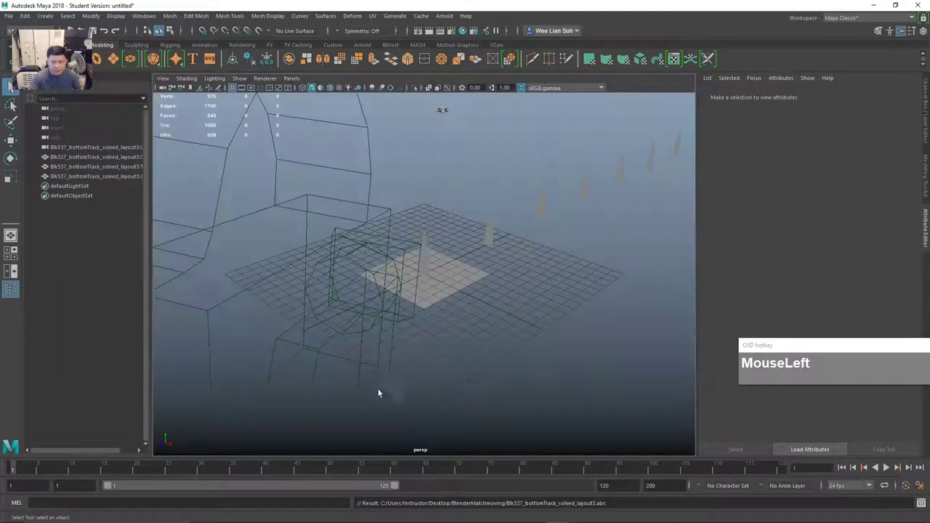
- Select the imported cone row mesh and look through the Blk537_bottomTrack_solved_layout3 camera
scroll(511, 357, down, 3)
middle_click(529, 379)
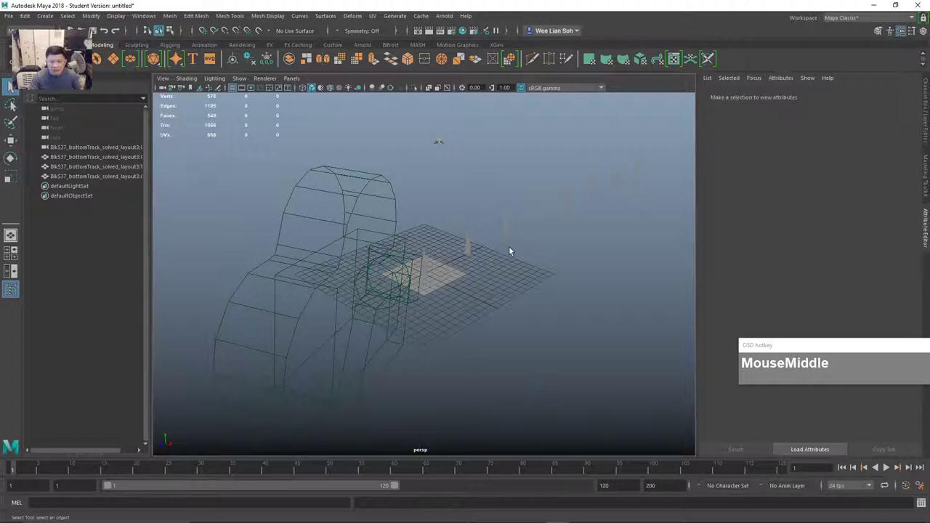
click(465, 245)
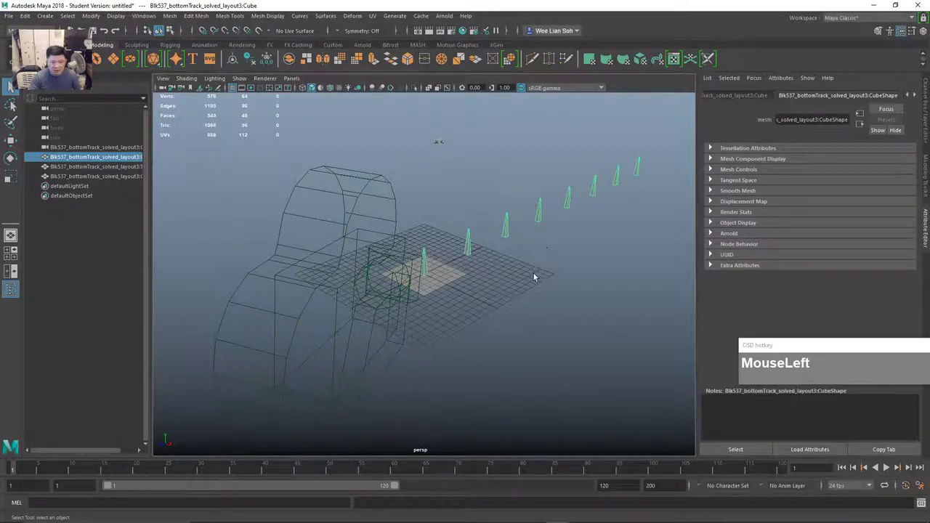
click(291, 79)
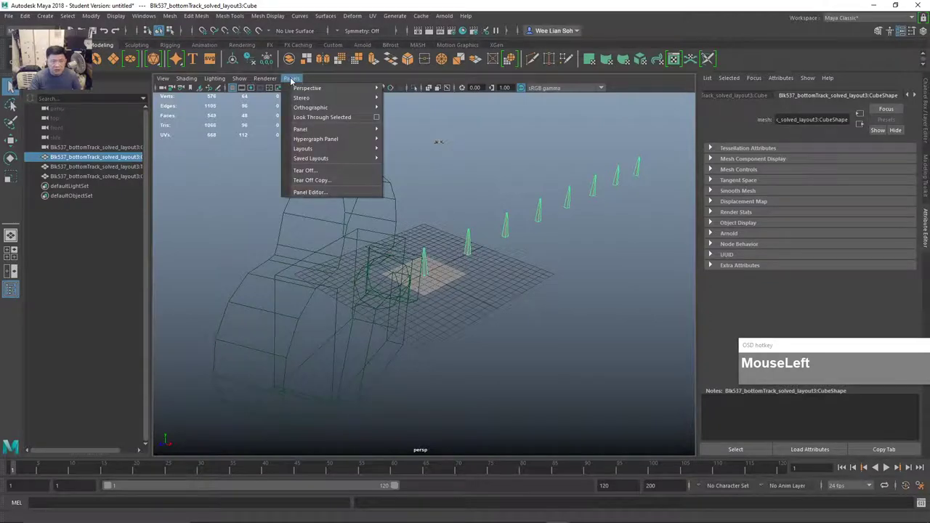
mouse_move(305, 89)
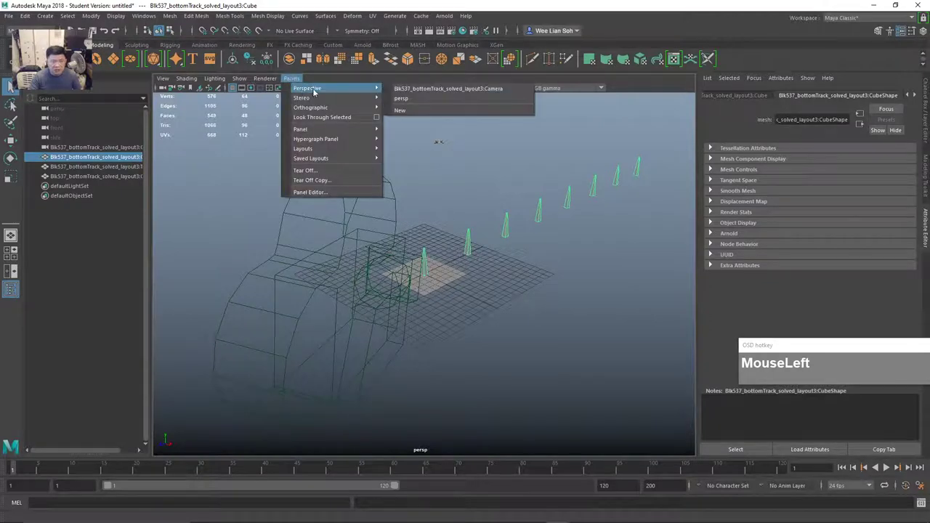
click(433, 88)
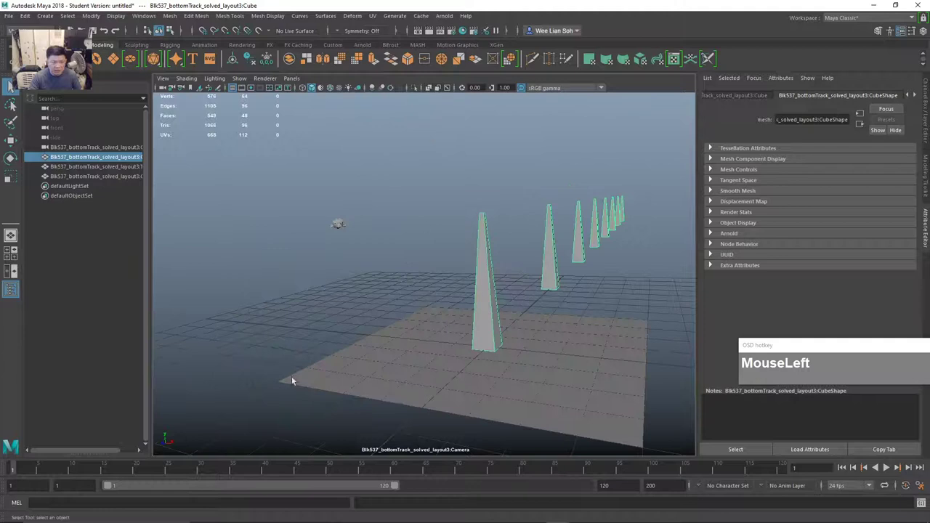
drag(45, 468, 10, 471)
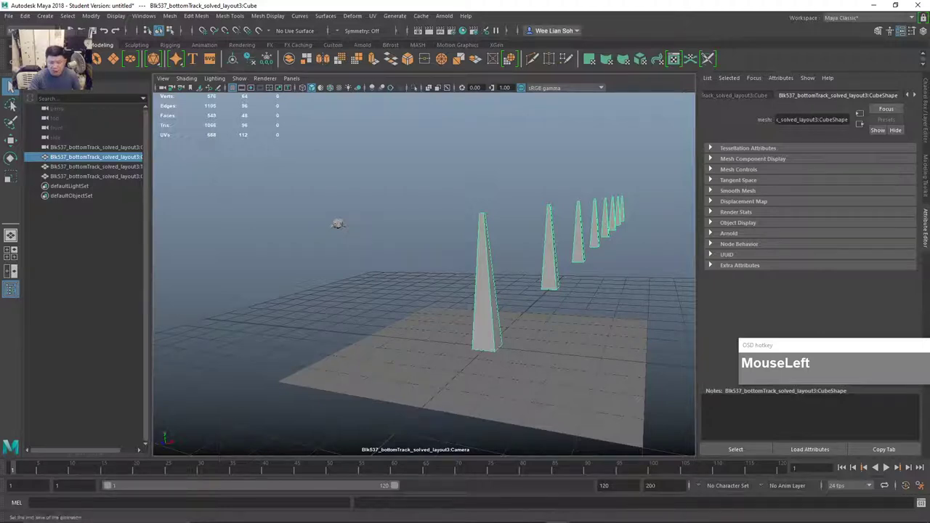
- Set the animation end time and the playback end time to frame 325
click(650, 486)
text(325)
key(Return)
click(613, 486)
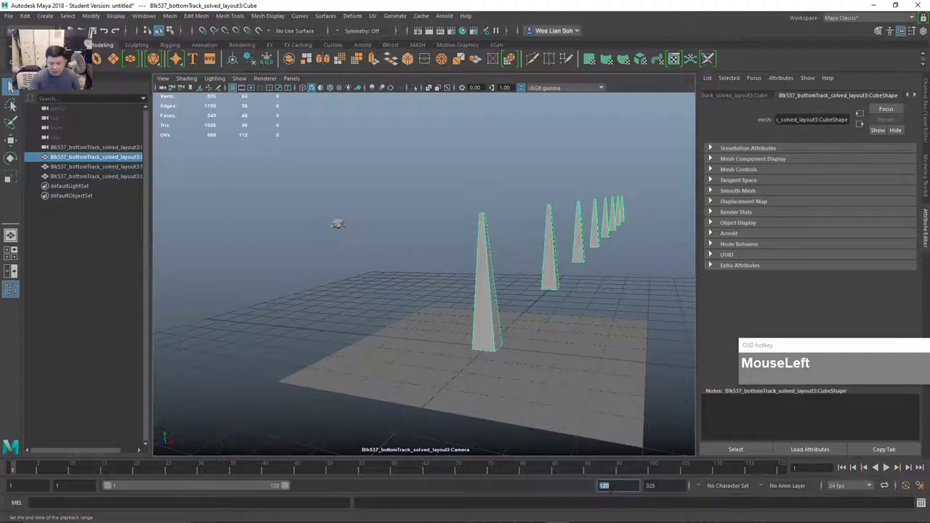
text(325)
key(Return)
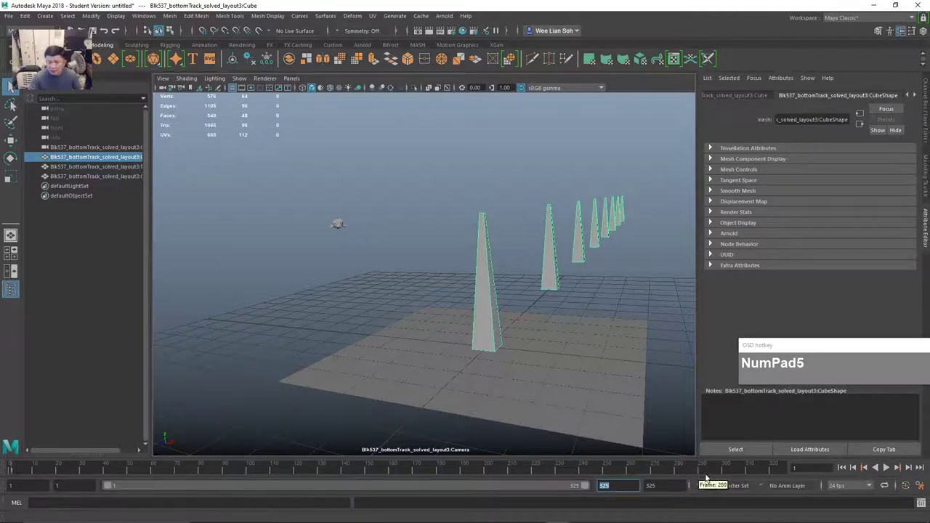
- Set the frame rate to 25 fps and make both the animation and playback ranges run from 1 to 325
click(867, 491)
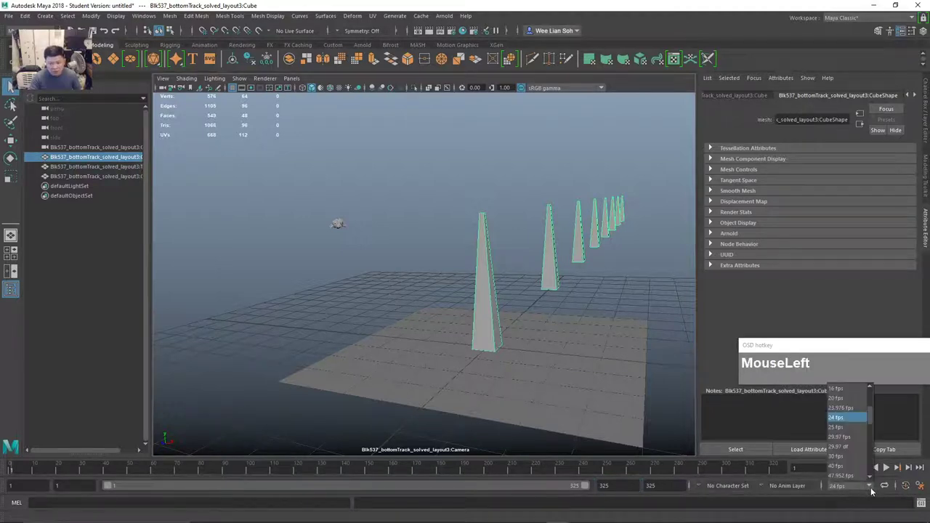
click(842, 427)
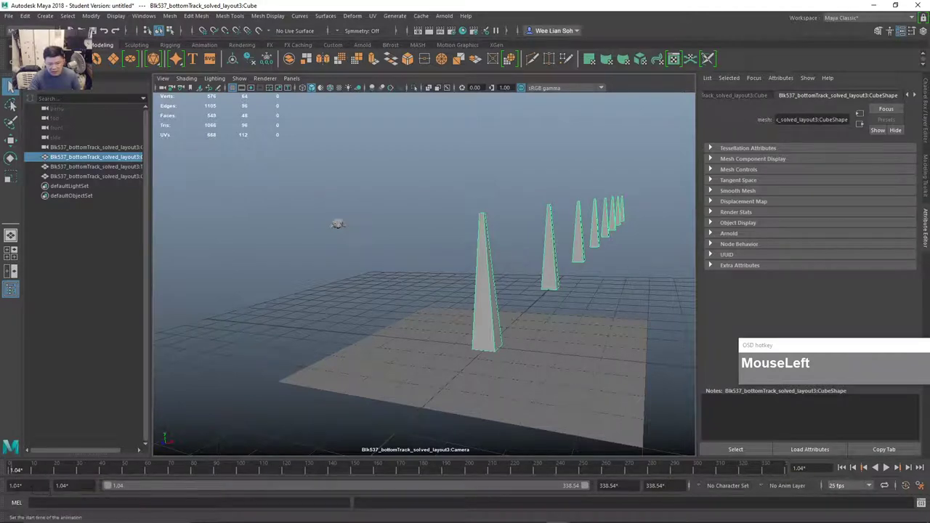
double_click(22, 486)
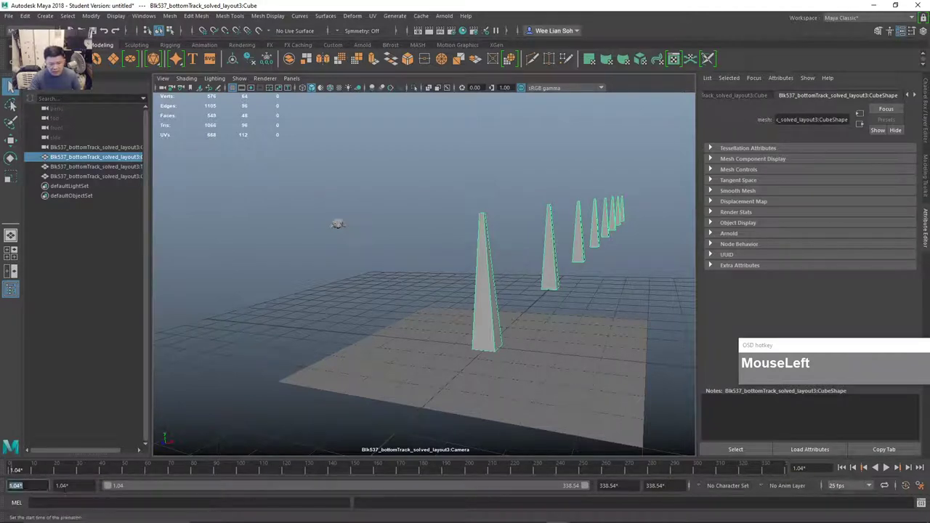
text(1)
double_click(71, 485)
text(1)
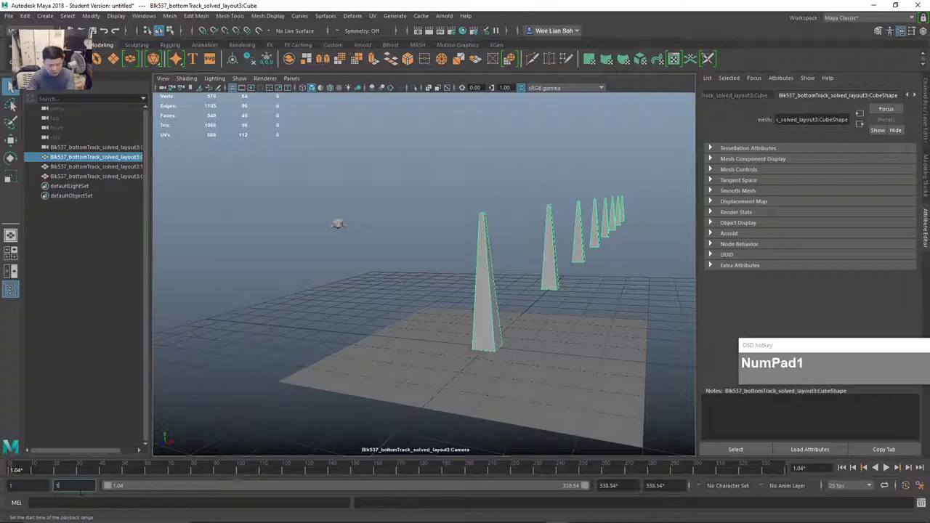
double_click(608, 486)
text(325)
double_click(654, 485)
text(325)
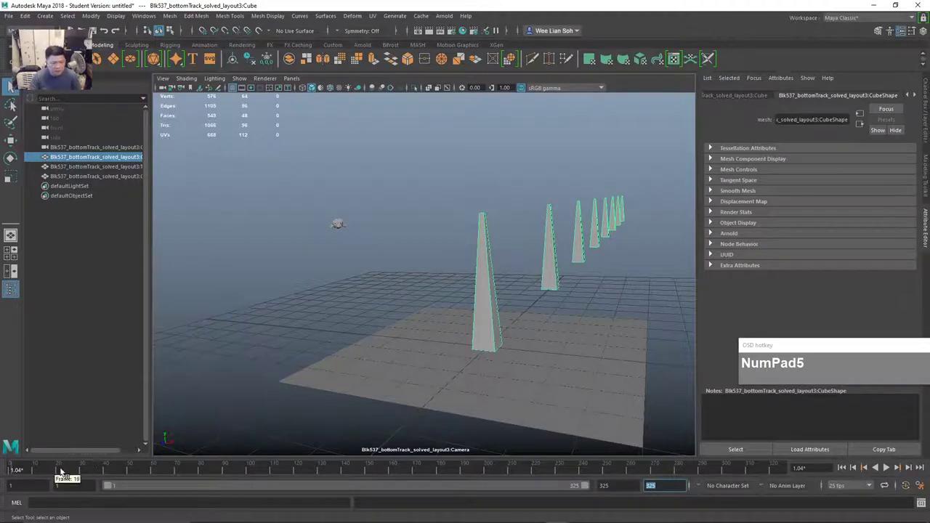
- Scrub the opening frames to check the imported camera's motion against the cone row at 25 fps
click(11, 471)
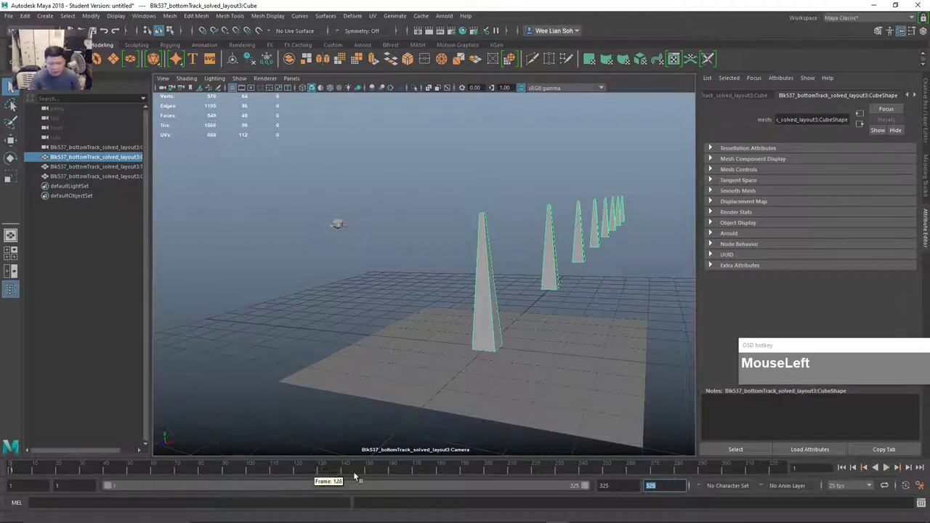
mouse_move(19, 471)
mouse_down()
mouse_move(33, 471)
mouse_move(10, 471)
mouse_up()
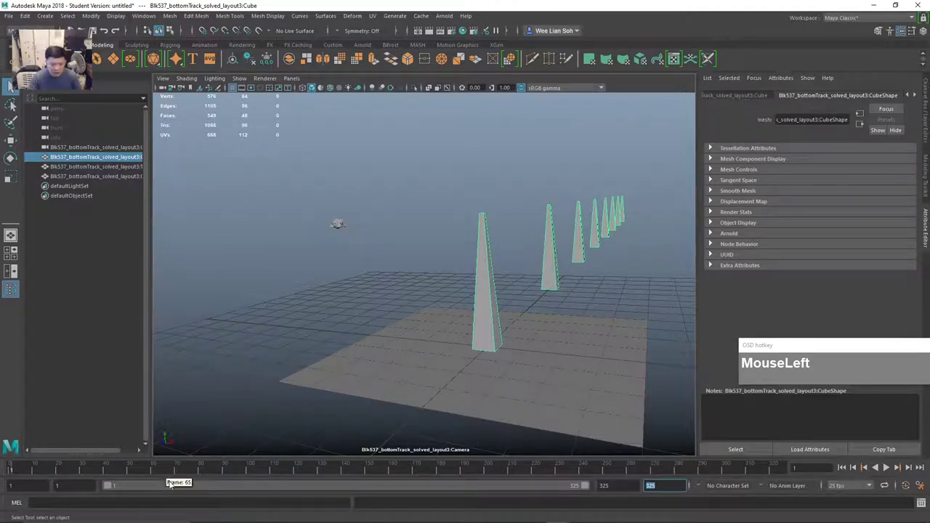
drag(51, 472, 26, 472)
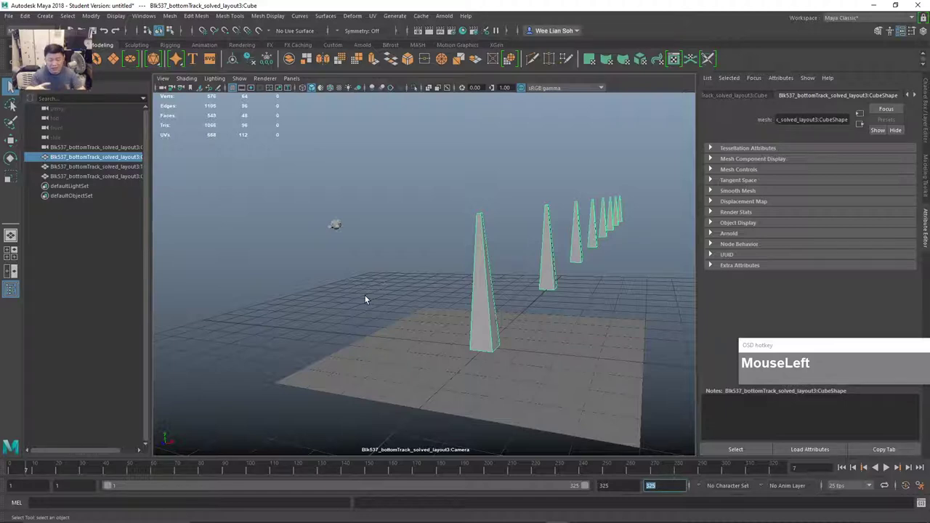
- Import HDB_0001.png from the desktop's HDB_sequence folder as an image plane for the solved camera
click(163, 82)
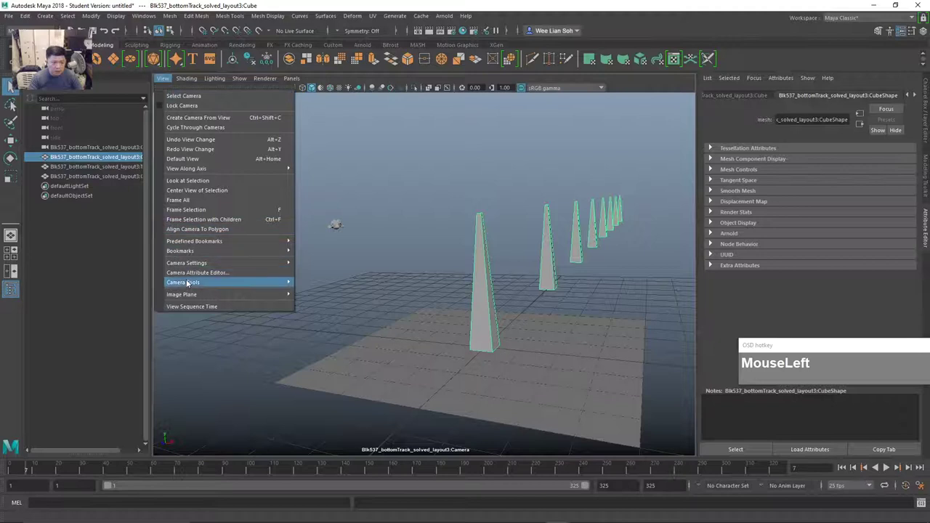
mouse_move(188, 294)
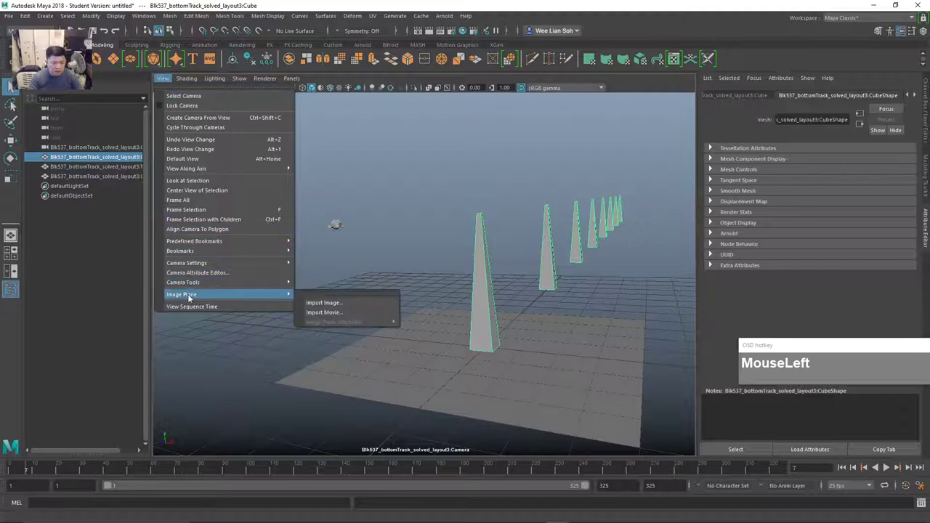
click(324, 303)
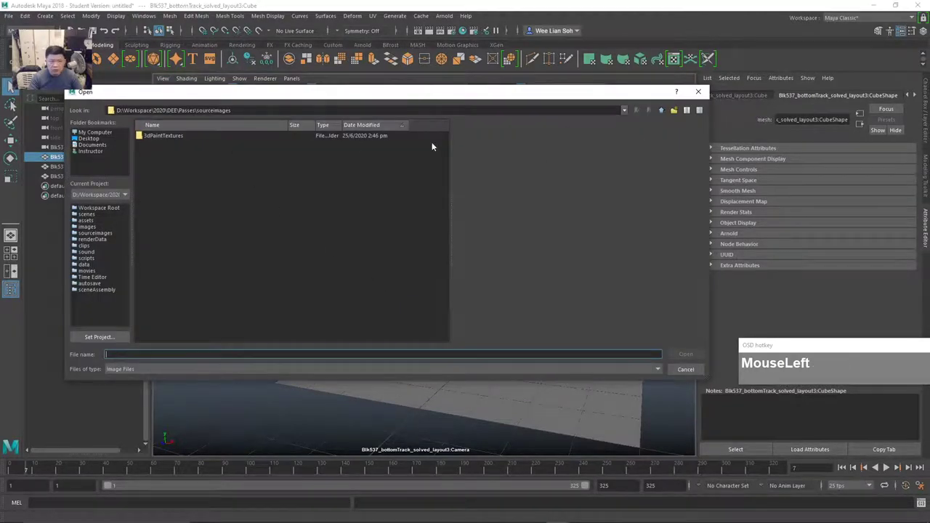
click(86, 138)
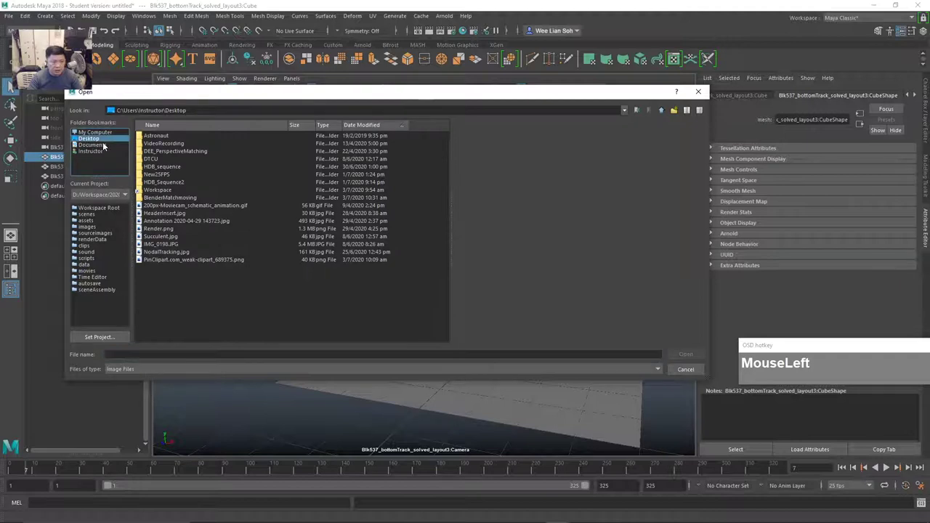
click(161, 183)
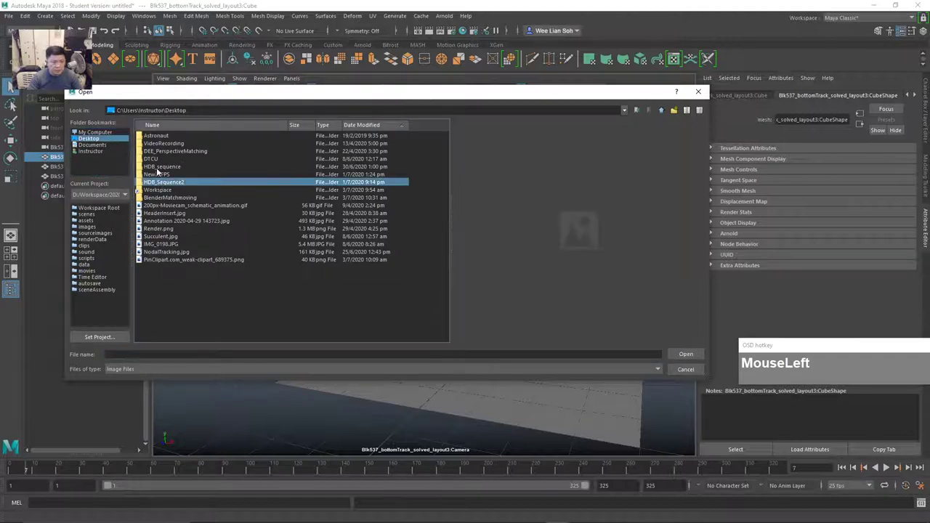
double_click(160, 168)
click(169, 136)
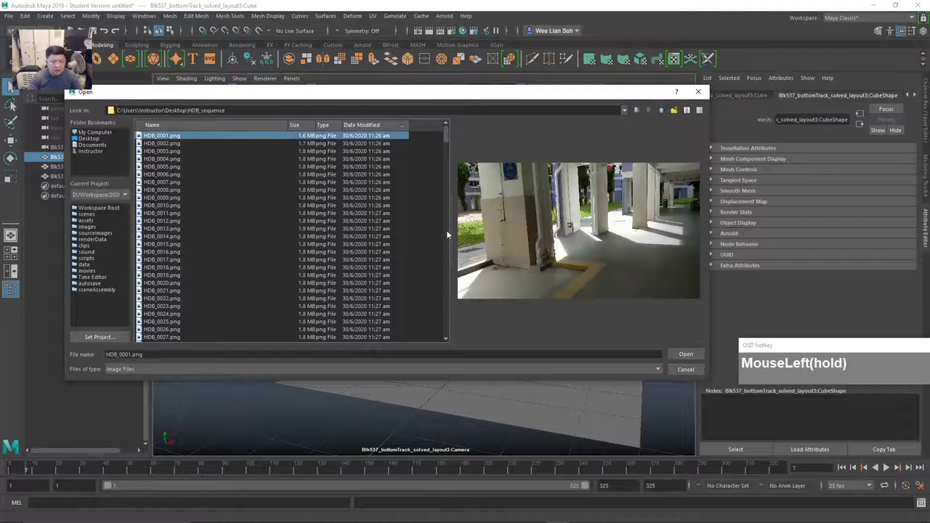
click(684, 354)
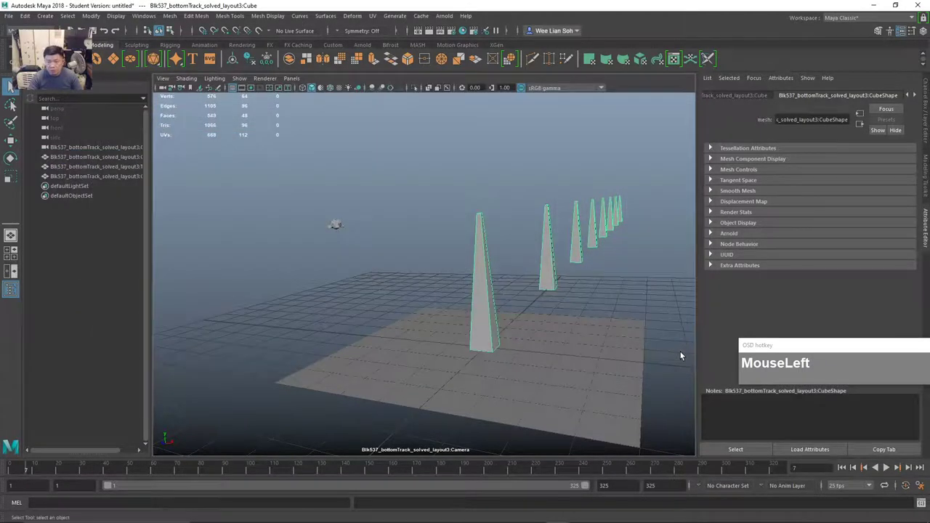
click(840, 359)
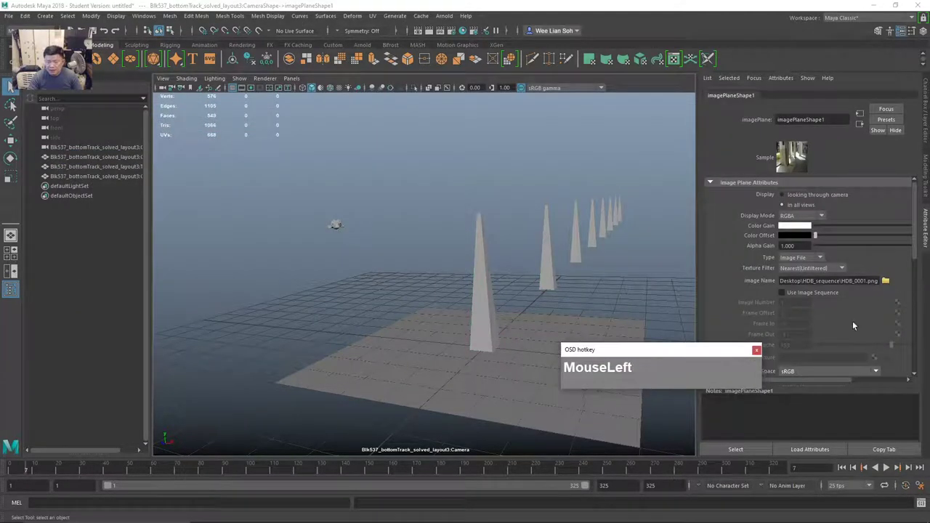
- Make the image plane use an image sequence and scrub to frame 28 to check its frame number
click(782, 293)
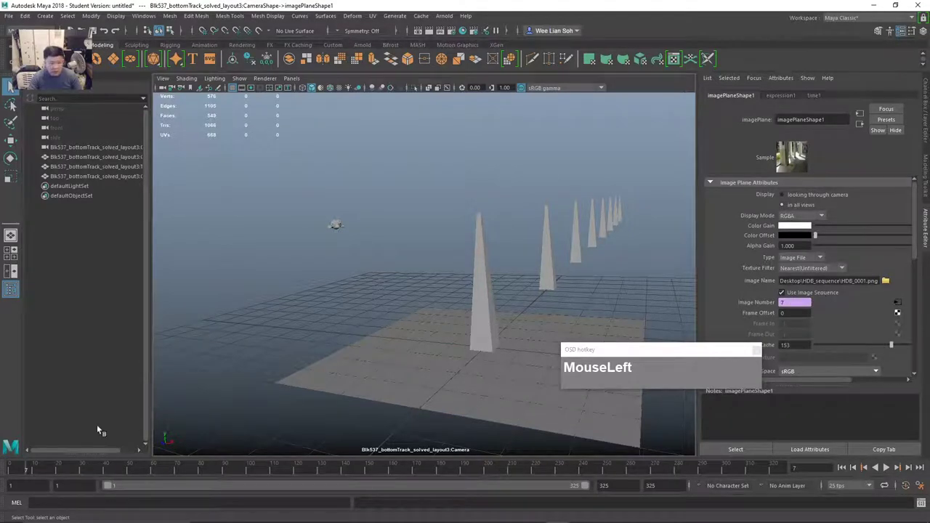
drag(33, 470, 77, 470)
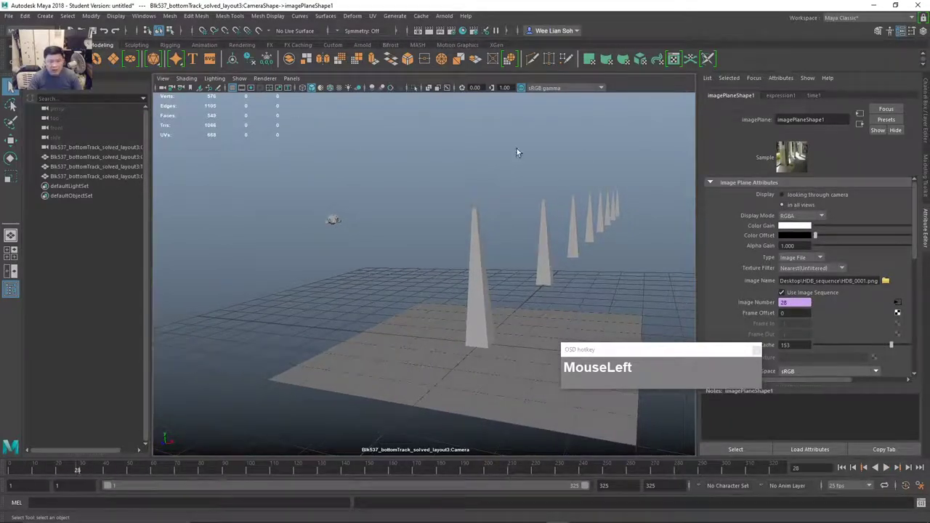
drag(614, 368, 801, 384)
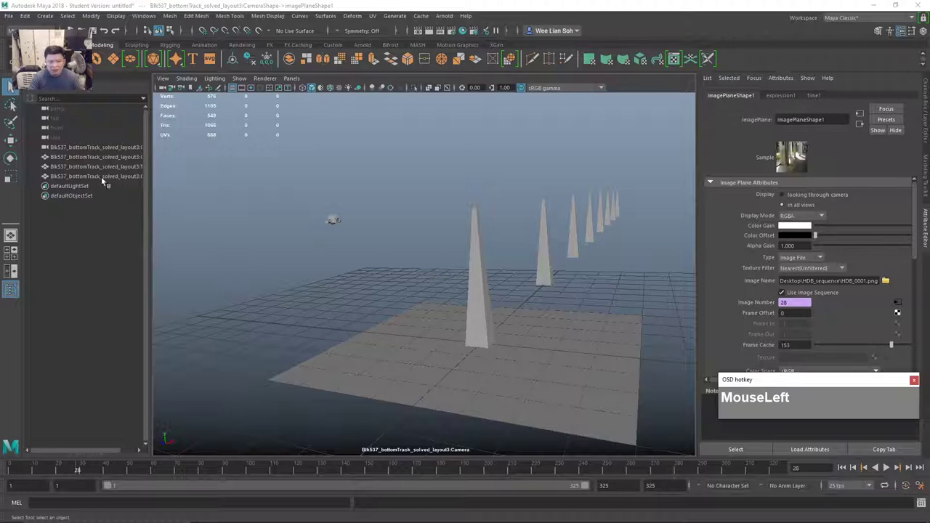
- Widen the scene list and select Blk537_bottomTrack_solved_layout3:Camera to show its camera attributes
drag(146, 200, 165, 203)
click(109, 147)
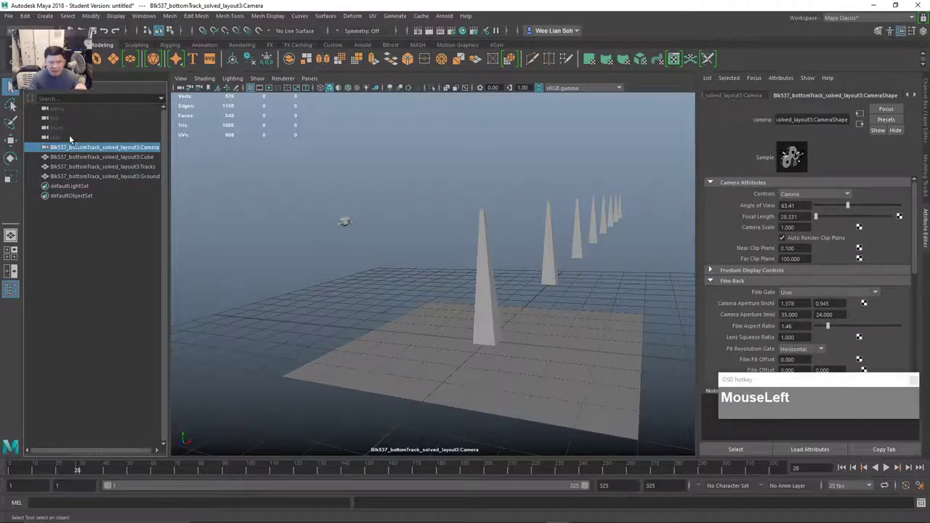
click(312, 78)
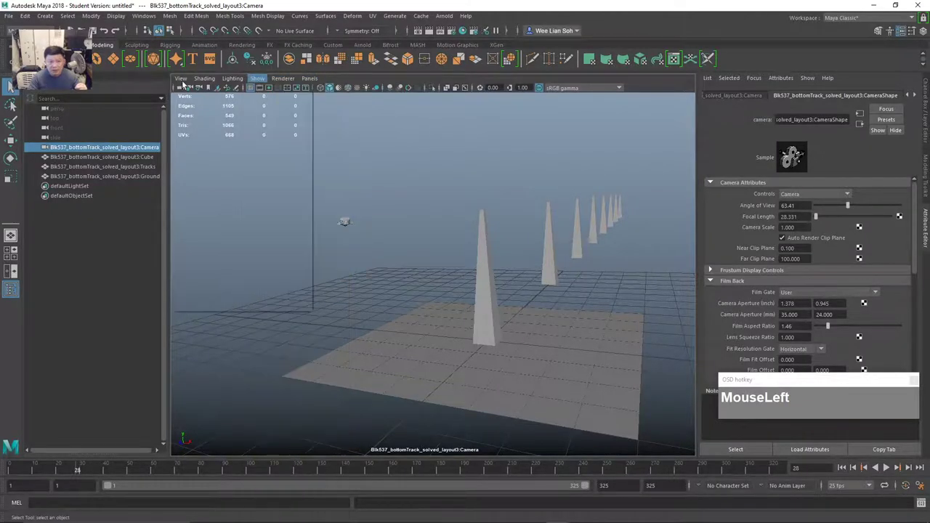
click(180, 78)
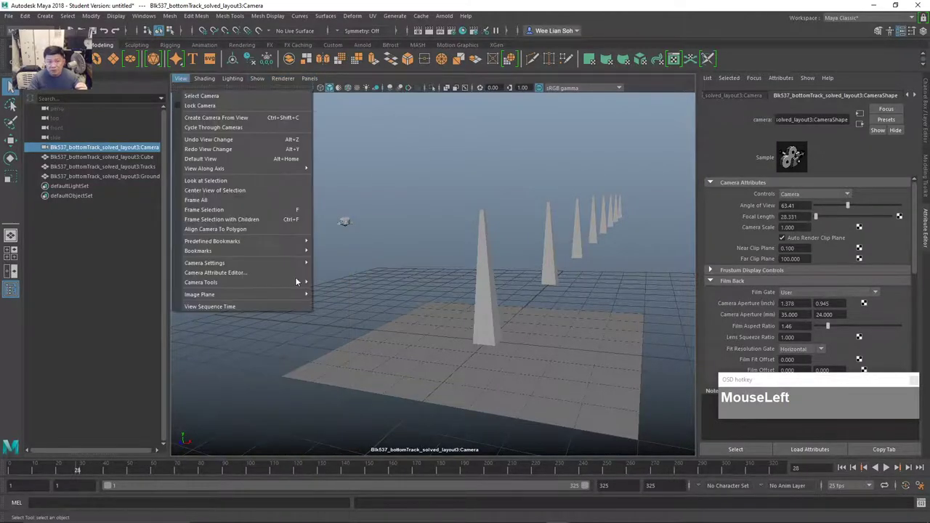
click(210, 97)
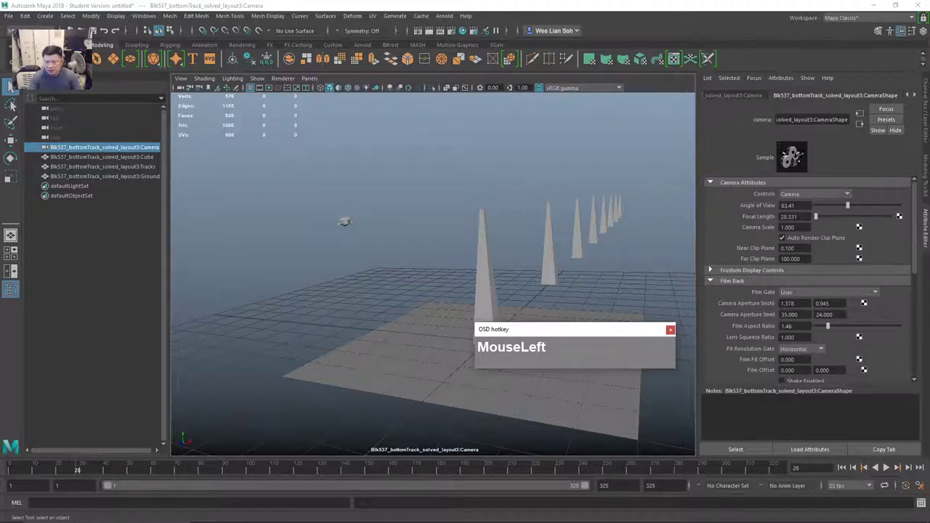
- Try a near clip plane of 0.001 on the solved camera and restore it to 0.1
click(789, 248)
text(0.)
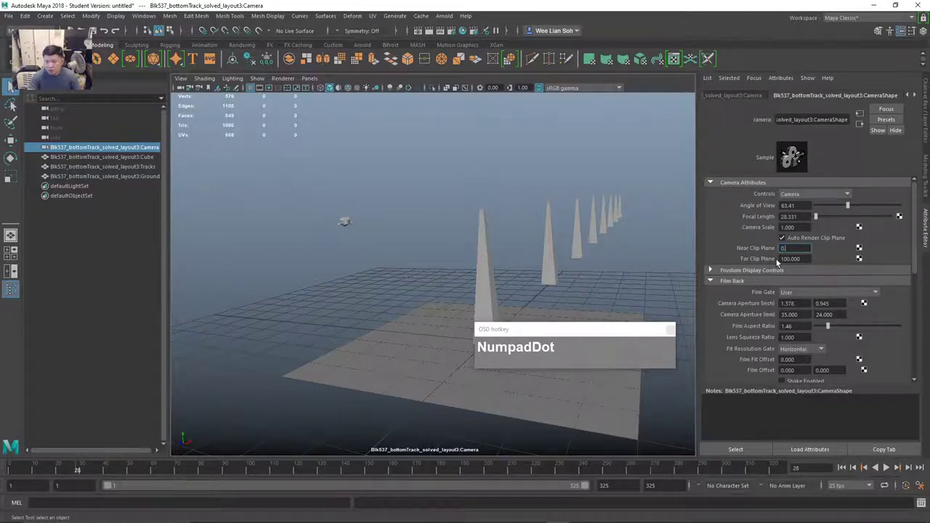
text(001)
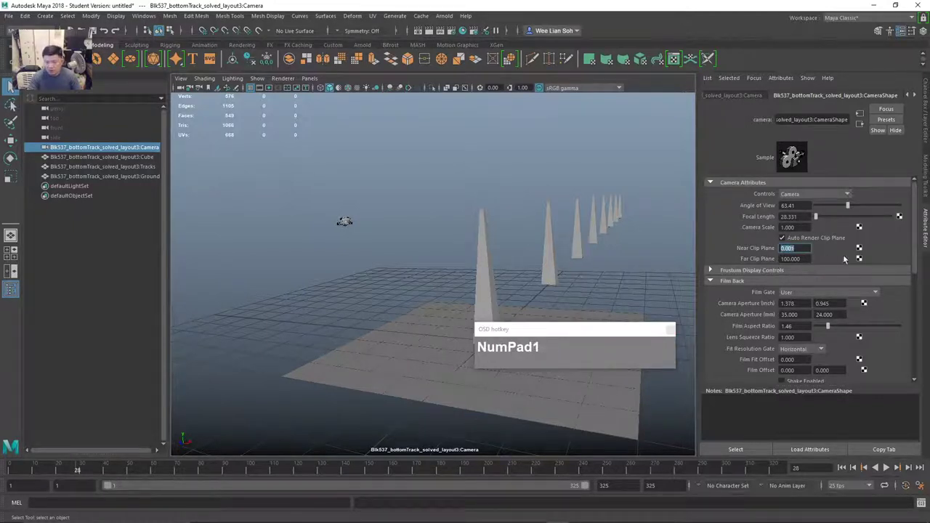
click(785, 249)
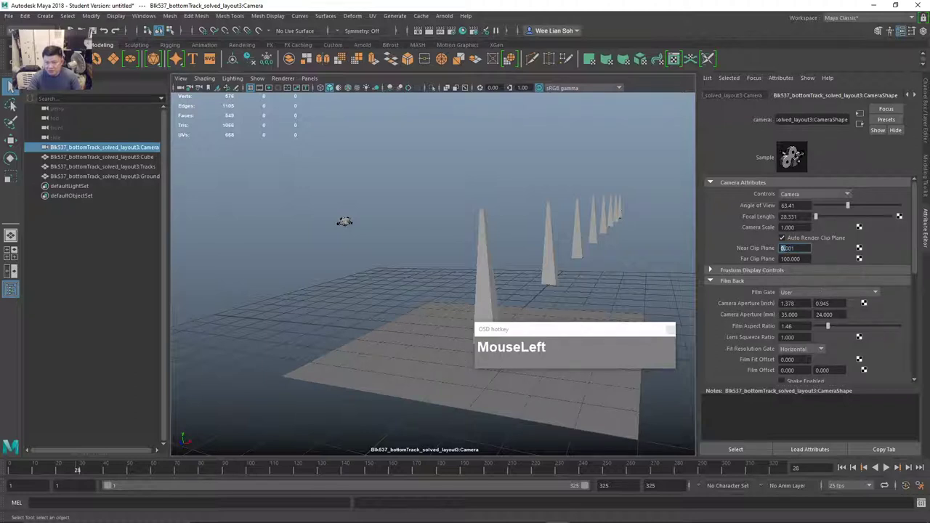
text(.1)
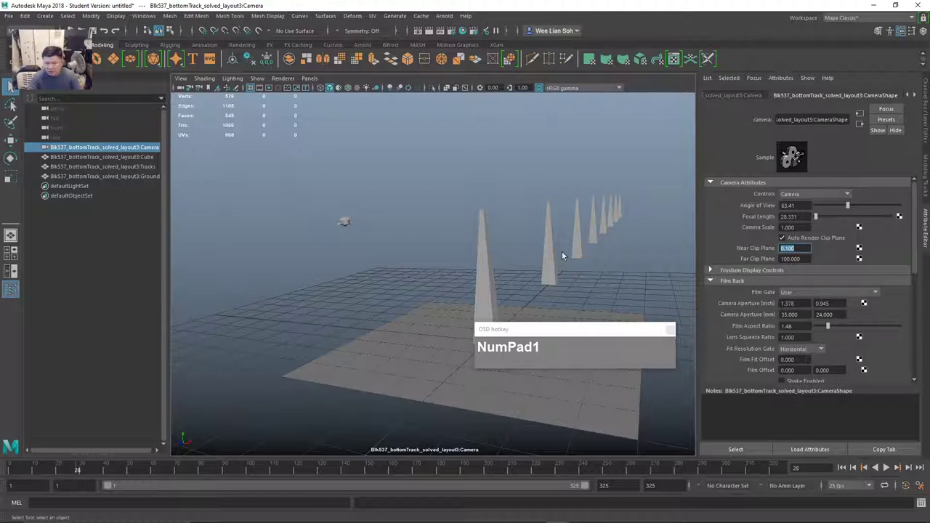
- Set the solved camera's far clip plane to 99999999
click(791, 259)
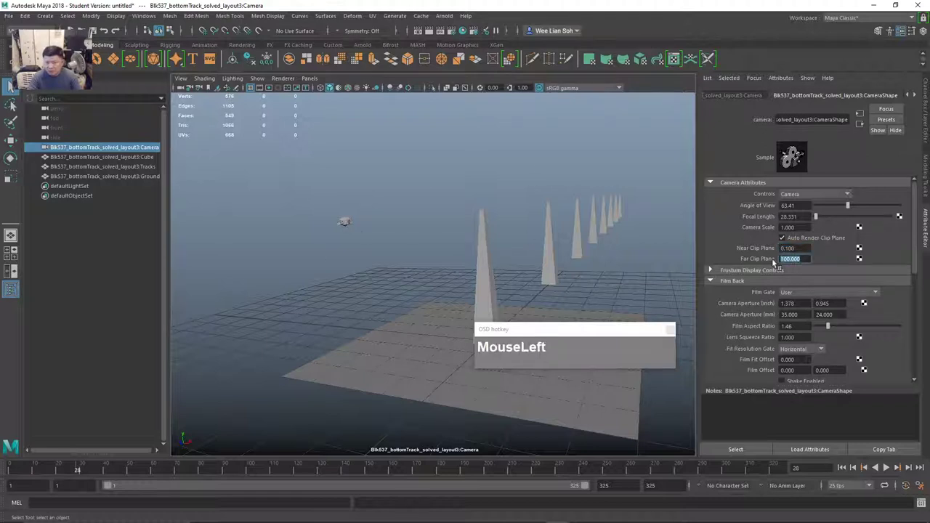
text(99999999)
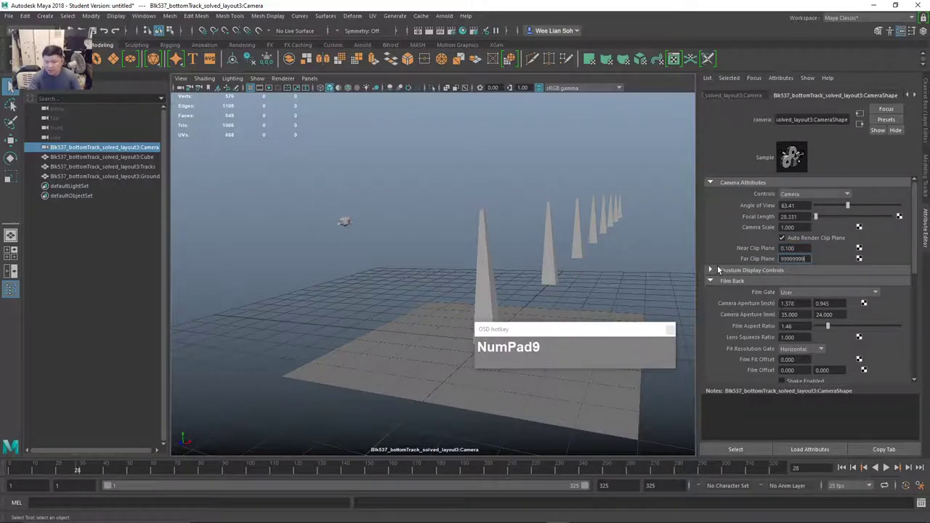
key(Return)
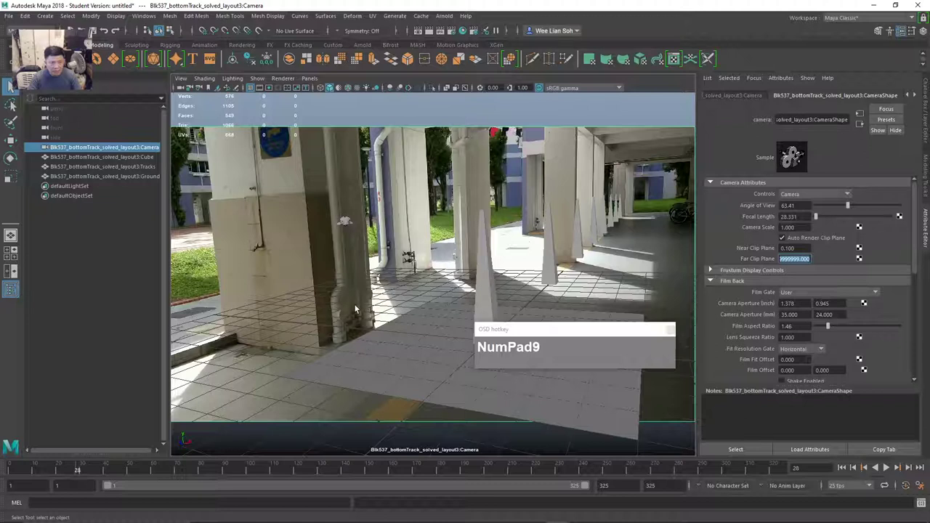
drag(608, 332, 682, 212)
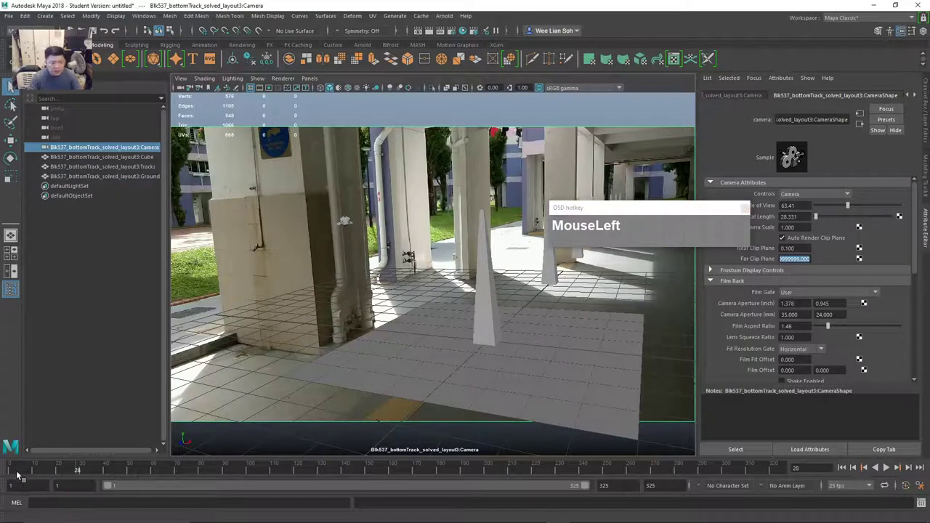
- Play the footage from frame 2 through the solved camera and review the frame rate and playback speed preferences
click(13, 467)
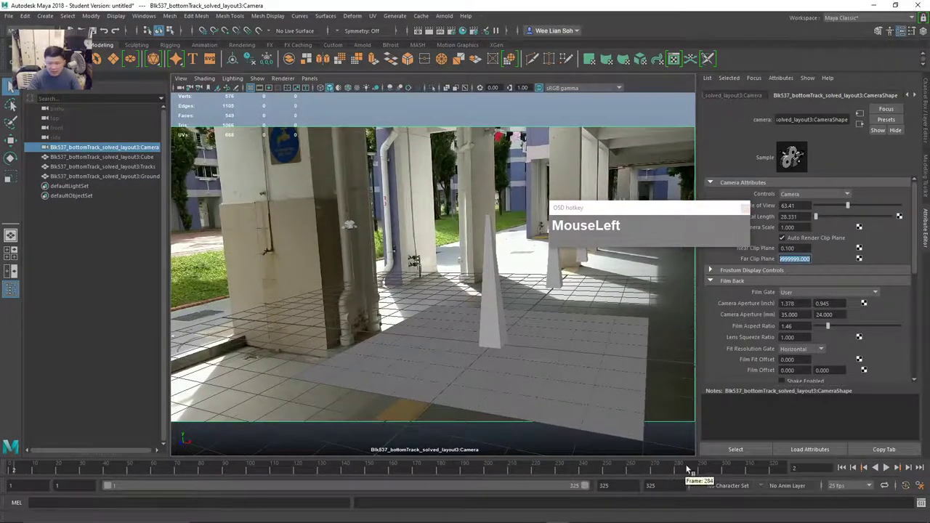
click(885, 468)
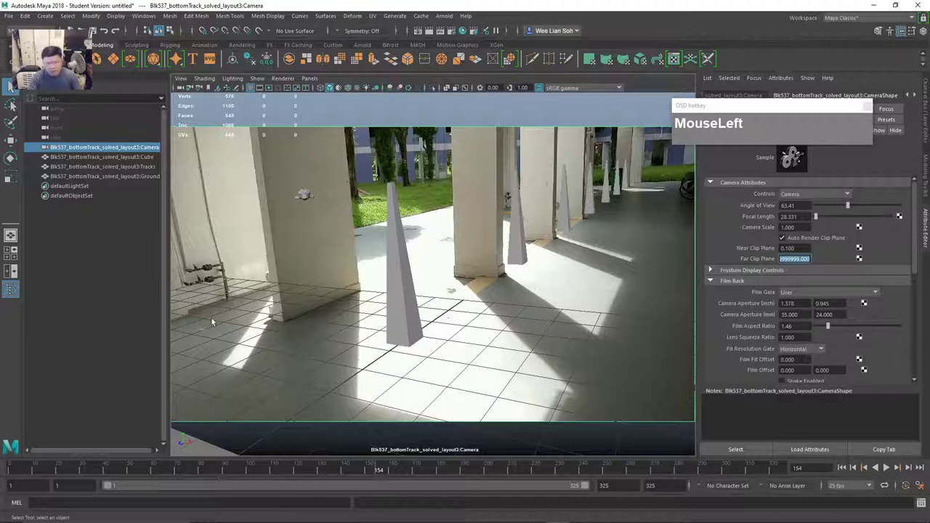
click(919, 488)
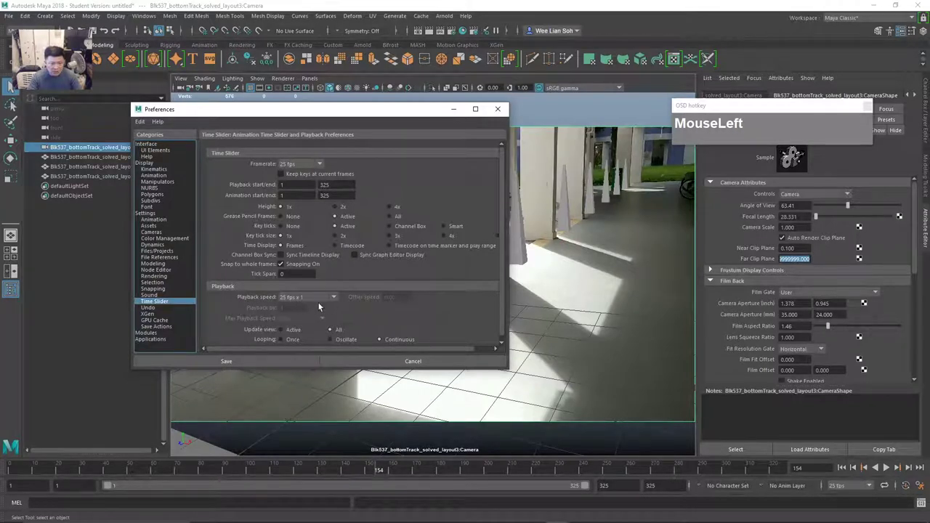
click(498, 109)
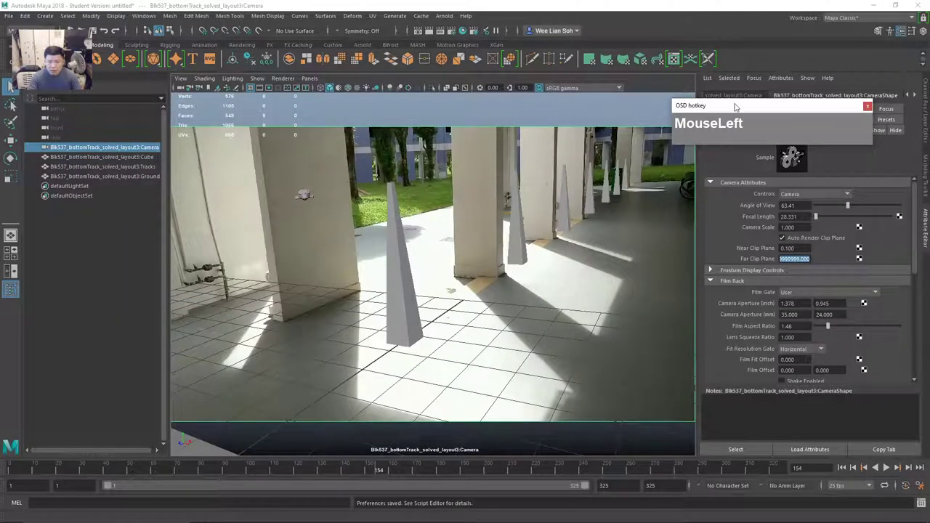
drag(736, 107, 719, 42)
- Scrub between frames 1 and 88 to compare the cones and ground plane with the HDB footage
drag(64, 471, 39, 472)
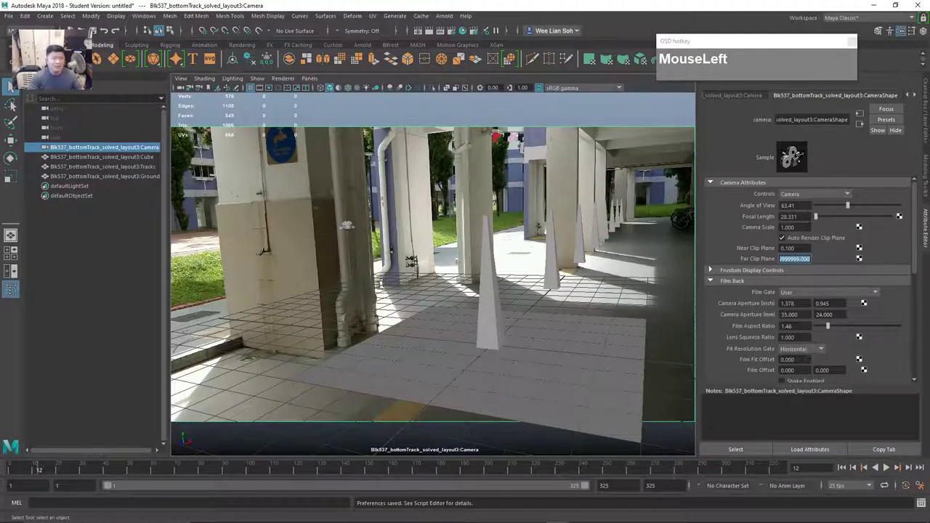
drag(45, 476, 11, 472)
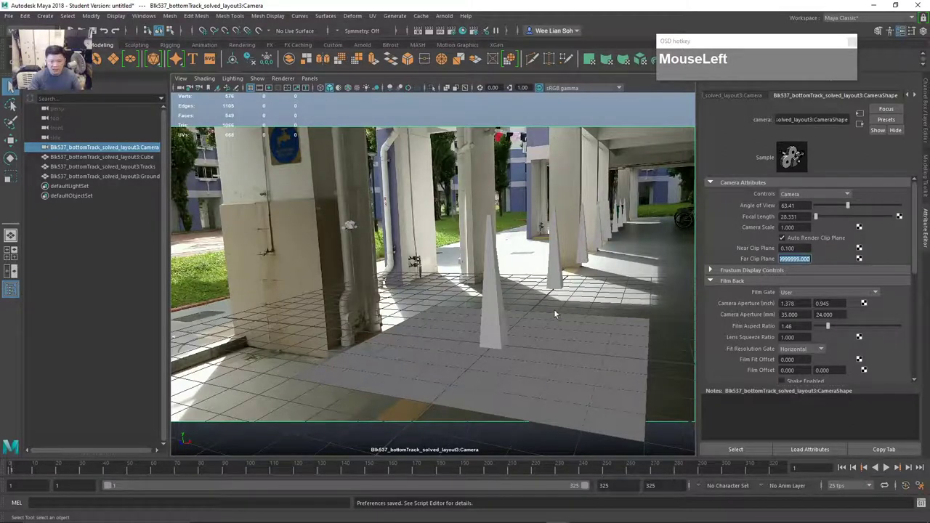
click(221, 472)
click(220, 472)
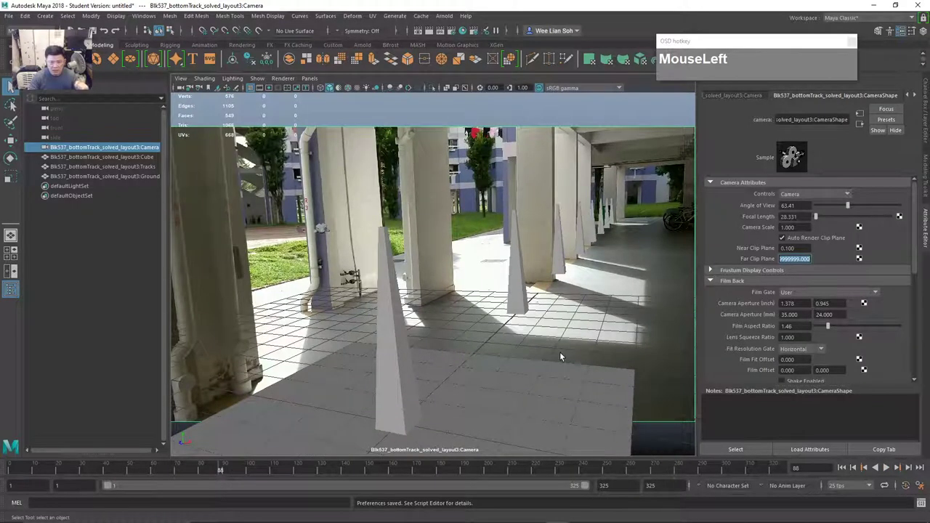
click(79, 472)
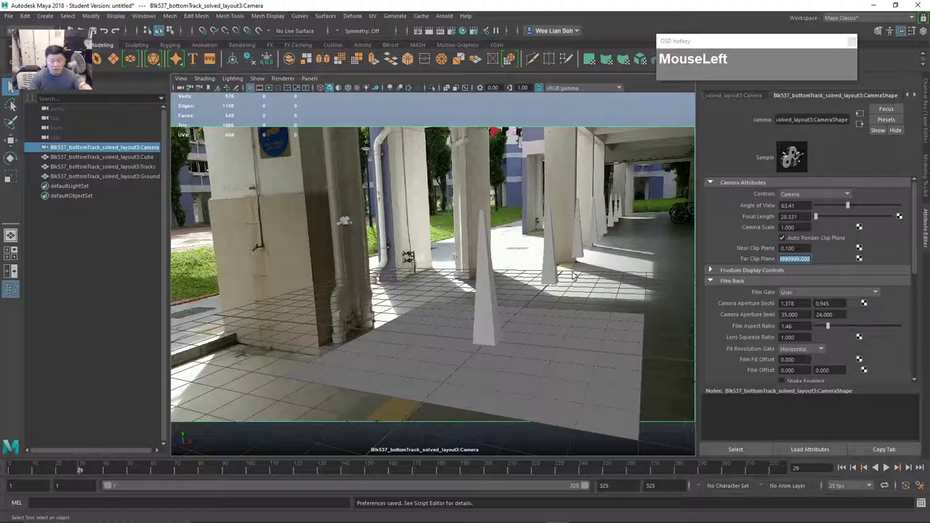
drag(131, 470, 69, 472)
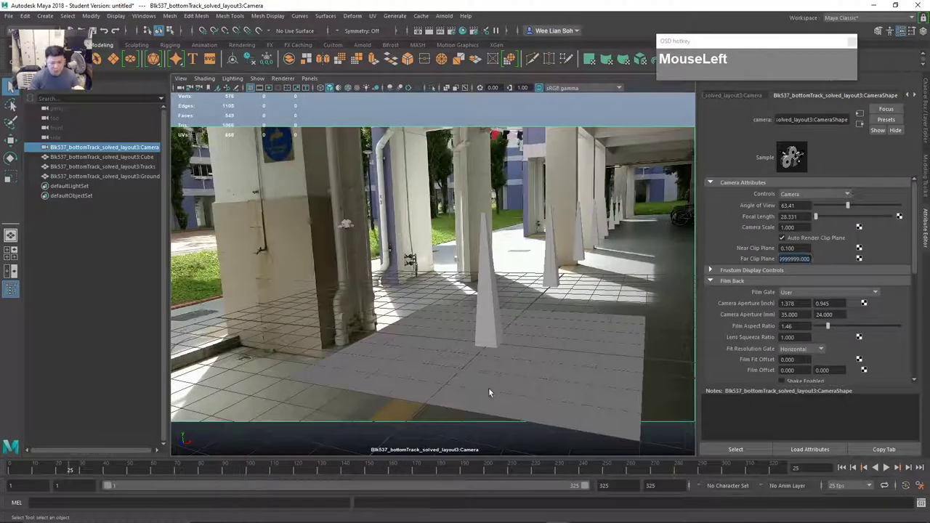
- Hide the ground mesh, display the scene in wireframe, and scrub to frame 44 to check the cones against the footage
click(489, 392)
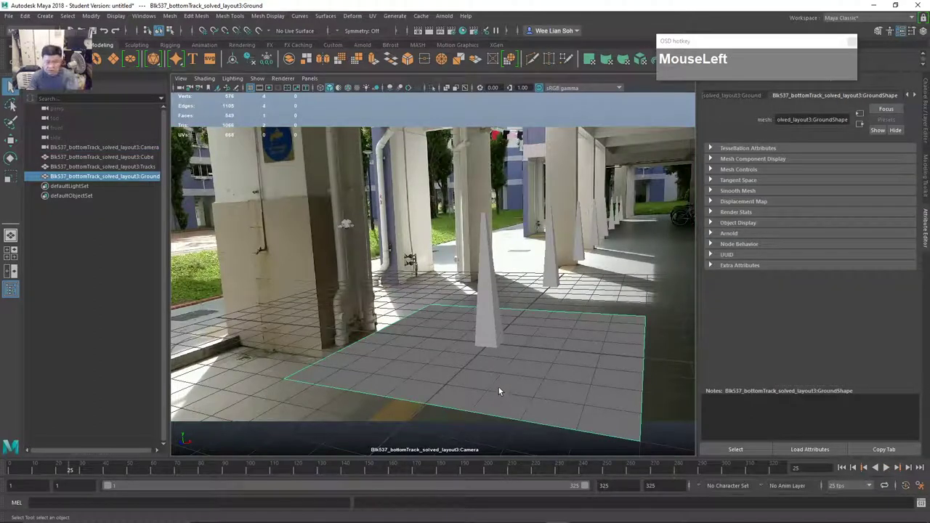
key(h)
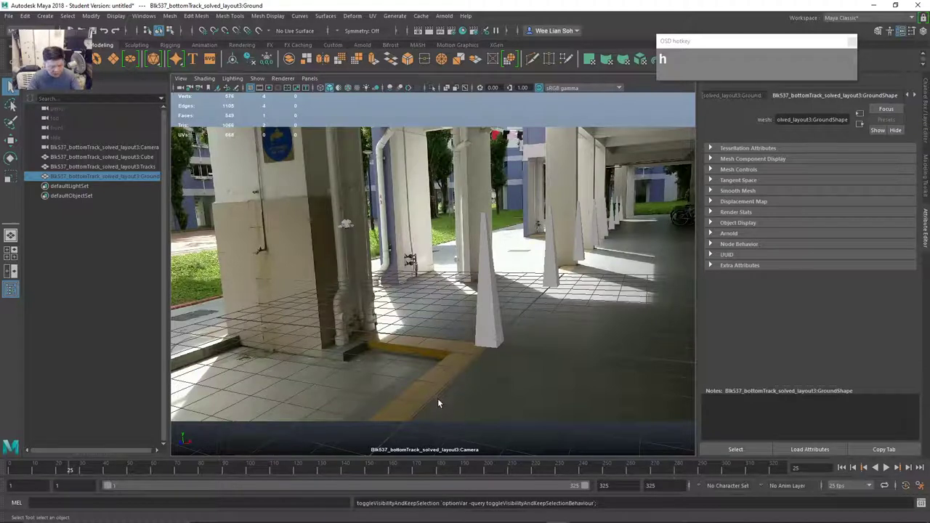
key(4)
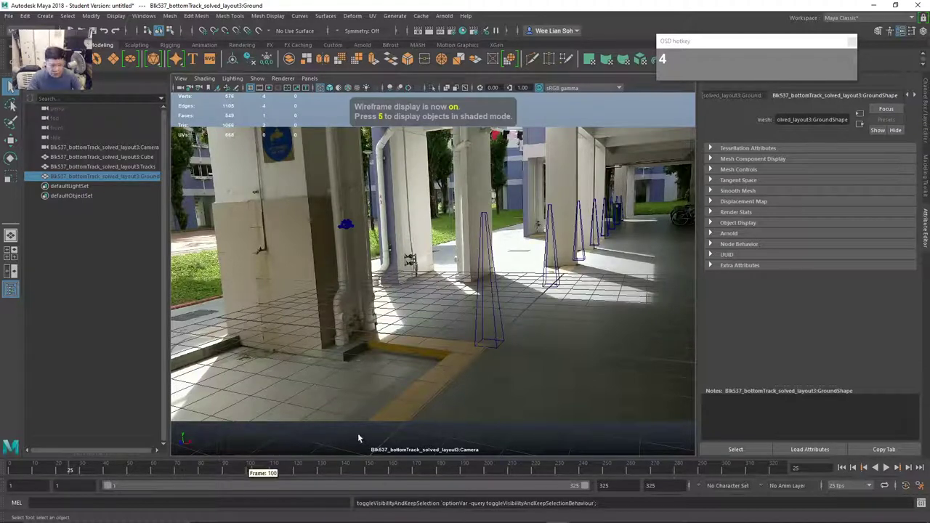
drag(31, 468, 117, 465)
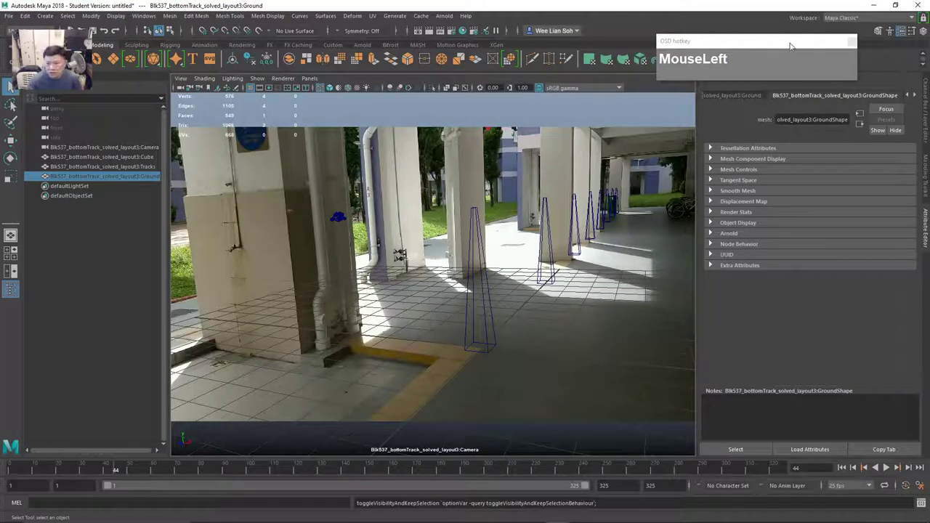
drag(788, 43, 789, 51)
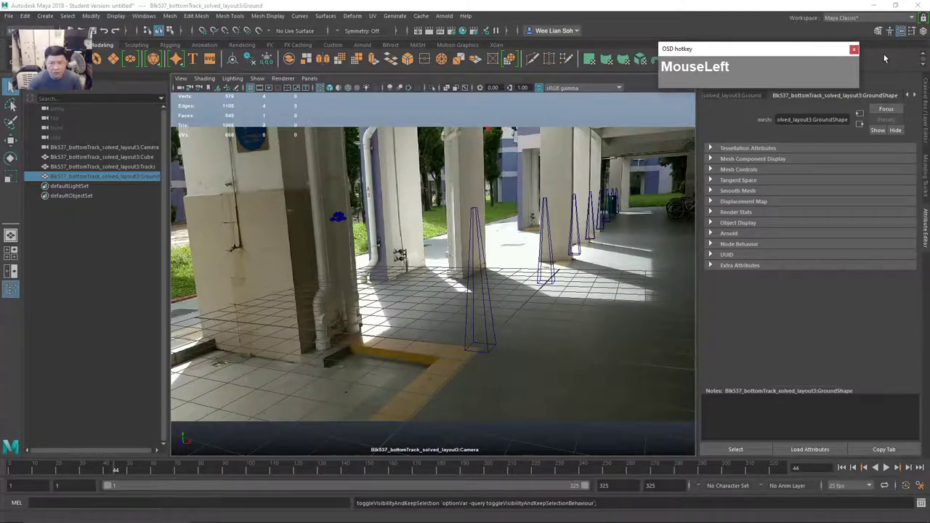
- Switch to the AlembicImport project in DaVinci Resolve and scrub the Fusion composition back to frame 93
click(875, 5)
mouse_move(344, 518)
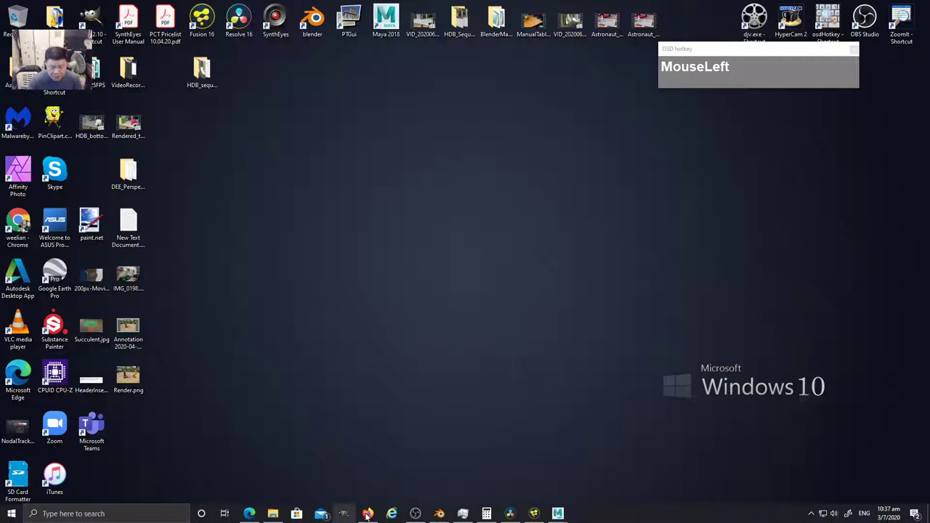
click(526, 516)
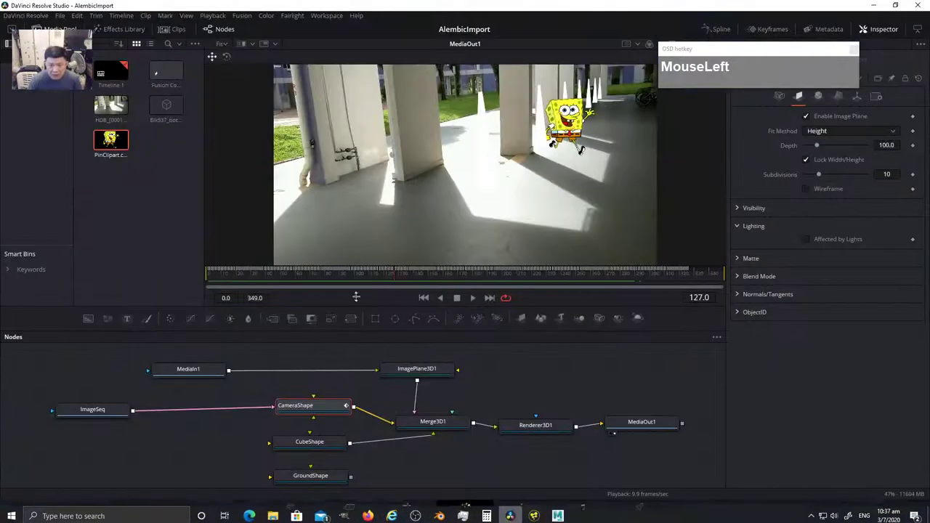
drag(381, 272, 345, 278)
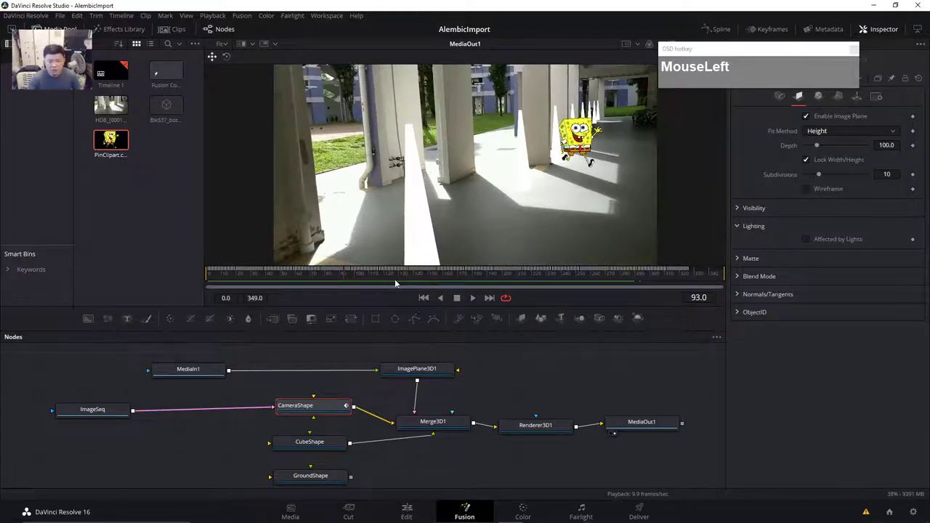
right_click(411, 90)
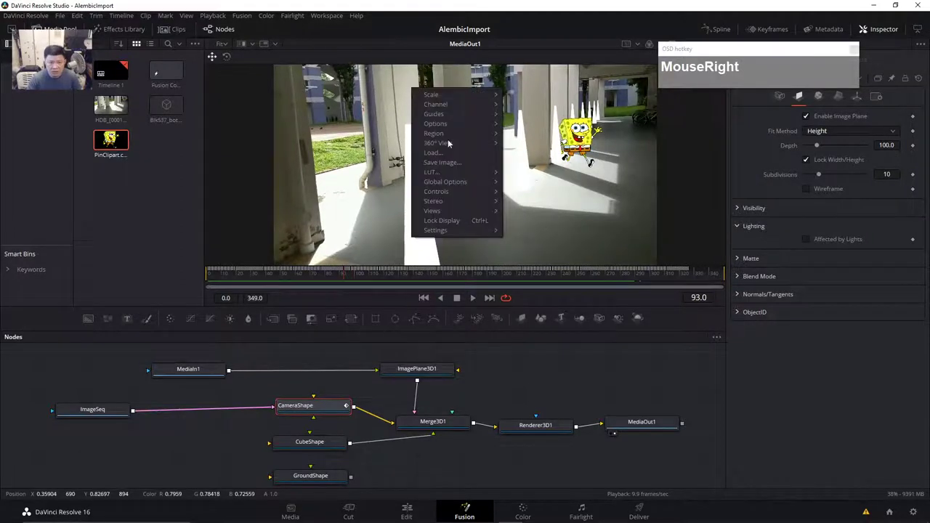
click(624, 436)
- Enable shadows on the Renderer3D1 node and leave its lighting off
click(561, 424)
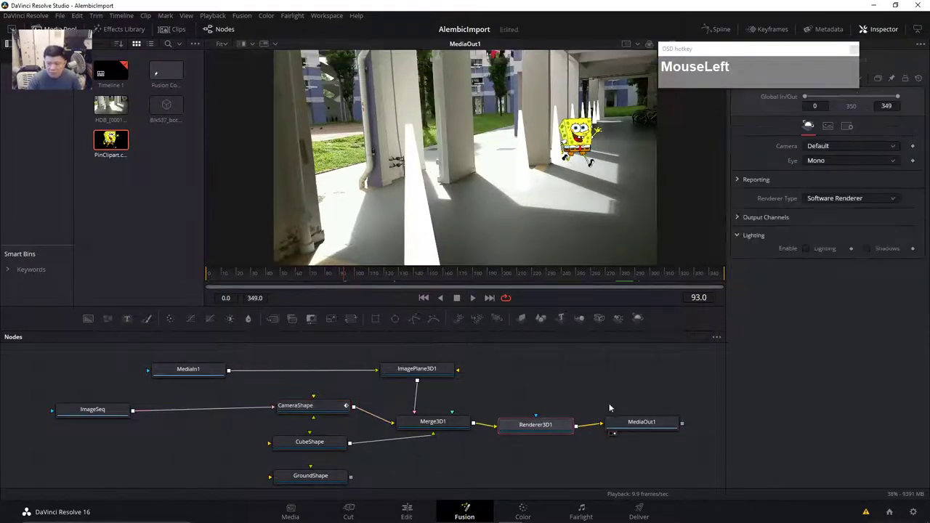
click(806, 248)
click(865, 251)
click(805, 249)
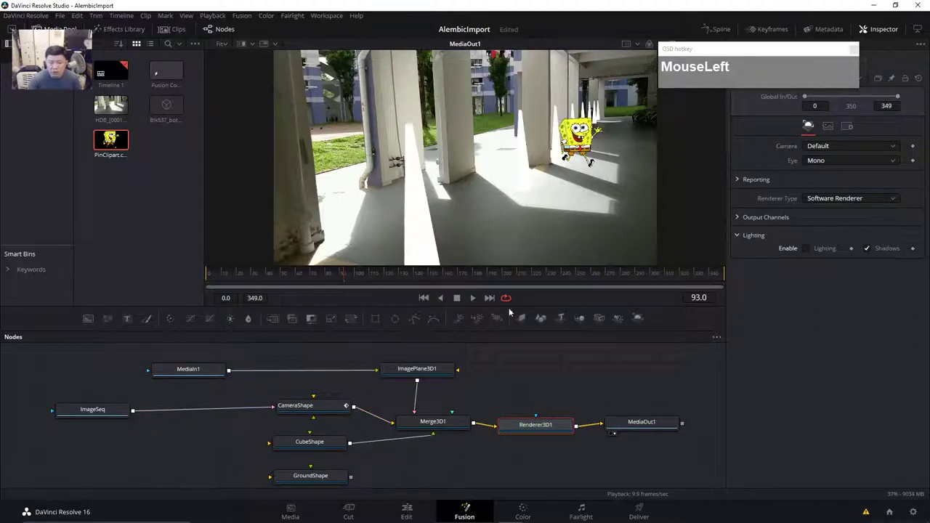
- Scrub the composition between frames 32 and 63 to check the cones and character against the footage
drag(357, 274, 461, 274)
drag(560, 274, 259, 276)
drag(472, 275, 522, 274)
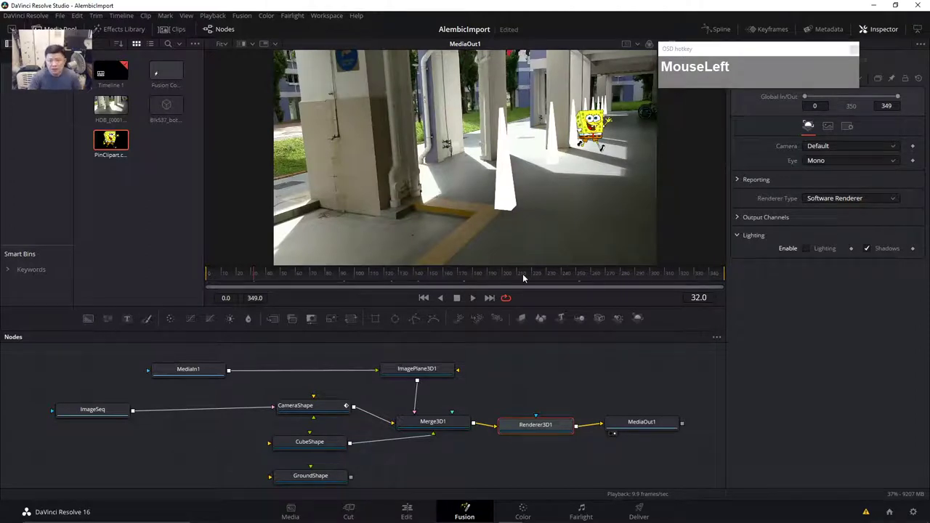
drag(741, 51, 837, 320)
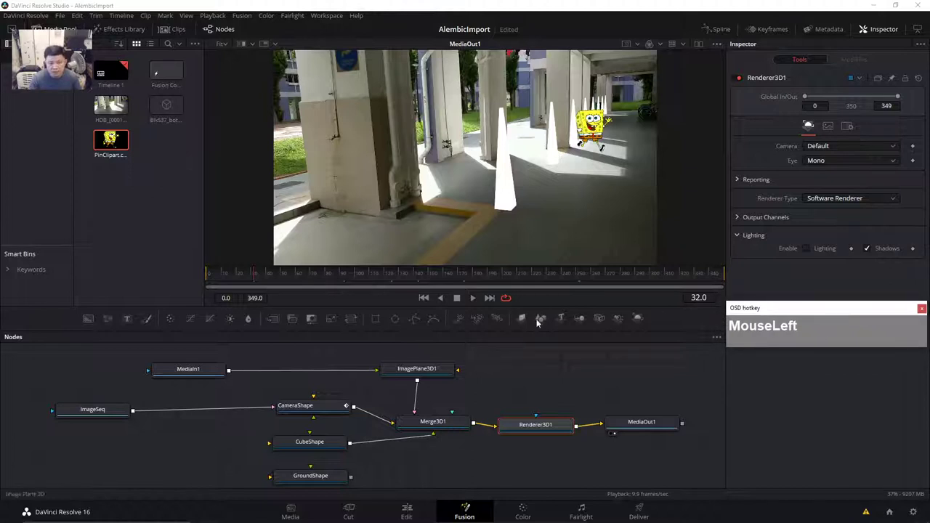
click(326, 278)
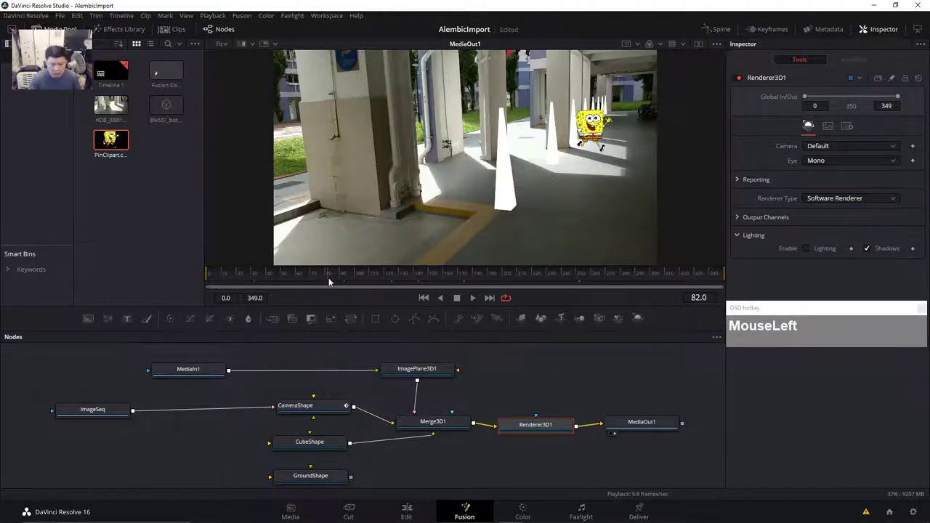
click(301, 281)
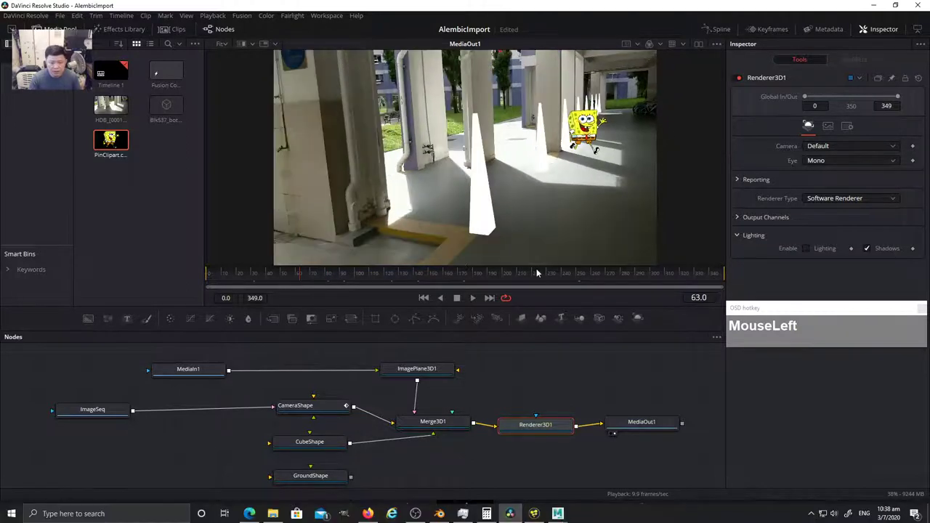
- Switch to the HDB_Solve3 file in Blender, show the Motion Tracking workspace, and inspect the tracks between frames 60 and 80
click(448, 515)
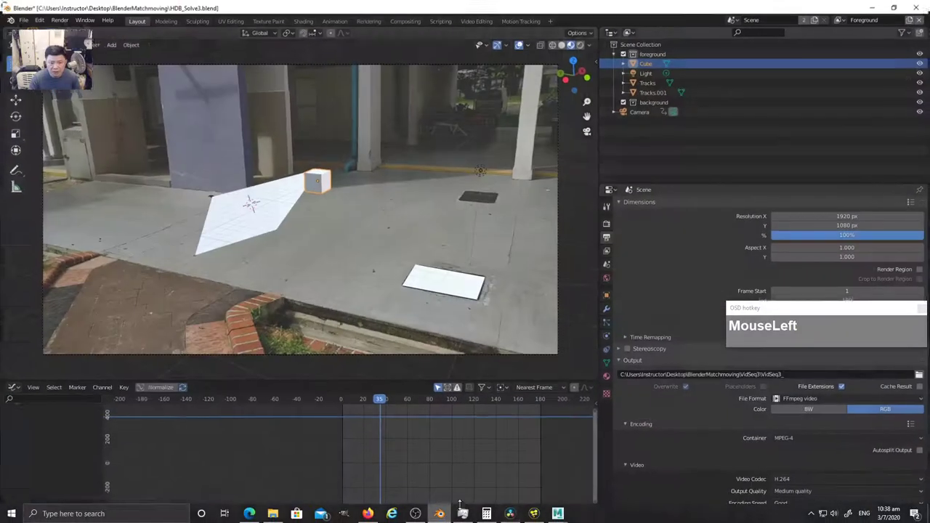
mouse_move(384, 405)
mouse_down()
mouse_move(450, 406)
mouse_move(390, 417)
mouse_up()
click(520, 18)
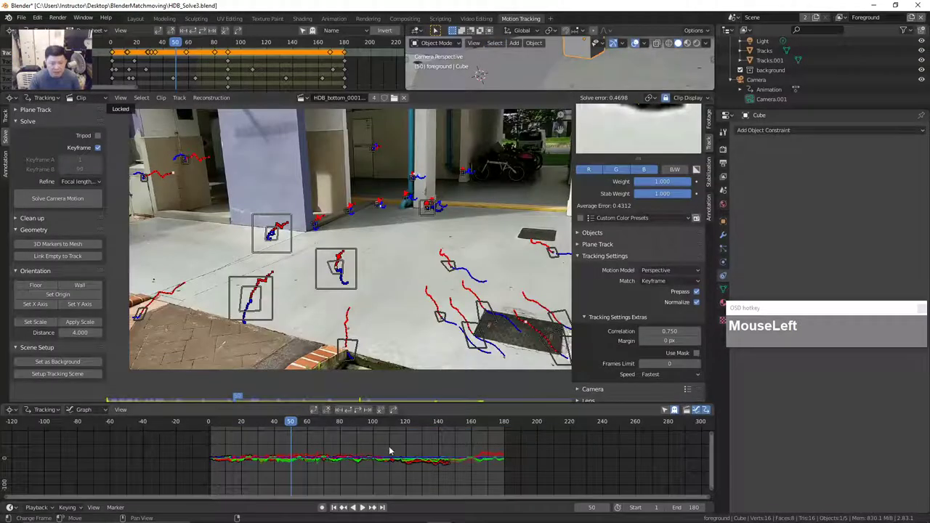
drag(299, 427, 339, 427)
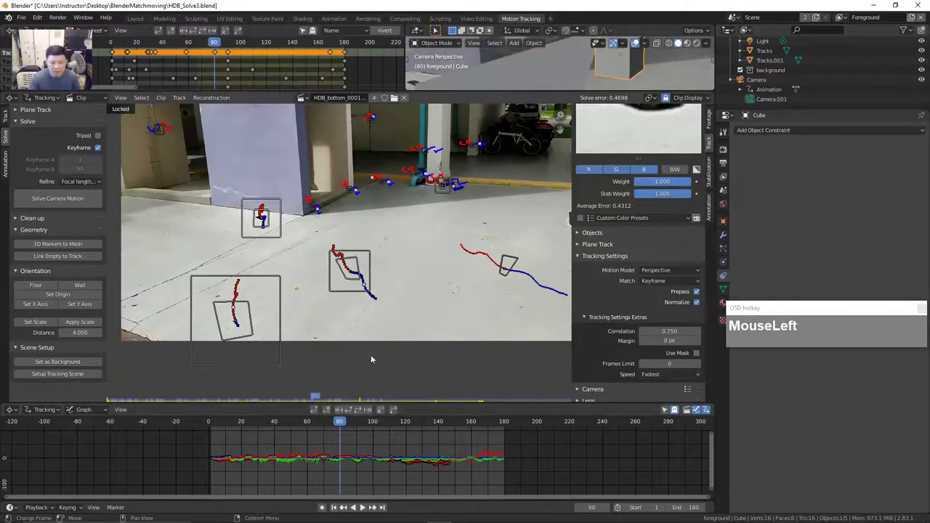
click(311, 427)
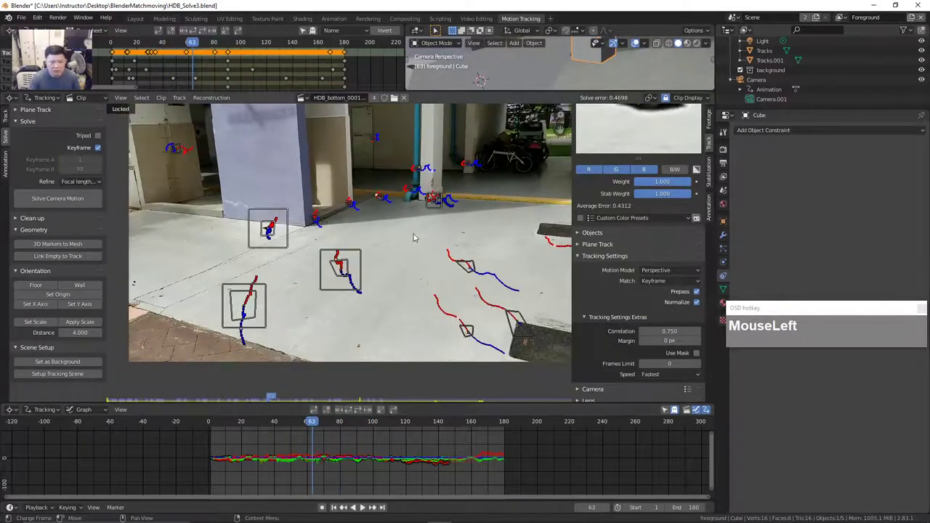
mouse_move(311, 427)
mouse_down()
mouse_move(320, 427)
mouse_move(308, 432)
mouse_up()
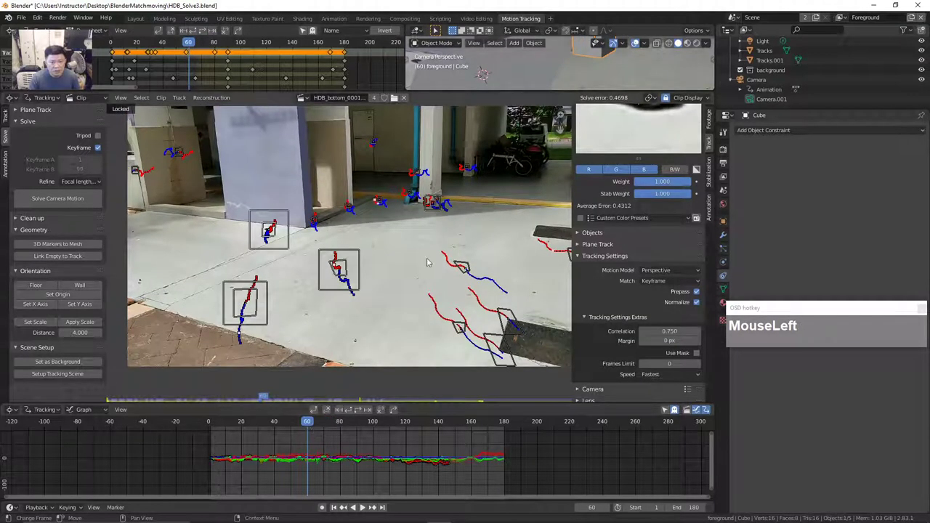
- Select the Tracks.001 mesh and enlarge the dope sheet and 3D viewport areas above the clip
click(414, 90)
drag(415, 92, 416, 114)
drag(384, 283, 369, 307)
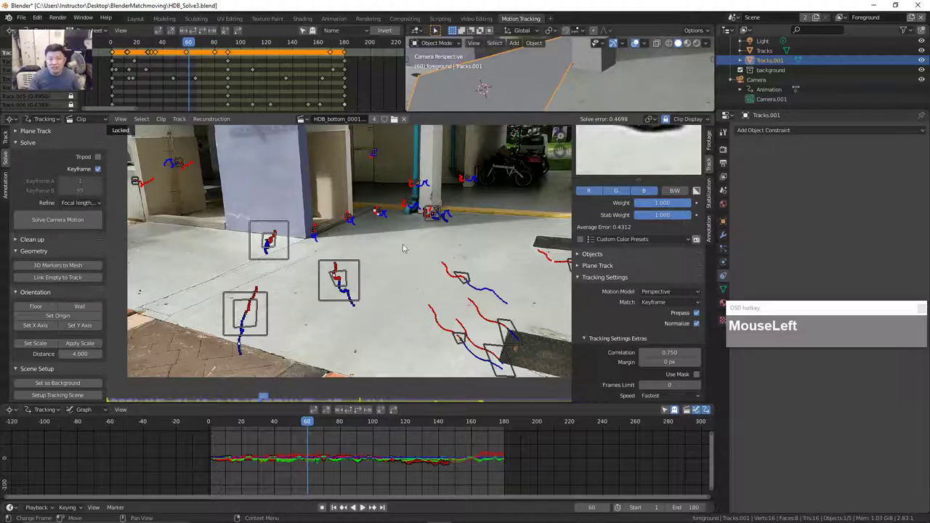
- Scrub the tracked footage between frames 35 and 59 to review how the markers follow the ground and pillars
drag(307, 436, 277, 438)
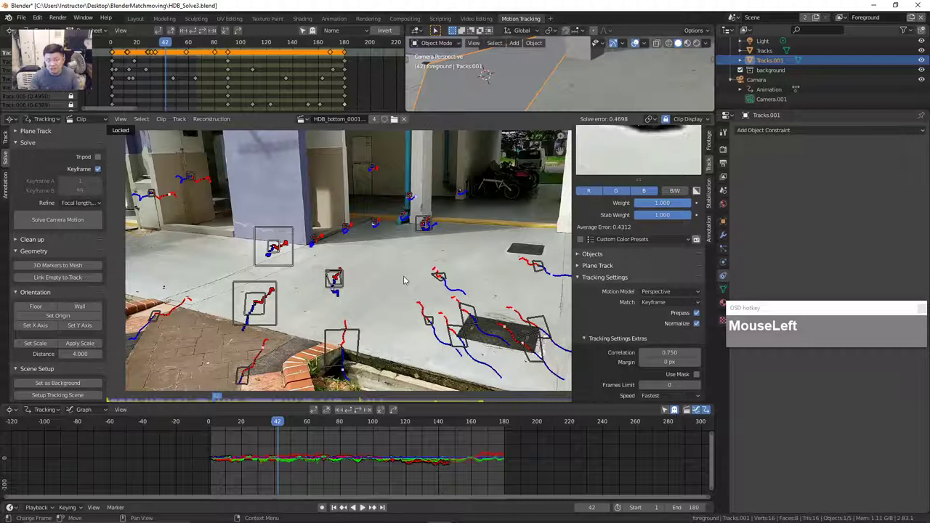
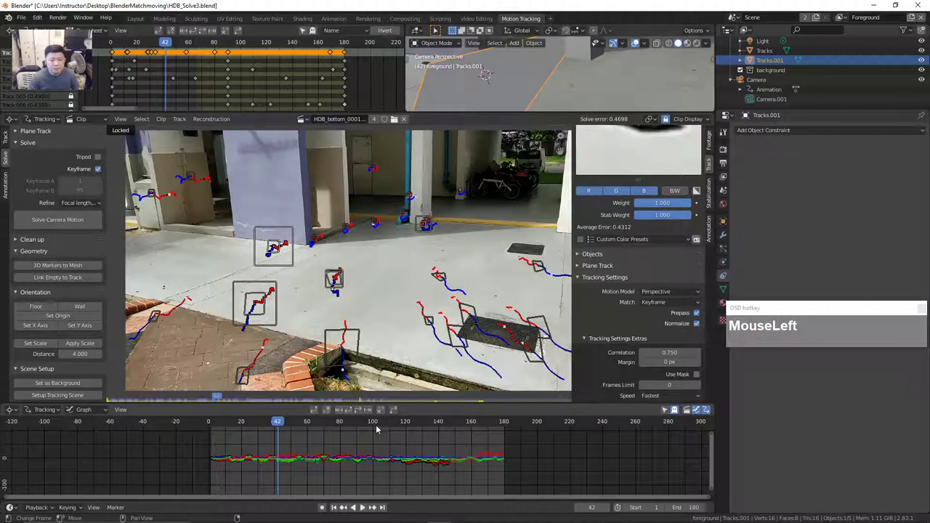
click(302, 427)
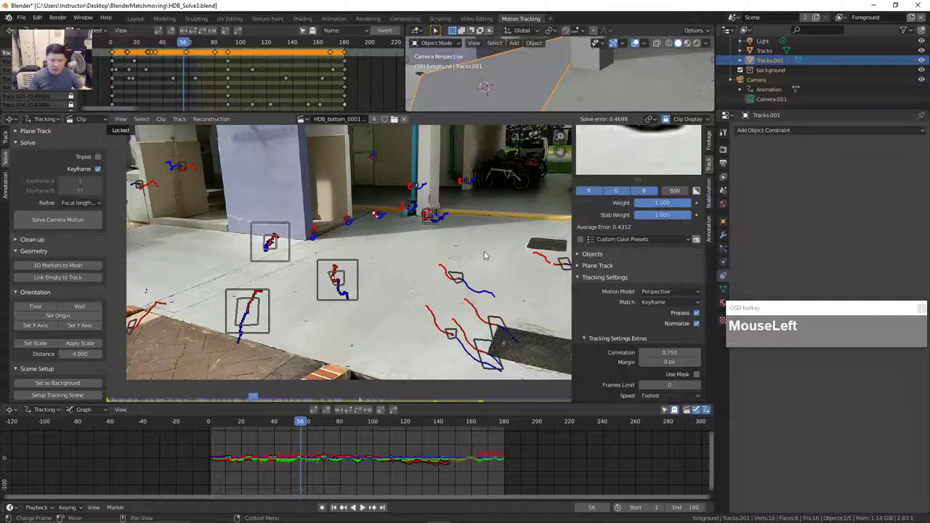
drag(337, 420, 306, 435)
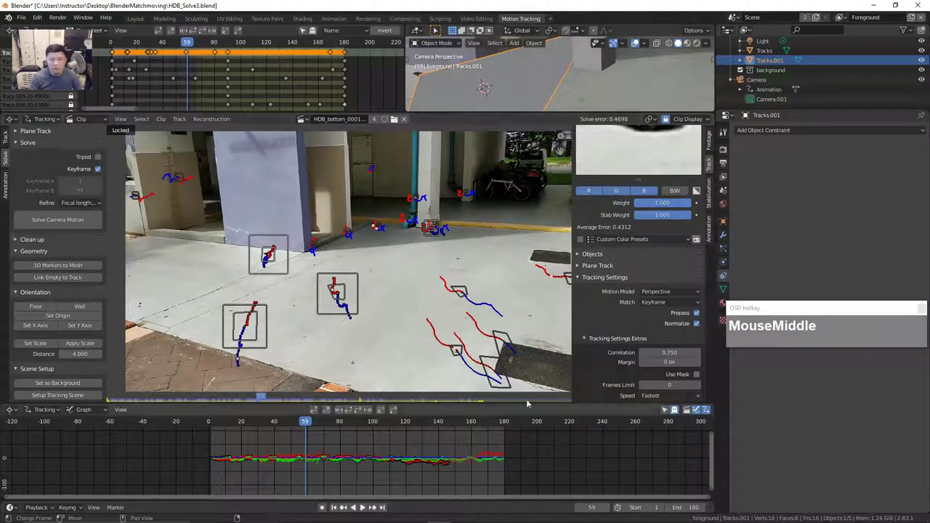
drag(310, 425, 267, 431)
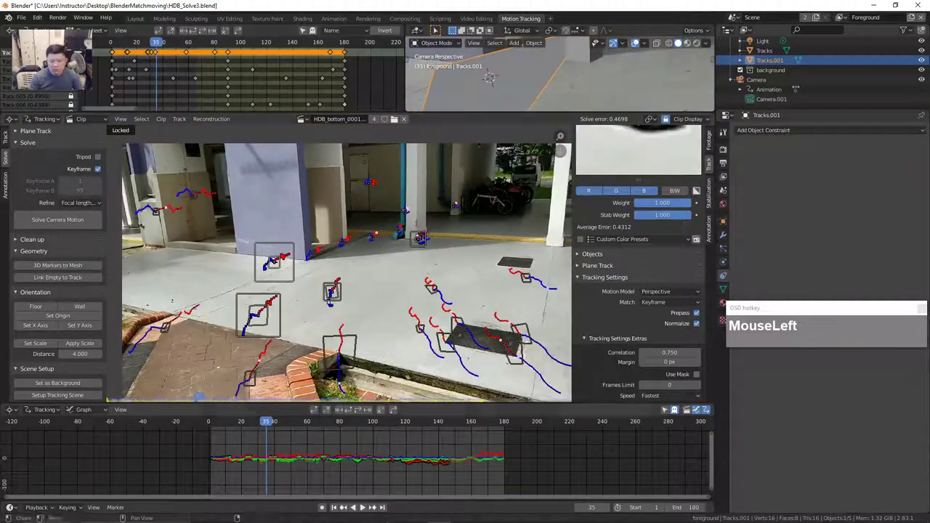
- Switch back to Maya and scrub to frame 127 to check the wireframe cones against the footage
click(534, 514)
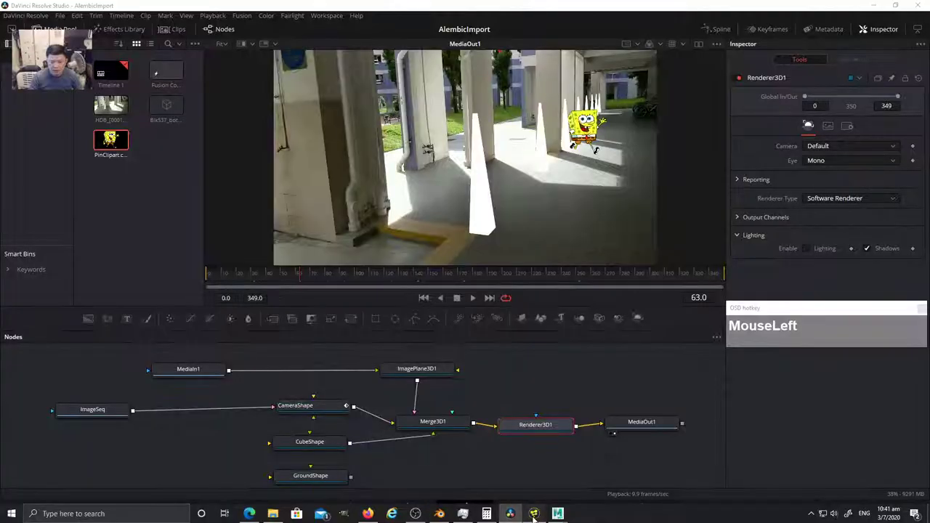
click(533, 514)
mouse_move(557, 514)
click(618, 469)
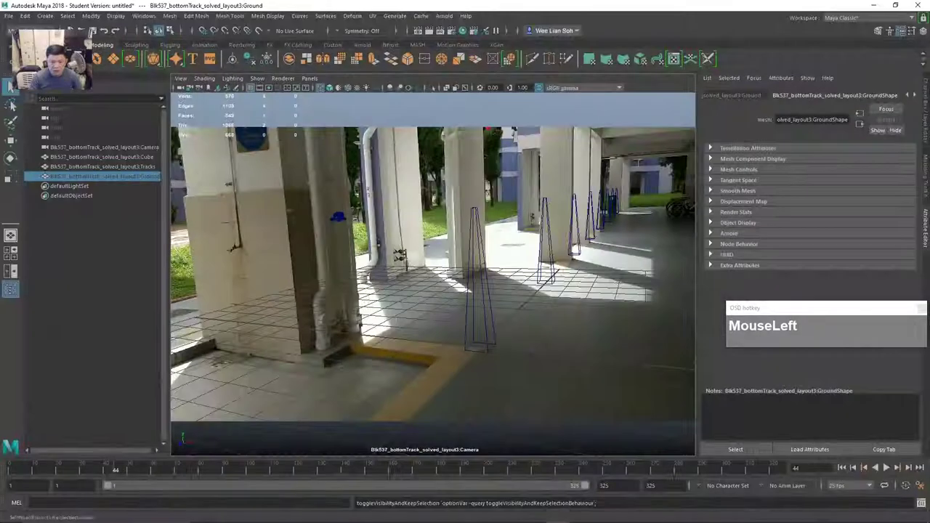
drag(400, 474, 317, 479)
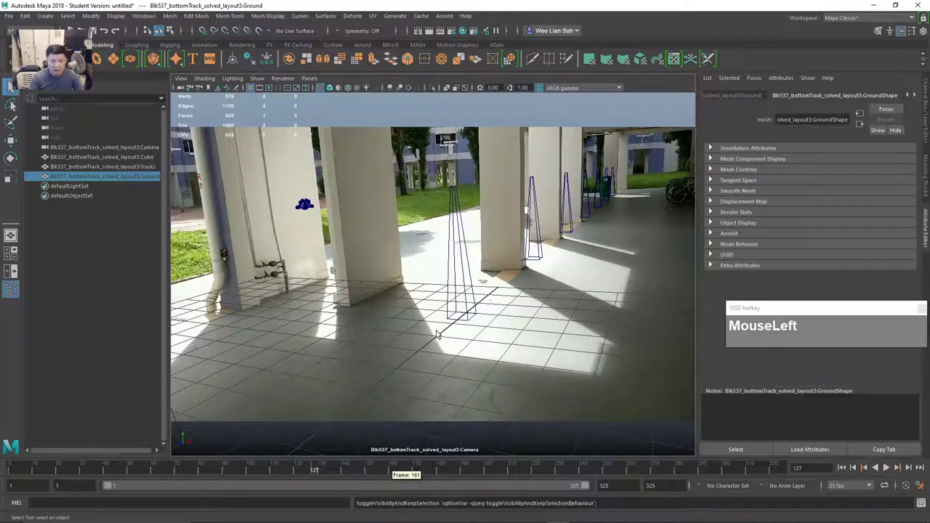